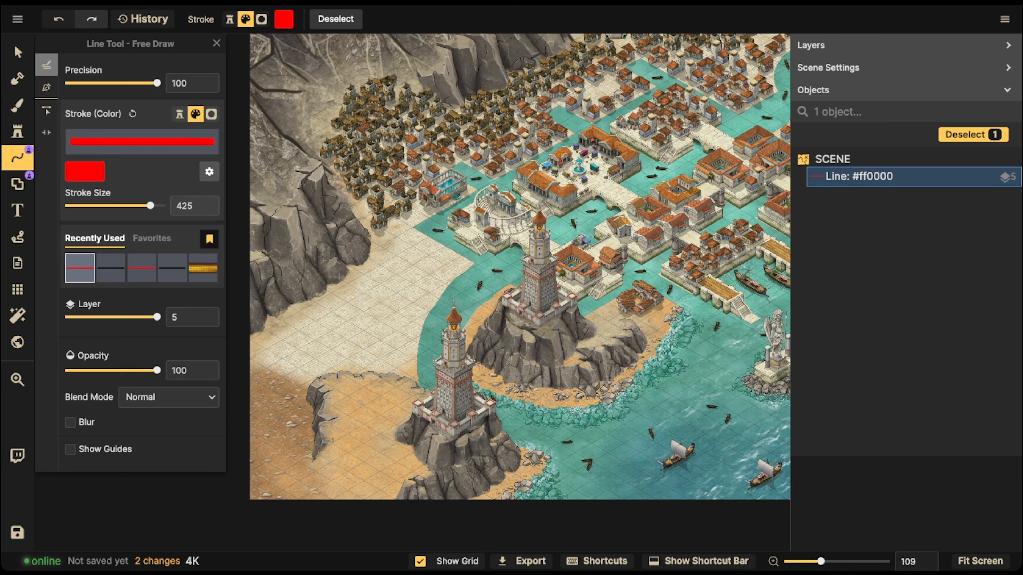
Sketch temporary red freehand marks around the front lighthouse and its rock, and delete each mark
drag(511, 348, 434, 392)
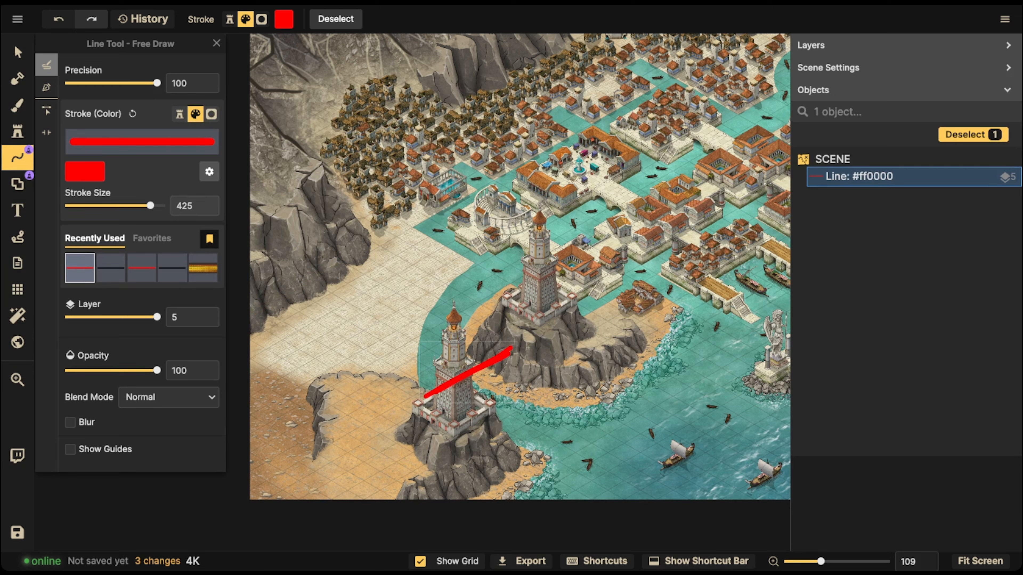
key(Delete)
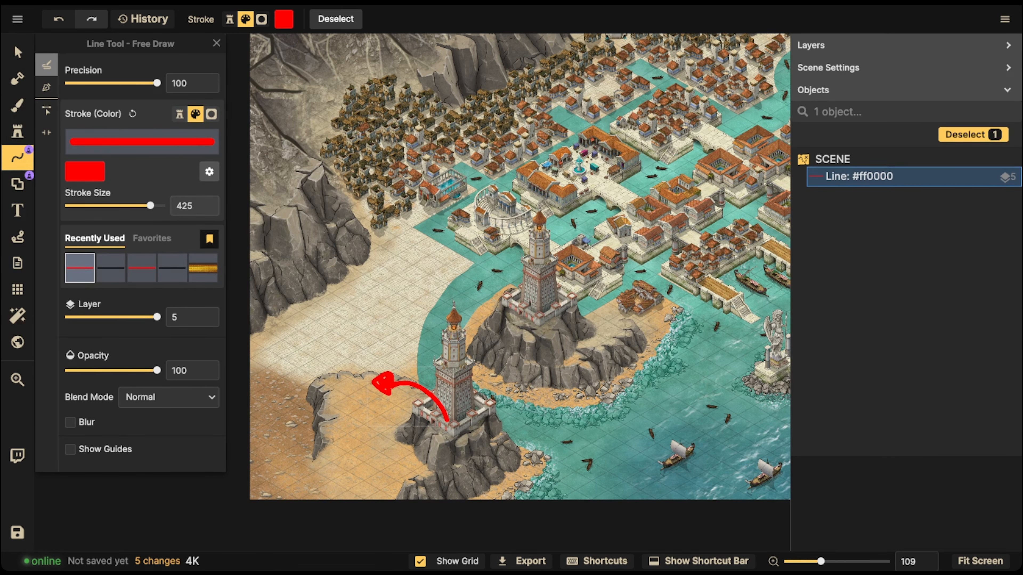
key(Delete)
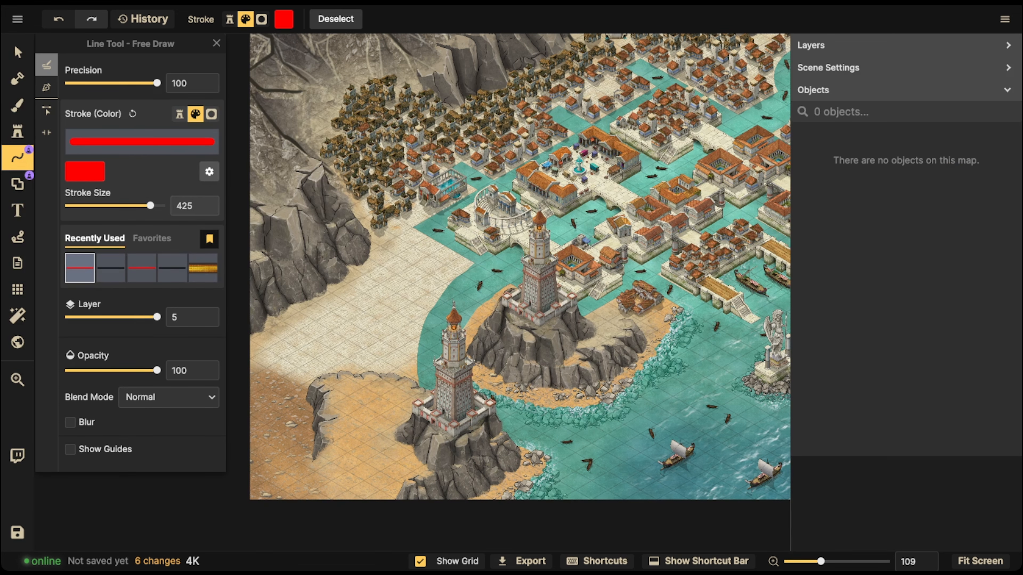
drag(429, 393, 397, 380)
key(Delete)
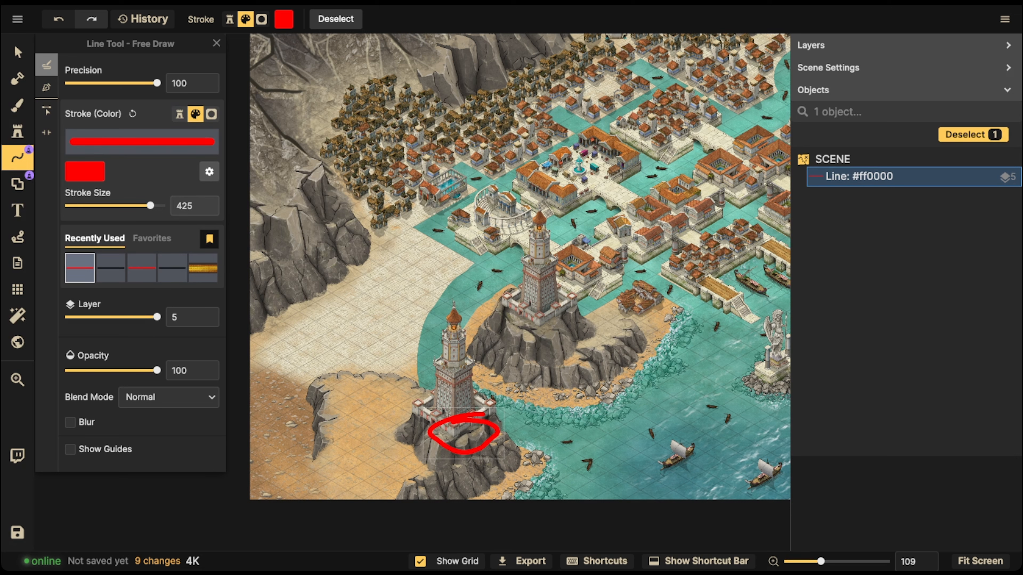
key(Delete)
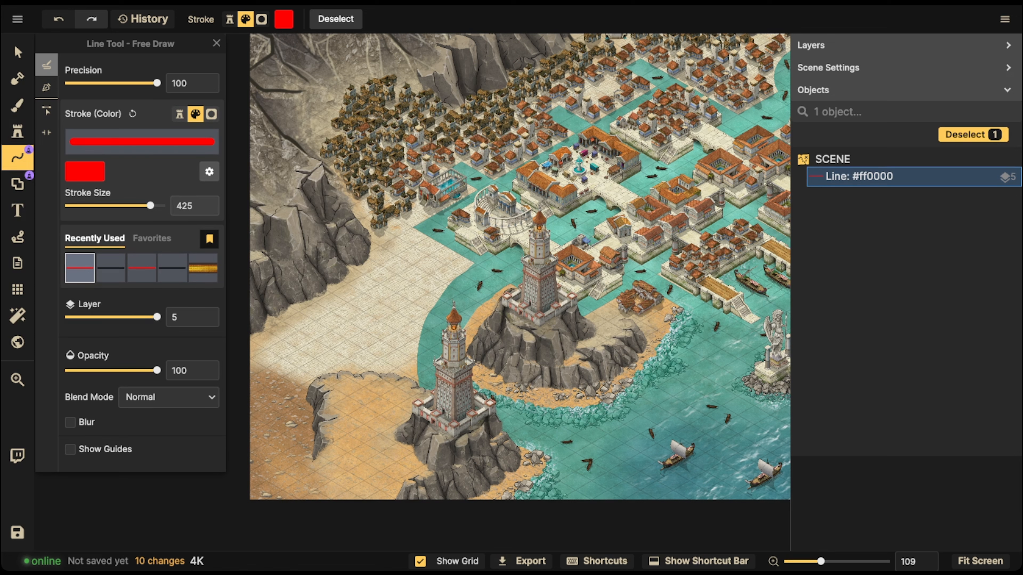
Outline the empty paved plaza and trace its border with the brown ground in red, and delete both marks
mouse_move(402, 237)
mouse_down()
mouse_move(379, 244)
mouse_move(269, 356)
mouse_move(419, 344)
mouse_move(447, 257)
mouse_up()
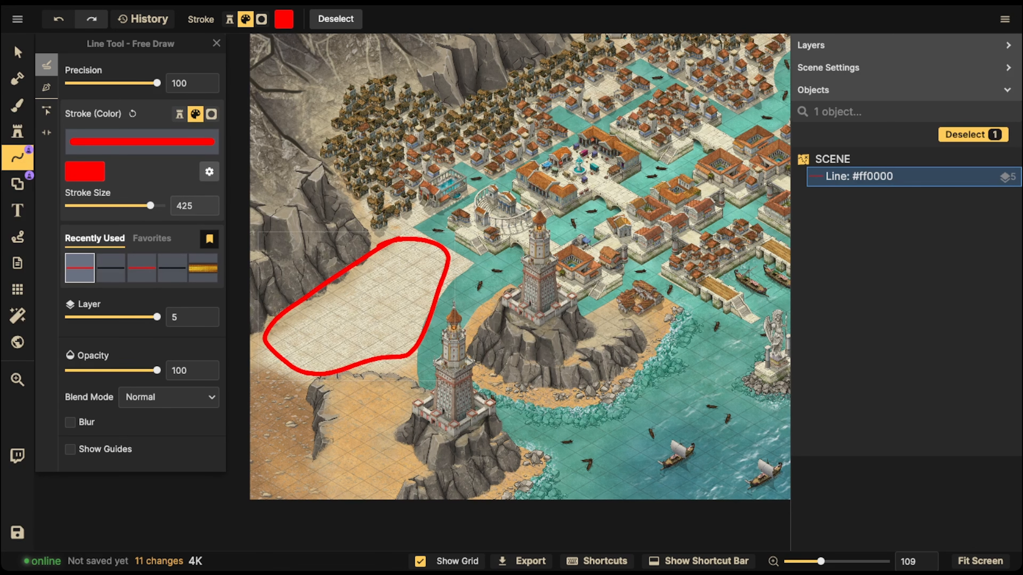
key(Delete)
drag(247, 338, 315, 384)
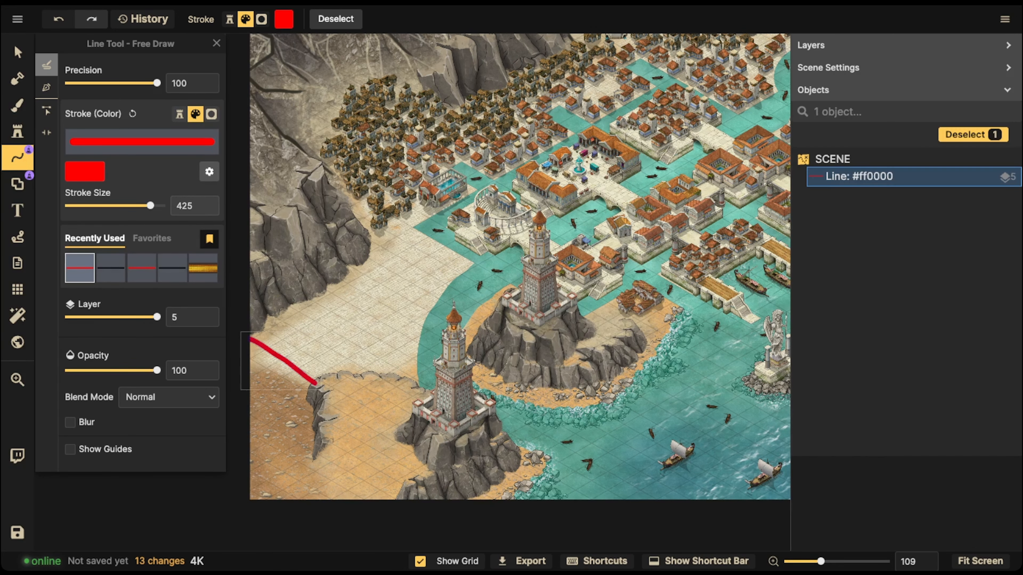
key(Delete)
Sketch a temporary red mark over the harbour side of the city and delete it
key(space)
drag(605, 290, 467, 301)
mouse_move(741, 241)
mouse_down()
mouse_move(580, 452)
mouse_move(686, 258)
mouse_up()
key(Delete)
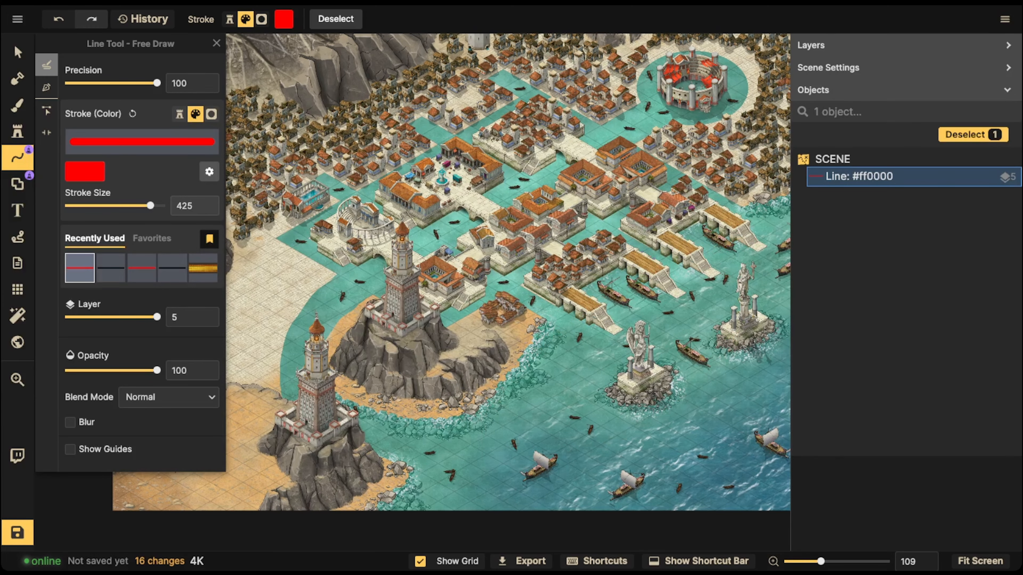
Draw a red line from the map's edge to the sandy ledge's cliff and delete it
key(space)
drag(483, 282, 724, 257)
drag(421, 368, 351, 316)
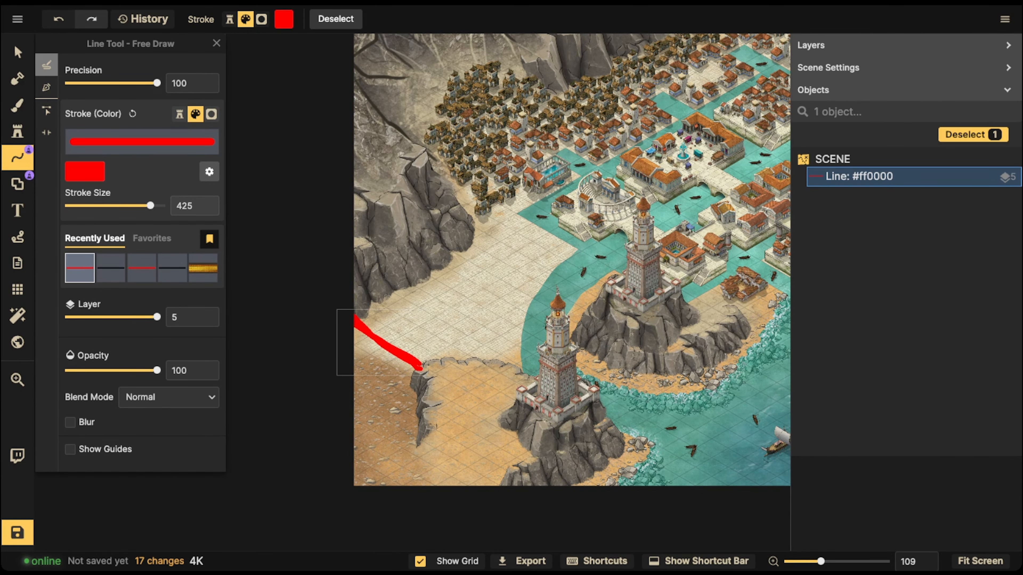
key(Delete)
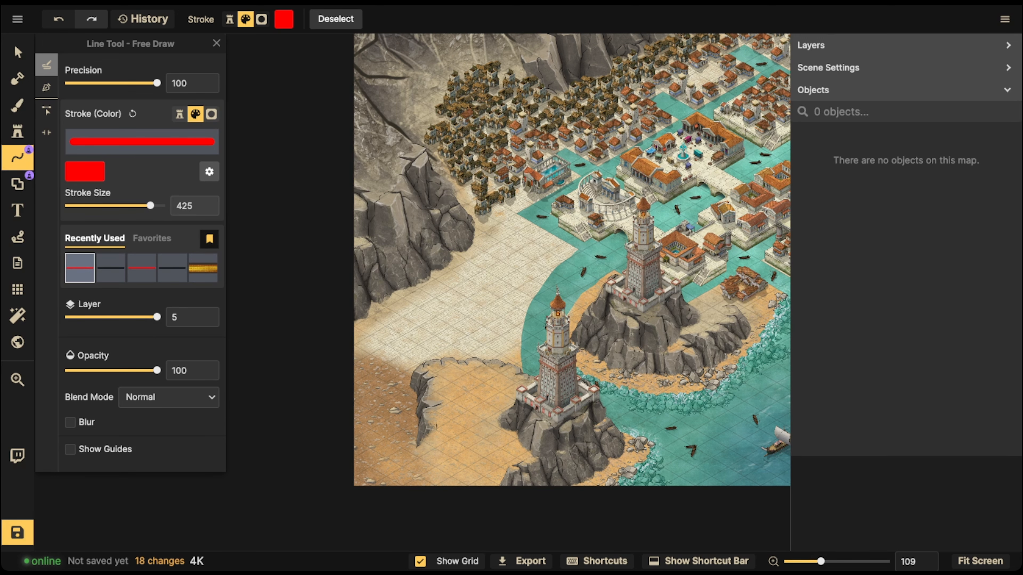
Sketch a red rectangle beside the mountains, loops on the plaza and lighthouse, and an arrow to the sea statue, and remove them
mouse_move(435, 250)
mouse_down()
mouse_move(475, 318)
mouse_move(473, 234)
mouse_move(433, 206)
mouse_up()
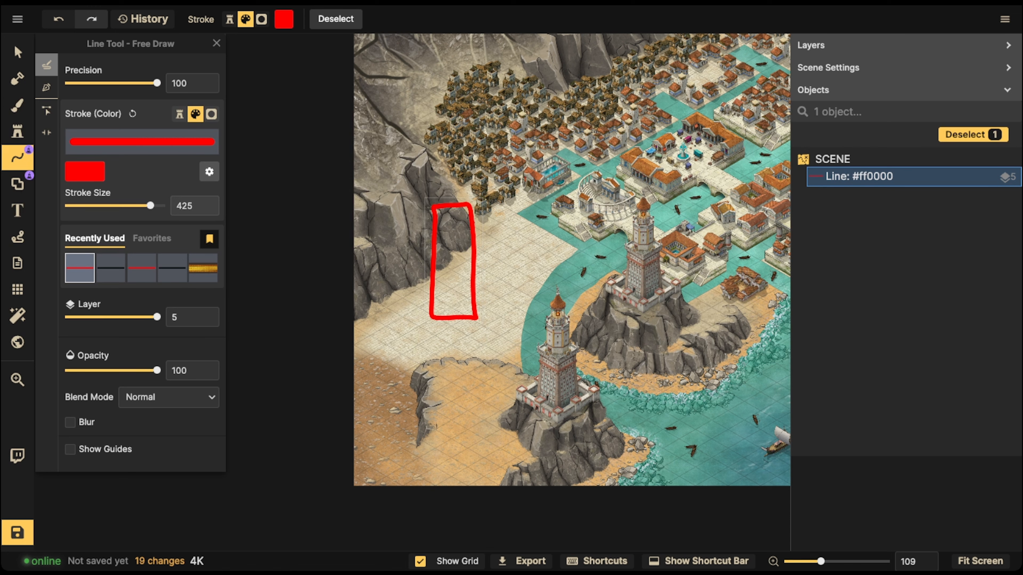
key(Delete)
drag(538, 374, 539, 379)
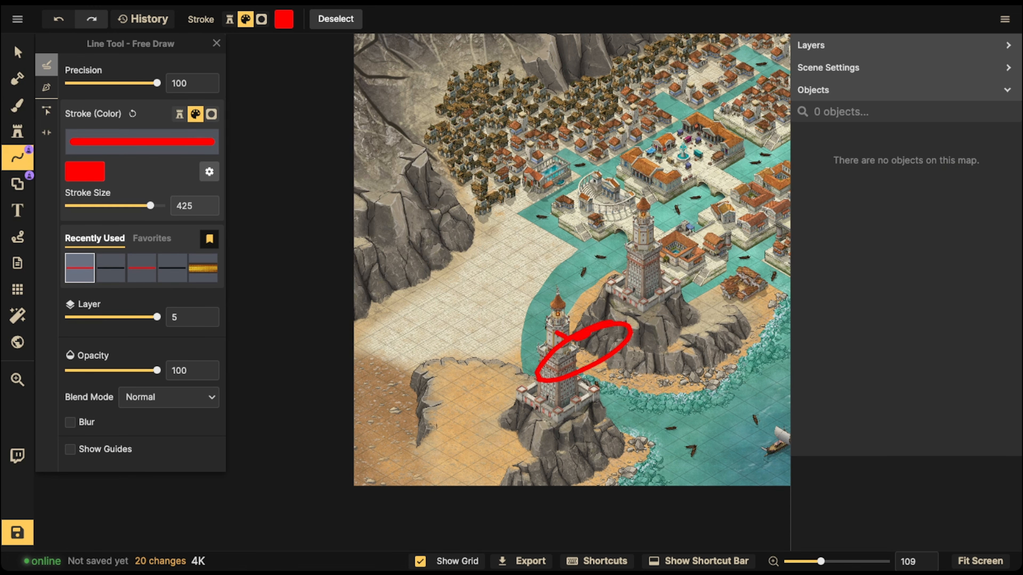
mouse_move(558, 334)
mouse_down()
mouse_move(487, 315)
mouse_move(474, 256)
mouse_move(497, 316)
mouse_up()
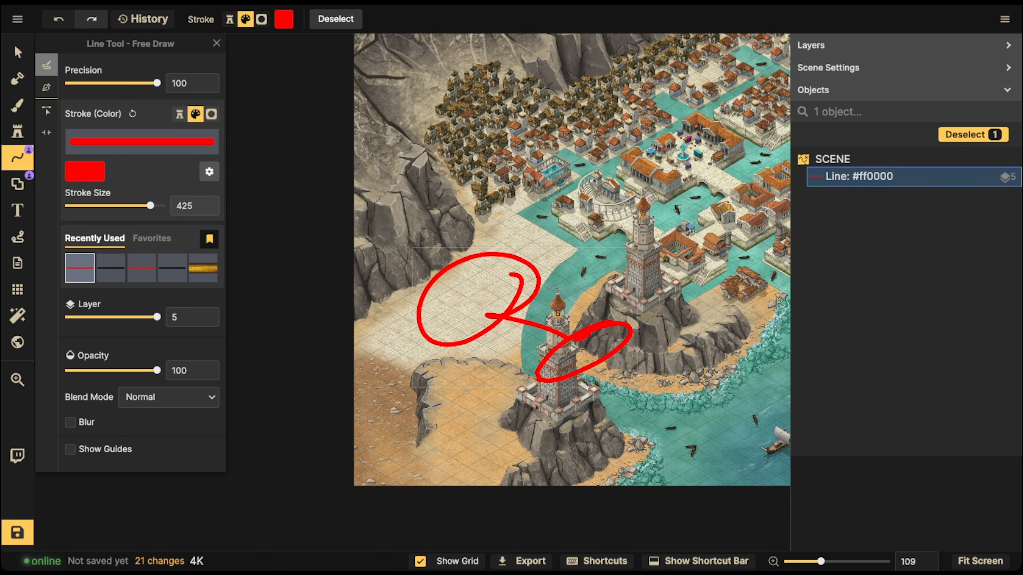
key(space)
mouse_move(602, 406)
mouse_down()
mouse_move(428, 356)
mouse_move(469, 364)
mouse_move(643, 317)
mouse_move(709, 283)
mouse_move(752, 279)
mouse_up()
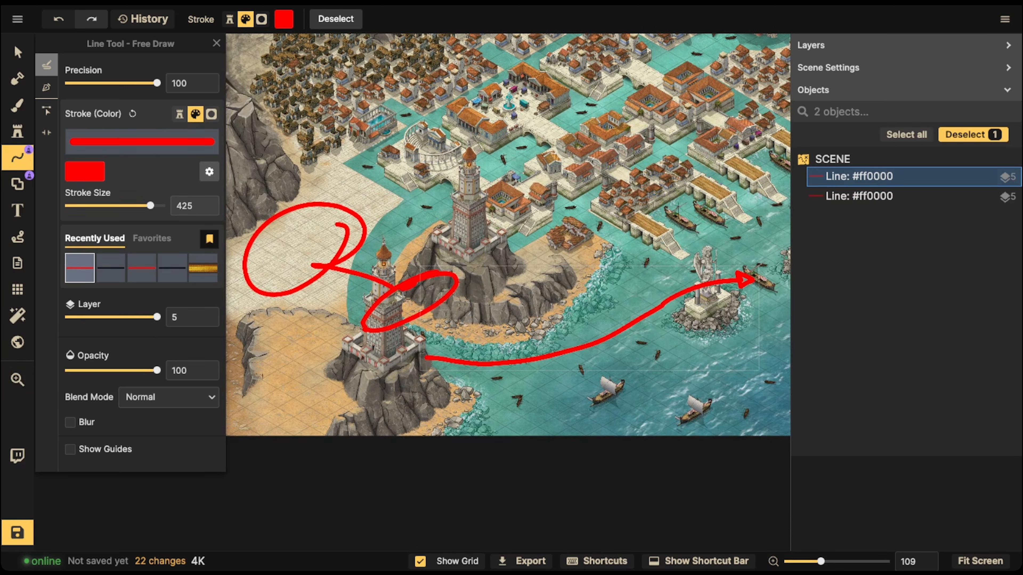
key(ctrl+z)
key(ctrl+z)
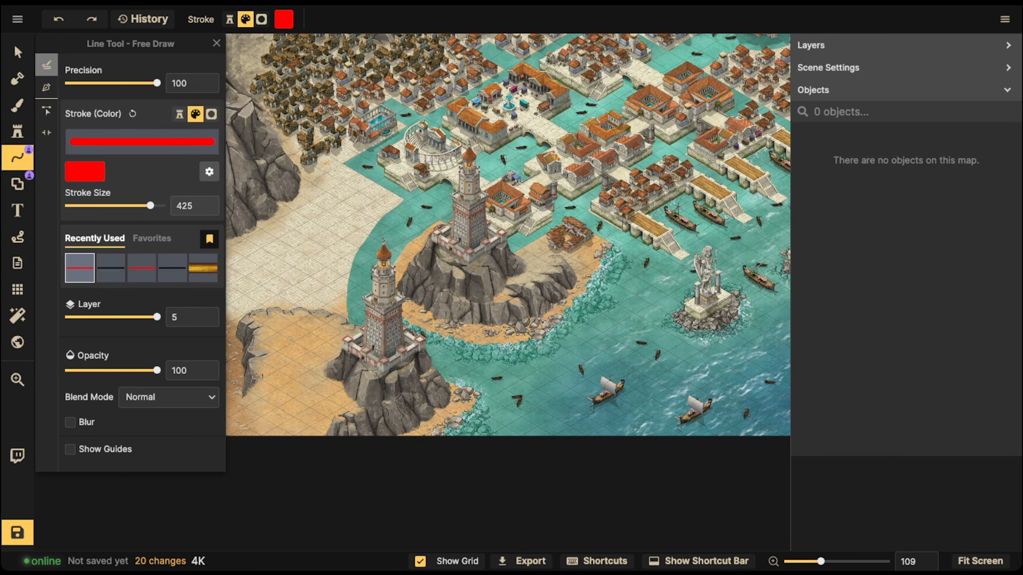
Select the cliff along the sandy ledge's inland side and load it into the Stamp tool
click(18, 53)
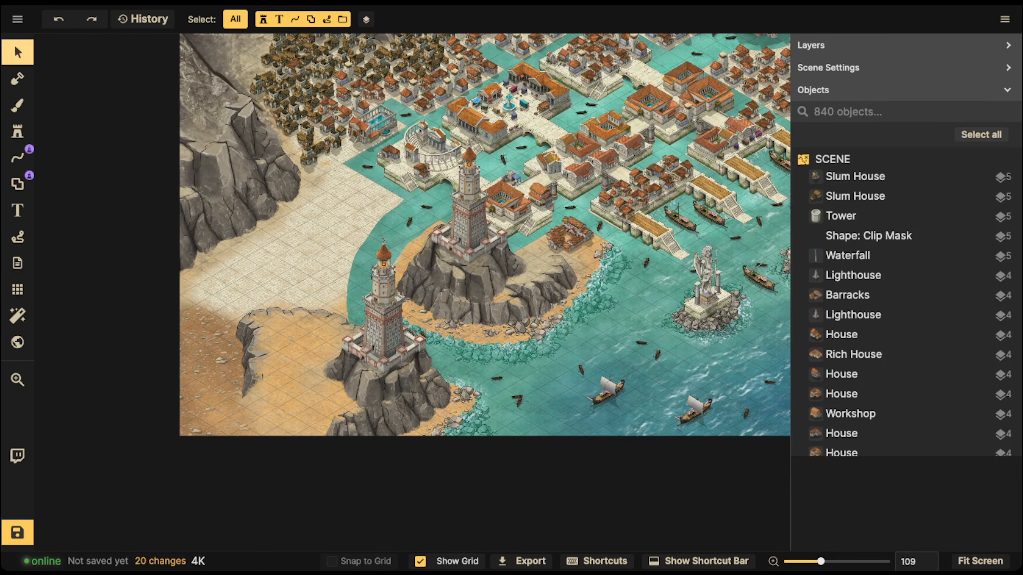
key(space)
drag(242, 198, 348, 195)
scroll(289, 353, up, 6)
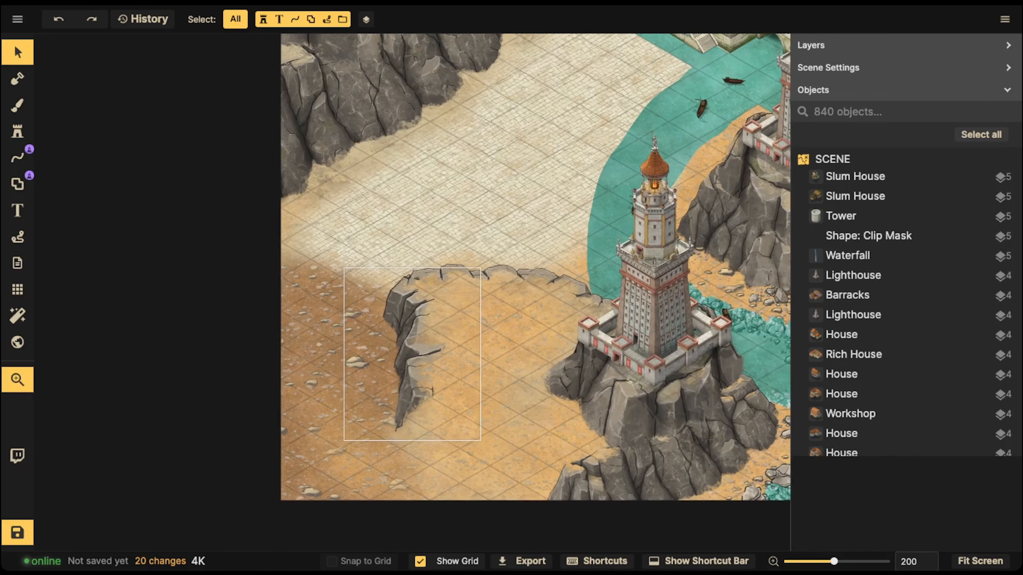
click(410, 351)
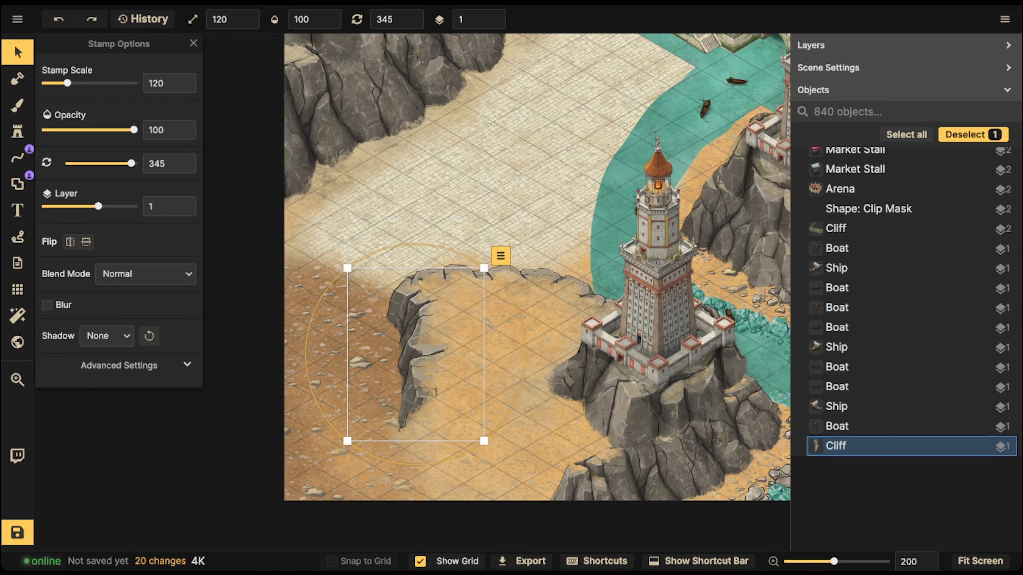
click(359, 104)
click(413, 334)
click(18, 132)
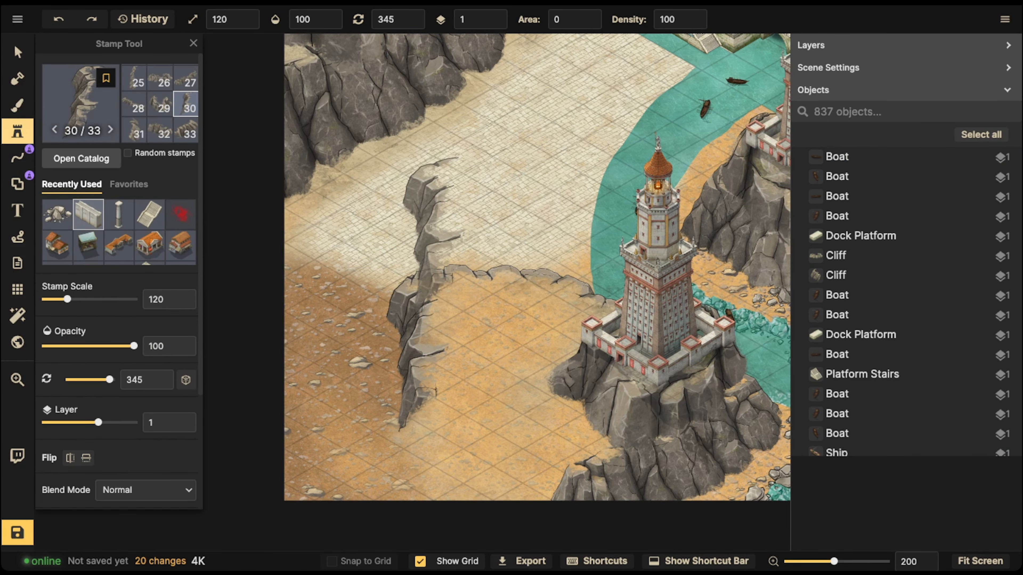
Choose the recently used wall stamp and switch to its first variant, the long diagonal wall section
click(88, 214)
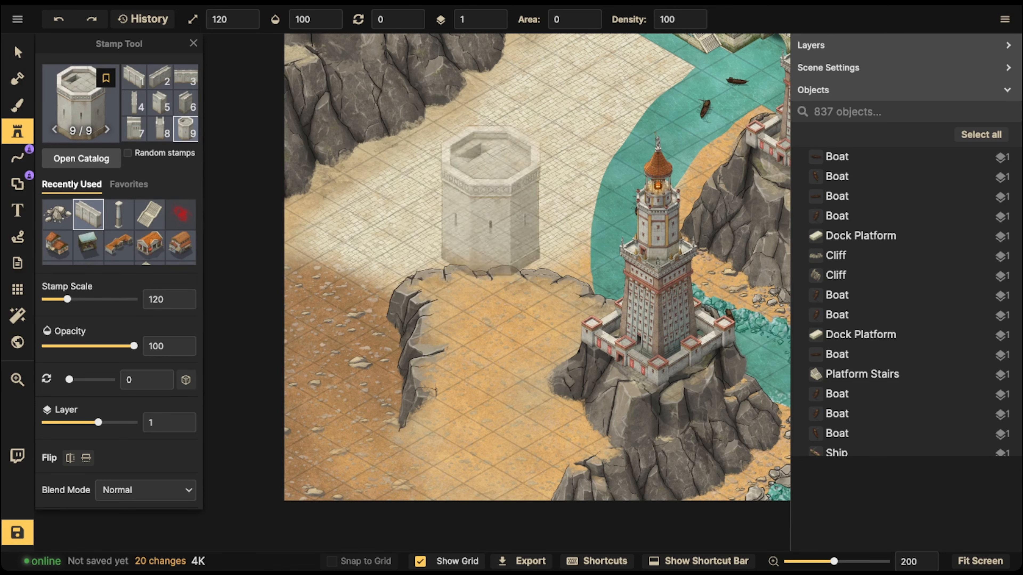
key(Left)
key(Left)
key(Left)
key(Left)
key(Left)
key(Left)
key(Left)
key(Left)
key(Left)
key(Left)
key(Left)
key(Left)
key(Left)
key(Left)
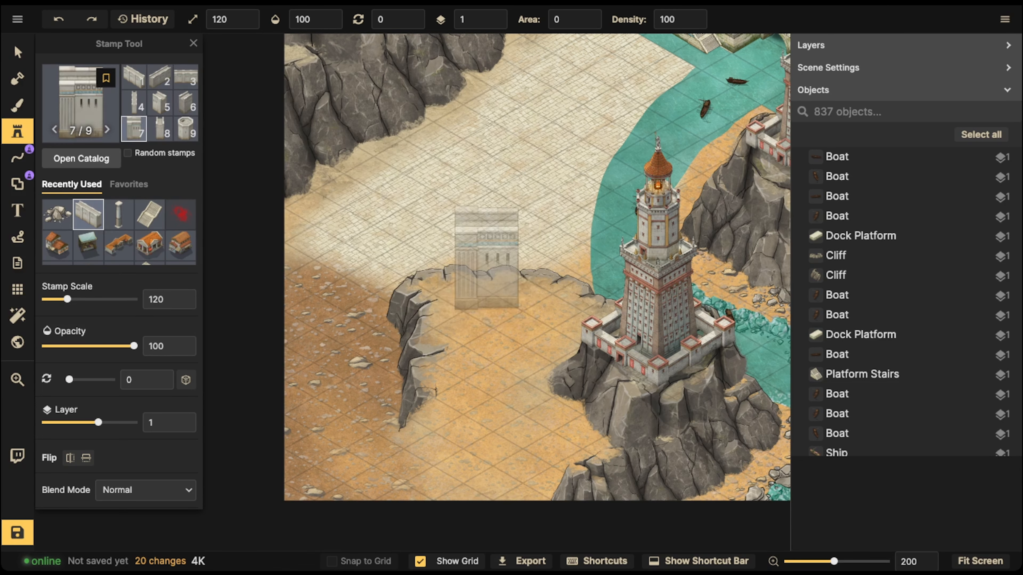
key(Left)
key(Left)
key(Left)
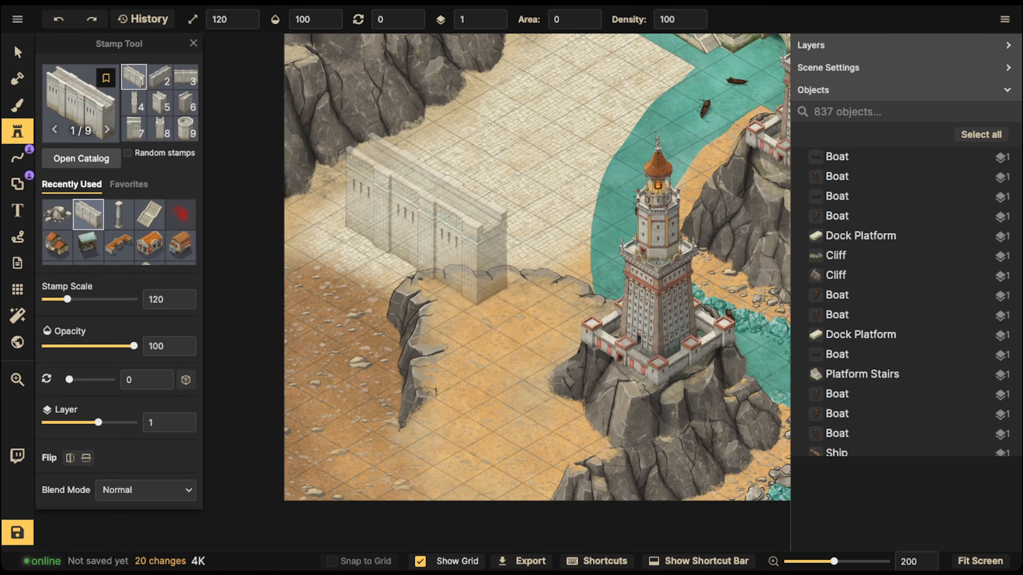
Set the stamp scale to 50, place a wall section at the plaza's border and shift it against the sandy ledge's cliff
key(bracketleft)
key(bracketleft)
key(bracketleft)
key(bracketleft)
key(bracketleft)
key(bracketleft)
key(bracketleft)
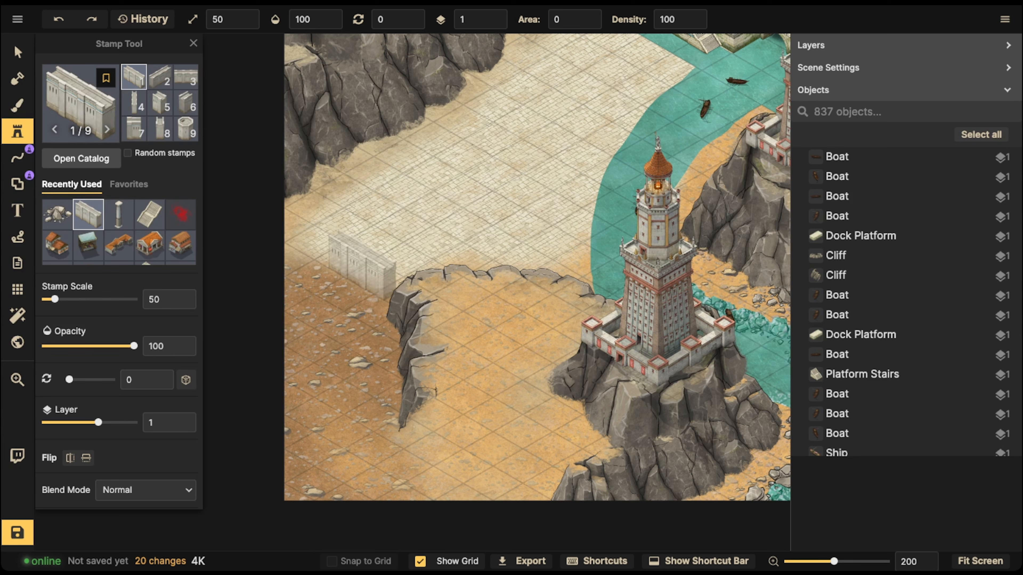
click(371, 267)
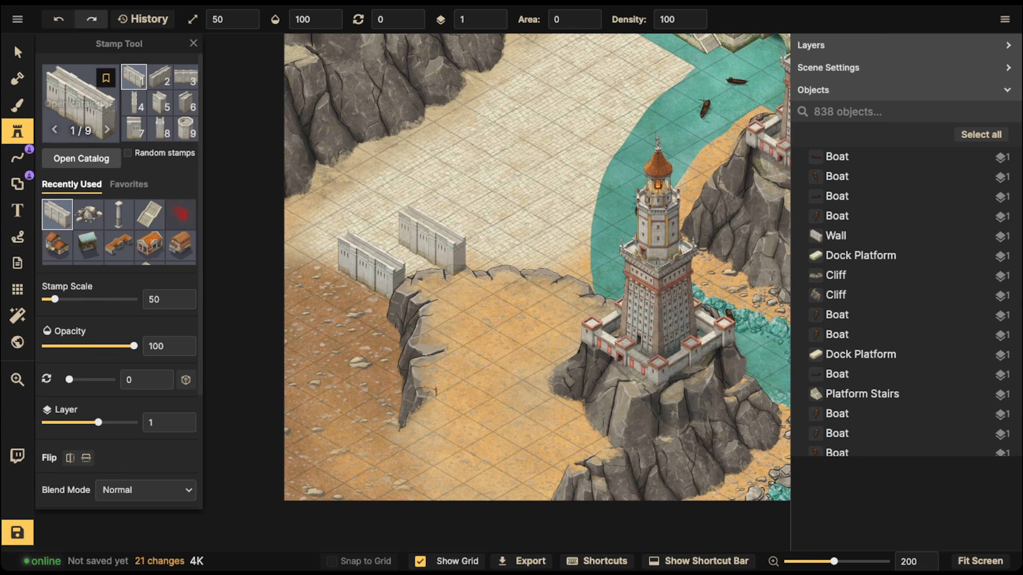
key(v)
drag(371, 266, 380, 281)
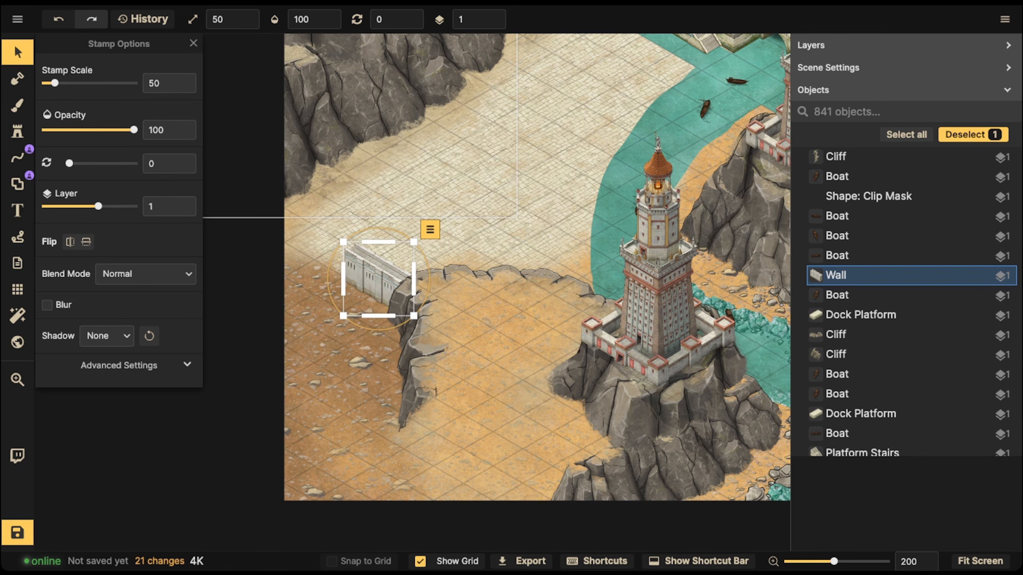
Place a second wall section toward the map's edge and align it with the end of the first
key(s)
click(315, 230)
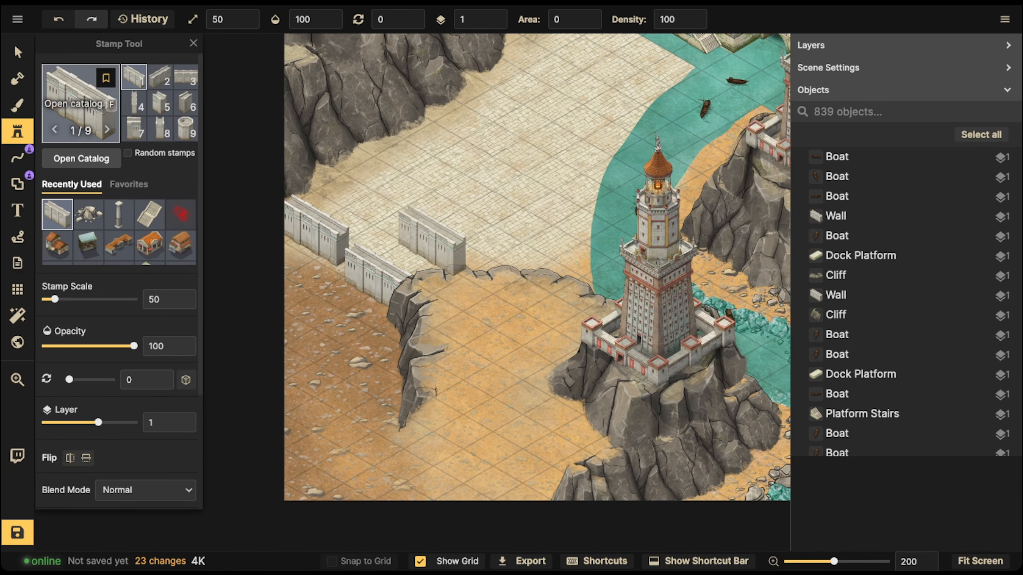
key(v)
drag(316, 233, 326, 249)
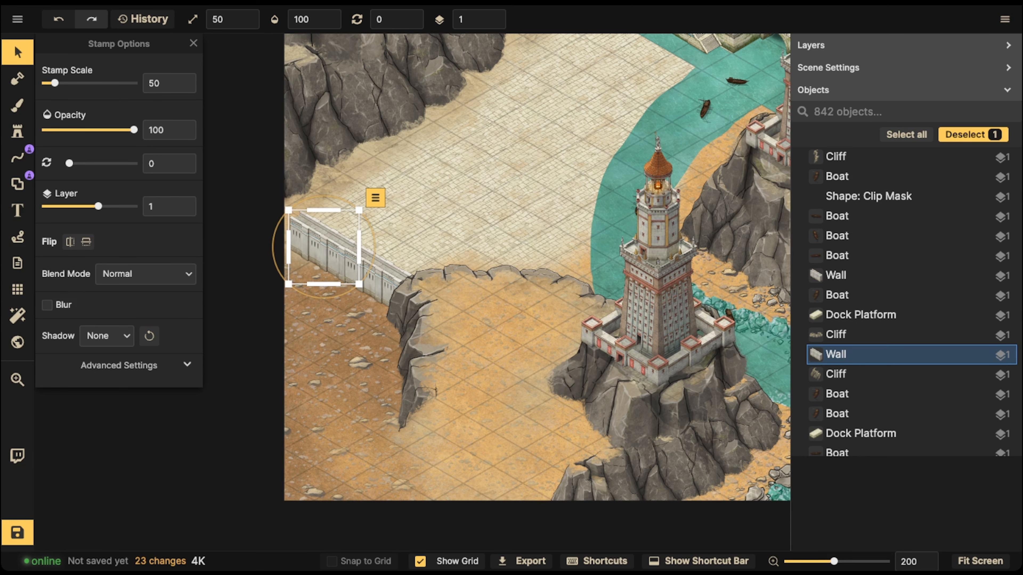
Duplicate the second wall section and position the copy to continue the wall past the map's edge
key(ctrl+c)
key(ctrl+v)
drag(343, 216, 269, 215)
key(Escape)
Select the front lighthouse together with its rock and move both inland onto the sandy ledge
scroll(286, 215, down, 3)
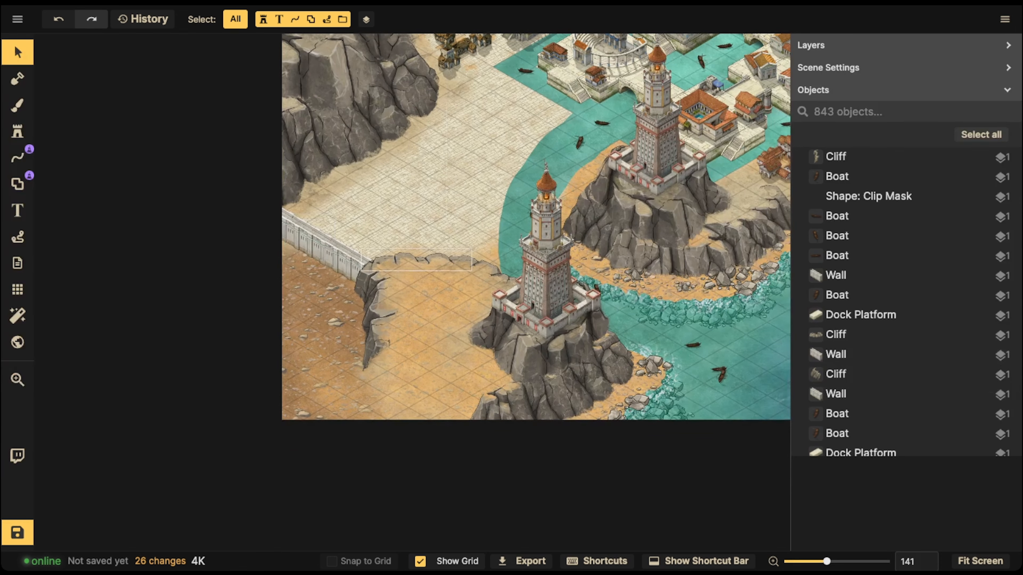
key(space)
drag(322, 242, 279, 262)
drag(501, 372, 483, 358)
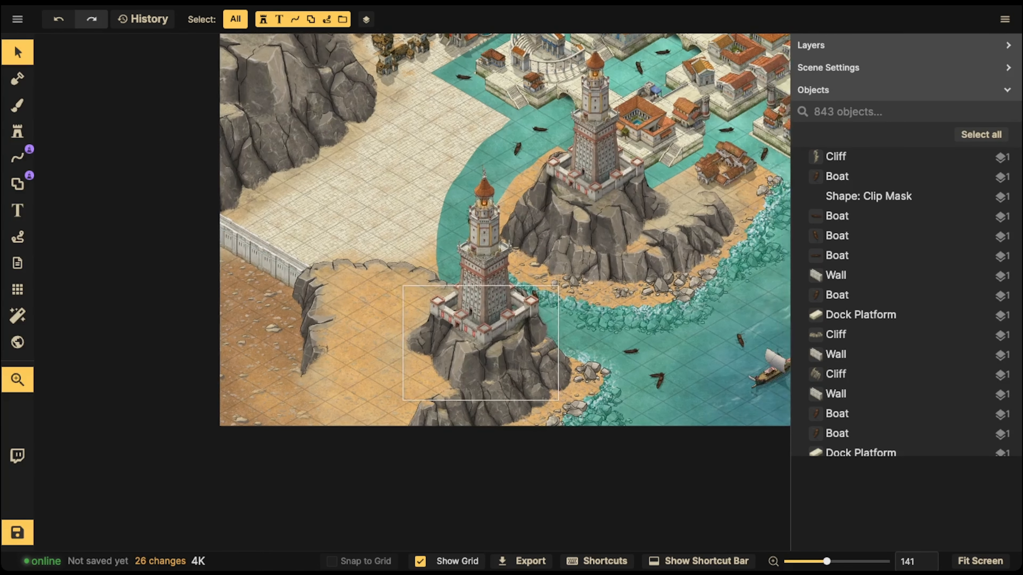
click(483, 358)
shift+click(484, 274)
drag(483, 275, 437, 253)
key(Escape)
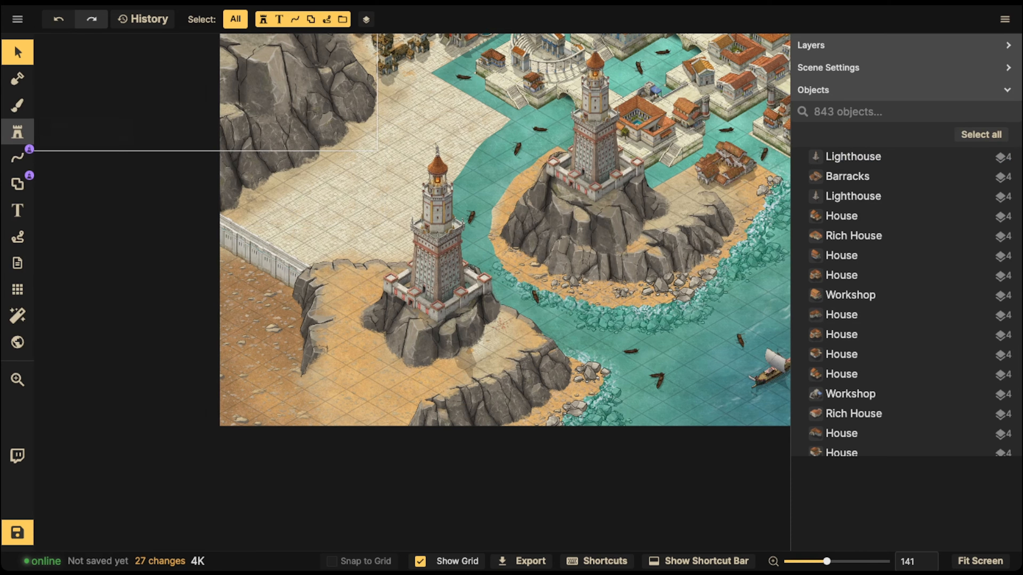
Open the Classical Empires pack of the Fantasy Regional collection in the stamp catalog
click(17, 131)
key(f)
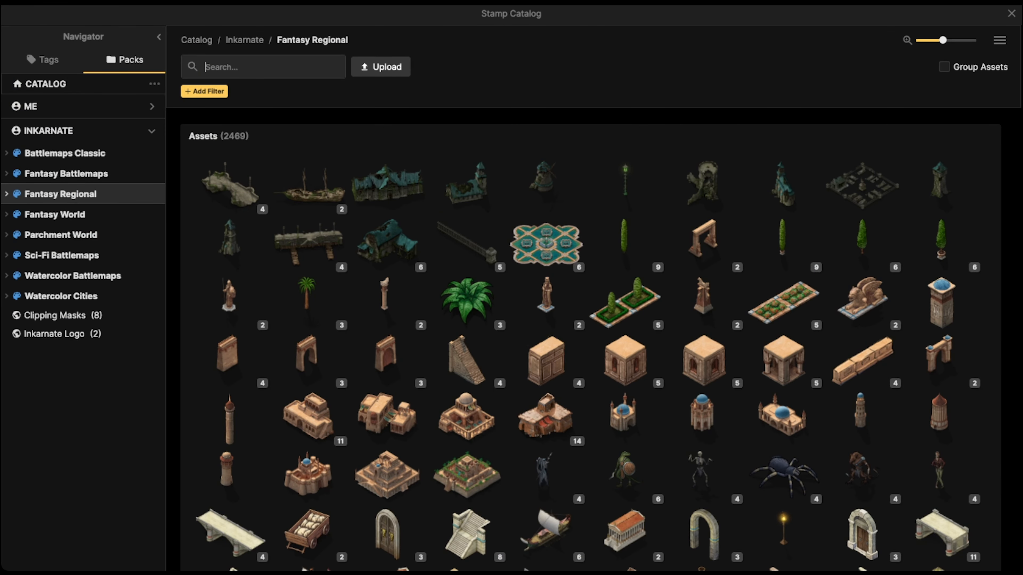
click(61, 194)
click(72, 268)
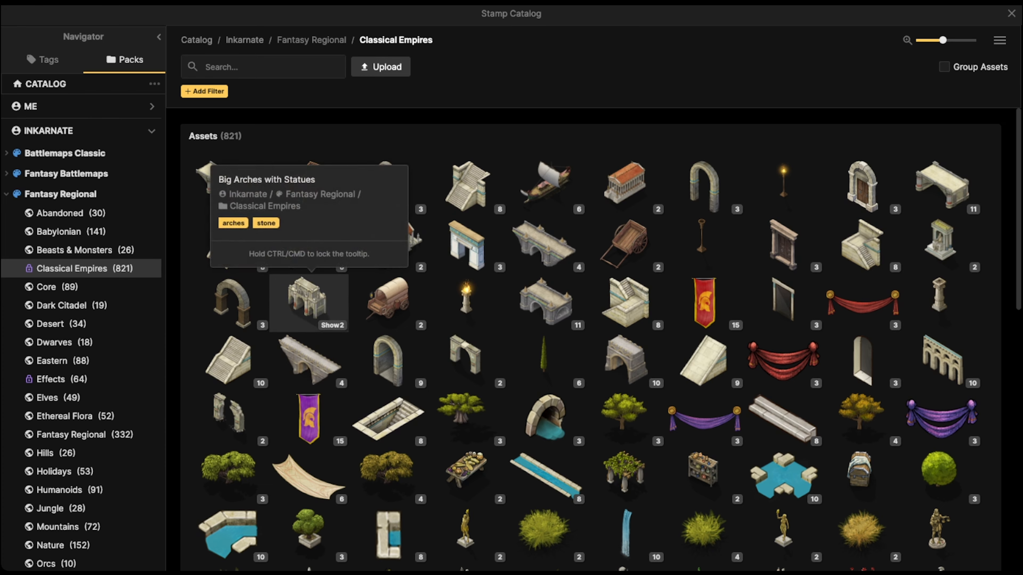
Expand all Classical Empires assets, look through the stamp variants and collapse them again
click(1000, 40)
click(949, 82)
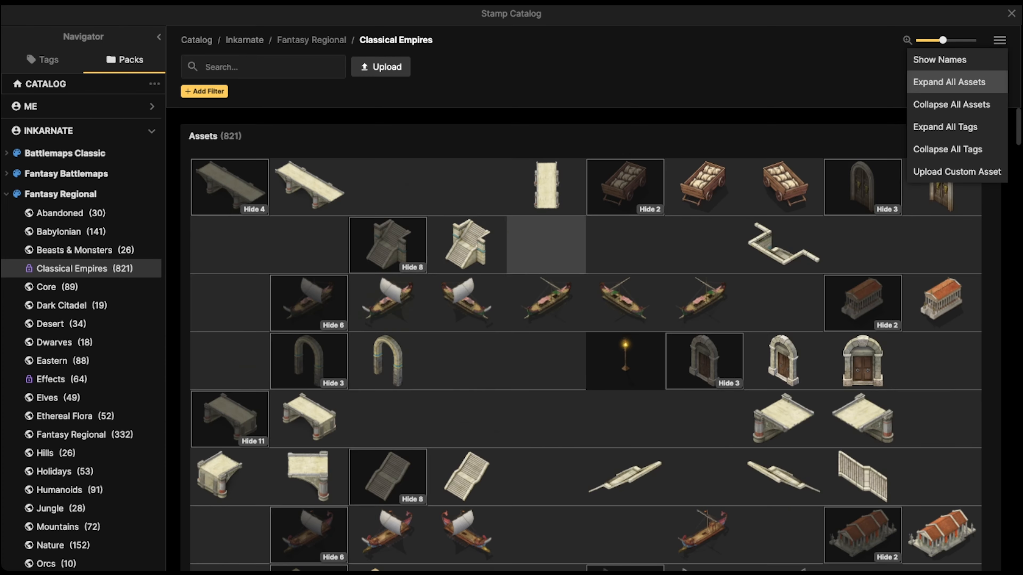
scroll(309, 383, down, 8)
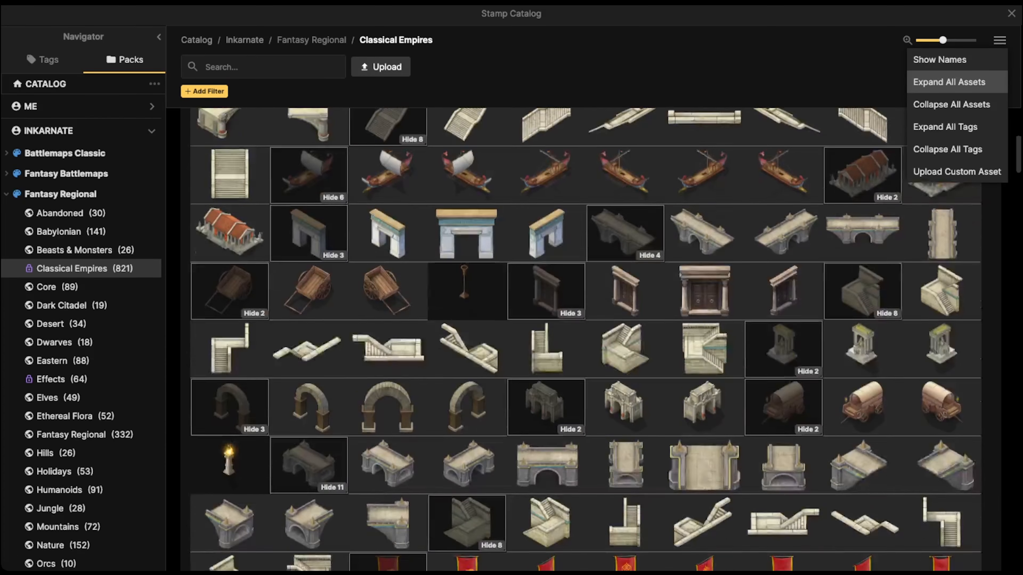
scroll(585, 340, down, 15)
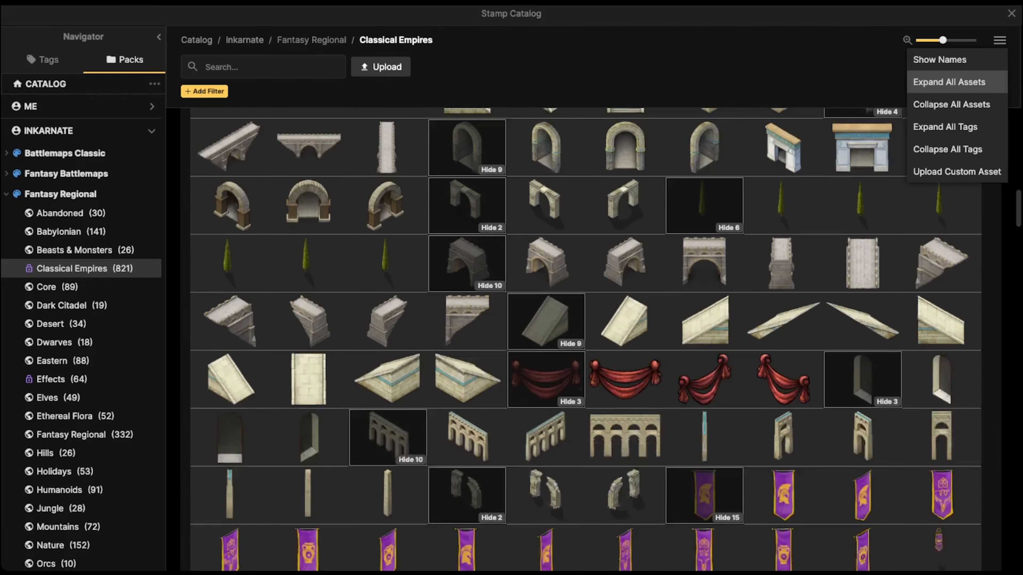
scroll(388, 245, down, 2)
scroll(387, 245, up, 20)
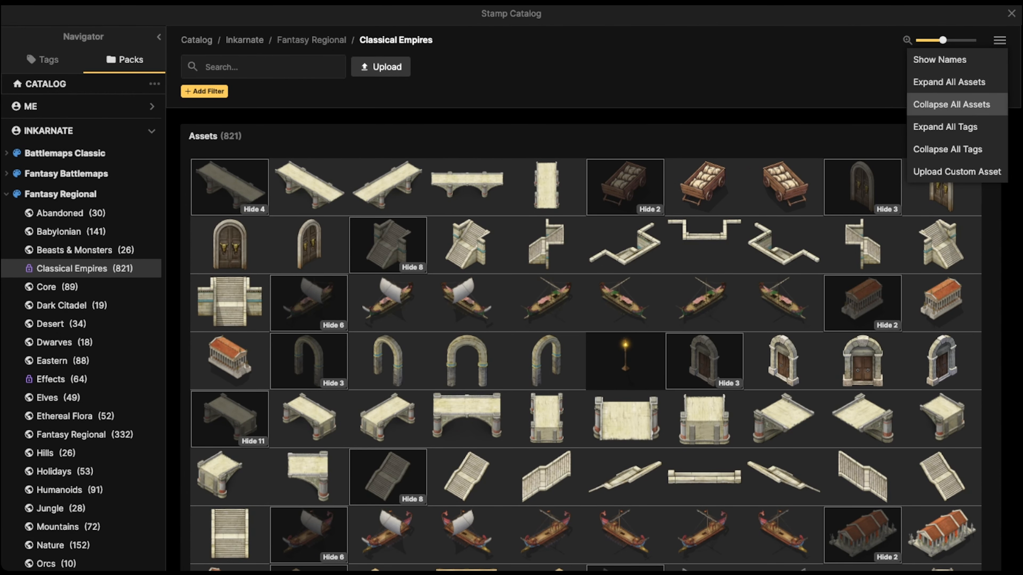
click(951, 104)
Choose the second Big Arches with Statues variant, set its scale to 62 and place it beside the front lighthouse
click(309, 303)
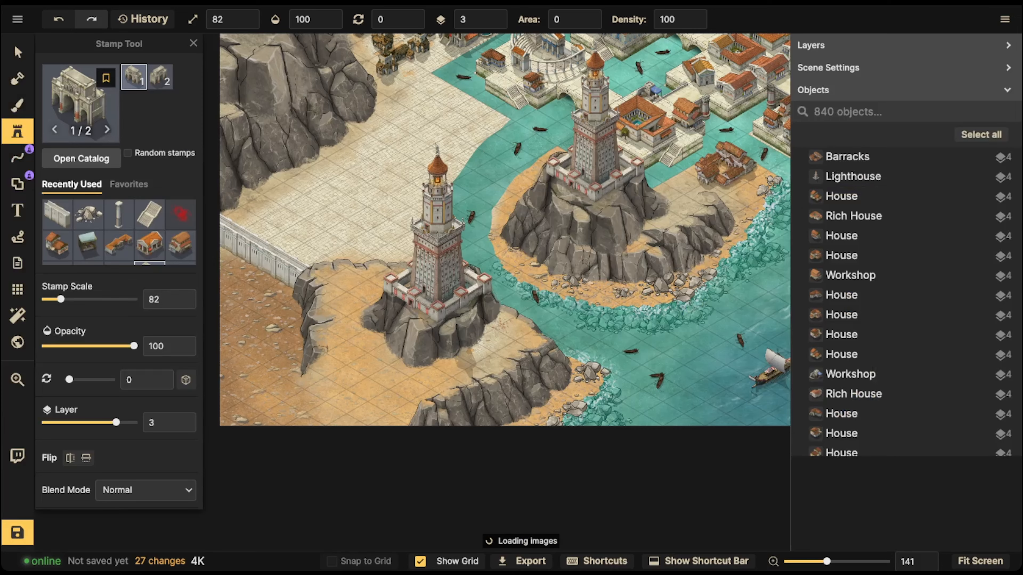
key(Right)
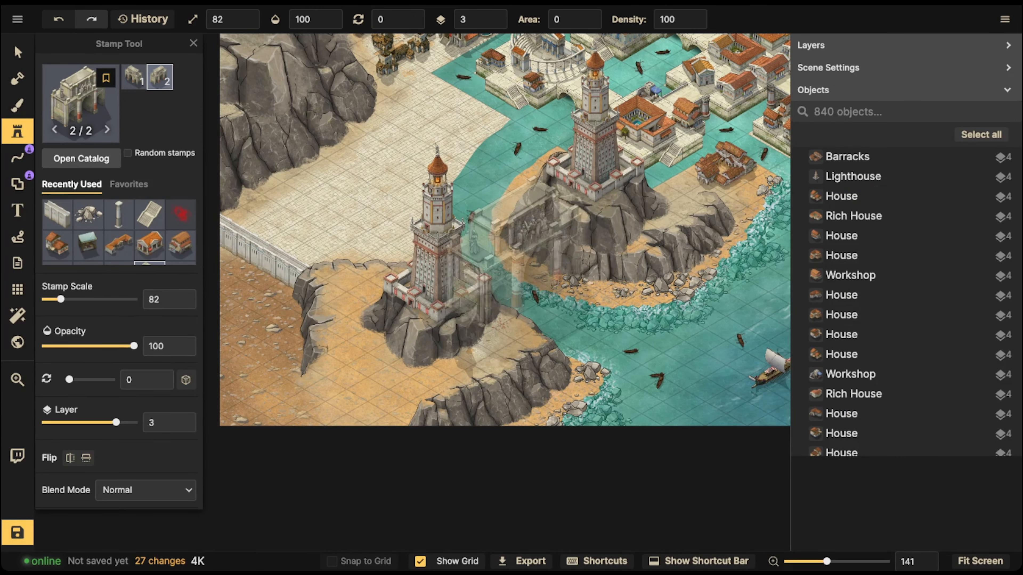
key(space)
drag(616, 143, 460, 318)
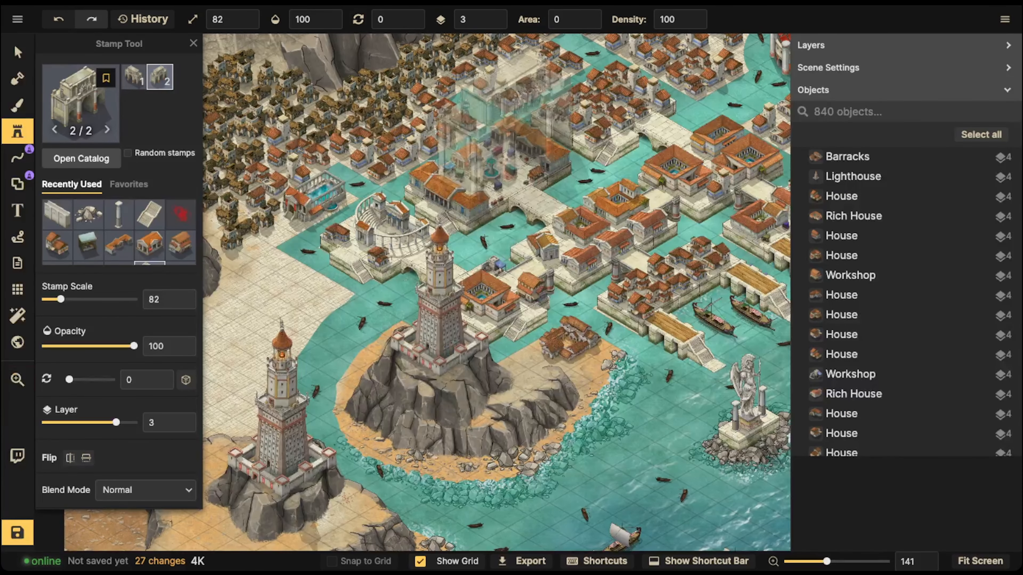
scroll(506, 138, down, 8)
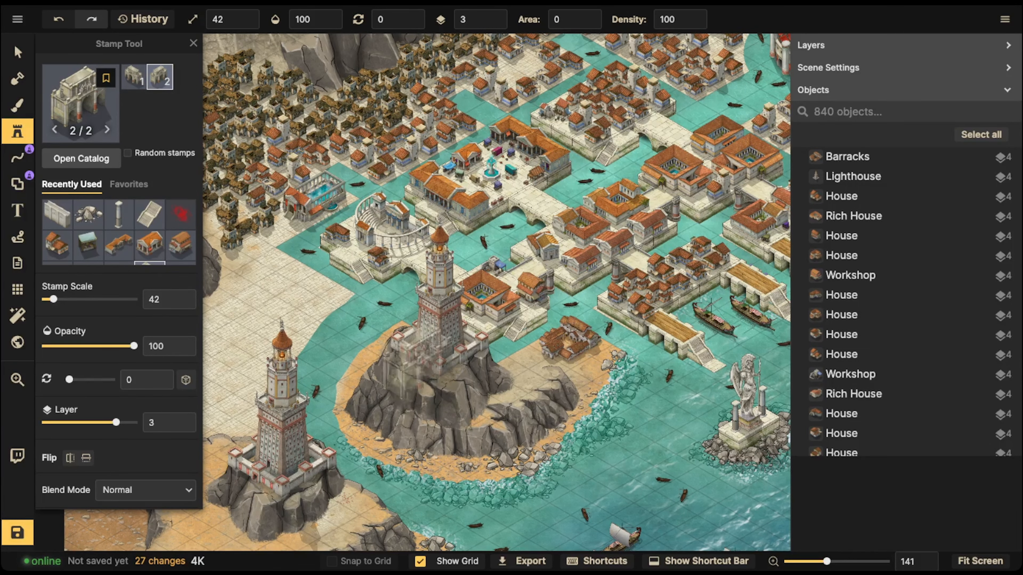
scroll(346, 444, up, 4)
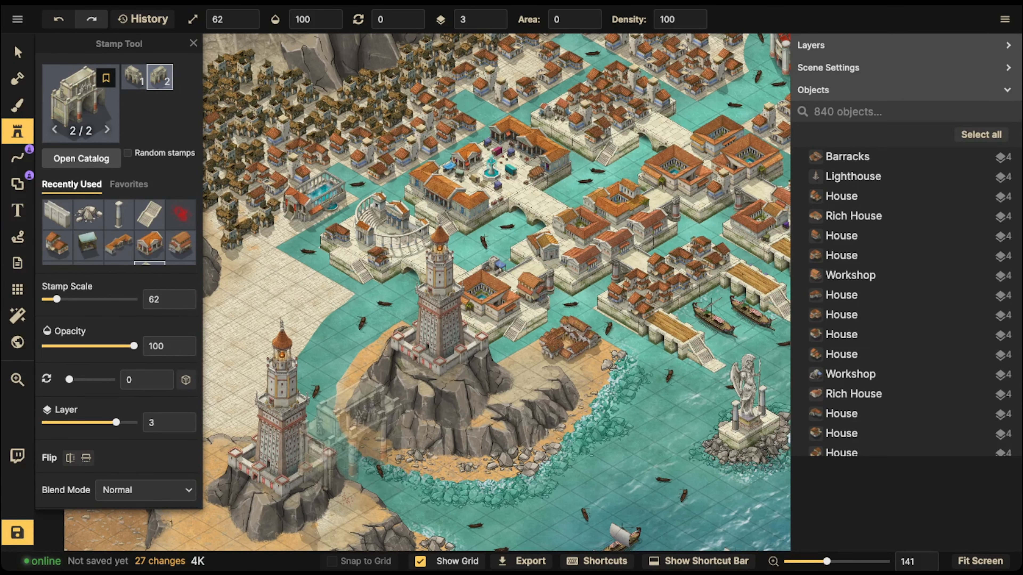
click(361, 447)
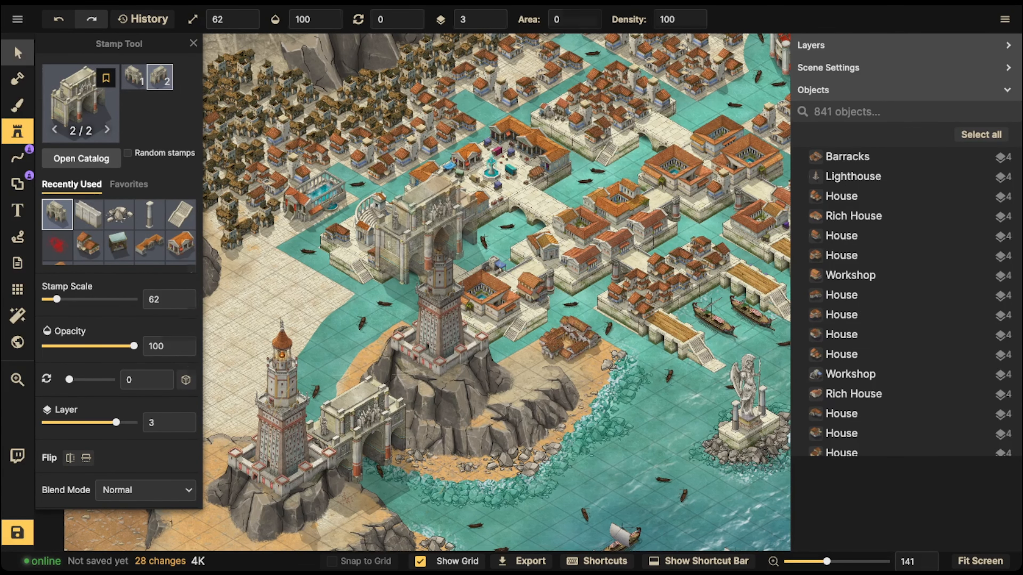
Select the statue arch and nudge it into line with the front lighthouse's outer wall
click(17, 53)
click(362, 415)
drag(362, 415, 425, 351)
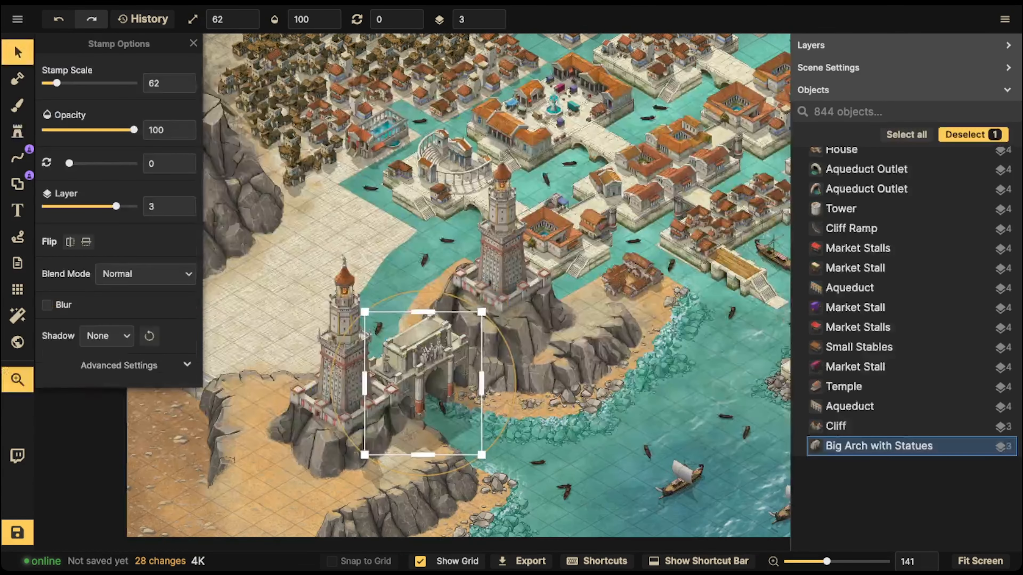
click(472, 343)
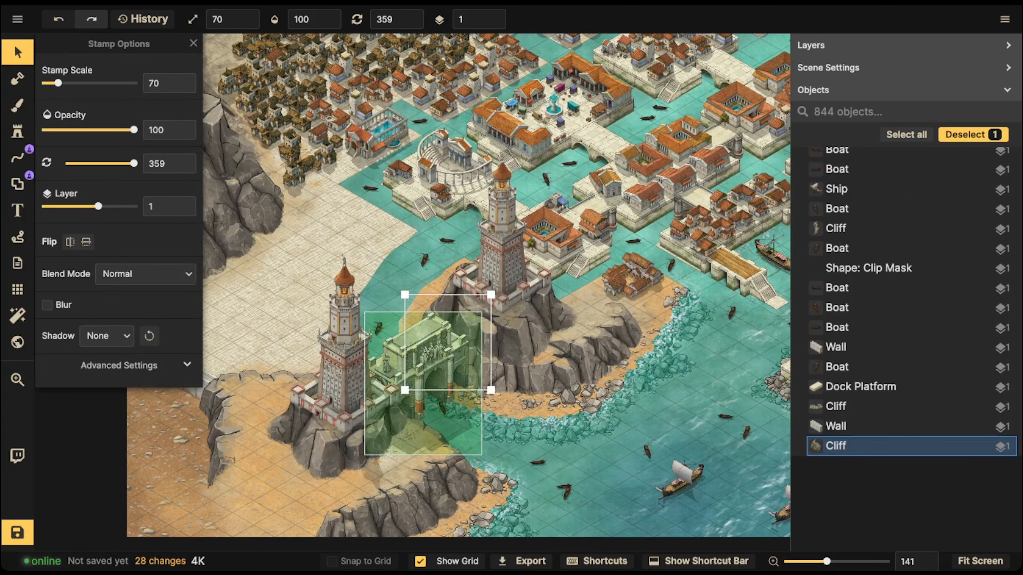
click(392, 362)
drag(419, 363, 419, 366)
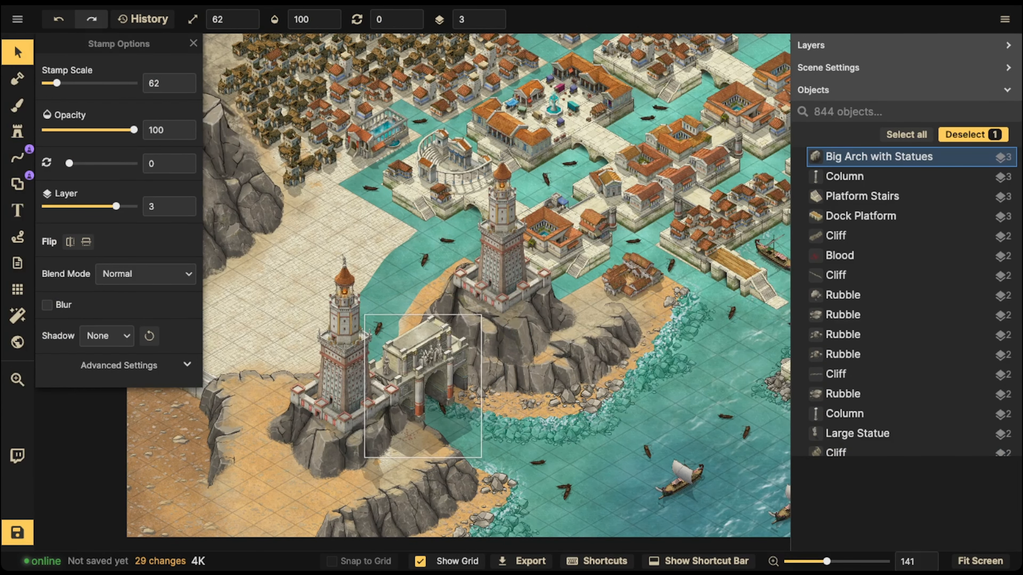
Select the front lighthouse together with its rock and nudge both to meet the statue arch
click(328, 452)
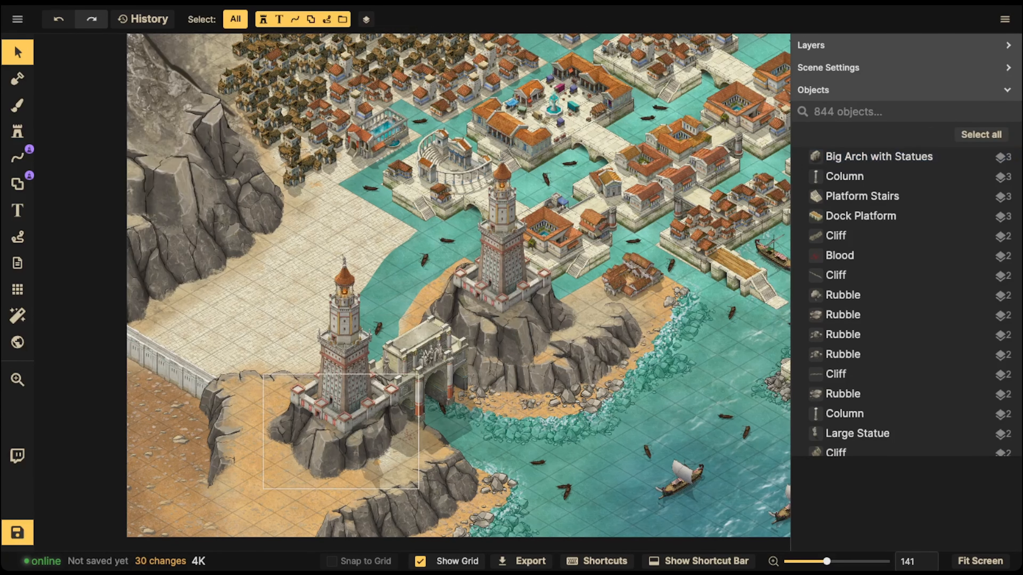
shift+click(345, 383)
drag(345, 383, 345, 378)
key(Escape)
Move the small boat beneath the statue arch out into the open water in front of it
click(442, 408)
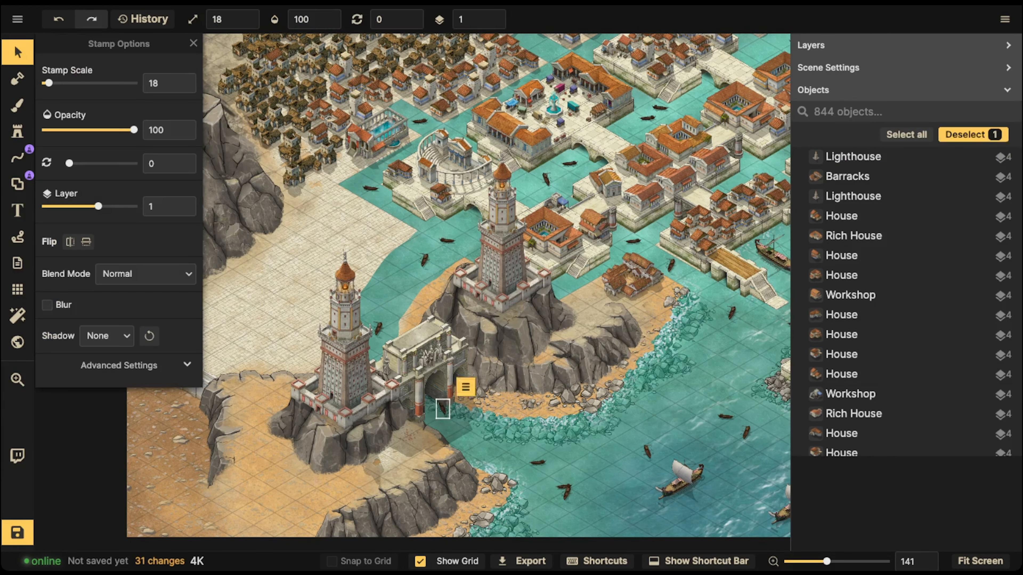
drag(443, 408, 463, 435)
key(Escape)
scroll(424, 389, down, 1)
scroll(451, 371, down, 1)
click(463, 360)
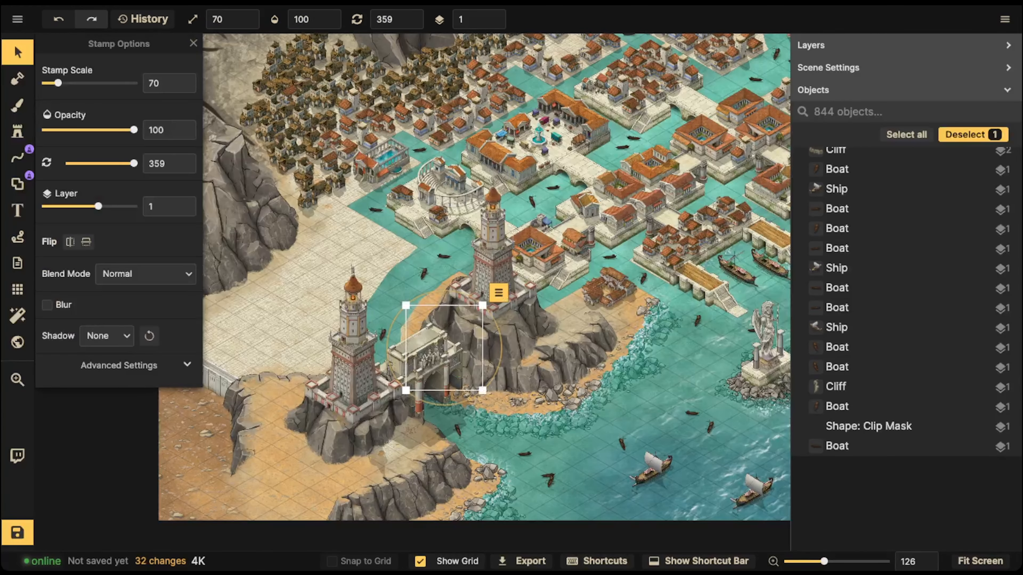
key(Escape)
scroll(414, 391, down, 2)
click(416, 387)
key(Escape)
scroll(417, 403, down, 1)
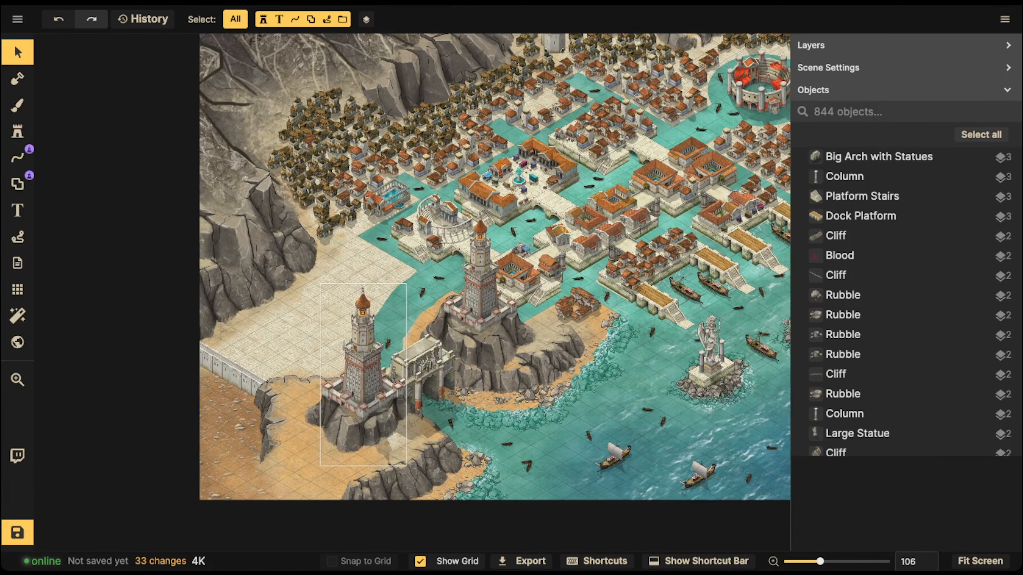
Examine the statue arch between the two lighthouses, the harbour statues and the surrounding coast
key(space)
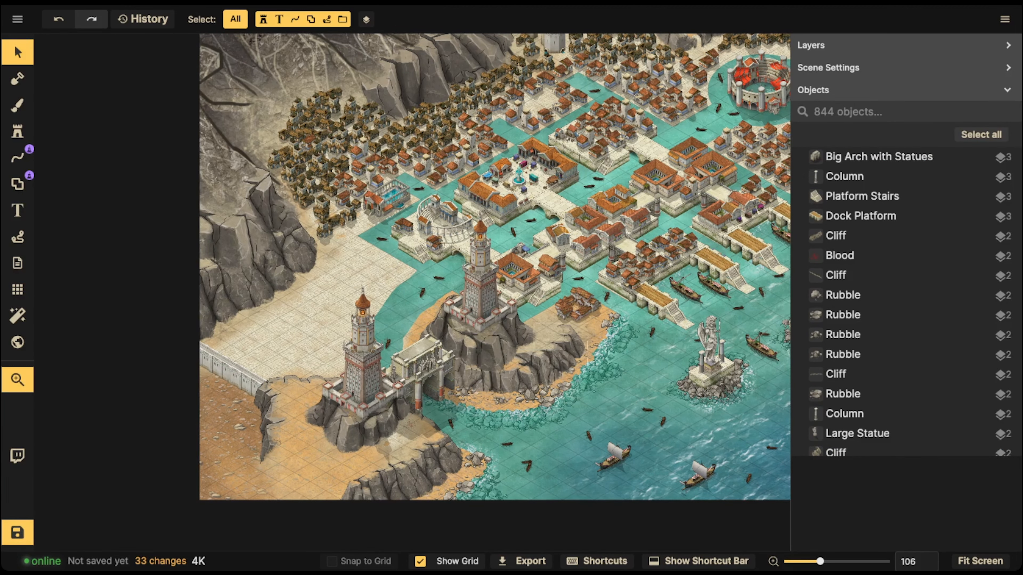
drag(645, 261, 556, 254)
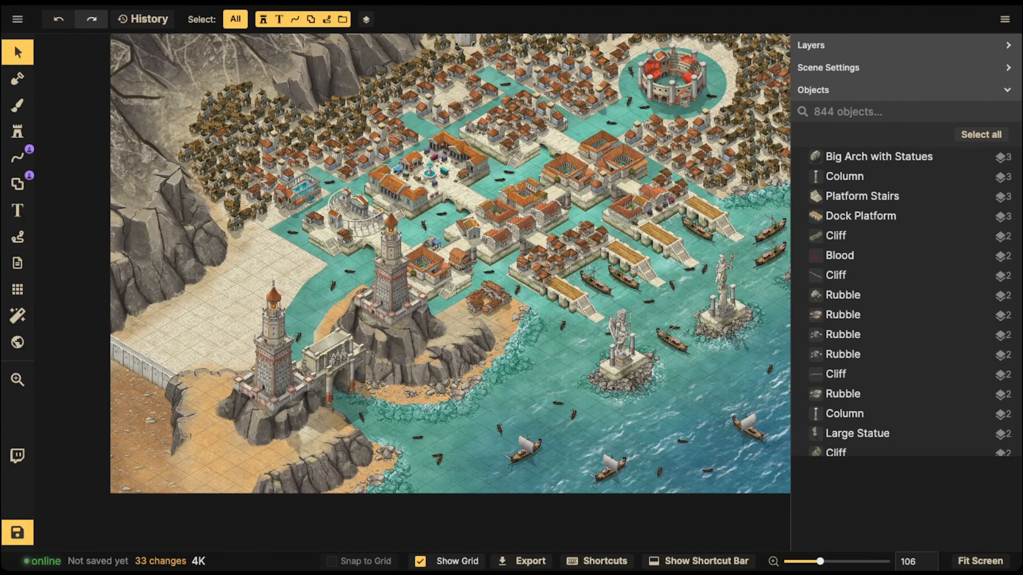
drag(626, 280, 609, 285)
key(space)
drag(656, 226, 536, 228)
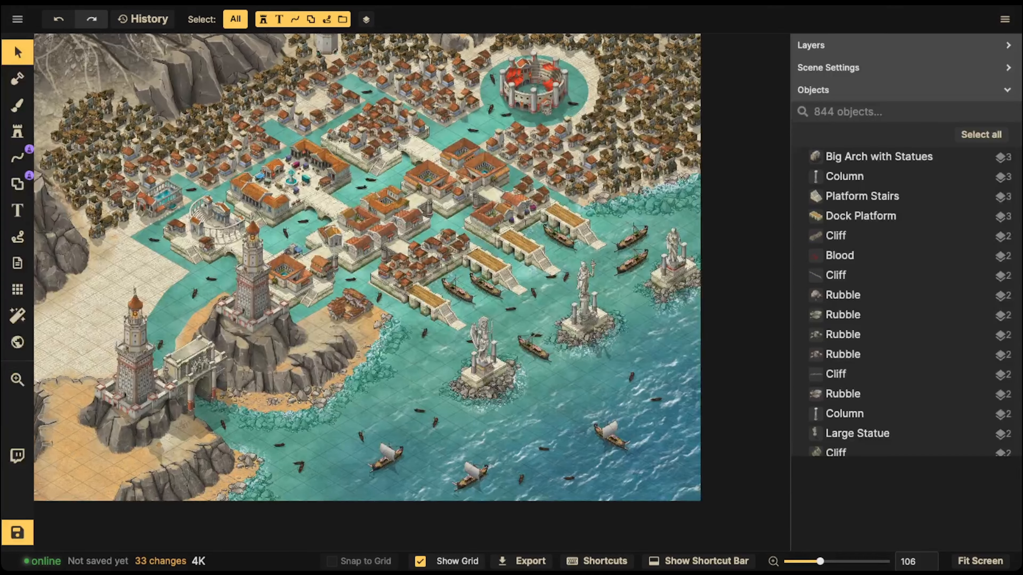
key(space)
drag(584, 324, 632, 316)
key(space)
drag(536, 337, 608, 323)
key(space)
drag(467, 322, 513, 314)
key(space)
key(space)
drag(356, 371, 429, 397)
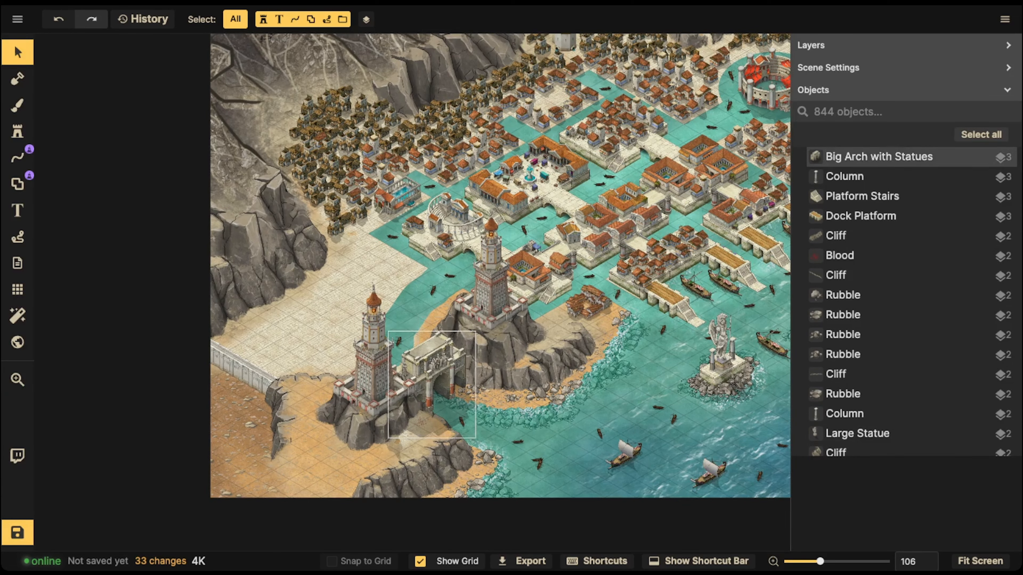
scroll(424, 382, up, 5)
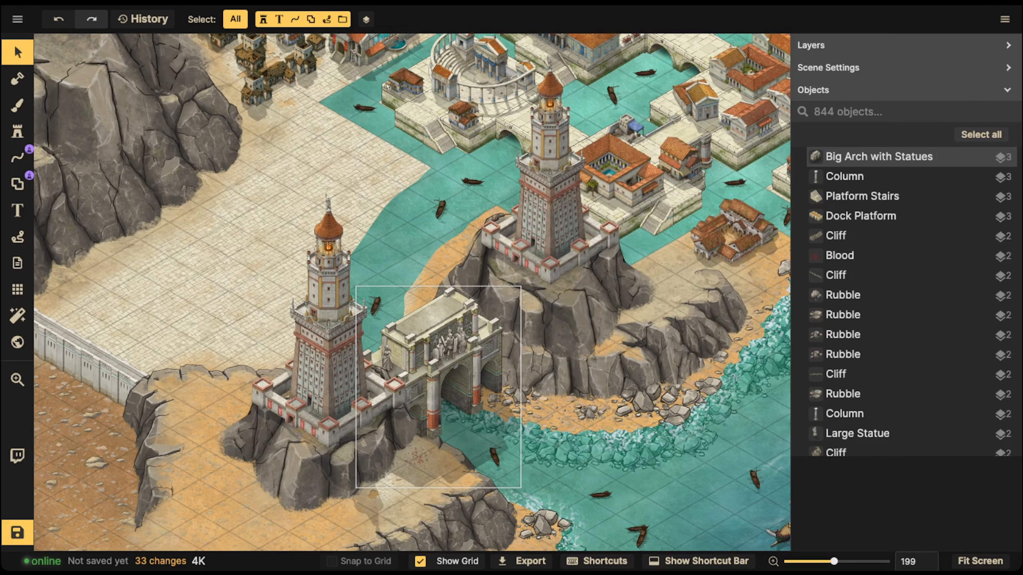
scroll(304, 322, down, 5)
key(space)
drag(304, 322, 392, 330)
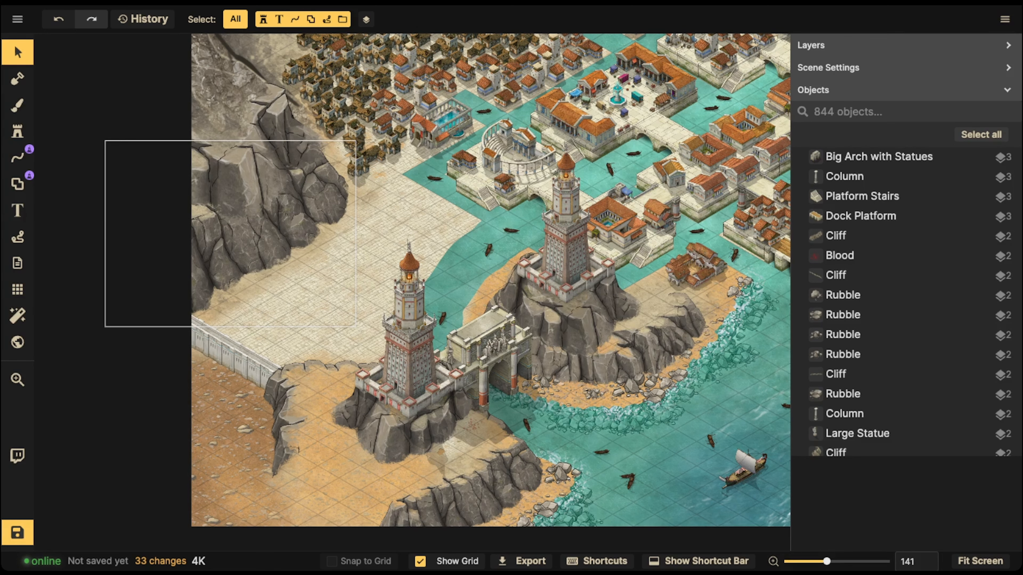
scroll(248, 245, down, 1)
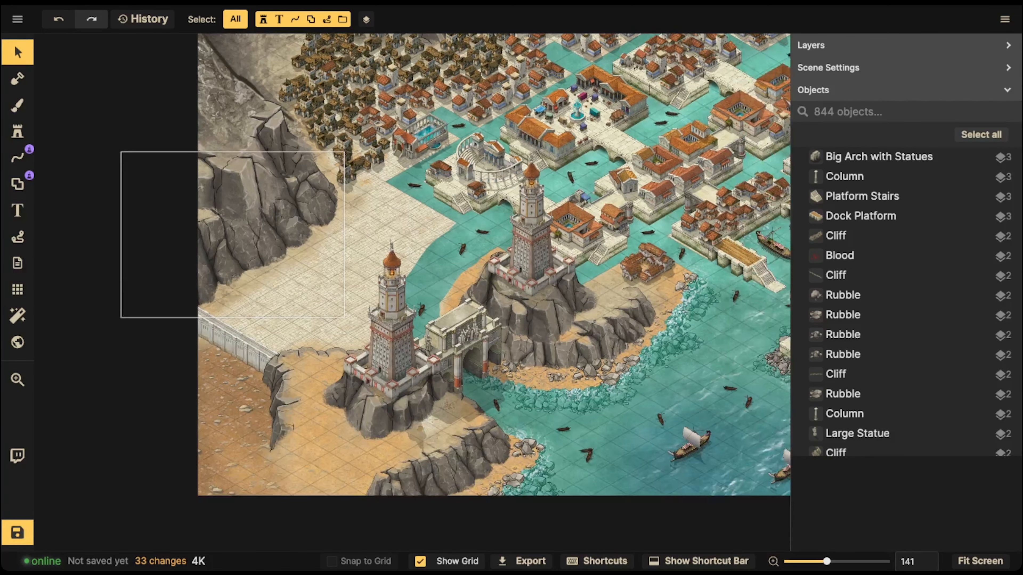
key(space)
drag(248, 244, 316, 180)
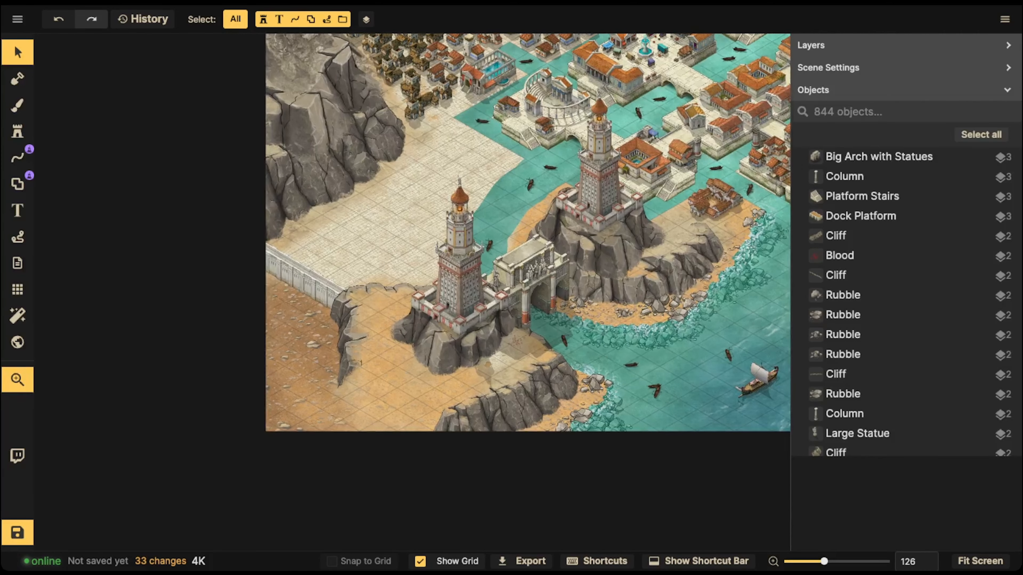
Choose the Platform stamp, set its scale to 142 and place it on the sandy ledge in front of the arch
scroll(455, 303, up, 2)
key(space)
drag(454, 302, 426, 278)
scroll(426, 278, up, 1)
scroll(459, 335, up, 3)
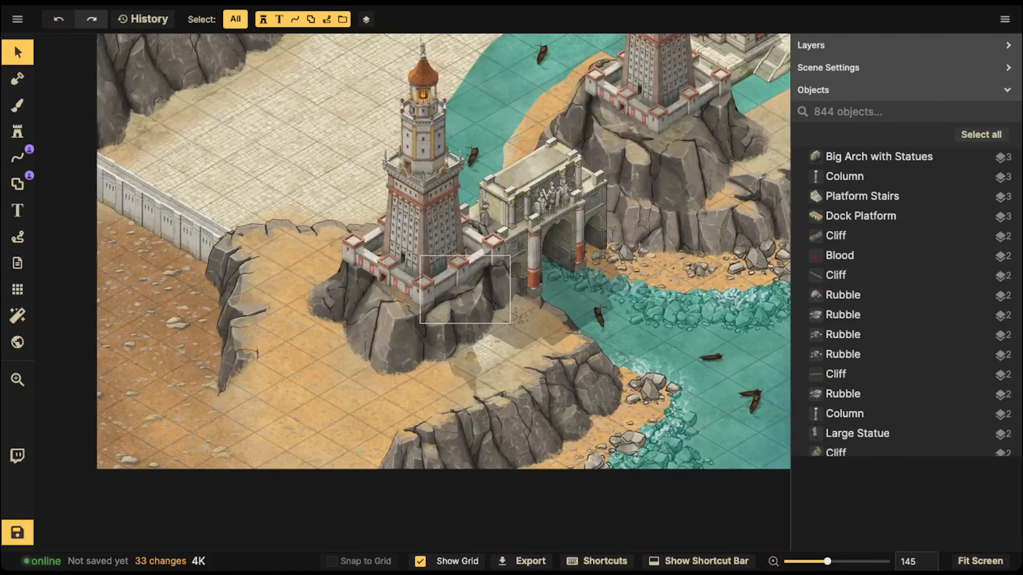
key(space)
drag(562, 250, 405, 208)
key(space)
scroll(443, 334, up, 2)
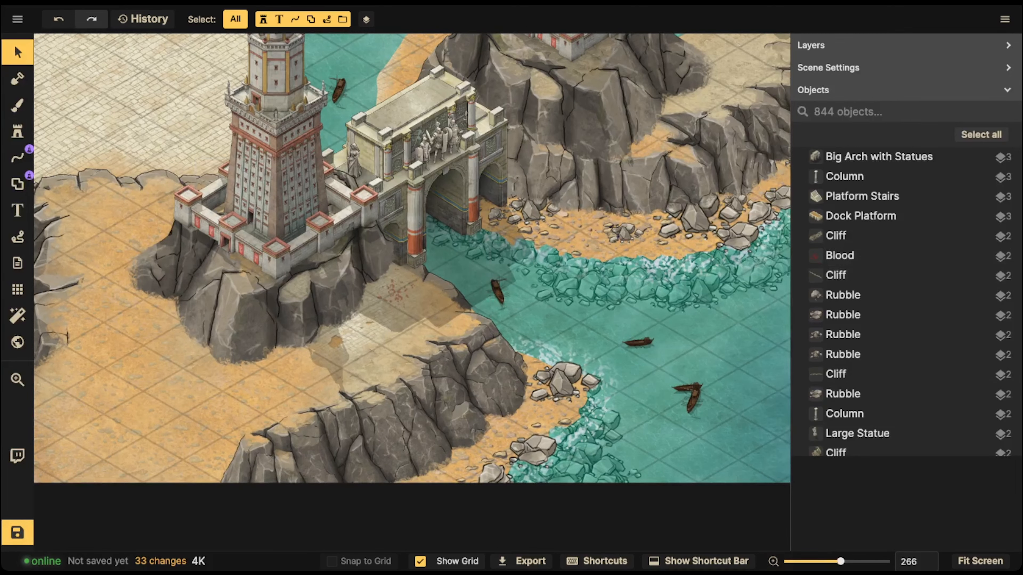
click(17, 132)
click(117, 107)
scroll(467, 242, down, 14)
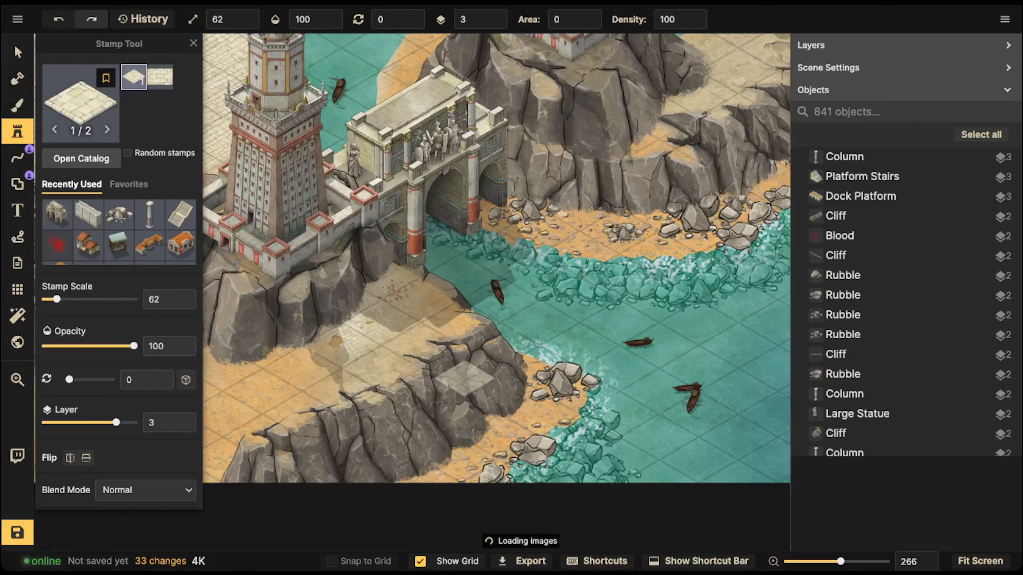
click(467, 399)
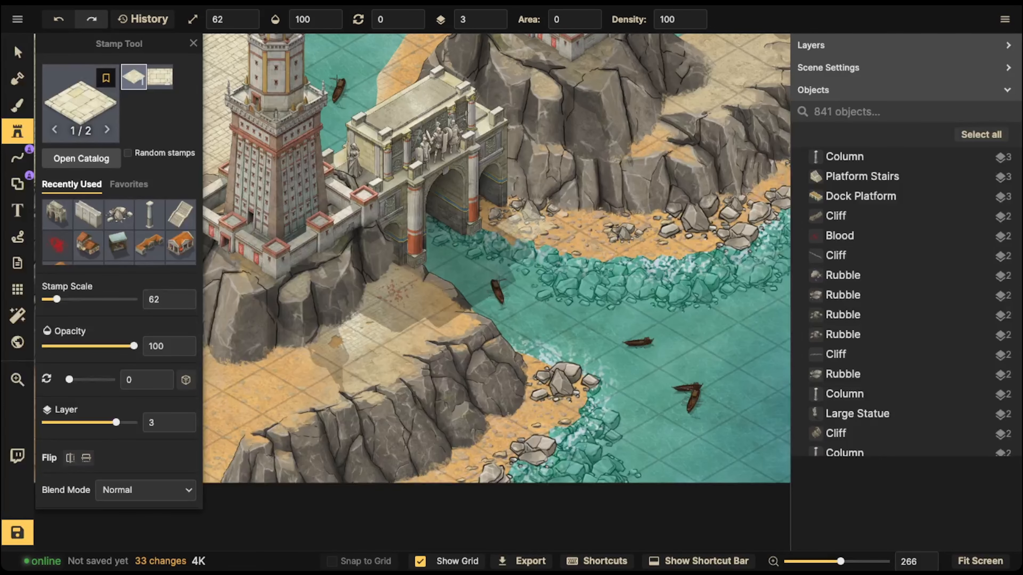
scroll(557, 224, up, 9)
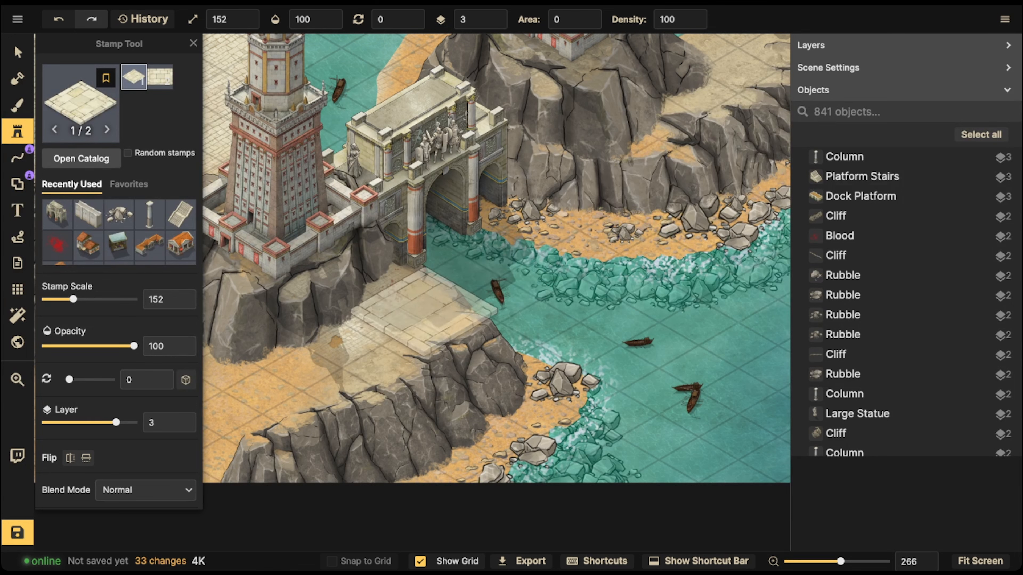
scroll(419, 315, down, 1)
click(414, 321)
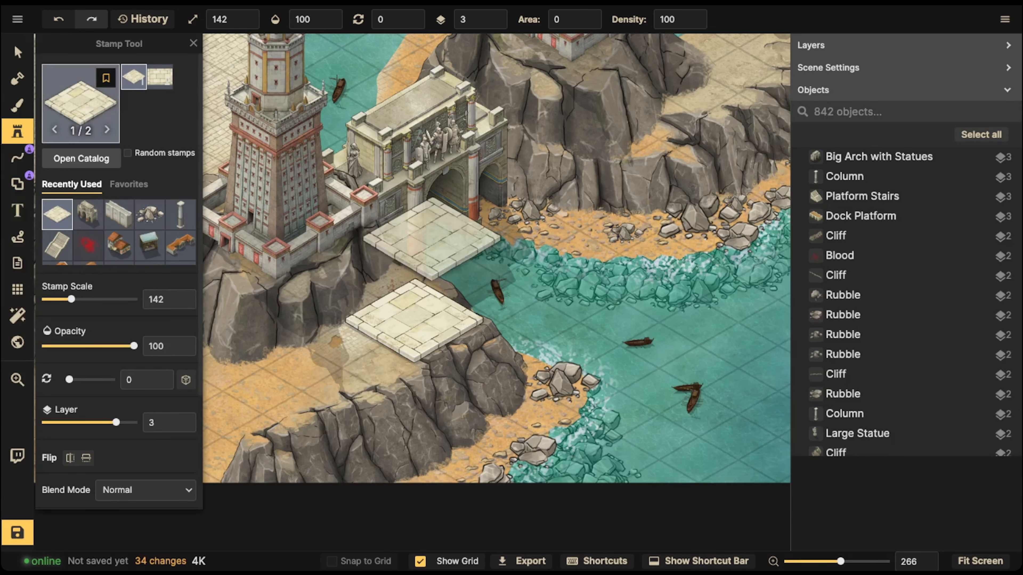
Select the platform on the sandy ledge, bring it in front of the cliff on layer 3 and set its brightness to 82
click(17, 52)
click(414, 320)
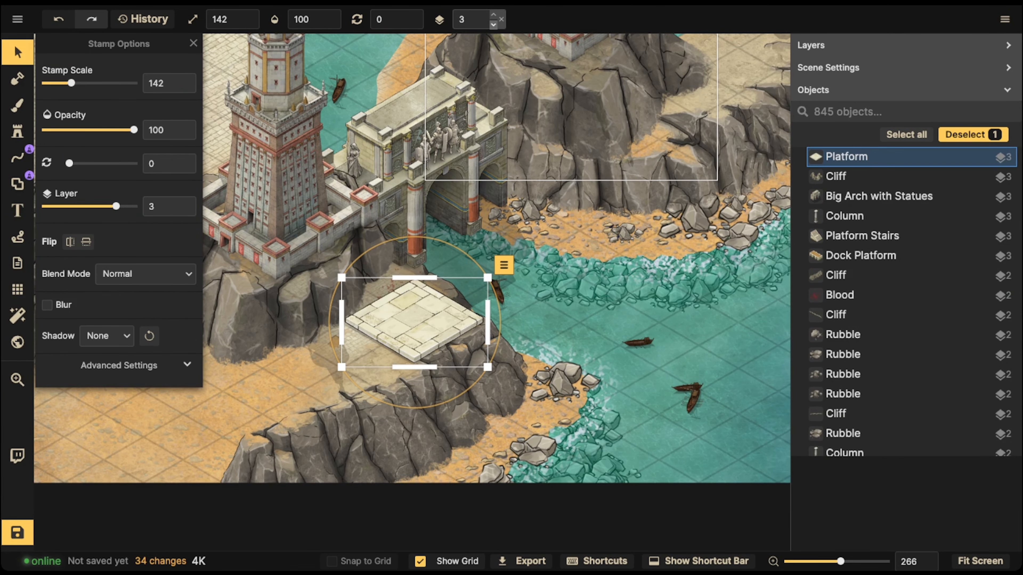
click(494, 24)
click(494, 14)
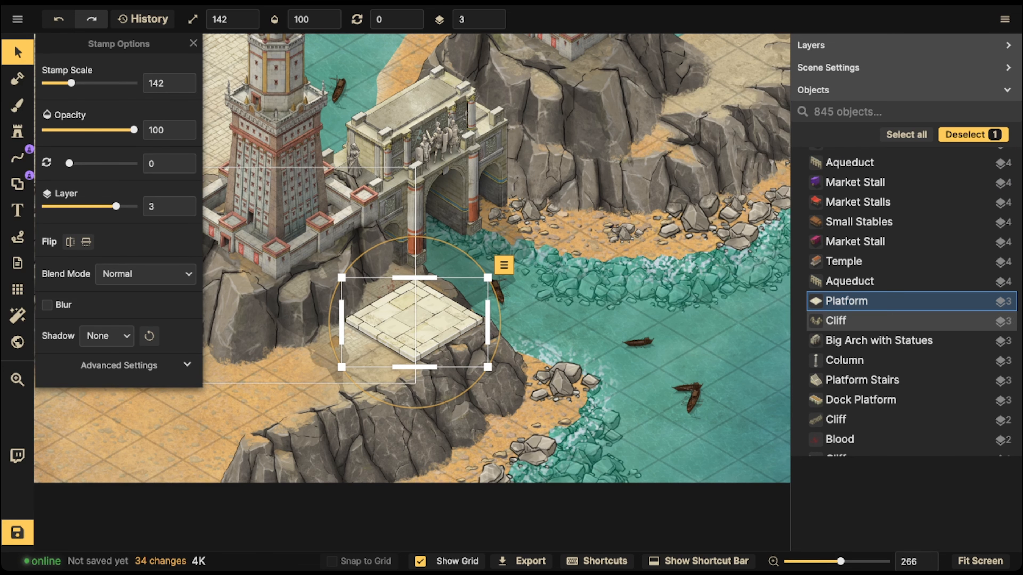
click(121, 366)
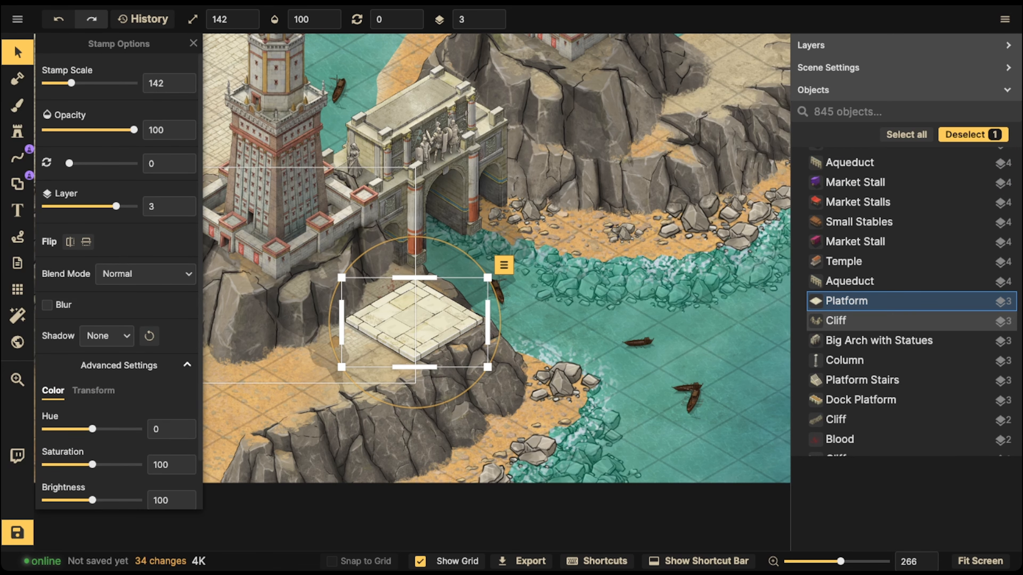
drag(93, 501, 85, 501)
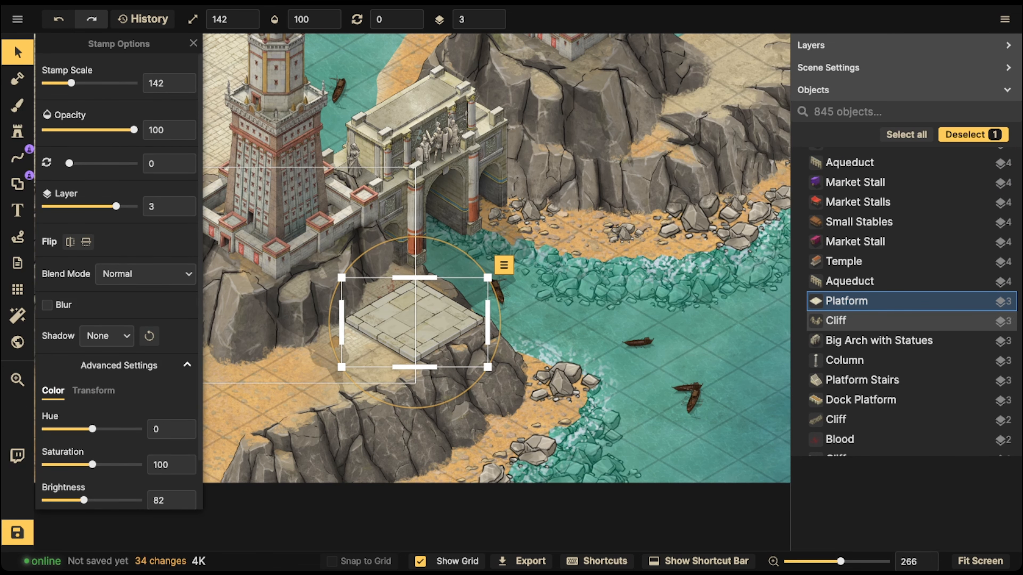
Place the second Platform variant at scale 82 in the middle of the diamond platform and raise it to layer 4
click(17, 131)
scroll(414, 319, up, 3)
key(Right)
scroll(416, 312, down, 3)
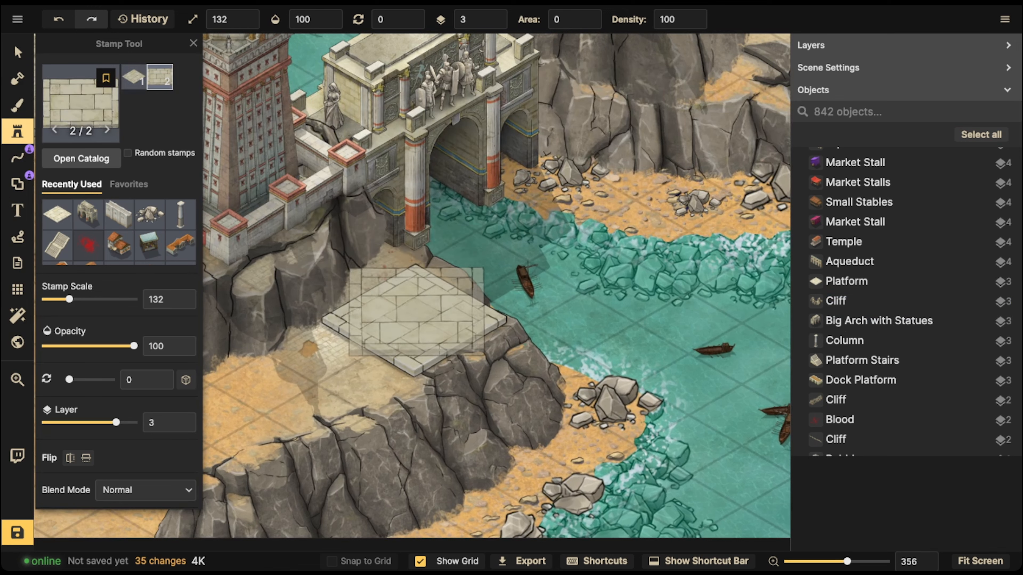
scroll(414, 314, down, 5)
click(416, 315)
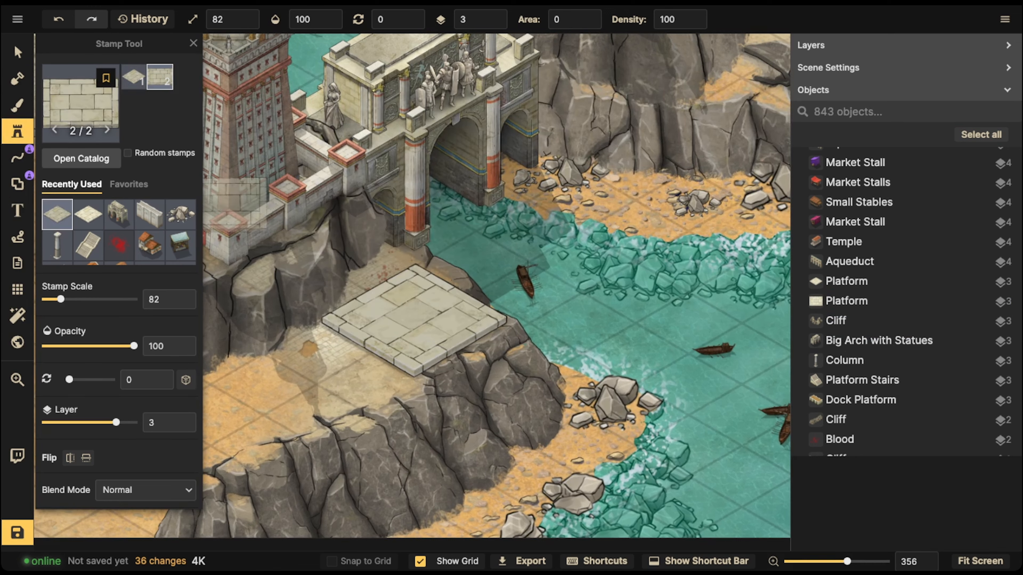
click(18, 53)
click(493, 15)
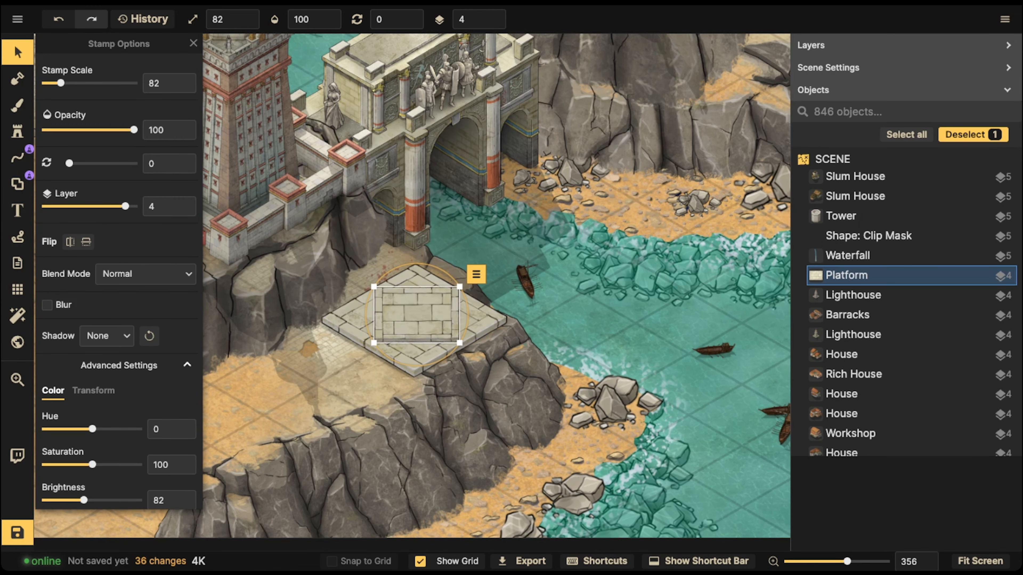
key(Escape)
Place a Column stamp at scale 82 on layer 4 on each of the platform's four corners
click(17, 131)
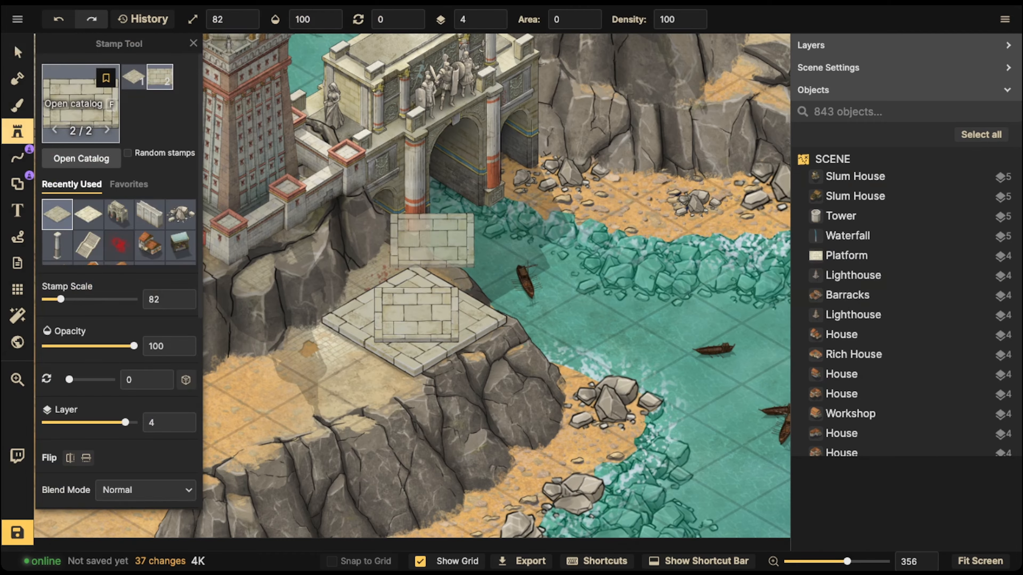
click(80, 104)
key(Escape)
click(57, 245)
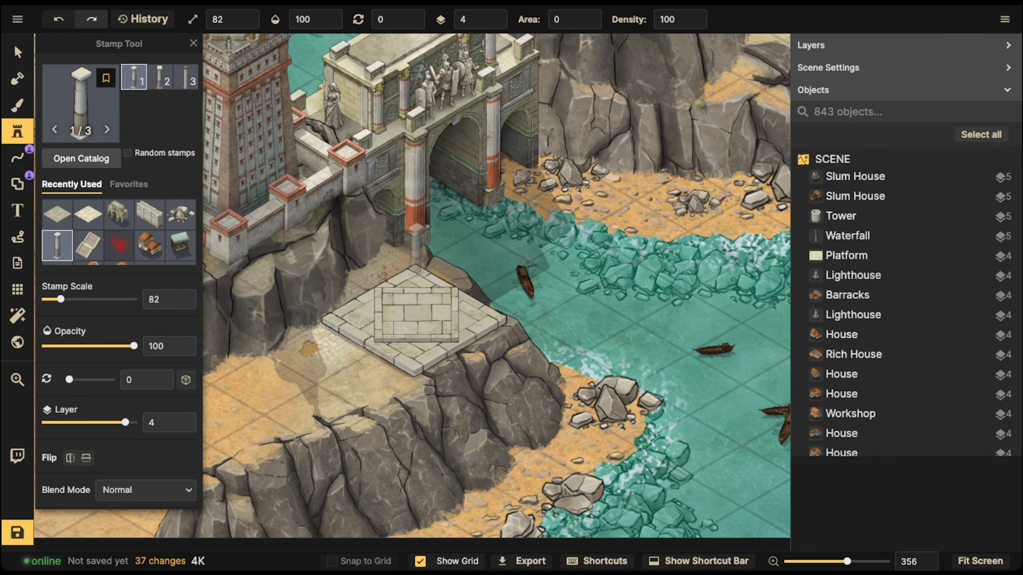
click(416, 249)
click(333, 295)
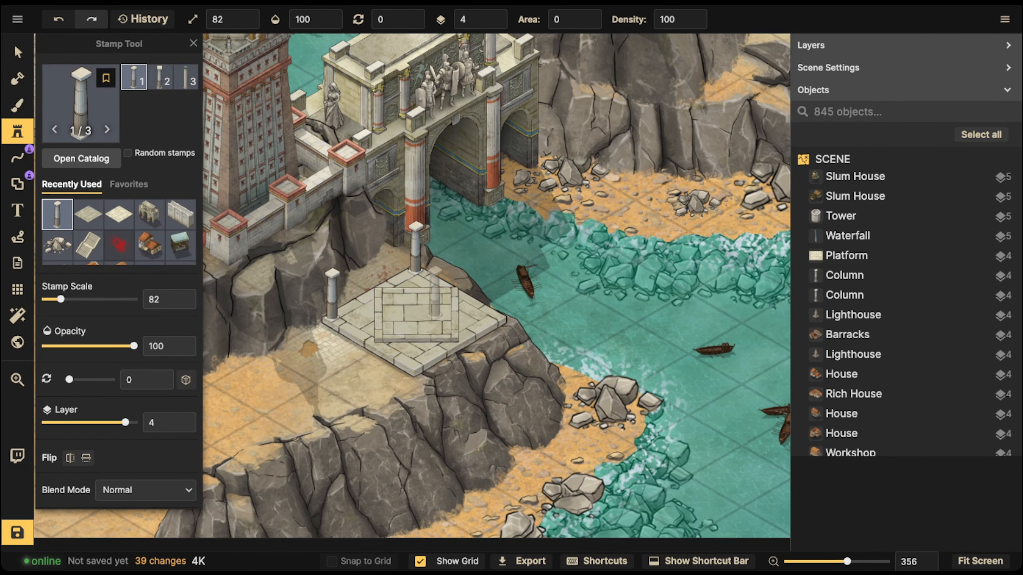
click(497, 293)
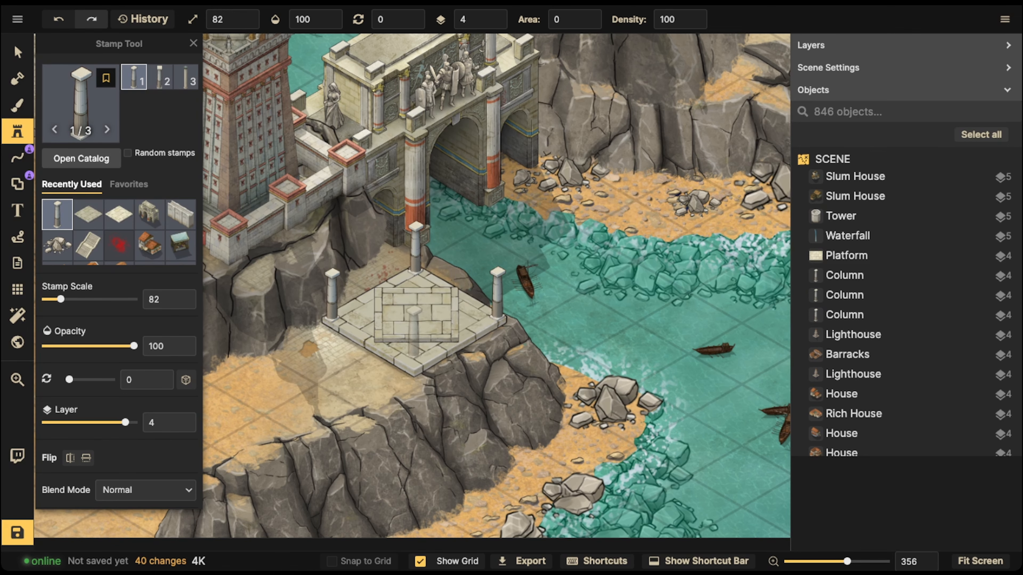
click(415, 341)
Search the Classical Empires stamps for "stair" and choose the long, low Stairs stamp
scroll(588, 252, down, 5)
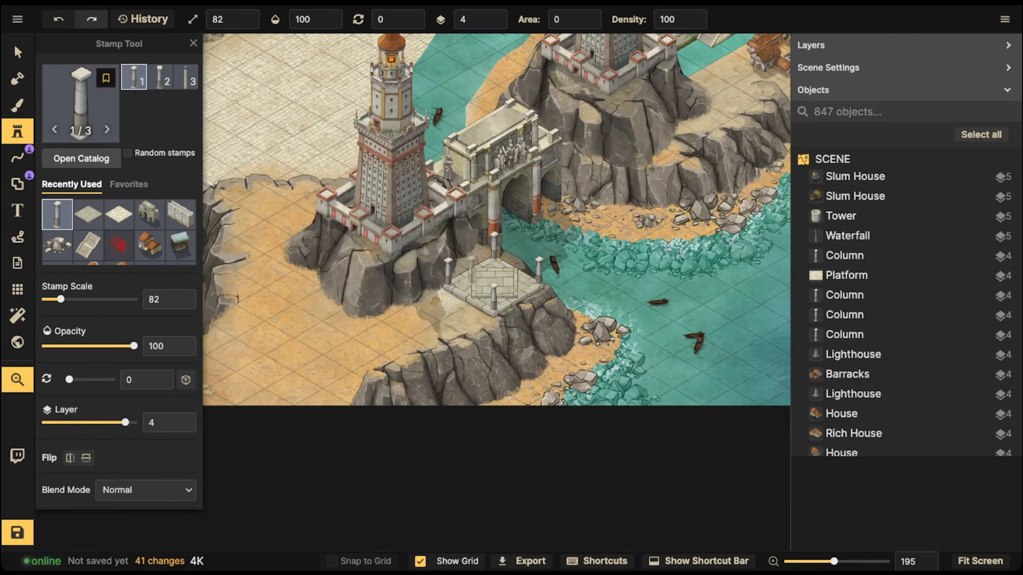
click(80, 104)
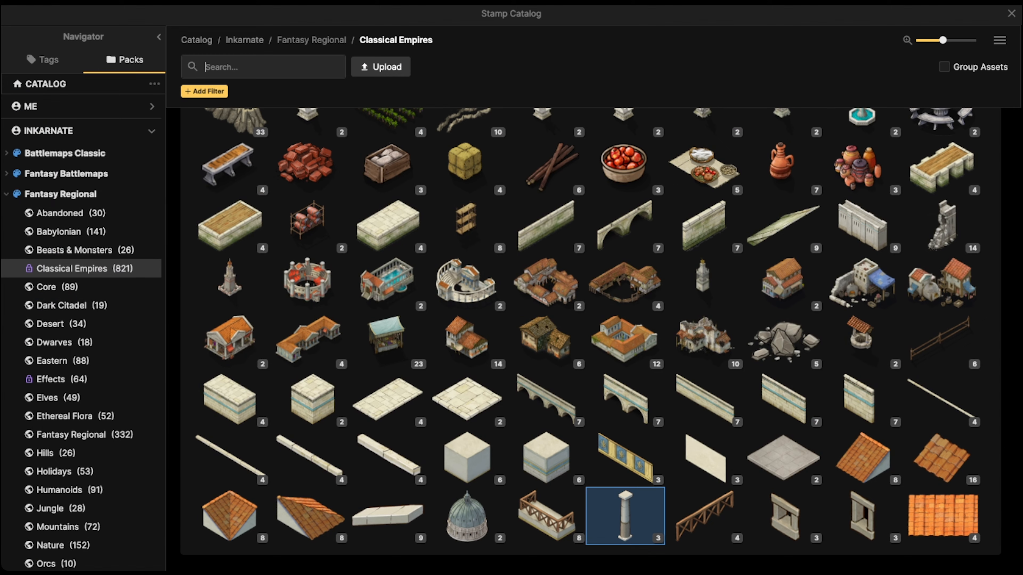
text(stair)
key(Return)
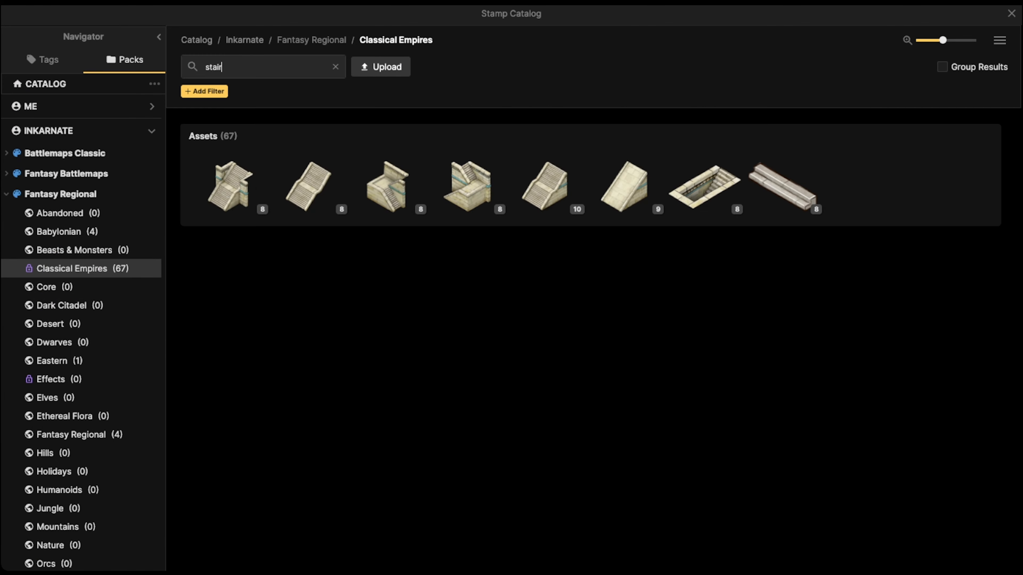
click(783, 187)
Set the Stairs stamp's scale to 122 and place it along the platform's edge facing the sandy ground
scroll(386, 307, up, 3)
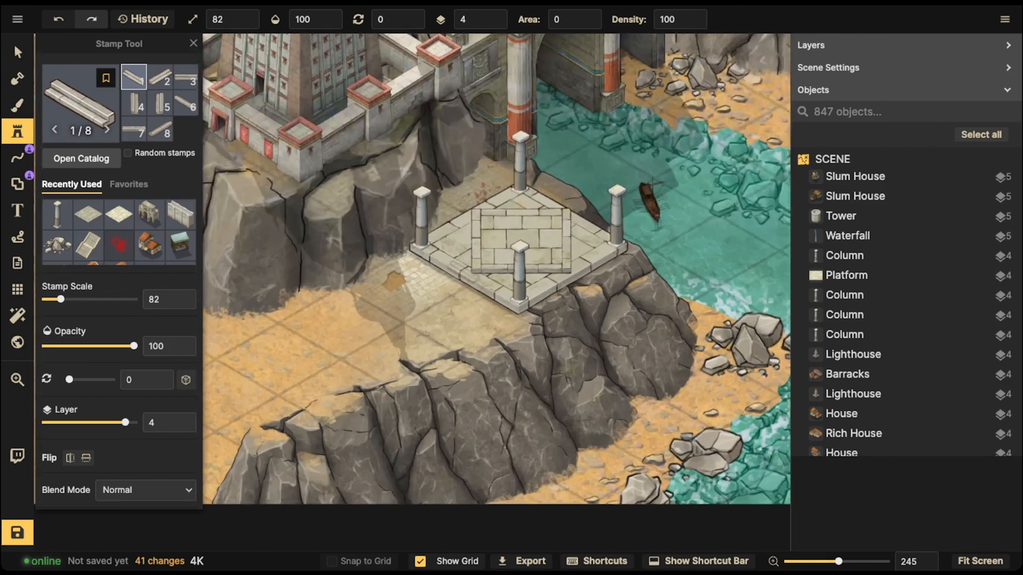
scroll(461, 270, up, 2)
key(])
key(])
key(])
key(])
key(])
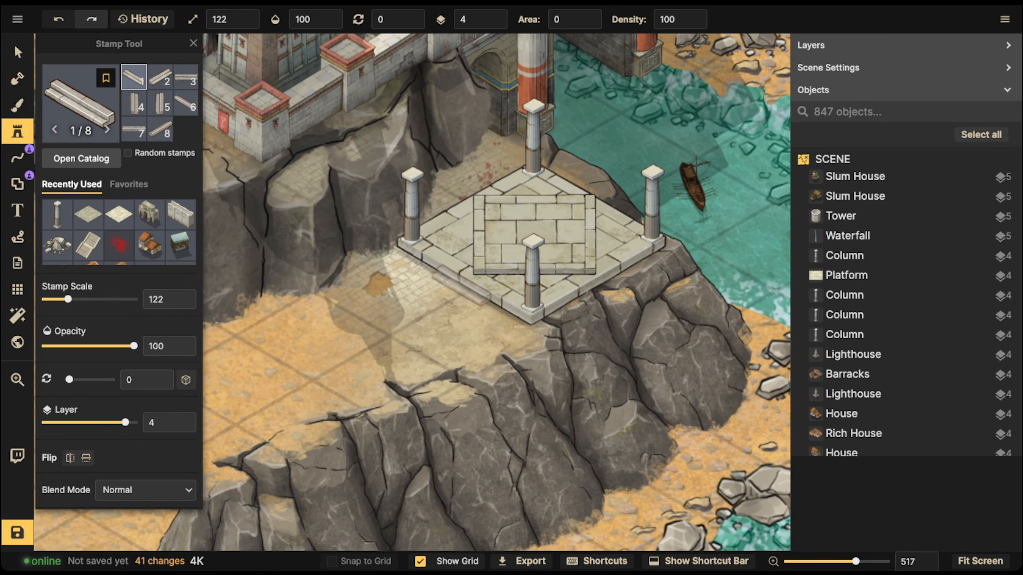
click(464, 284)
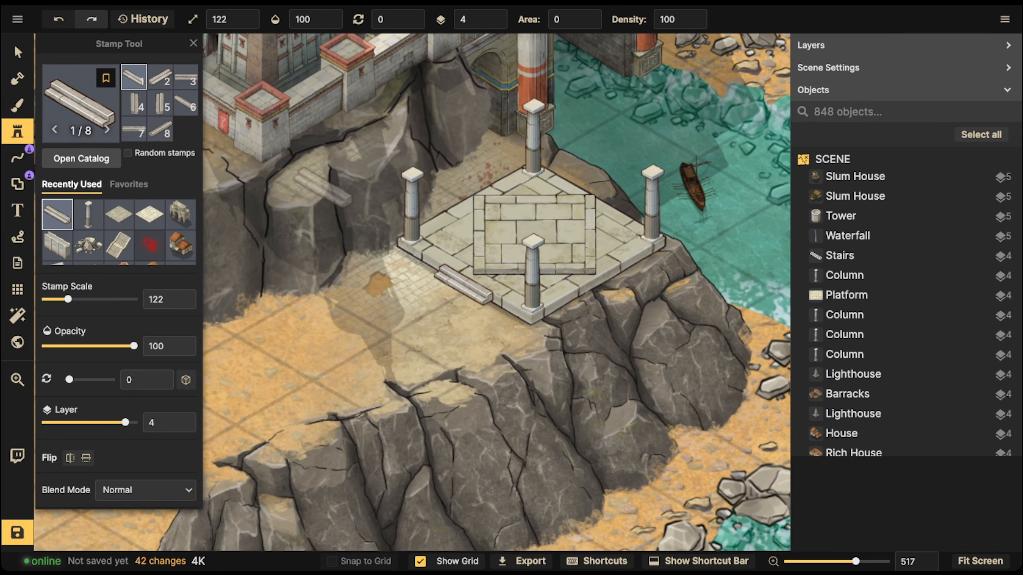
Examine the columned platform, the front lighthouse and the sandy ground between the cliffs and the plaza wall
scroll(584, 203, down, 3)
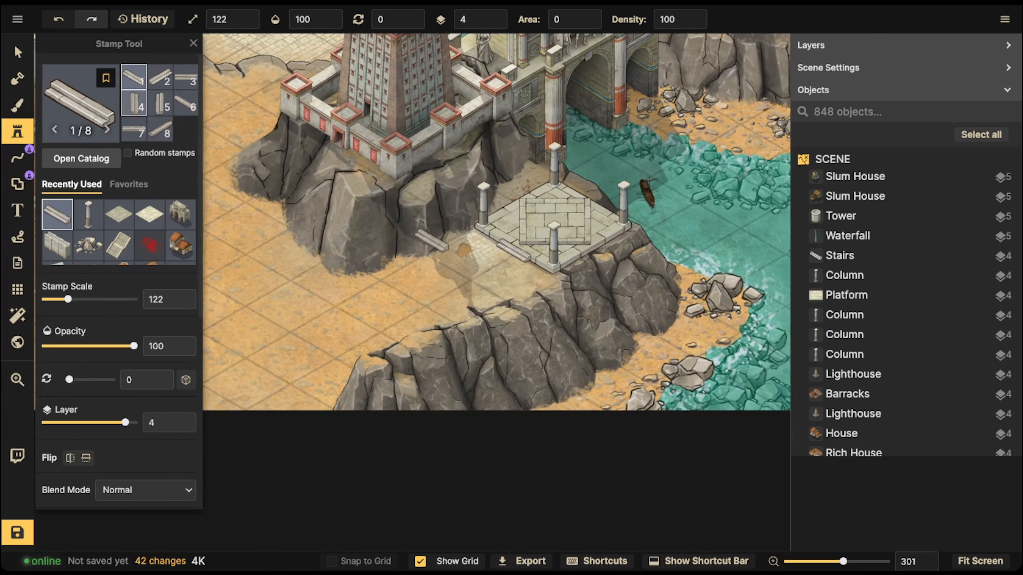
click(18, 52)
scroll(446, 171, down, 1)
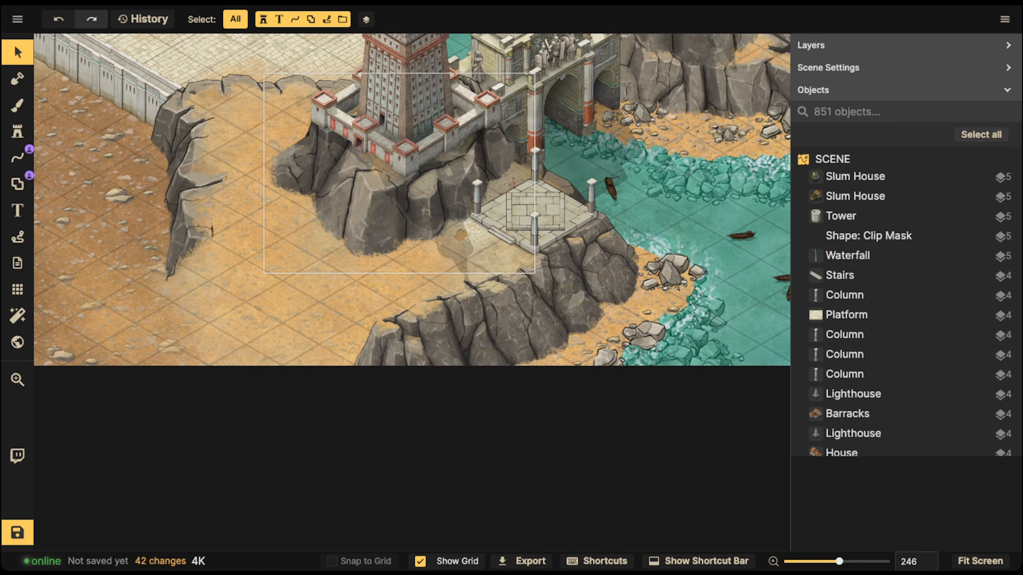
drag(257, 191, 391, 316)
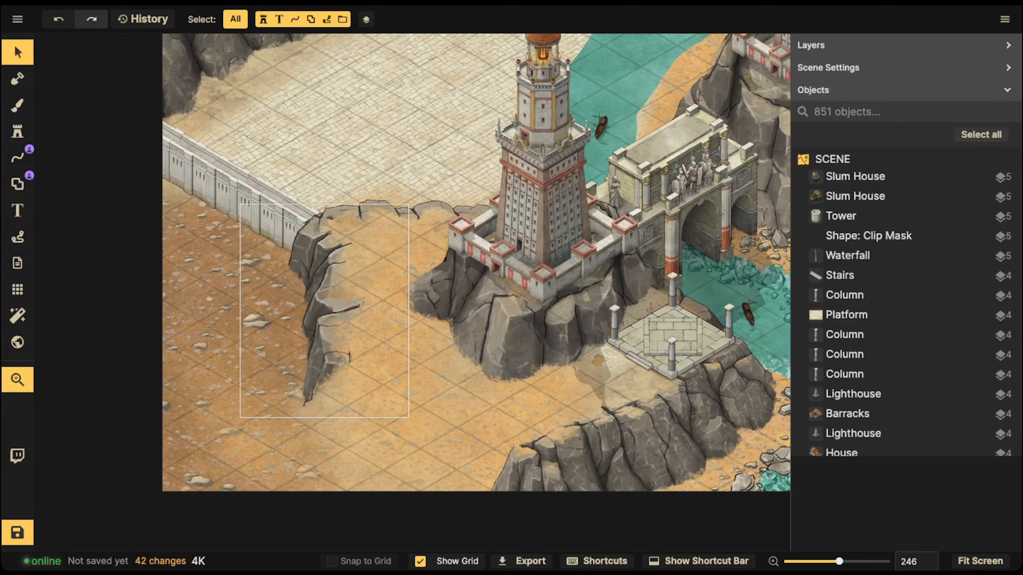
scroll(392, 316, down, 2)
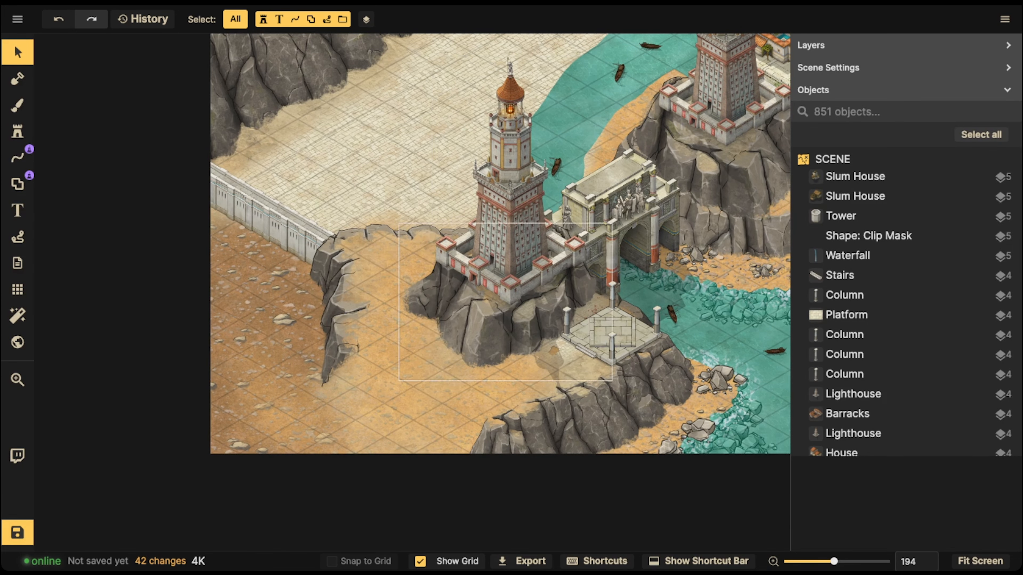
click(506, 237)
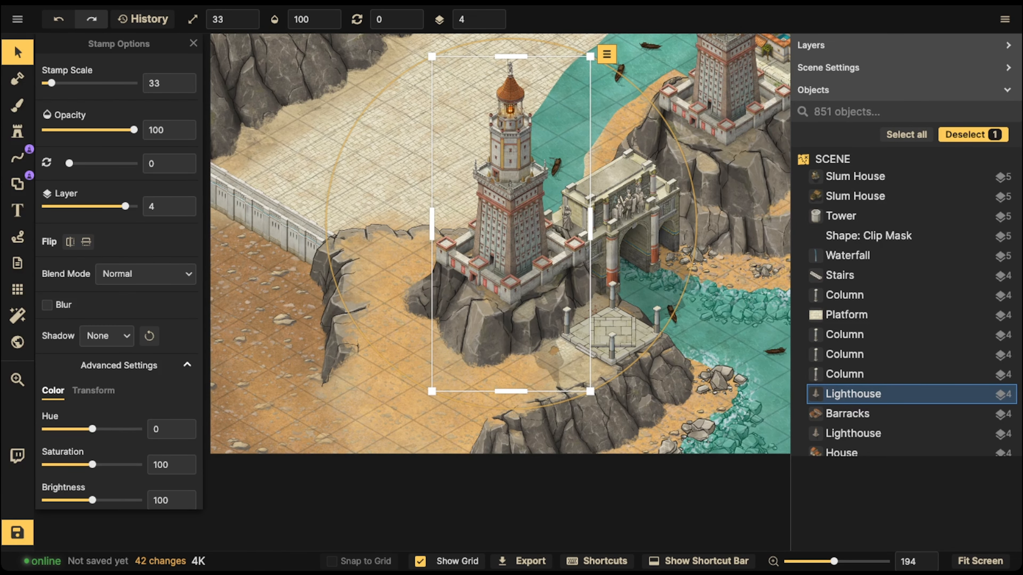
click(584, 338)
click(584, 338)
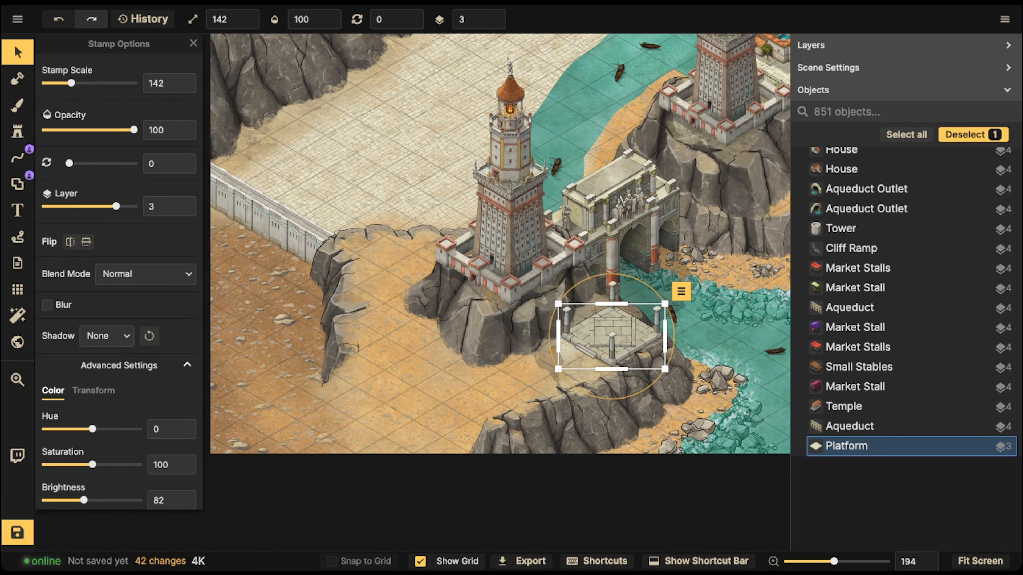
click(499, 334)
drag(499, 334, 498, 303)
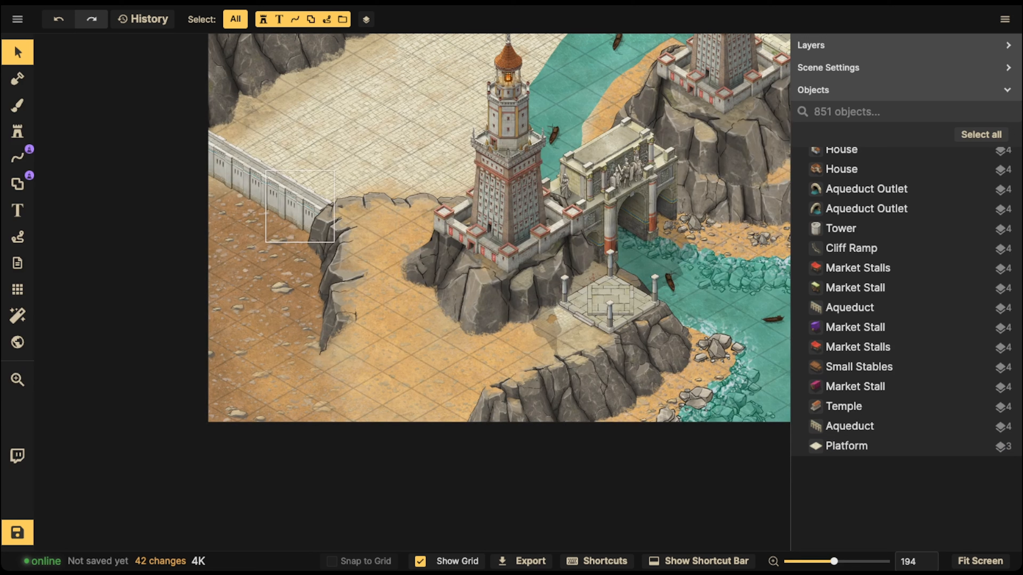
Place the octagonal Tower variant of the Wall stamp at the lower end of the cliff below the plaza wall and set its scale to 60
click(300, 205)
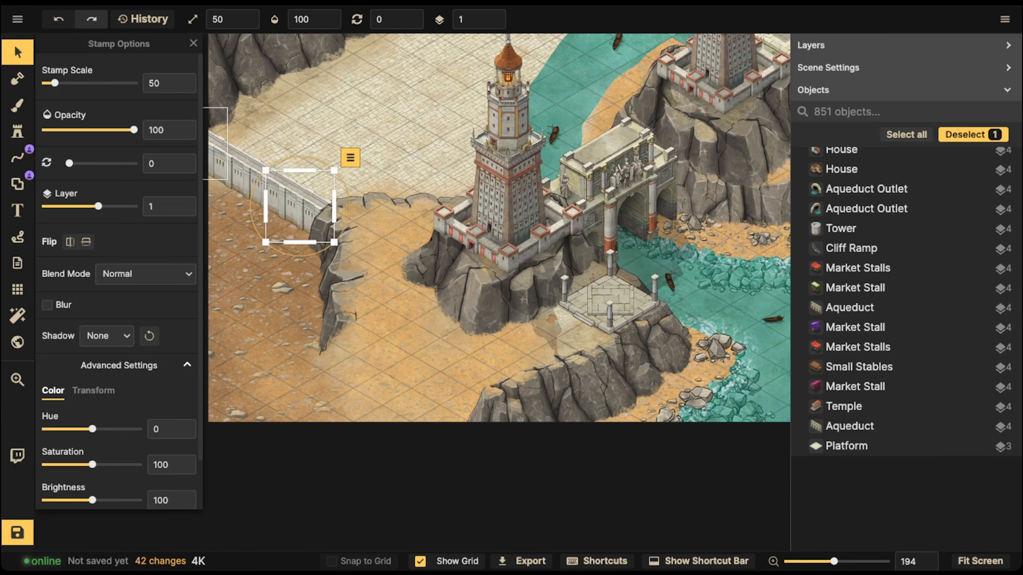
click(17, 132)
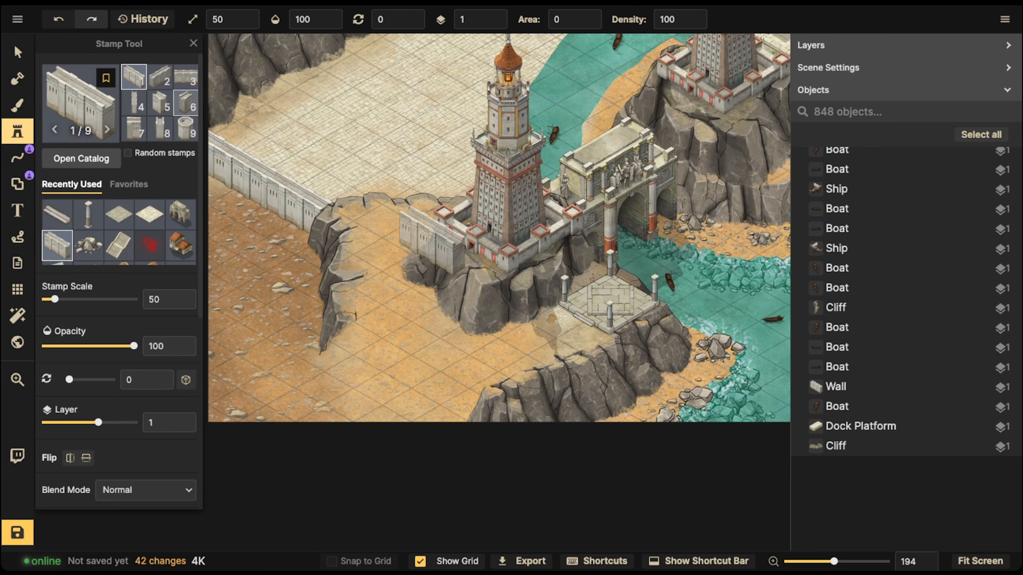
click(186, 129)
drag(372, 293, 375, 236)
key(])
key(])
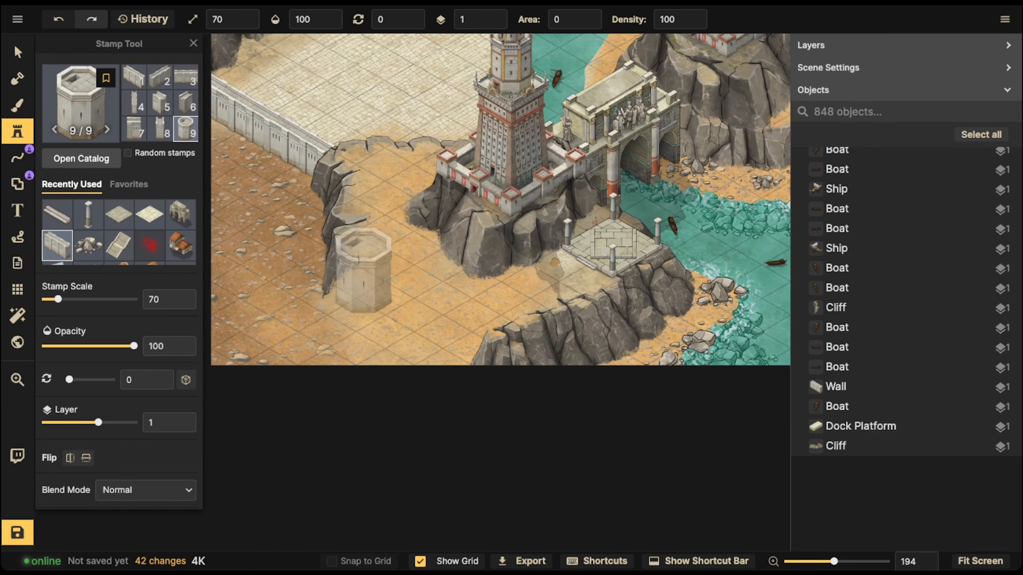
click(348, 274)
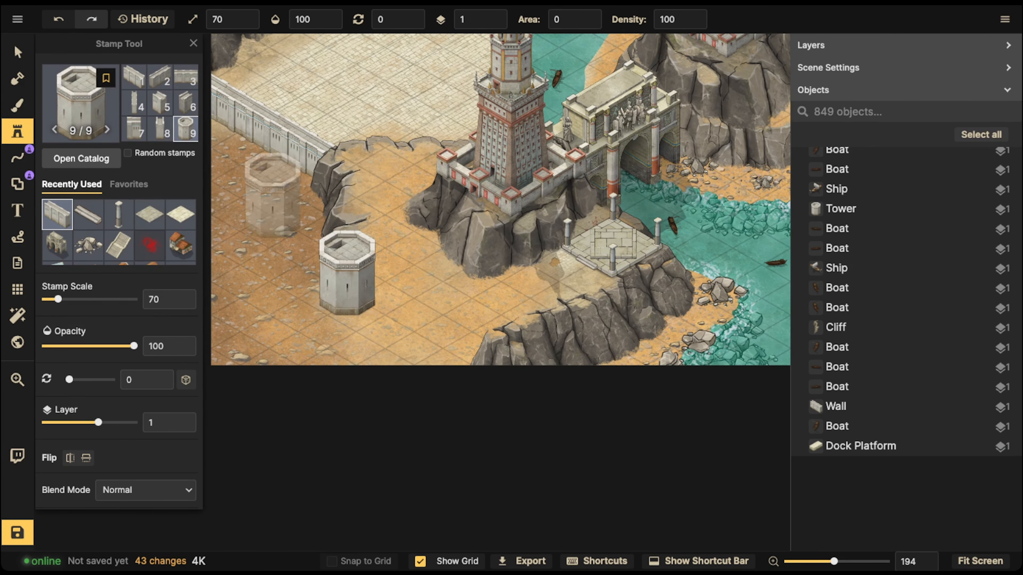
key(v)
click(347, 274)
key([)
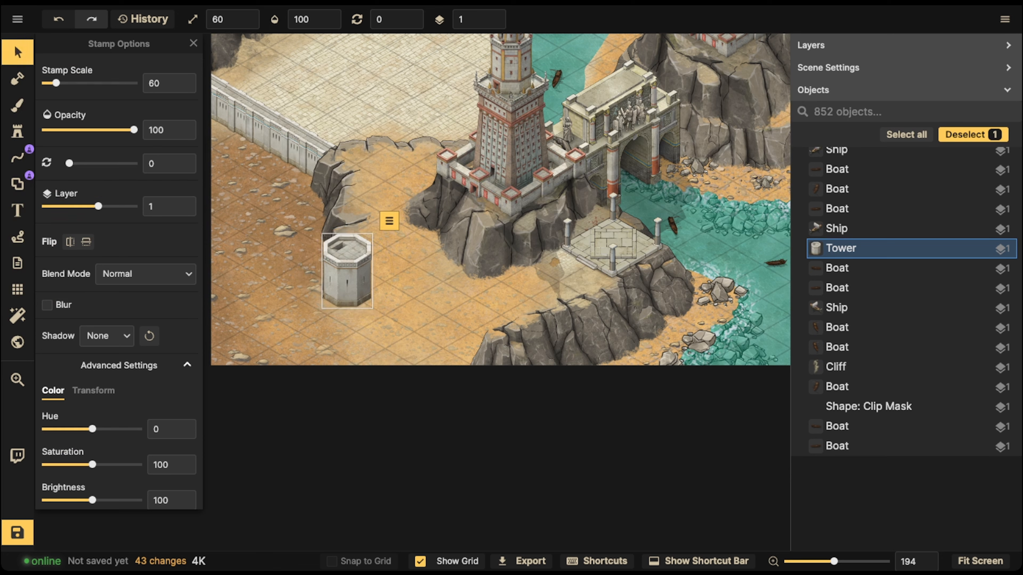
Place the fourth Wall variant, at scale 50, running straight forward from the new tower
click(303, 151)
click(17, 131)
key(Left)
key(Left)
key(Left)
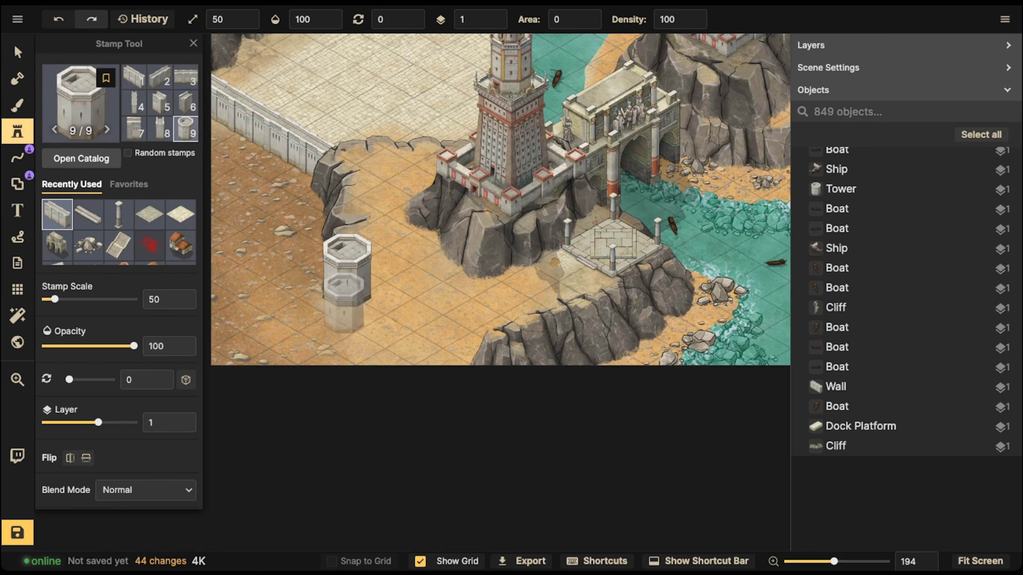
key(Left)
key(Left)
key(Left)
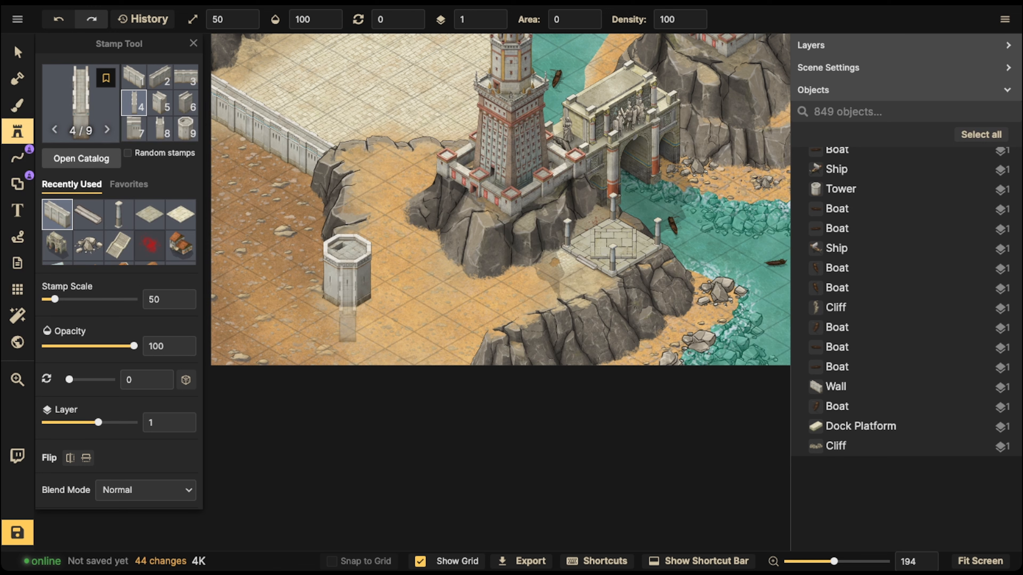
click(347, 309)
key(Left)
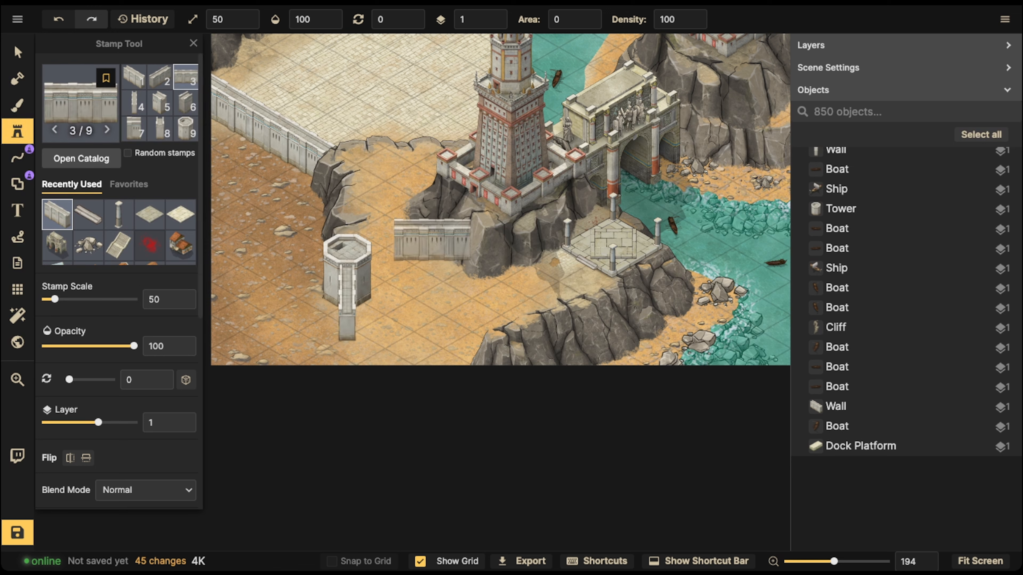
Set the tower's scale to 50 and place a copy of it over the front end of the short wall
click(18, 52)
click(346, 252)
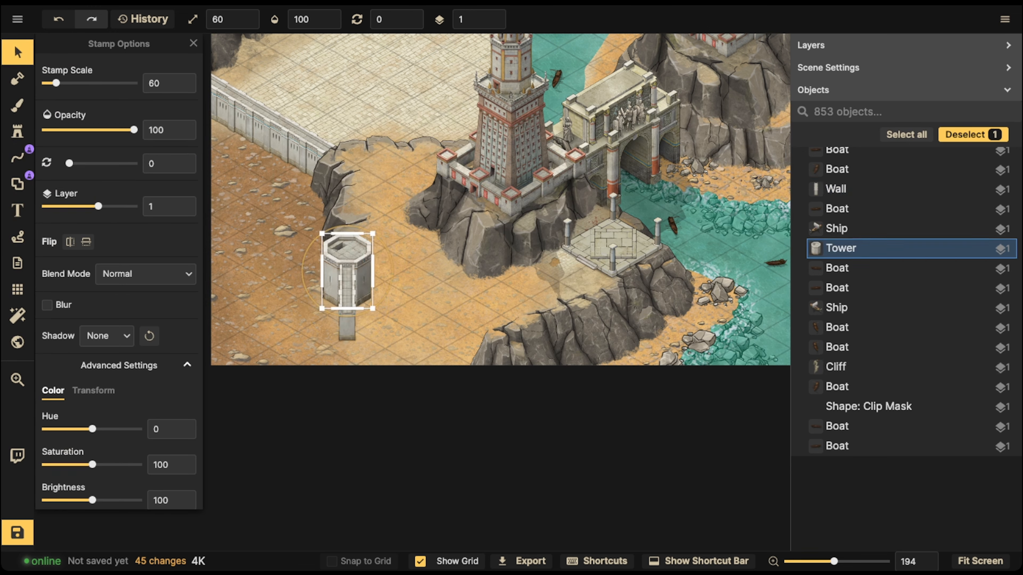
key([)
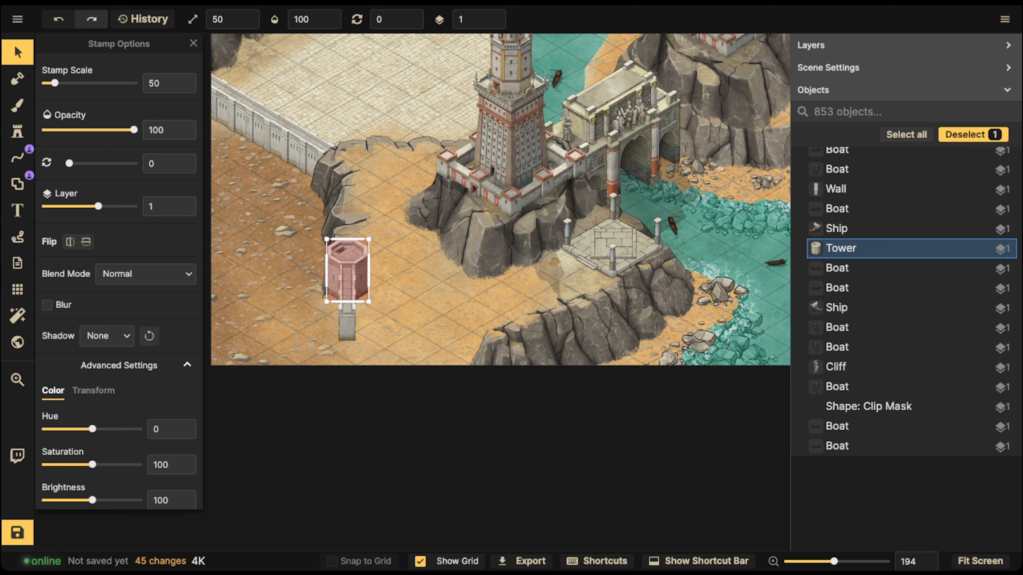
key(ctrl+v)
drag(370, 353, 347, 321)
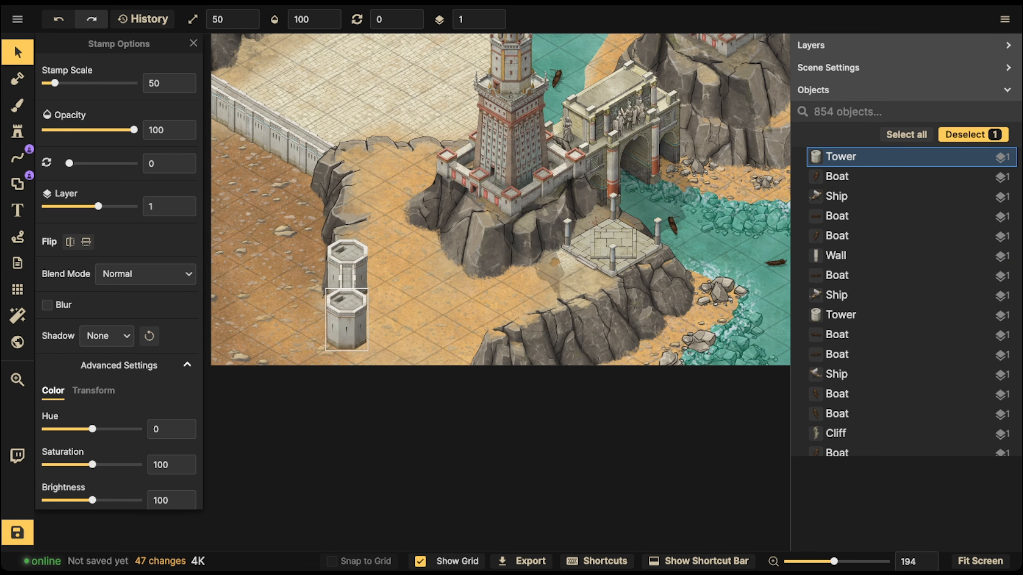
Place a copy of the tower at the near end of the front cliff by the map's edge and raise it to layer 2
key(ctrl+v)
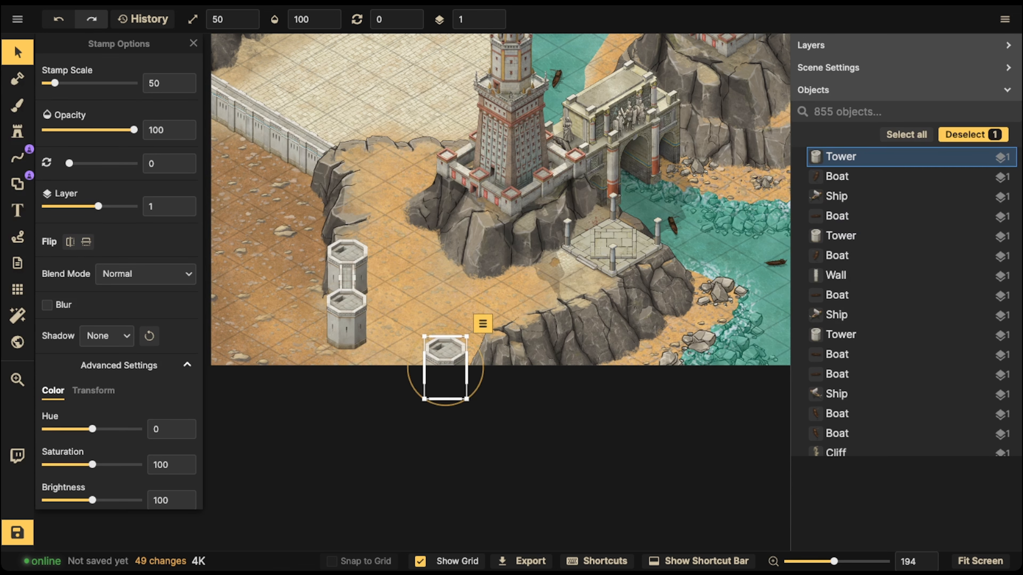
drag(445, 368, 462, 359)
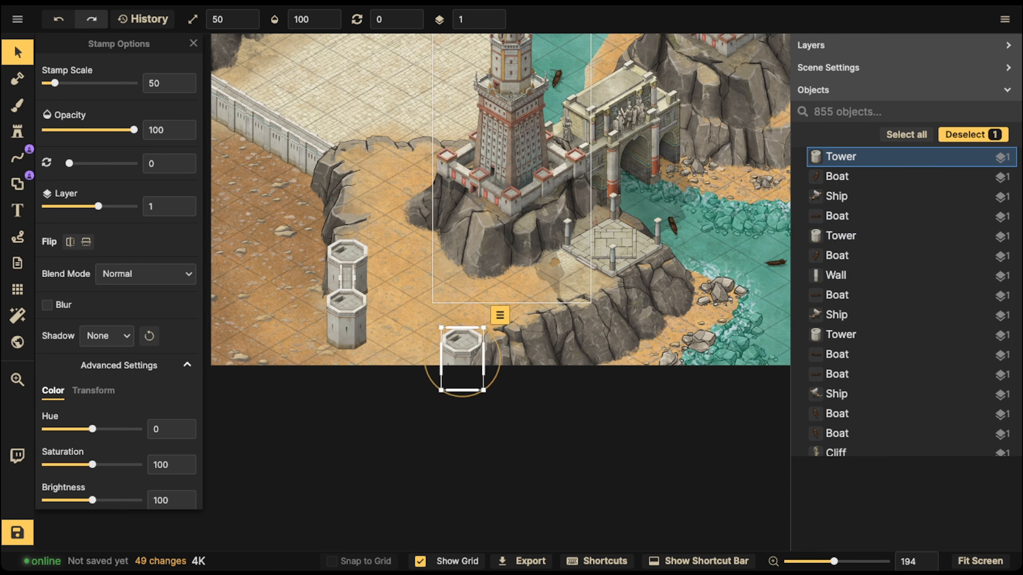
key(Page_Up)
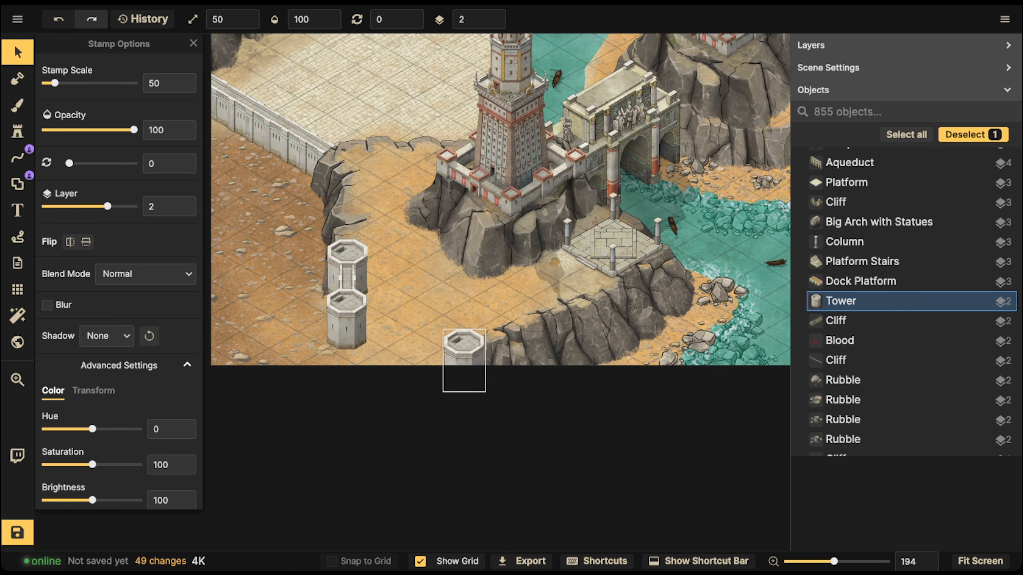
click(303, 153)
Link the two front towers with sections of the first Wall variant at scale 50 and shift the end tower to meet the wall
click(17, 132)
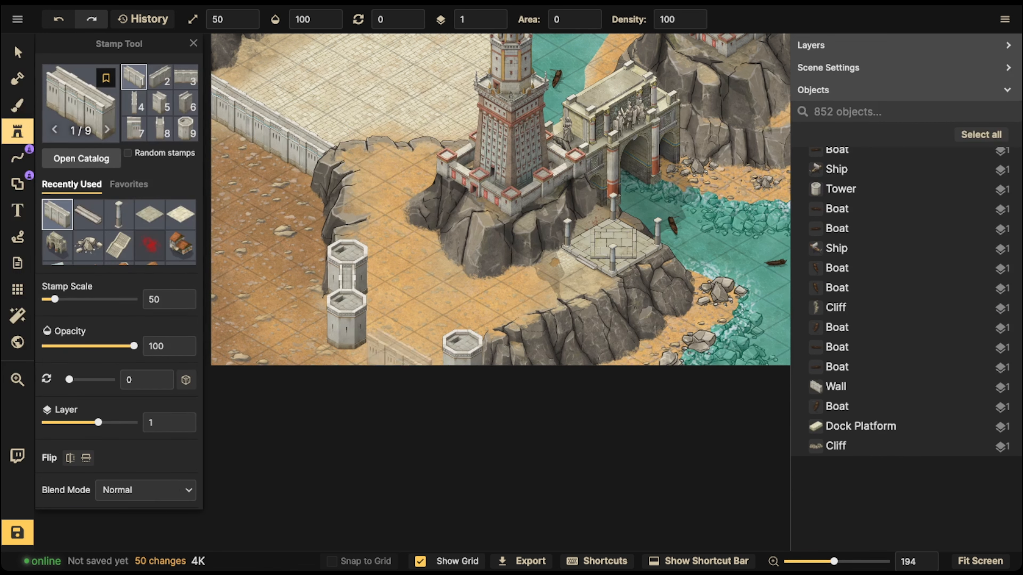
click(387, 342)
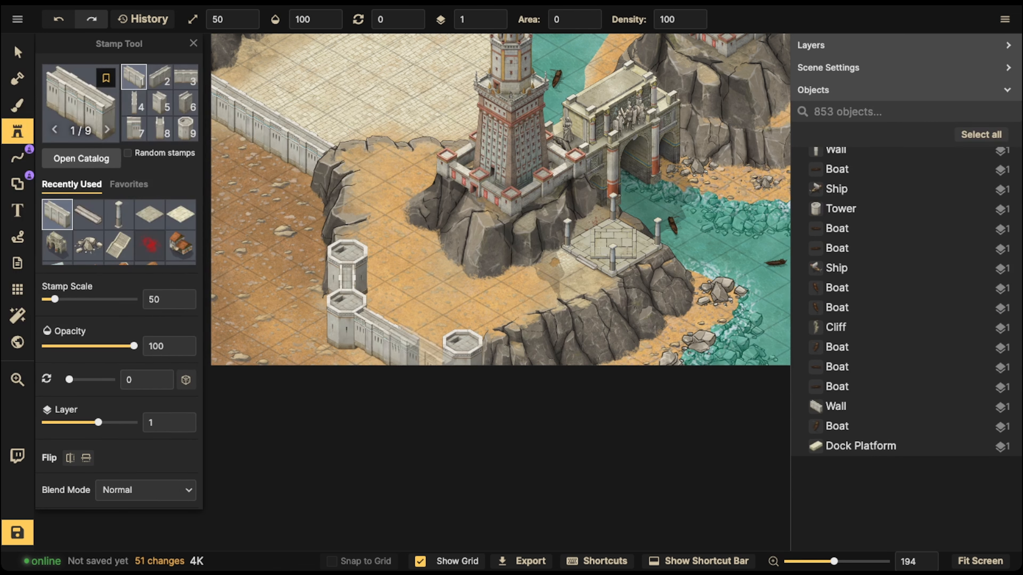
click(415, 348)
click(17, 52)
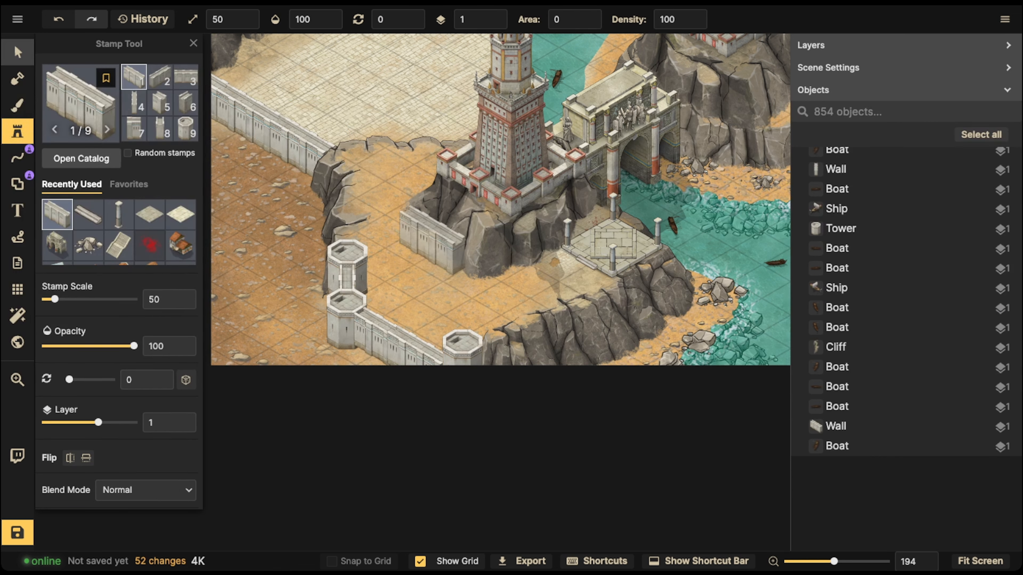
click(462, 349)
drag(463, 348, 454, 362)
Examine the new walls and towers in relation to the plaza, the lighthouses and the surrounding city
scroll(322, 269, down, 2)
key(space)
drag(322, 269, 321, 290)
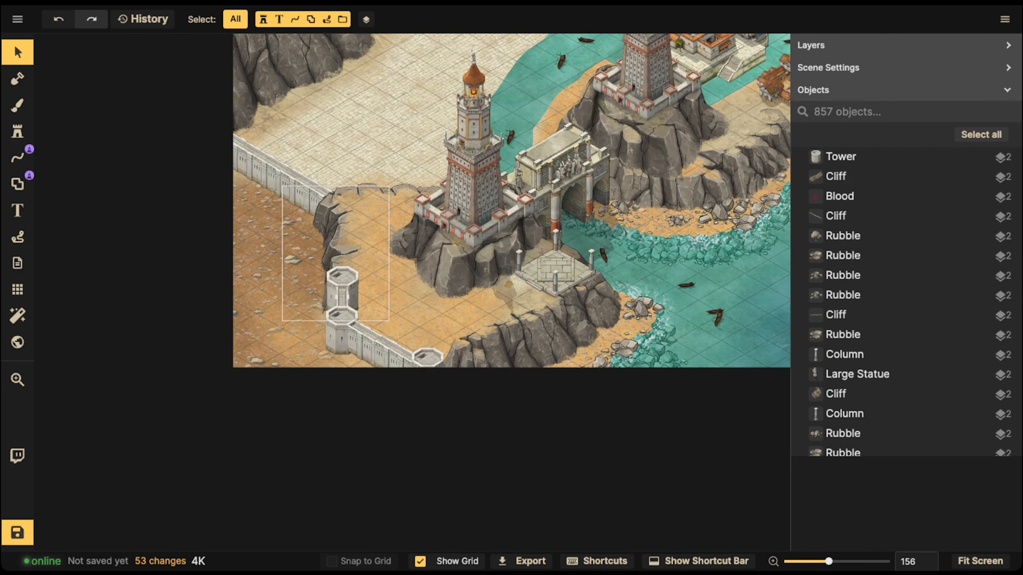
scroll(370, 140, down, 3)
key(space)
drag(370, 141, 330, 246)
scroll(391, 198, down, 1)
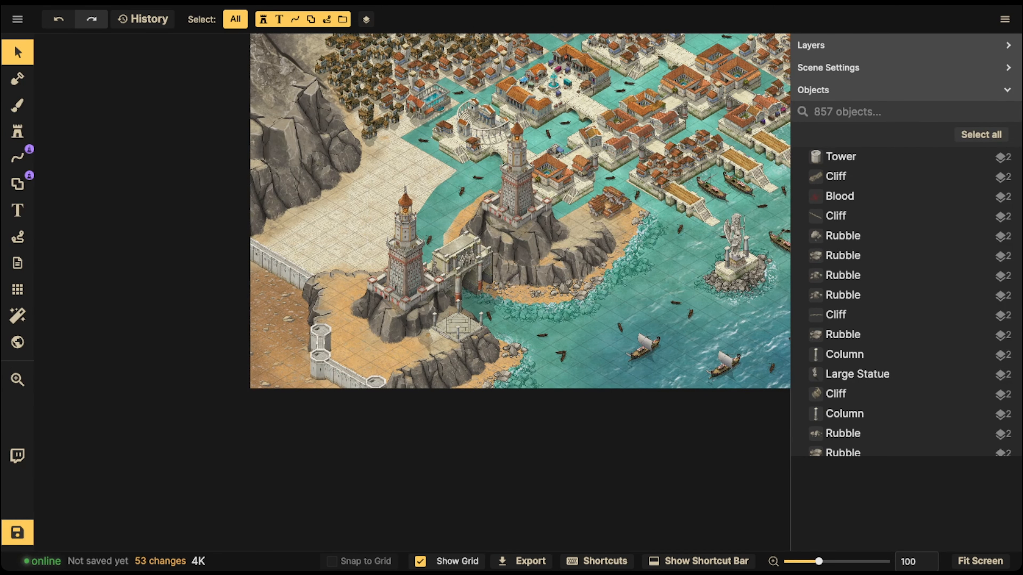
key(space)
drag(311, 318, 380, 272)
key(space)
drag(330, 161, 368, 220)
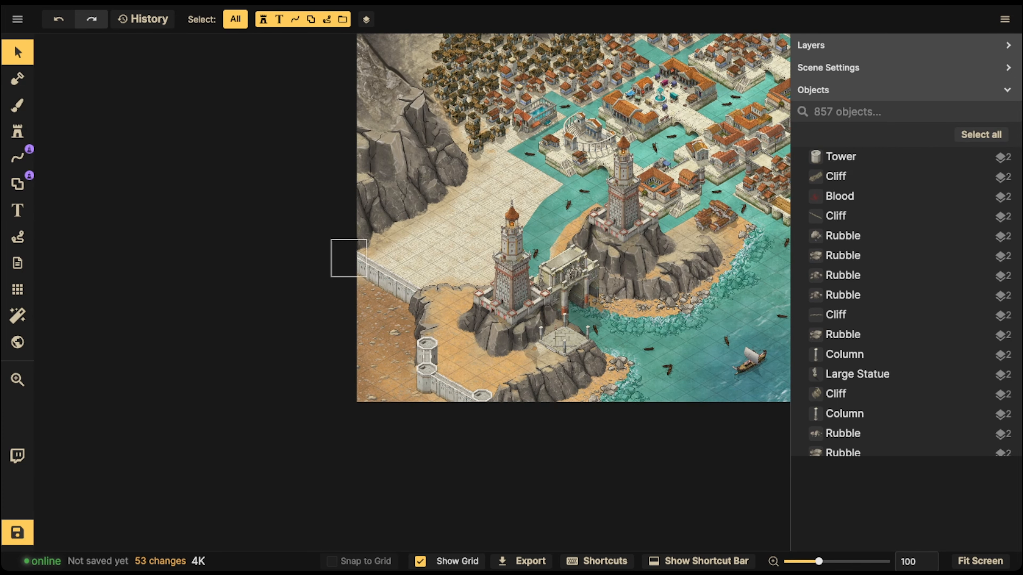
key(space)
drag(403, 225, 235, 219)
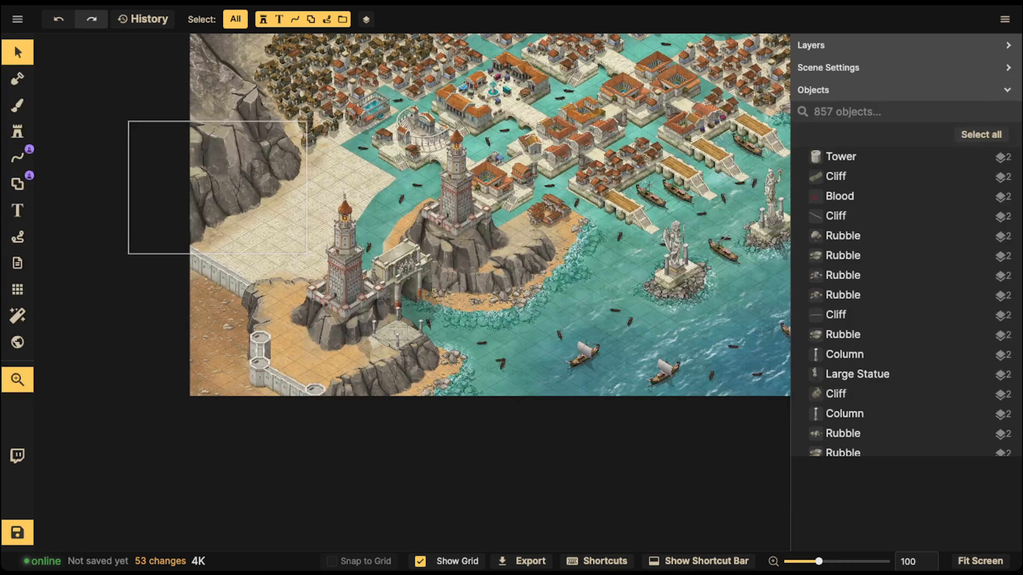
key(space)
drag(452, 159, 406, 168)
drag(349, 343, 500, 271)
scroll(492, 275, up, 3)
key(space)
key(space)
drag(280, 205, 331, 271)
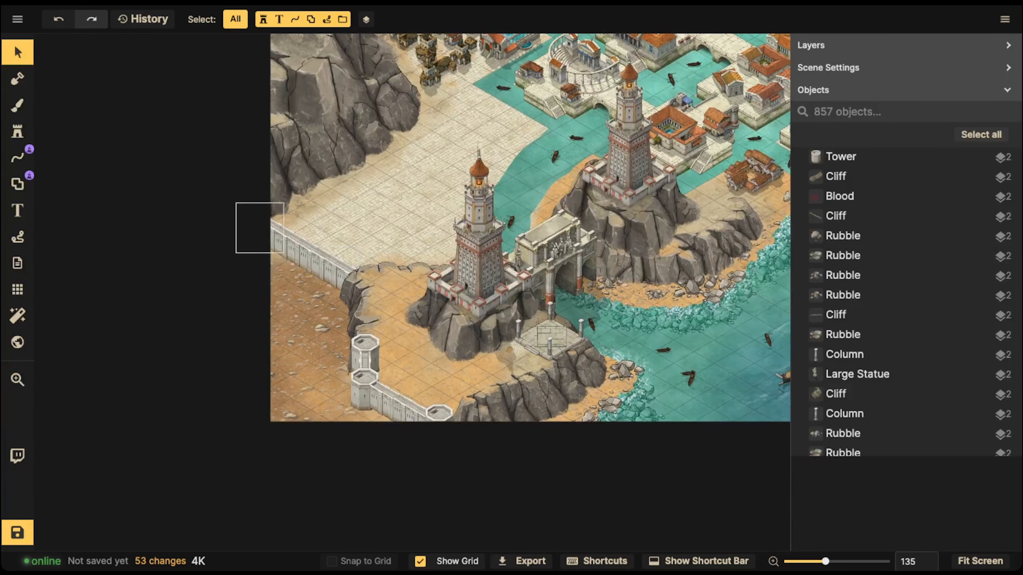
Place a copy of the octagonal tower where the plaza wall meets the cliff and raise it to layer 3
click(365, 355)
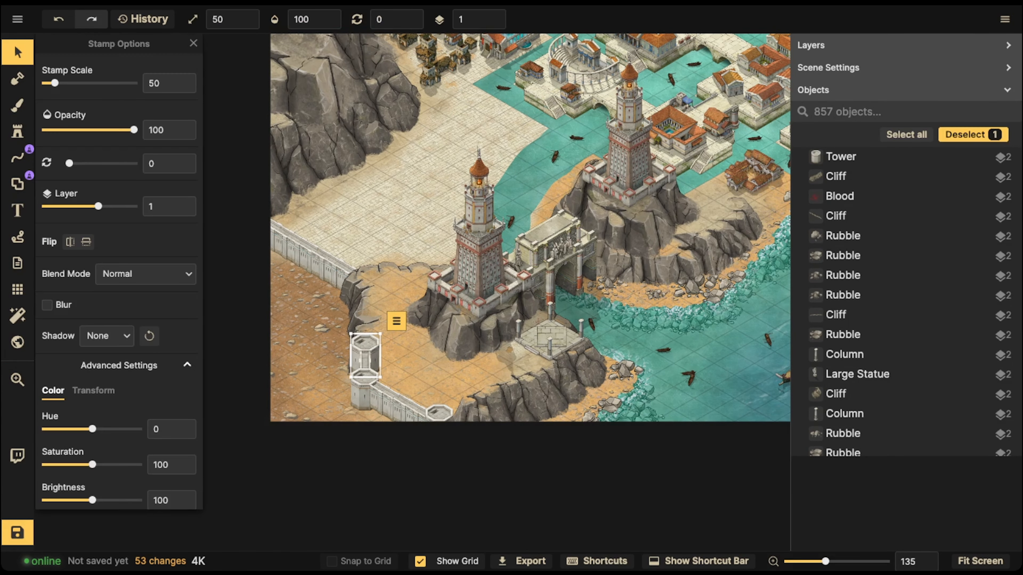
key(ctrl+c)
key(ctrl+v)
scroll(370, 260, up, 2)
drag(368, 260, 364, 265)
click(493, 15)
click(493, 15)
click(297, 219)
scroll(298, 219, down, 5)
drag(297, 219, 305, 200)
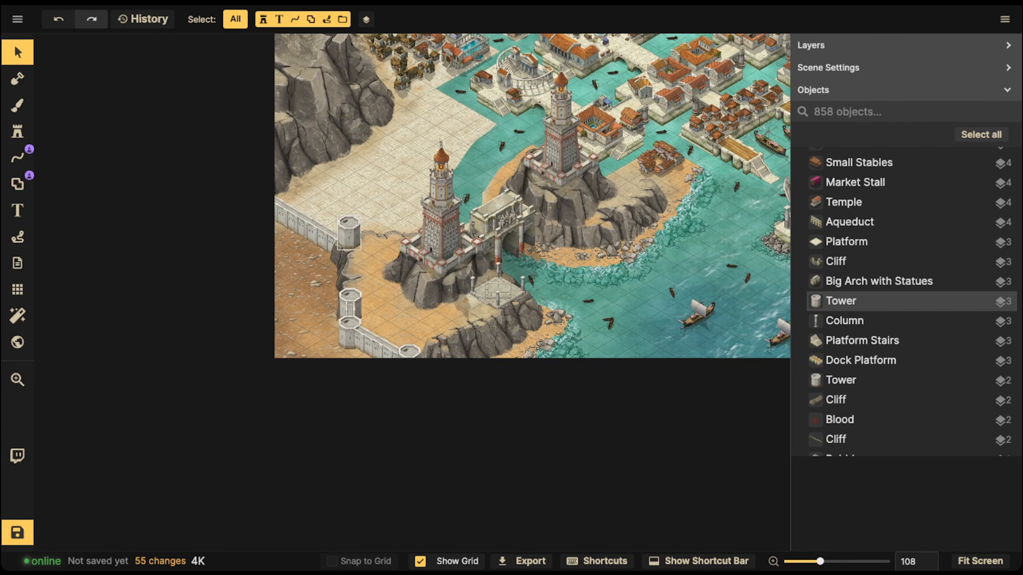
drag(357, 179, 221, 251)
drag(312, 343, 320, 302)
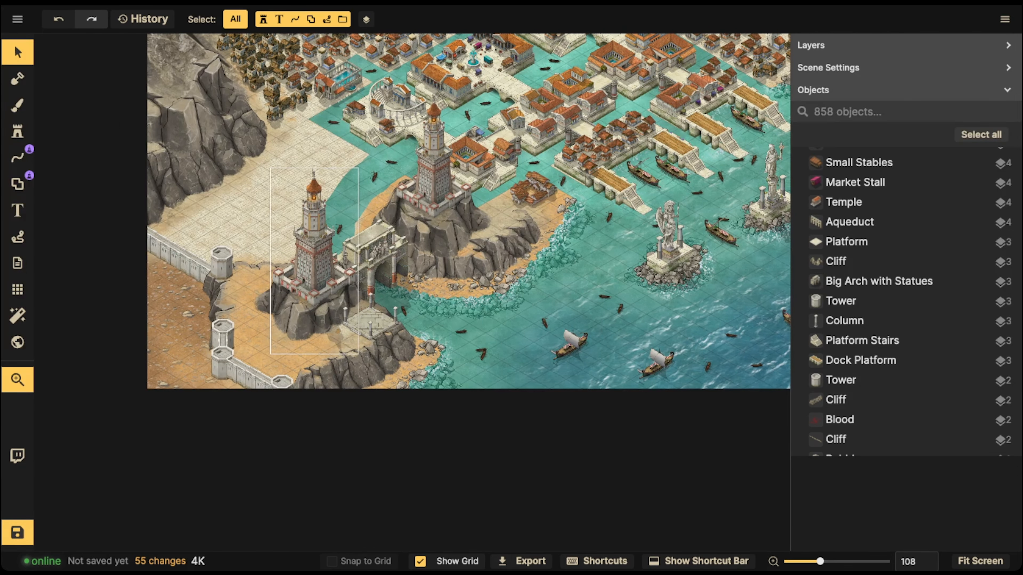
drag(314, 314, 409, 348)
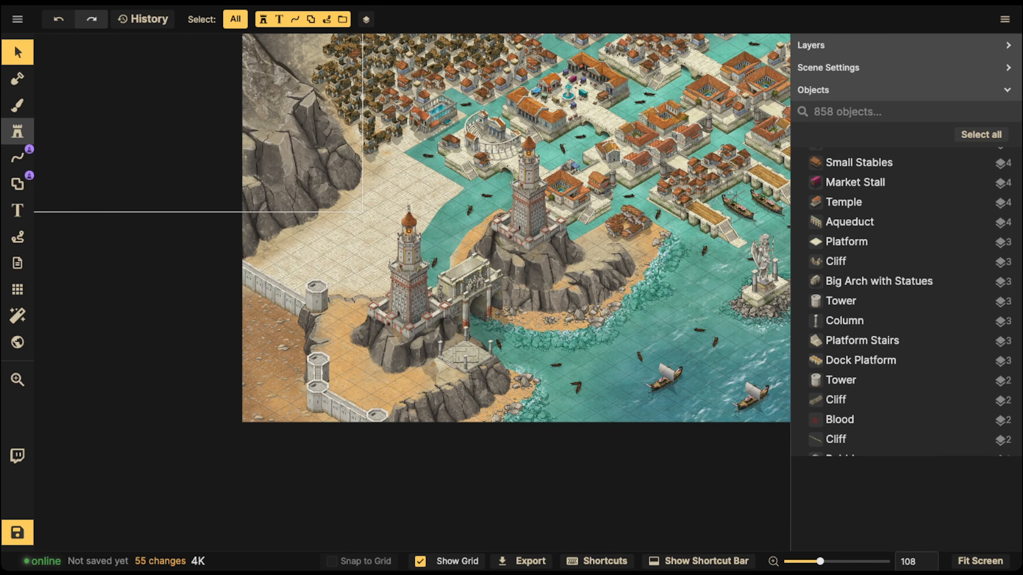
Open the stamp catalog, clear the stair search and expand all assets of the Classical Empires pack
click(17, 131)
click(82, 157)
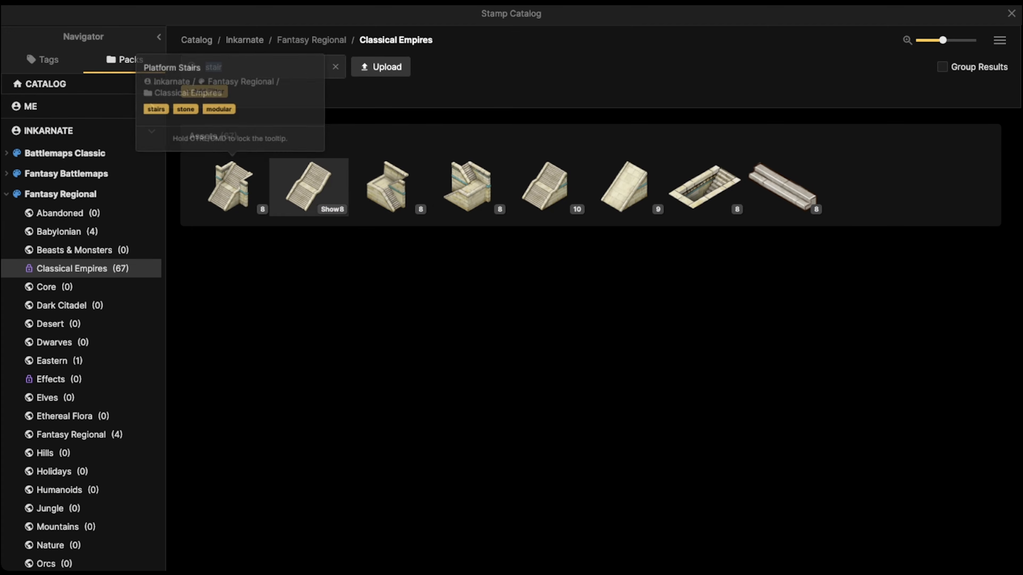
key(BackSpace)
scroll(387, 242, down, 3)
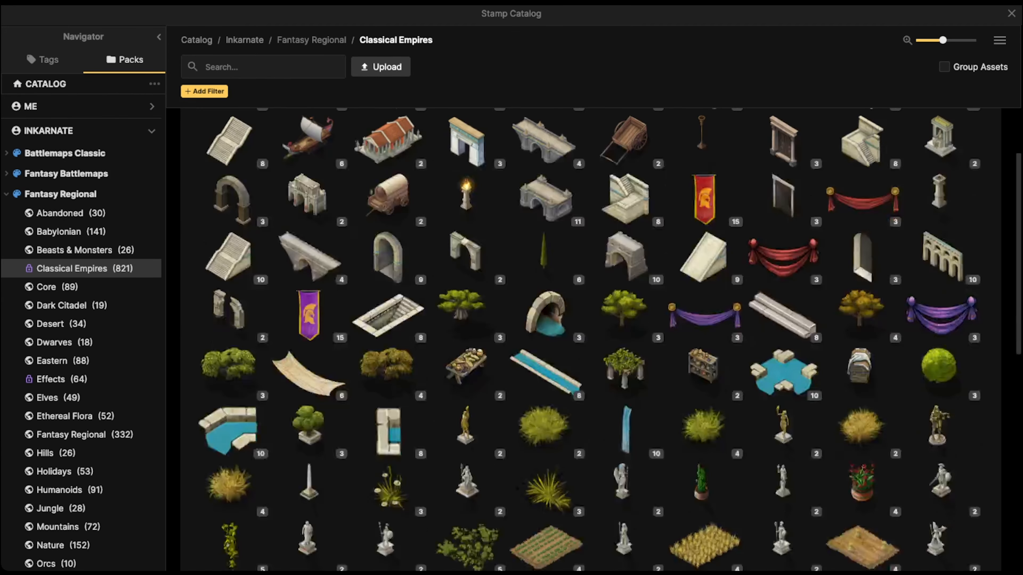
click(1000, 40)
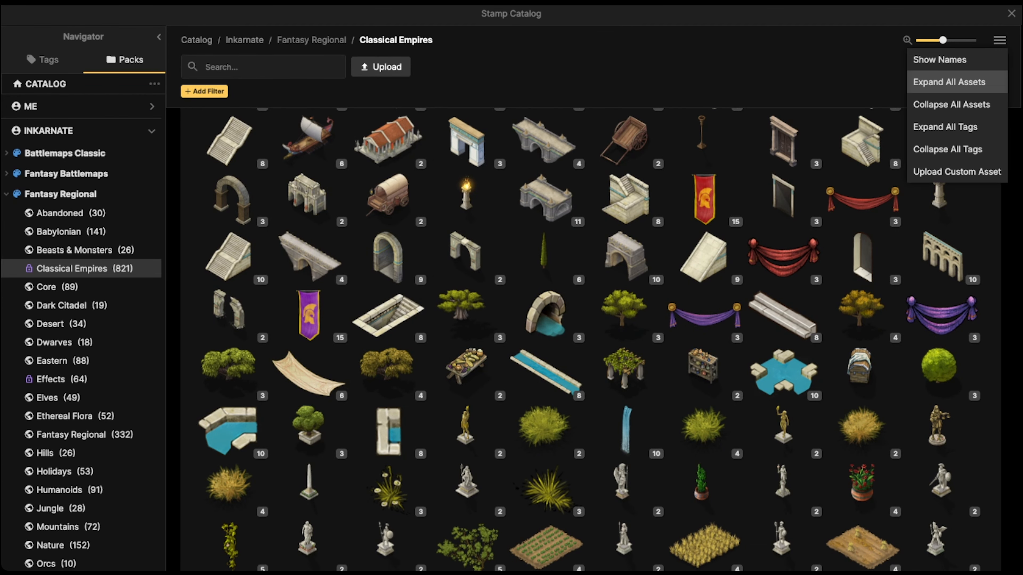
click(949, 82)
Examine the modular platforms, walls, blocks, roofs and columns in the expanded Classical Empires pack
scroll(586, 339, down, 20)
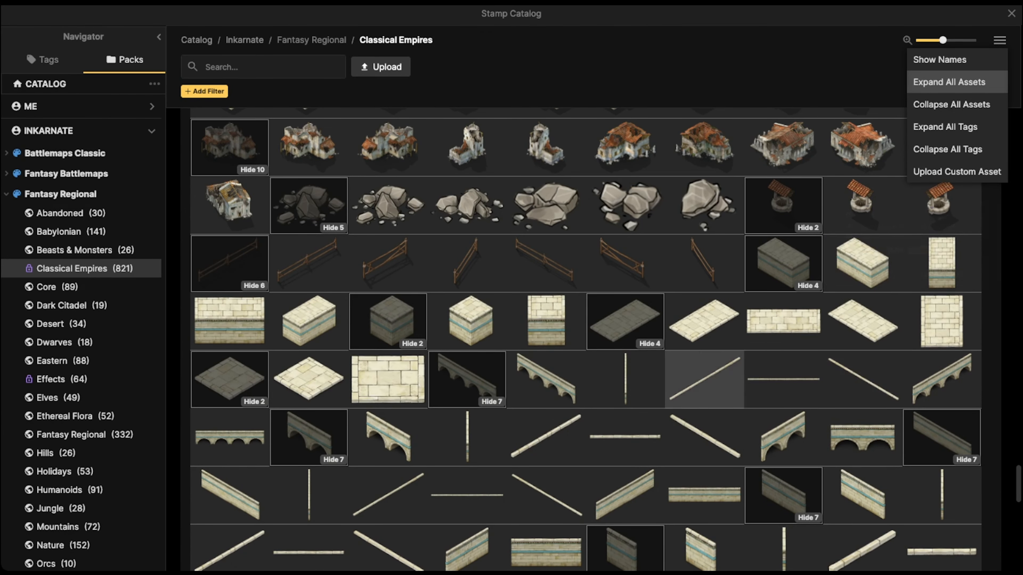
scroll(585, 340, down, 2)
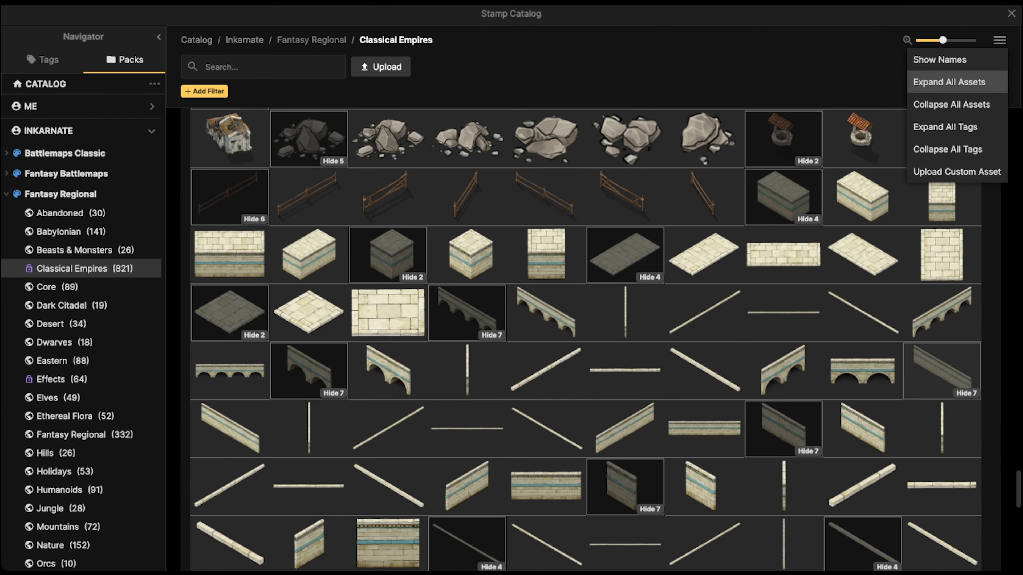
scroll(546, 409, down, 10)
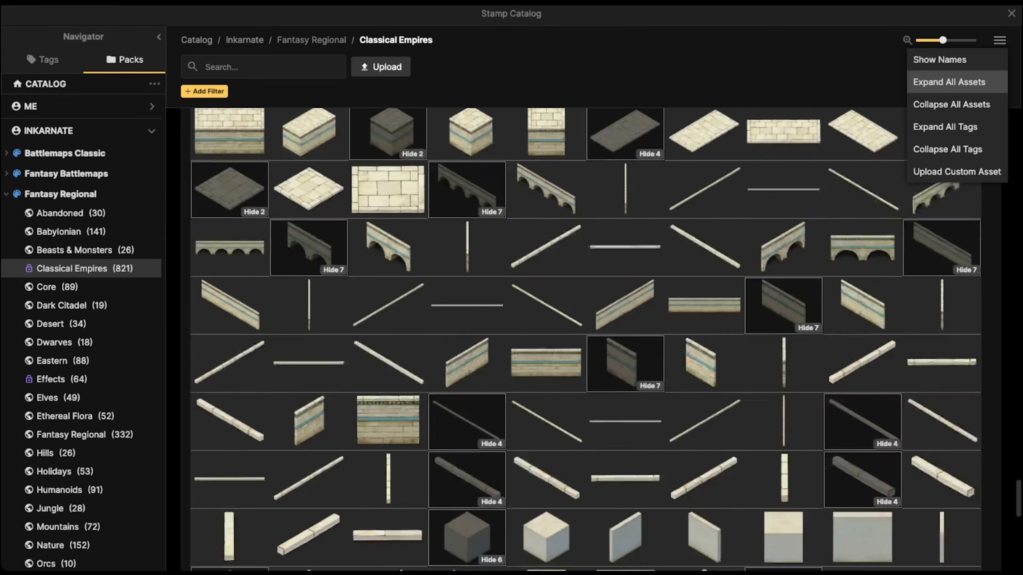
scroll(546, 410, up, 5)
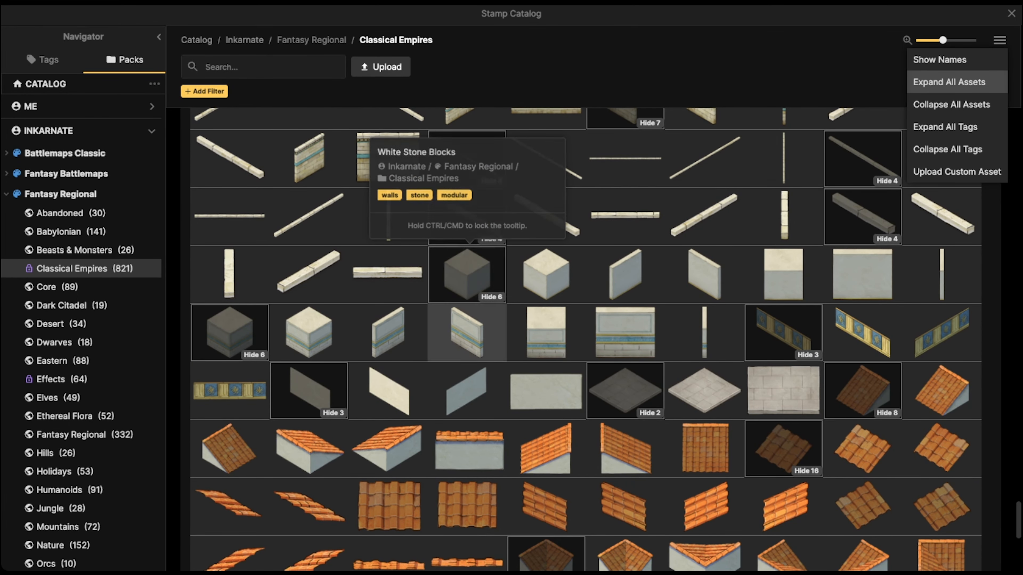
scroll(545, 316, down, 4)
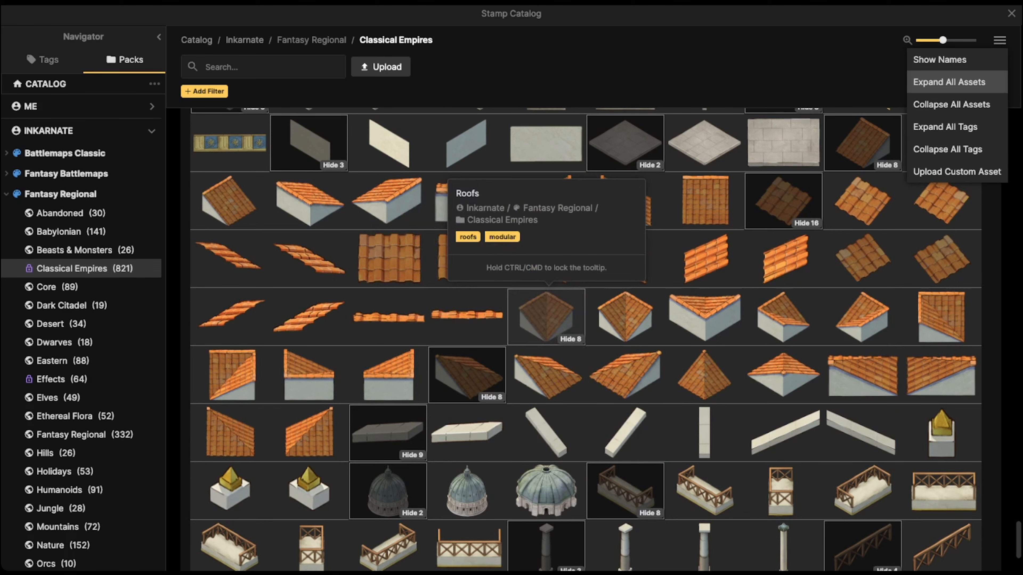
scroll(467, 343, down, 3)
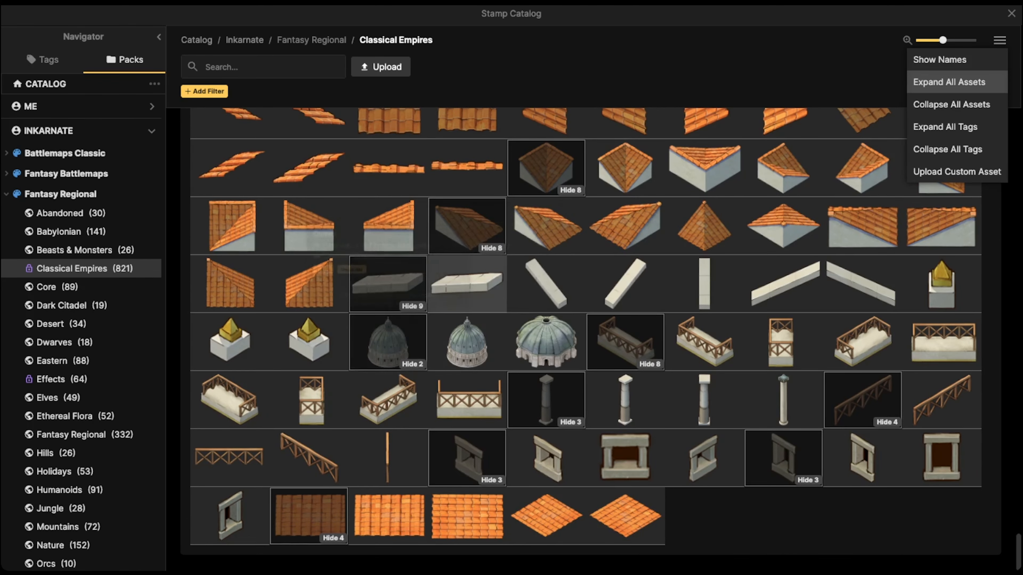
scroll(468, 343, up, 10)
scroll(468, 266, up, 2)
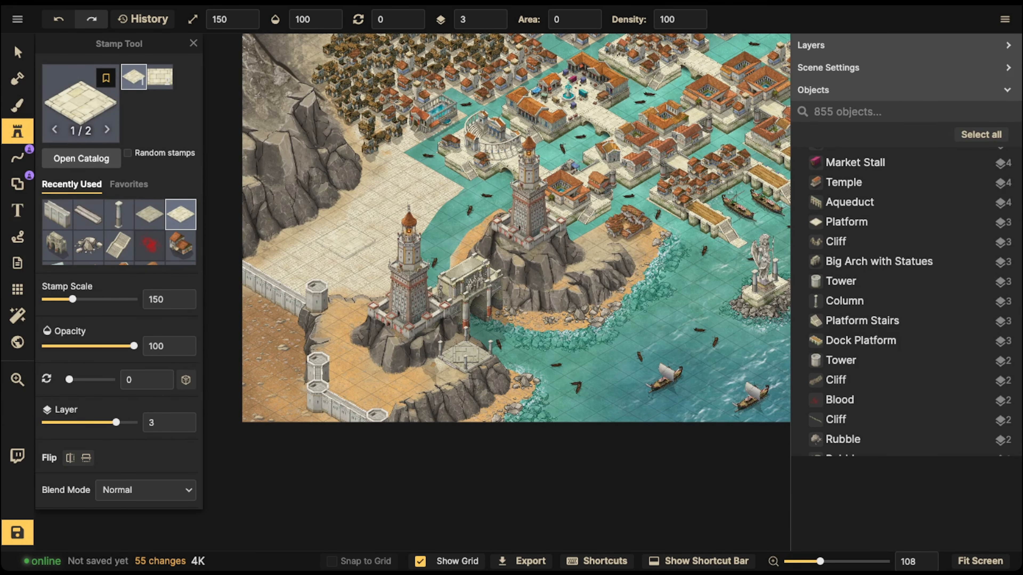
Place a flat square Platform stamp at scale 160 on layer 0, on the plaza between the rocky cliff and the front lighthouse
scroll(349, 233, up, 7)
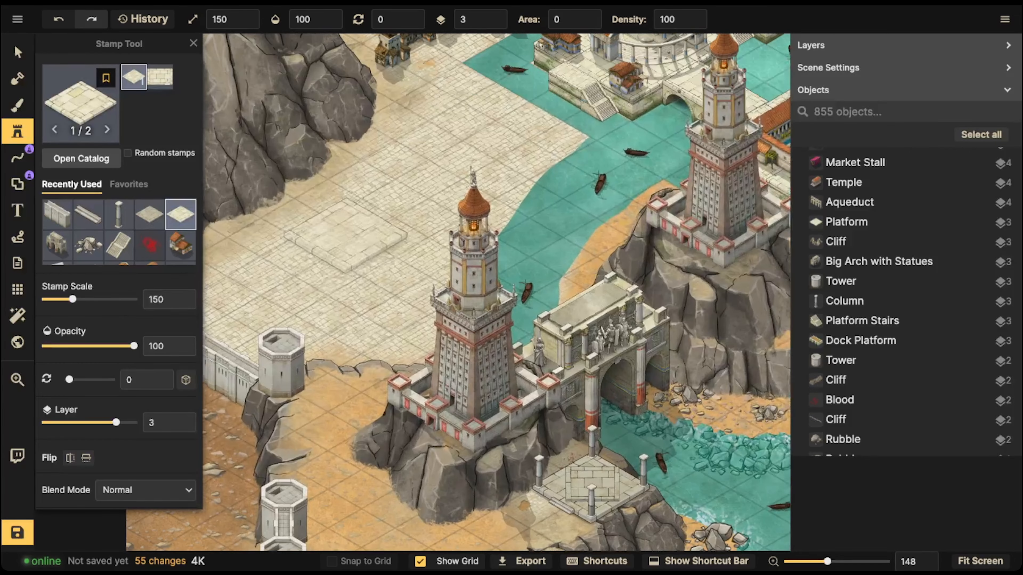
scroll(341, 279, up, 1)
drag(342, 278, 377, 300)
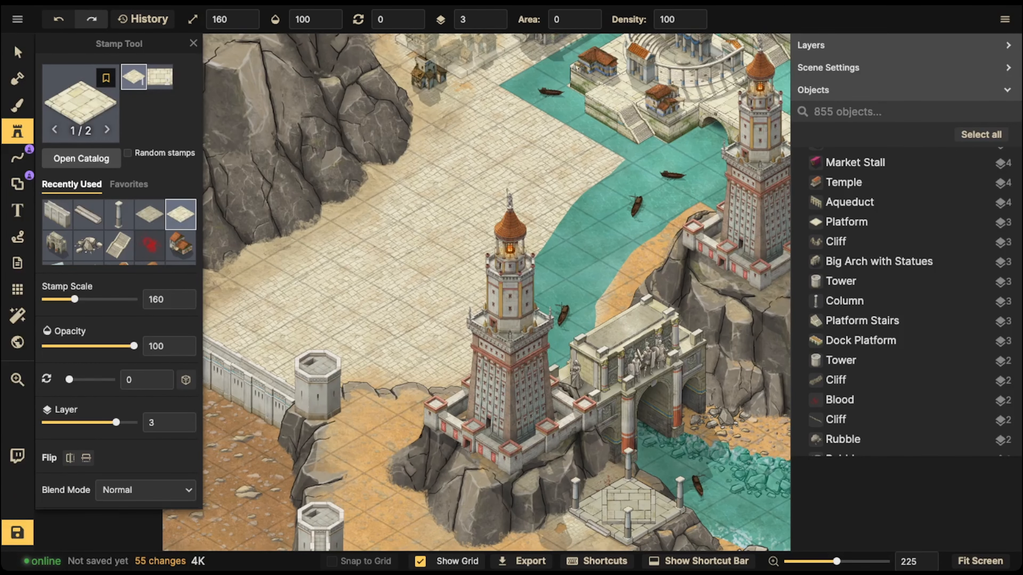
click(499, 23)
click(499, 24)
click(499, 24)
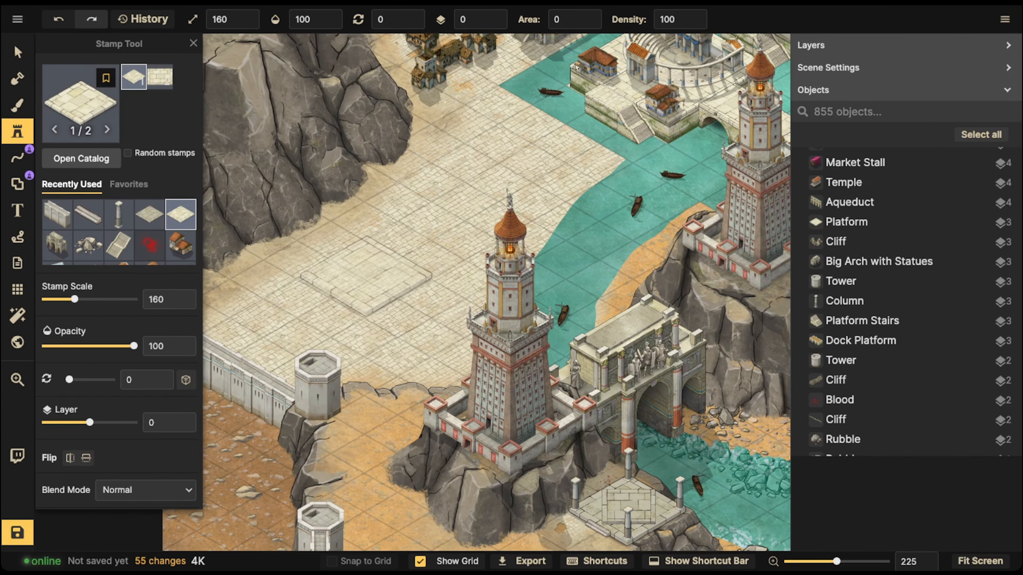
click(363, 278)
click(18, 53)
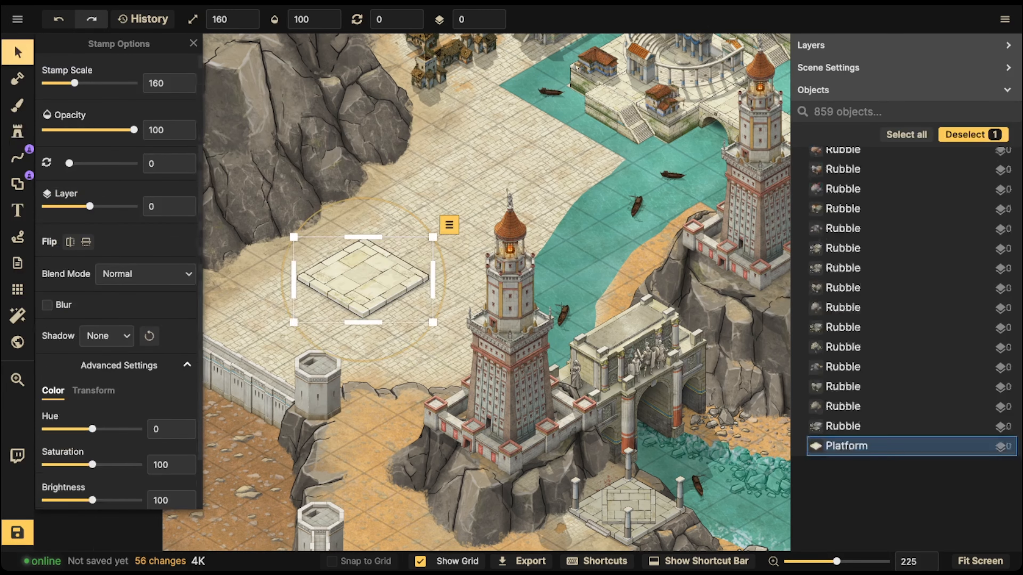
scroll(343, 258, up, 4)
drag(343, 258, 342, 256)
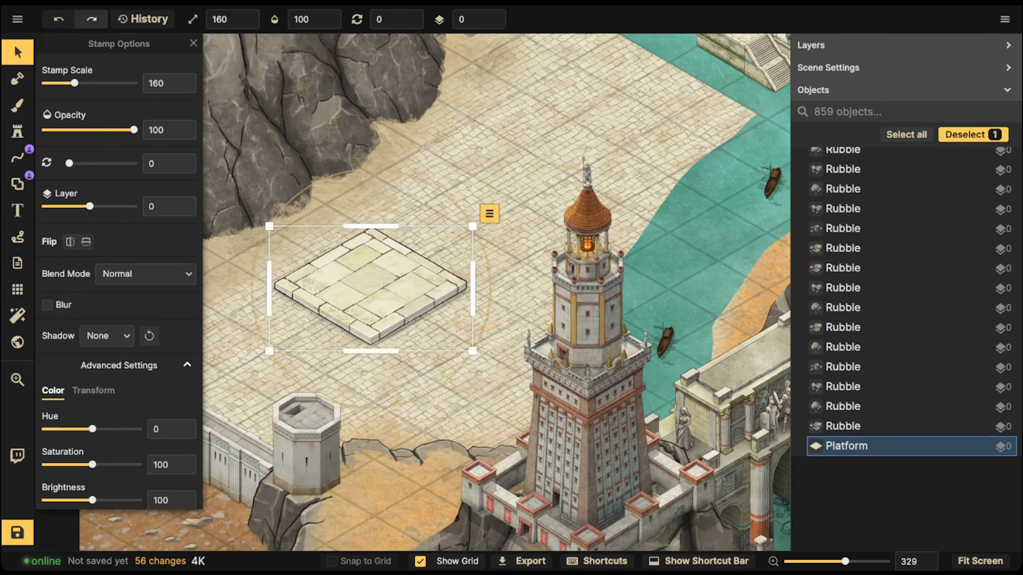
key(Escape)
click(343, 262)
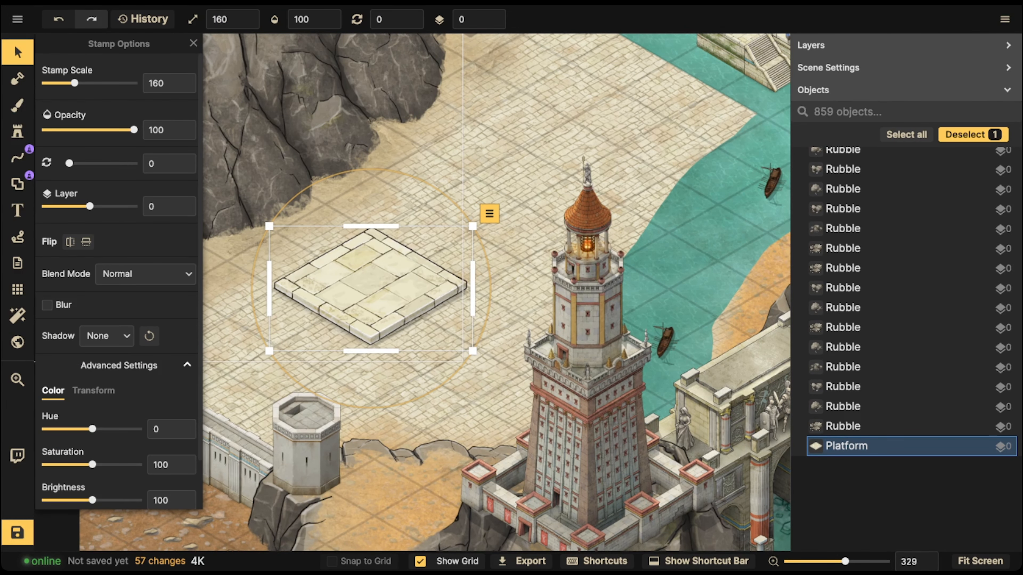
Place the cube-shaped Platform stamp with the blue band at scale 130, centred on the flat platform, and raise it to layer 1
click(17, 131)
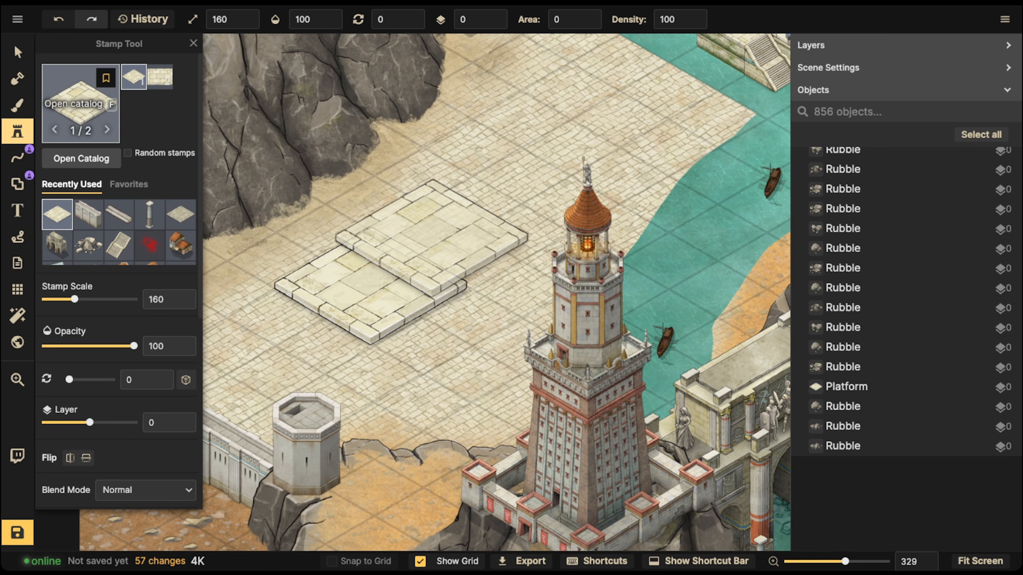
click(81, 104)
click(467, 260)
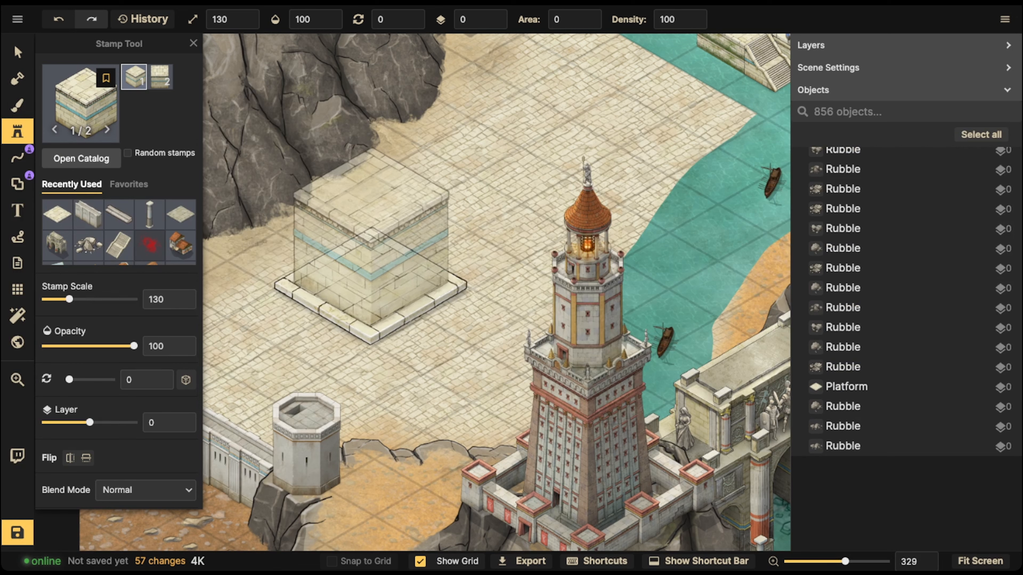
click(446, 240)
click(17, 52)
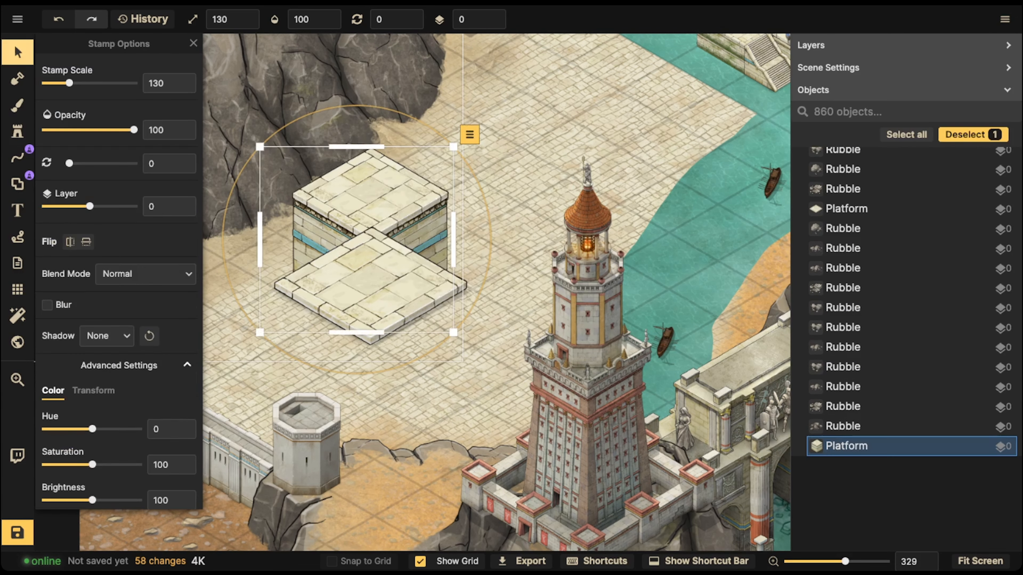
click(493, 15)
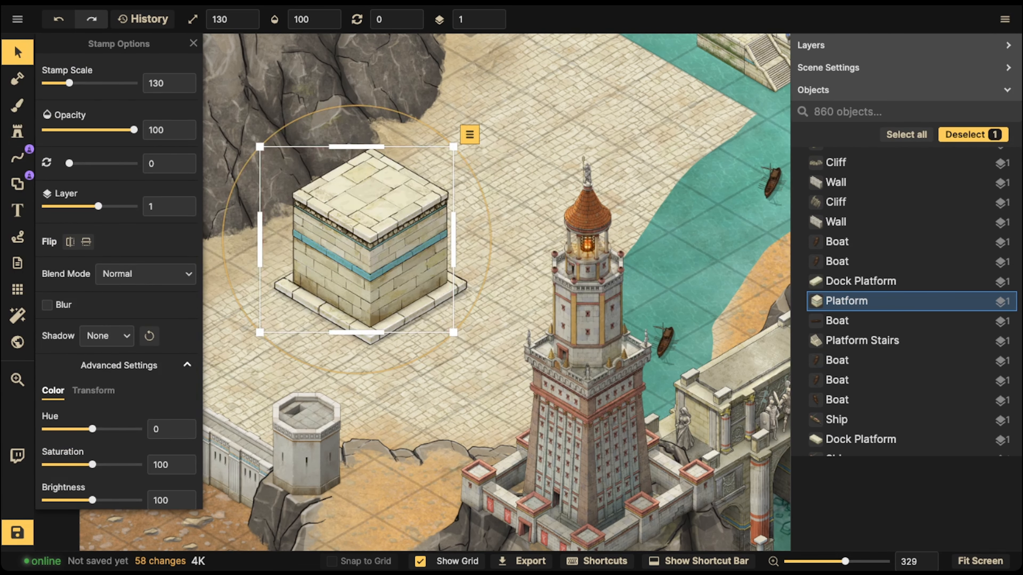
Duplicate the blue-banded cube Platform, raise the copy to layer 2, and stack it directly on top of the first cube
key(super+c)
key(super+v)
click(493, 23)
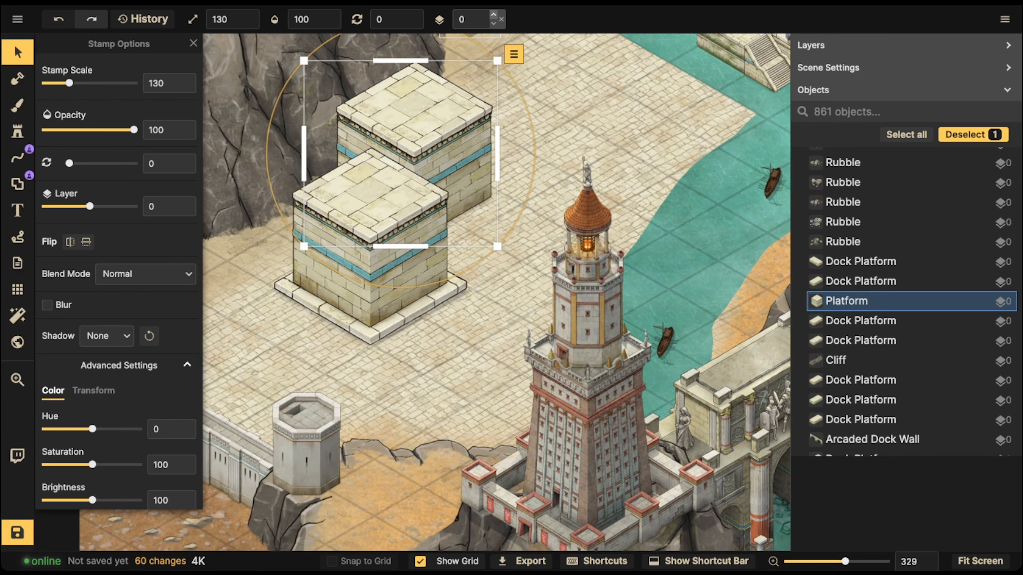
click(494, 14)
click(494, 15)
drag(415, 133, 370, 129)
Add a third copy of the cube Platform on layer 3 and stack it on top of the second cube
key(super+c)
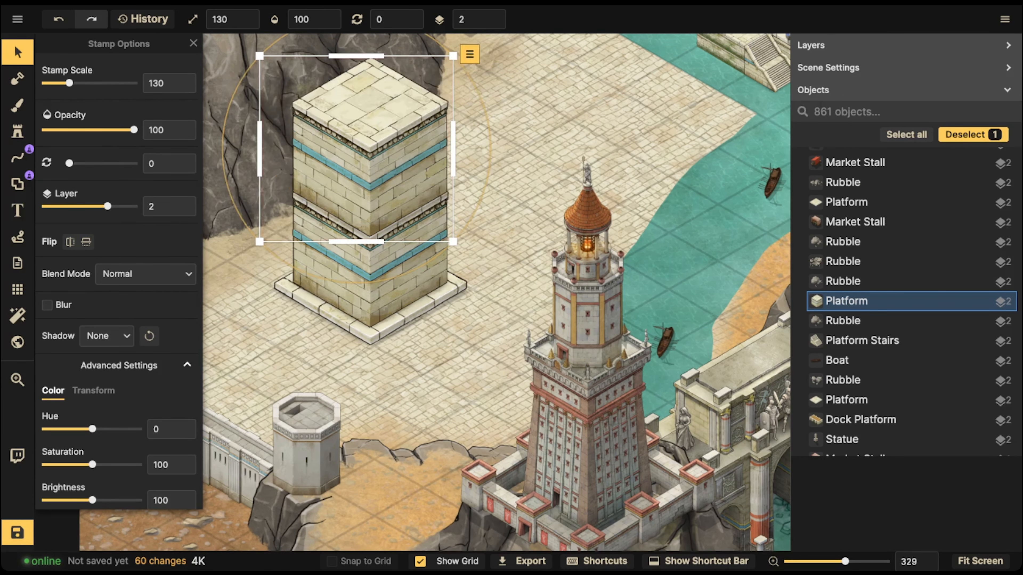
key(super+v)
scroll(370, 129, up, 5)
click(494, 15)
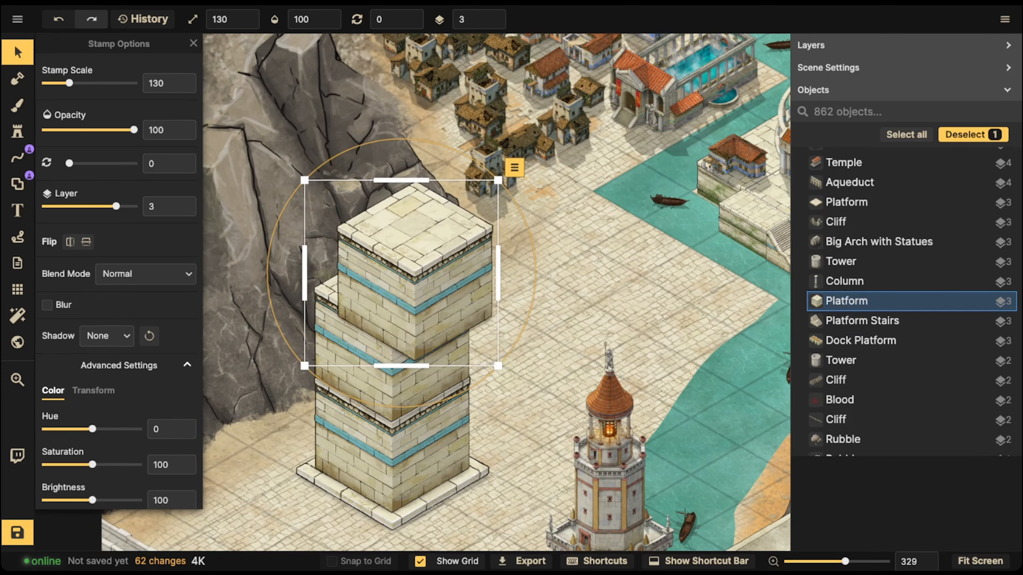
drag(403, 274, 379, 245)
scroll(379, 245, down, 10)
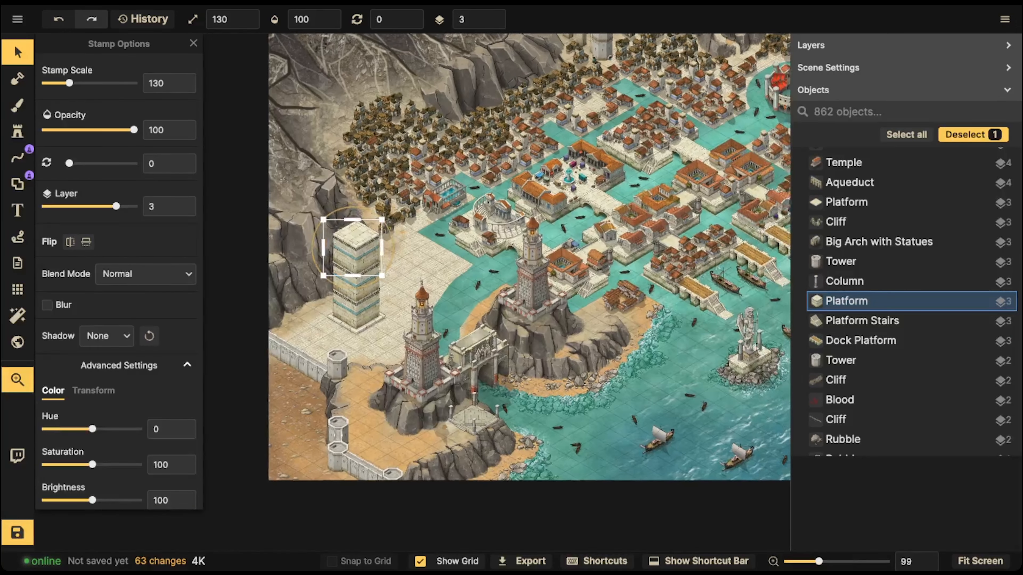
scroll(378, 242, down, 3)
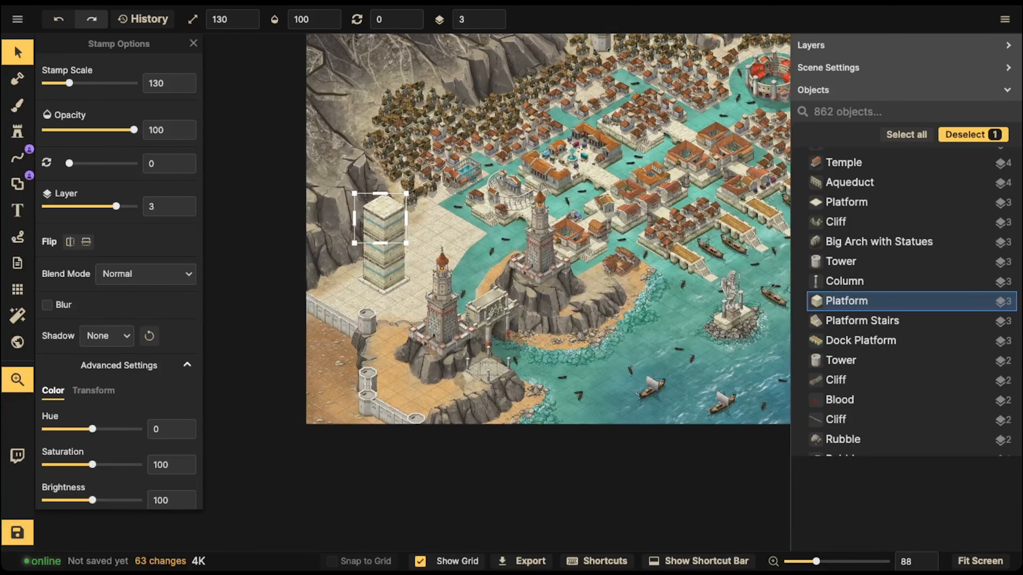
drag(380, 218, 422, 264)
click(425, 325)
shift+click(425, 325)
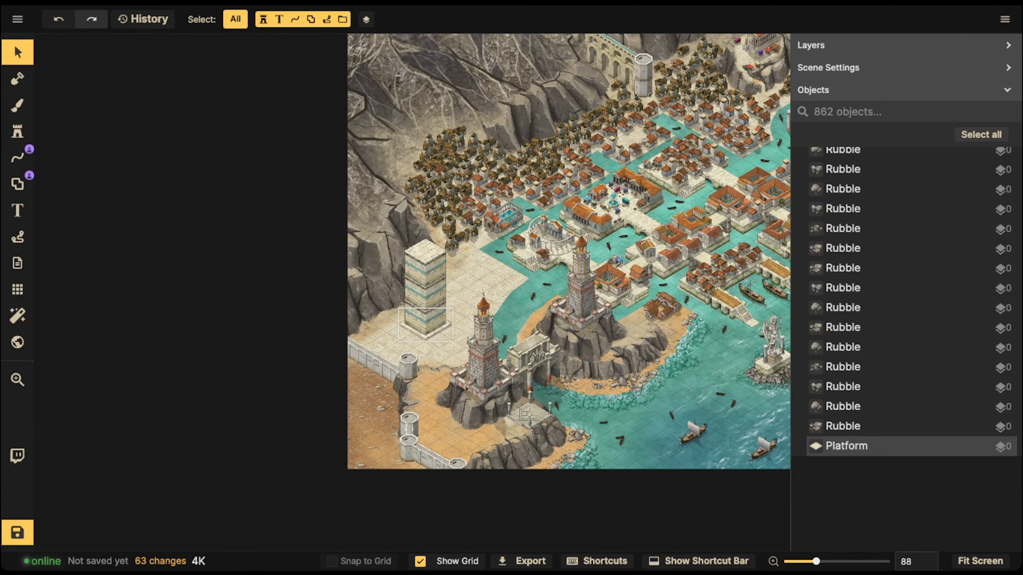
click(425, 255)
shift+click(424, 297)
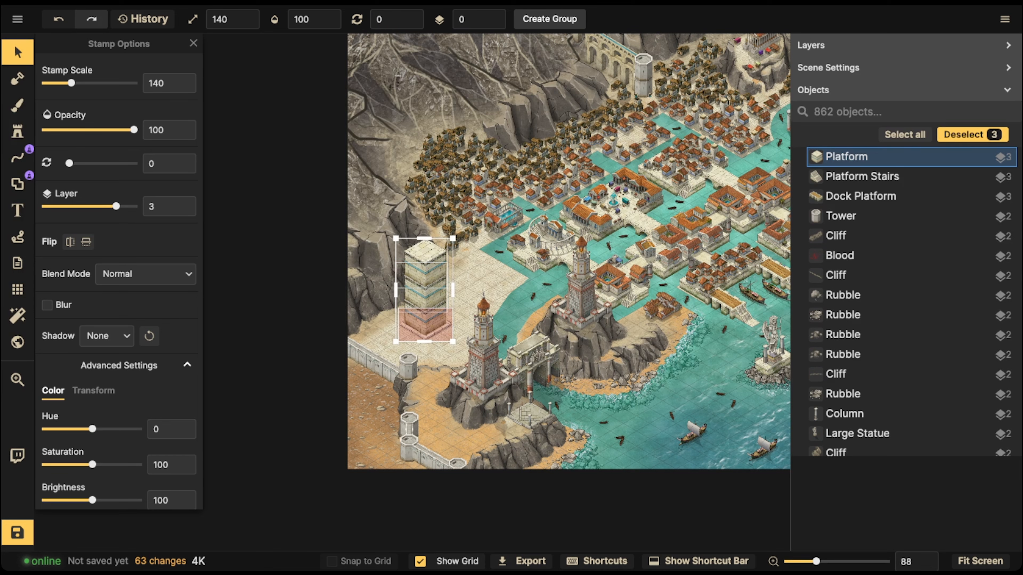
shift+click(425, 325)
click(427, 294)
key(Escape)
scroll(429, 288, up, 3)
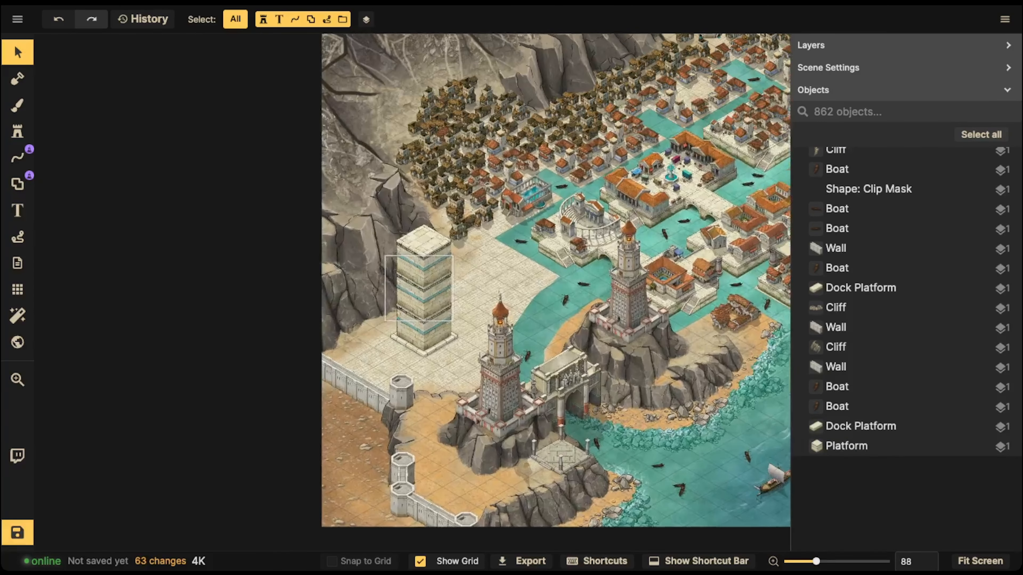
Select the three stacked cubes with their flat base and move the whole tower slightly away from the rocky cliff
click(424, 258)
shift+click(424, 294)
shift+click(424, 326)
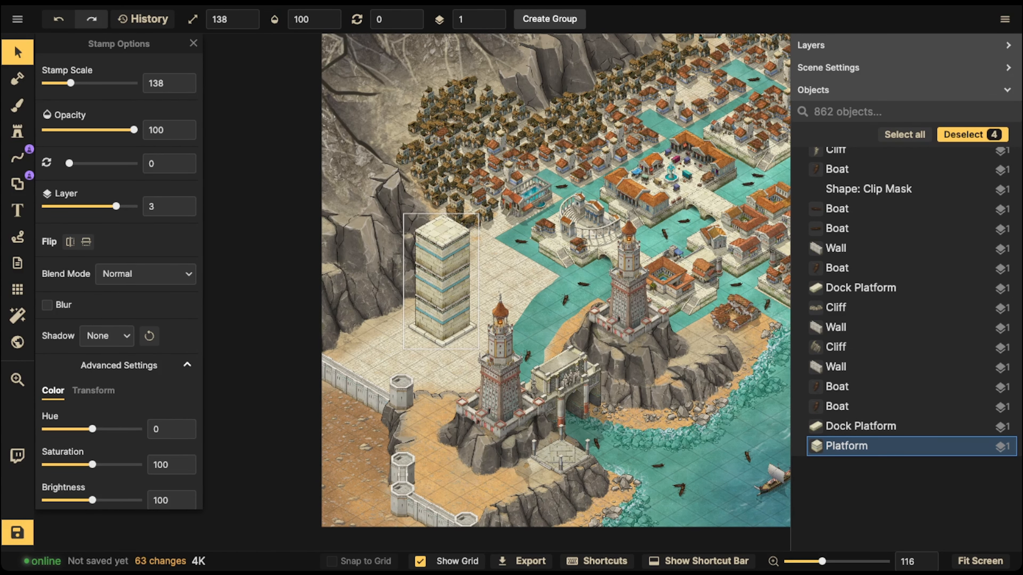
scroll(518, 222, up, 5)
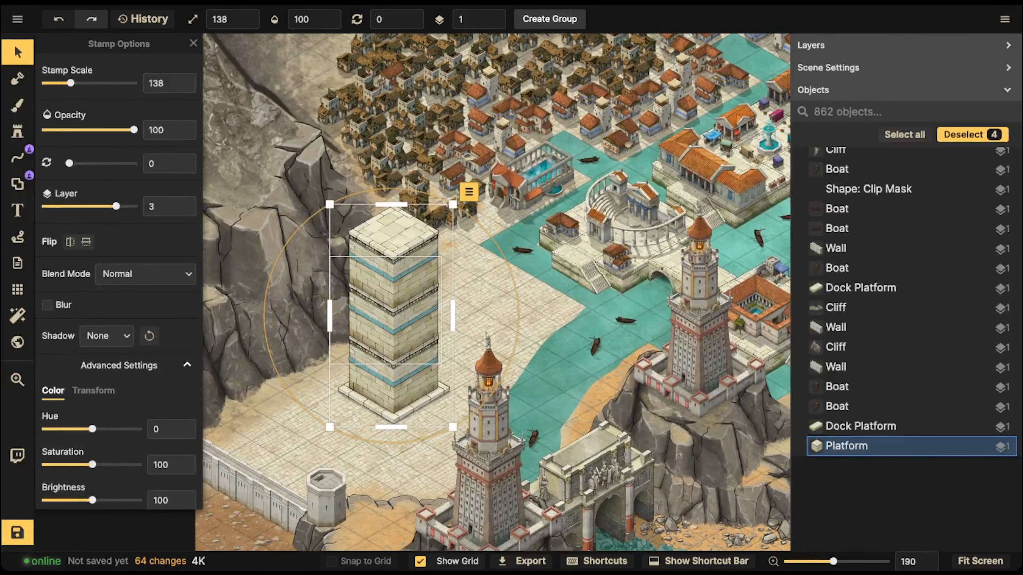
Duplicate the tower's flat base Platform, raise the copy to layer 4, and place it on top of the uppermost cube
click(387, 238)
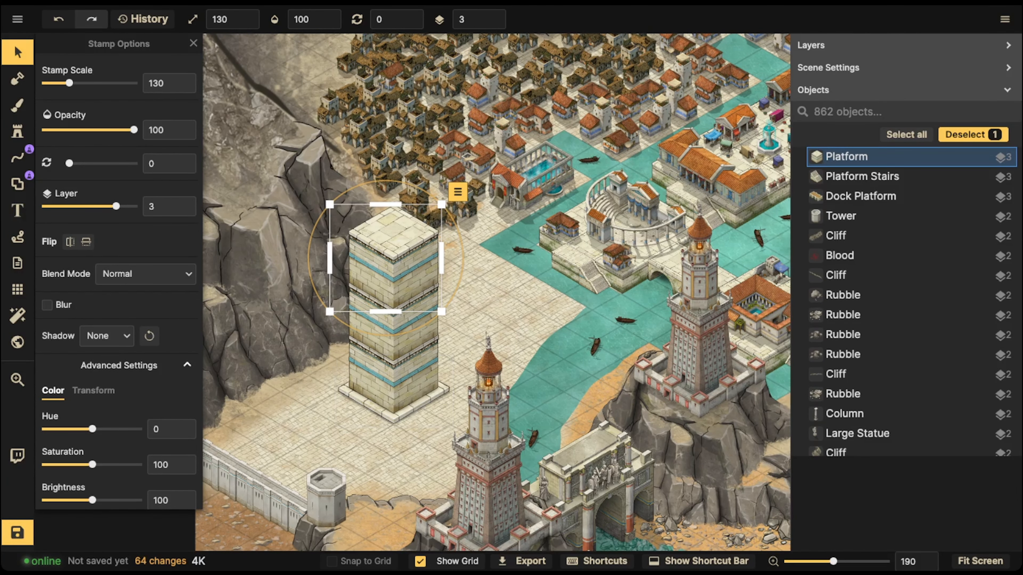
click(382, 411)
key(ctrl+c)
key(ctrl+v)
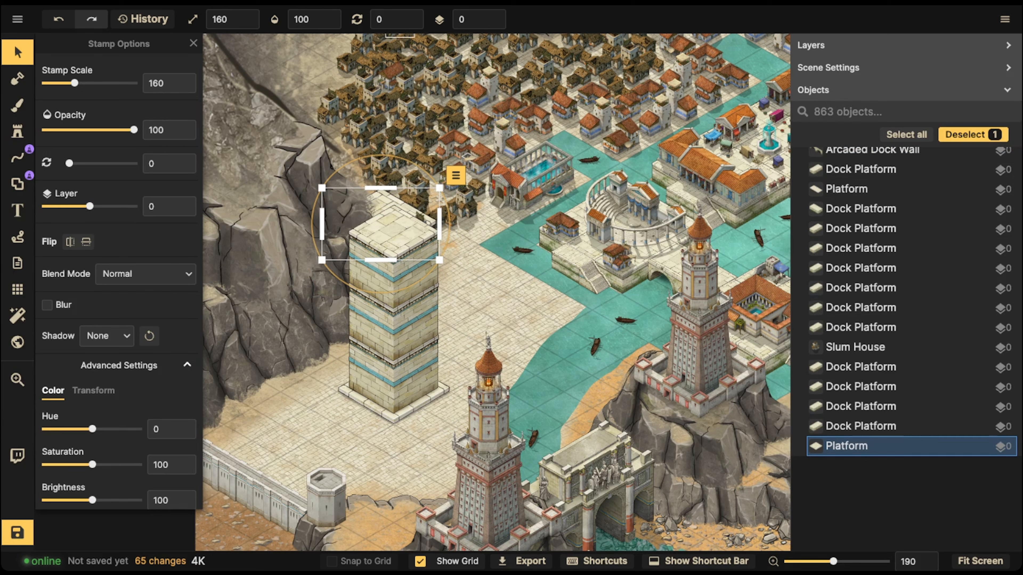
click(494, 14)
click(494, 13)
click(494, 13)
click(493, 14)
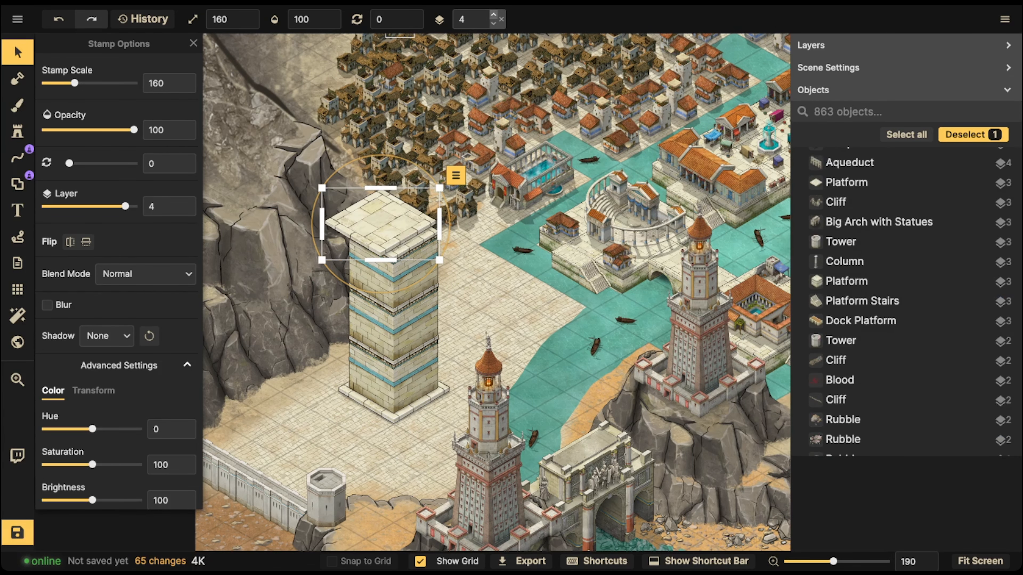
drag(383, 222, 396, 228)
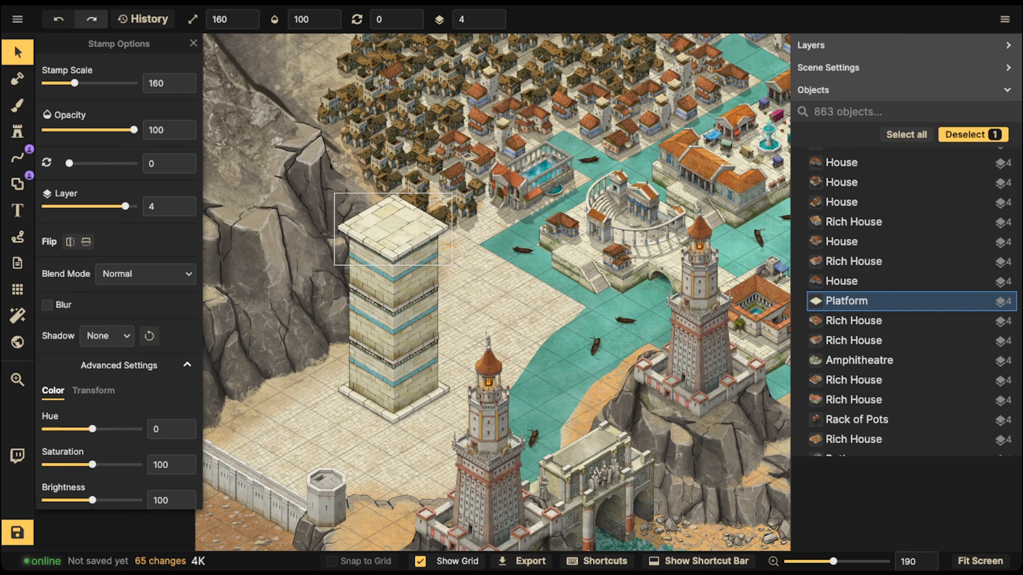
Enlarge the tower's top platform to scale 190 and centre it over the cubes as an overhanging slab
key(bracketright)
key(bracketright)
key(bracketright)
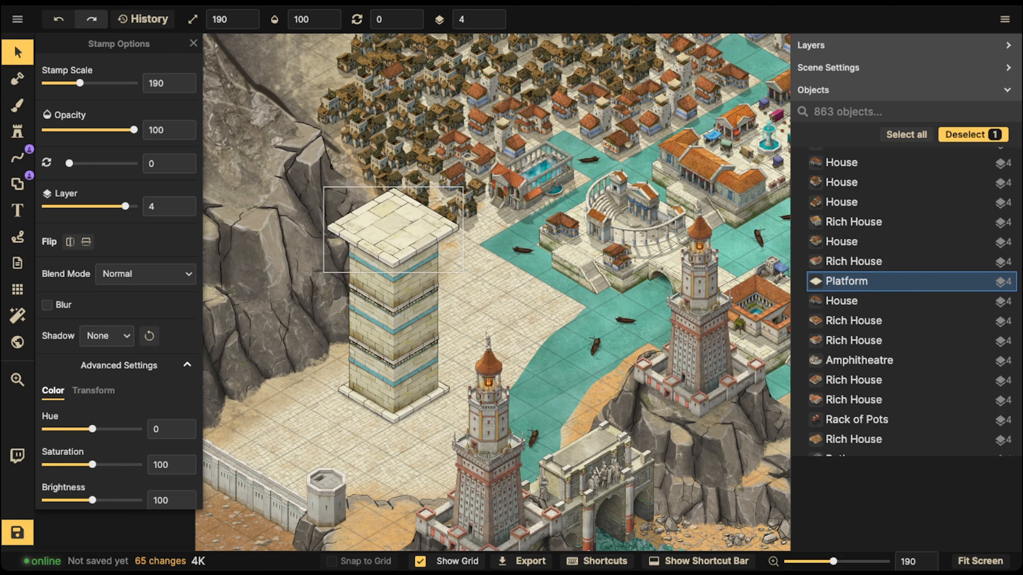
drag(393, 229, 392, 230)
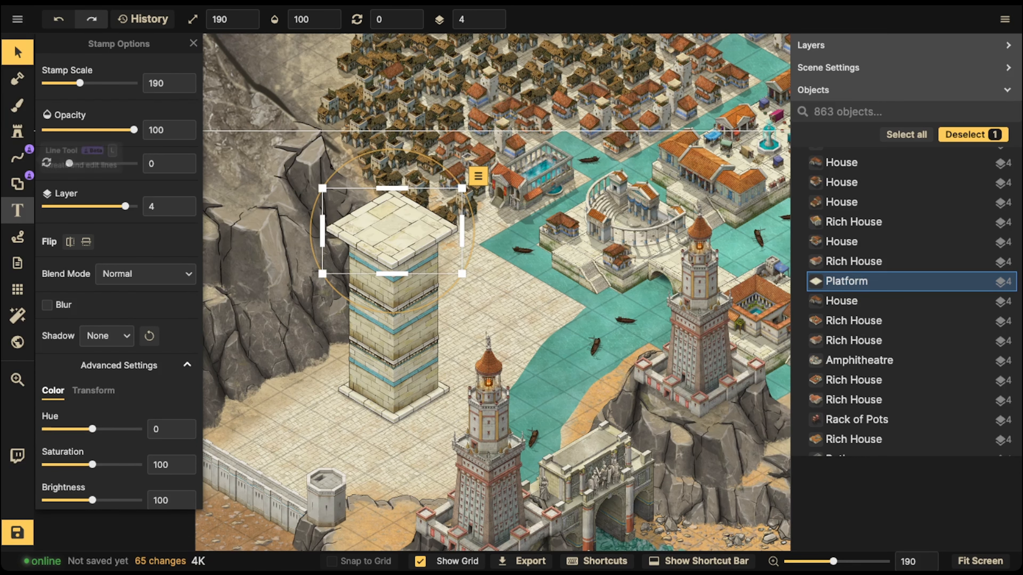
Place a Stairs stamp at scale 190 on layer 4 against the front-left edge of the tower's base
click(18, 184)
click(17, 132)
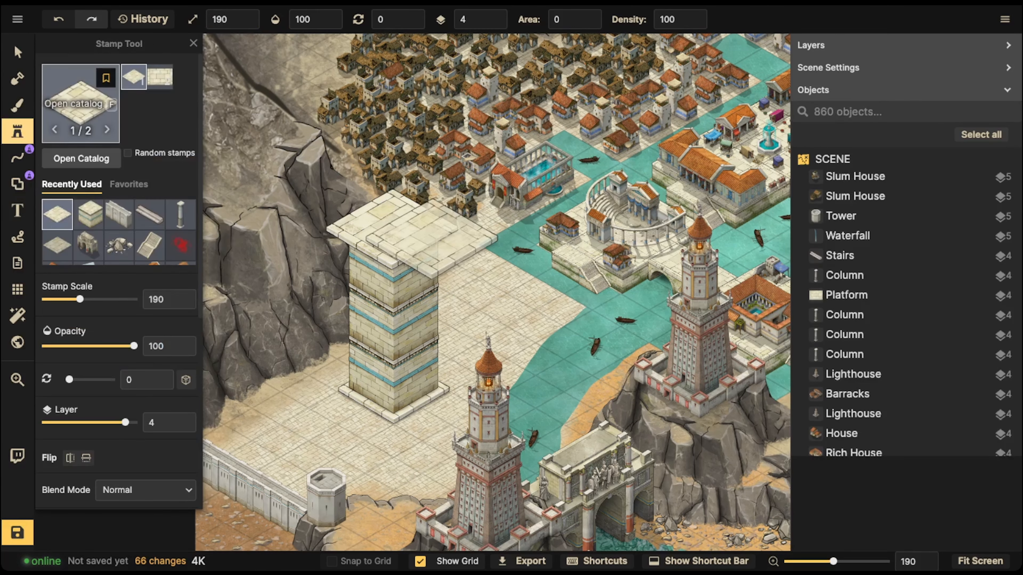
click(150, 214)
scroll(364, 419, up, 5)
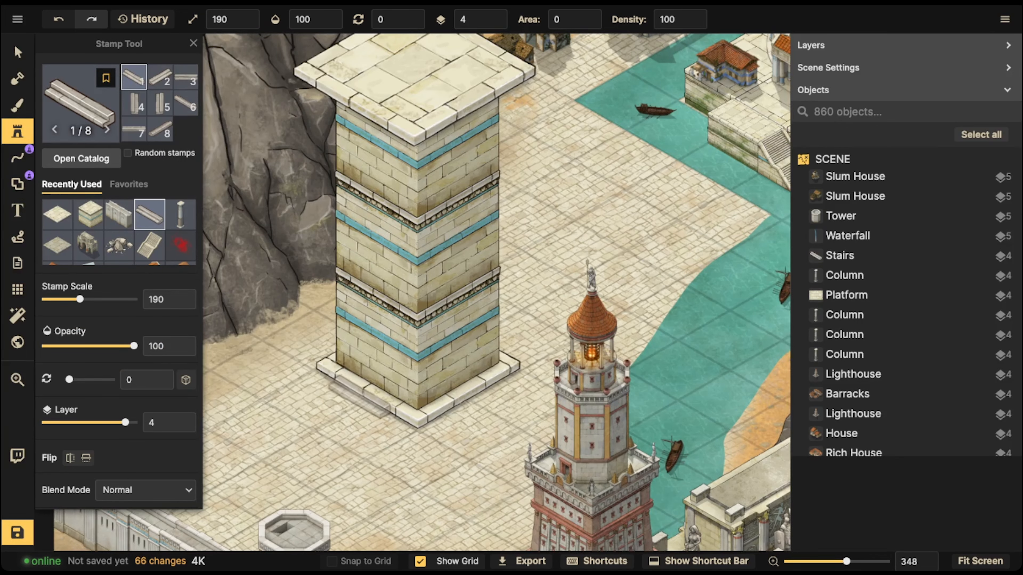
click(359, 397)
Switch to Stairs variant 2 and place it against the front-right edge of the tower's base
key(Left)
key(Left)
key(Left)
key(Left)
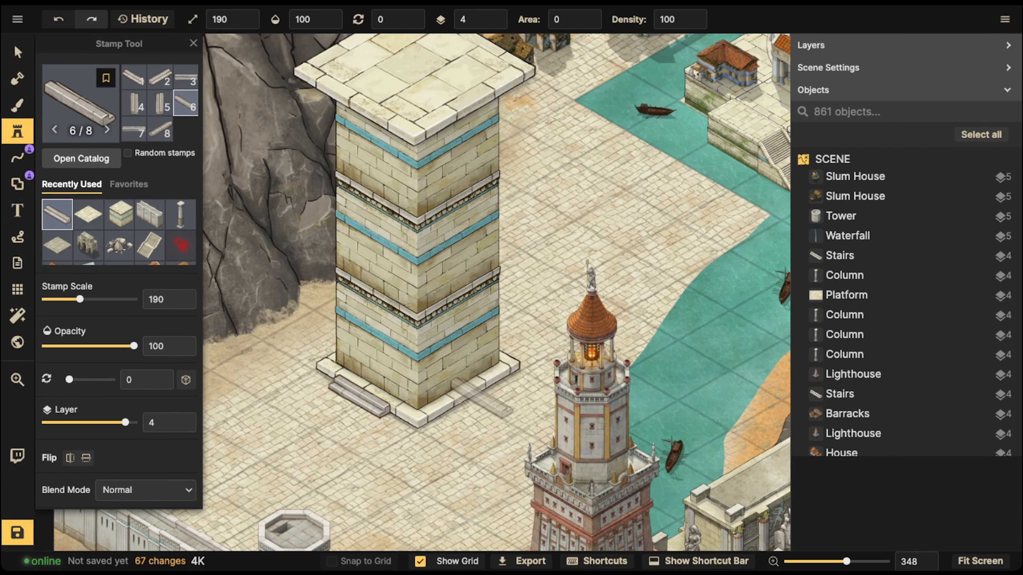
key(Left)
key(Left)
key(Left)
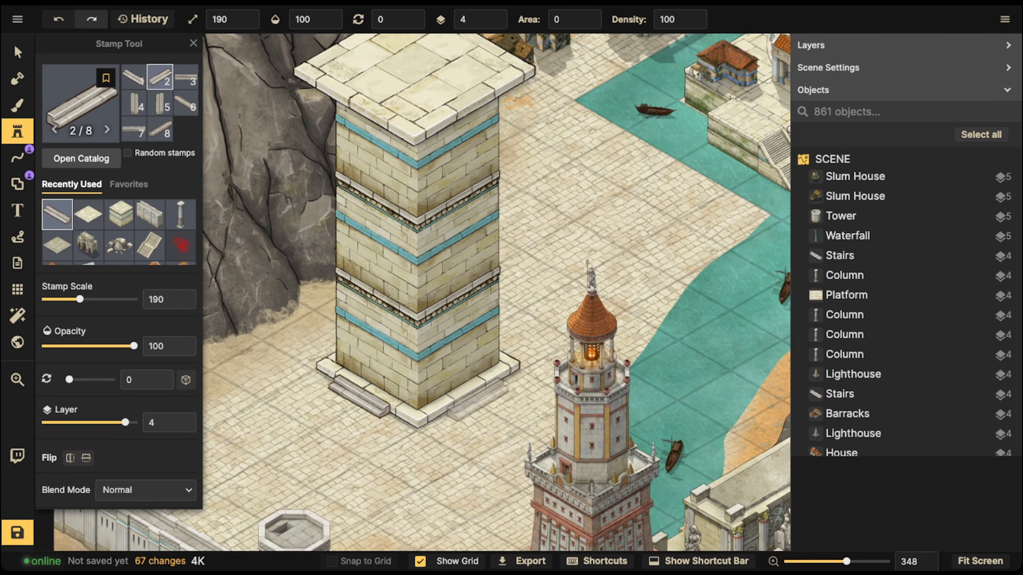
click(476, 397)
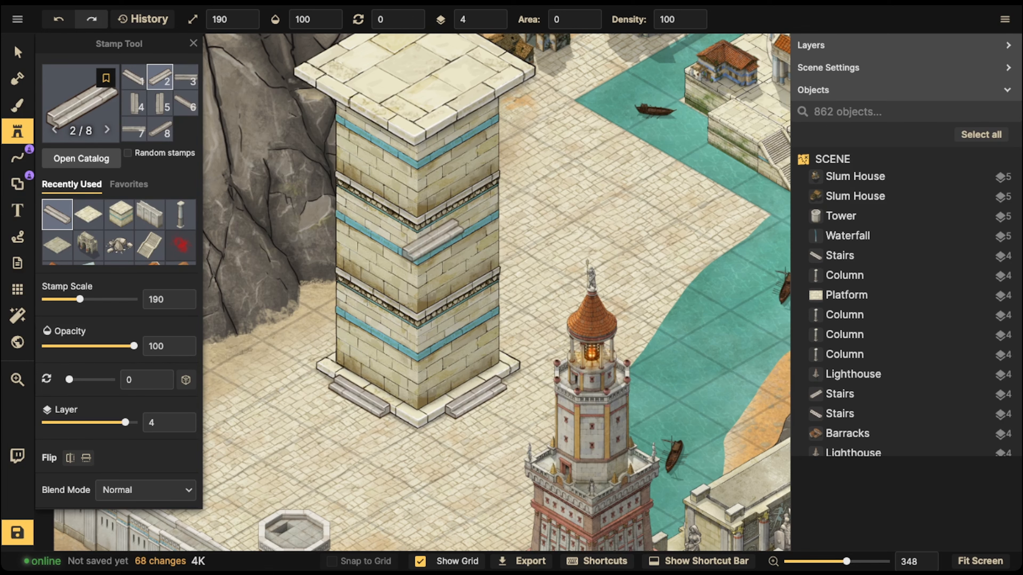
Set both base stairs to the Luminosity blend mode with brightness 104, and deselect them
click(17, 52)
click(18, 52)
click(477, 397)
shift+click(359, 397)
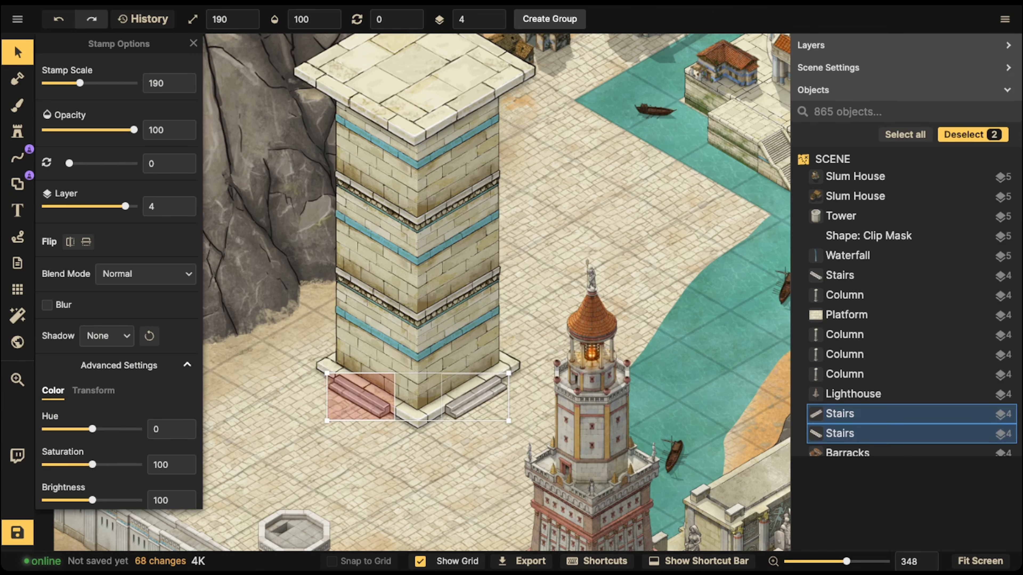
click(146, 274)
scroll(125, 370, down, 4)
click(125, 485)
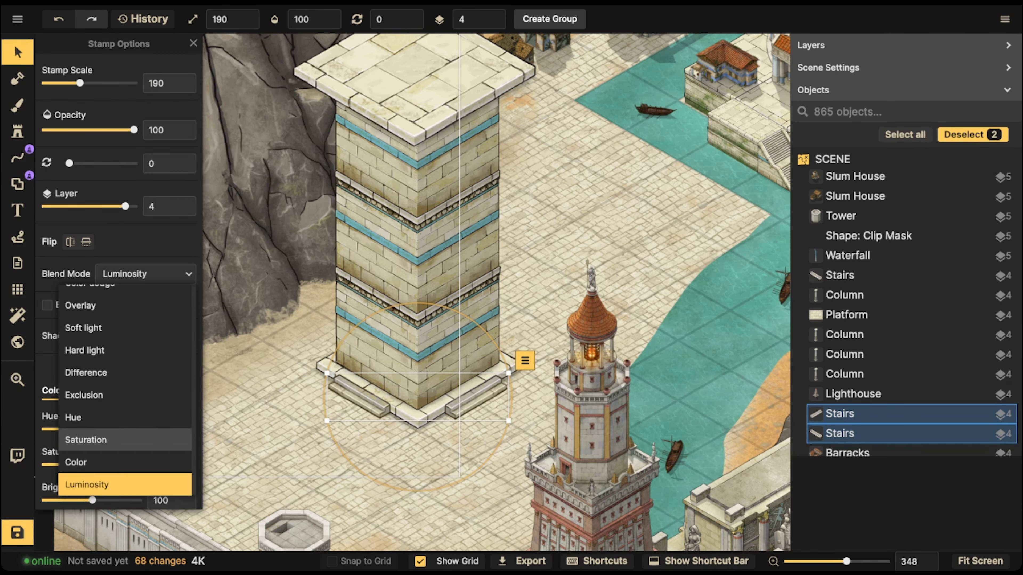
scroll(423, 397, down, 3)
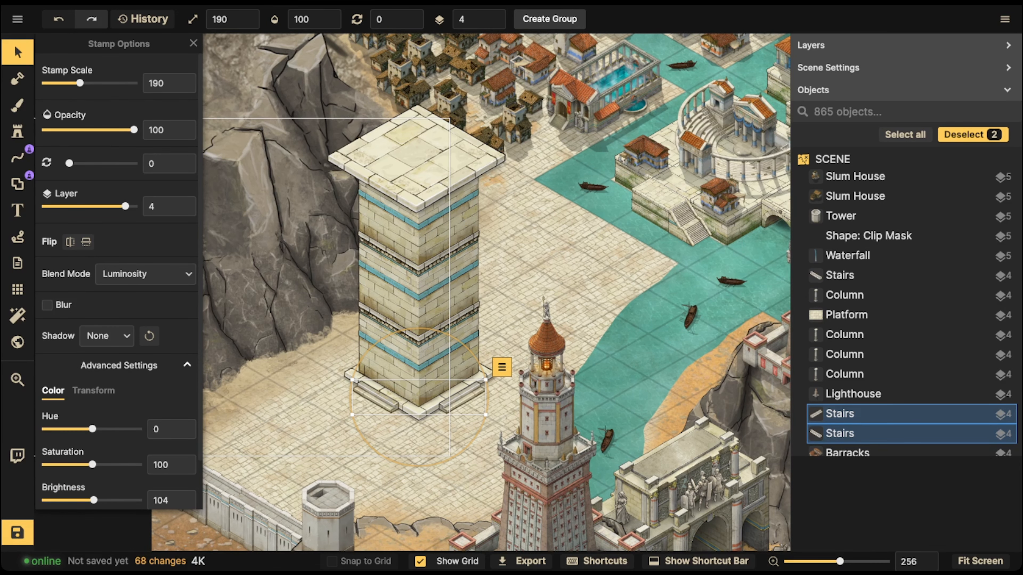
click(314, 371)
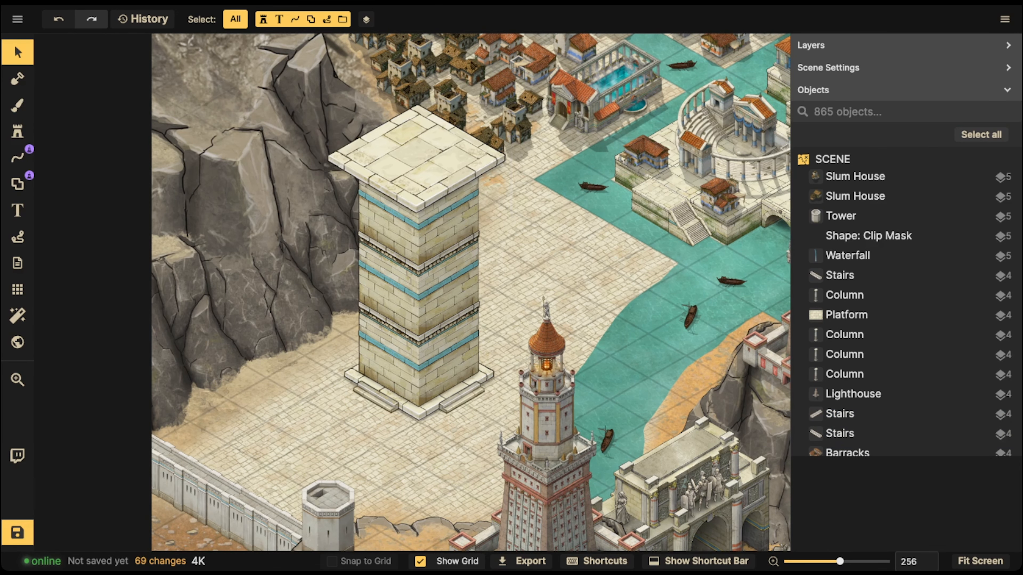
Enlarge the tower's top platform to scale 200
click(410, 161)
key(space)
drag(411, 161, 374, 208)
key(bracketright)
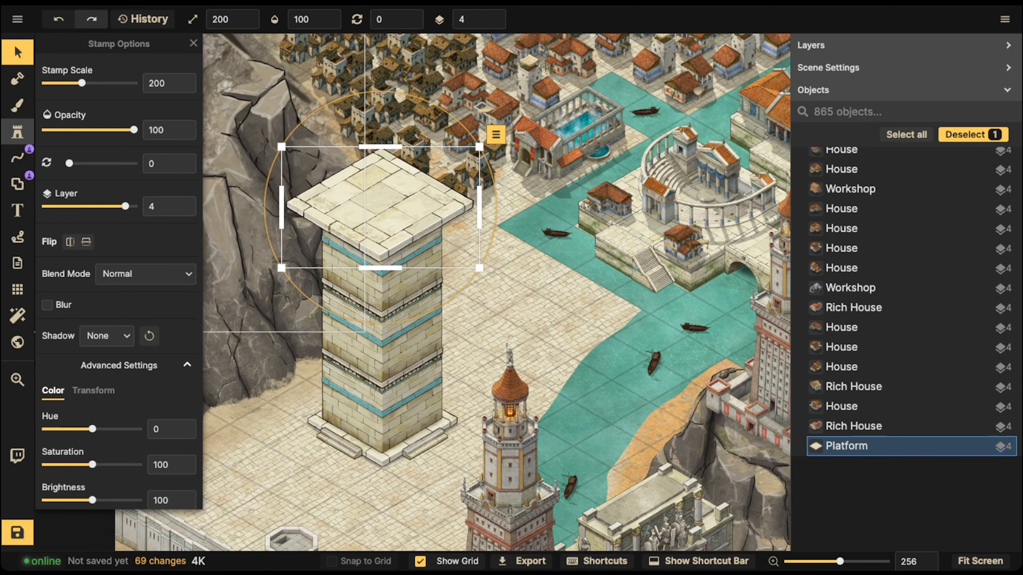
Examine the modular walls, curbs, blocks, roofs, domes, balconies, railings and windows in the Classical Empires pack
click(18, 132)
click(79, 108)
scroll(585, 340, down, 3)
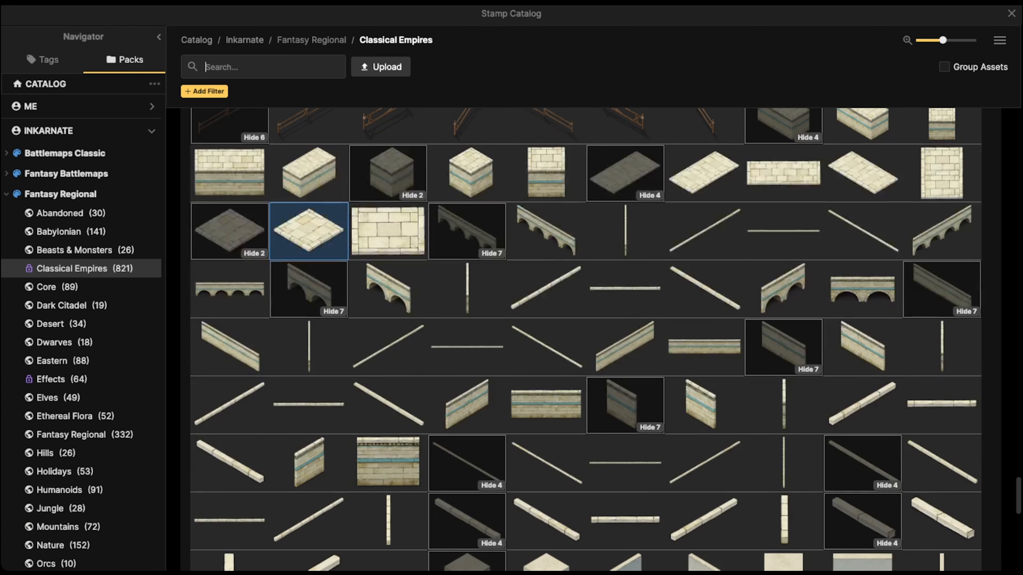
scroll(586, 340, down, 3)
scroll(467, 282, down, 1)
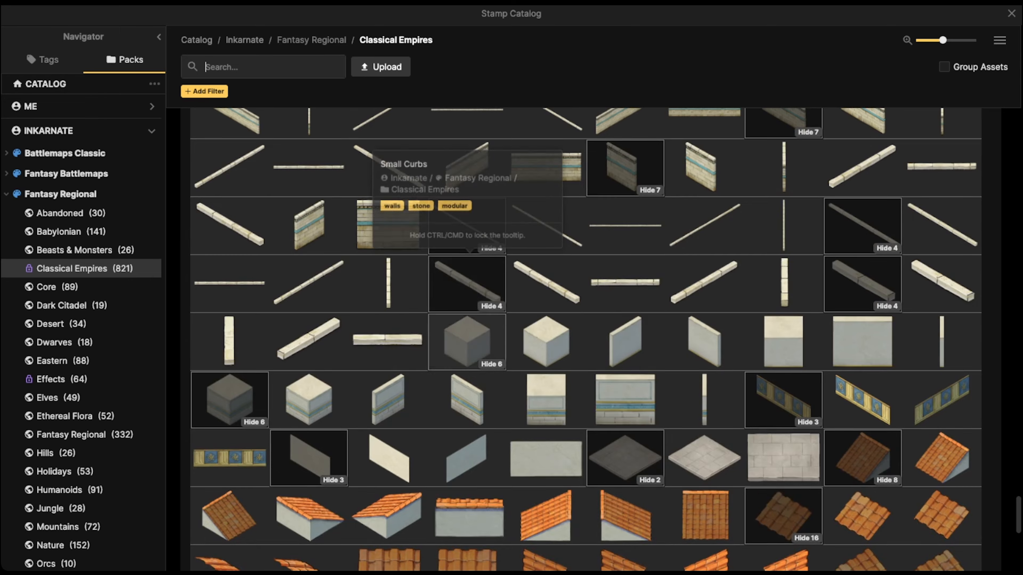
scroll(468, 282, down, 5)
scroll(546, 342, down, 3)
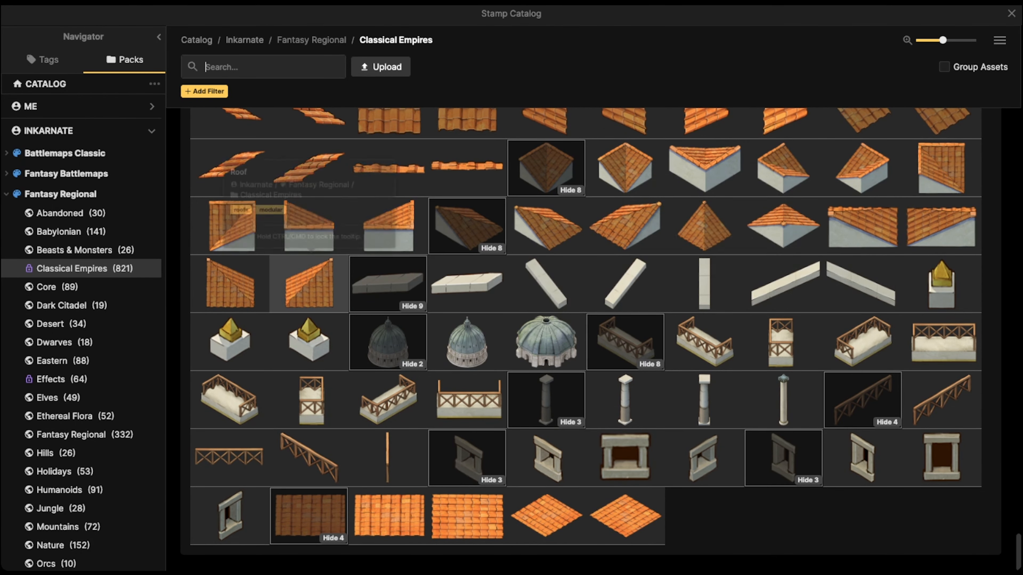
key(Escape)
click(119, 215)
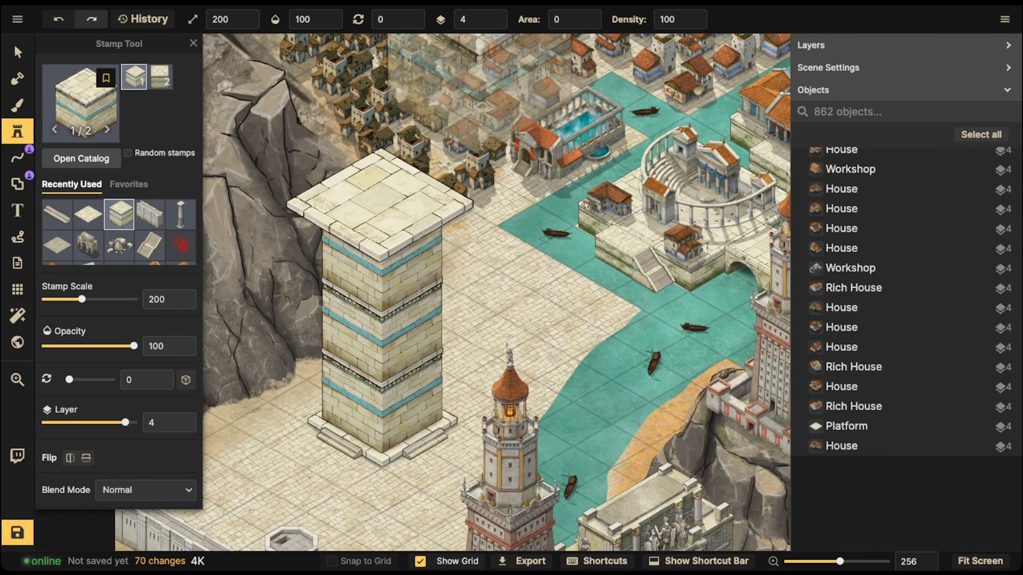
Select the top platform, three cubes, both stairs and the flat base, and group them as "Airship Tower"
click(17, 52)
click(381, 209)
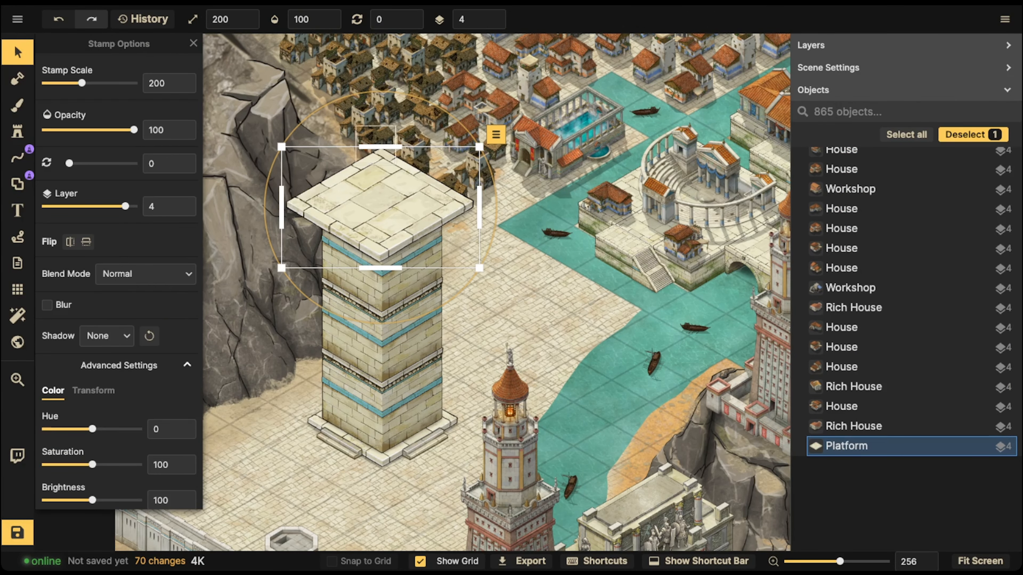
shift+click(382, 293)
shift+click(382, 354)
shift+click(382, 419)
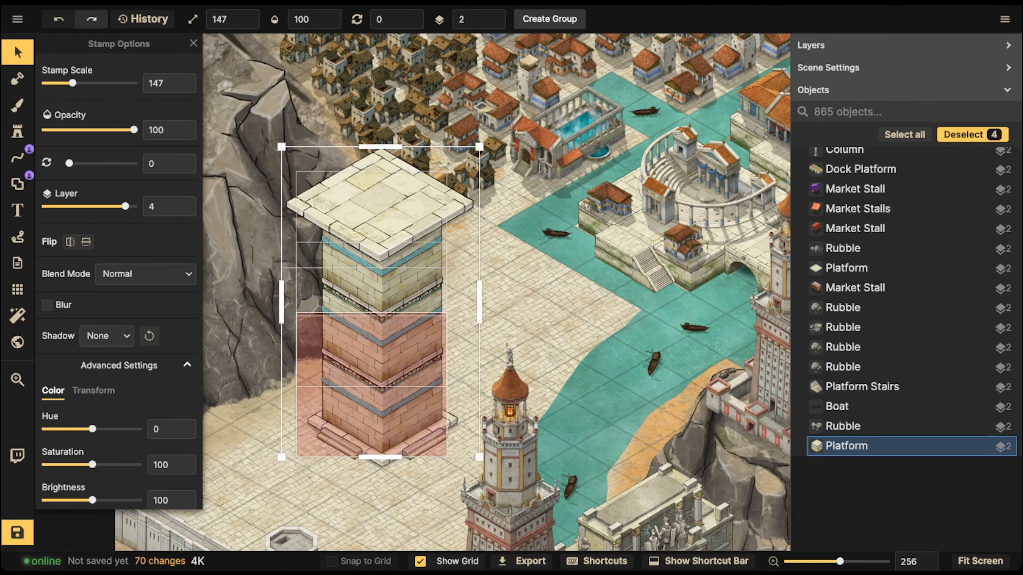
shift+click(340, 443)
shift+click(424, 443)
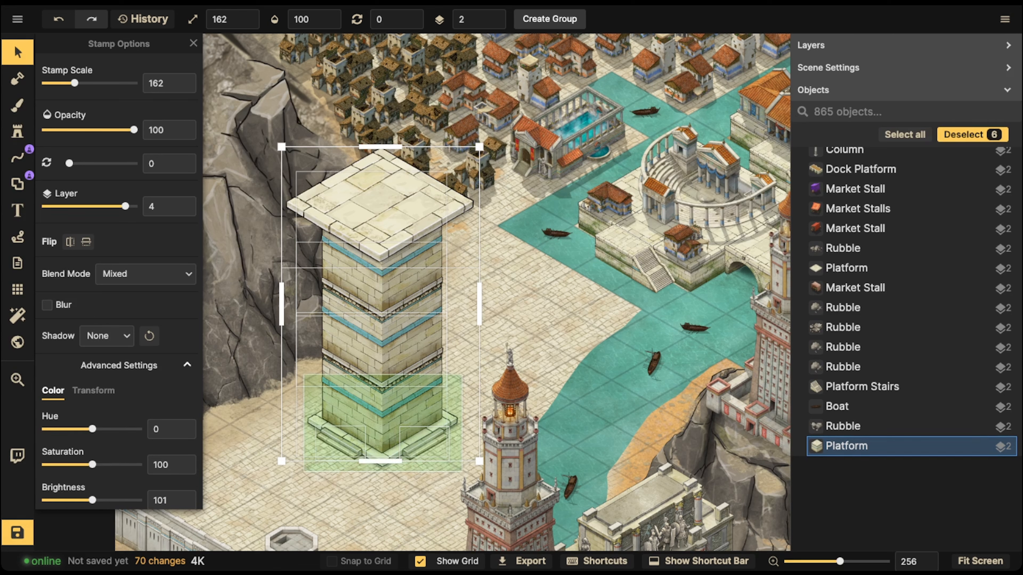
shift+click(382, 459)
click(550, 19)
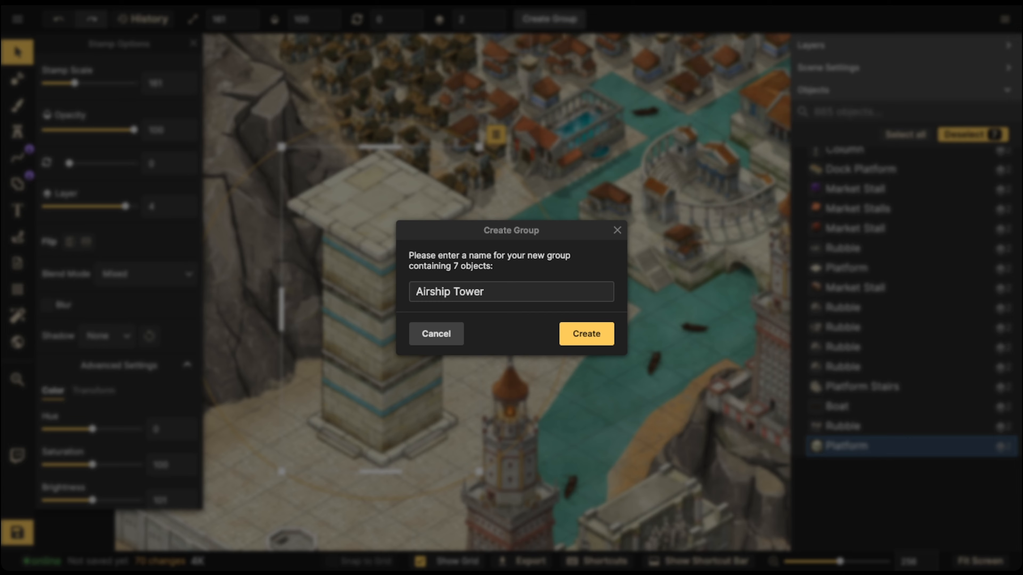
key(Return)
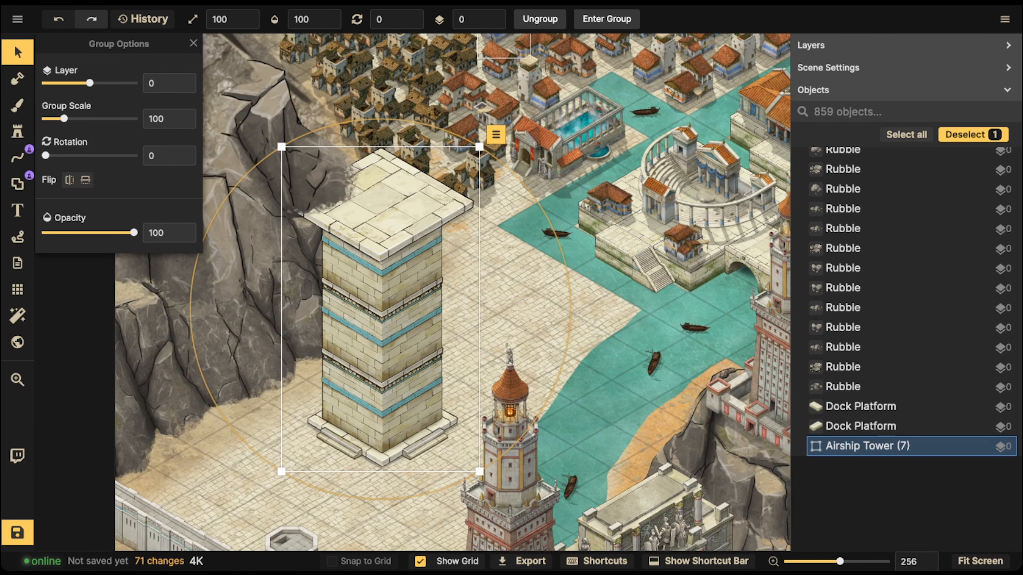
Raise the Airship Tower group to layer 1 and shift it slightly toward the cliffs
click(494, 15)
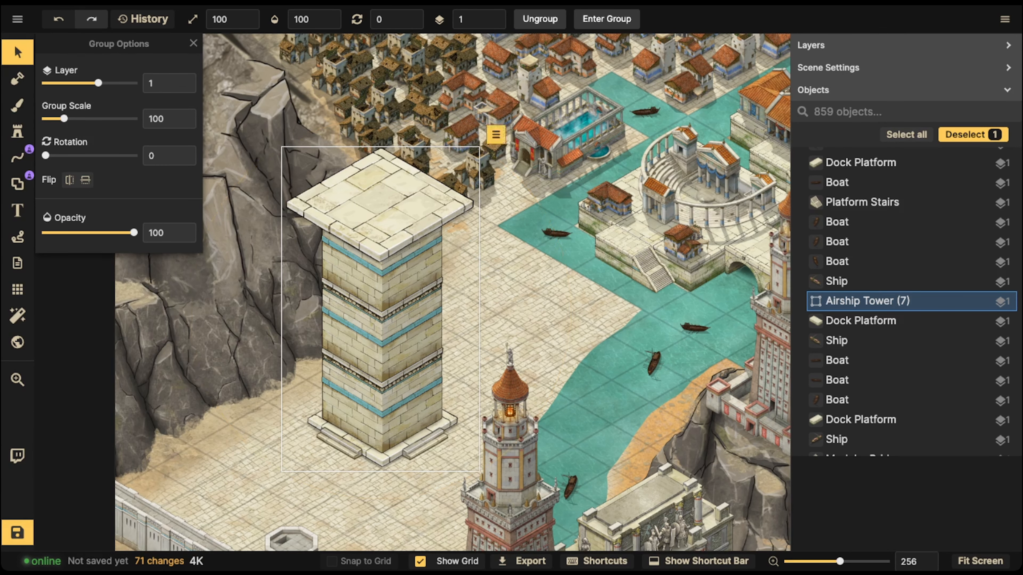
double_click(379, 282)
key(Escape)
key(Escape)
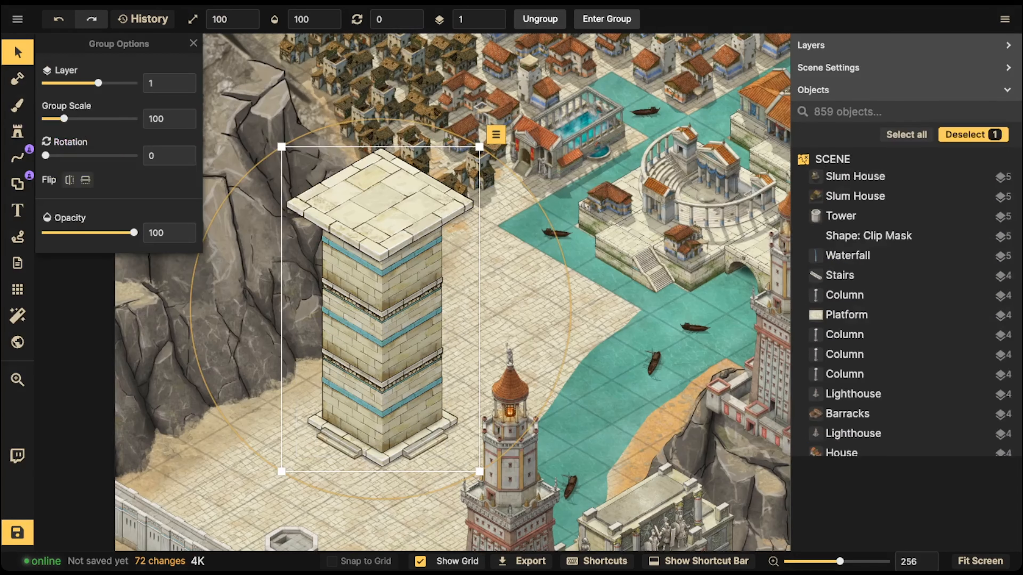
drag(378, 322, 412, 408)
drag(412, 318, 356, 243)
Enter the Airship Tower group, select all seven of its objects and set them to layer -5
double_click(357, 243)
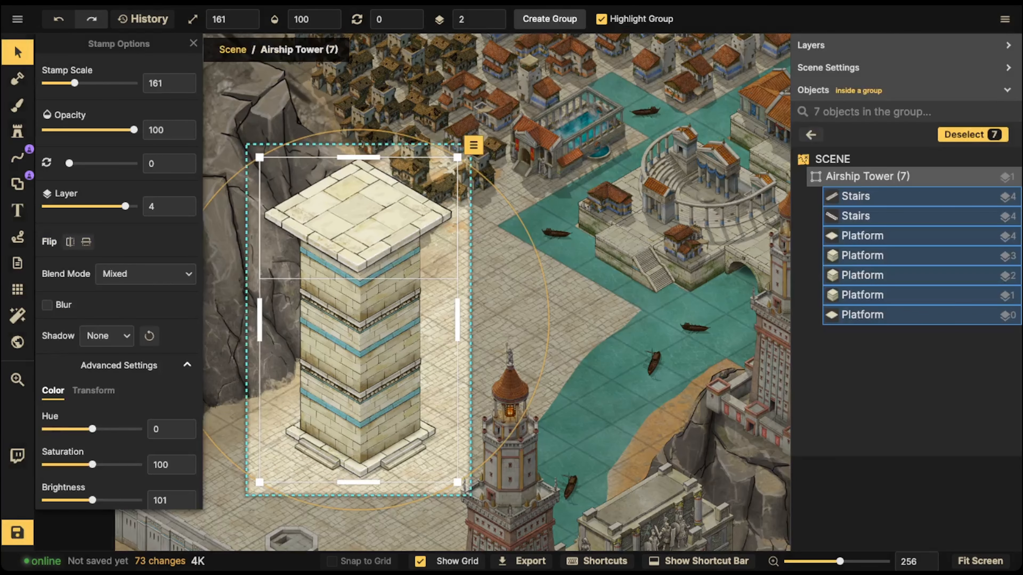
key(Escape)
drag(279, 167, 460, 478)
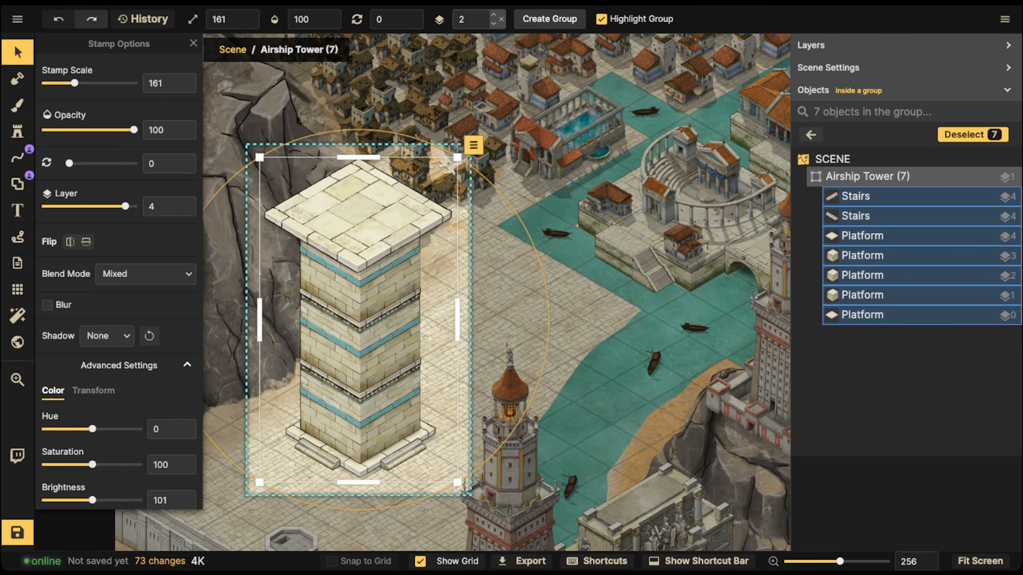
click(493, 24)
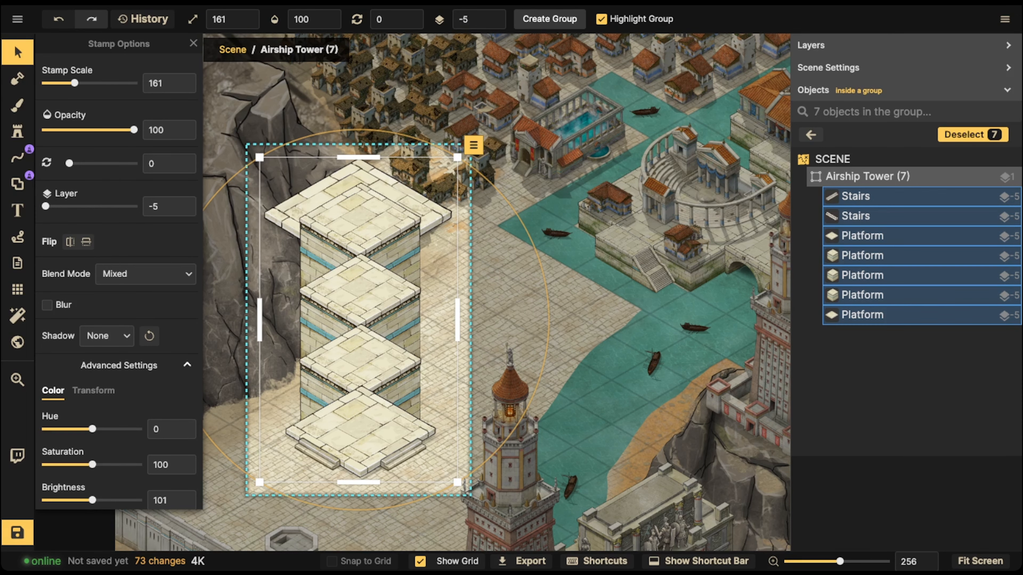
Select only the three cube platforms inside the group, raise them to layer -4, and deselect them
click(973, 134)
click(886, 256)
shift+click(886, 276)
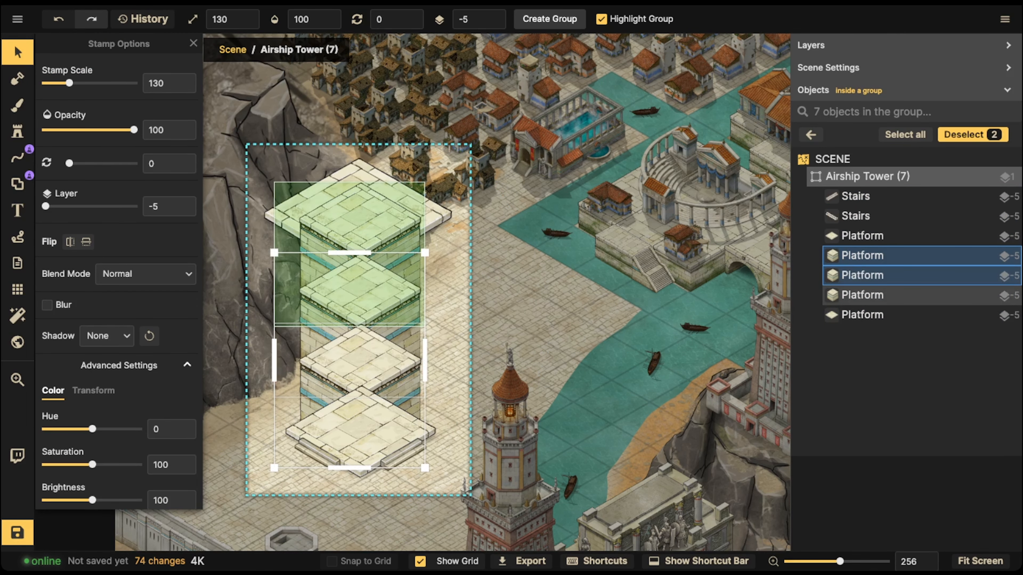
shift+click(886, 296)
click(499, 17)
click(973, 134)
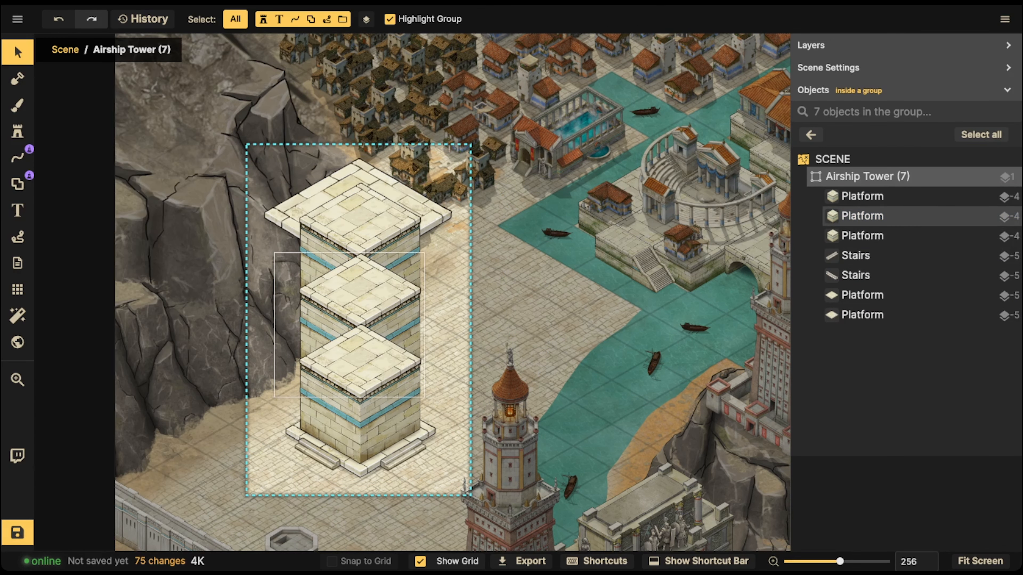
Set the tower's middle cube to layer -3 and its upper cube to layer -1
click(886, 216)
click(493, 15)
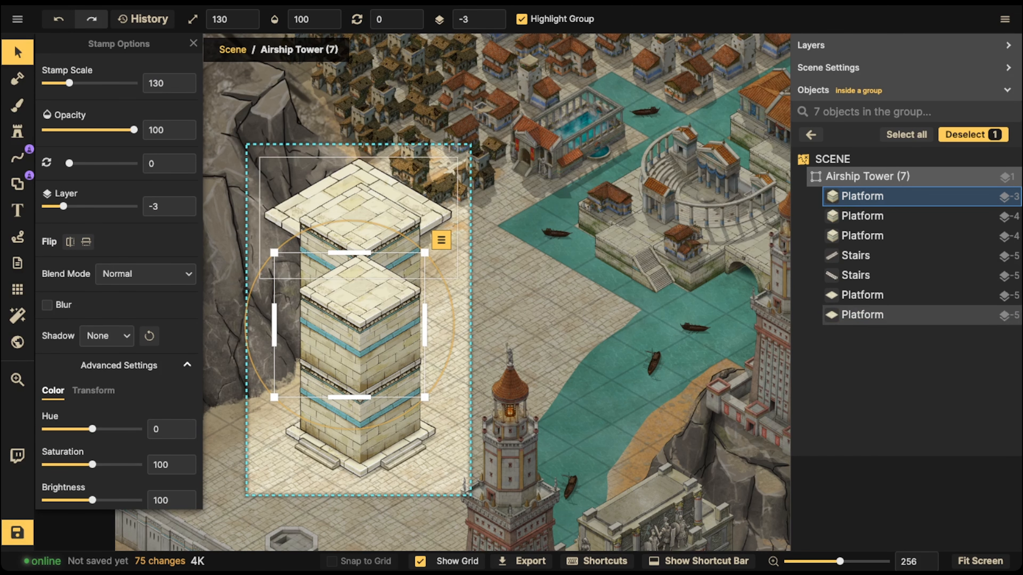
click(886, 316)
click(886, 236)
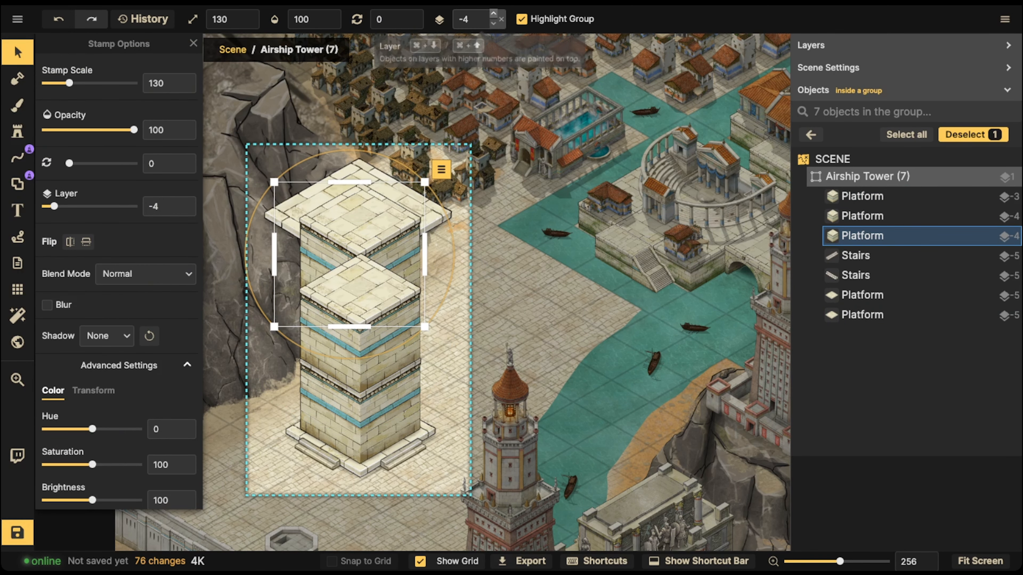
click(493, 15)
click(973, 135)
click(886, 315)
click(356, 229)
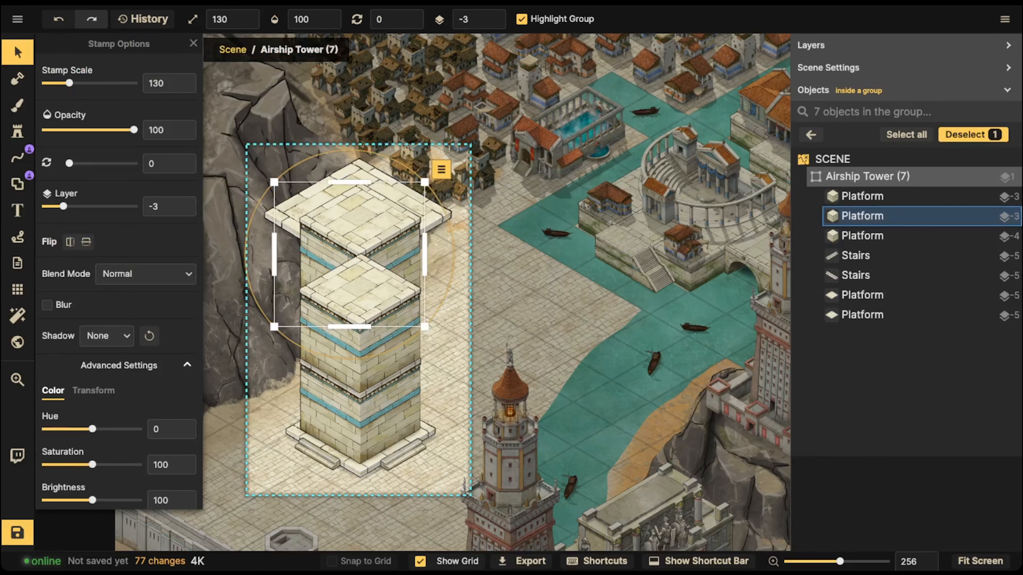
click(493, 15)
click(494, 15)
Raise the wide flat platform on top of the tower to layer 0
click(403, 196)
click(403, 195)
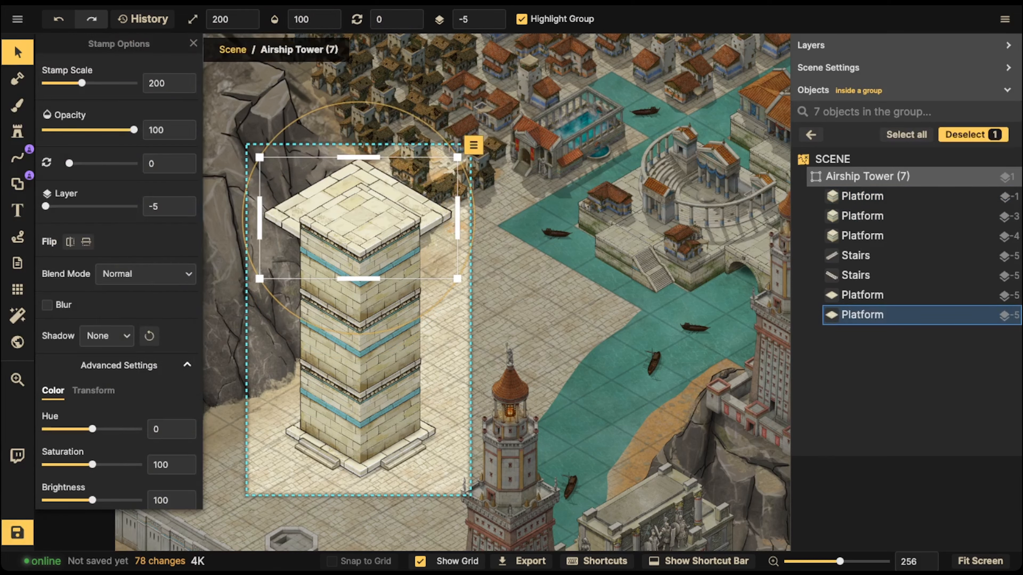
click(493, 15)
click(494, 15)
click(493, 15)
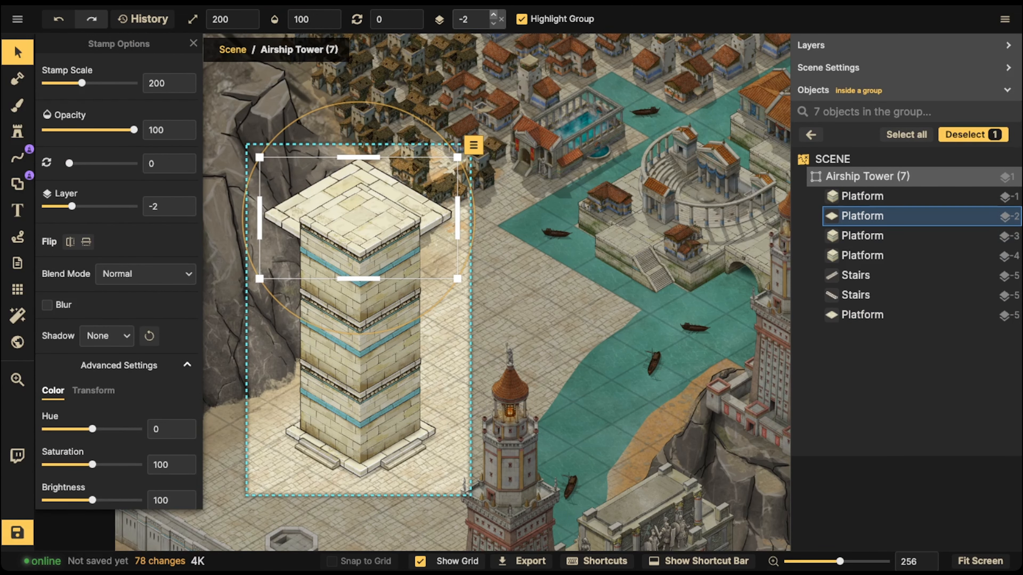
click(494, 15)
Duplicate the tower's middle cube within the group and raise the copy to layer 1
click(356, 349)
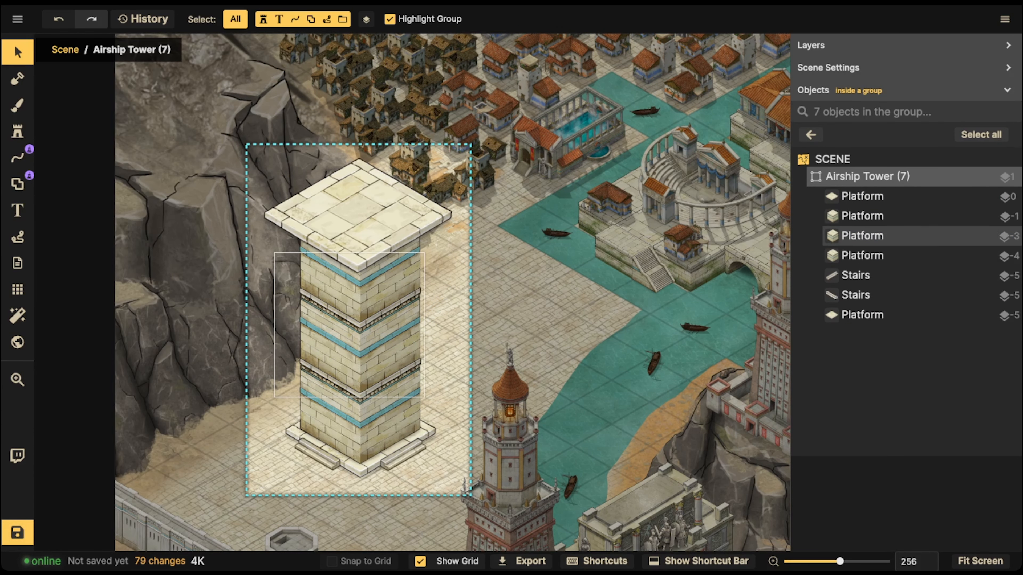
click(356, 348)
key(ctrl+d)
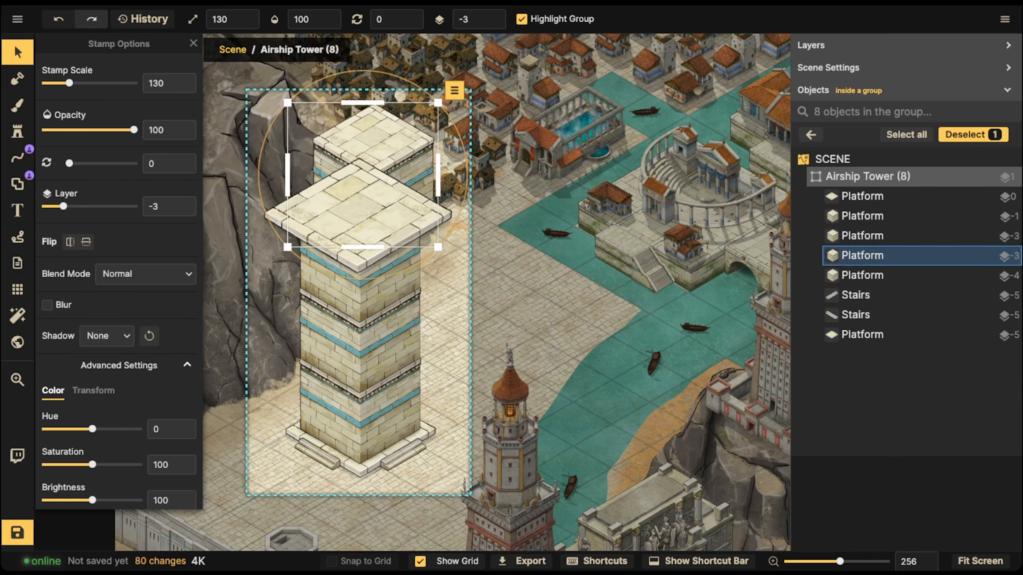
click(493, 15)
click(493, 15)
click(494, 15)
click(493, 16)
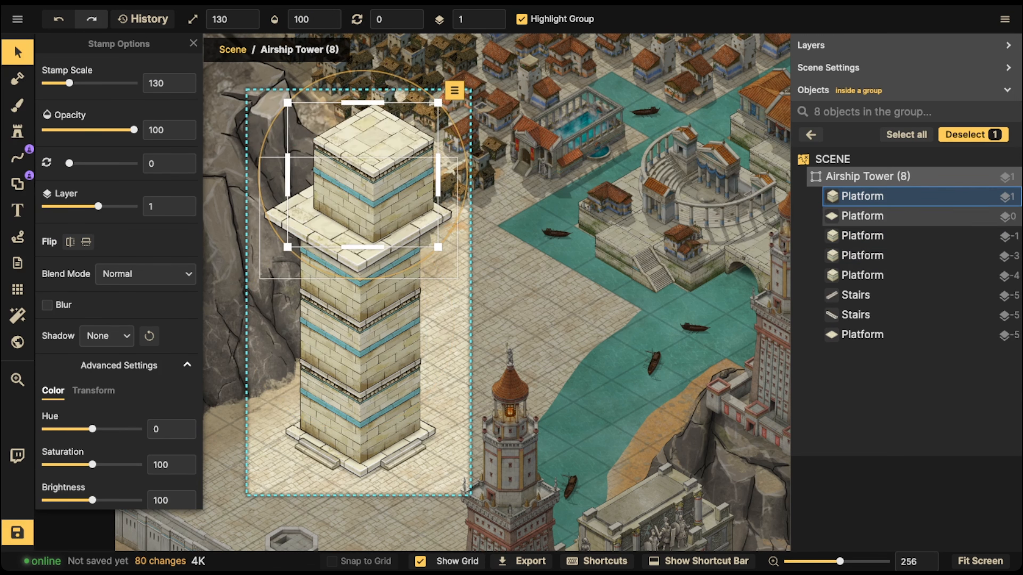
Scale the copied cube to 110 and position it centrally on the tower's wide top platform
drag(373, 177, 357, 303)
scroll(359, 175, down, 2)
key(Left)
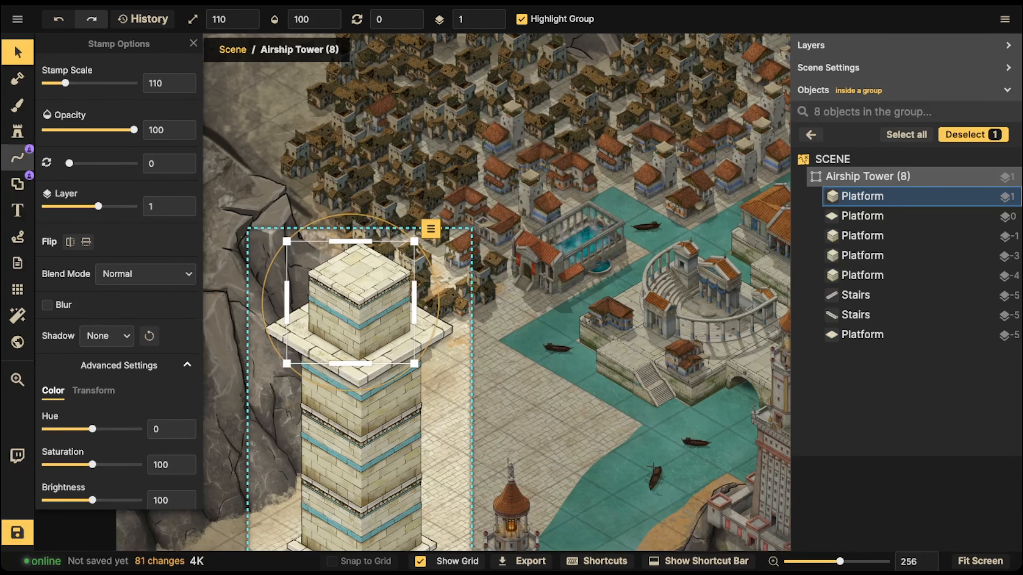
Place the wide Dome stamp from the Classical Empires pack on the uppermost cube at scale 60
click(17, 132)
click(82, 104)
click(388, 343)
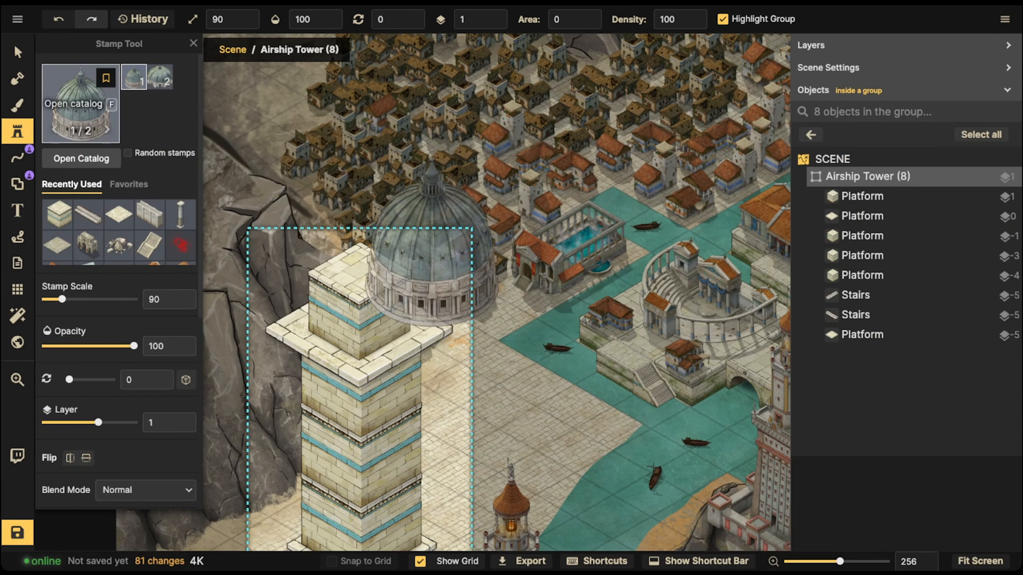
click(80, 103)
click(548, 337)
key(bracketleft)
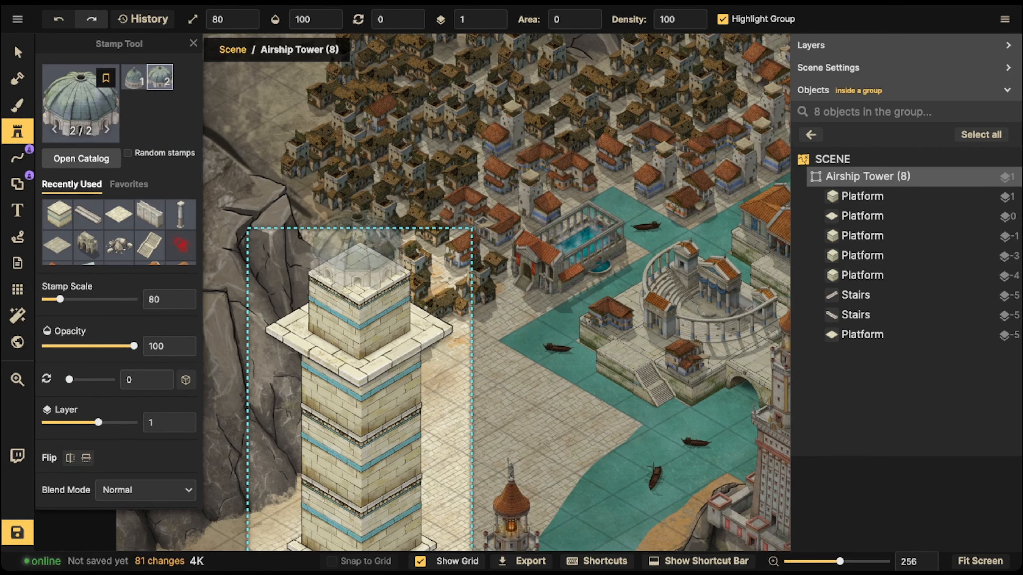
click(357, 259)
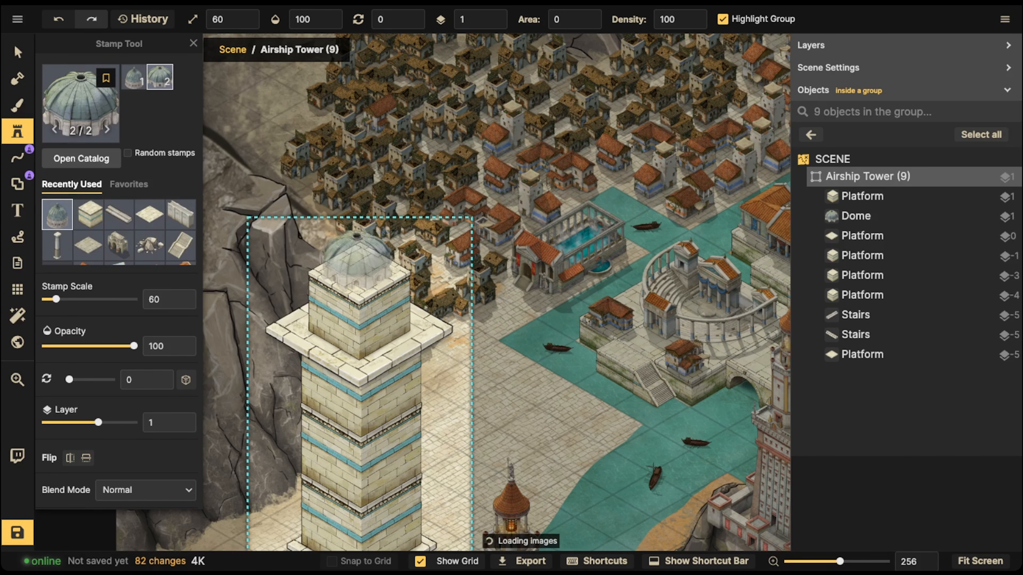
Raise the dome to layer 3 and centre it on the uppermost cube
key(v)
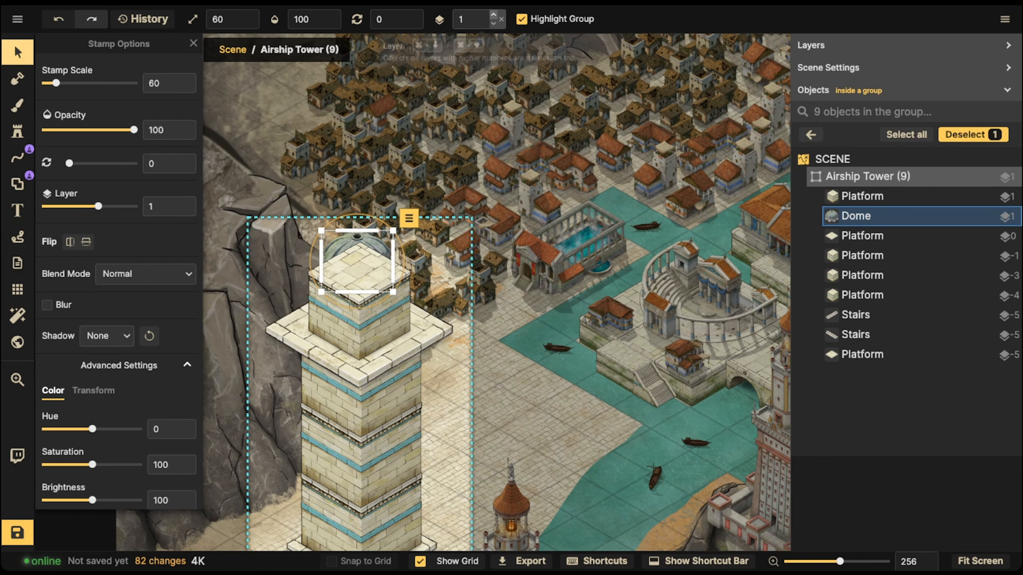
click(493, 15)
click(493, 15)
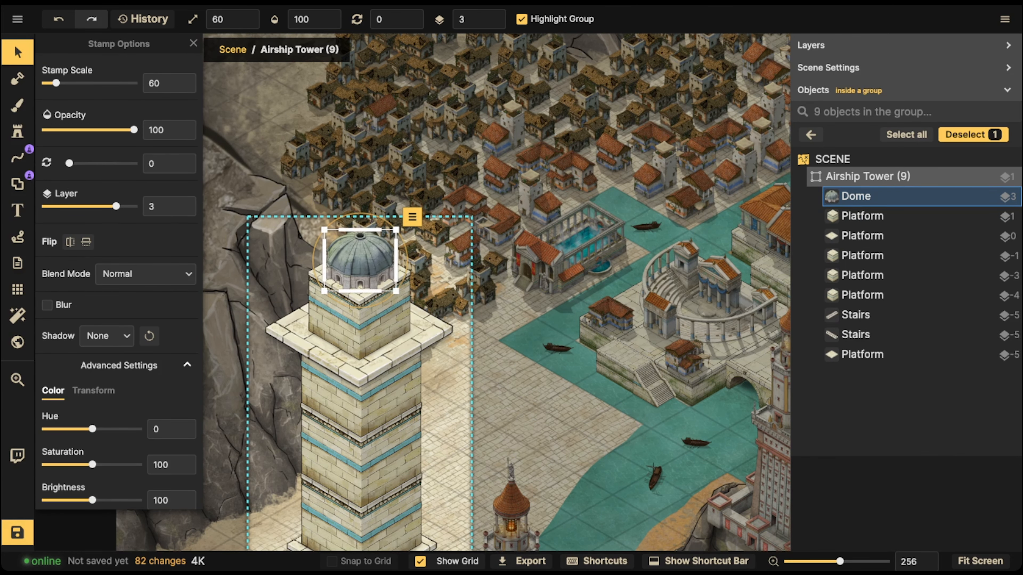
Search the Classical Empires pack for "statue" and place the Merchant Statue above the dome at scale 40
click(18, 132)
click(80, 104)
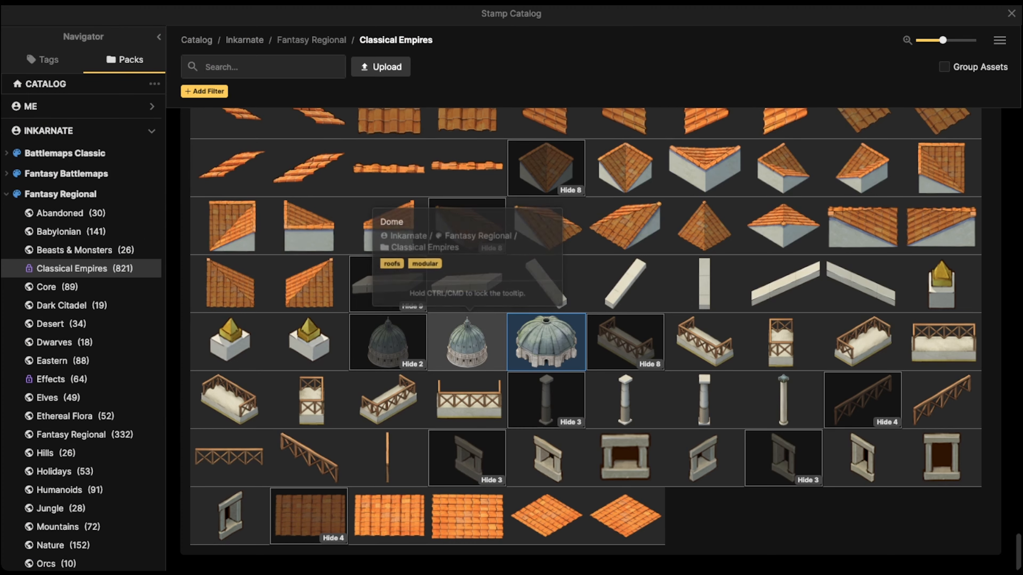
scroll(467, 342, up, 3)
text(statue)
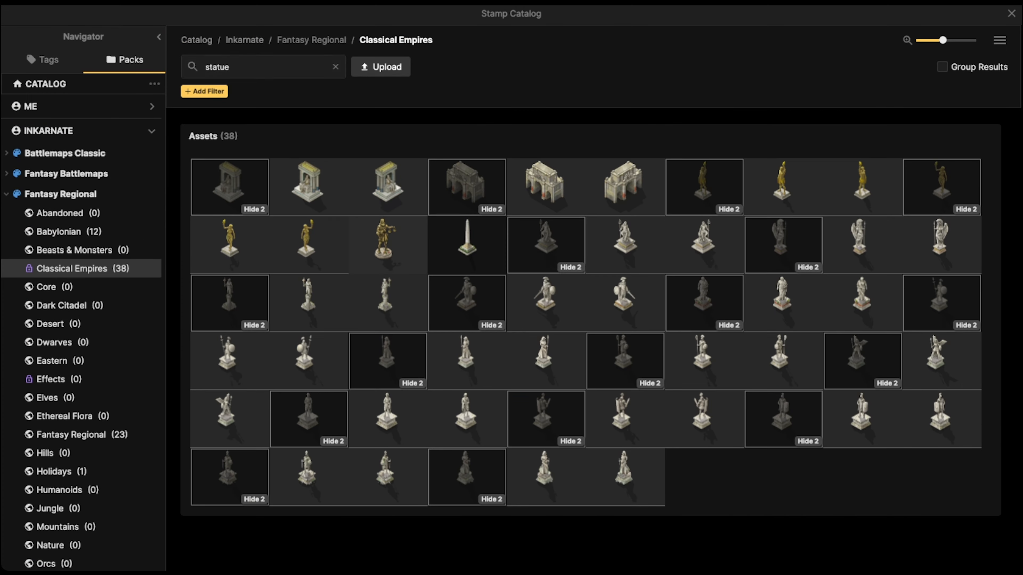
click(385, 240)
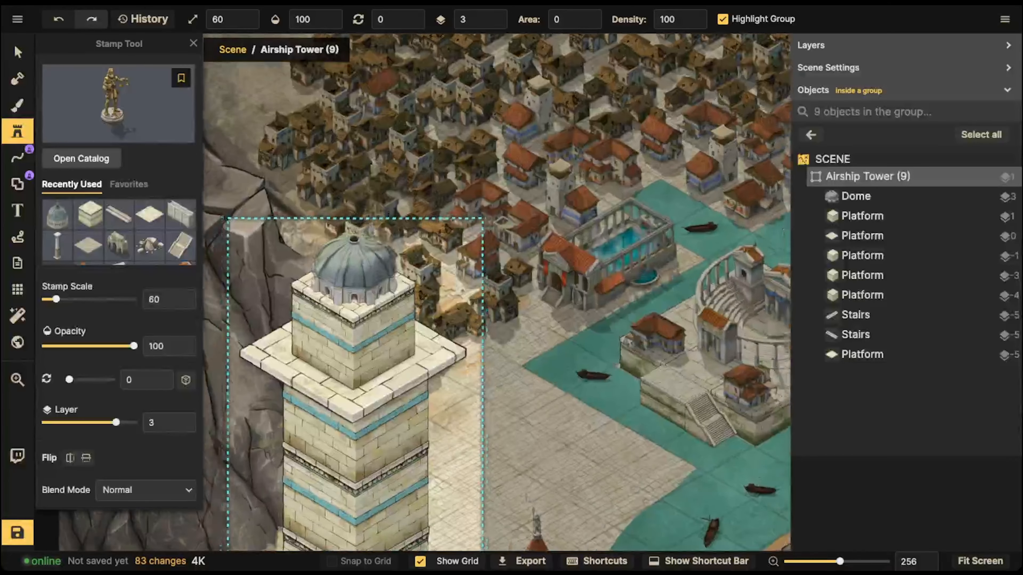
scroll(371, 243, up, 3)
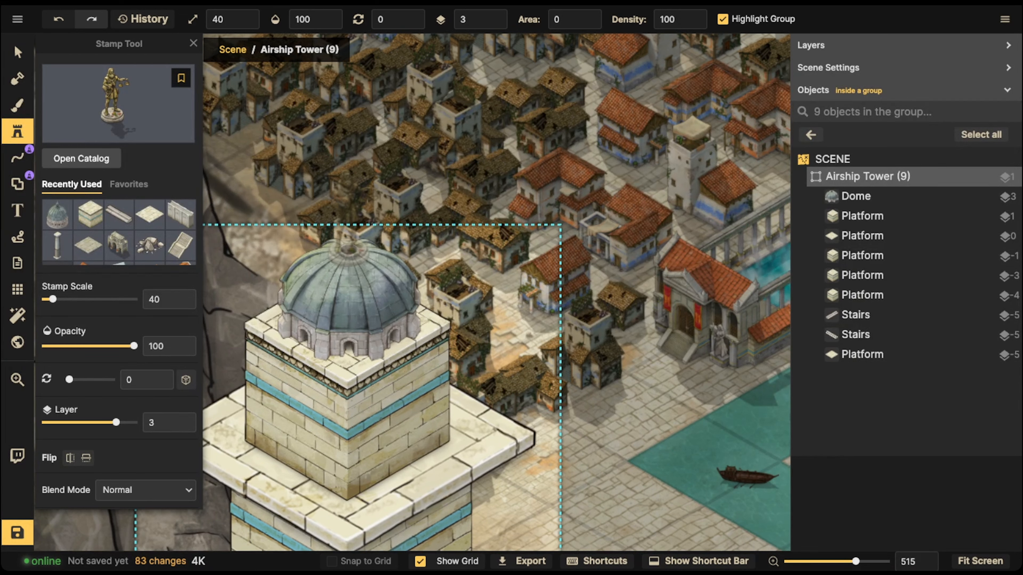
click(362, 230)
Raise the Merchant Statue to layer 5, align it with the dome's peak, and deselect it
click(17, 52)
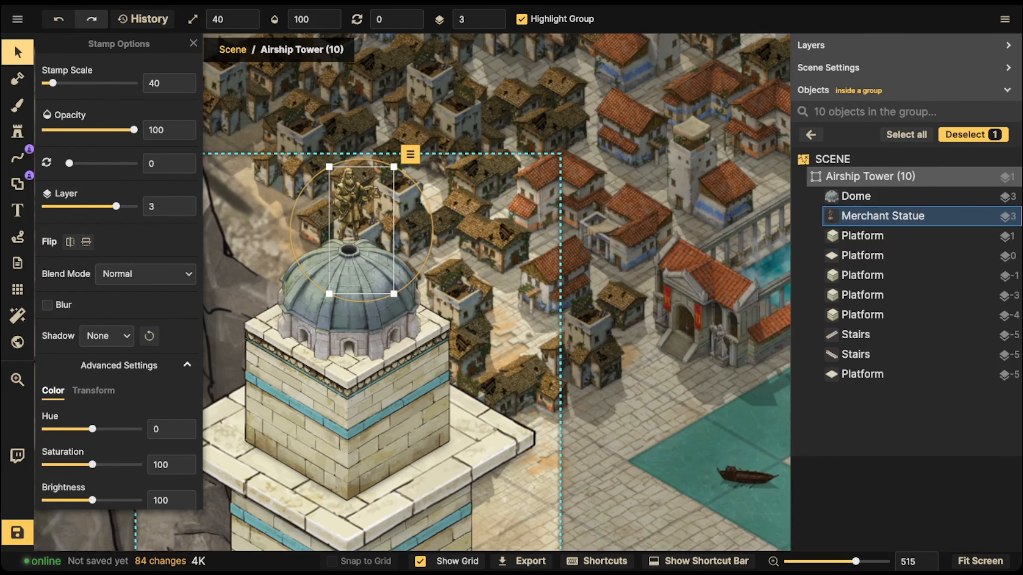
click(493, 15)
drag(354, 219, 352, 220)
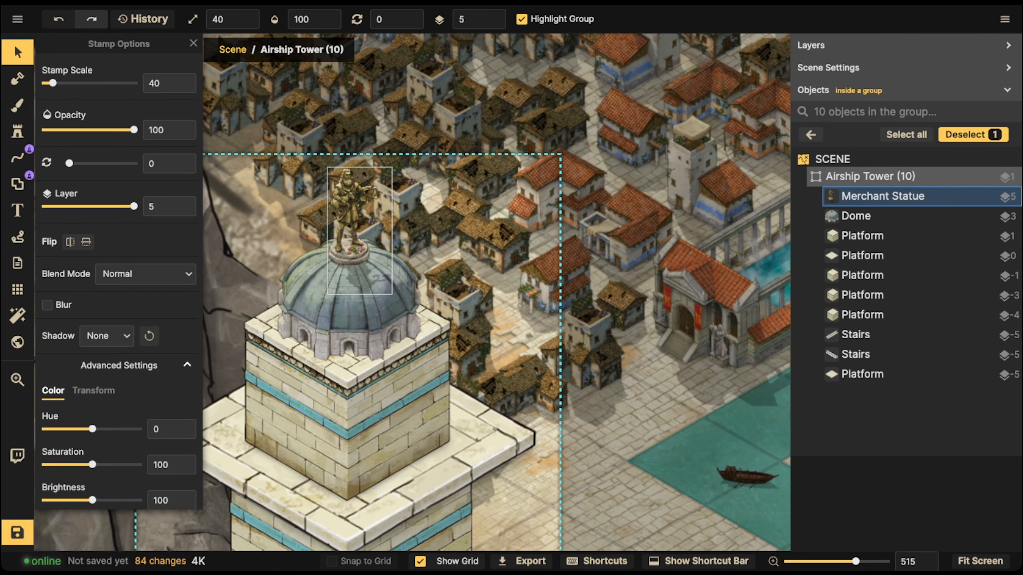
scroll(362, 210, down, 5)
key(Escape)
scroll(350, 262, down, 2)
drag(349, 262, 421, 129)
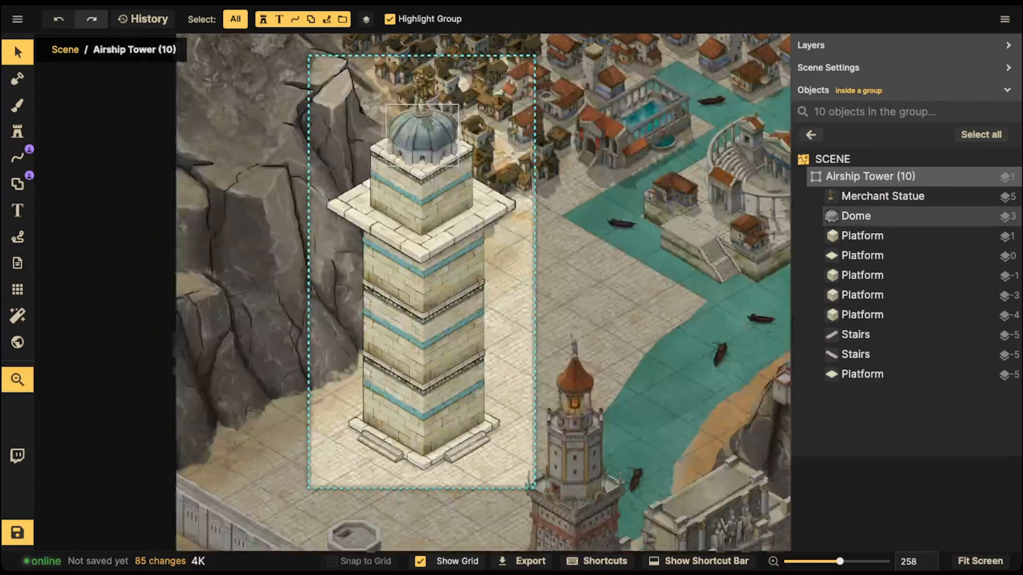
Clear the "statue" search in the stamp catalog and pick the long rectangular Platform stamp from the Classical Empires pack
click(17, 131)
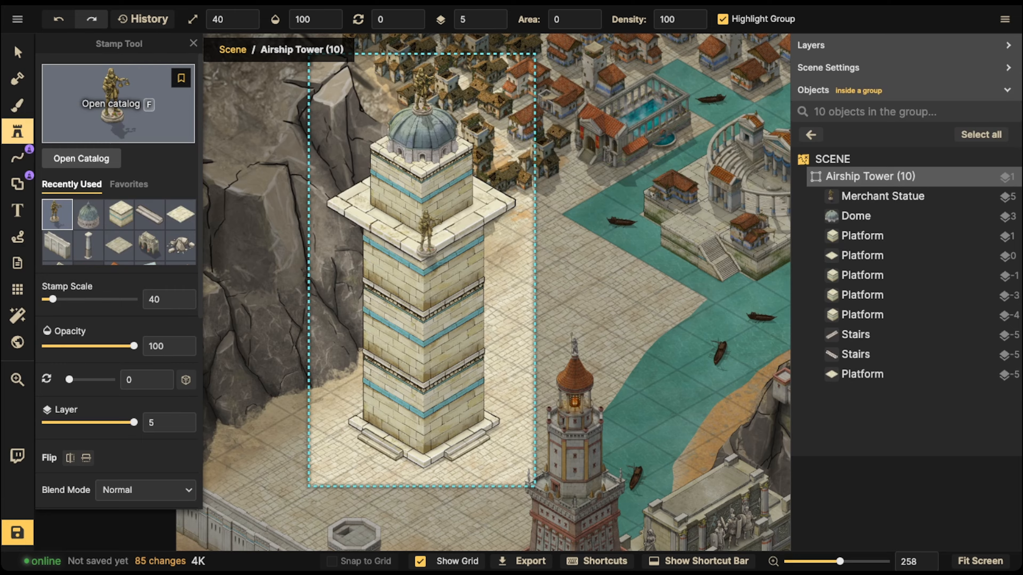
click(113, 103)
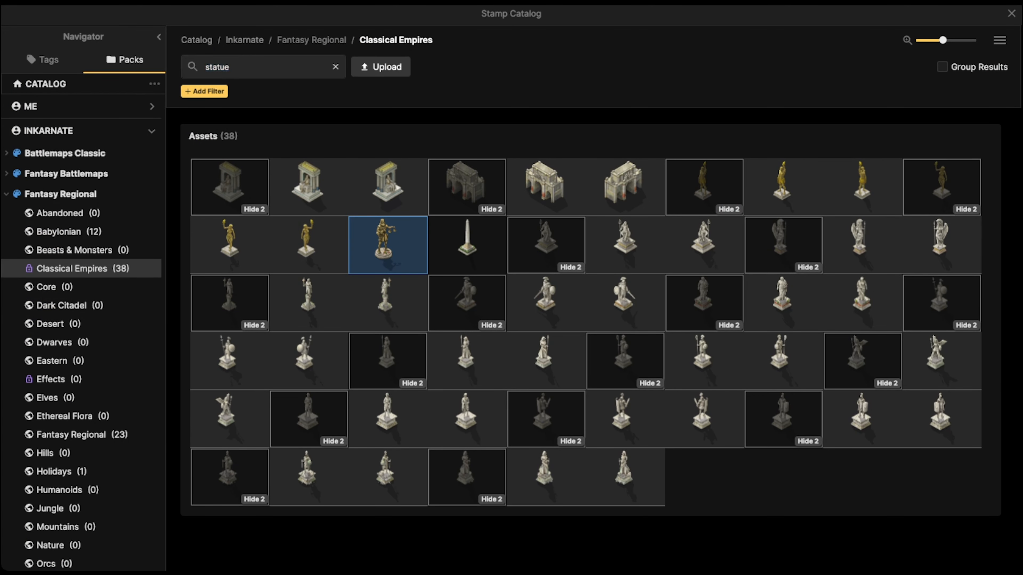
click(336, 67)
scroll(467, 360, down, 3)
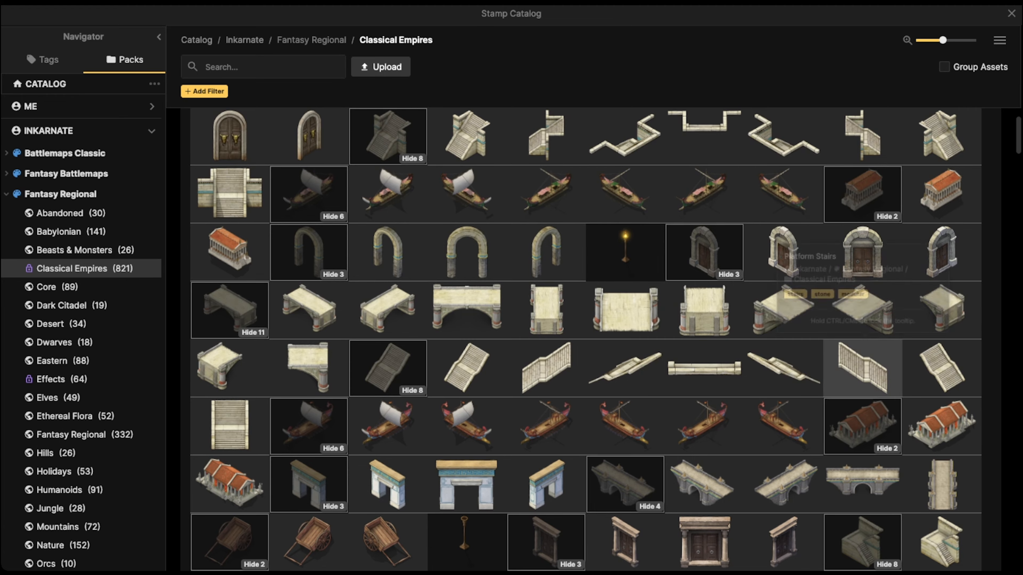
scroll(861, 367, down, 8)
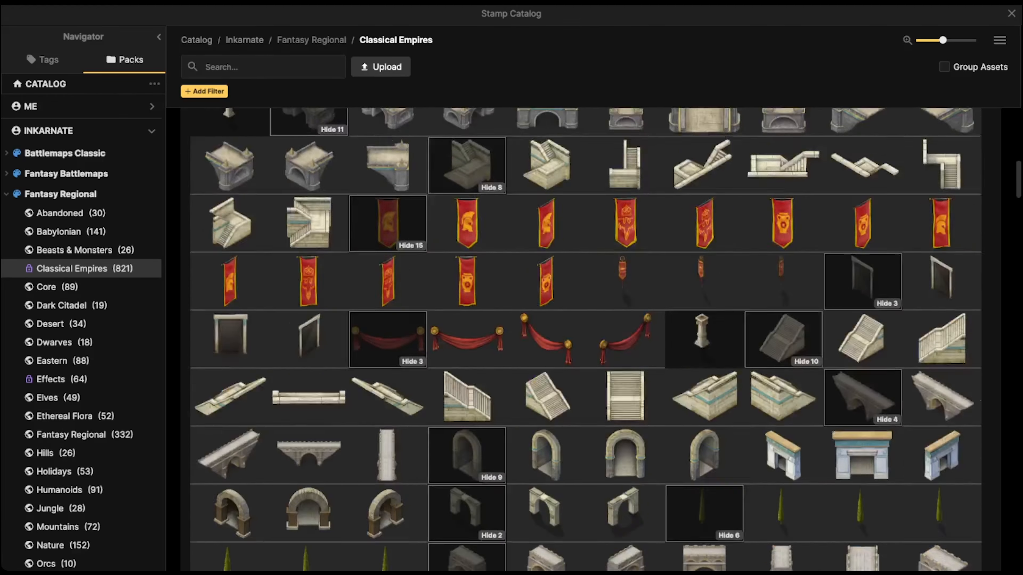
scroll(625, 482, down, 15)
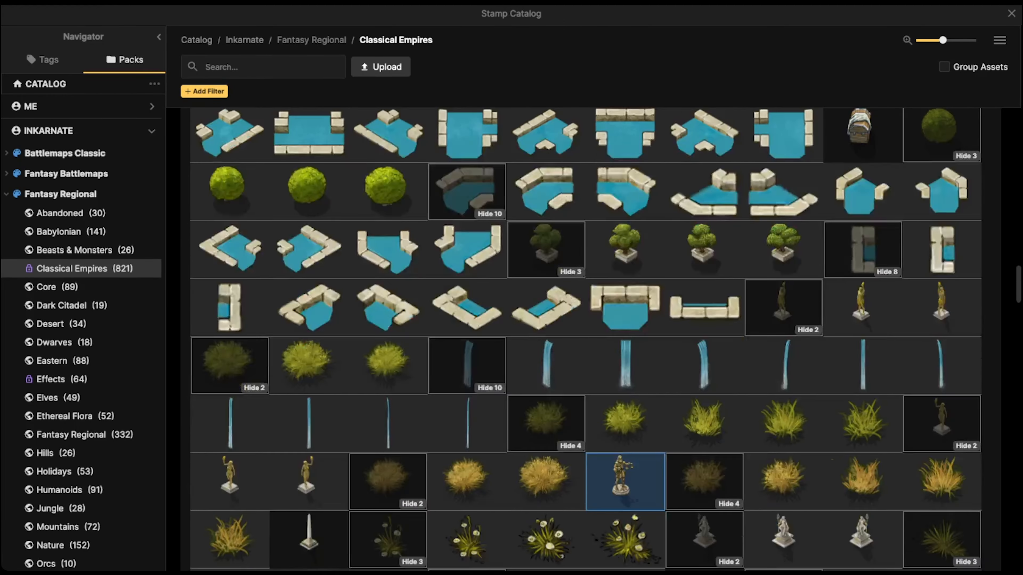
scroll(625, 481, down, 15)
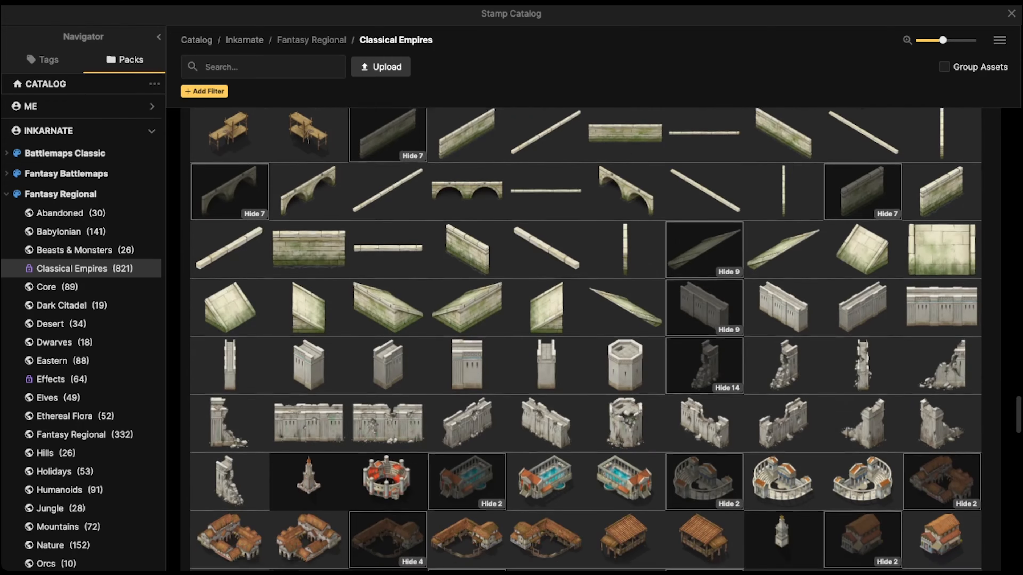
scroll(625, 482, down, 15)
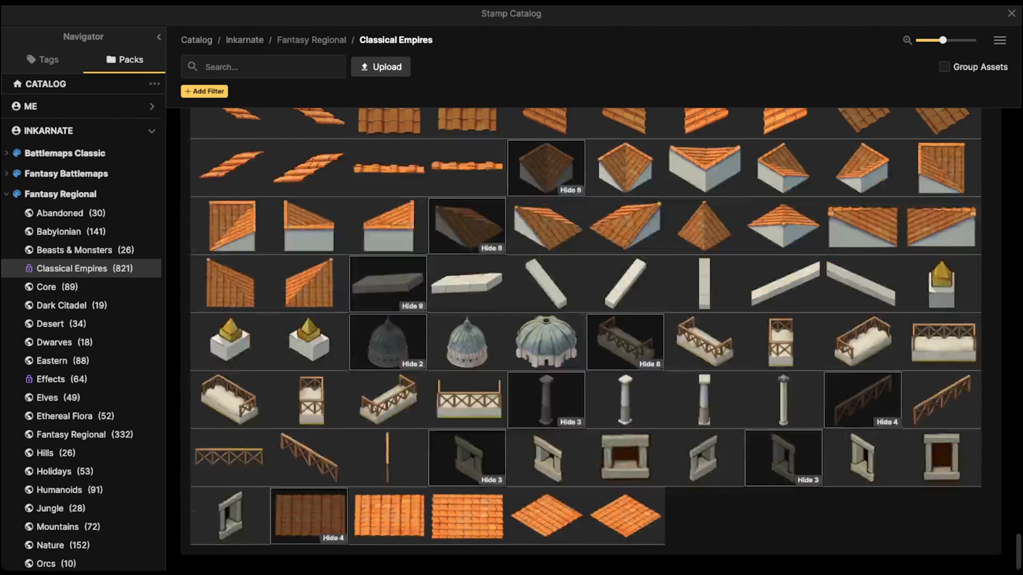
scroll(546, 330, up, 5)
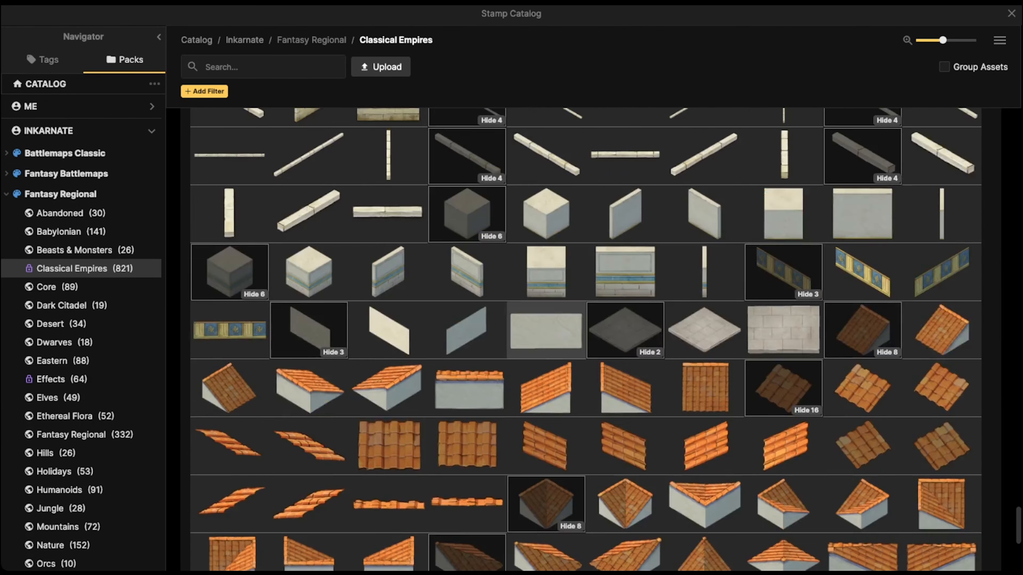
scroll(546, 330, up, 3)
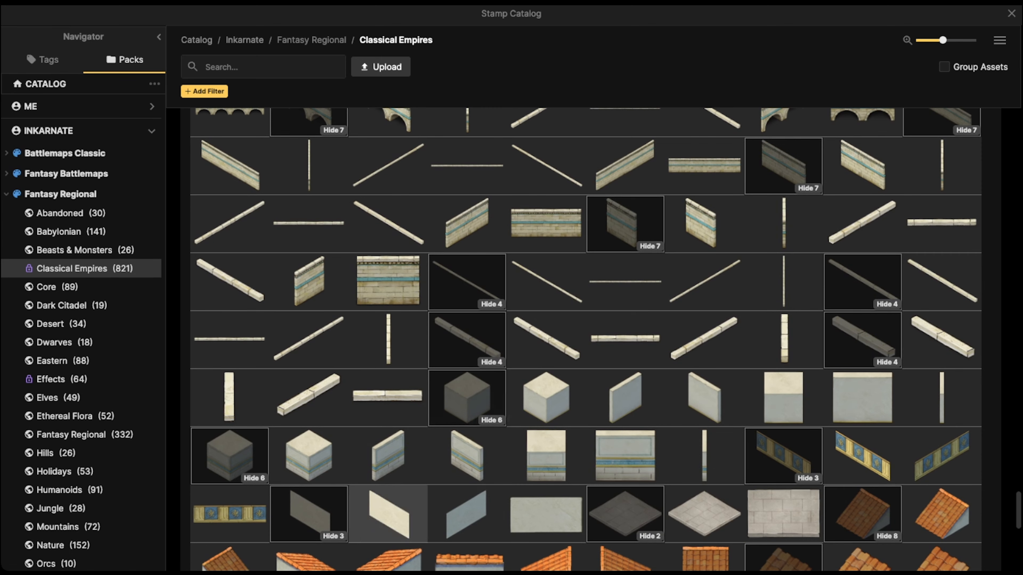
scroll(704, 373, up, 6)
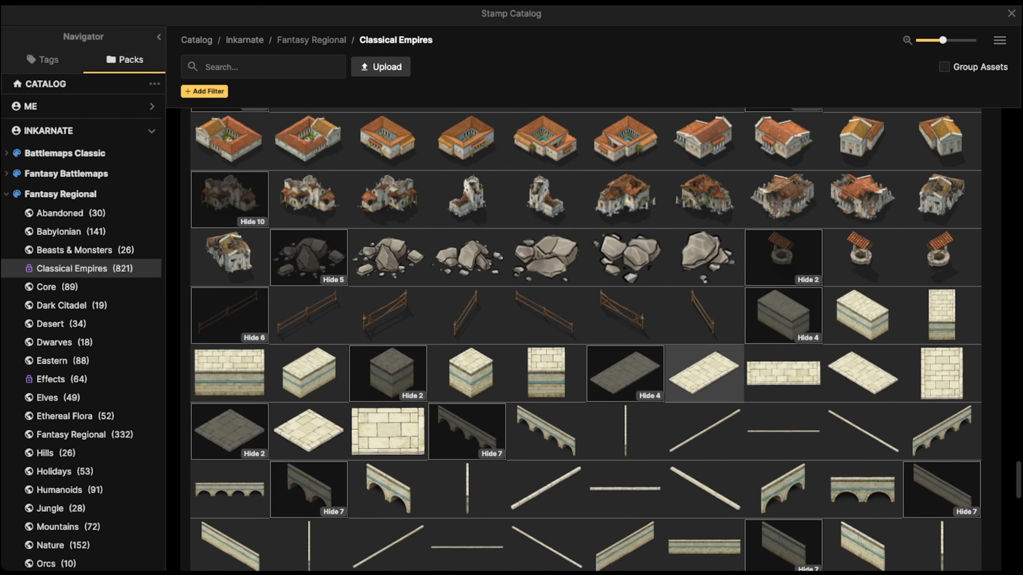
click(704, 373)
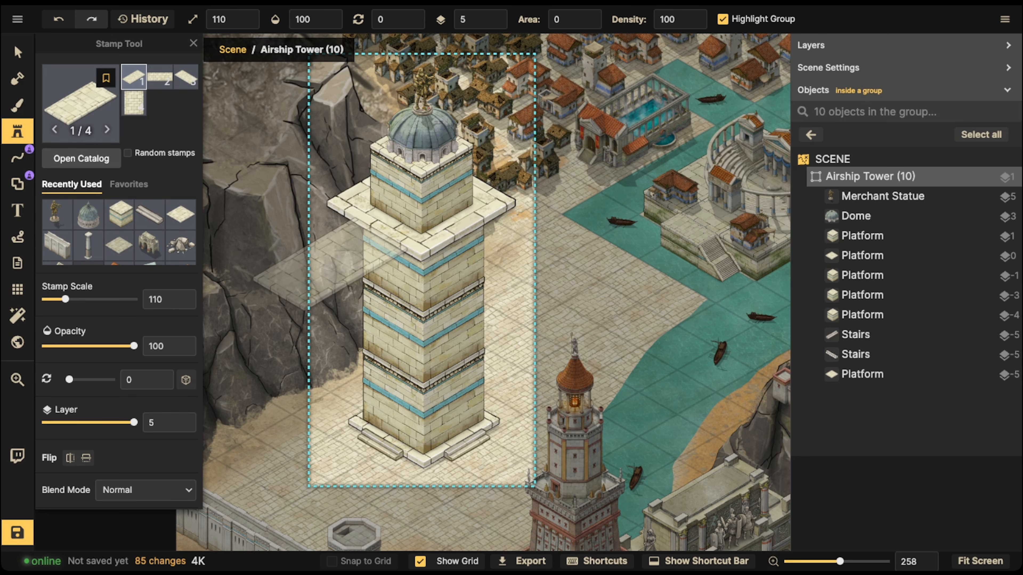
Place a long Platform at scale 110 on the tower's left side and its mirrored variation on the right, below the wide ledge
click(322, 264)
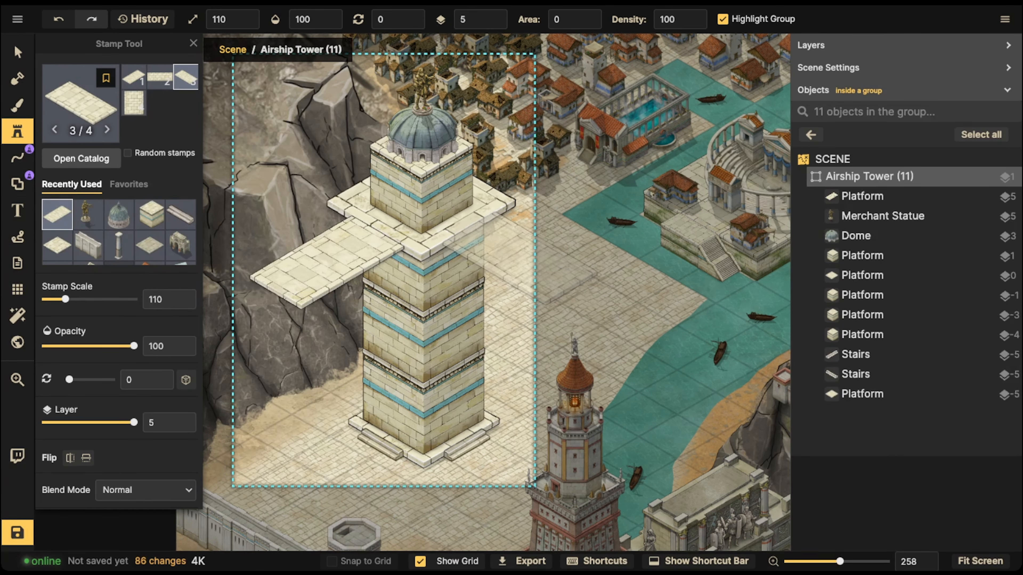
click(520, 259)
key(v)
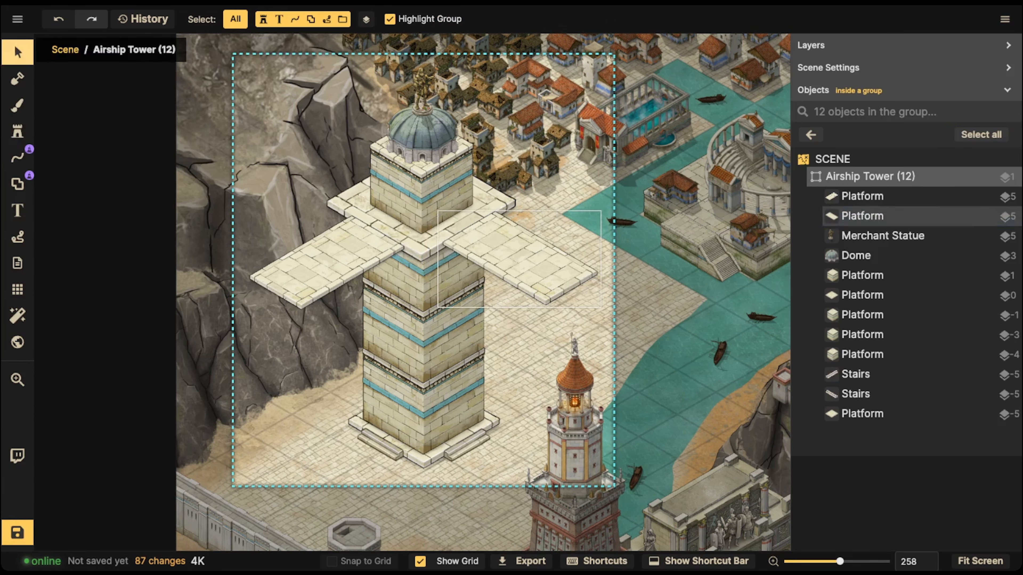
Adjust the left-hand long platform so it joins the tower's wide ledge, and deselect it
click(517, 258)
scroll(518, 258, down, 2)
key(Escape)
scroll(479, 242, down, 3)
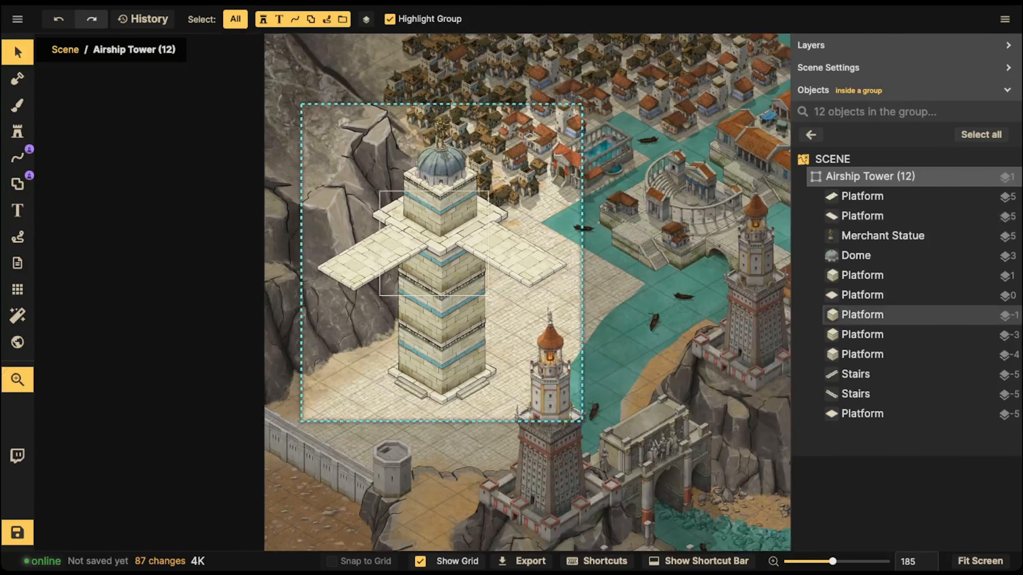
drag(428, 255, 409, 246)
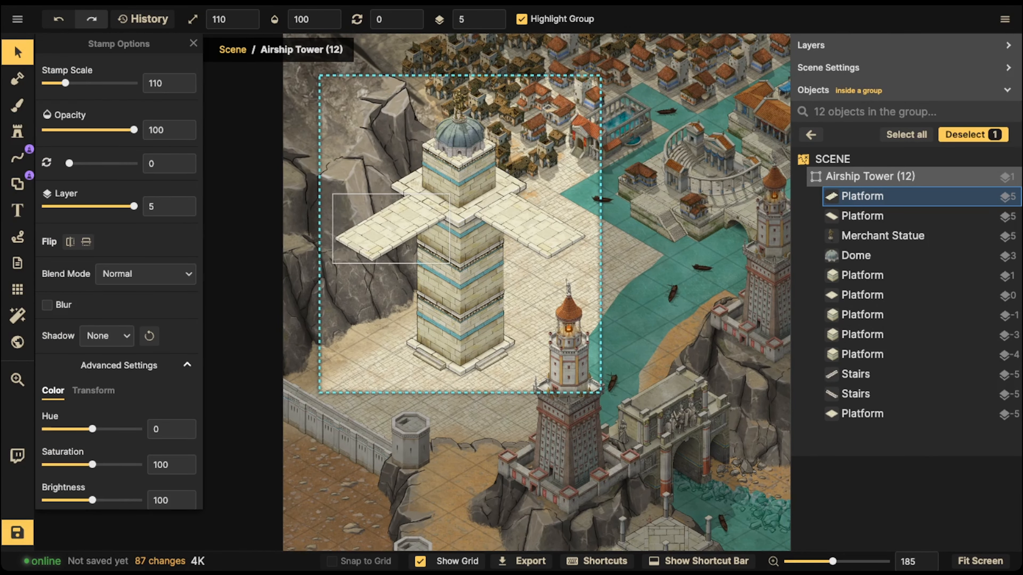
key(Escape)
scroll(427, 315, down, 2)
scroll(414, 180, up, 5)
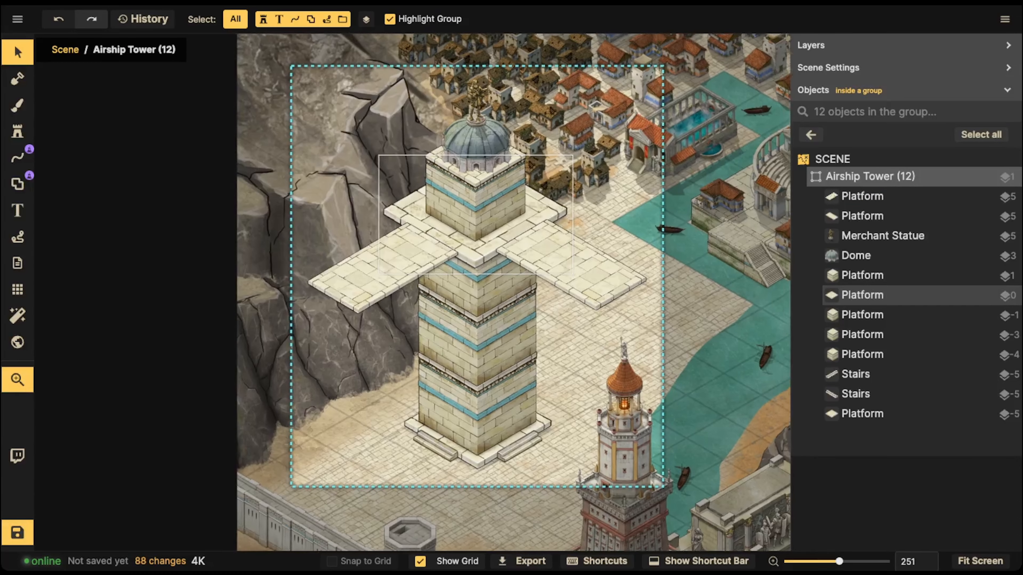
drag(464, 258, 469, 253)
click(397, 260)
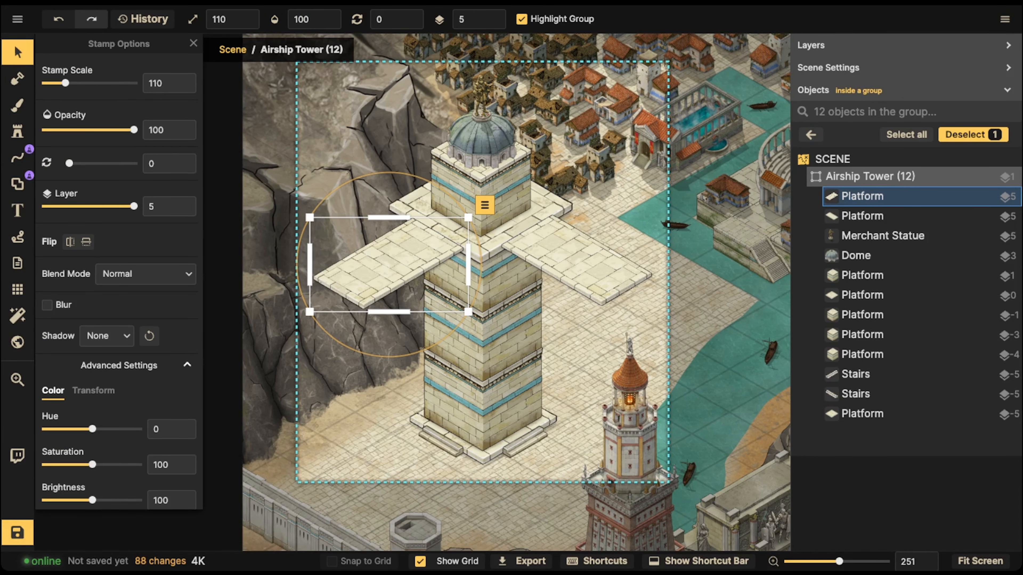
click(396, 260)
Pick the Roof Decoration stamp from the Classical Empires pack and place its first variation at scale 170 beside the tower under the right-hand platform
click(17, 132)
click(80, 99)
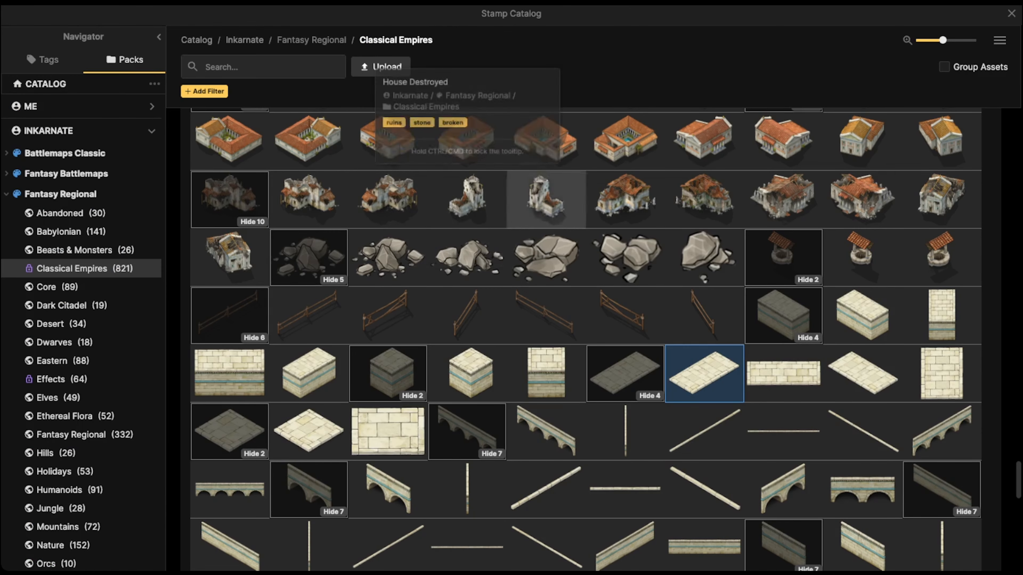
scroll(625, 399, down, 15)
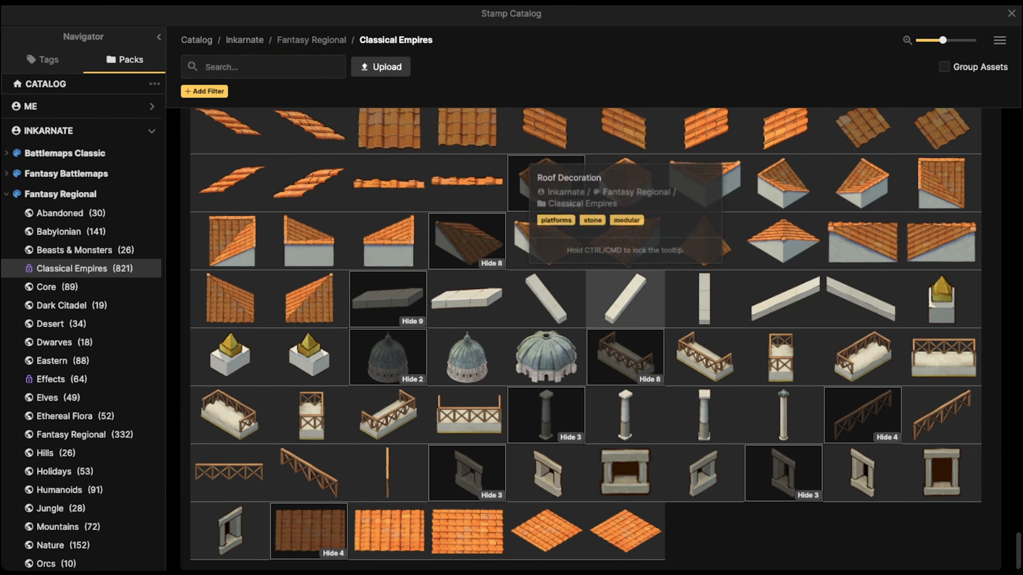
click(625, 298)
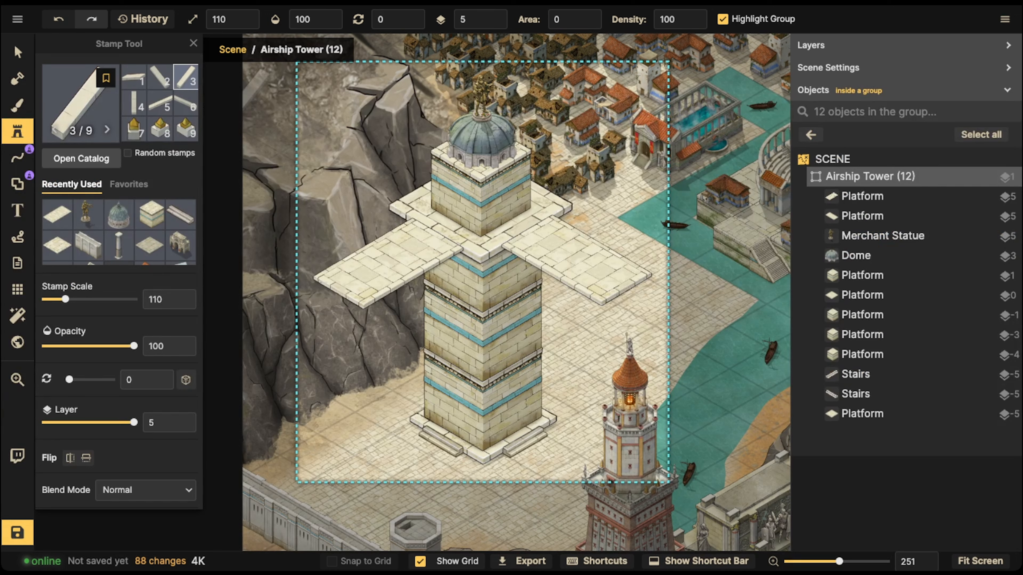
key(5)
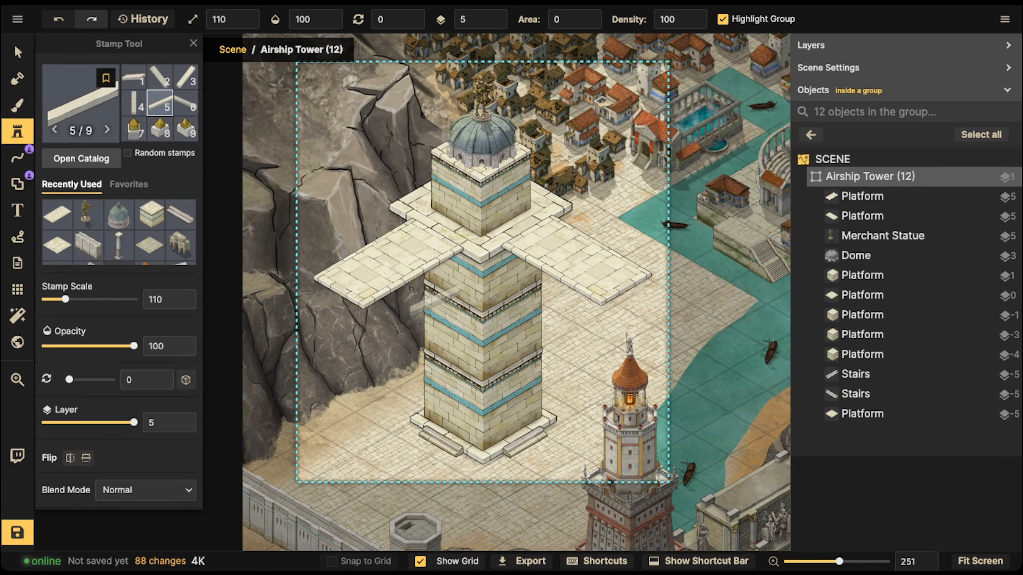
key(2)
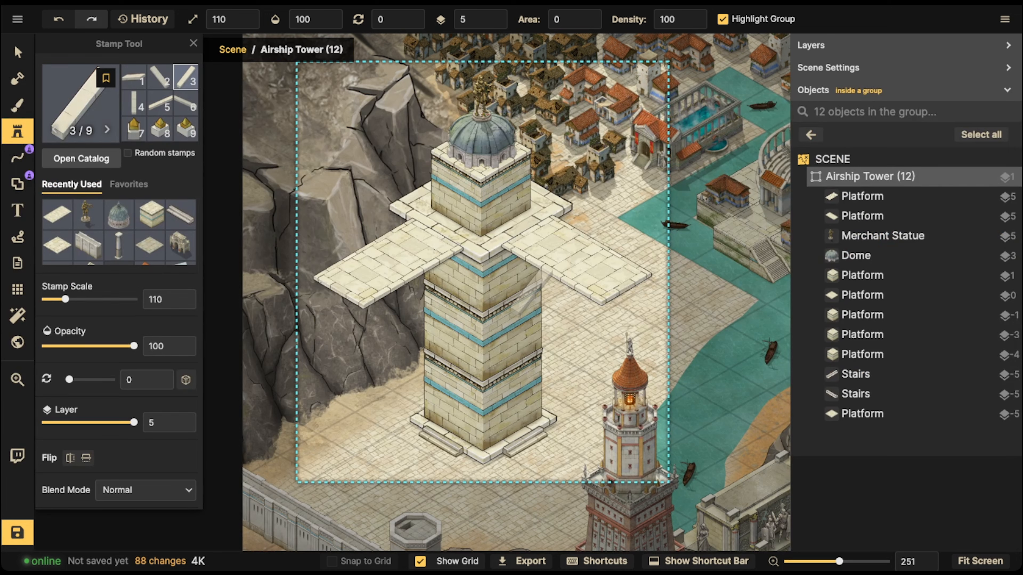
key(1)
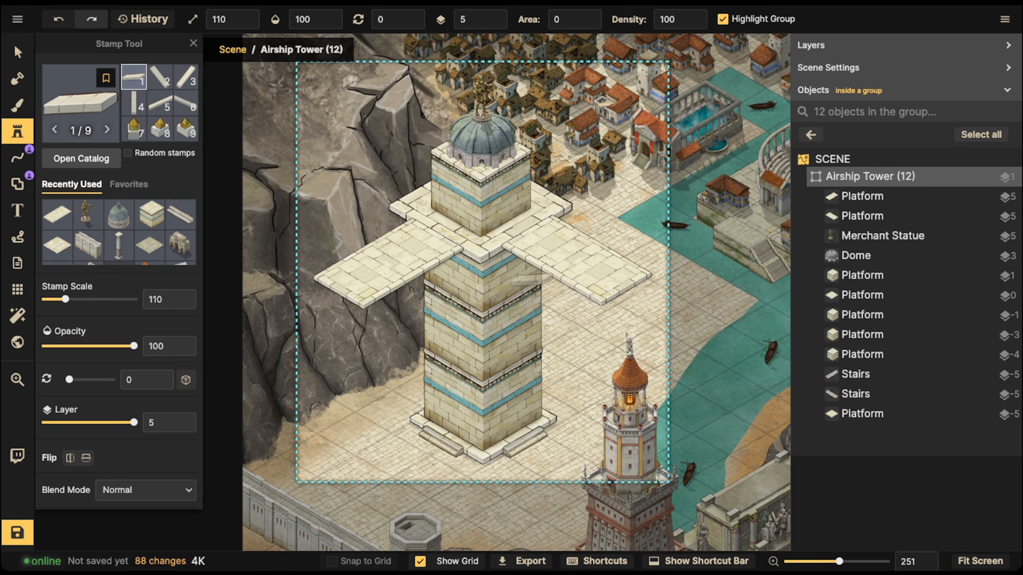
click(431, 242)
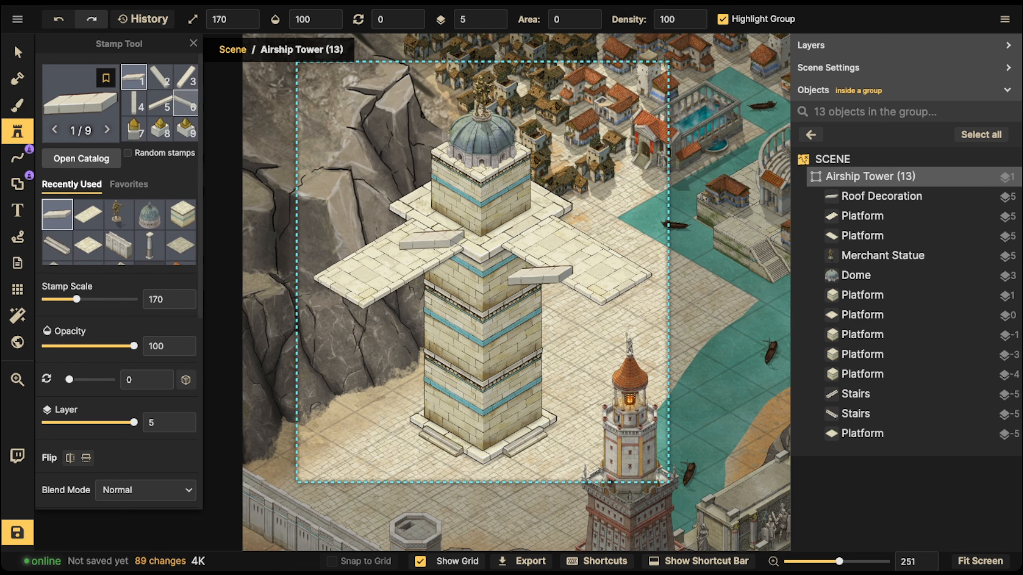
Tuck the roof decoration beneath the right-hand platform on layer 3, with rotation 4 and brightness 71
click(17, 19)
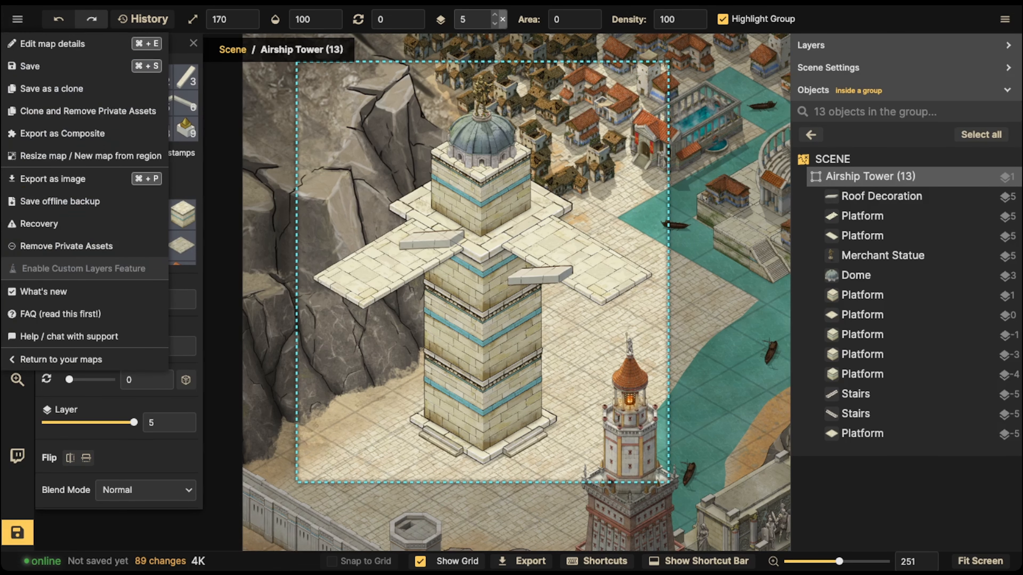
click(495, 23)
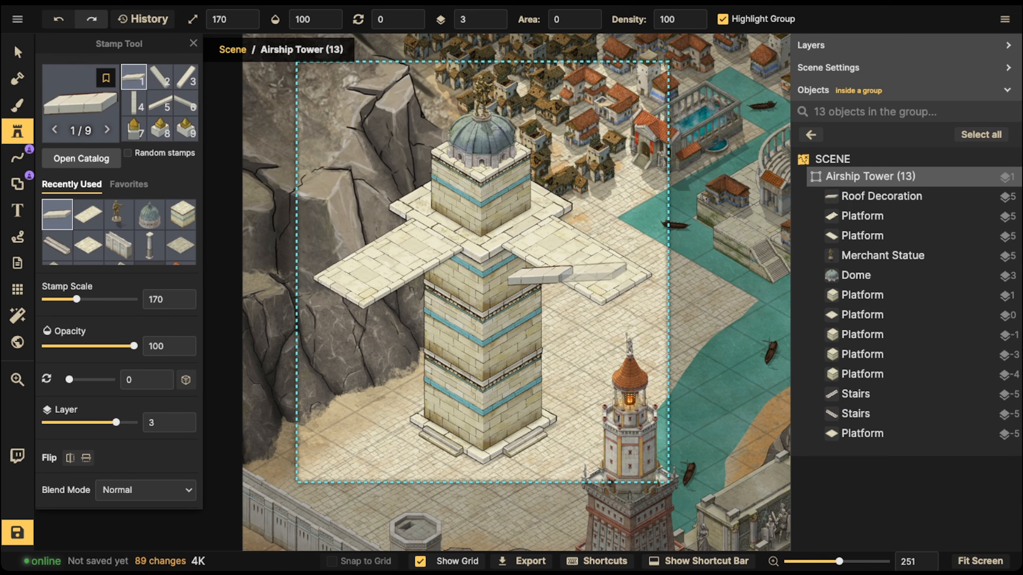
click(17, 52)
click(562, 262)
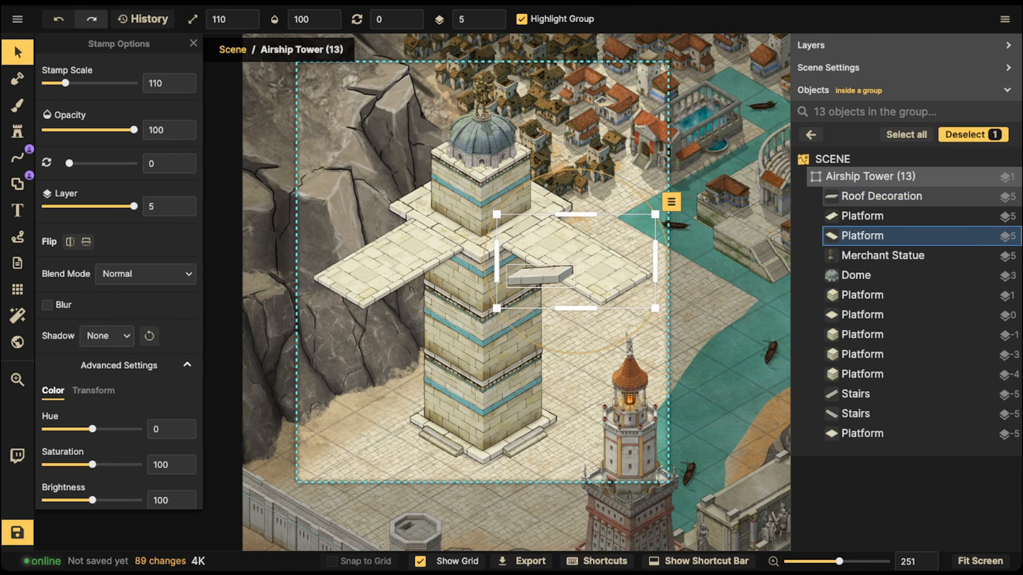
click(541, 276)
click(494, 23)
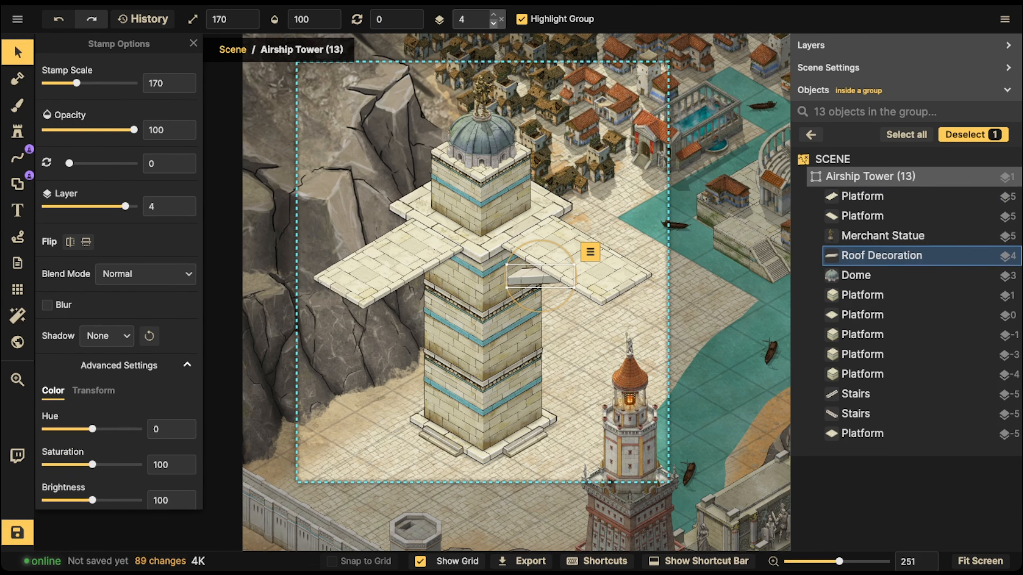
click(494, 24)
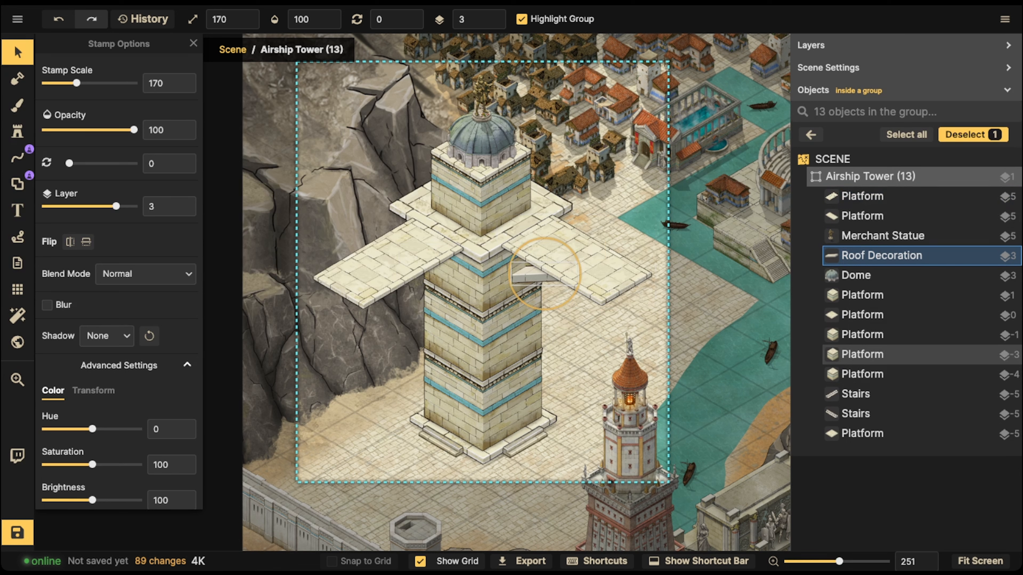
drag(521, 301, 518, 299)
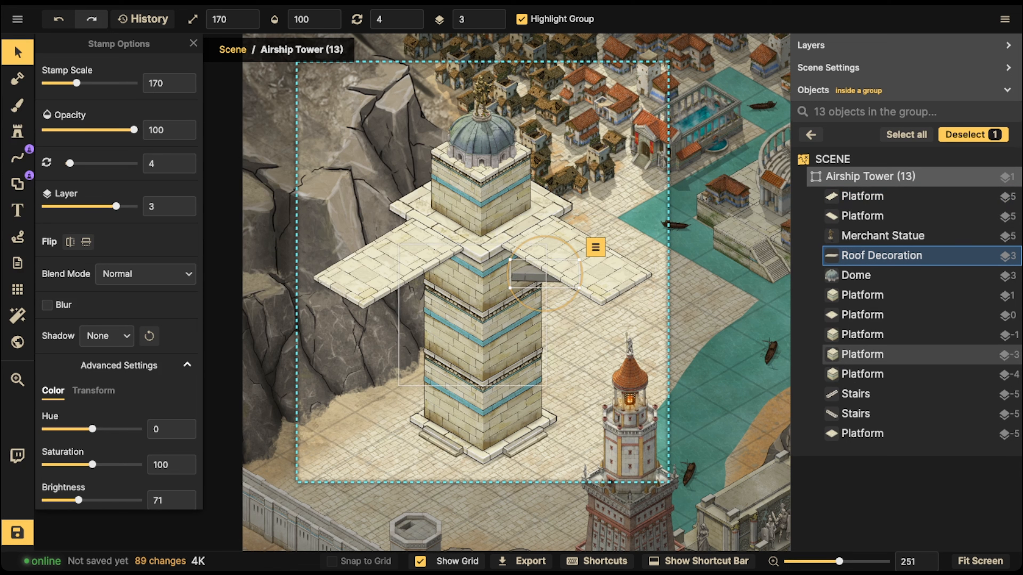
Duplicate the darkened roof decoration, flip the copy horizontally, and position the pair as supports, one under each long platform
key(ctrl+v)
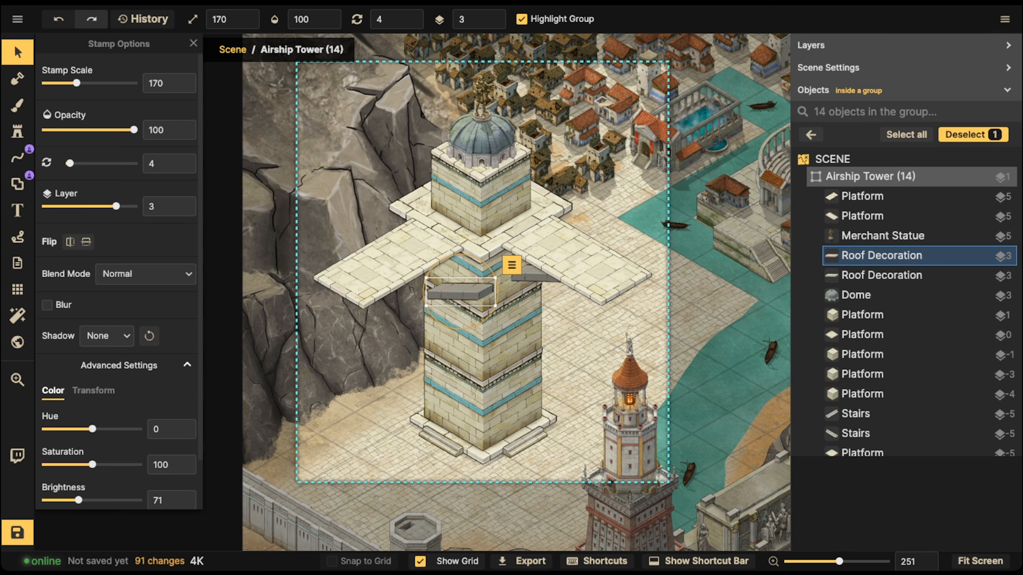
click(70, 243)
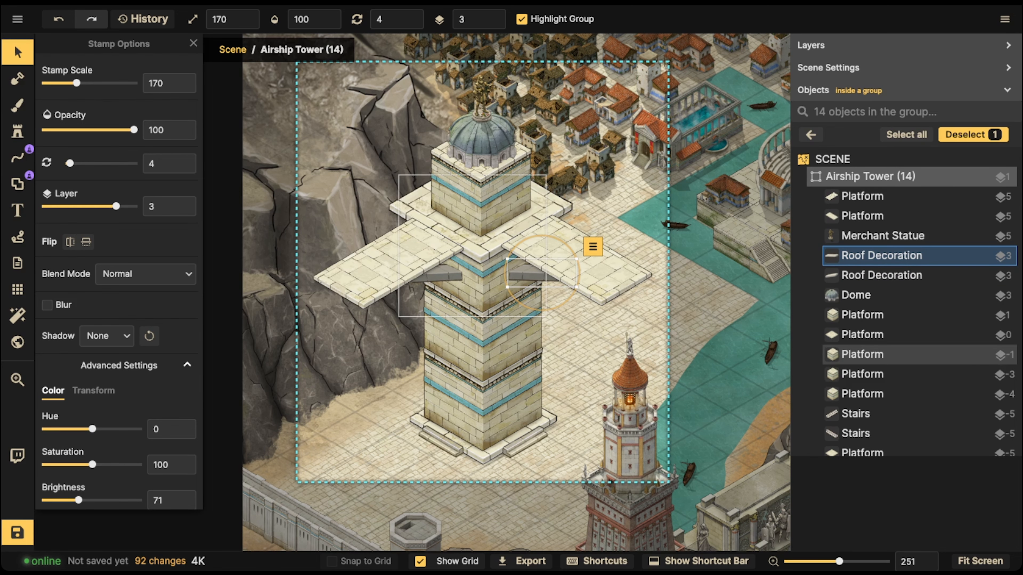
click(541, 272)
Pick the third Railing variation from the Classical Empires pack, place it at scale 170 on the right-hand long platform, and set it to layer 5
click(17, 131)
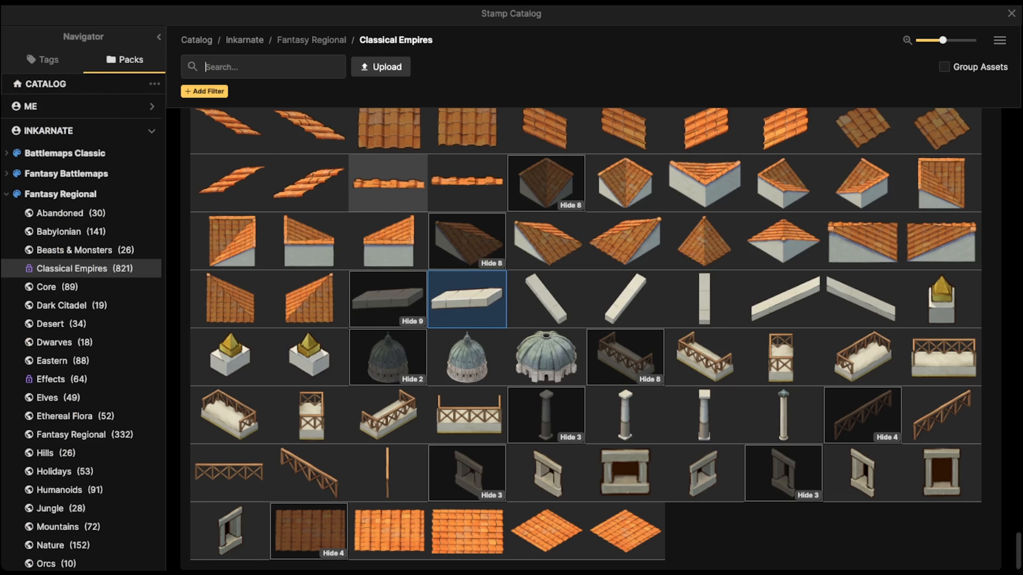
click(61, 152)
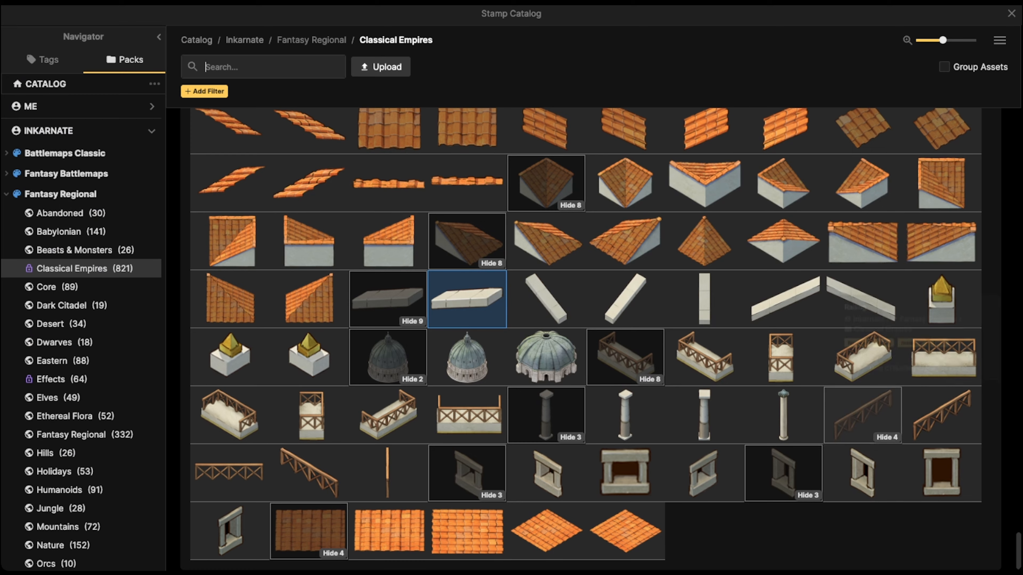
click(308, 473)
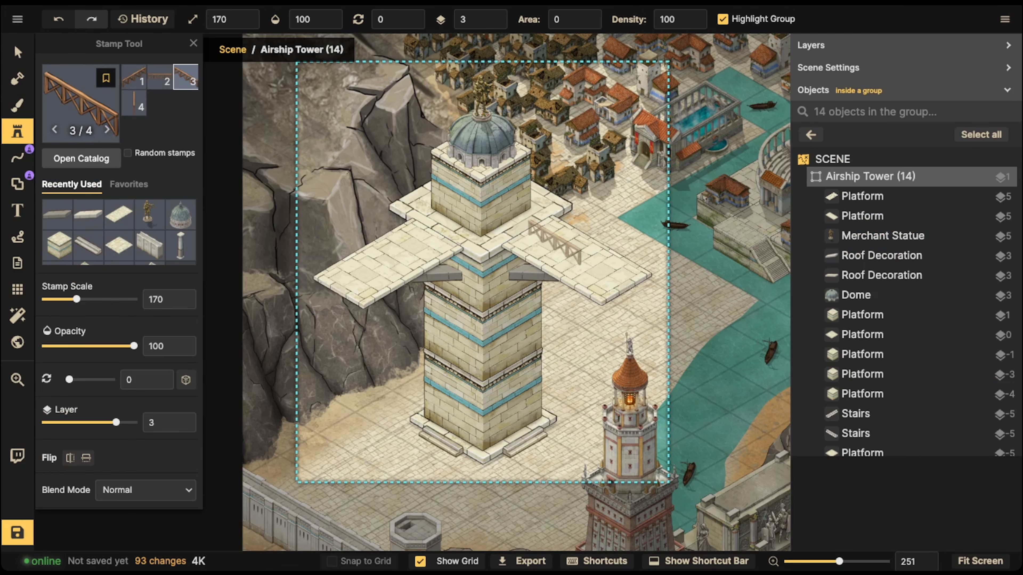
click(556, 238)
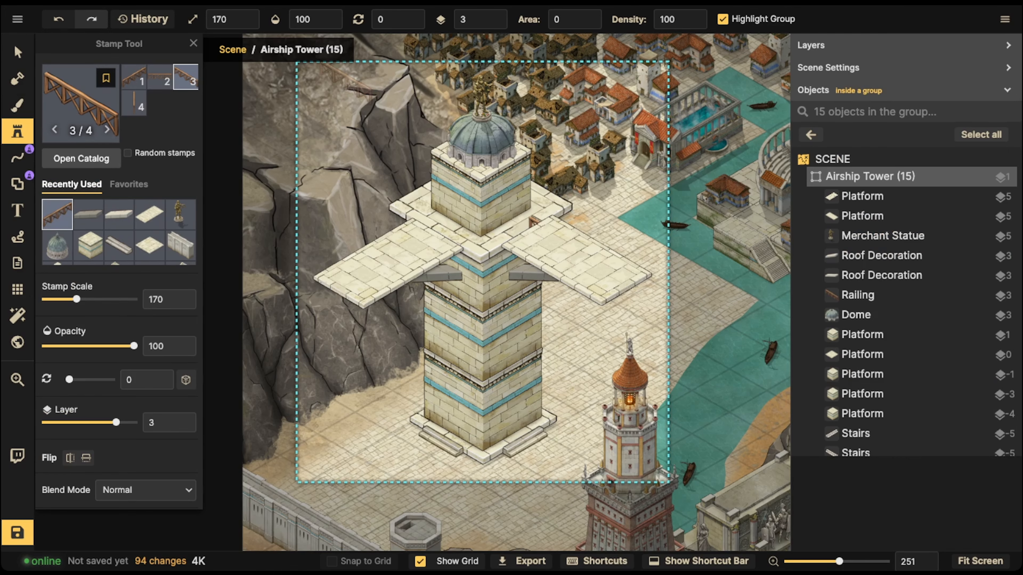
click(18, 52)
click(480, 19)
text(5)
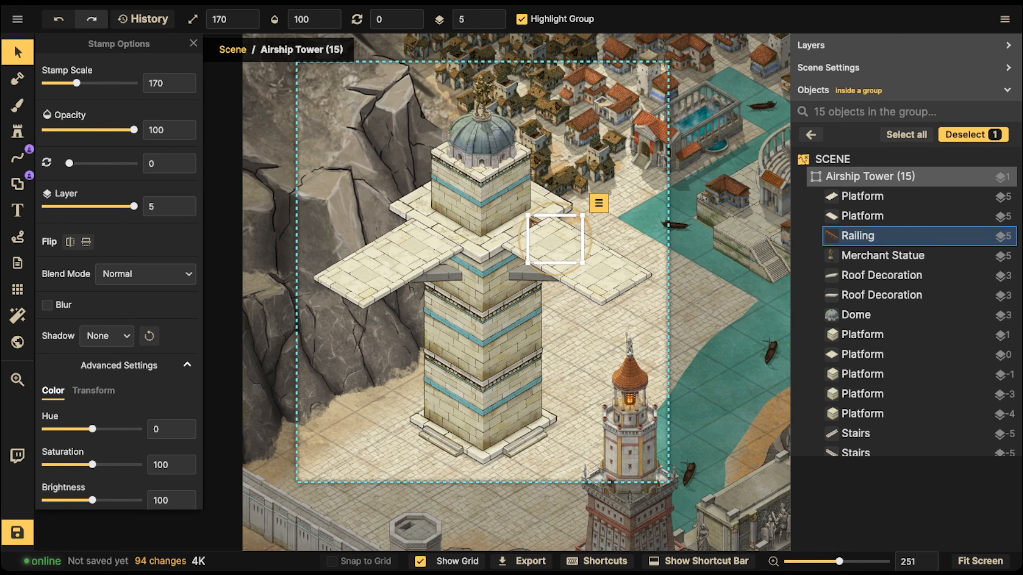
Lower both long platforms to layer 4
key(Escape)
click(862, 217)
click(493, 24)
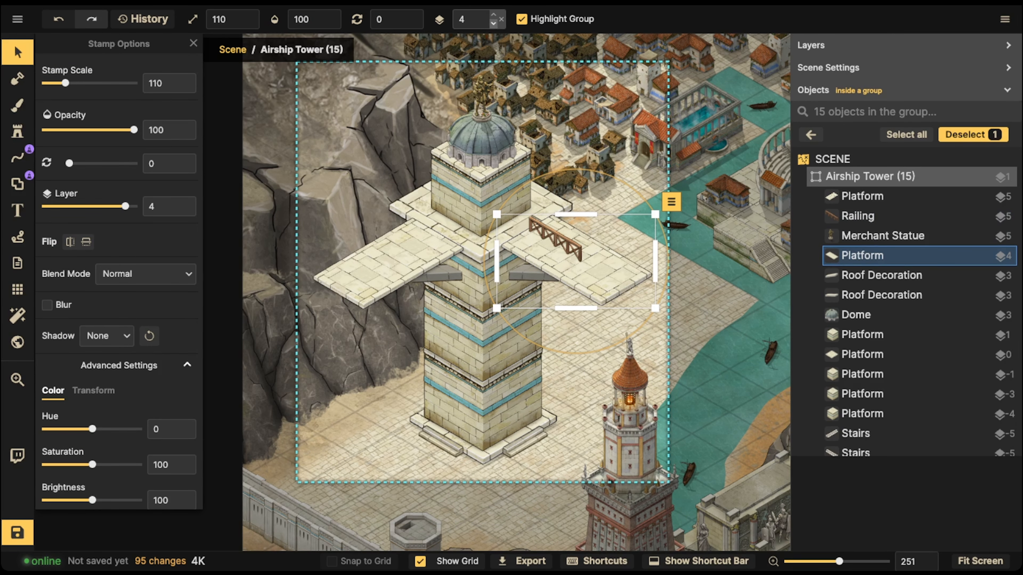
click(407, 252)
click(494, 24)
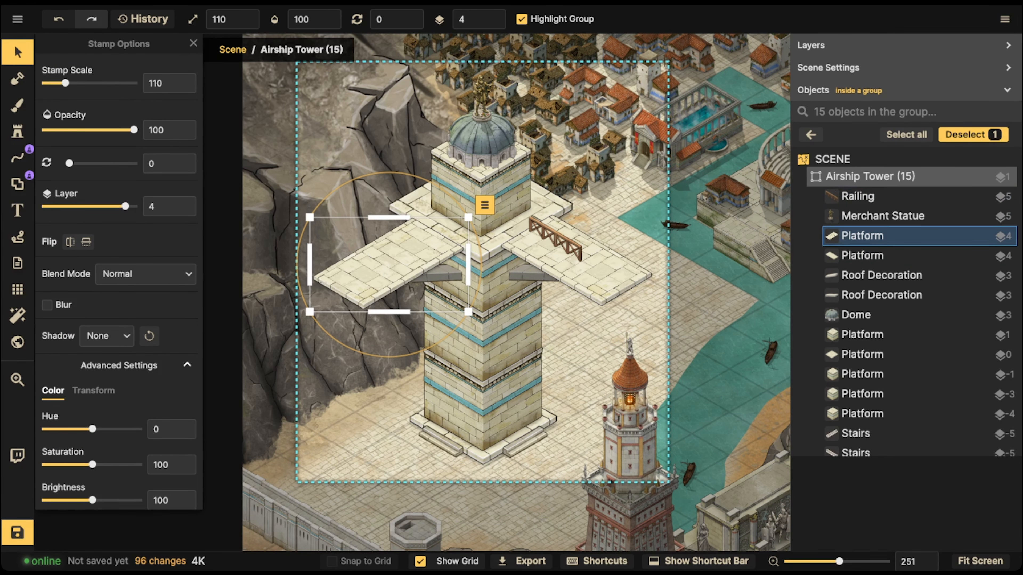
Duplicate the railing, join the copy end to end with the original along the right-hand platform, and shift the pair slightly toward the back edge
click(556, 238)
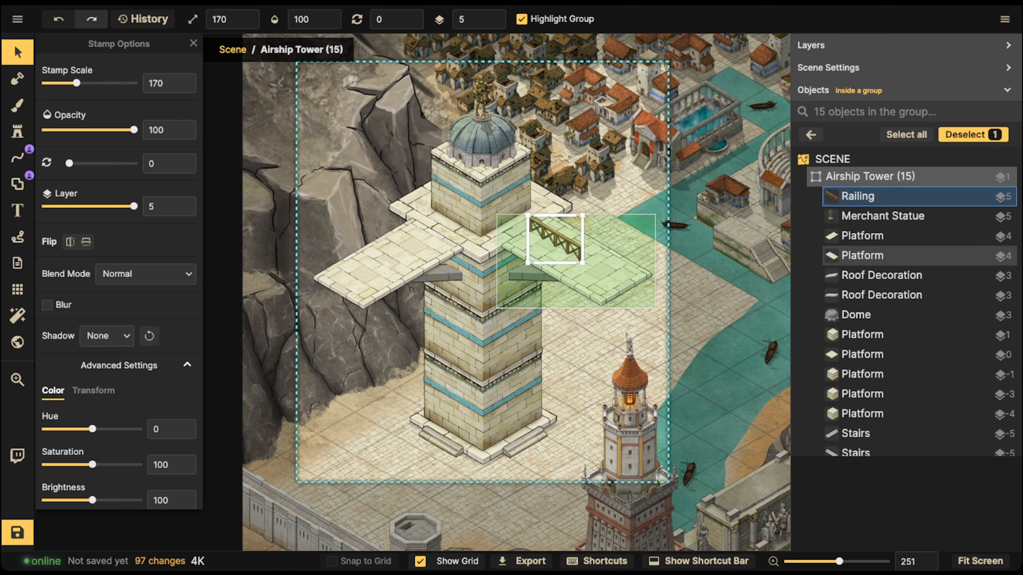
key(ctrl+v)
drag(629, 272, 621, 274)
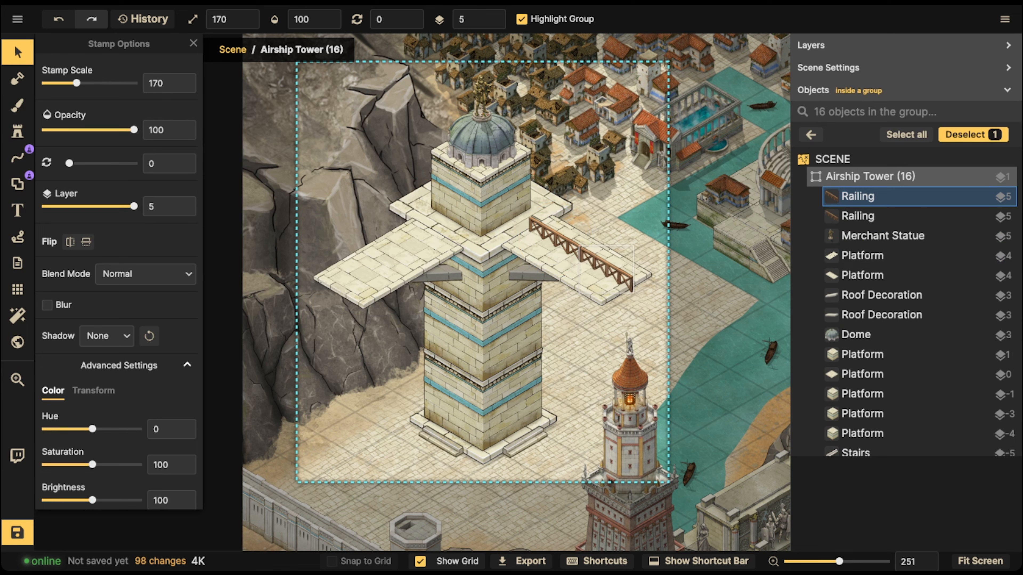
shift+click(559, 240)
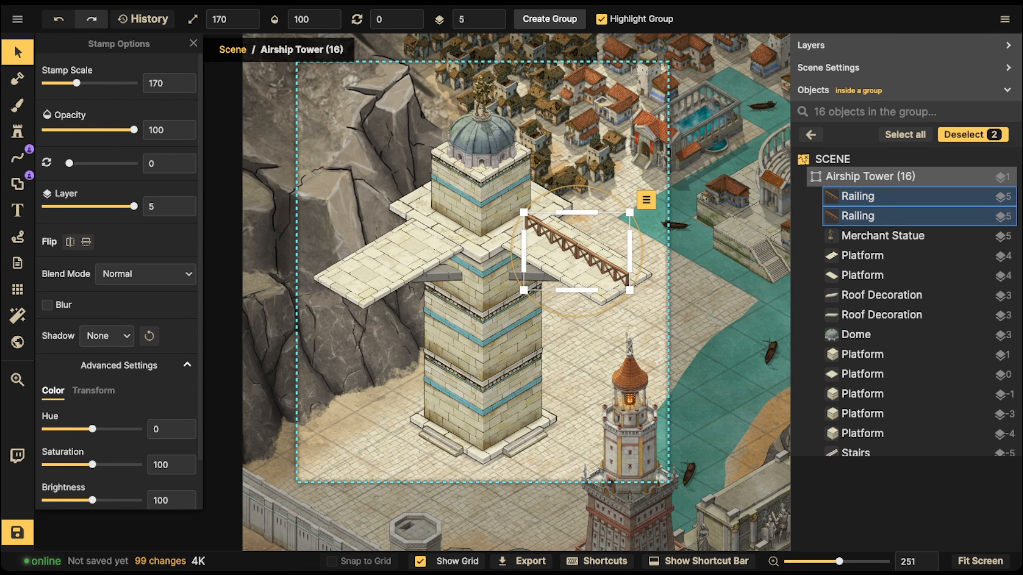
Place two first-variation railings at scale 170 end to end along the back edge of the left-hand platform
click(17, 132)
key(Left)
key(Left)
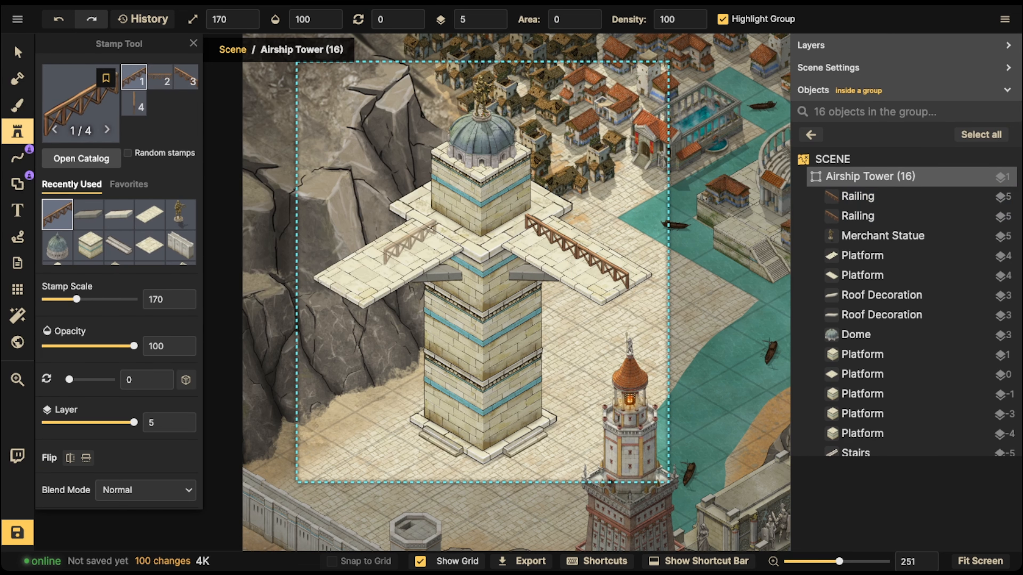
click(415, 241)
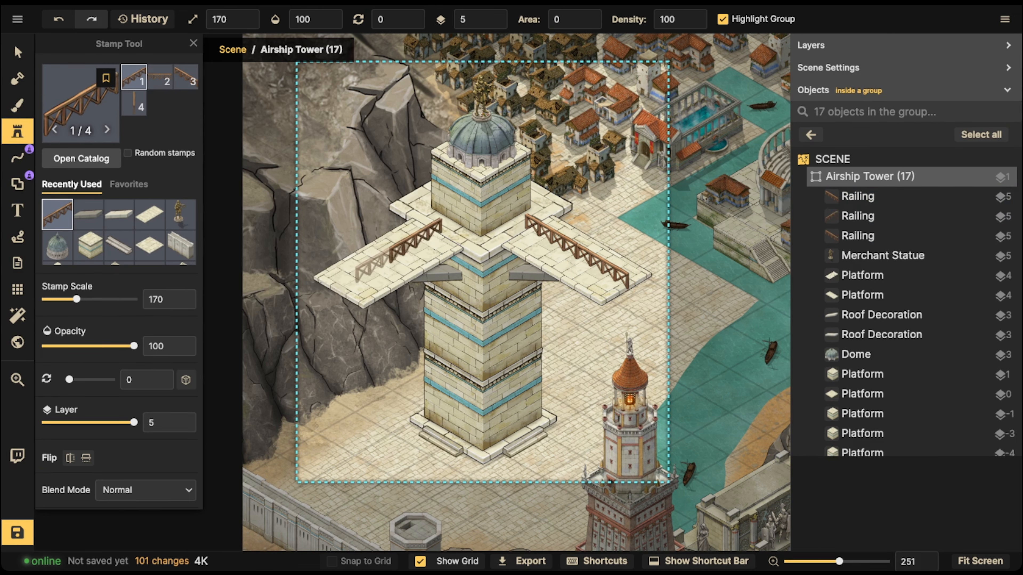
click(365, 270)
scroll(347, 174, down, 3)
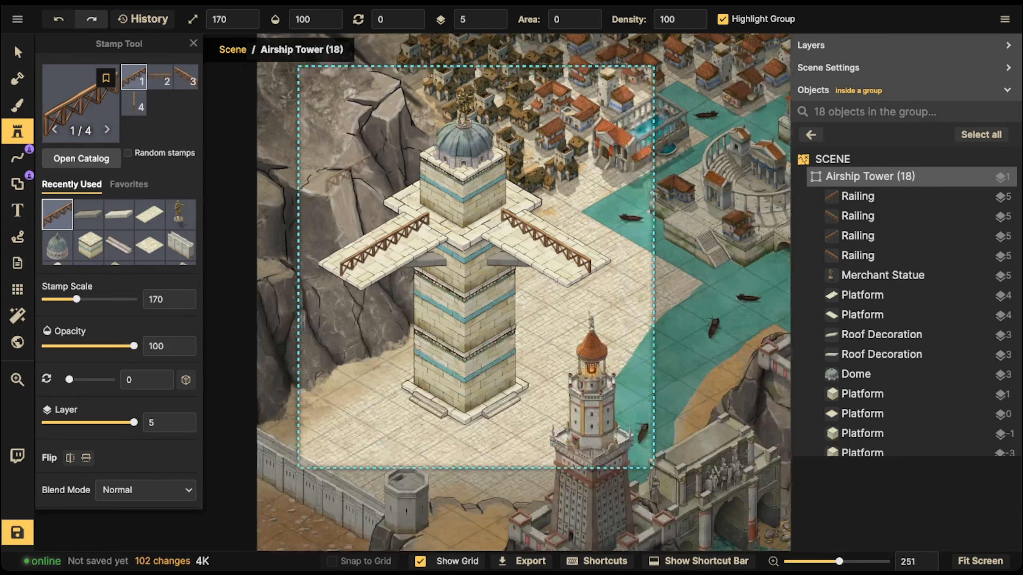
Pick the first Column variation at scale 100 and stand one column on each of the three visible corners of the tower's base
drag(347, 174, 367, 161)
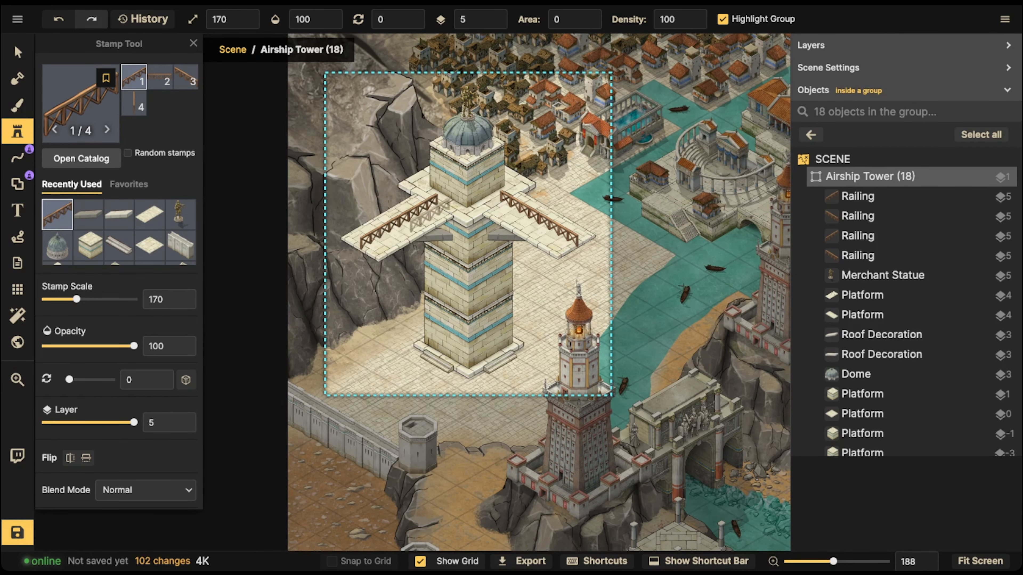
drag(600, 186, 636, 200)
drag(398, 130, 390, 147)
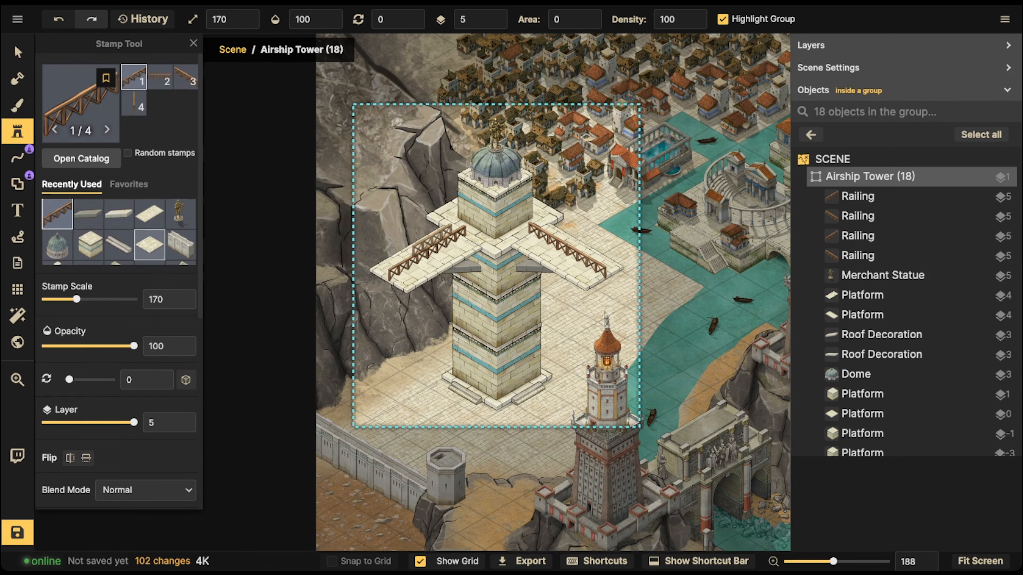
scroll(148, 247, down, 2)
click(58, 219)
scroll(464, 290, up, 5)
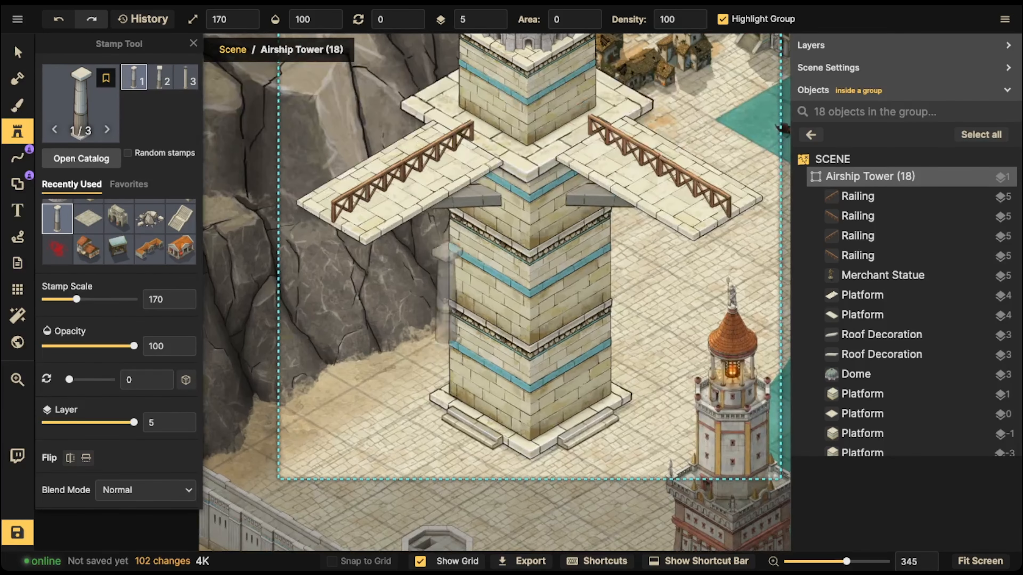
scroll(487, 258, up, 5)
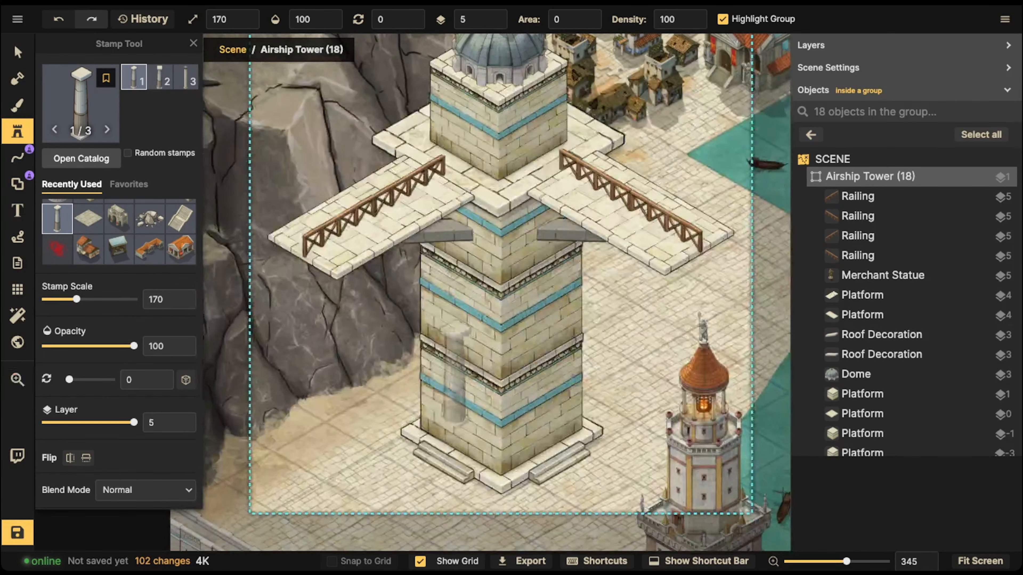
scroll(415, 389, down, 3)
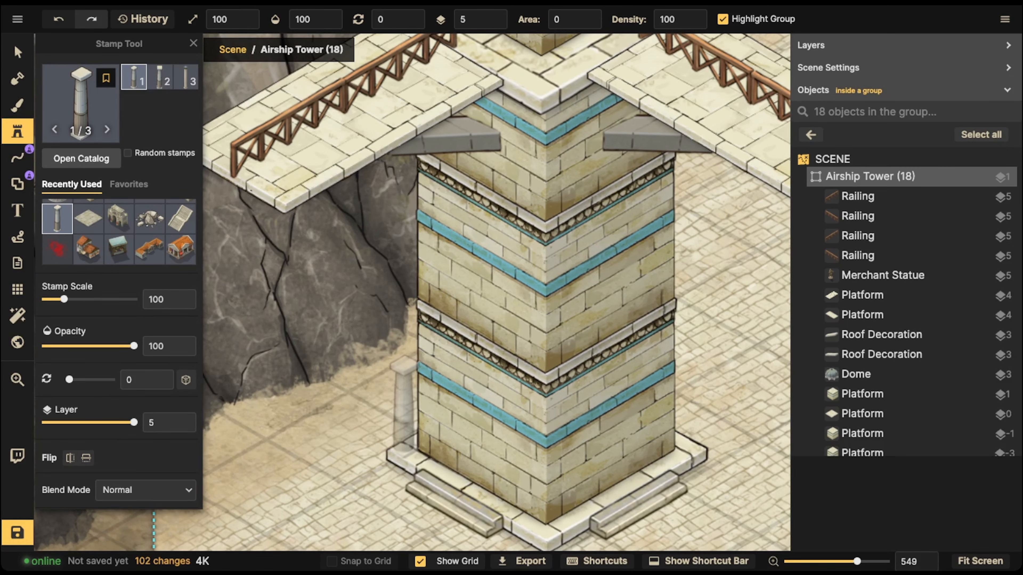
click(403, 407)
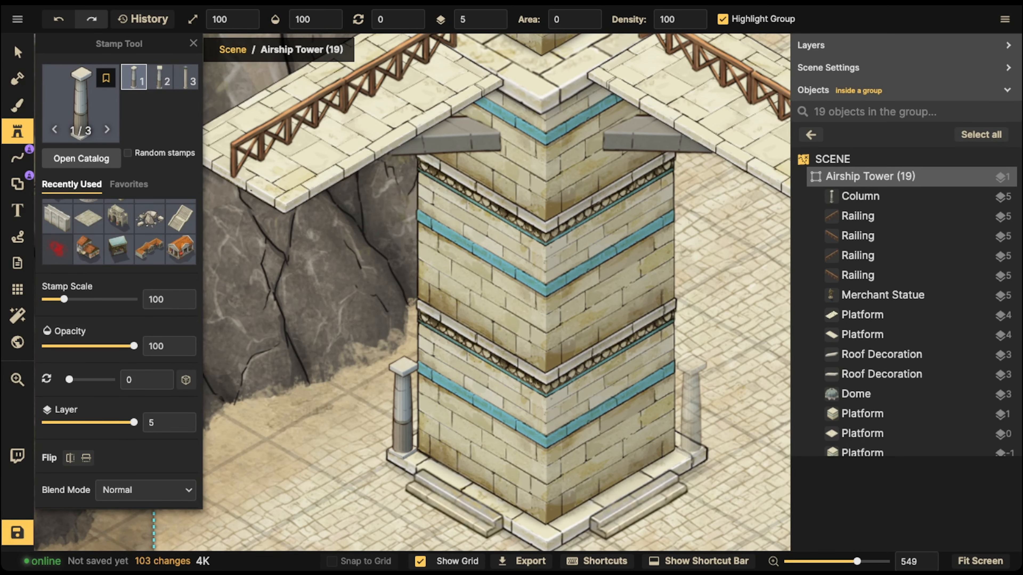
click(692, 407)
click(546, 487)
Place four columns around the upper block beneath the dome: one at each side corner and a pair at the front corner
scroll(527, 435, down, 3)
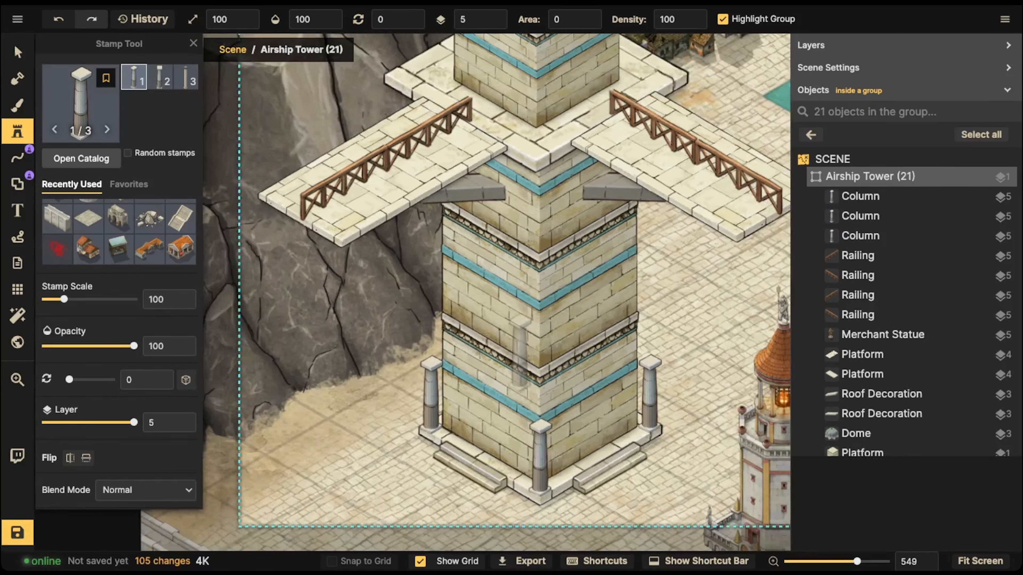
drag(474, 269, 498, 397)
scroll(507, 161, up, 1)
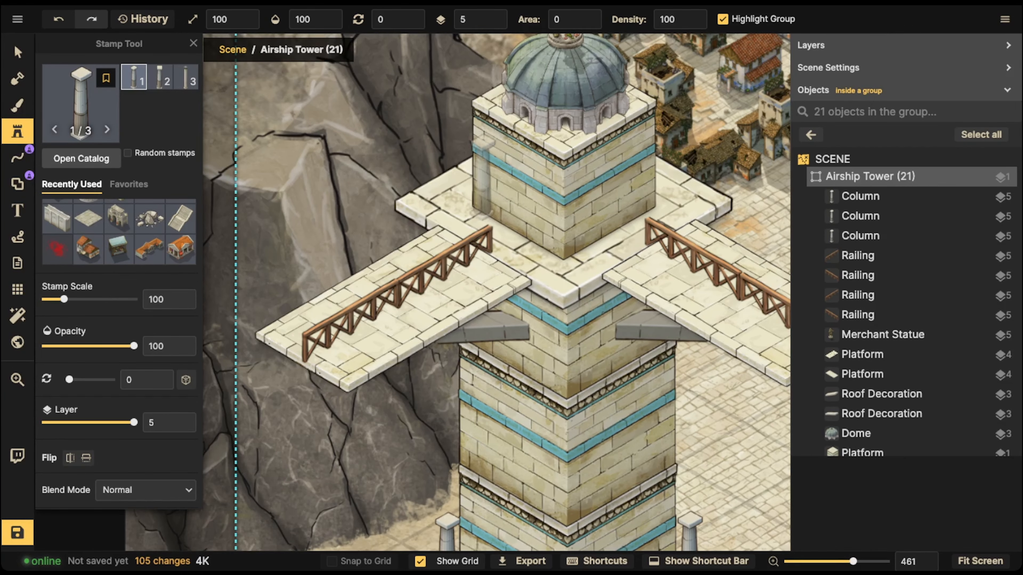
click(473, 175)
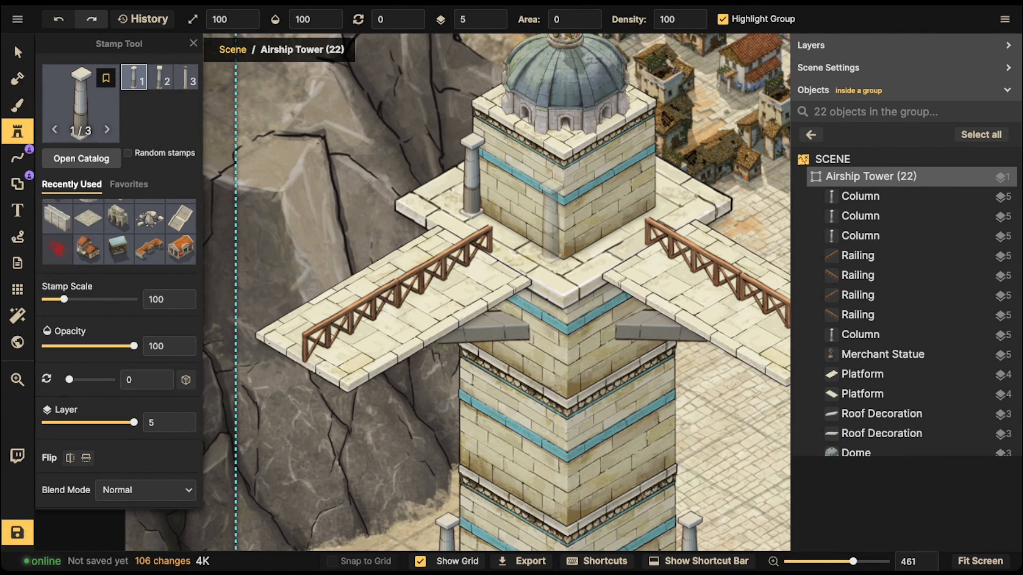
click(553, 224)
click(576, 224)
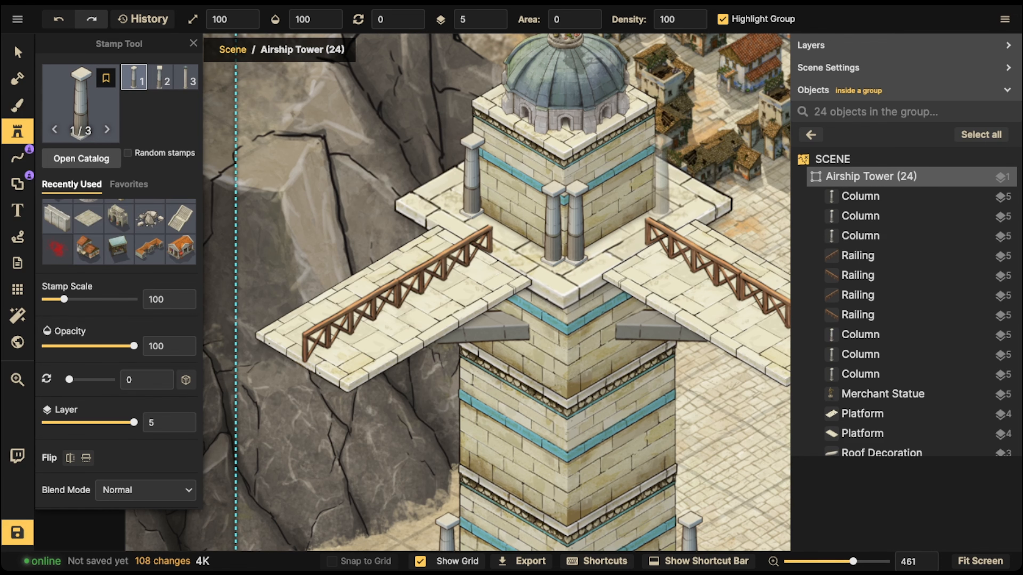
click(661, 178)
Search the Classical Empires pack for "door" and pick the arched stone doorway with a wooden door, first variation
scroll(405, 159, down, 1)
drag(432, 152, 431, 152)
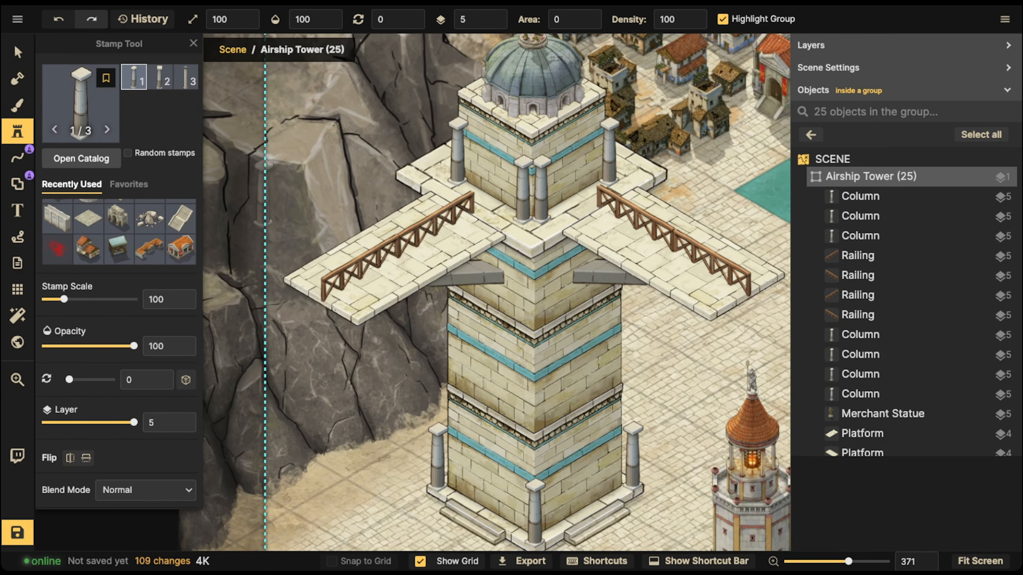
drag(314, 224, 365, 151)
scroll(339, 210, down, 4)
drag(363, 190, 384, 167)
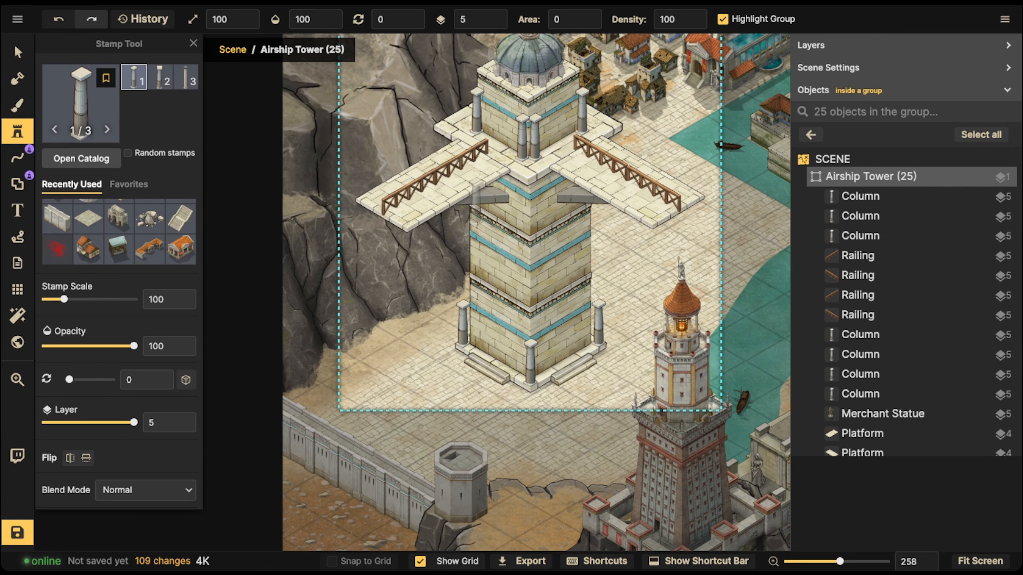
click(80, 104)
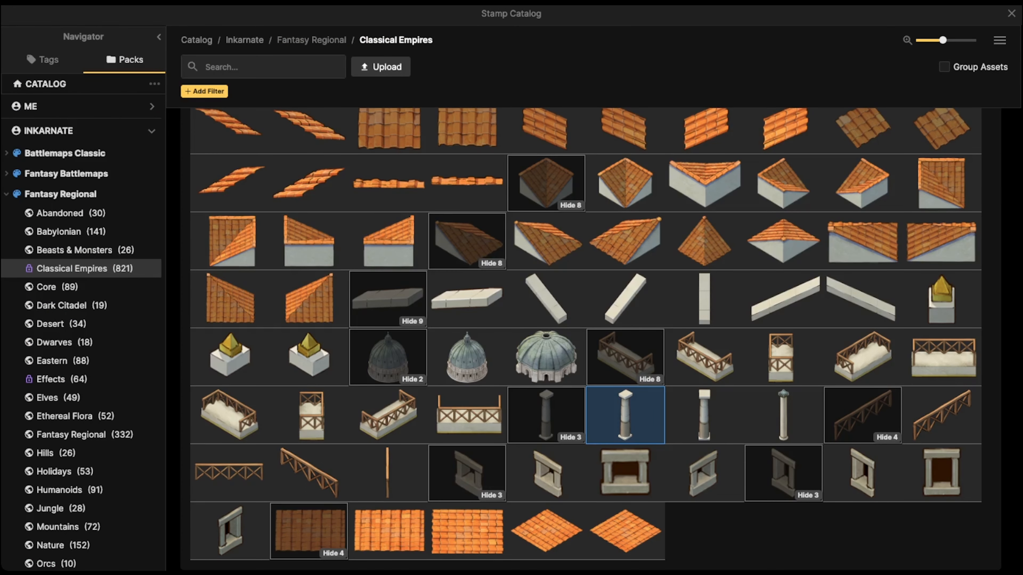
text(door)
key(Return)
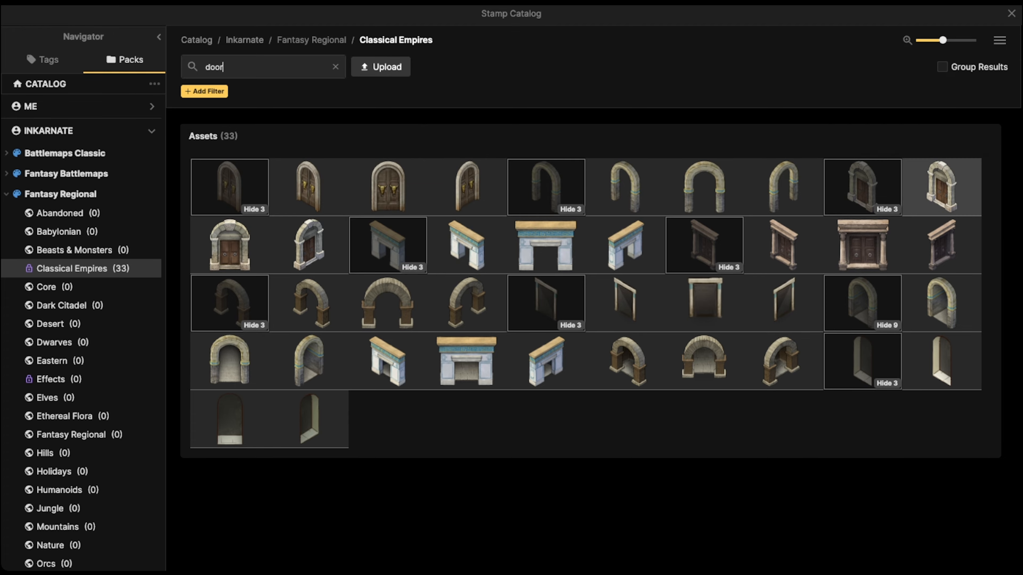
click(941, 186)
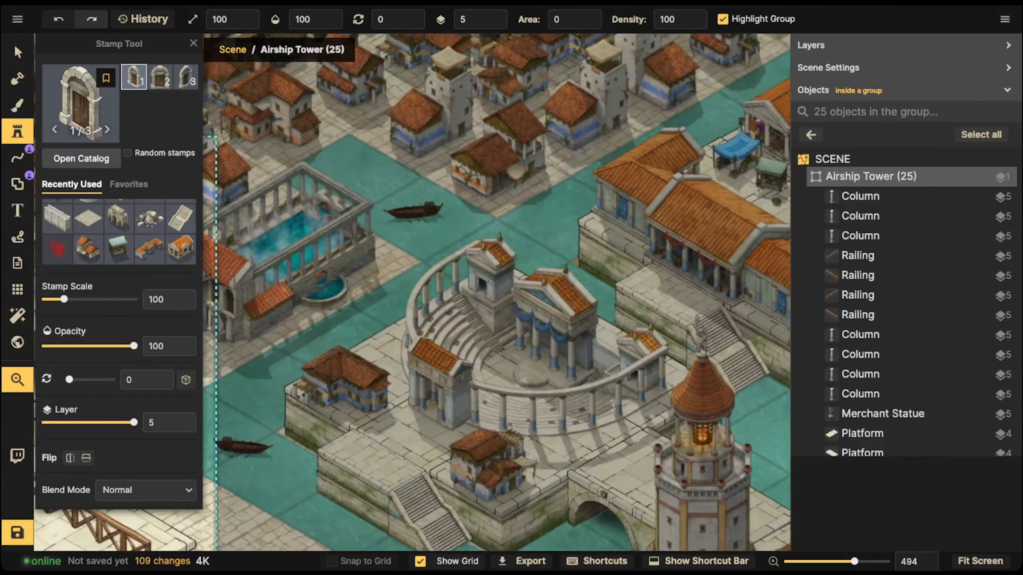
Shrink the door stamp to scale 30 and compare its size with the city's houses
drag(426, 375, 331, 413)
key(bracketleft)
key(bracketleft)
key(bracketleft)
drag(359, 102, 365, 252)
scroll(364, 252, up, 2)
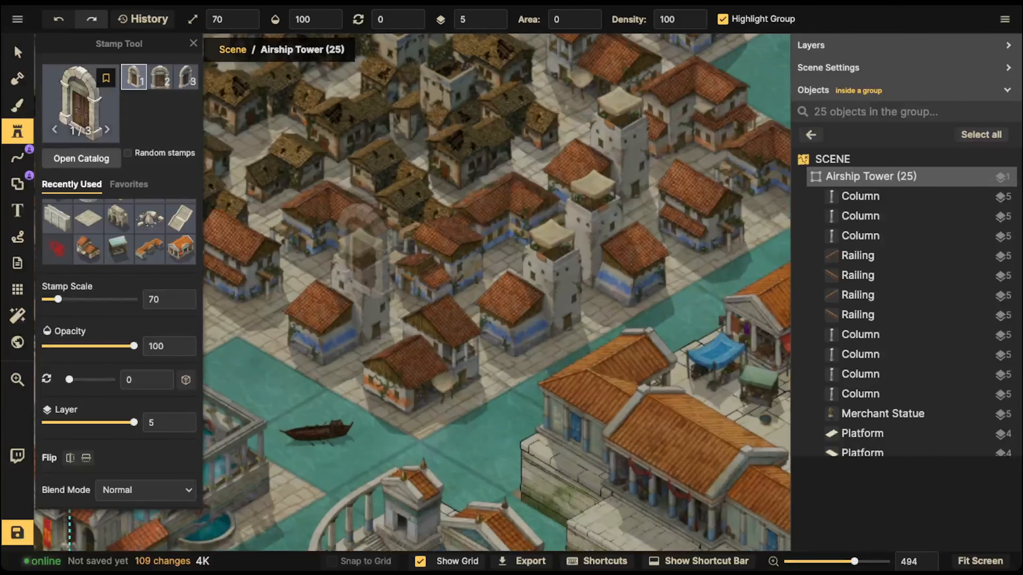
scroll(364, 252, up, 3)
key(bracketleft)
key(bracketleft)
key(bracketleft)
key(bracketleft)
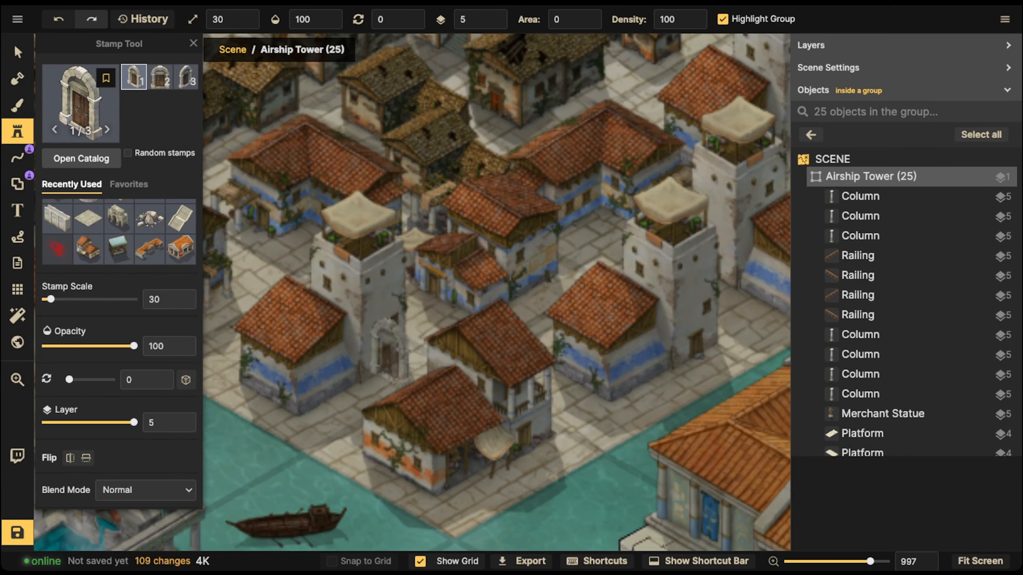
Place the door at scale 60 above each set of base stairs, using variation 1 on the left wall and variation 3 on the right
scroll(391, 335, down, 3)
drag(596, 362, 258, 242)
drag(363, 483, 581, 140)
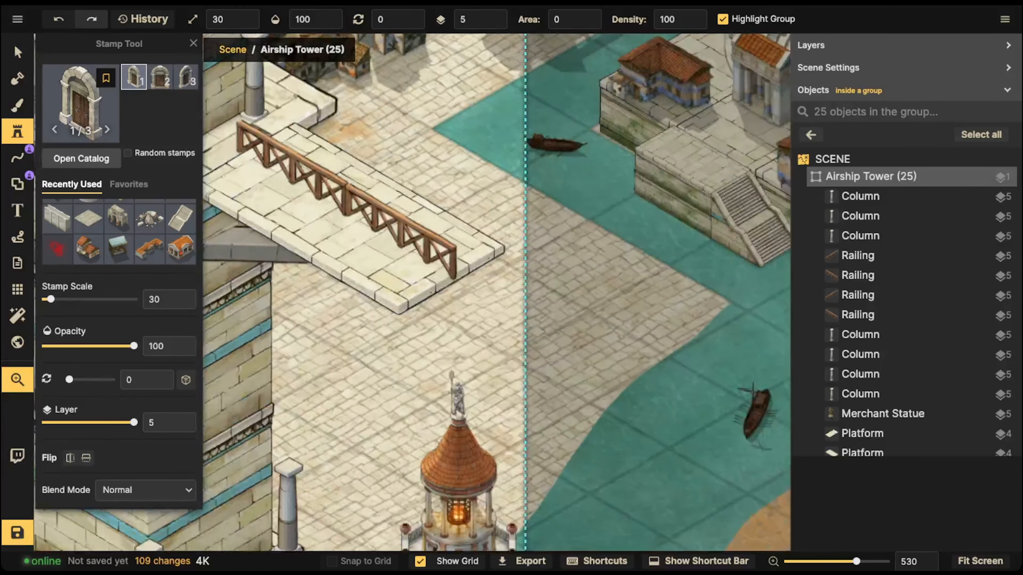
drag(250, 463, 587, 177)
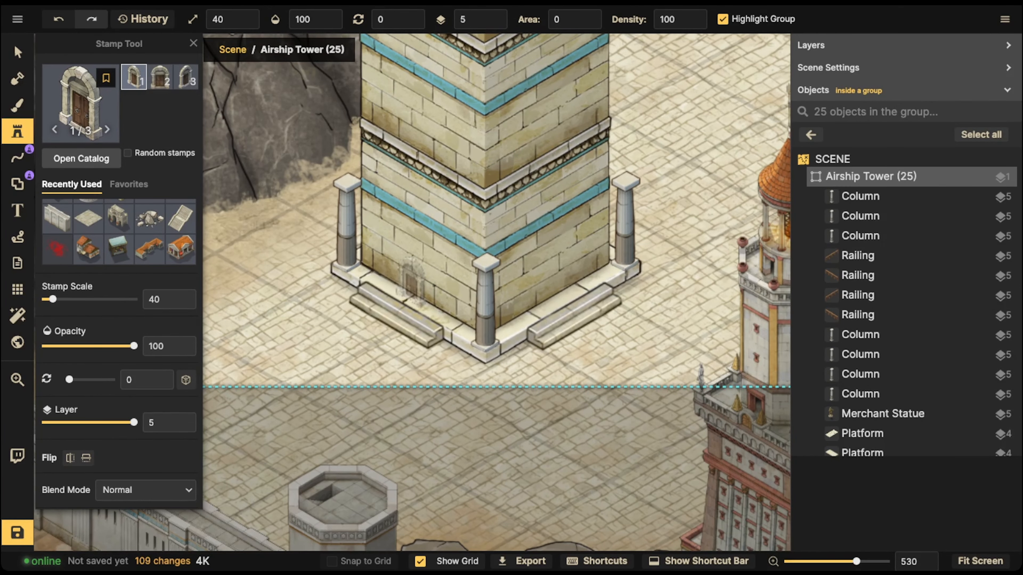
key(bracketright)
click(406, 274)
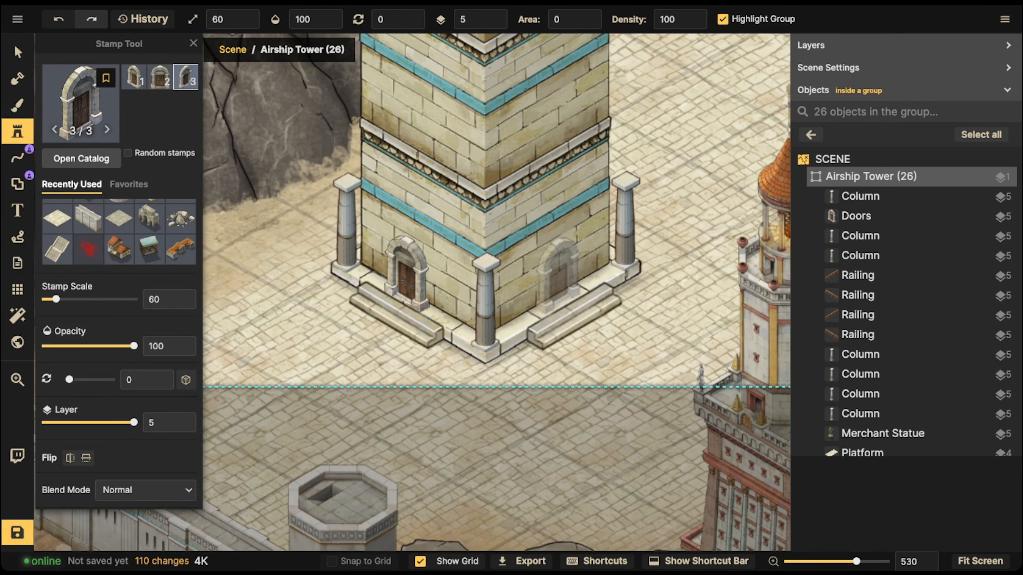
click(560, 272)
key(Escape)
scroll(334, 242, down, 4)
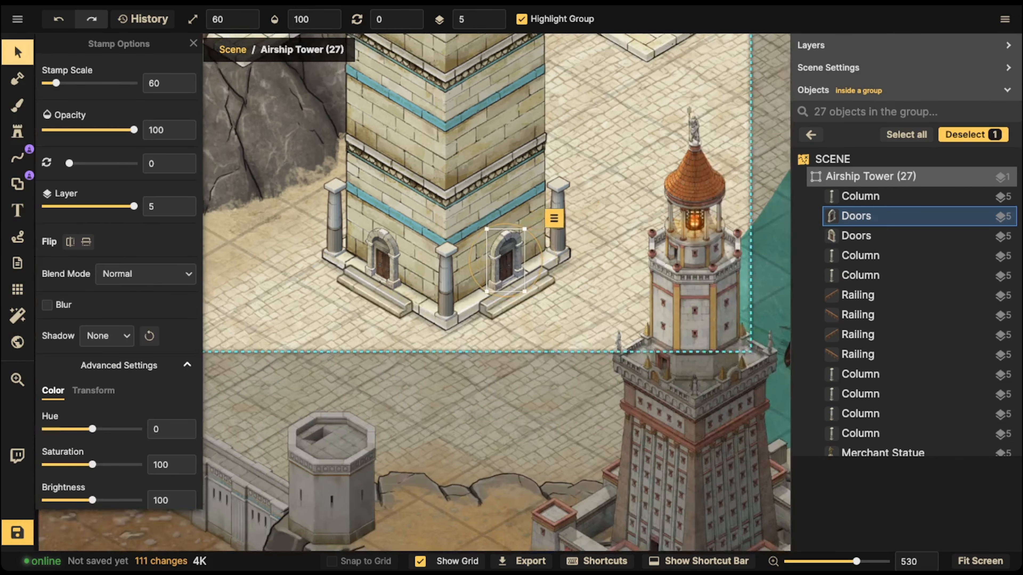
Leave the Airship Tower group's editing mode and select the whole tower group in the scene
key(Escape)
scroll(342, 221, down, 8)
drag(381, 193, 472, 219)
key(Escape)
click(382, 282)
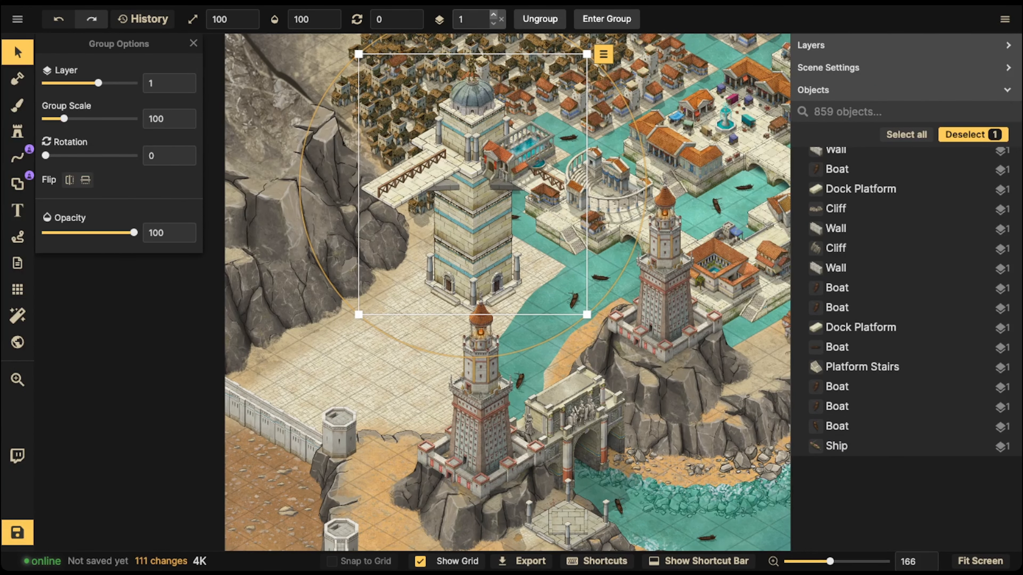
Set the Airship Tower group to layer 2 and the bath building beside it to layer 0
click(493, 15)
key(Escape)
click(501, 161)
key(Escape)
click(519, 157)
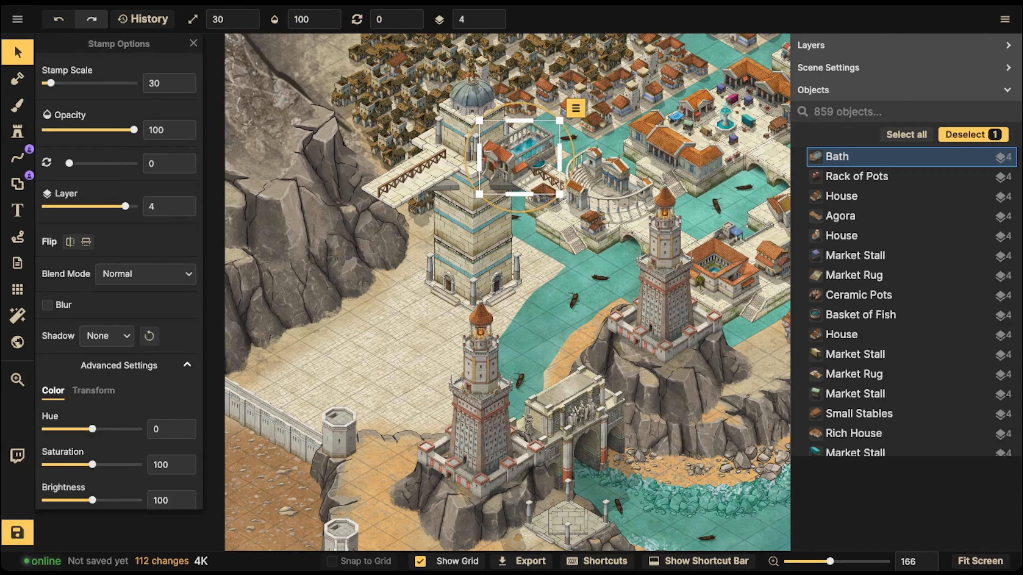
click(501, 20)
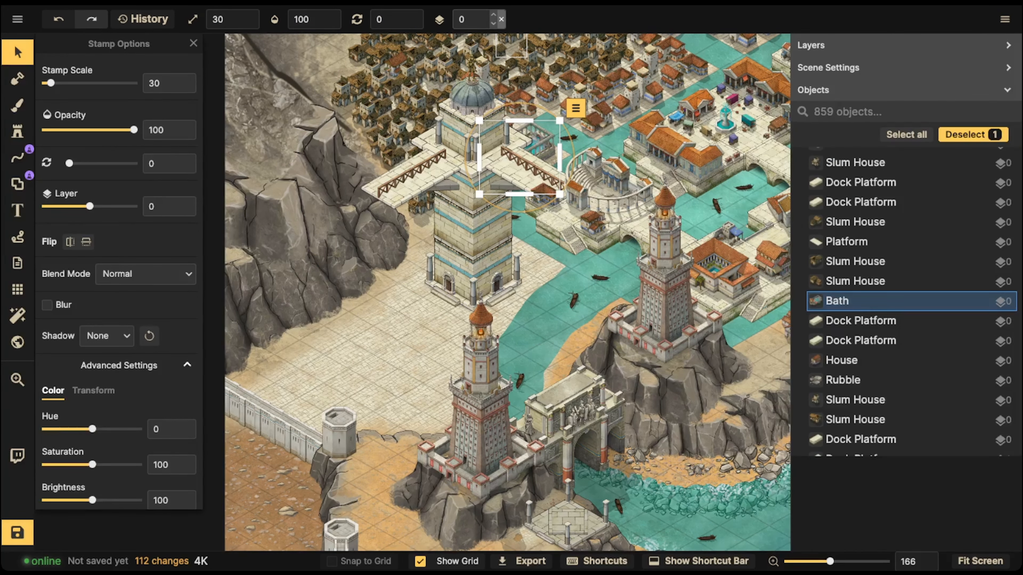
Move the Airship Tower group down and left, clear of the bath, onto the open paved plaza
click(475, 197)
drag(475, 197, 402, 233)
click(542, 199)
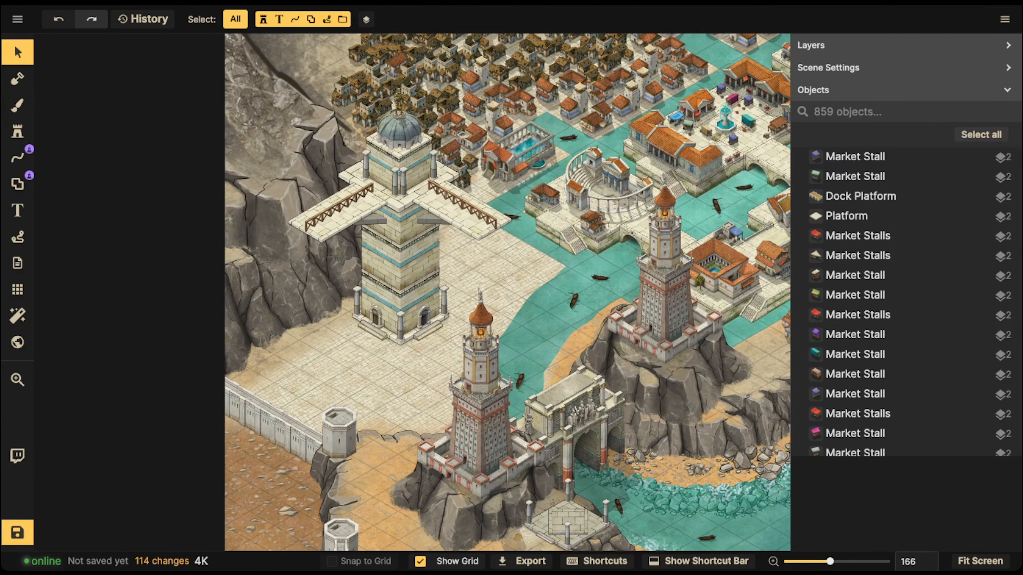
Select the amphitheatre and the two houses beside it together and set them to layer 2
click(544, 197)
shift+click(574, 219)
click(594, 224)
click(594, 225)
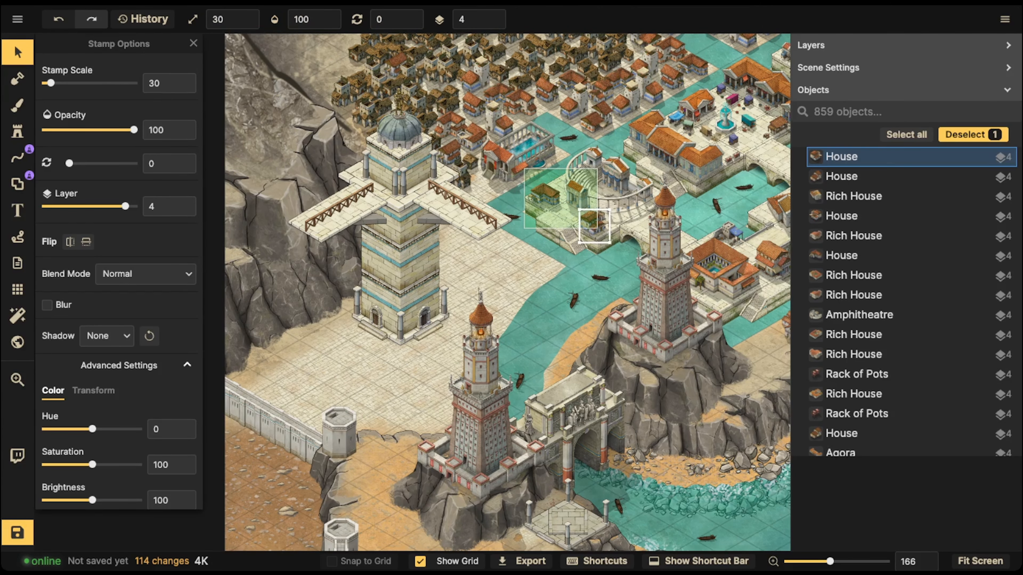
shift+click(544, 197)
shift+click(612, 173)
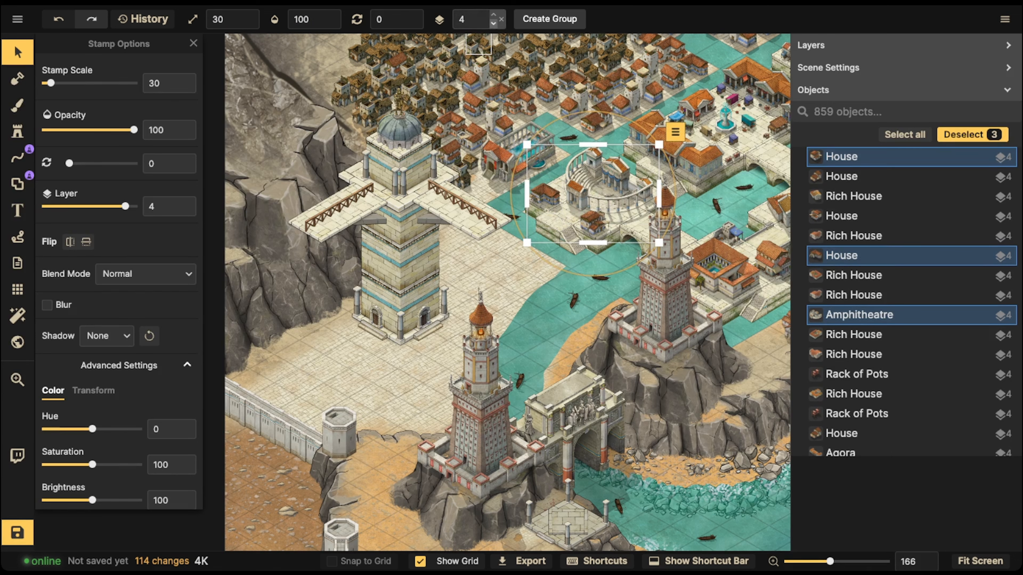
click(494, 24)
click(493, 24)
Shift the Airship Tower group slightly down and right on the plaza and deselect it
click(400, 250)
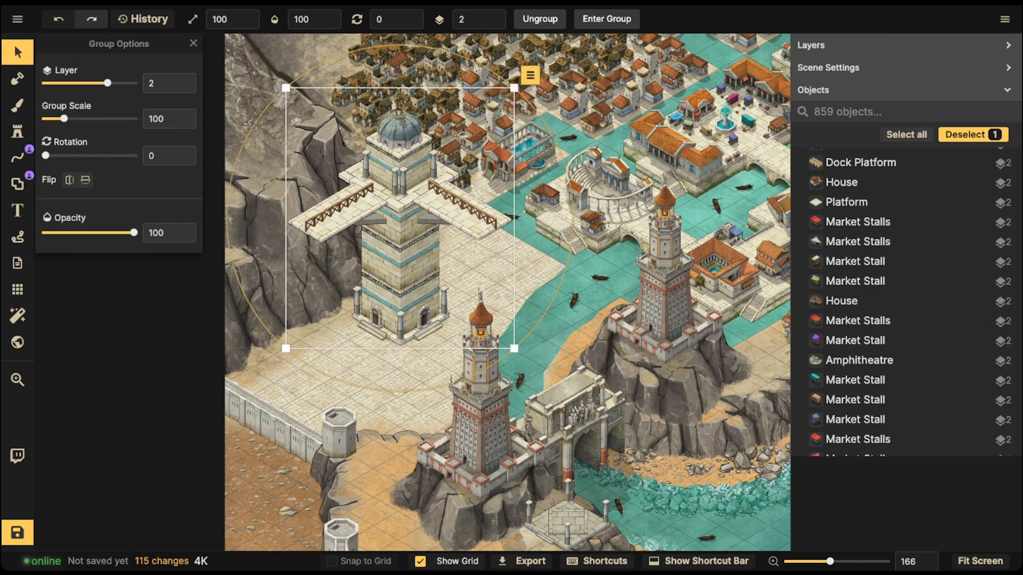
drag(400, 250, 421, 259)
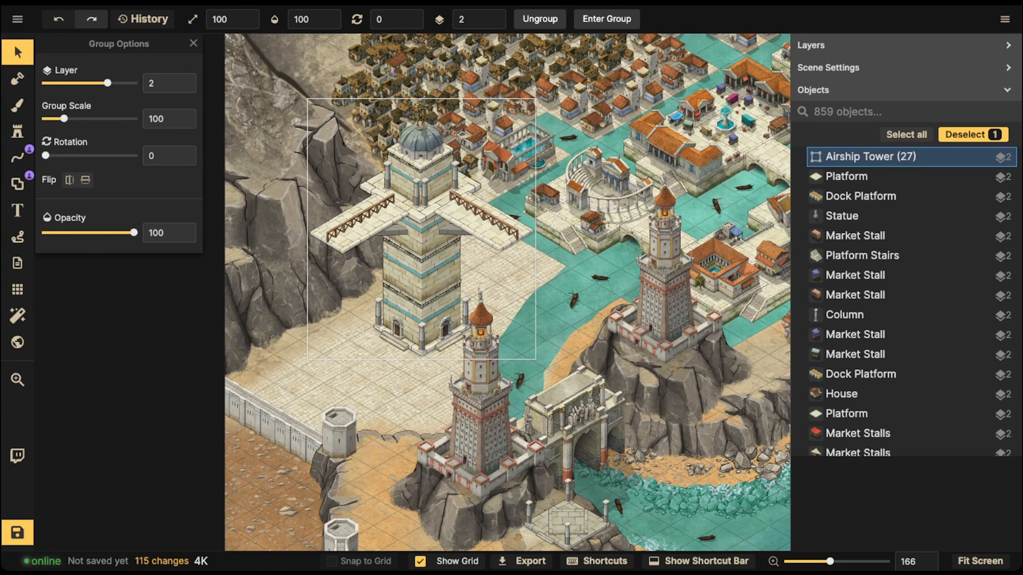
key(Escape)
Check the tower's placement against the whole city and save the map
scroll(413, 266, down, 2)
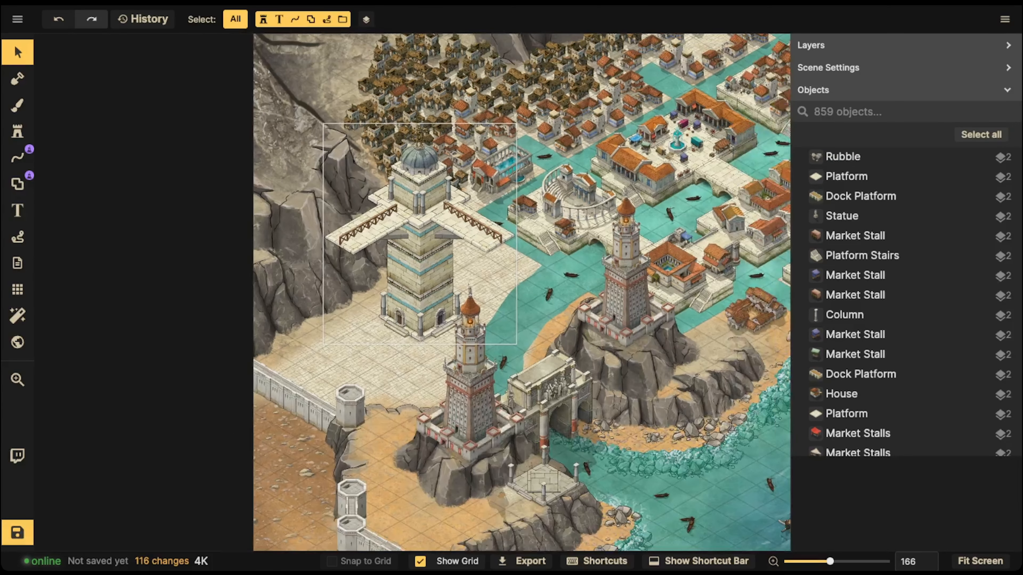
drag(411, 246, 395, 320)
scroll(396, 306, down, 2)
scroll(398, 306, down, 2)
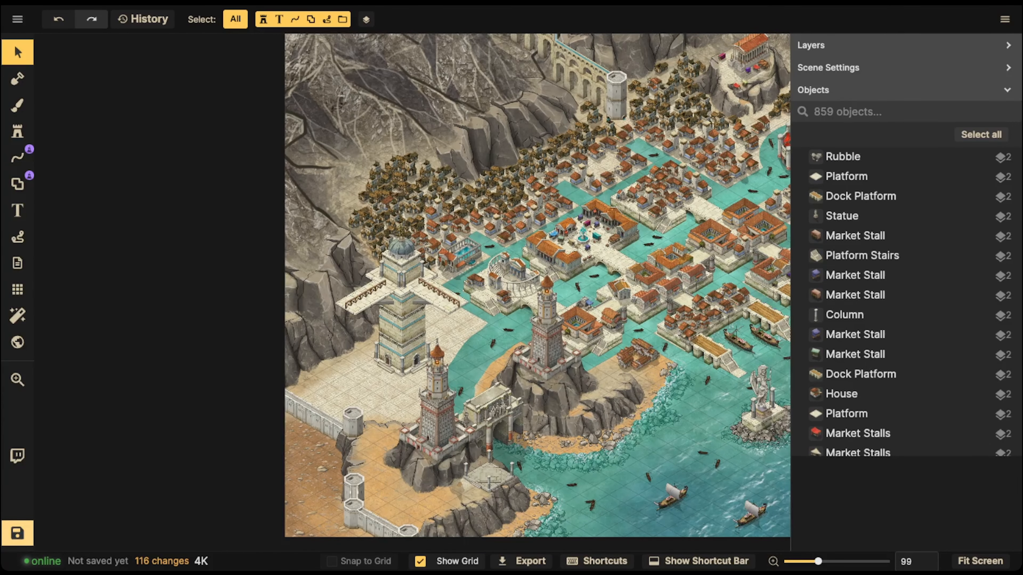
key(ctrl+s)
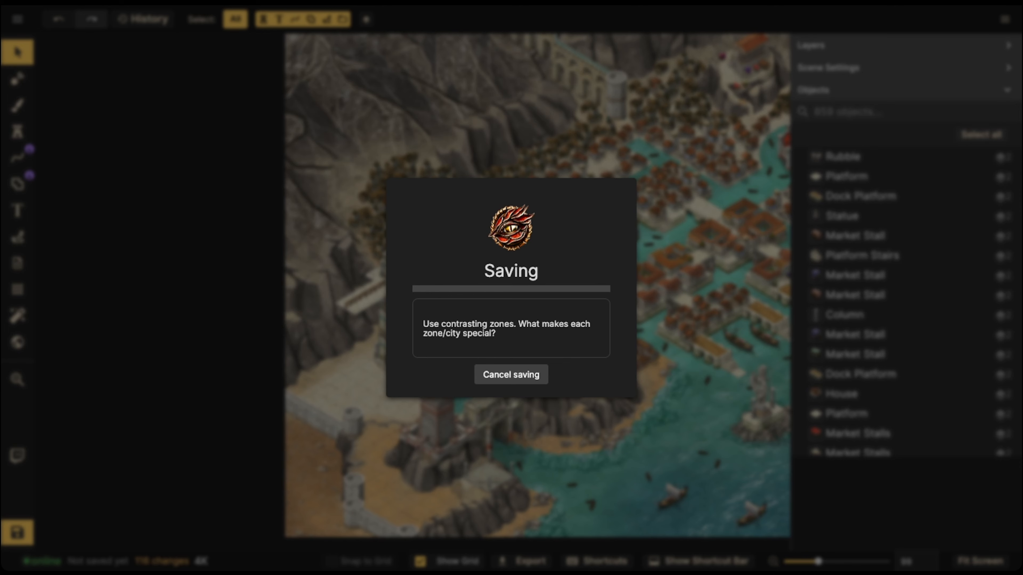
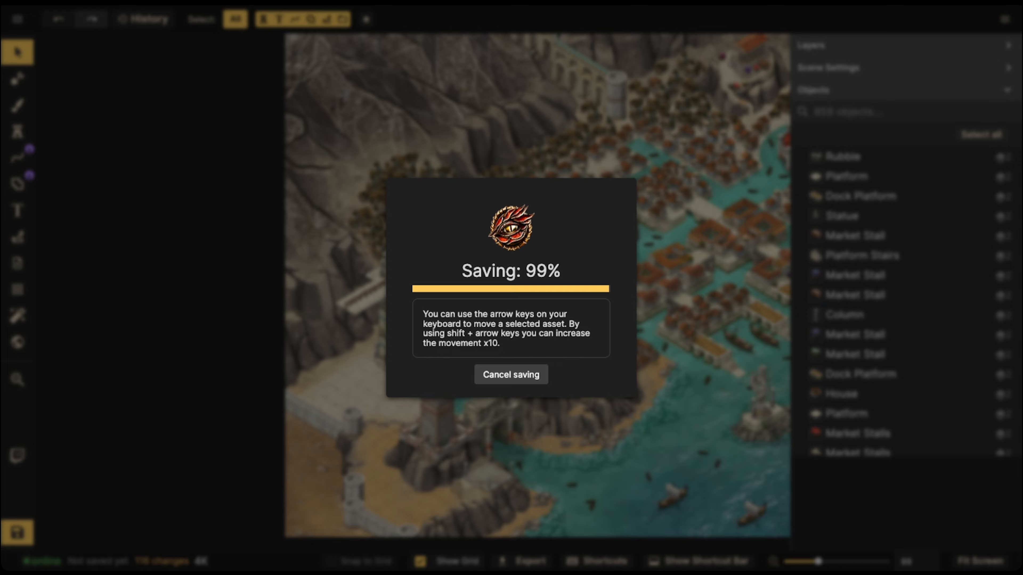
Clear the "door" search in the Classical Empires pack and pick the first variation of the Barracks stamp
scroll(438, 289, up, 3)
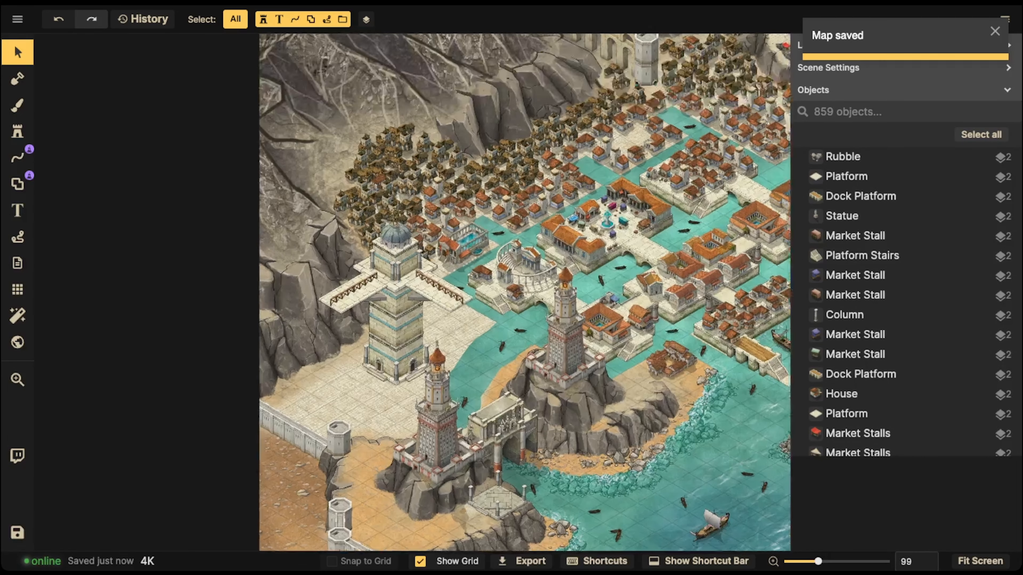
click(397, 308)
scroll(394, 309, up, 3)
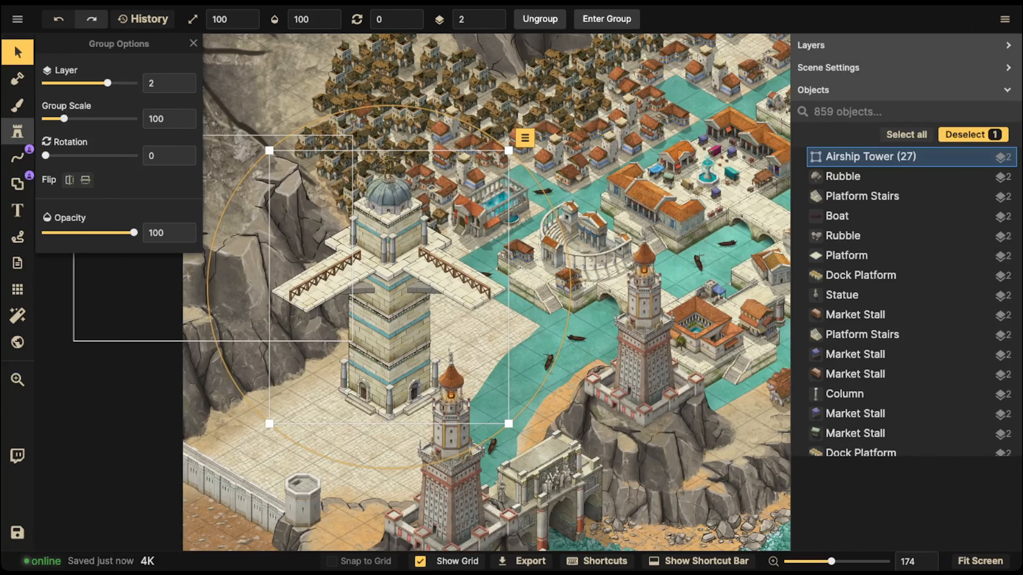
click(17, 131)
key(f)
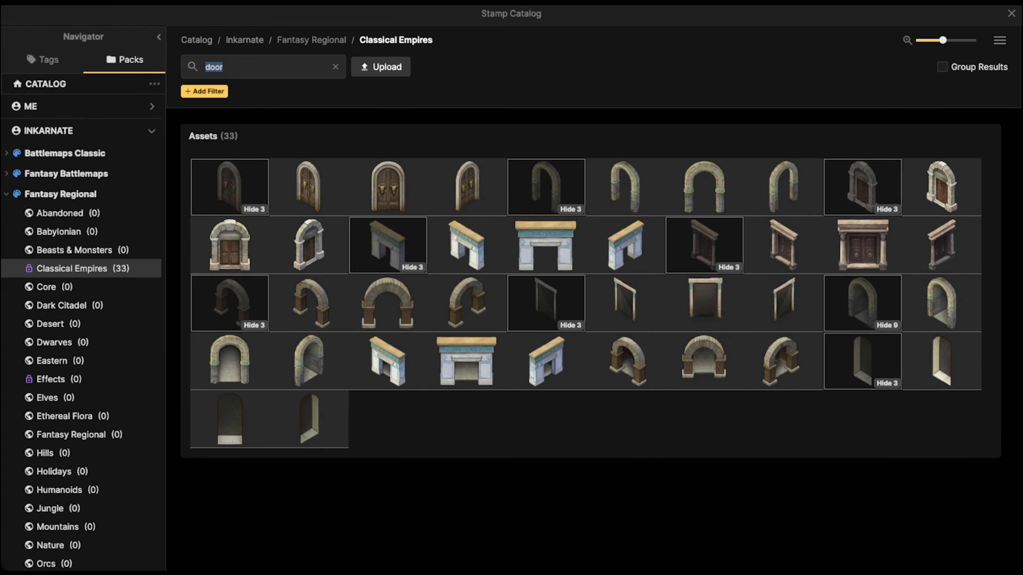
key(BackSpace)
scroll(586, 340, down, 10)
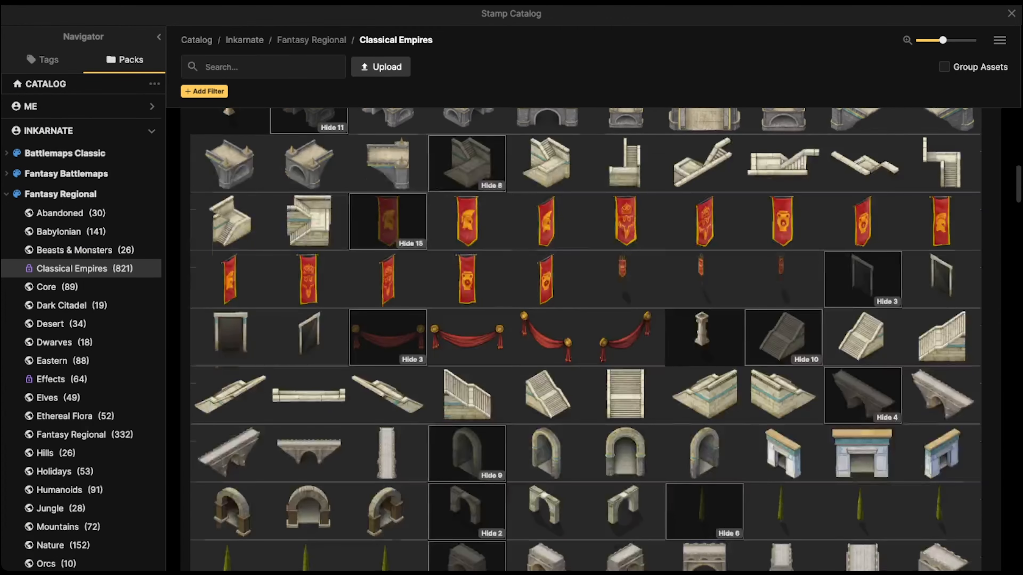
scroll(862, 420, down, 20)
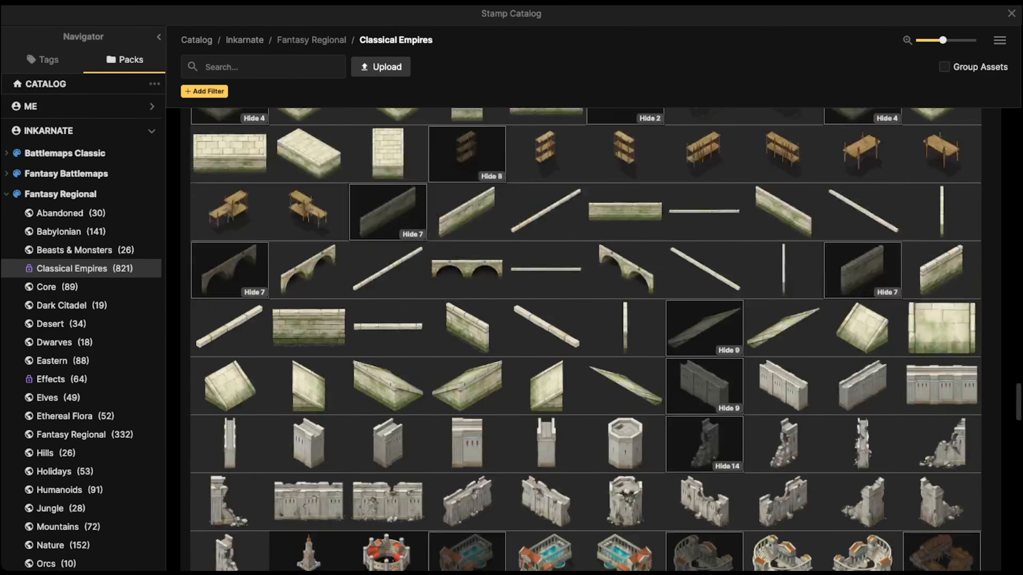
scroll(624, 302, up, 5)
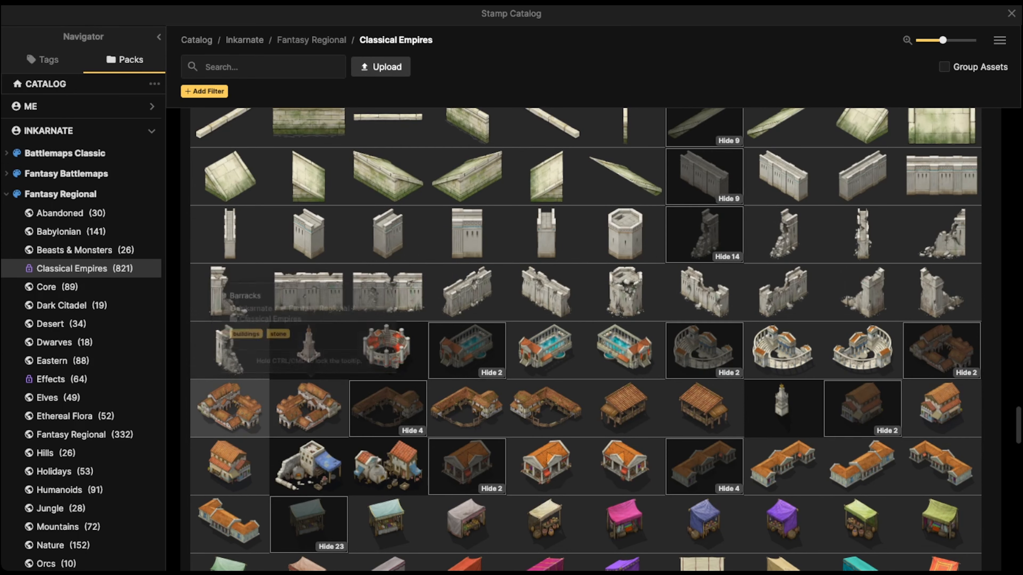
click(230, 405)
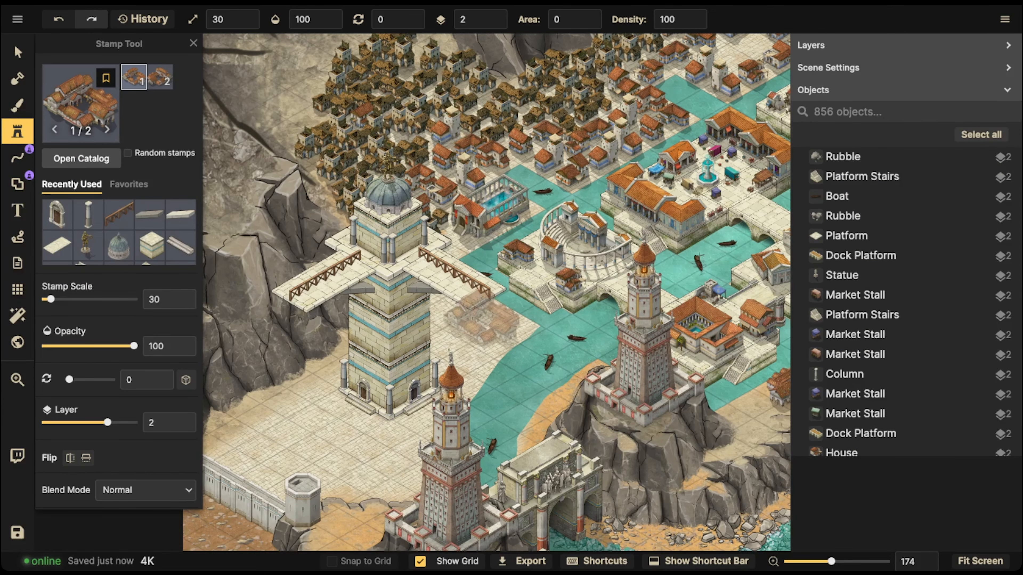
Place two barracks at scale 30, one below the tower's right dock platform and one near the city wall
click(486, 316)
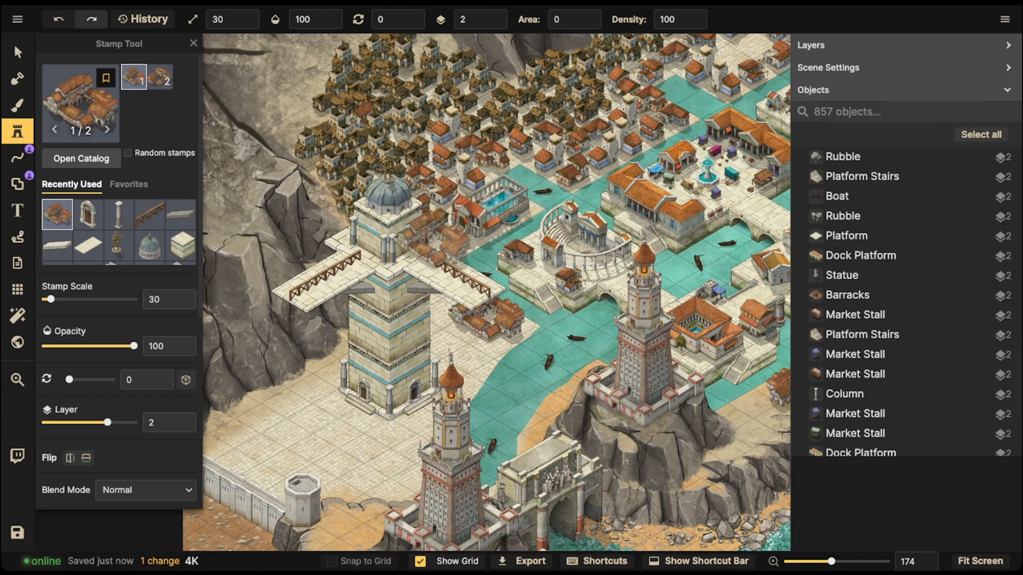
drag(406, 342, 500, 229)
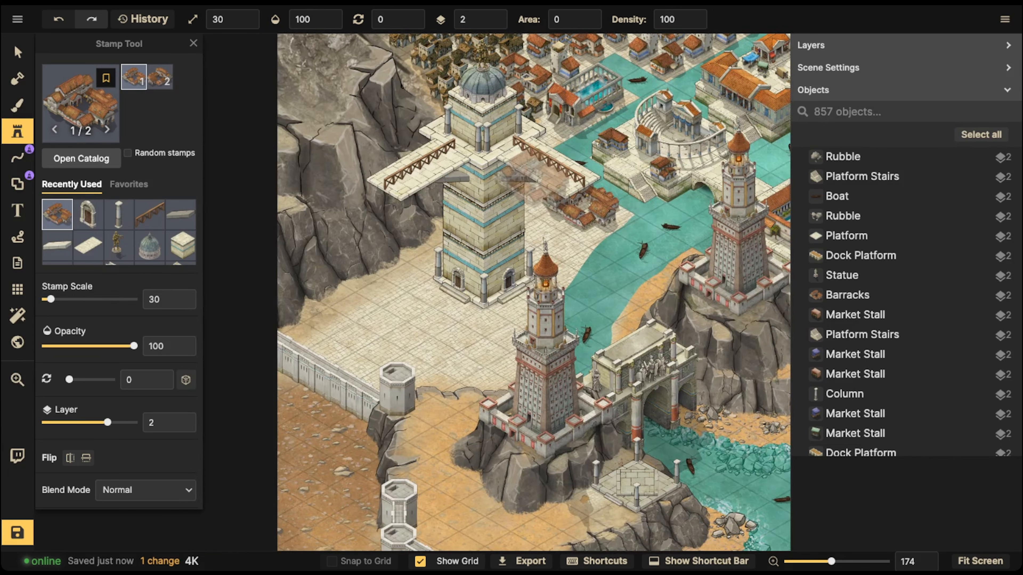
click(426, 327)
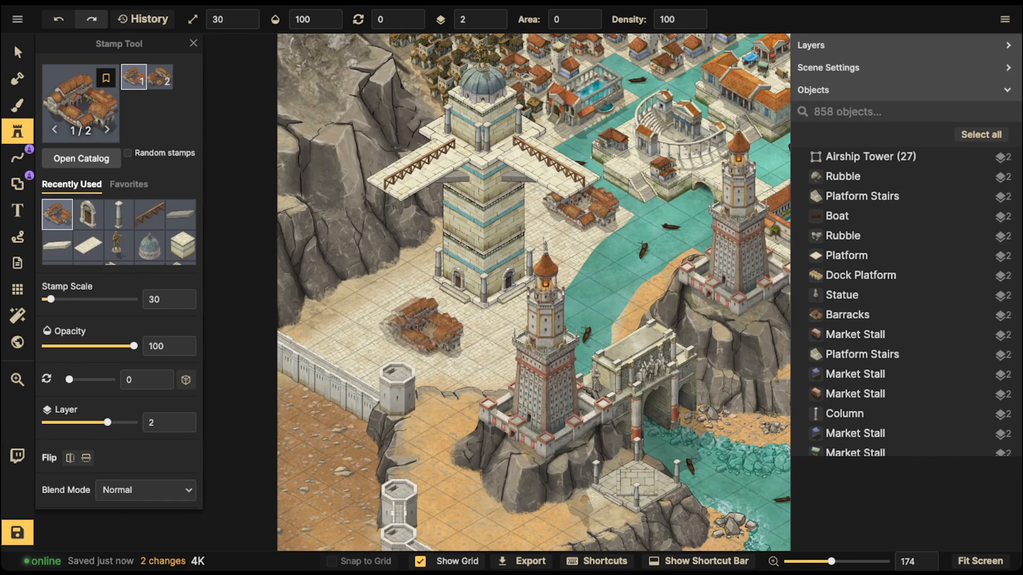
Move the Airship Tower aside to the map's left edge and arrange the two barracks side by side between the slum houses and the canal
click(17, 52)
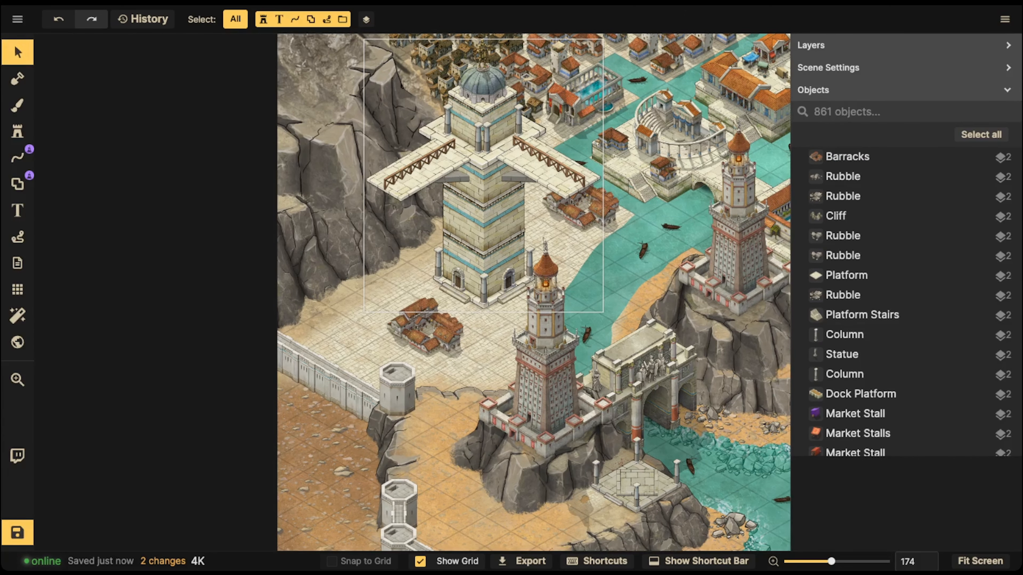
drag(481, 226, 315, 248)
click(426, 323)
drag(425, 327, 520, 169)
click(580, 199)
drag(580, 200, 543, 186)
click(532, 177)
click(538, 183)
click(584, 203)
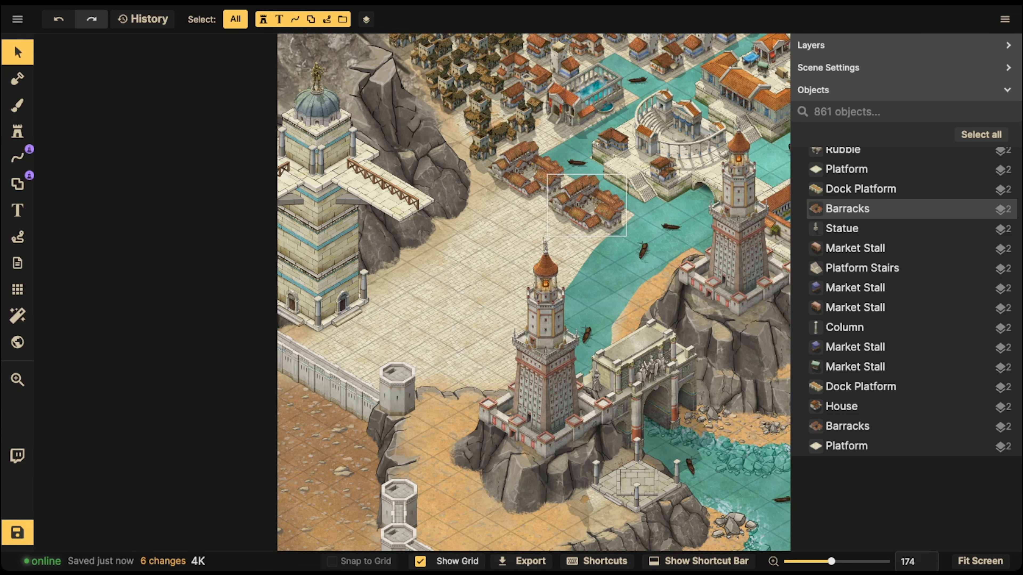
Move the Airship Tower group back onto the plaza in front of the two barracks
key(space)
drag(660, 427, 620, 425)
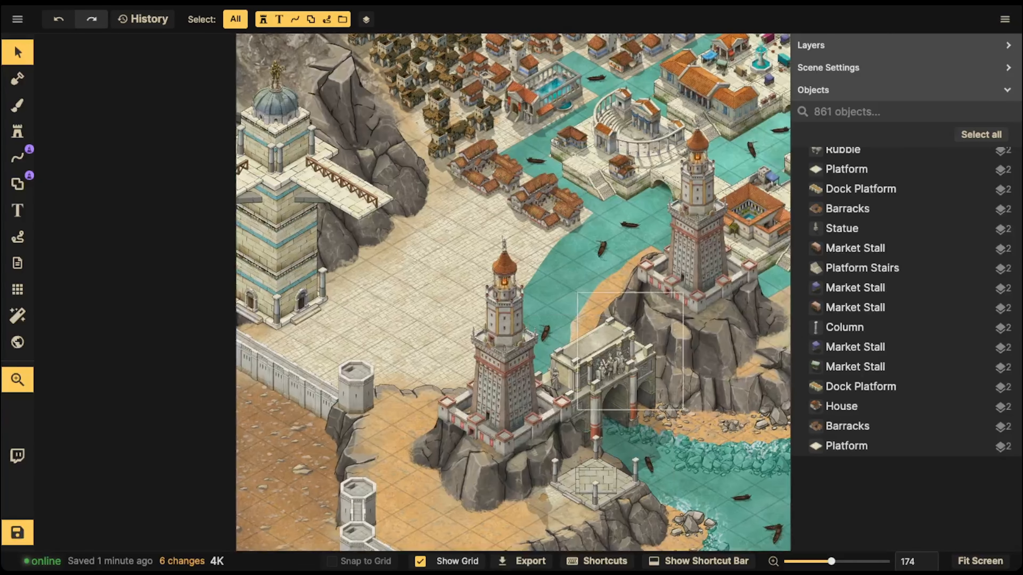
click(338, 236)
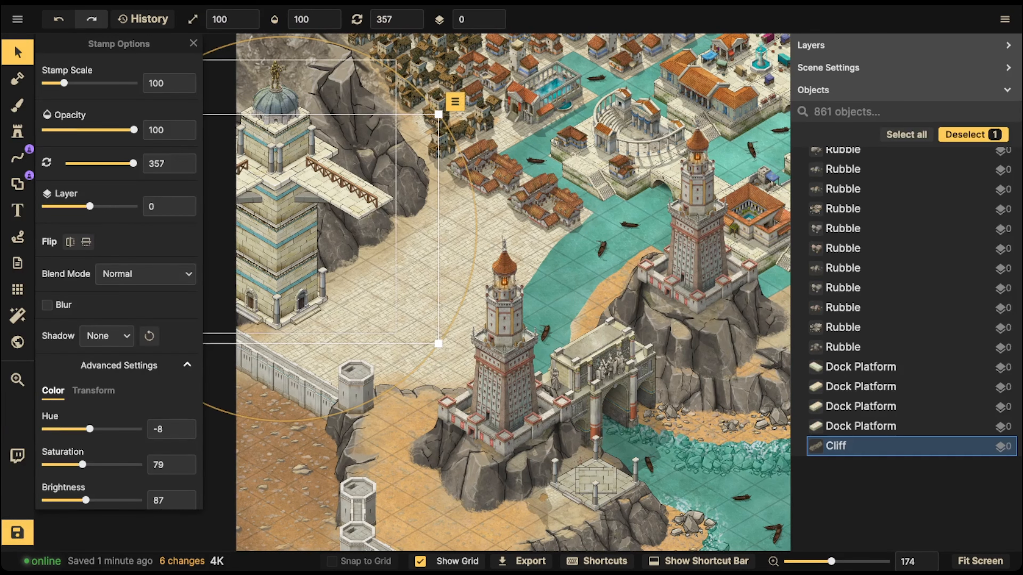
drag(286, 238, 477, 201)
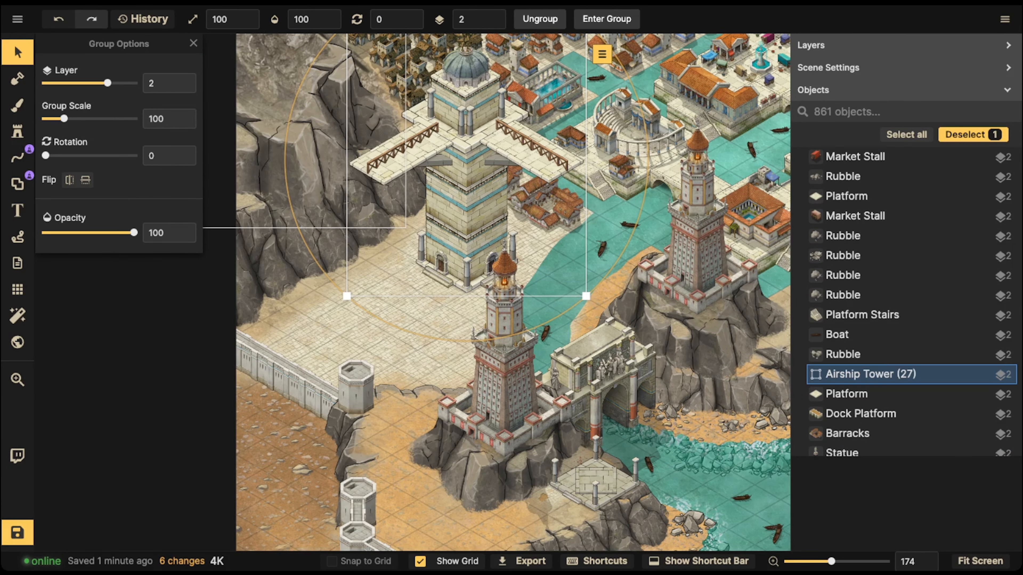
key(Escape)
double_click(18, 132)
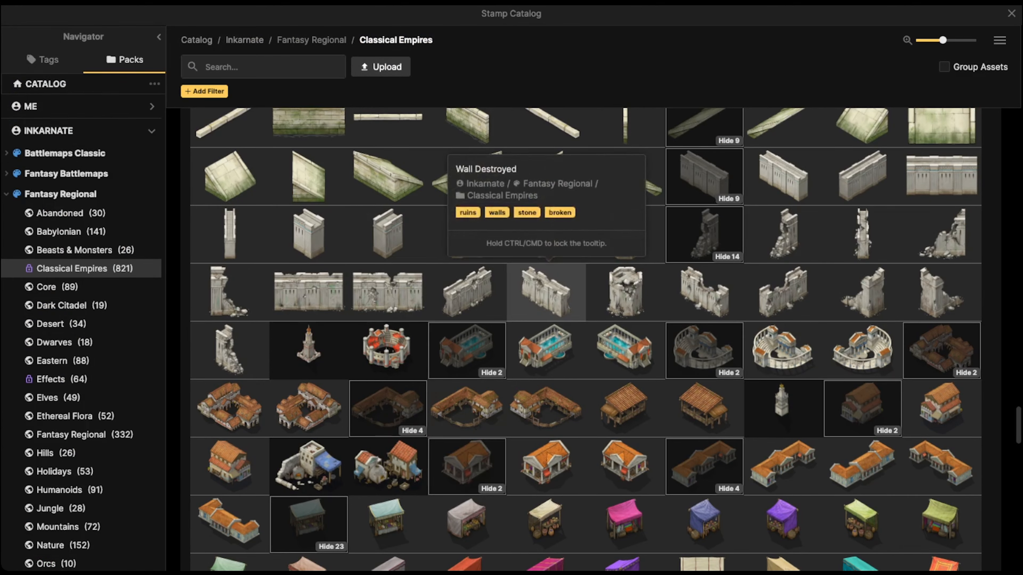
click(467, 407)
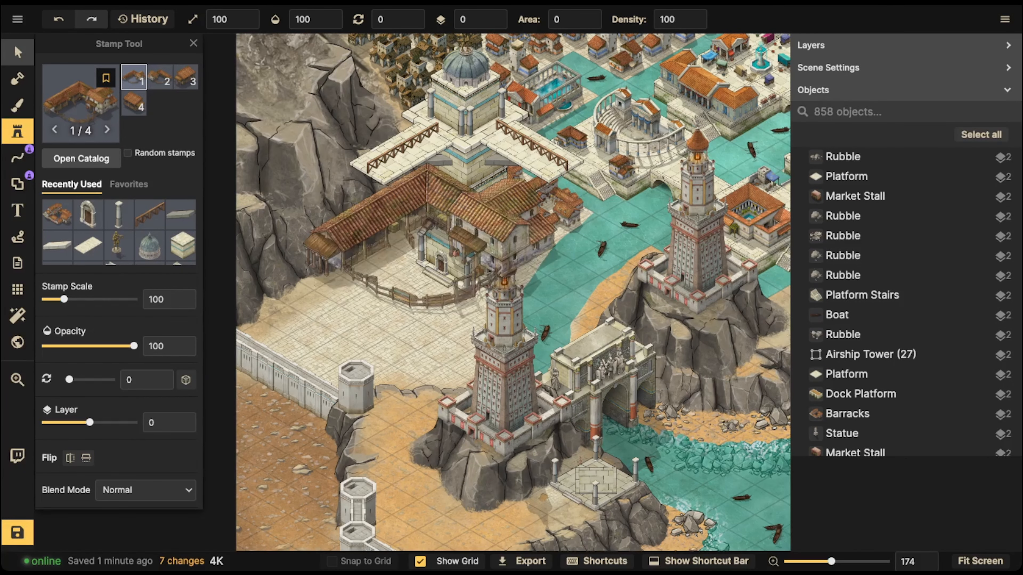
click(17, 52)
Adopt the barracks' scale 30 and layer 2 for stamping and pick the L-shaped building with a fenced yard from Classical Empires
click(546, 203)
click(17, 132)
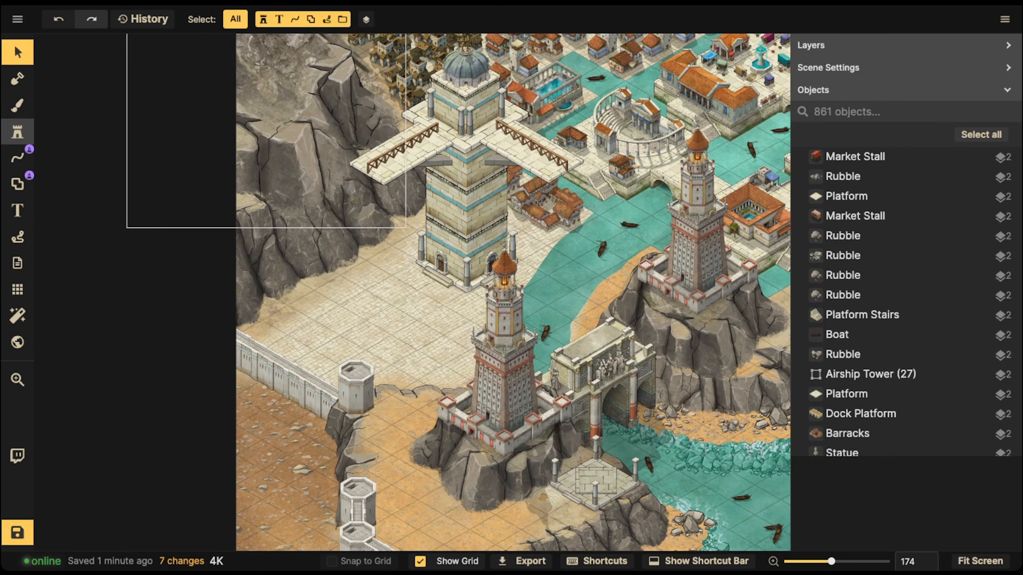
click(80, 104)
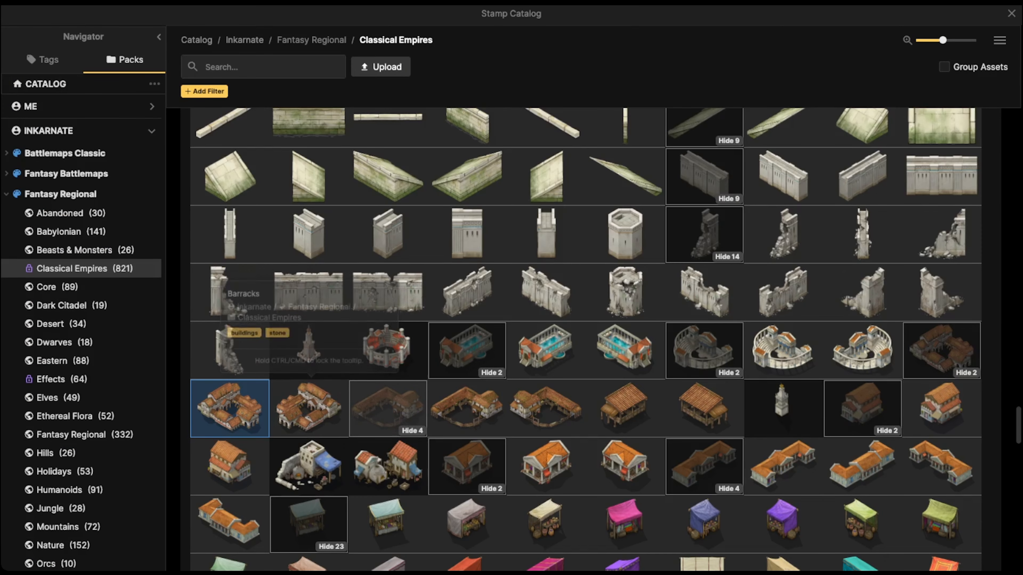
click(308, 403)
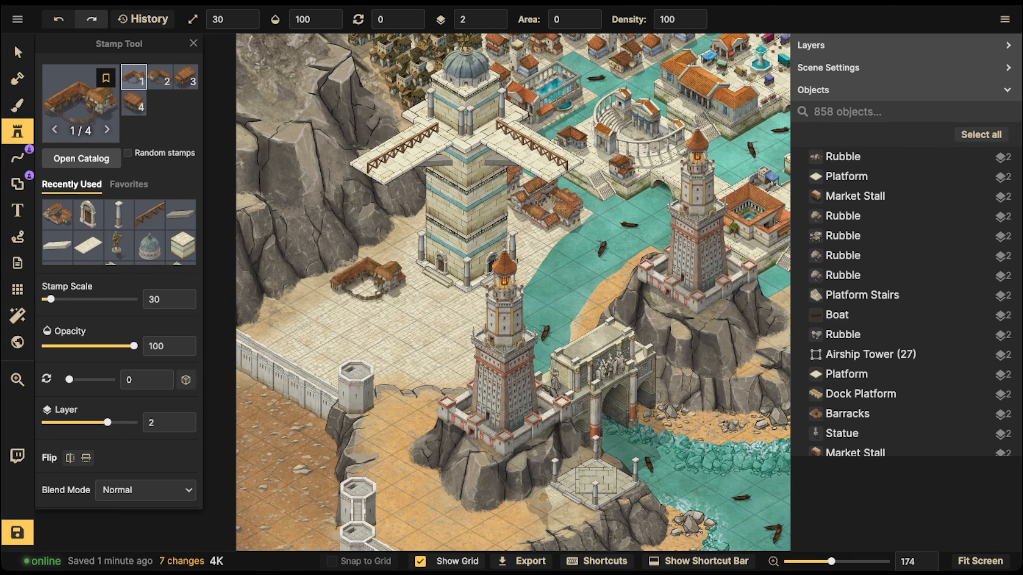
Place the fenced building's variation 1 on the plaza left of the tower and variation 3 just below the canal-side barracks
click(367, 278)
key(3)
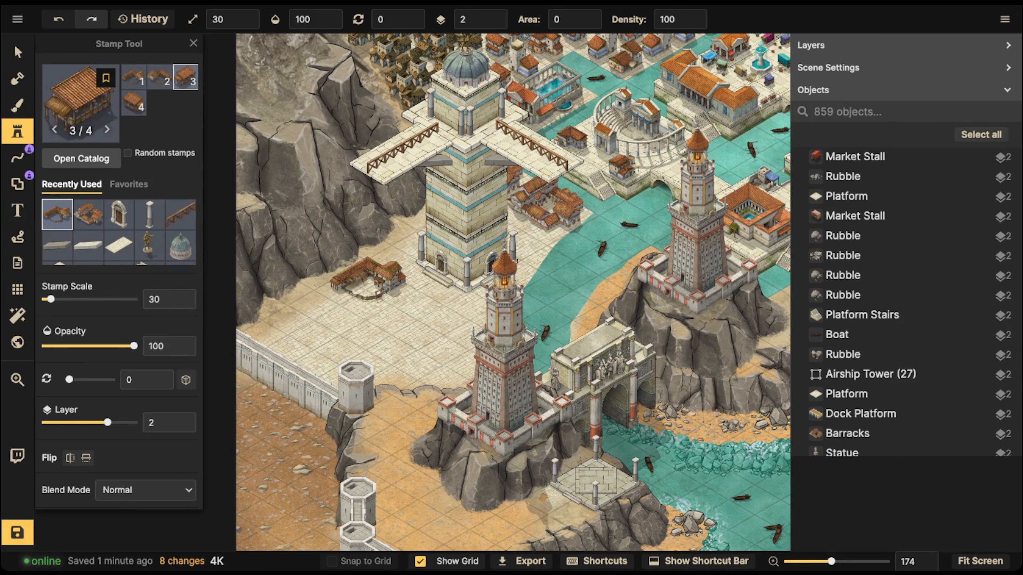
click(531, 230)
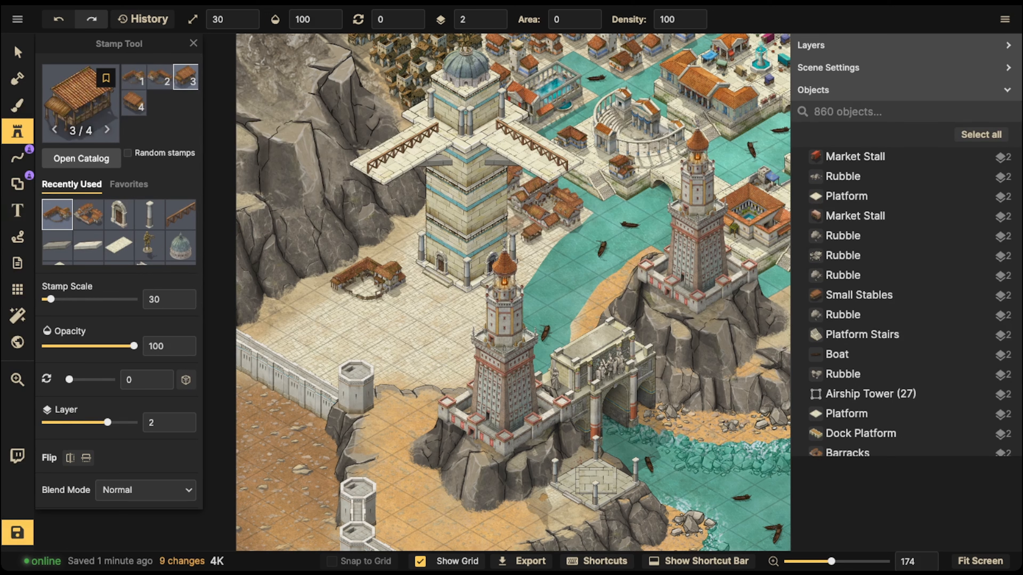
Try a second small stable between the tower and the barracks, and delete it
click(512, 216)
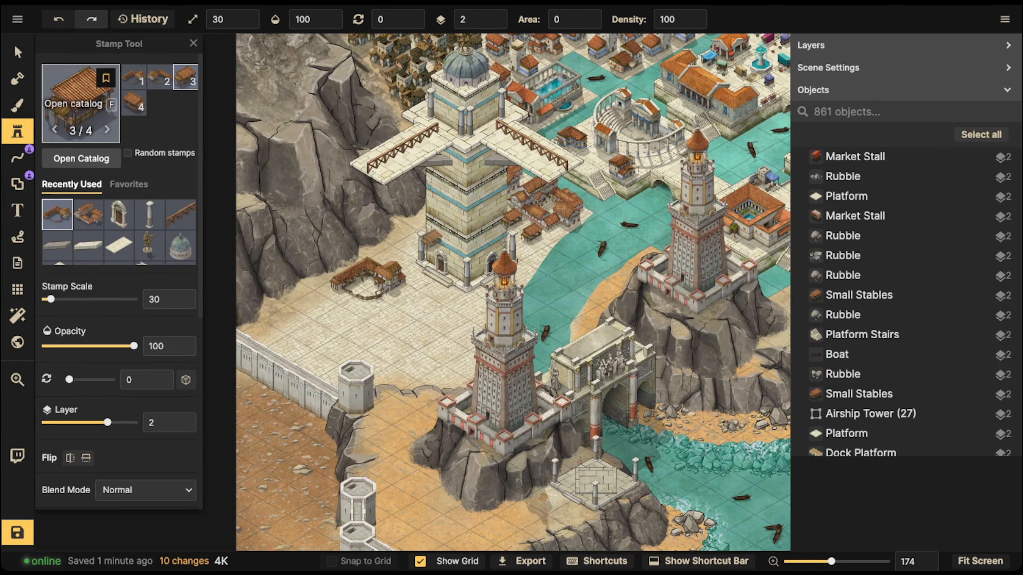
click(17, 52)
drag(513, 219, 464, 230)
key(Delete)
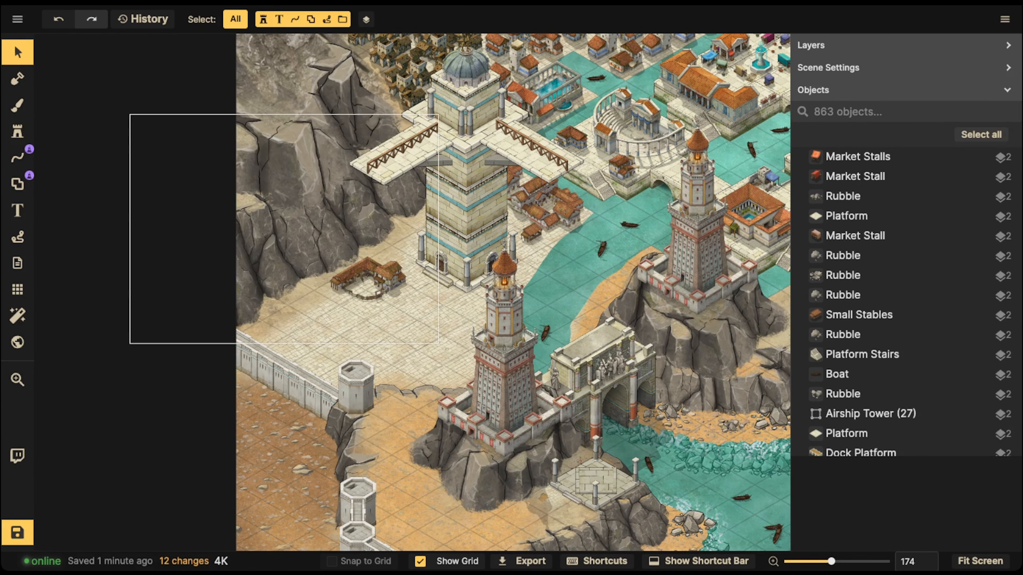
Place the small orange-roofed Market building from Classical Empires at scale 30 on the plaza, just left of the fenced stables
drag(372, 279, 373, 277)
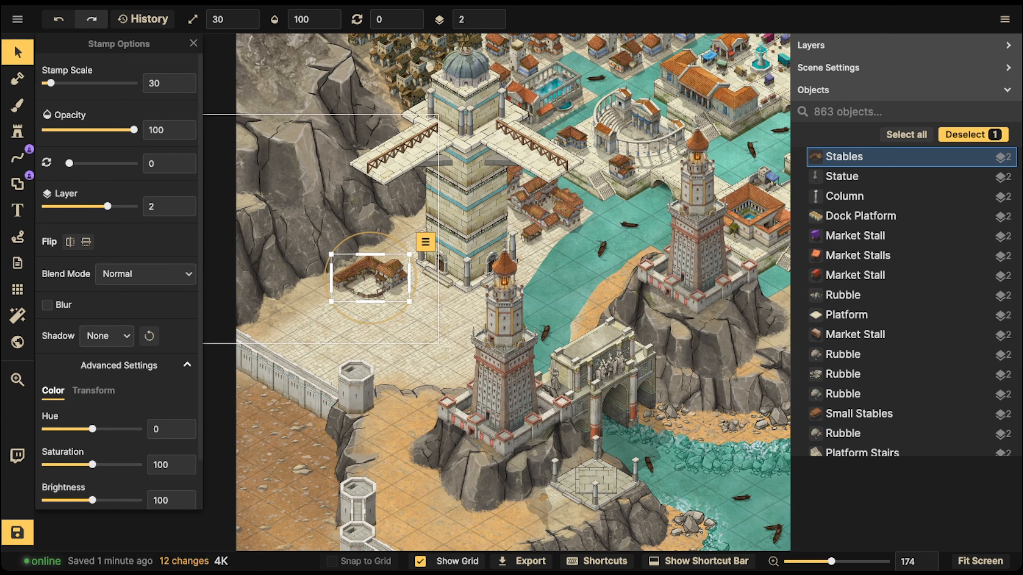
click(18, 132)
click(79, 97)
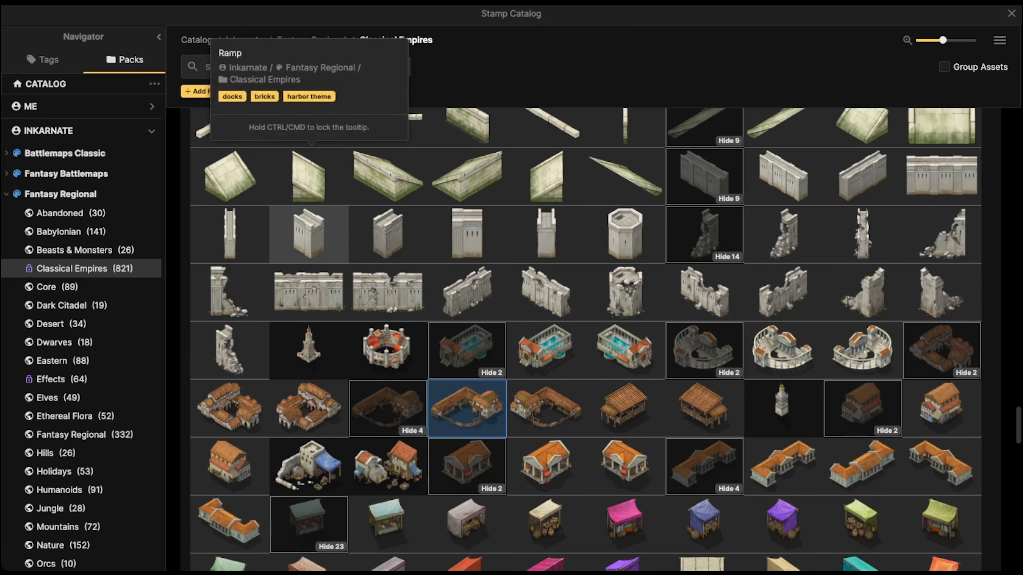
scroll(584, 338, down, 2)
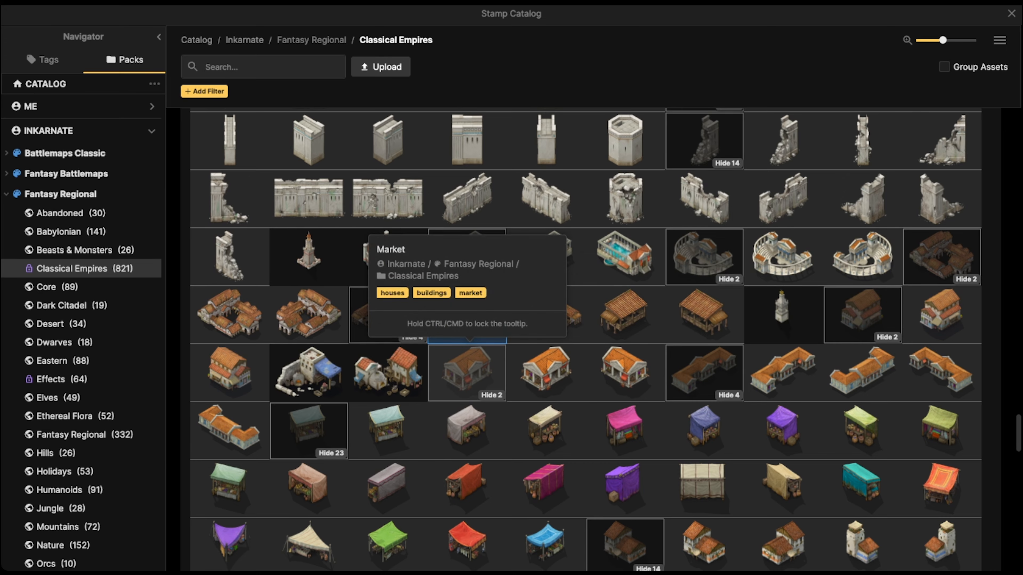
click(546, 373)
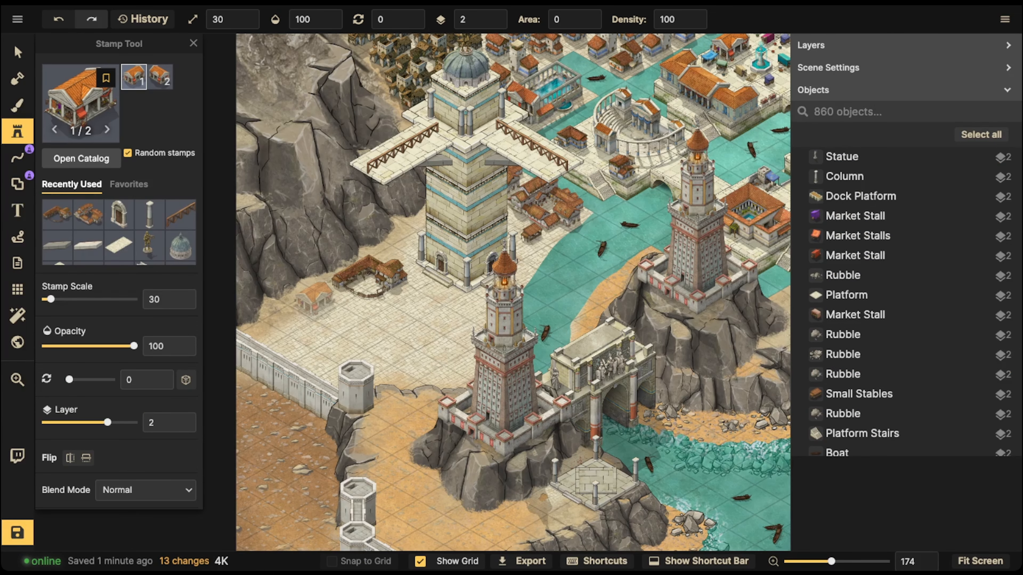
click(315, 300)
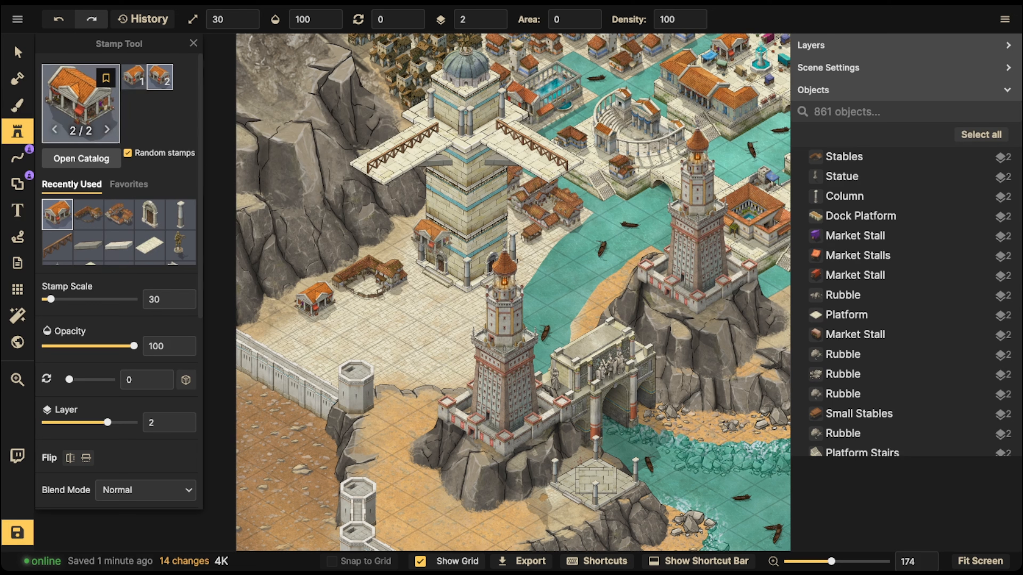
click(389, 270)
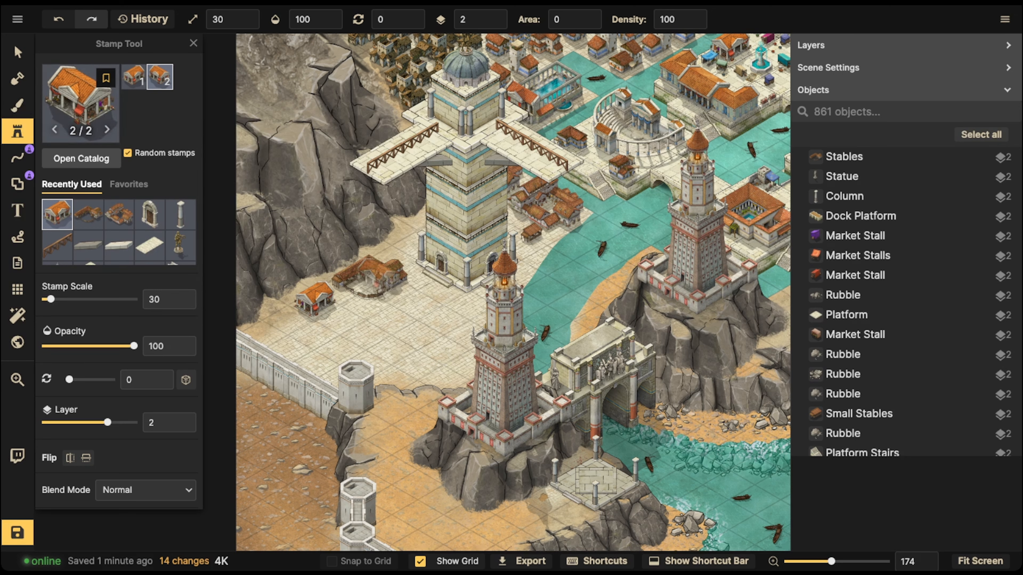
click(391, 269)
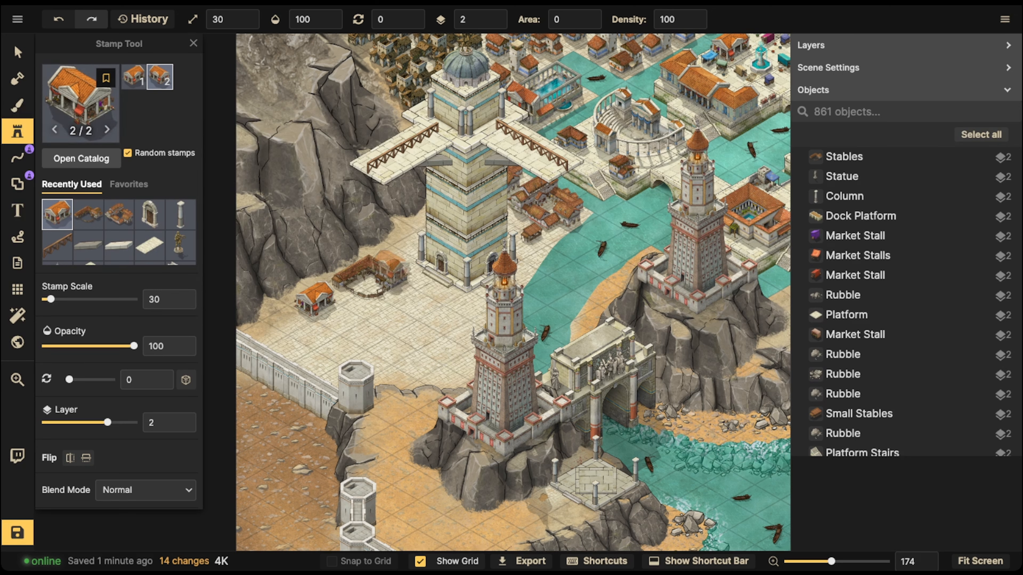
click(364, 261)
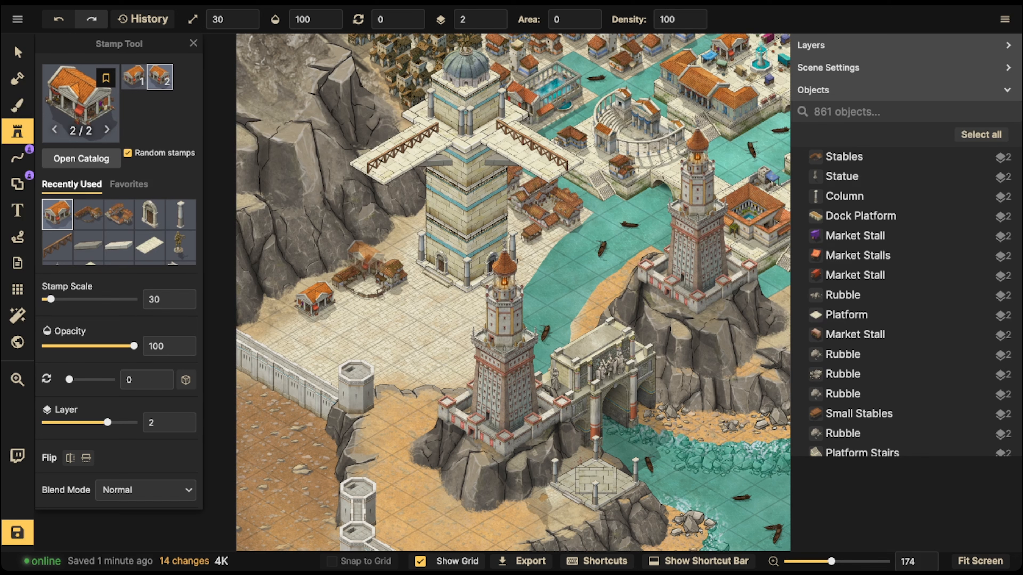
click(365, 261)
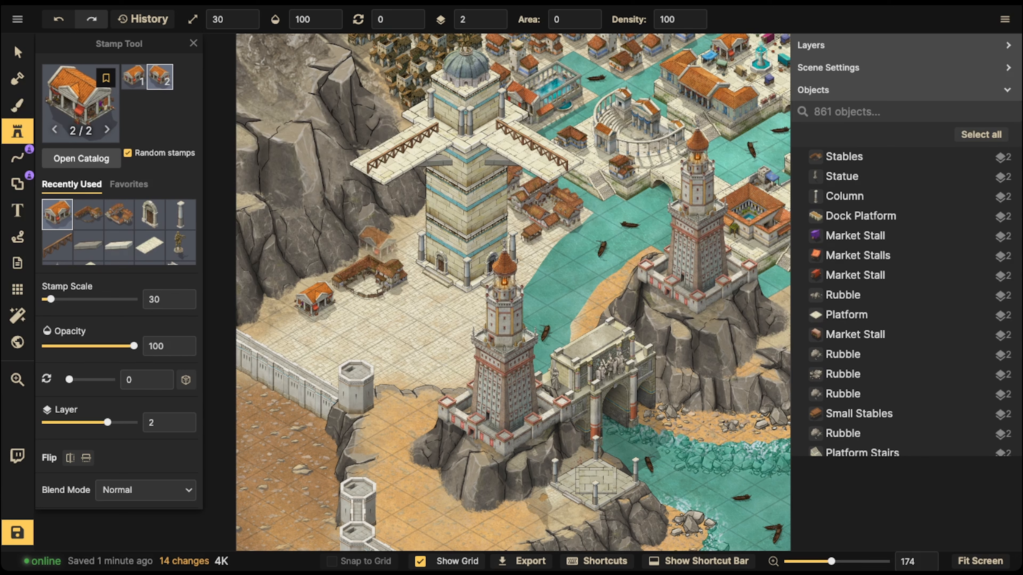
click(430, 244)
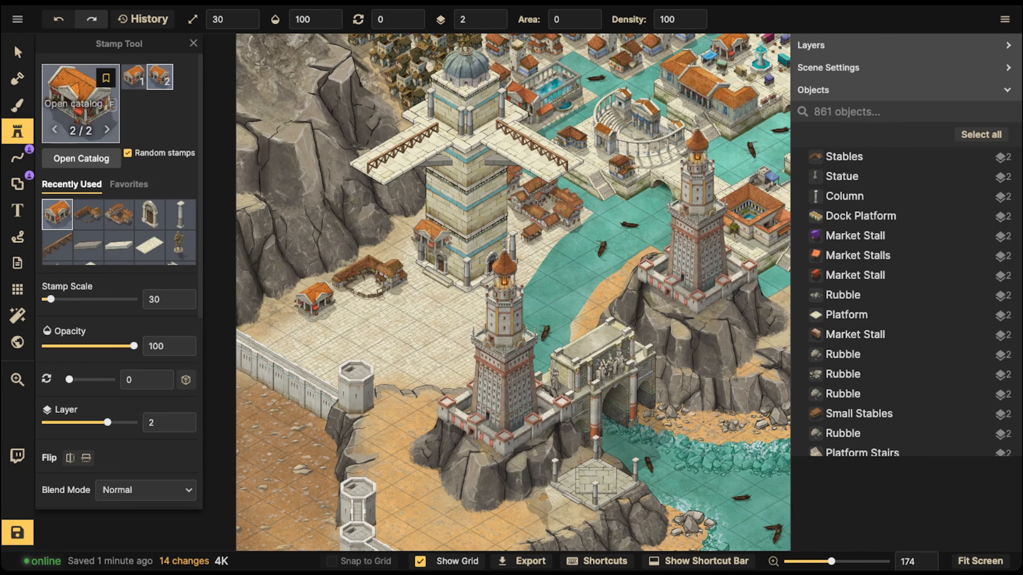
Choose the Workshop stamp from the Classical Empires pack and place it beside the orange-roofed market building near the city wall
click(81, 117)
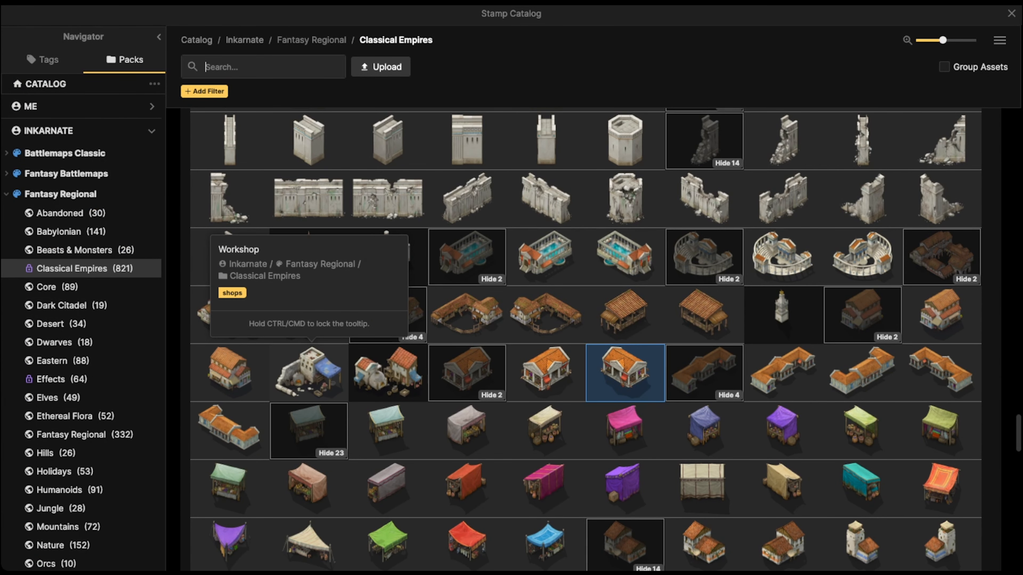
click(309, 371)
click(287, 316)
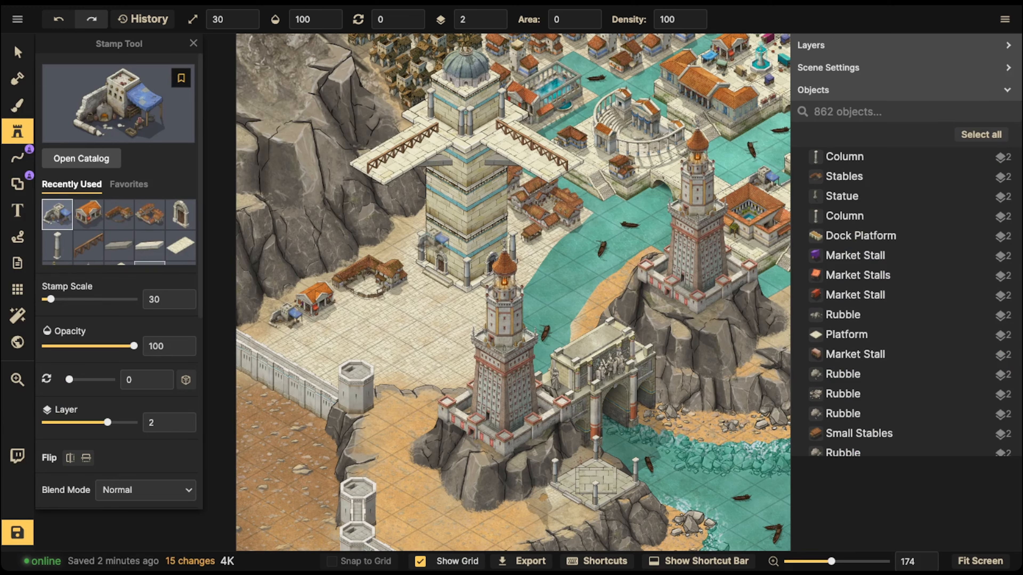
Place a Merchant stamp from the Classical Empires pack and reposition it on the plaza between the stables and the front lighthouse
click(115, 106)
click(383, 362)
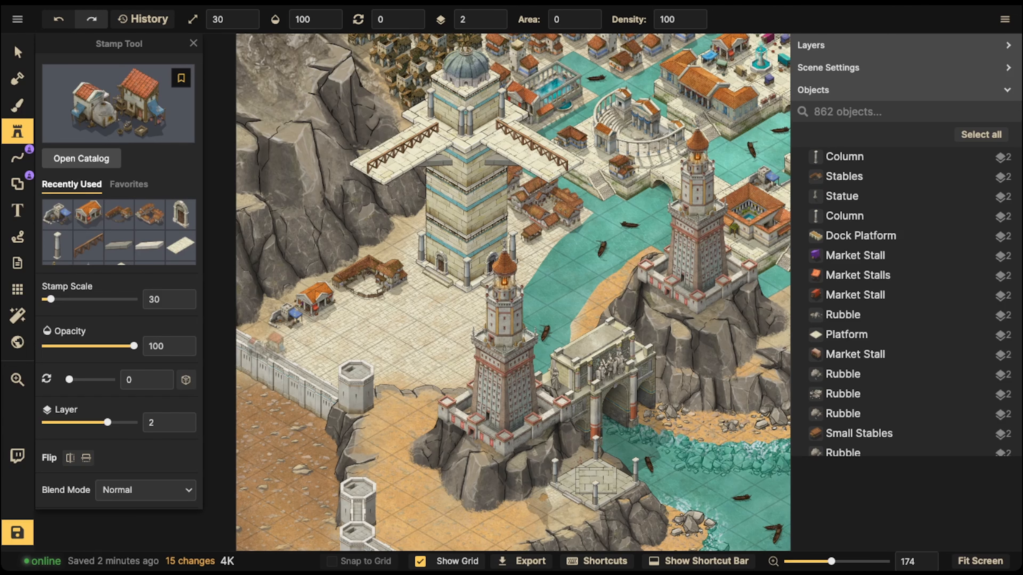
click(261, 329)
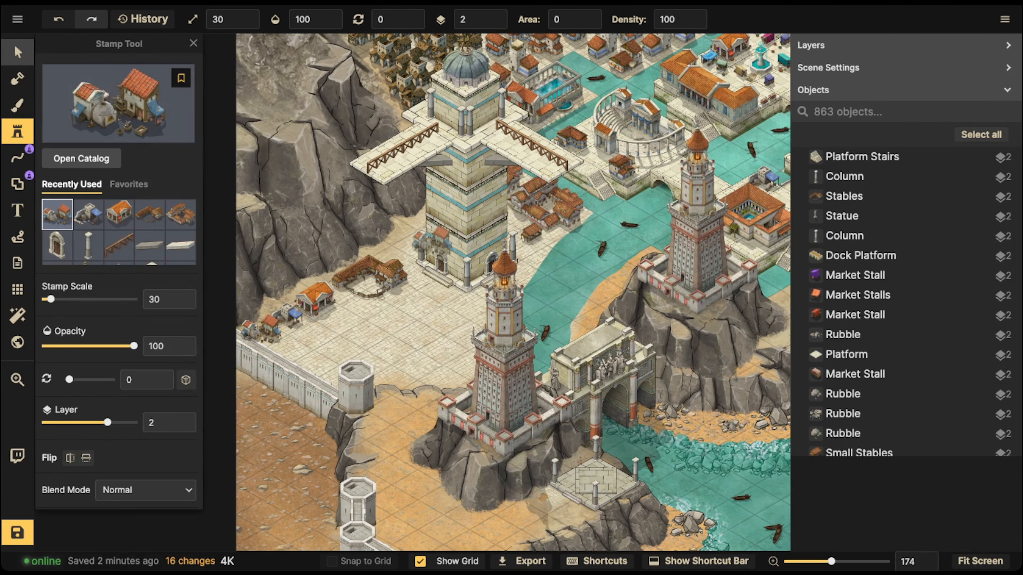
click(17, 53)
drag(261, 329, 419, 300)
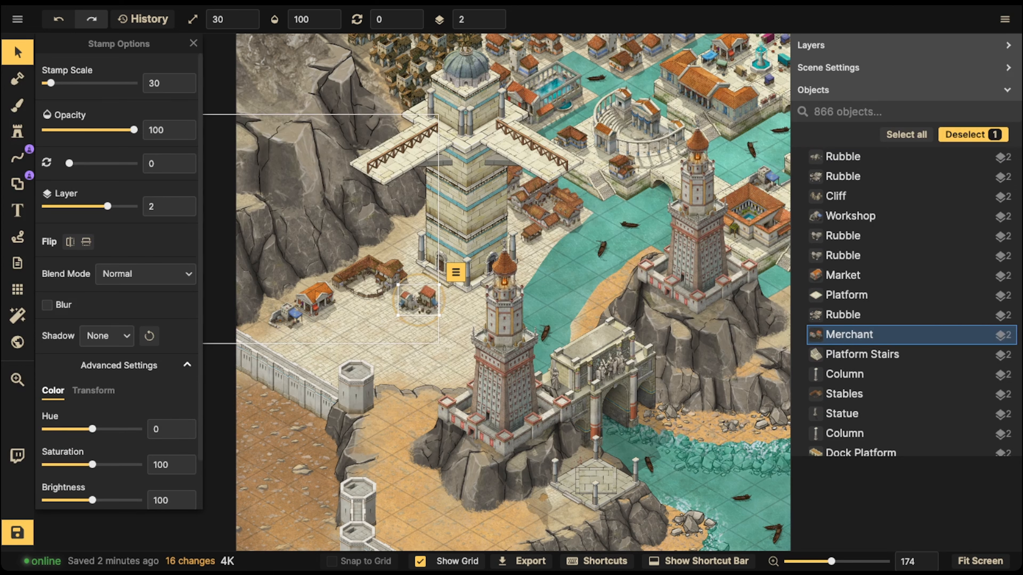
Scatter five random Market Stall stamps from the Classical Empires pack in the open space around the market building and workshop
click(17, 131)
click(82, 155)
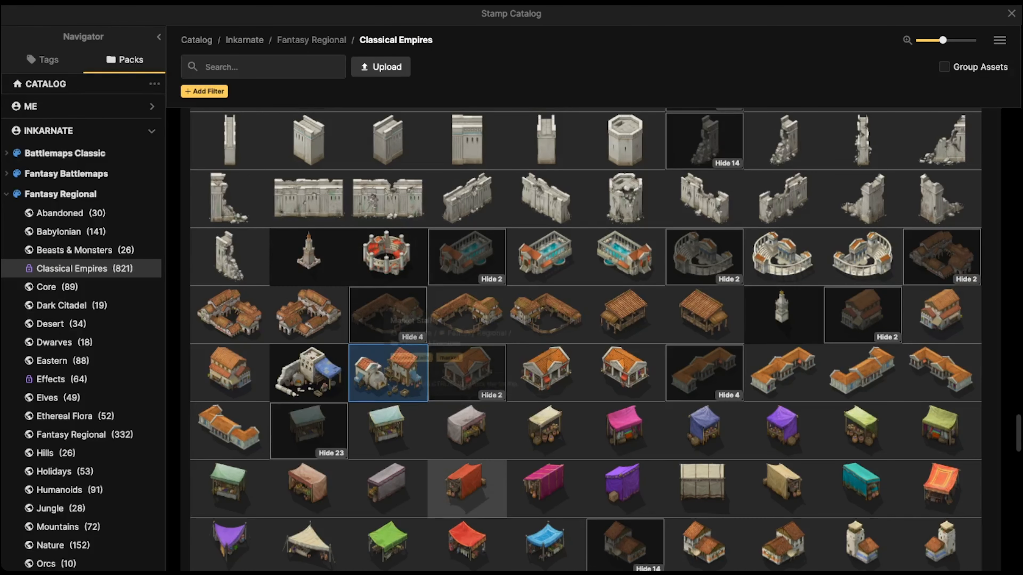
click(467, 489)
click(342, 305)
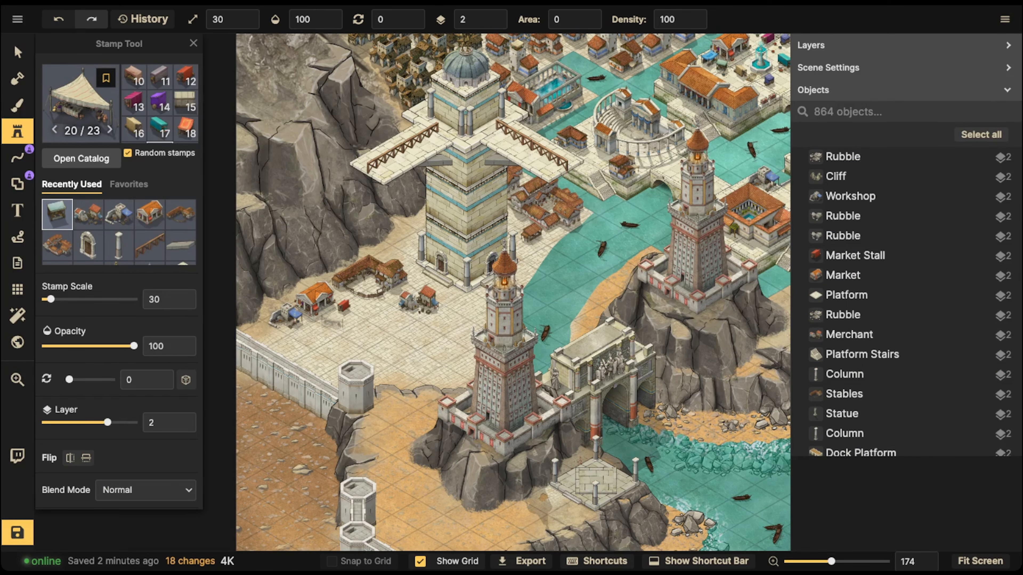
click(332, 323)
click(364, 306)
click(358, 321)
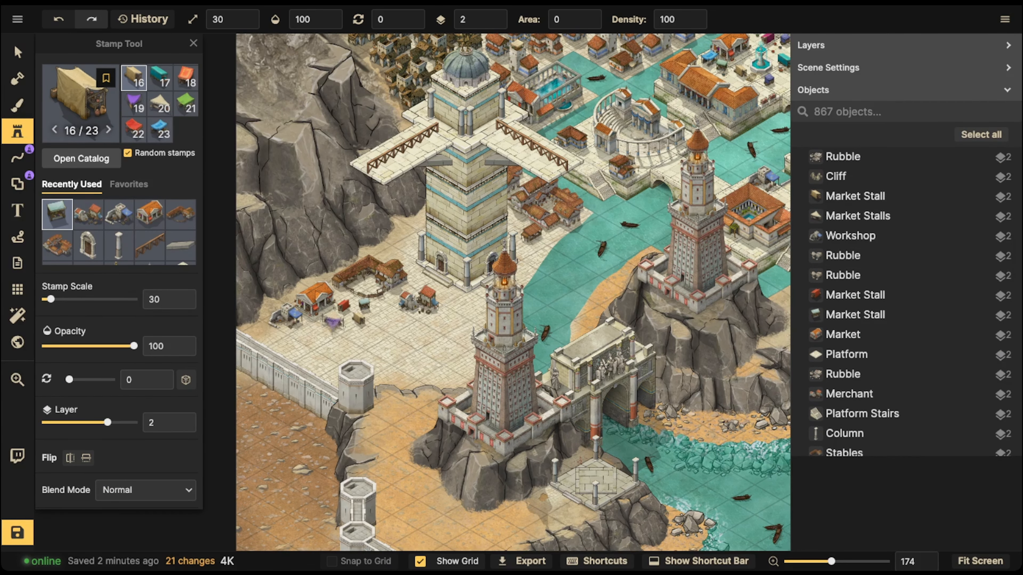
click(316, 323)
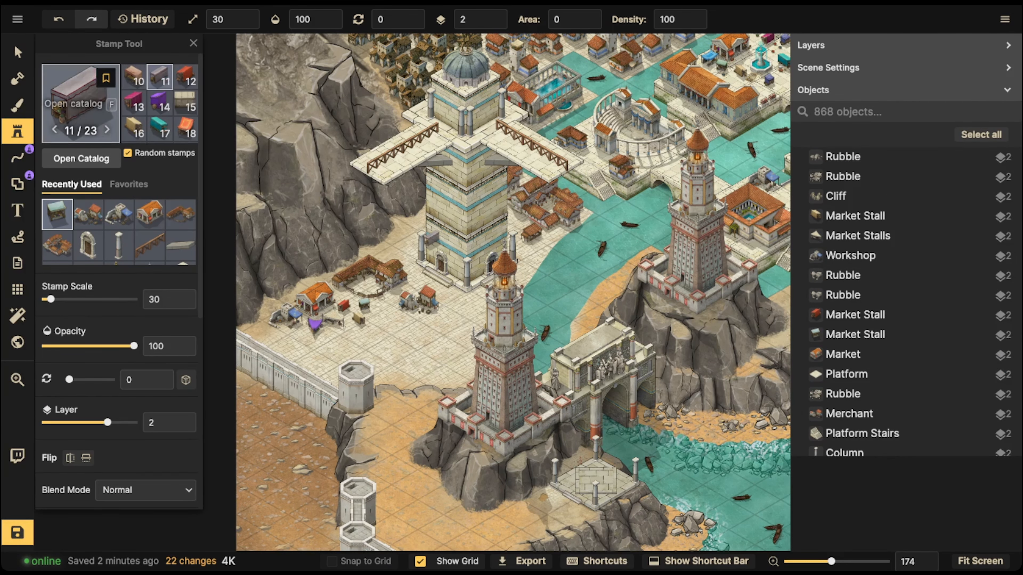
Choose the House stamp group from the Classical Empires pack and place four random houses on the plaza below the merchant
key(f)
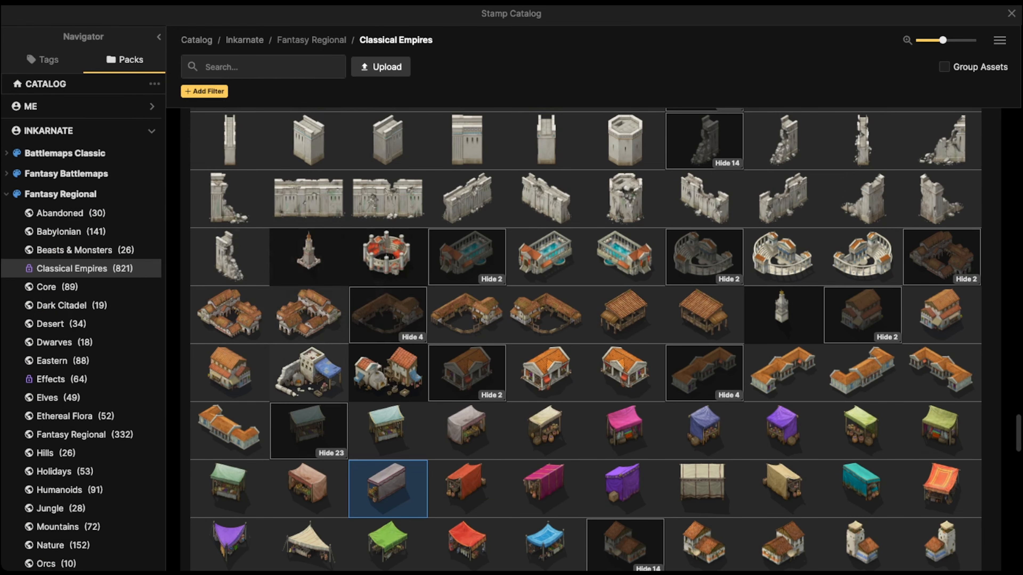
scroll(705, 341, up, 3)
scroll(705, 347, down, 7)
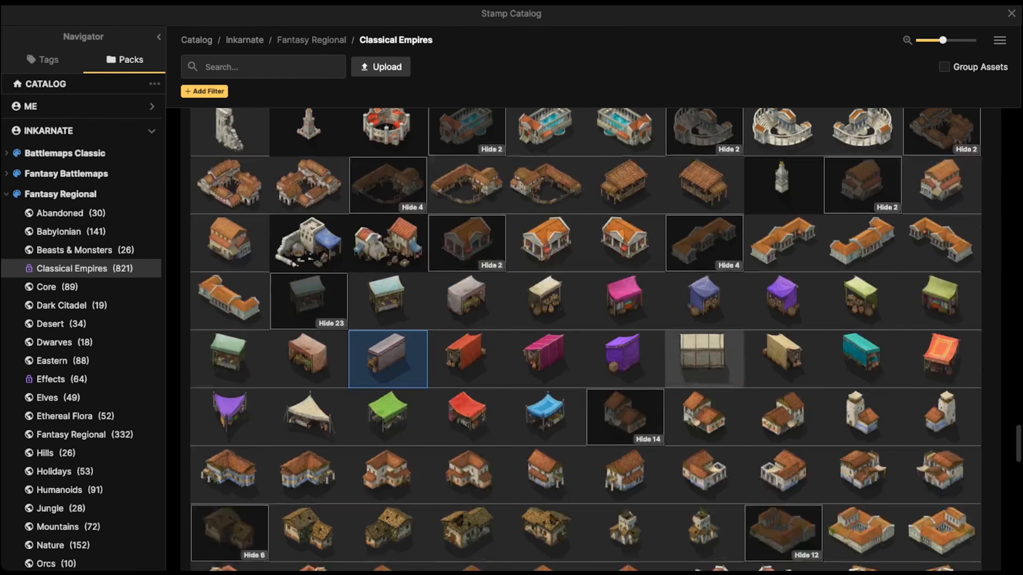
click(704, 411)
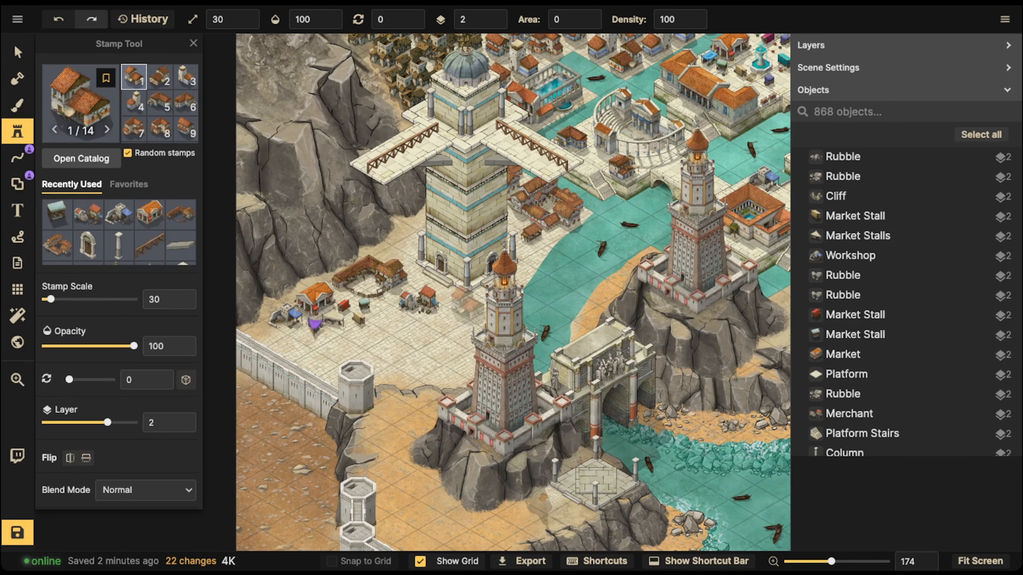
click(454, 322)
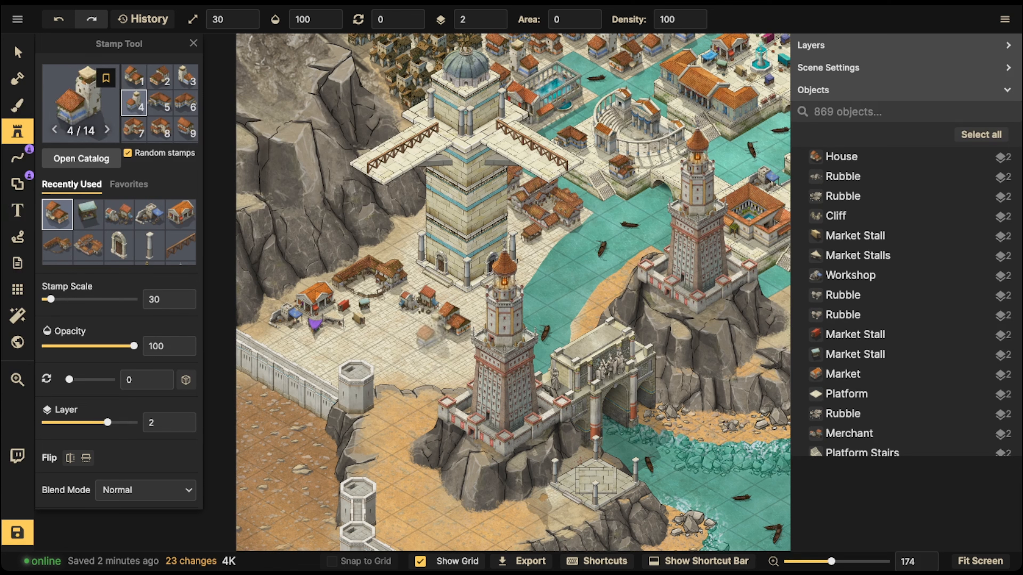
click(426, 335)
click(404, 349)
click(402, 320)
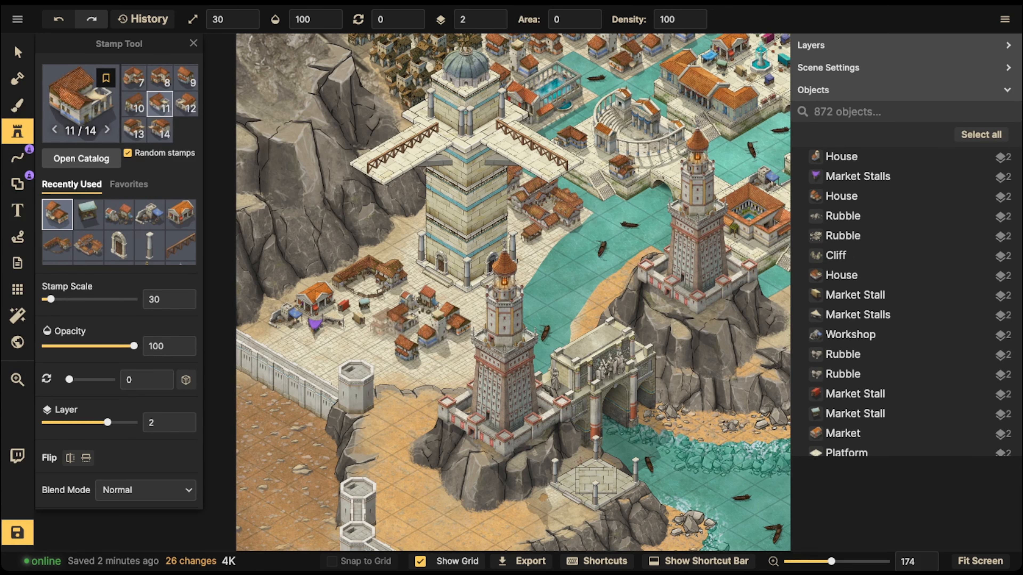
Continue the neighbourhood with five more random houses below the market stalls, spreading towards the city wall
click(385, 325)
click(377, 355)
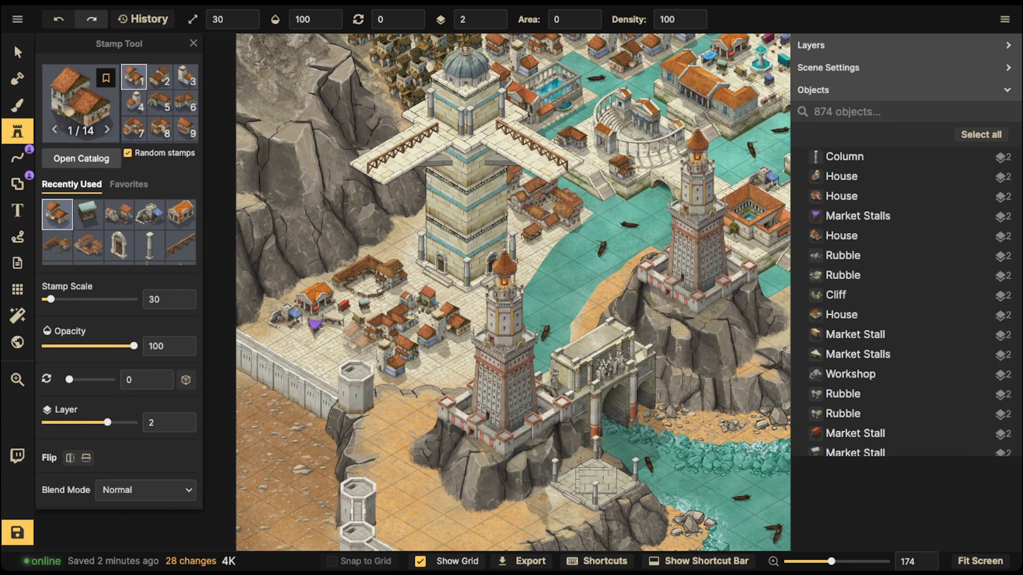
click(351, 342)
click(314, 347)
click(284, 340)
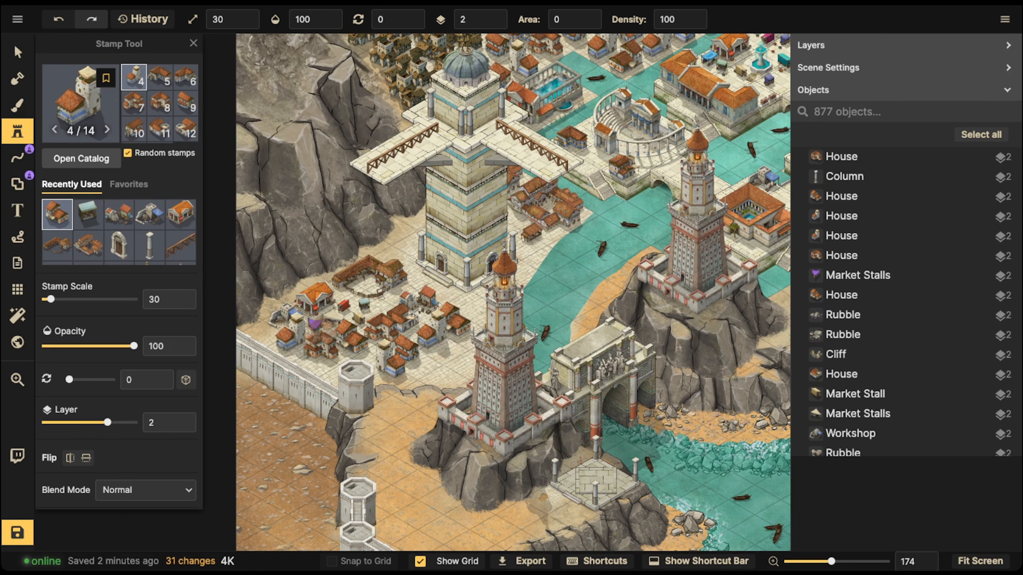
Place more random houses beside the base of the domed tower and at the far end of the city wall
click(406, 247)
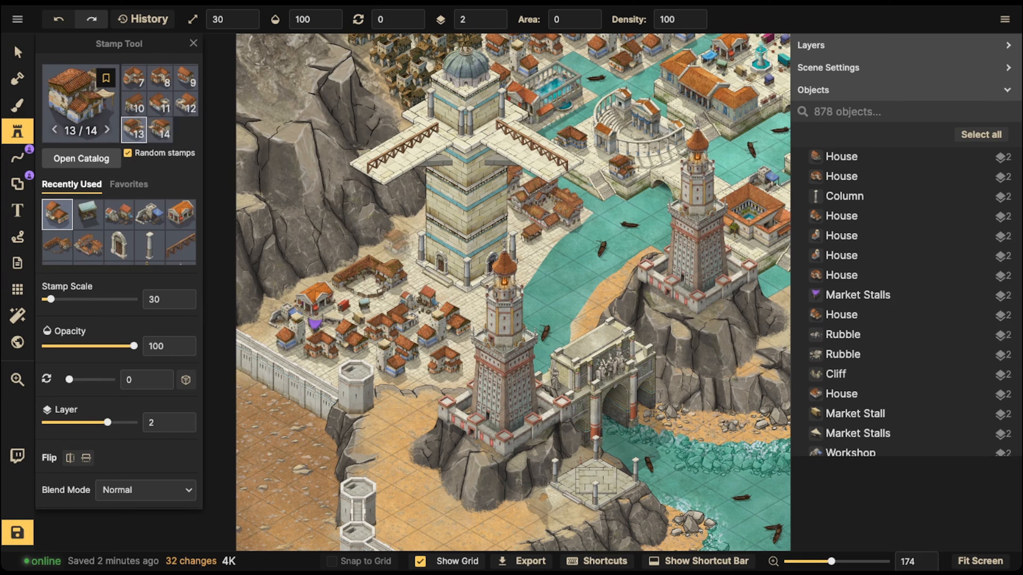
click(396, 245)
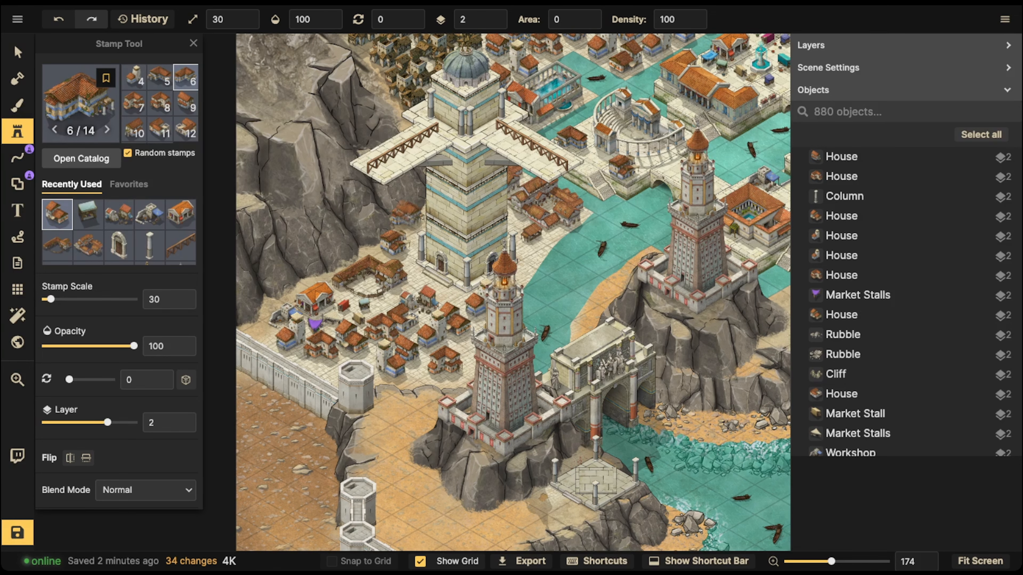
click(406, 215)
click(261, 331)
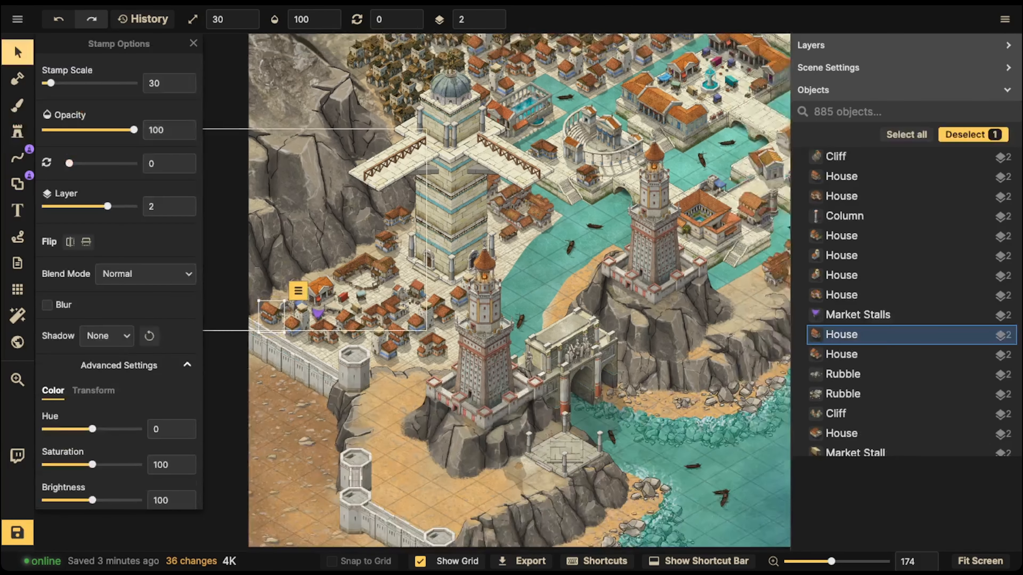
Move the tower-topped house next to the octagonal wall tower so that it stands closer behind the tower
scroll(512, 242, down, 5)
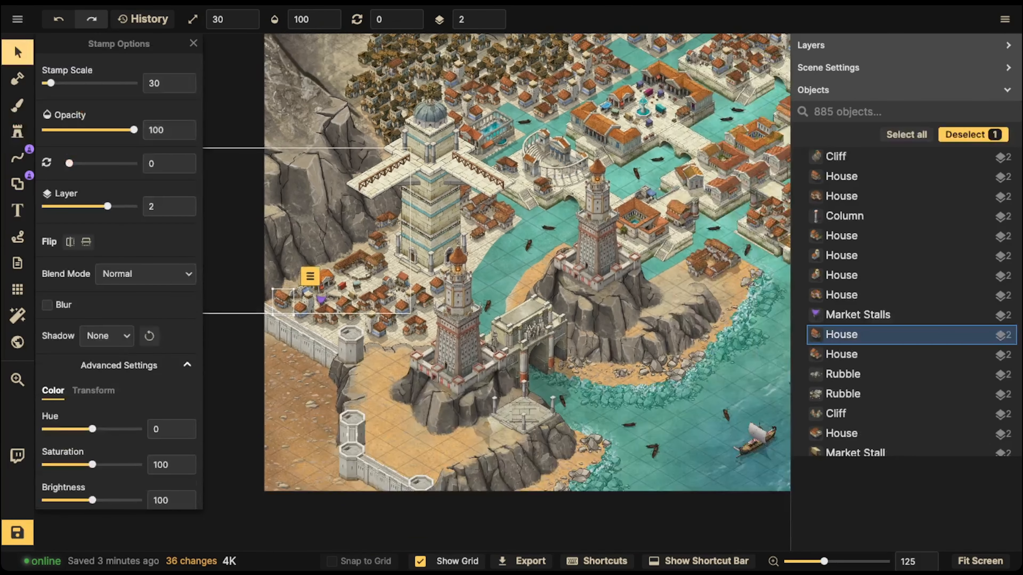
key(Escape)
key(z)
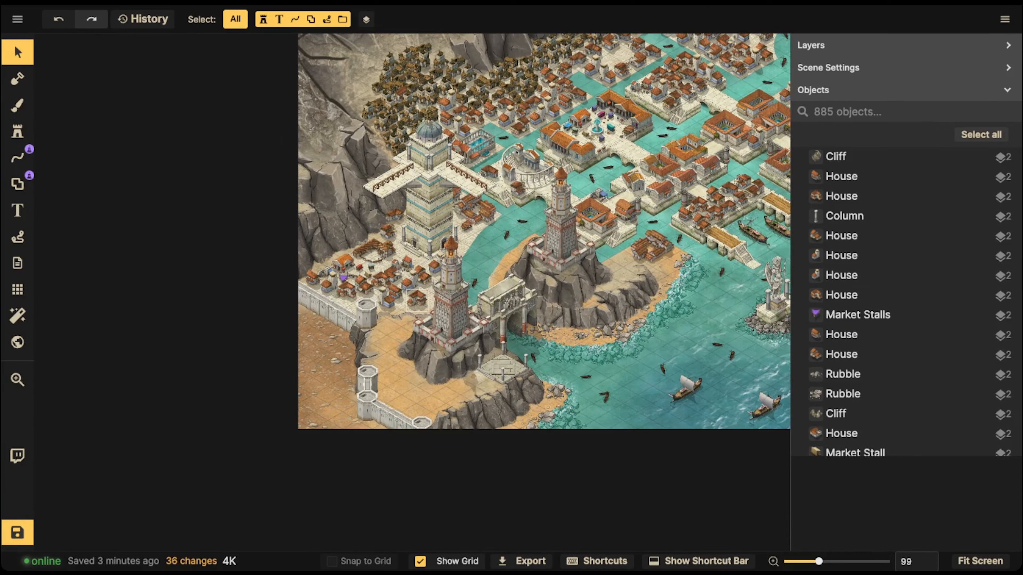
scroll(397, 300, up, 7)
click(328, 333)
scroll(227, 317, up, 5)
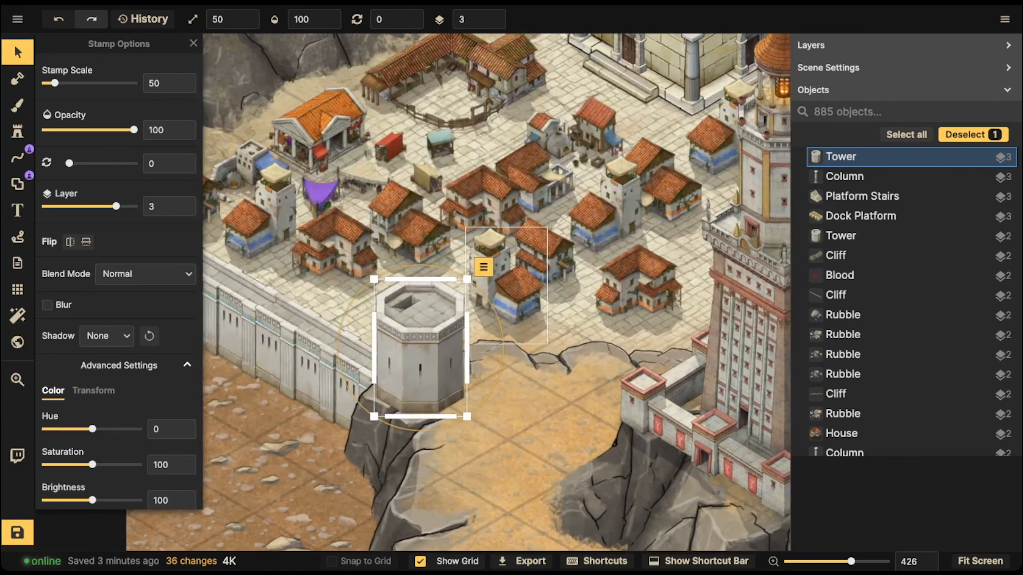
click(477, 298)
drag(478, 299, 486, 303)
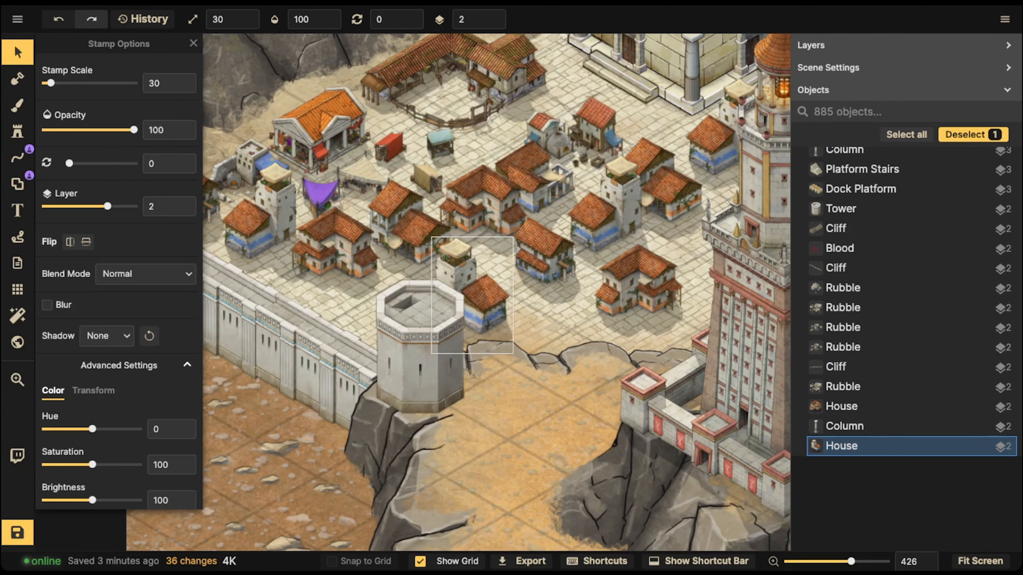
Move the orange-roofed house near the city wall down beside the octagonal tower and fine-tune its position there
drag(334, 250, 370, 287)
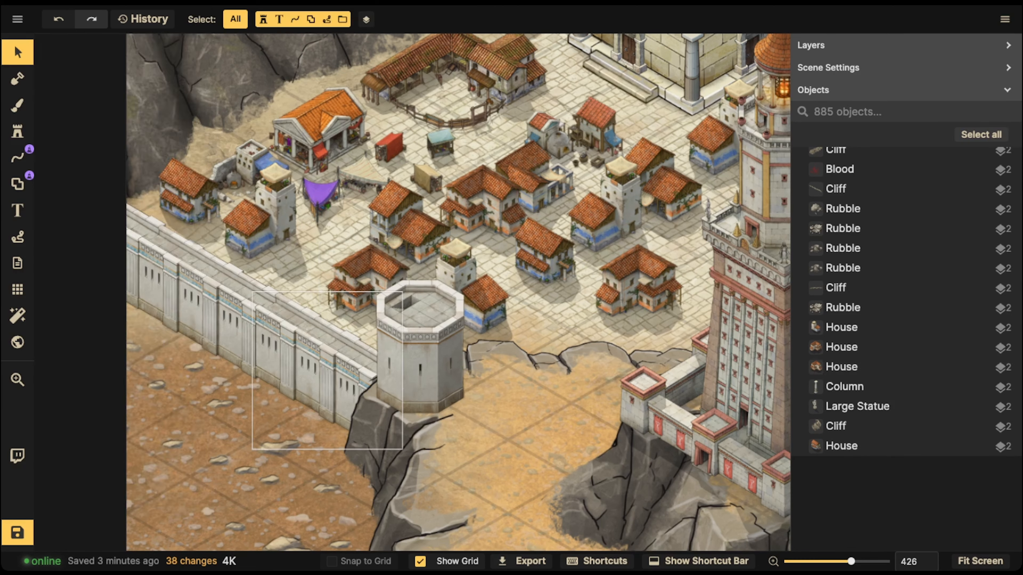
click(354, 343)
click(354, 342)
drag(415, 232, 415, 232)
click(368, 274)
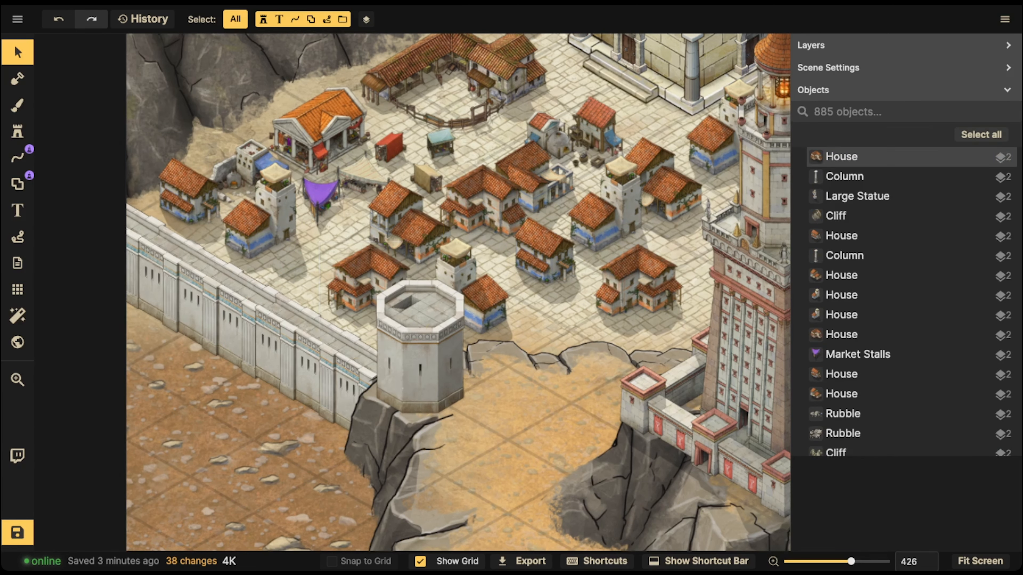
click(366, 276)
mouse_move(367, 276)
mouse_down()
mouse_move(352, 294)
mouse_move(381, 272)
mouse_up()
key(Escape)
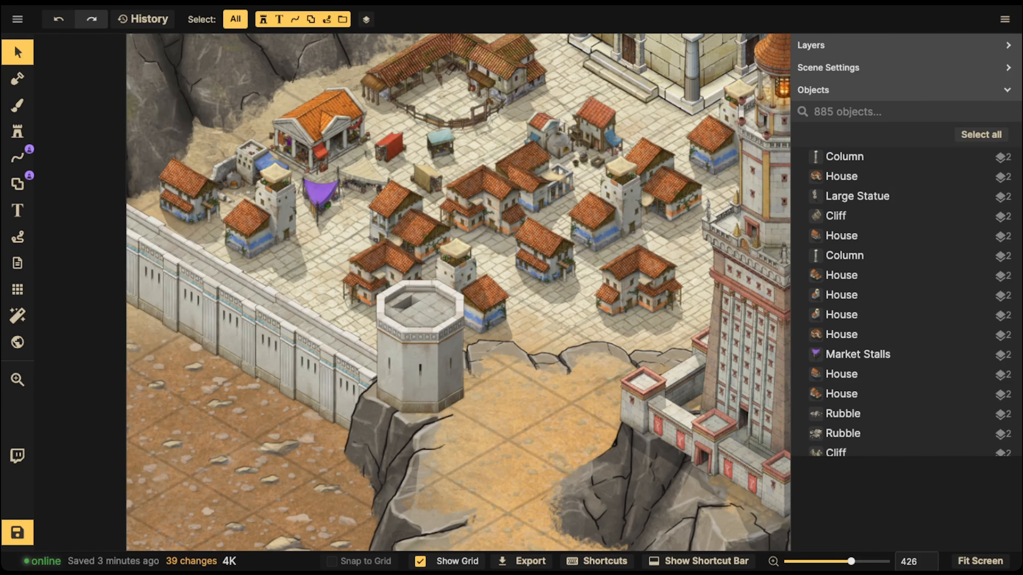
Select the three city wall segments leading to the octagonal tower and raise them to layer 2
click(342, 355)
drag(342, 355, 490, 379)
shift+click(375, 343)
shift+click(298, 294)
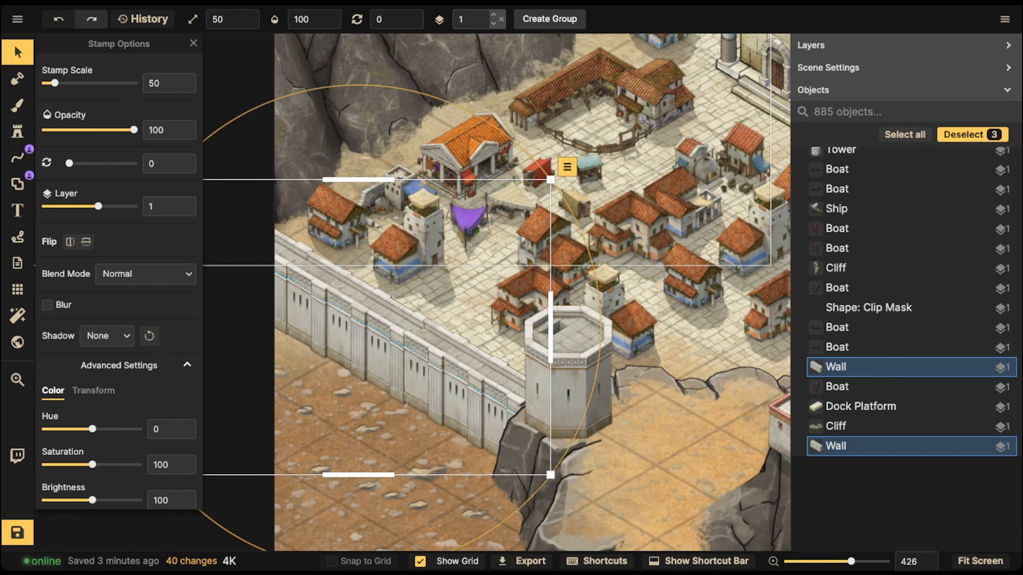
click(497, 16)
click(576, 362)
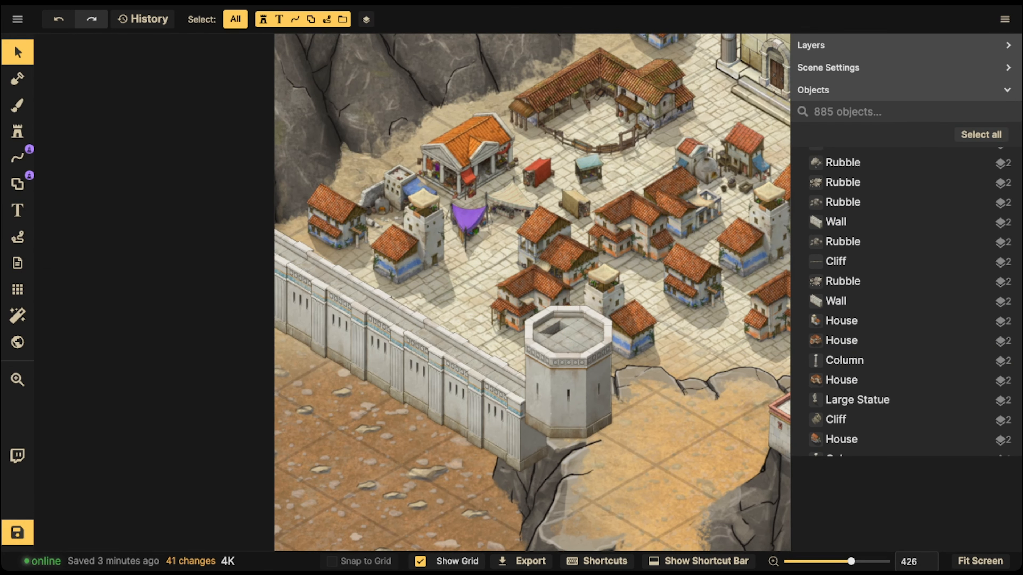
Raise the cliff stamp directly below the octagonal tower to layer 2 and deselect it
click(543, 475)
scroll(542, 476, down, 5)
drag(564, 301, 535, 139)
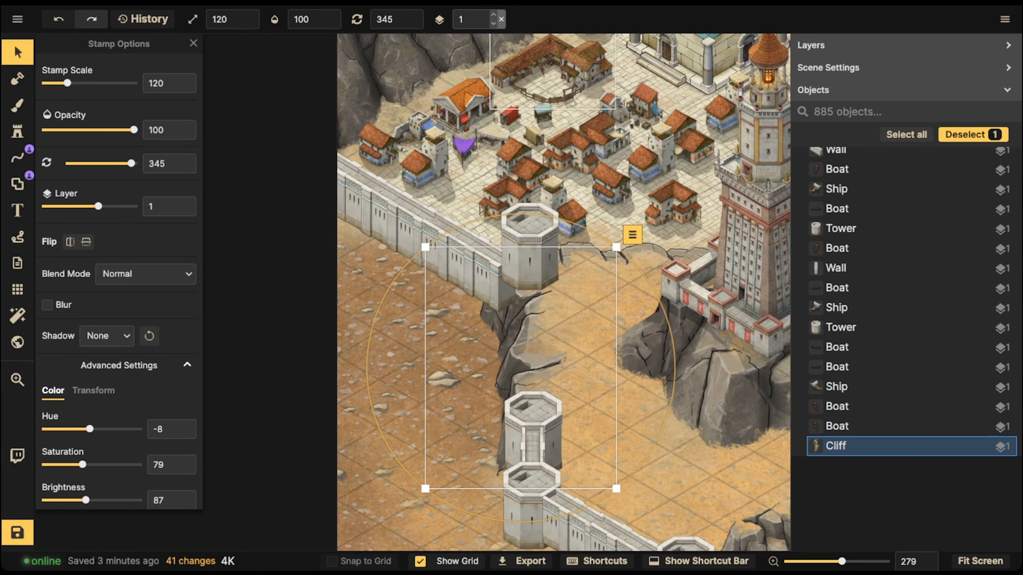
click(494, 15)
click(512, 522)
scroll(513, 523, down, 2)
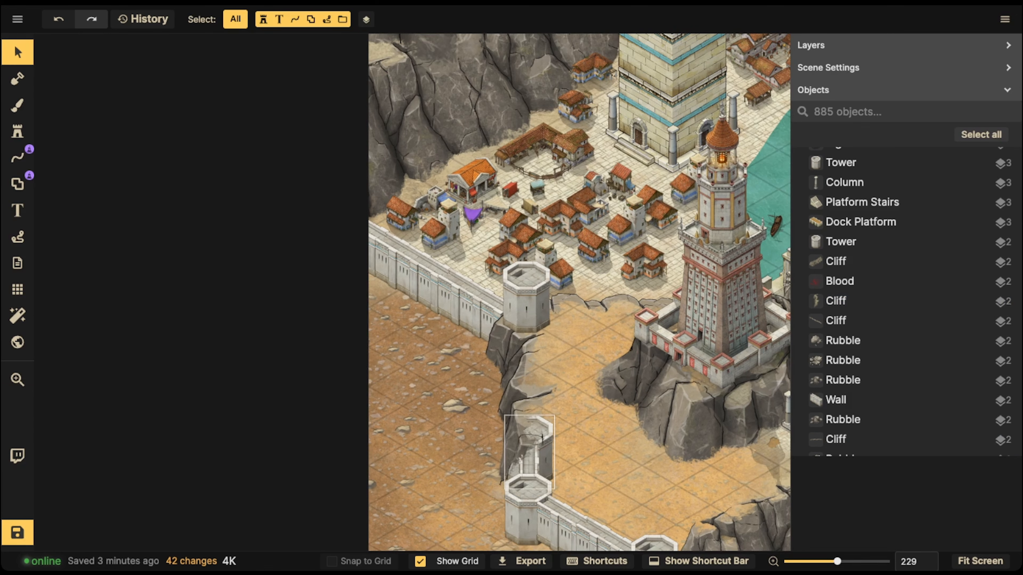
Select the towers and wall segments of the lower city wall, raise them to layer 2 and deselect them
click(543, 443)
shift+click(530, 470)
shift+click(527, 506)
shift+click(566, 520)
drag(566, 521, 490, 322)
shift+click(536, 347)
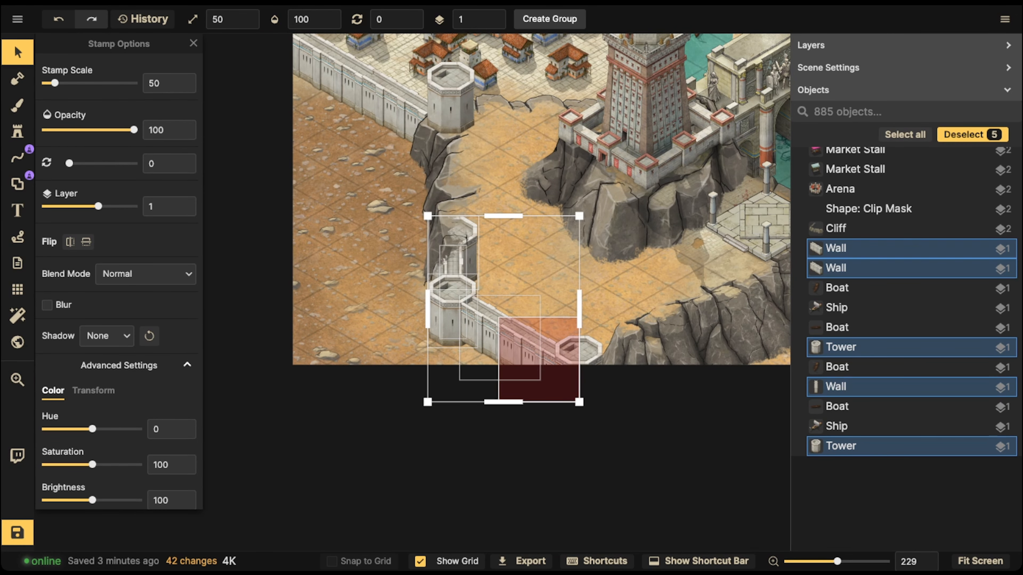
shift+click(583, 354)
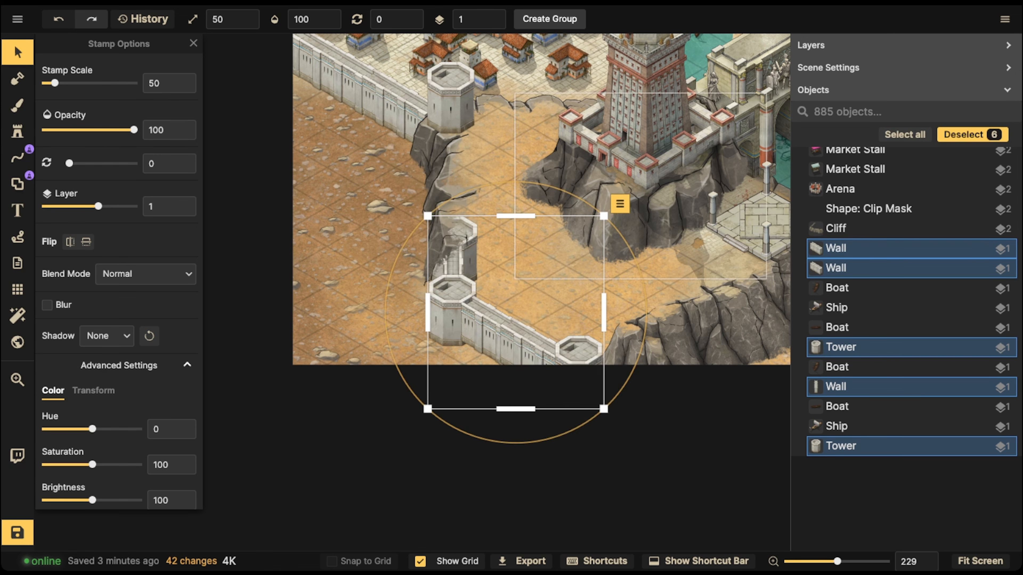
click(498, 16)
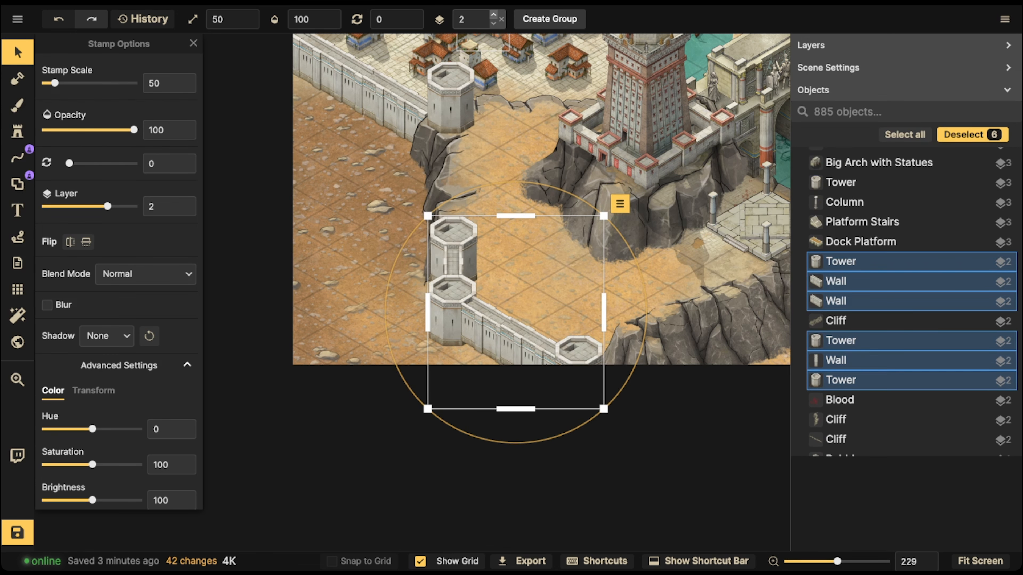
click(459, 173)
Stamp more random houses at scale 30 on layer 2 along the inside of the city wall and beside the octagonal tower
scroll(388, 191, down, 3)
drag(433, 98, 428, 296)
scroll(428, 297, up, 5)
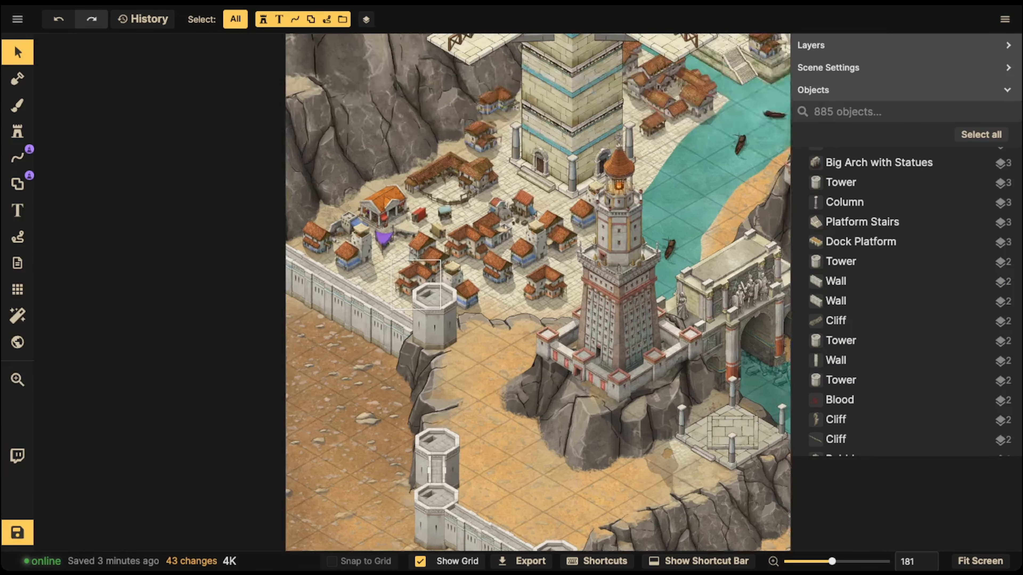
click(412, 284)
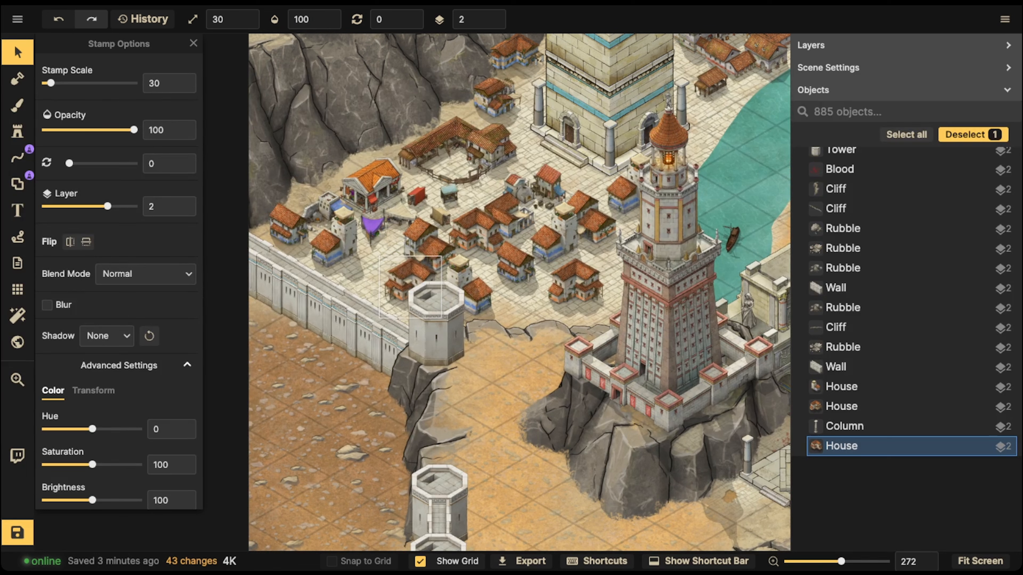
click(288, 224)
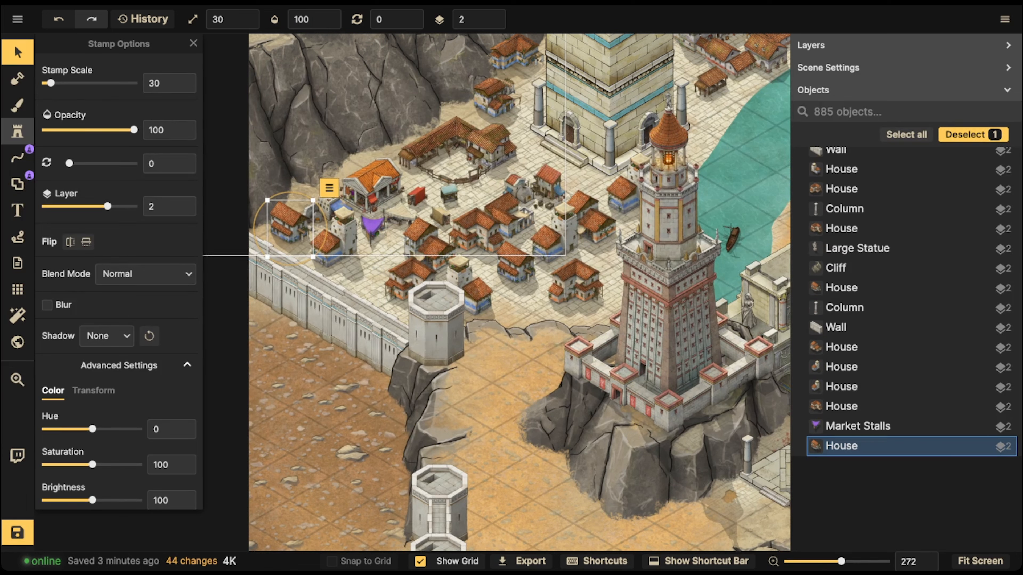
click(17, 132)
click(290, 258)
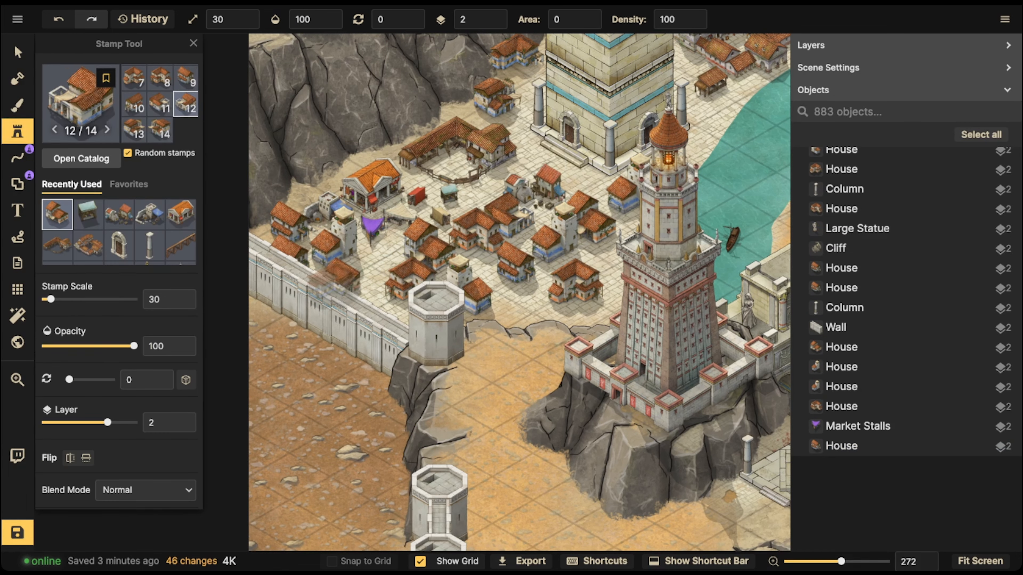
click(337, 284)
click(380, 308)
click(531, 298)
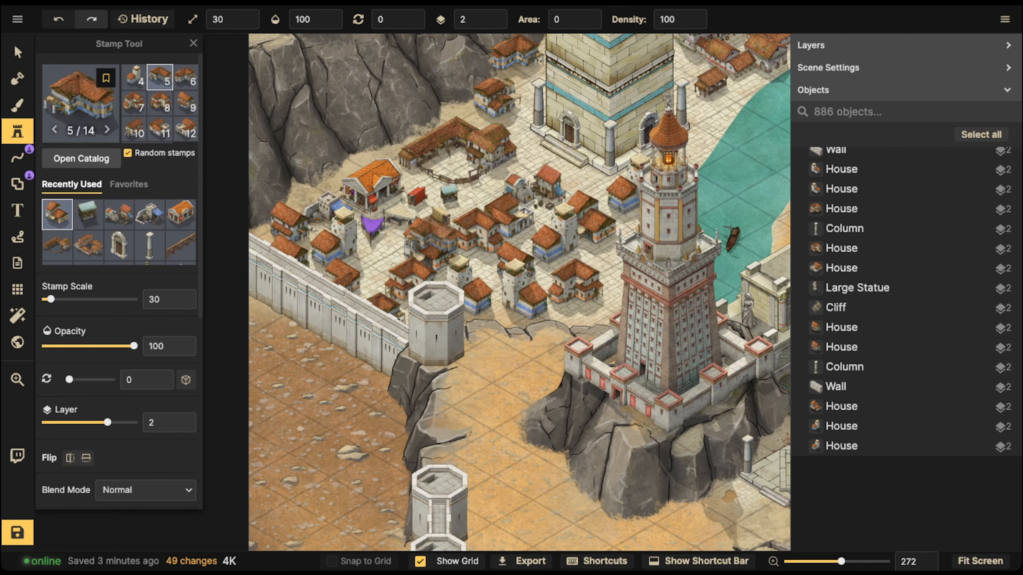
Search the Fantasy Regional stamp catalog for "airship" and choose the airship stamp
click(81, 158)
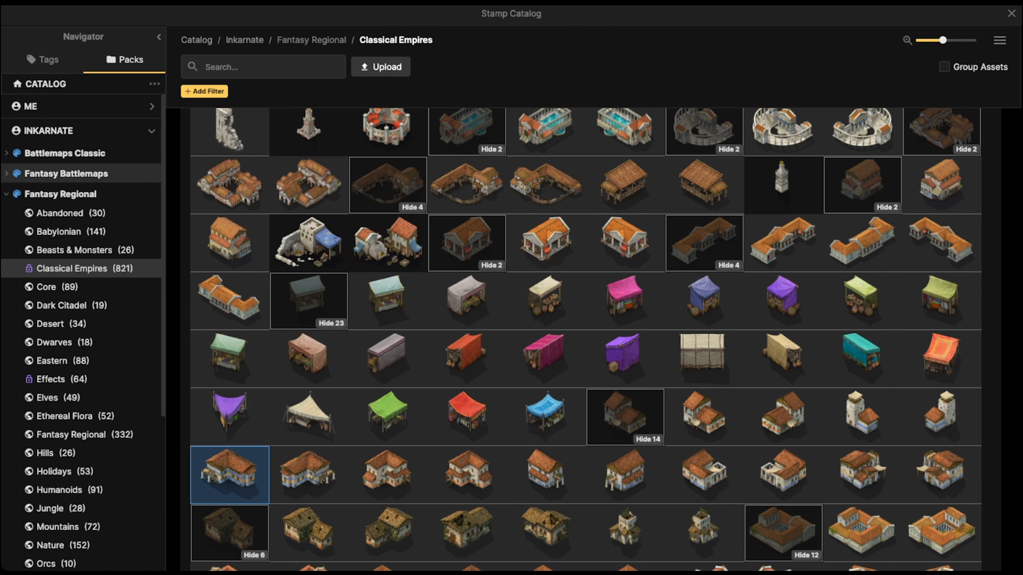
click(60, 194)
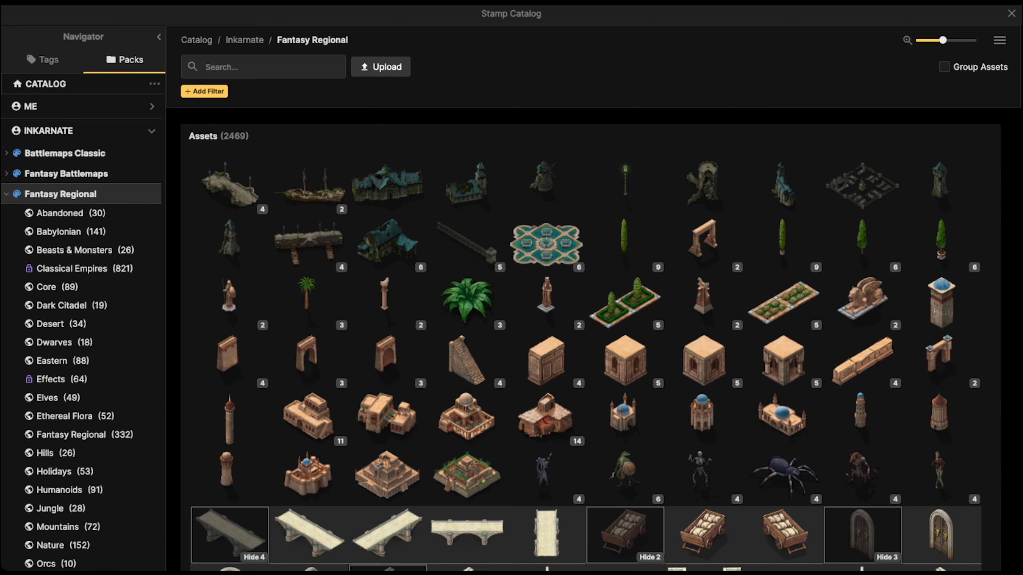
text(airship)
key(Return)
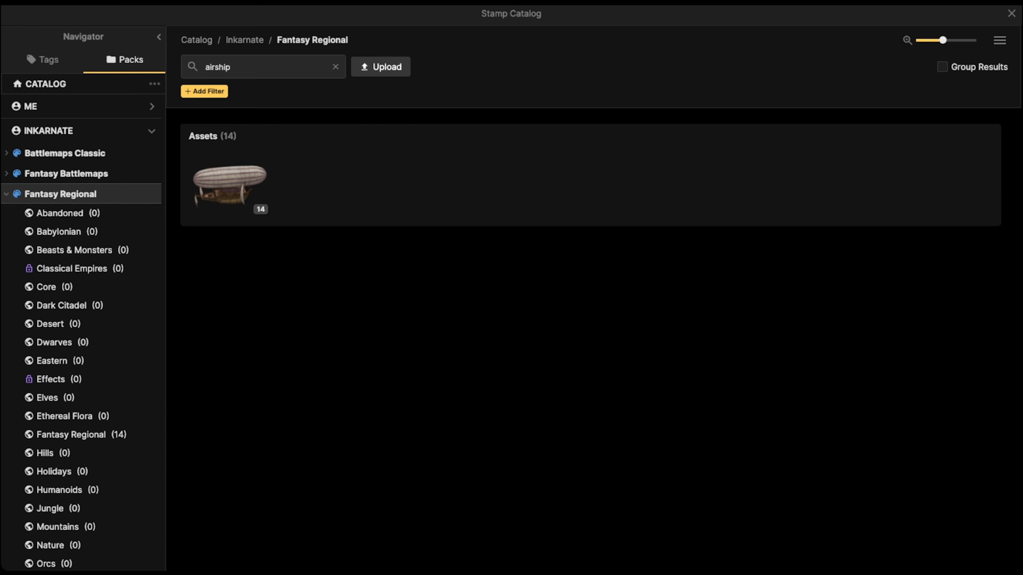
click(229, 185)
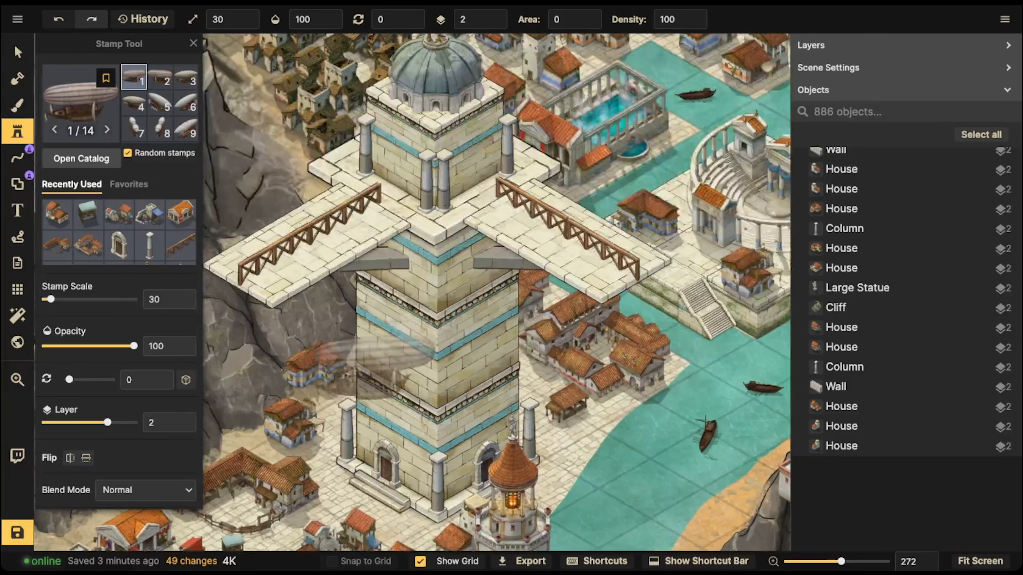
Switch the airship stamp to variant 10 of 14 and set its scale to 40
scroll(417, 328, up, 3)
key(Left)
key(Left)
key(Left)
key(Left)
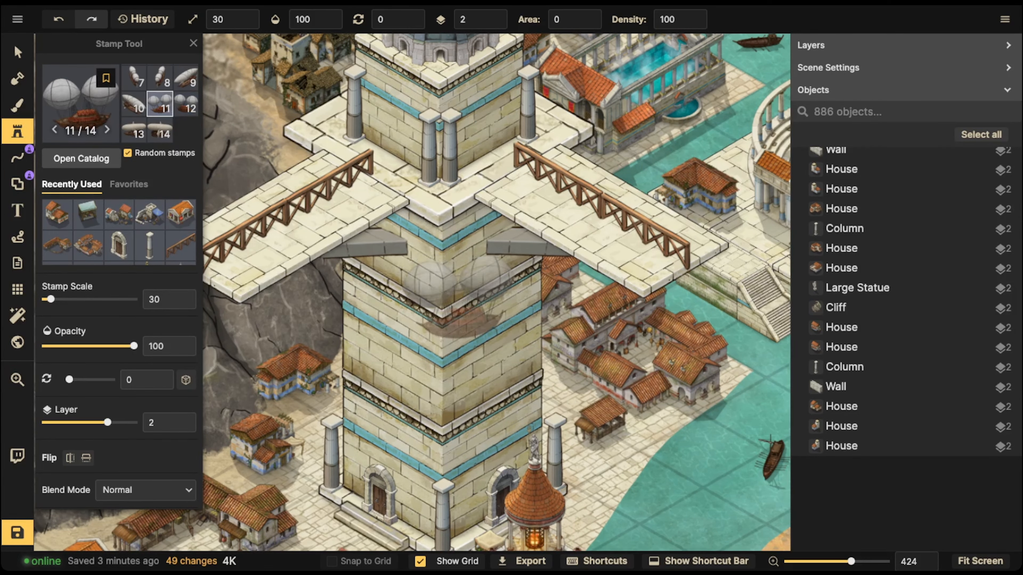
key(Left)
key(Up)
key(Up)
key(Up)
key(Down)
key(Down)
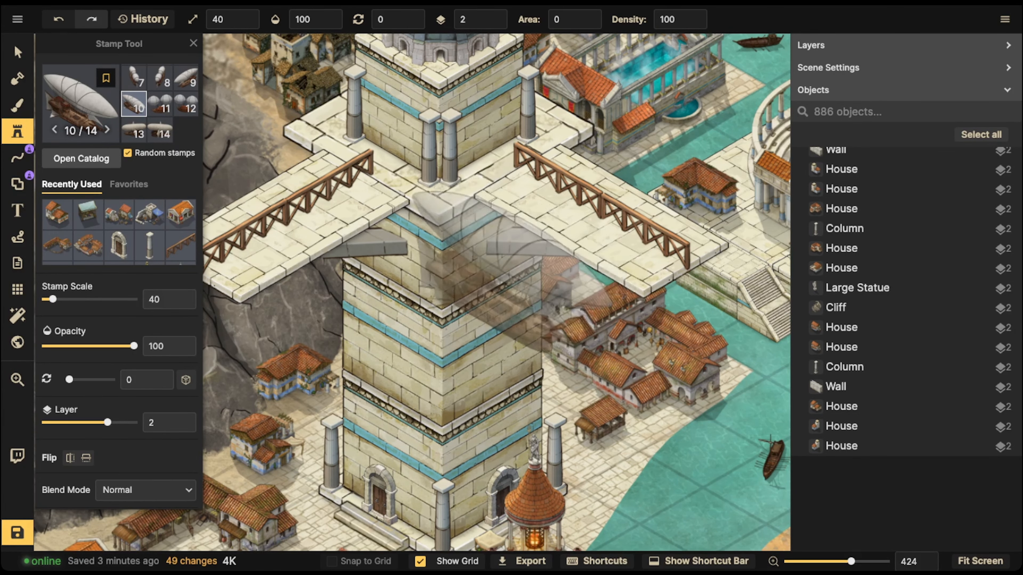
Compare the airship preview with the boats and lighthouse in the harbour and set its scale to 30
scroll(513, 276, down, 4)
drag(667, 369, 399, 248)
scroll(397, 246, up, 4)
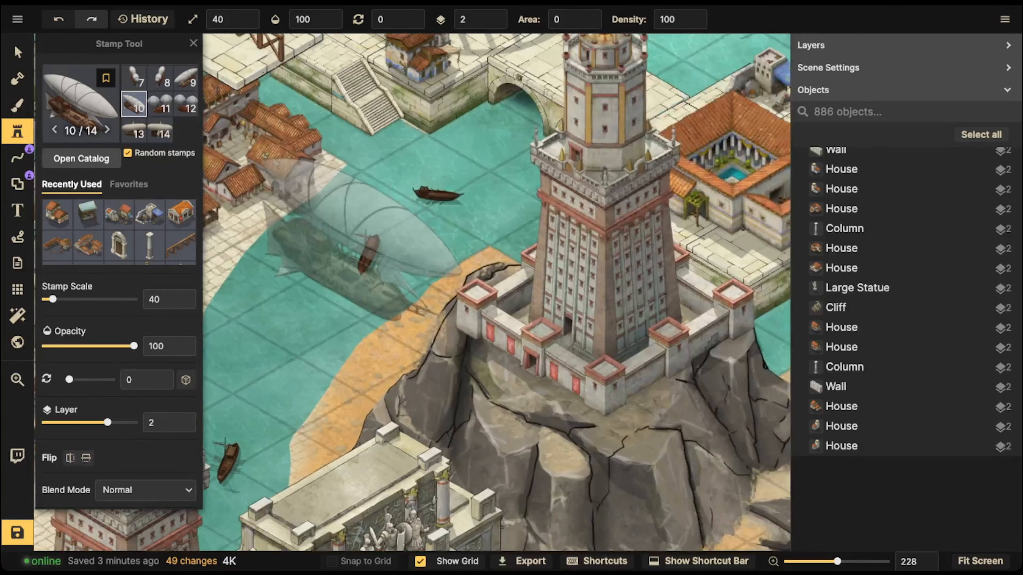
scroll(364, 252, up, 4)
key(Down)
key(Down)
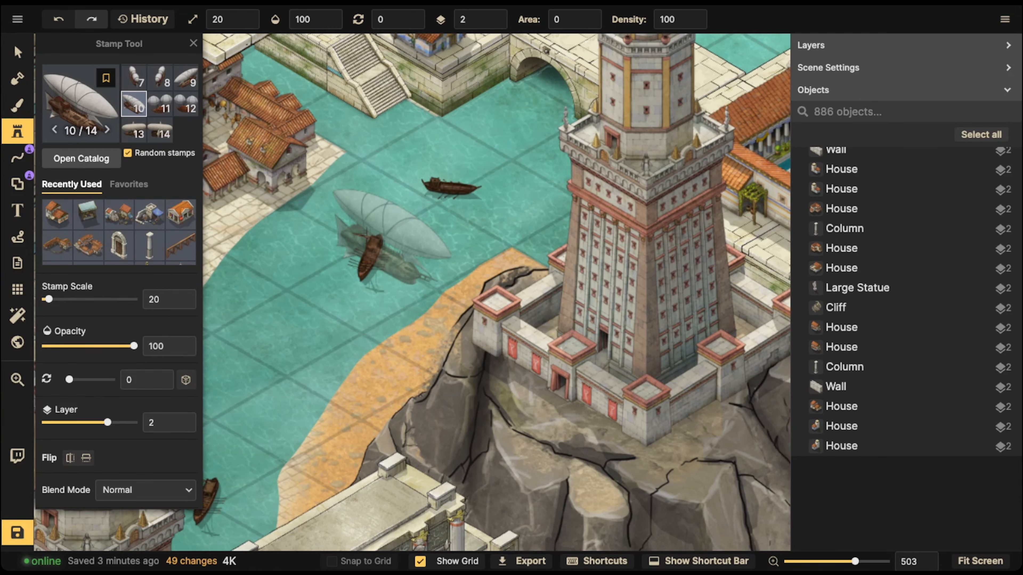
key(Up)
scroll(383, 230, down, 1)
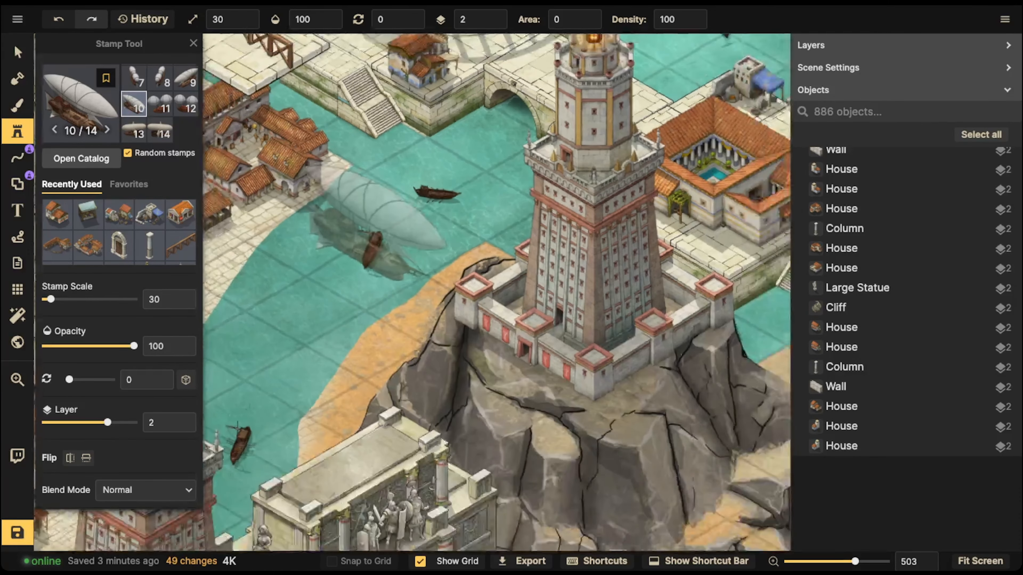
scroll(382, 226, down, 4)
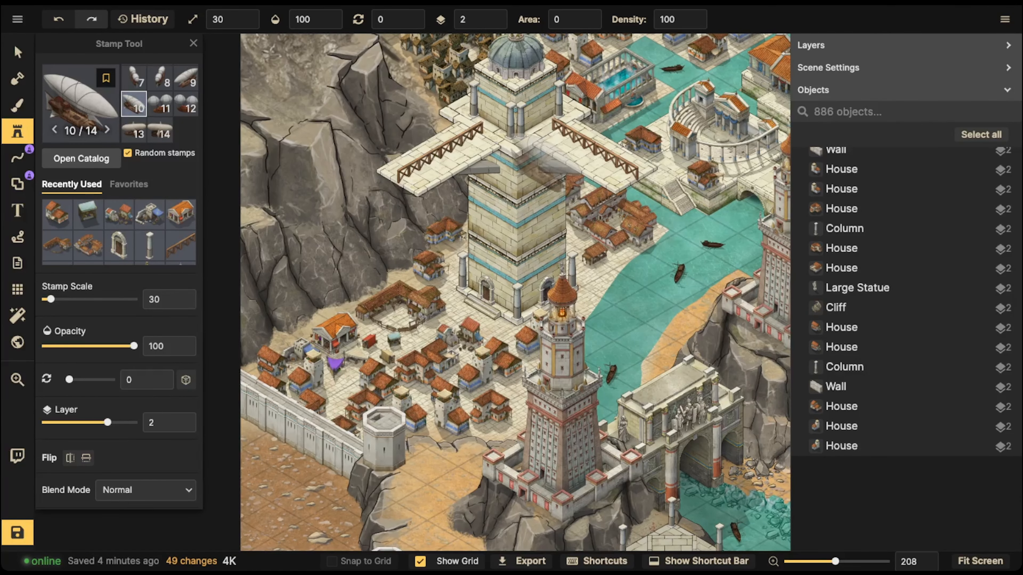
Stamp the airship at the great tower's right-hand docking platform and set it to layer 4 with brightness 114
click(559, 162)
click(18, 53)
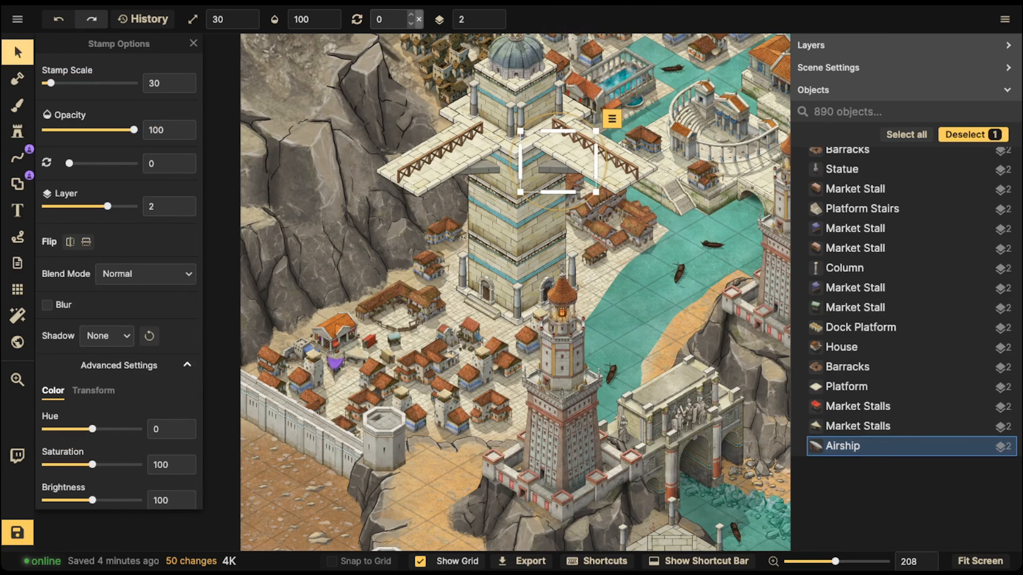
click(493, 15)
click(494, 15)
drag(559, 163, 551, 164)
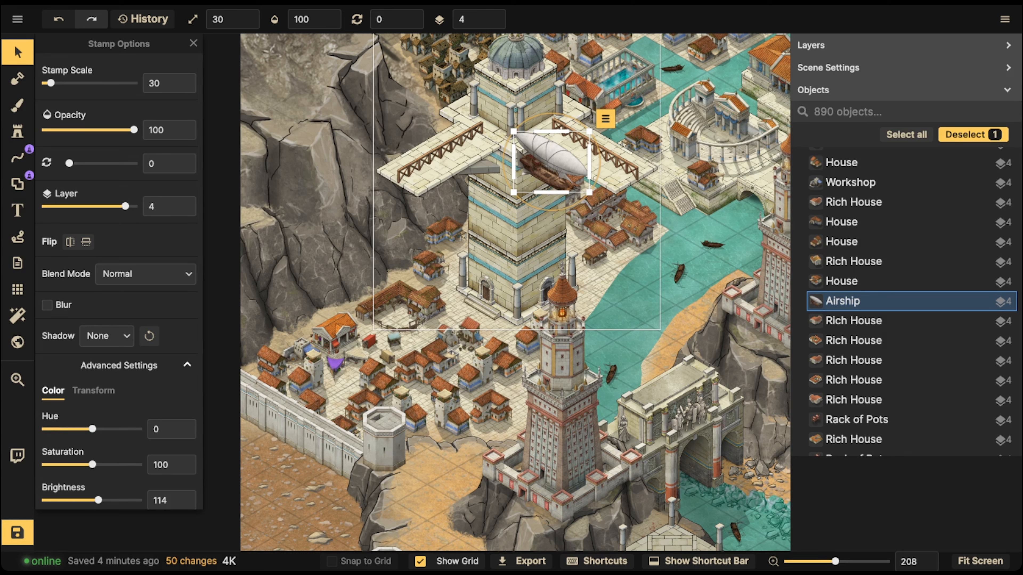
Fine-tune the airship's position so it sits alongside the front edge of the right-hand docking platform
drag(551, 163, 565, 169)
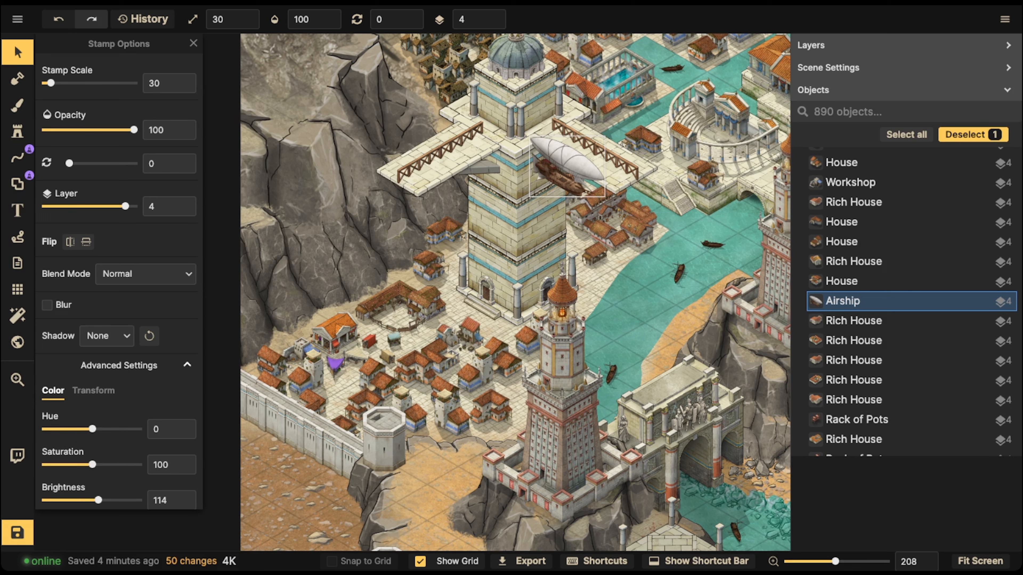
drag(567, 166, 567, 168)
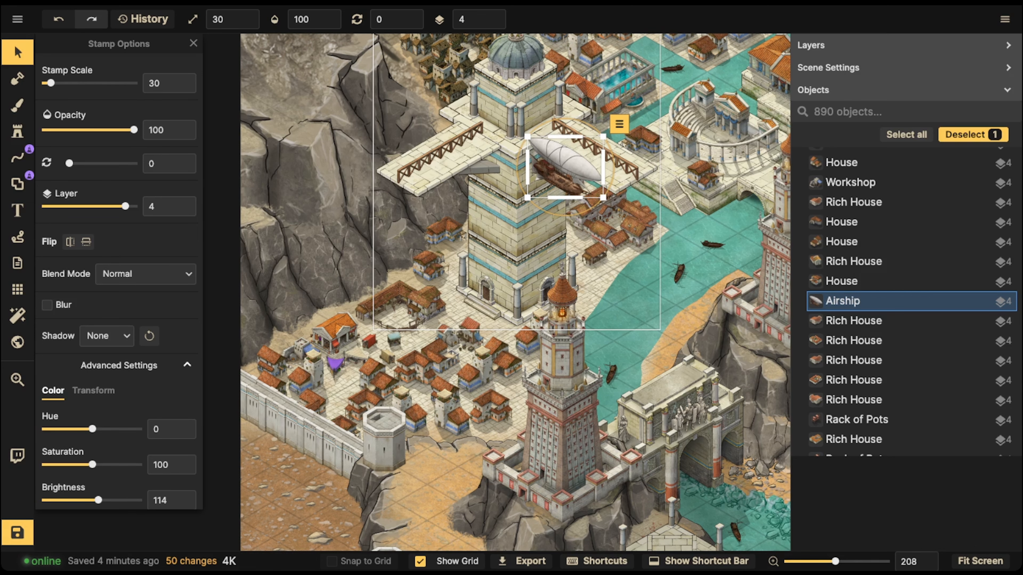
key(Escape)
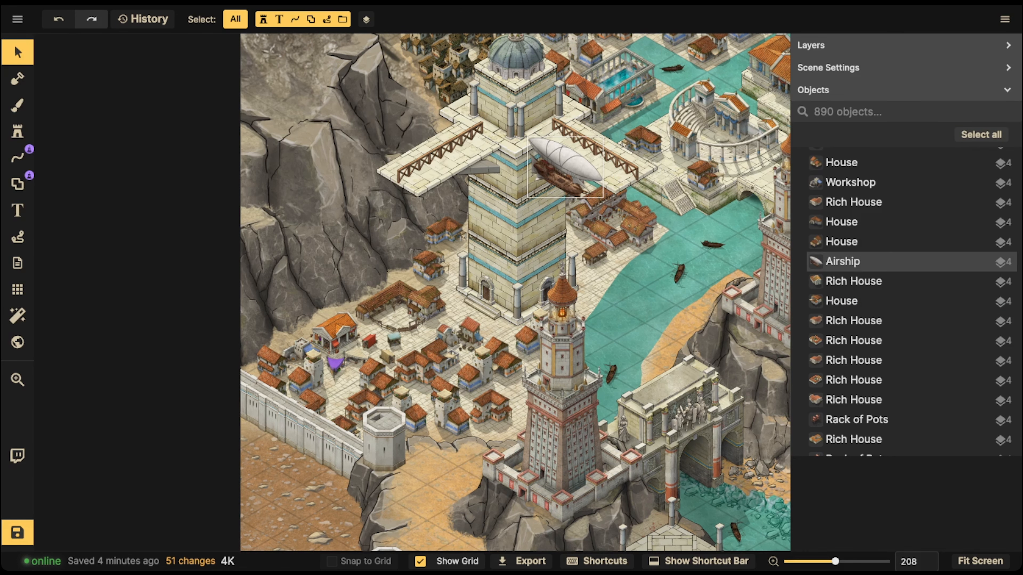
click(567, 168)
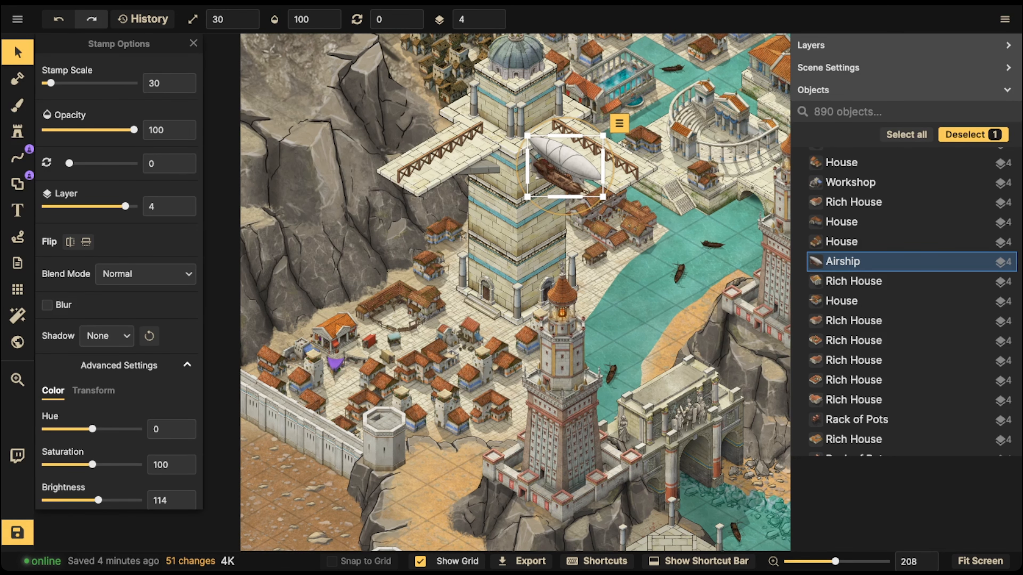
drag(566, 167, 566, 168)
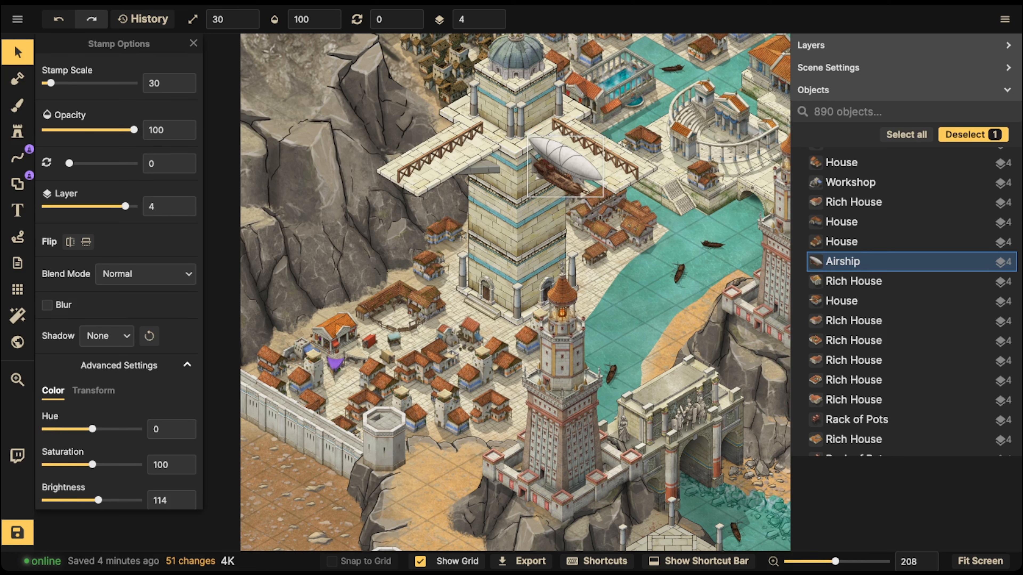
drag(566, 166, 566, 164)
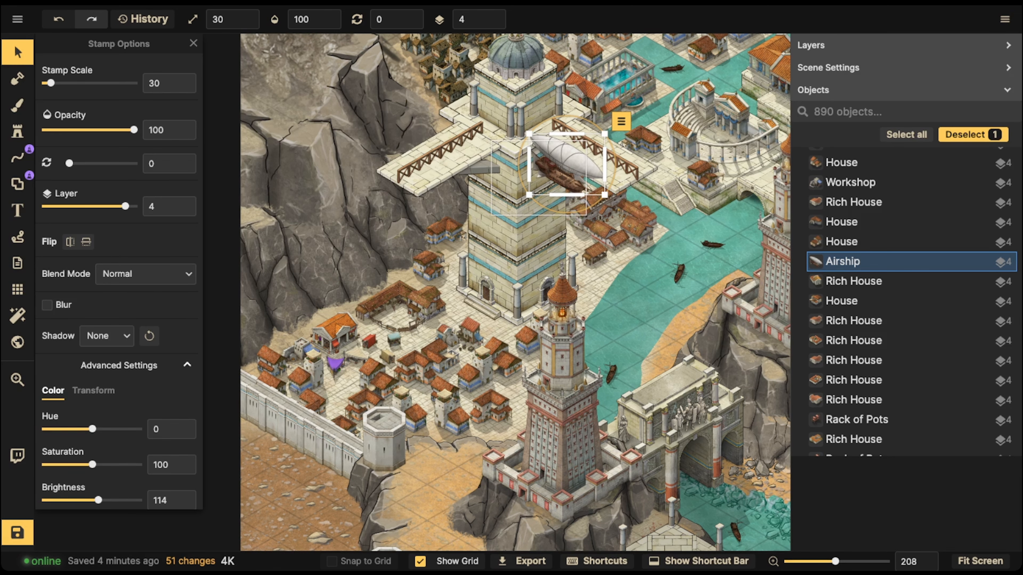
Stamp airship variant 6 of 14 at scale 30 on layer 4 beside the great tower's left-hand docking platform
click(18, 131)
key(Left)
key(Left)
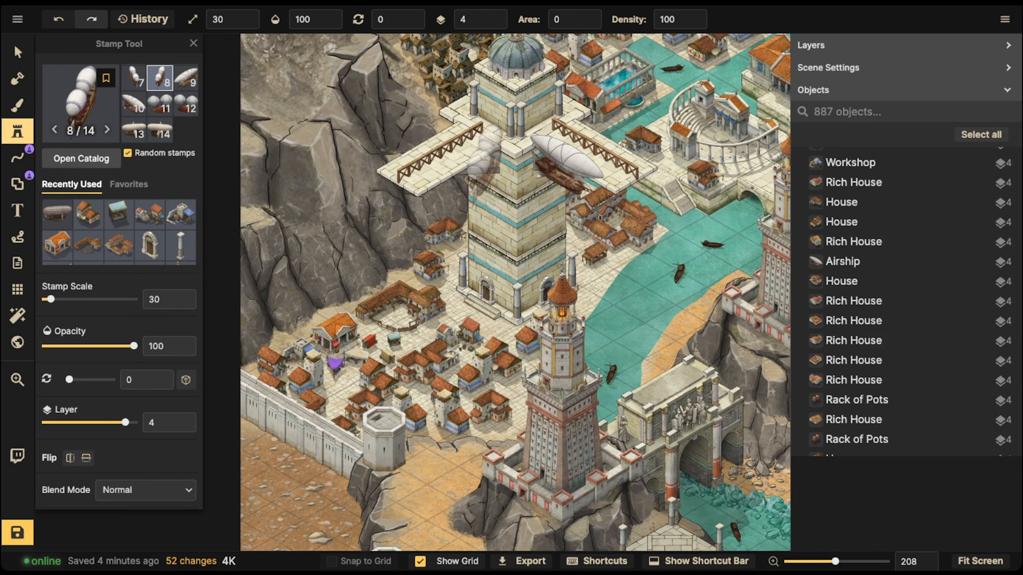
key(Right)
key(Left)
key(Left)
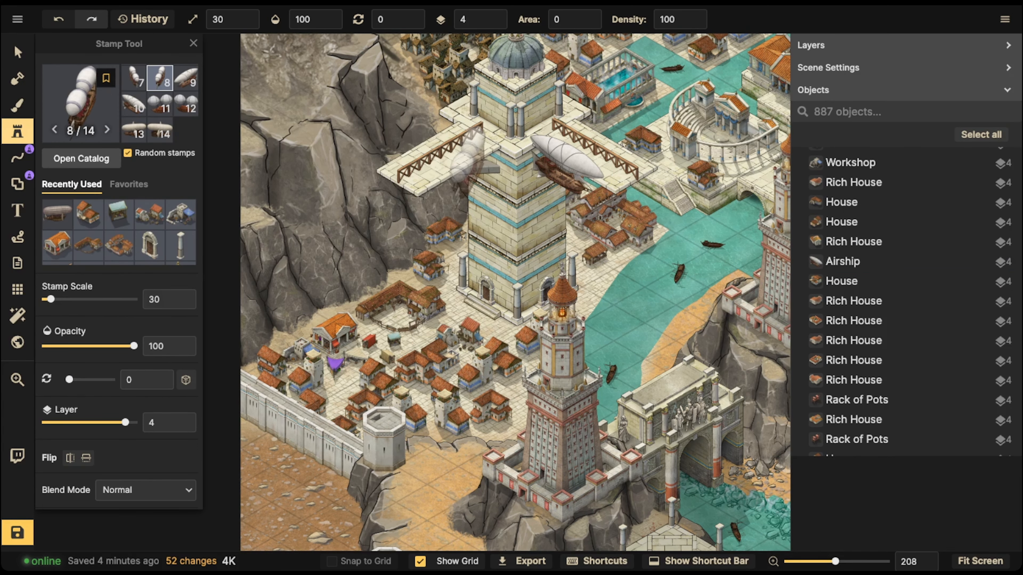
key(Left)
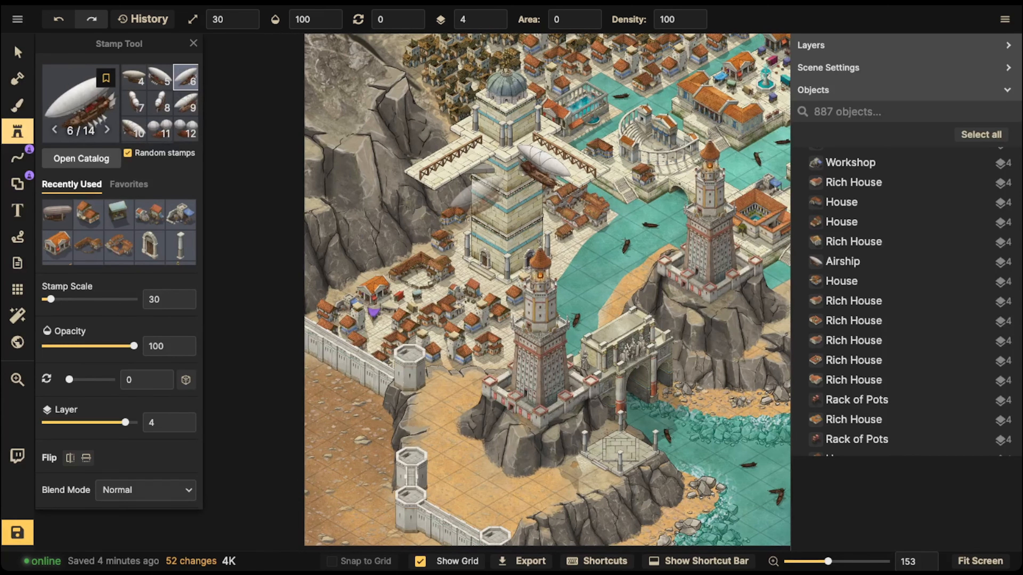
drag(479, 178, 479, 235)
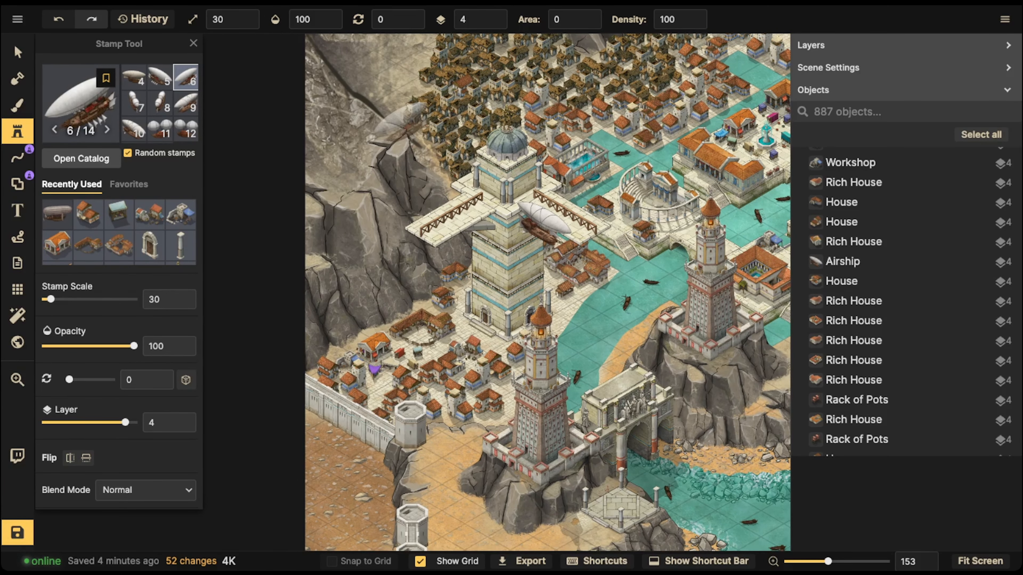
scroll(462, 237, up, 3)
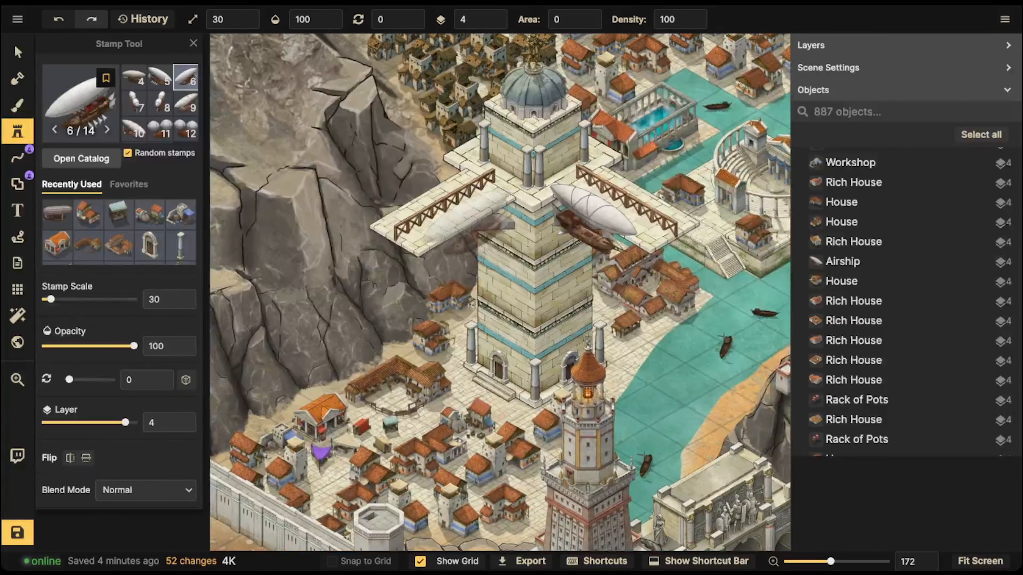
click(463, 219)
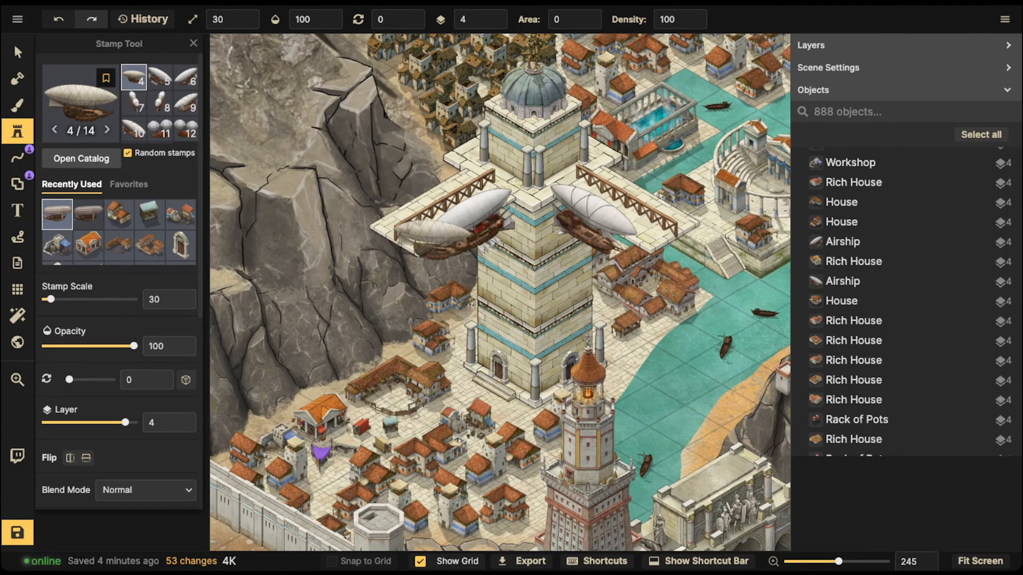
click(18, 52)
scroll(500, 262, down, 6)
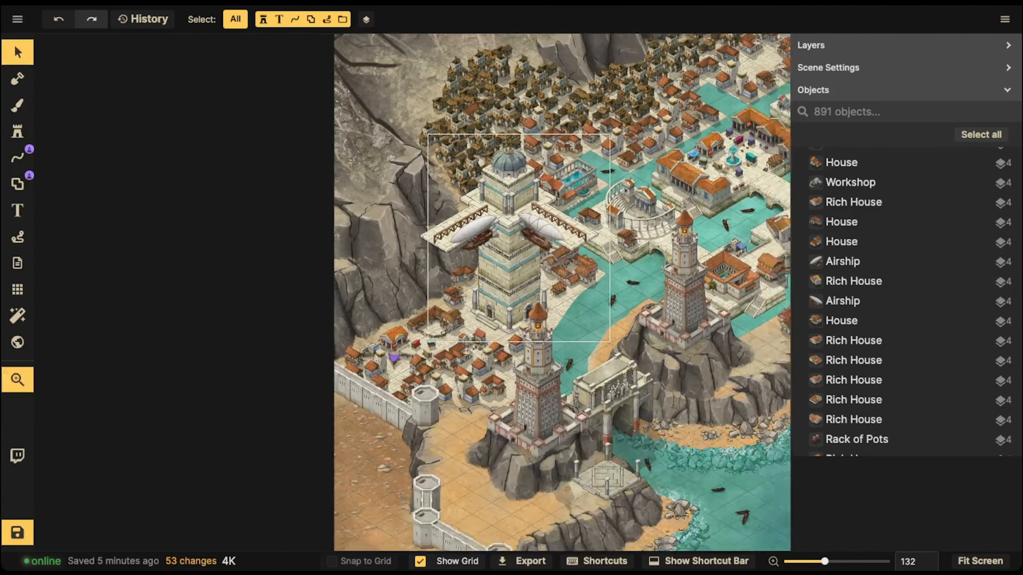
drag(546, 240, 354, 137)
scroll(353, 137, down, 2)
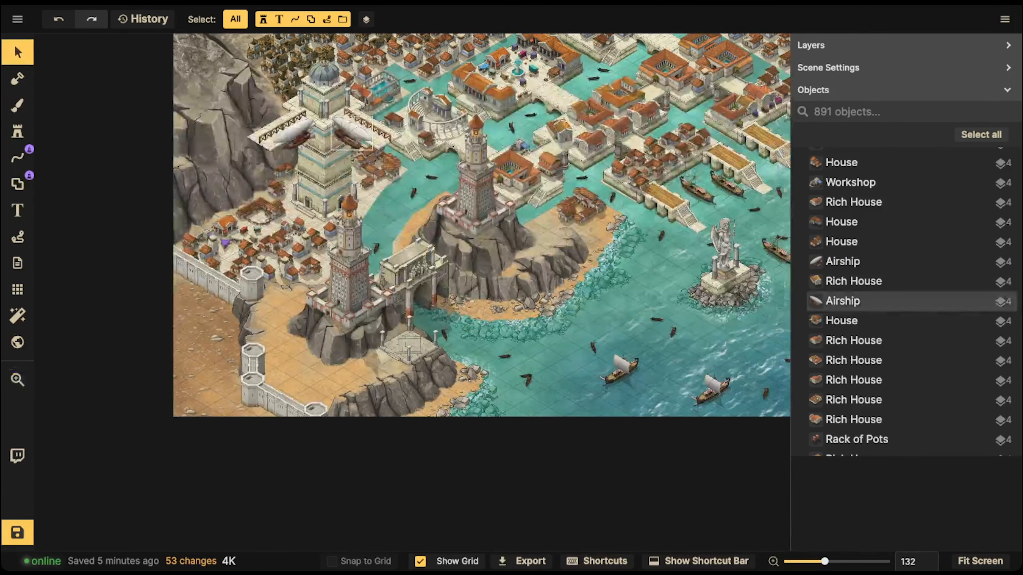
drag(342, 209, 436, 183)
scroll(419, 319, up, 4)
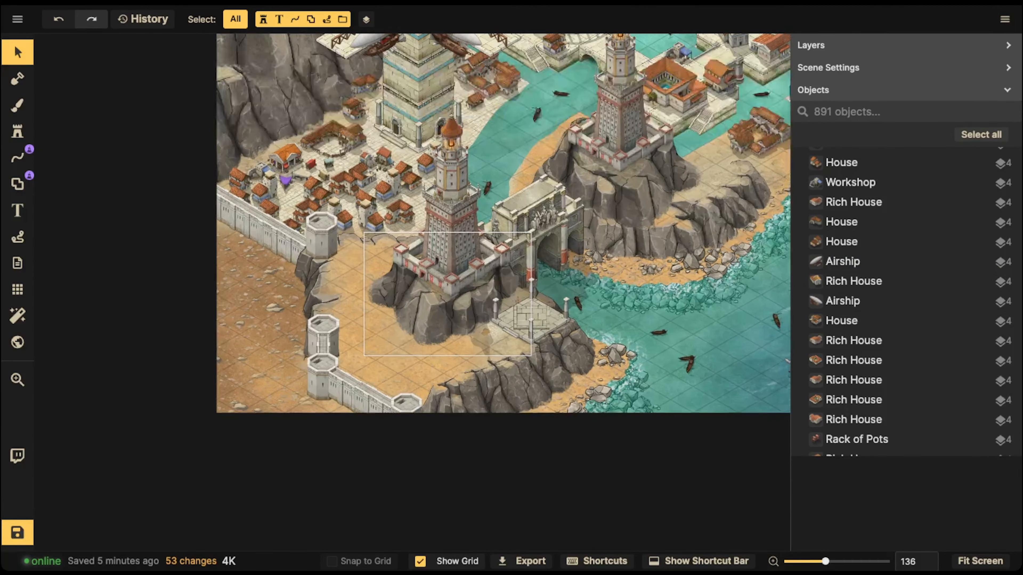
Select the front lighthouse beside the harbour arch and examine its gate and the cliff below it
drag(419, 319, 395, 290)
scroll(380, 261, up, 5)
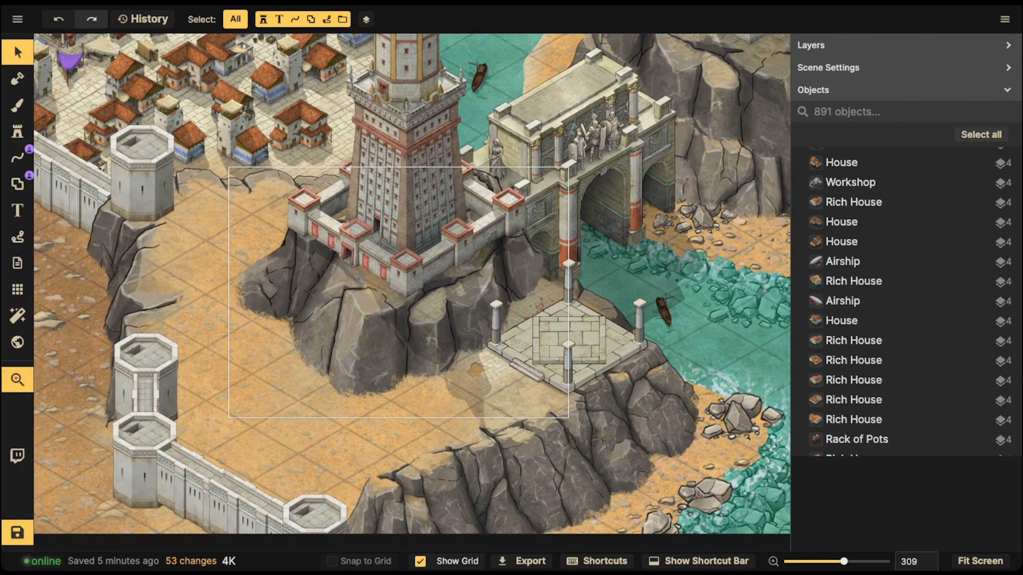
scroll(254, 243, up, 4)
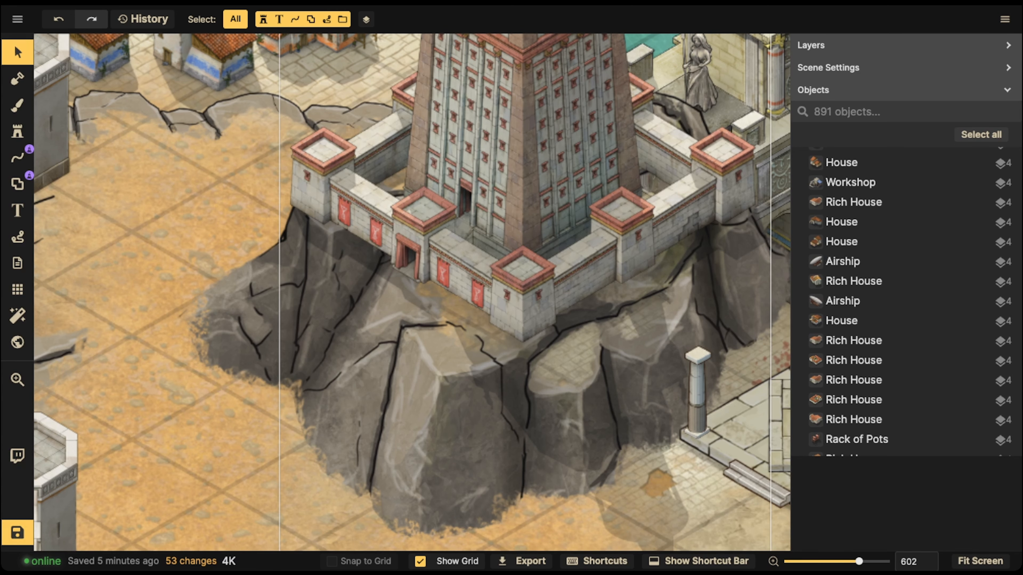
click(435, 189)
scroll(435, 190, down, 2)
scroll(415, 407, down, 4)
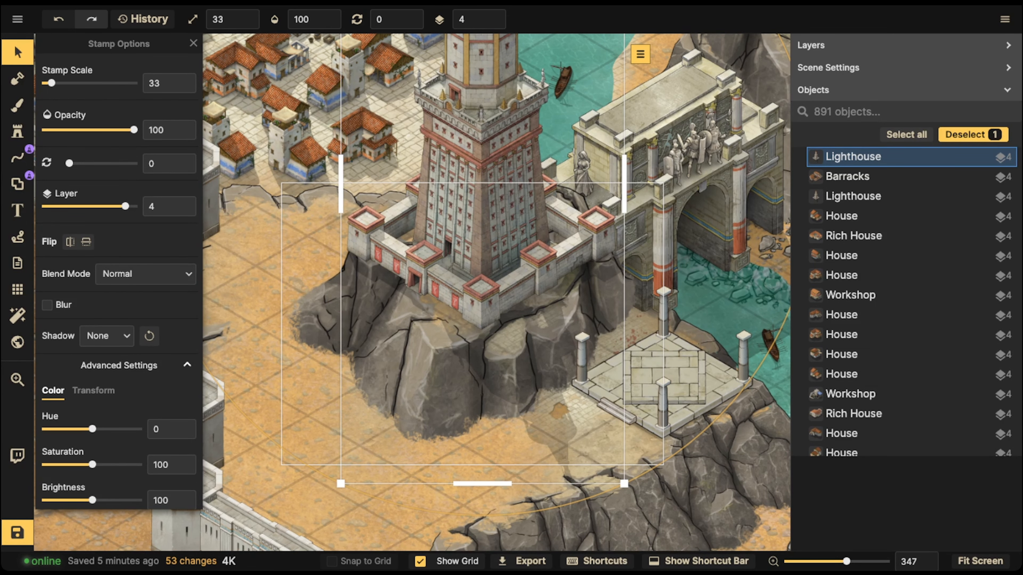
Search the Classical Empires stamp pack for "stair" and choose the diagonal Platform Stairs stamp, variant 1 of 8
click(18, 131)
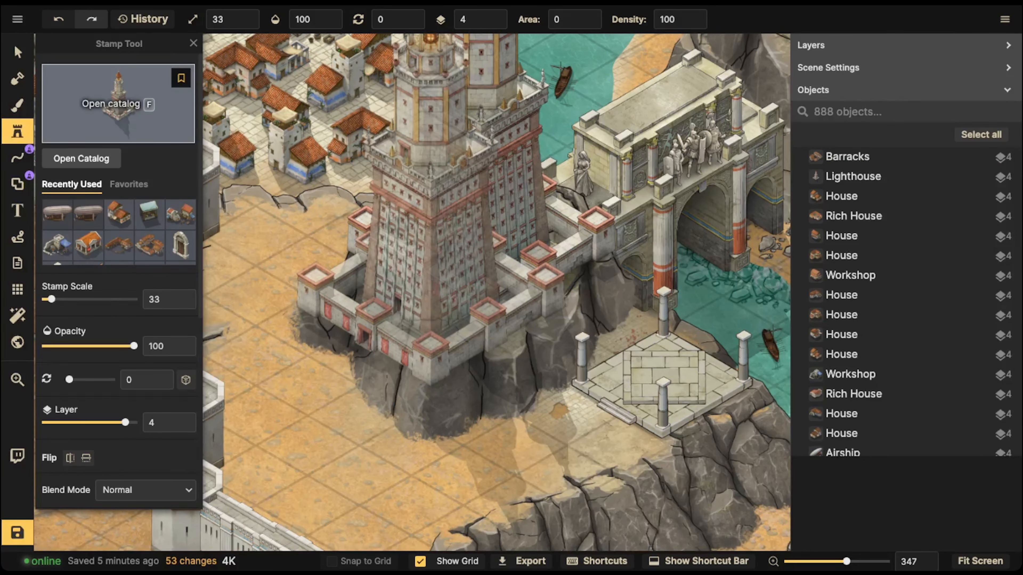
key(f)
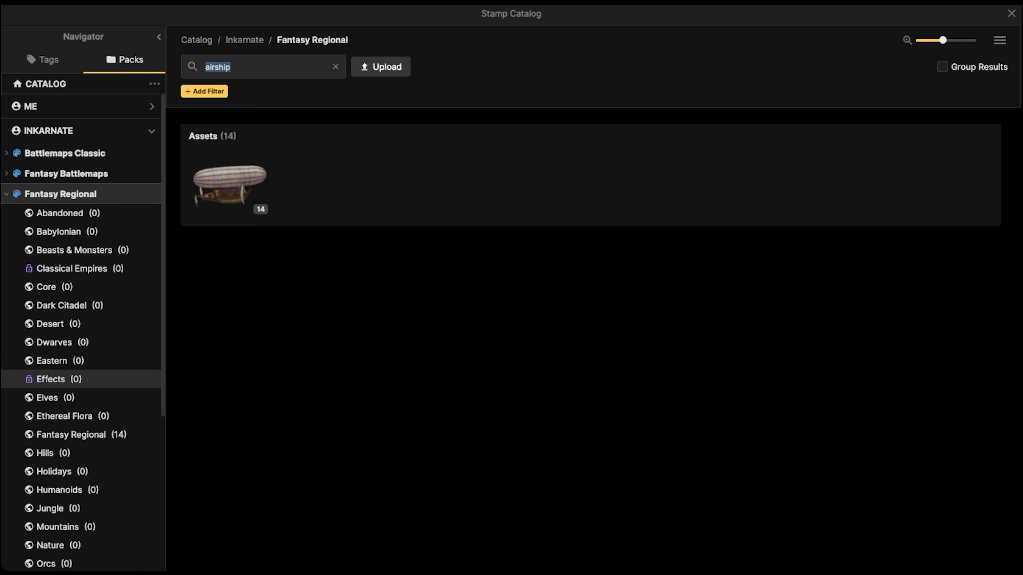
click(72, 269)
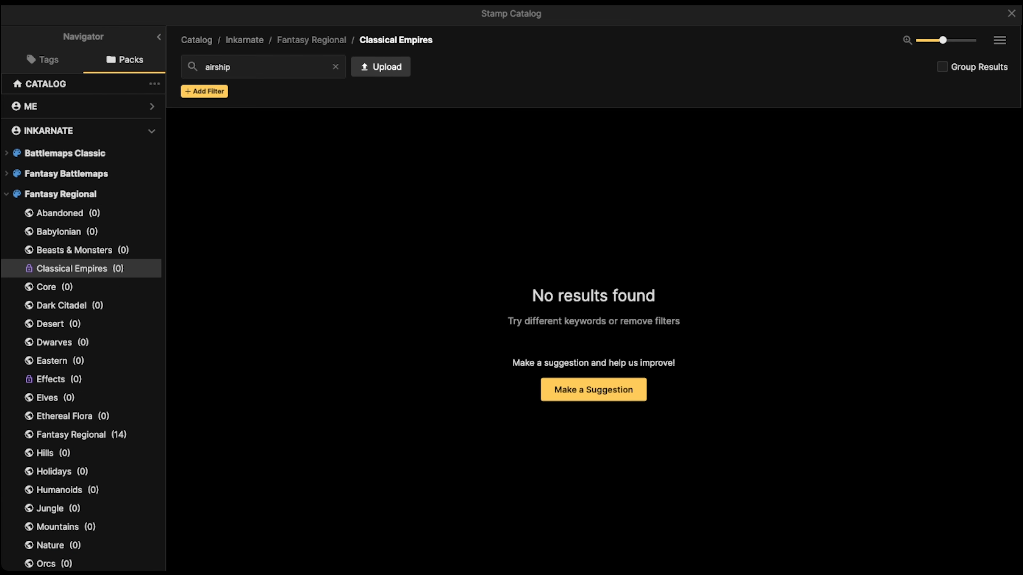
text(stair)
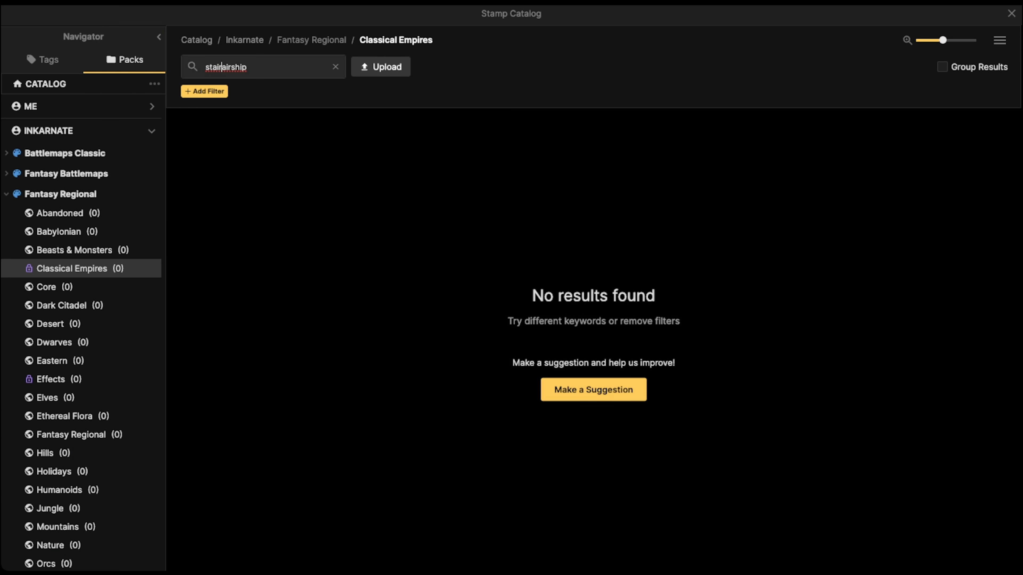
key(ctrl+a)
key(BackSpace)
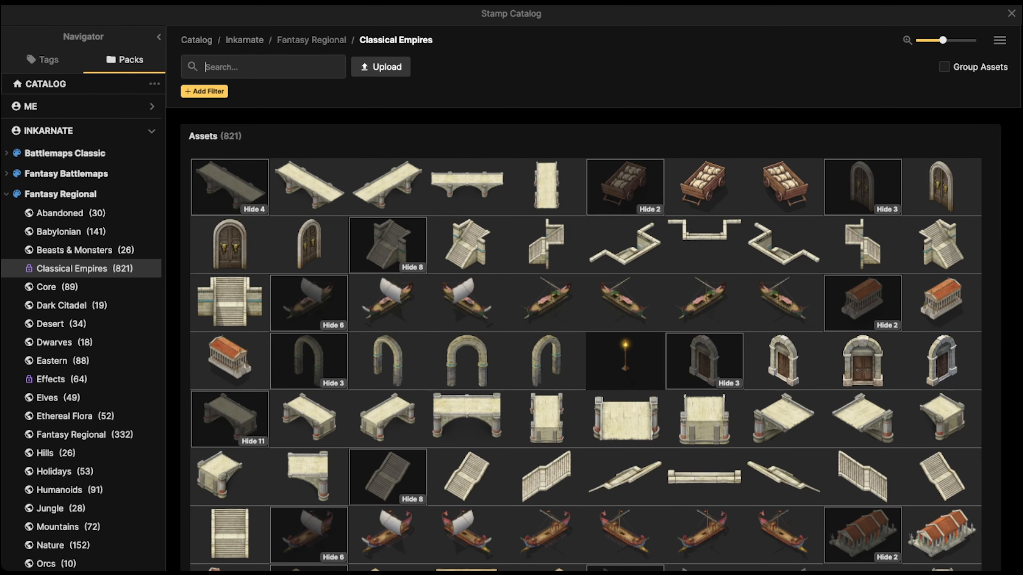
text(stair)
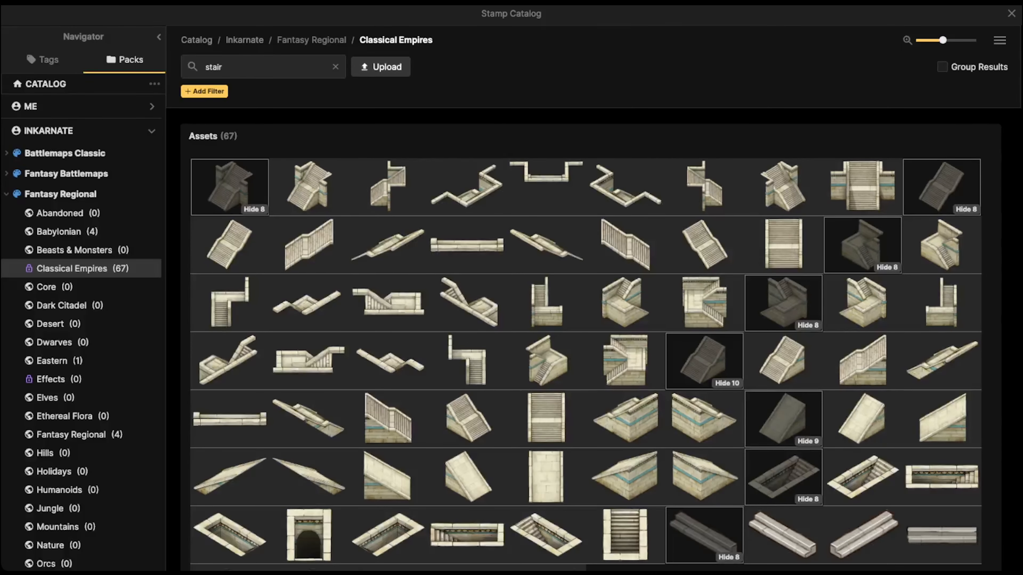
click(230, 244)
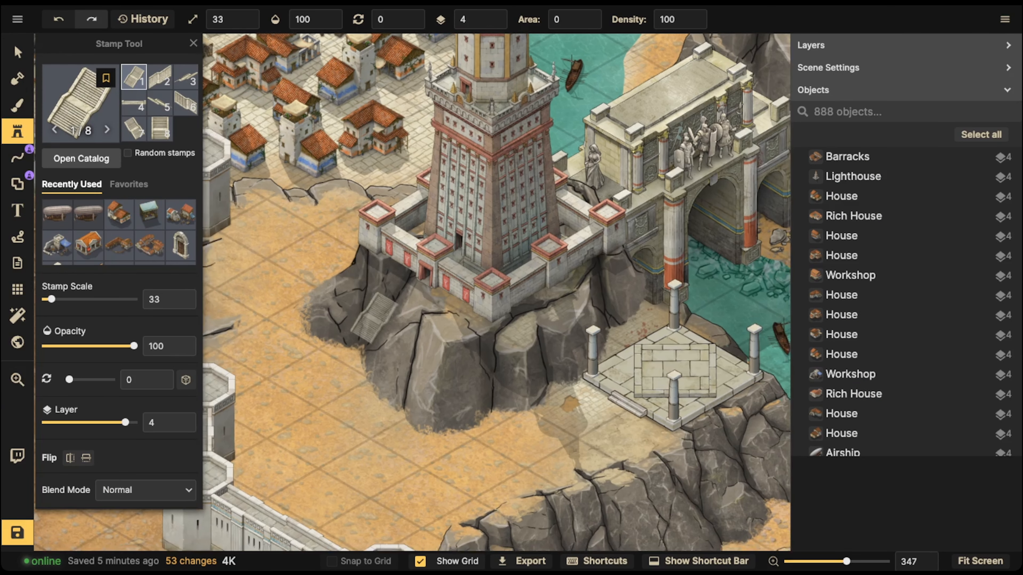
Stamp the Platform Stairs at scale 53 on layer 4 and position them on the cliff just below the front lighthouse's gate
scroll(397, 316, up, 5)
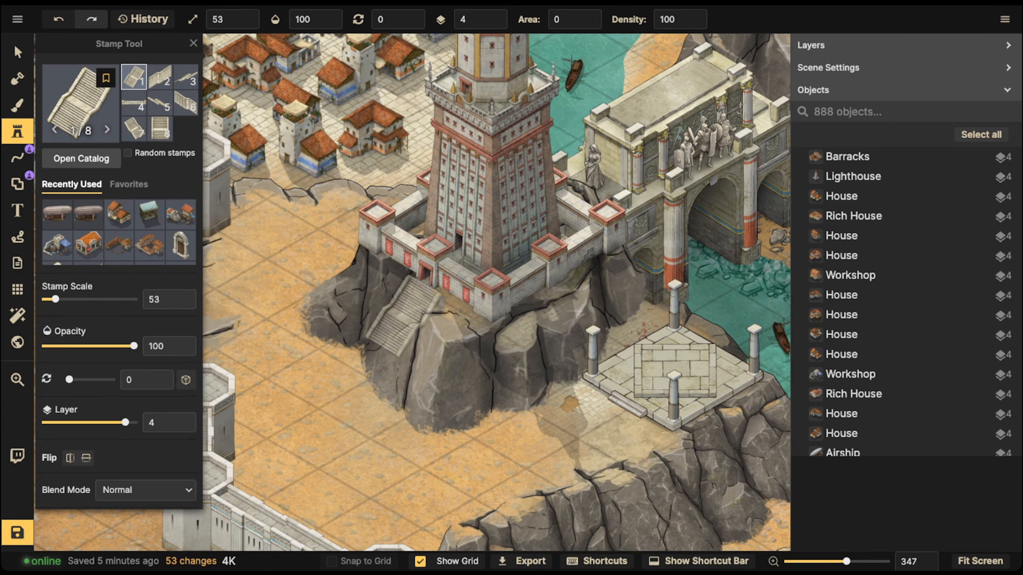
click(403, 317)
click(18, 52)
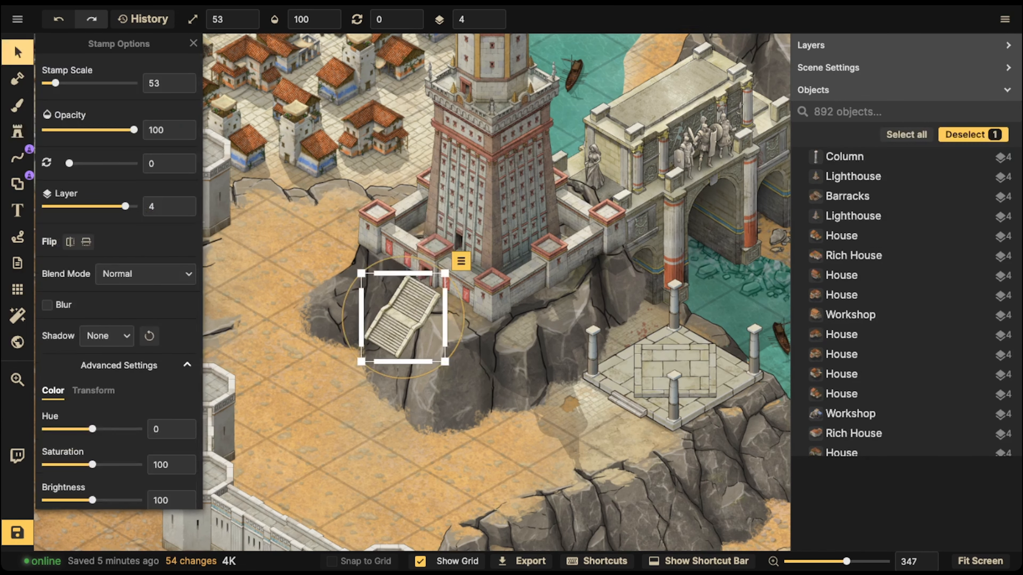
scroll(331, 255, up, 3)
drag(434, 341, 438, 334)
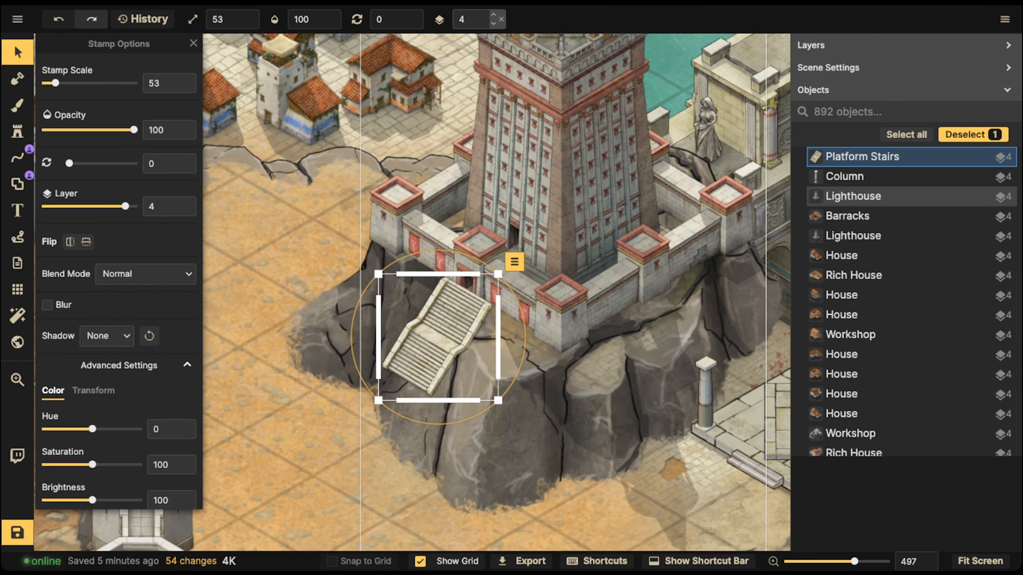
click(493, 23)
key(Escape)
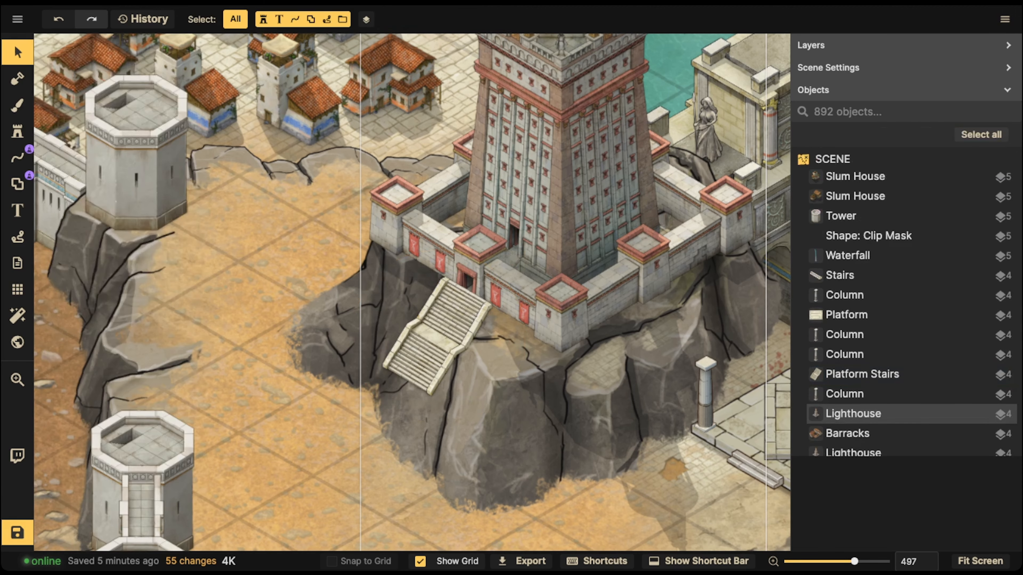
Raise the front lighthouse to layer 5 and nudge the platform stairs into line with its gate
click(853, 413)
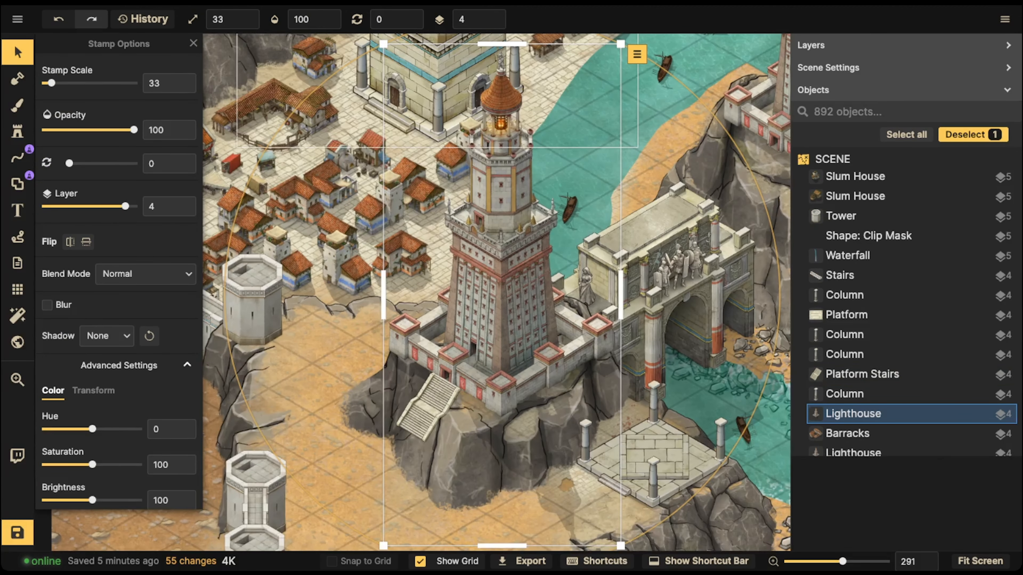
click(493, 15)
key(Escape)
drag(430, 407, 432, 407)
key(Escape)
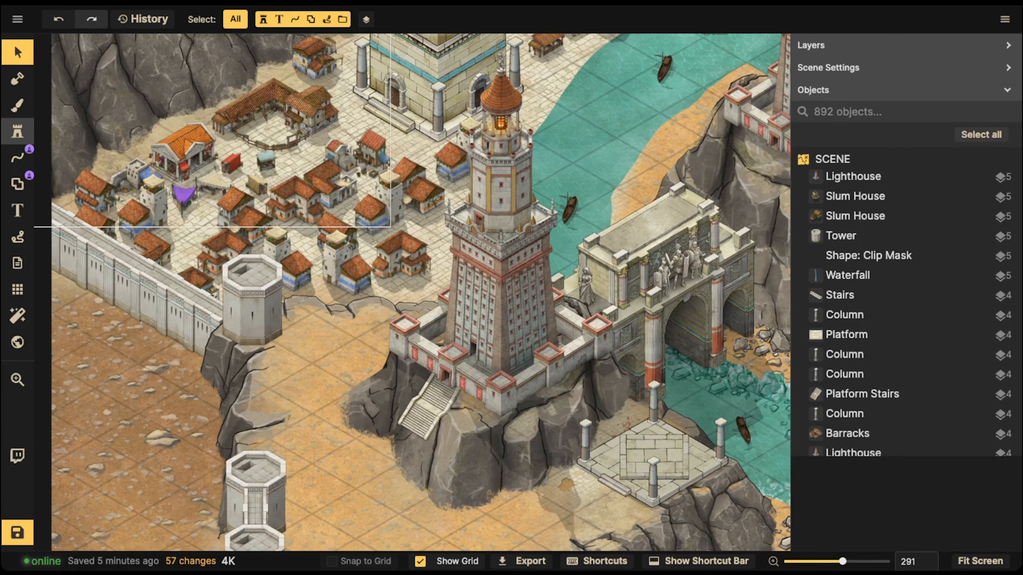
Stamp the straight stairs, variant 8 of 8, at scale 43 on layer 4 directly below the first flight
click(17, 132)
click(134, 129)
click(160, 129)
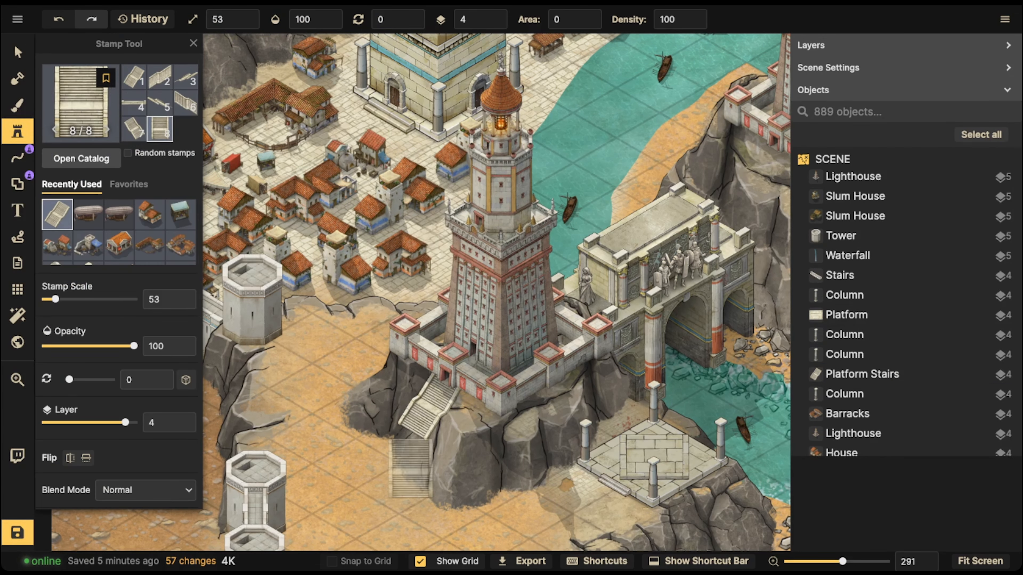
scroll(407, 473, down, 3)
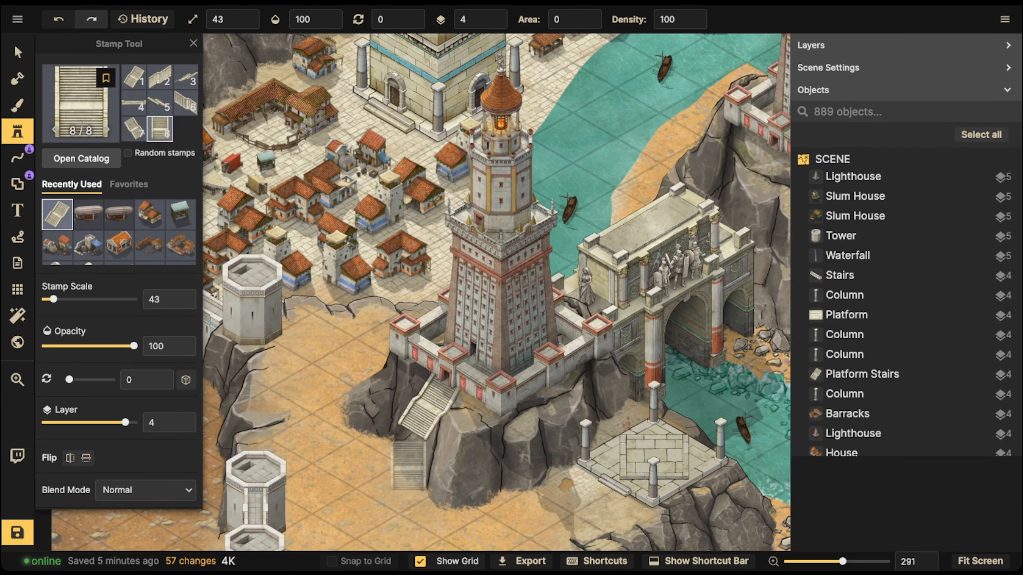
click(408, 462)
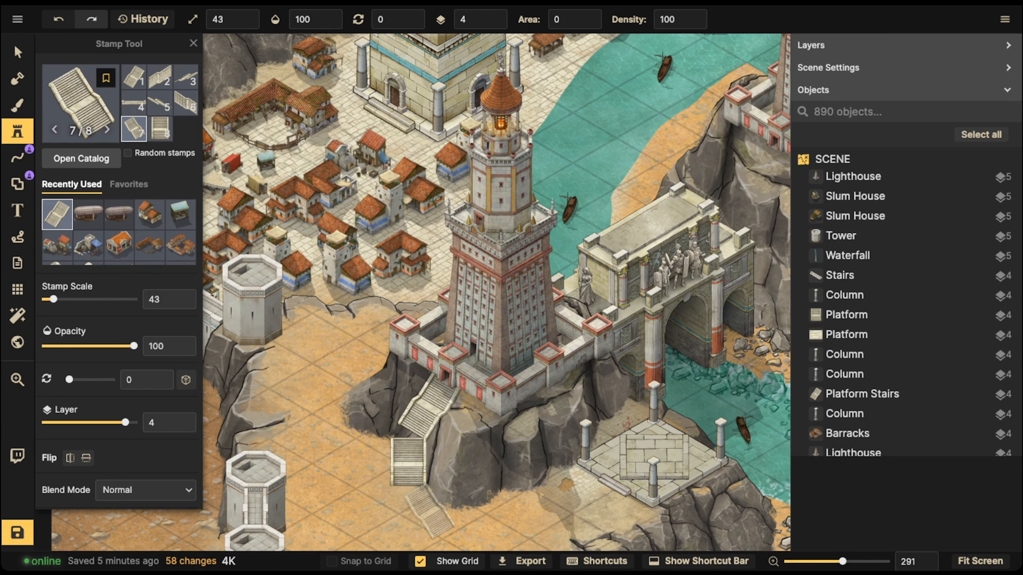
Try Platform Stairs variant 7 of 8 at scale 43 as the lowest flight on the sand, and delete it
click(430, 512)
scroll(352, 428, down, 3)
drag(352, 428, 354, 365)
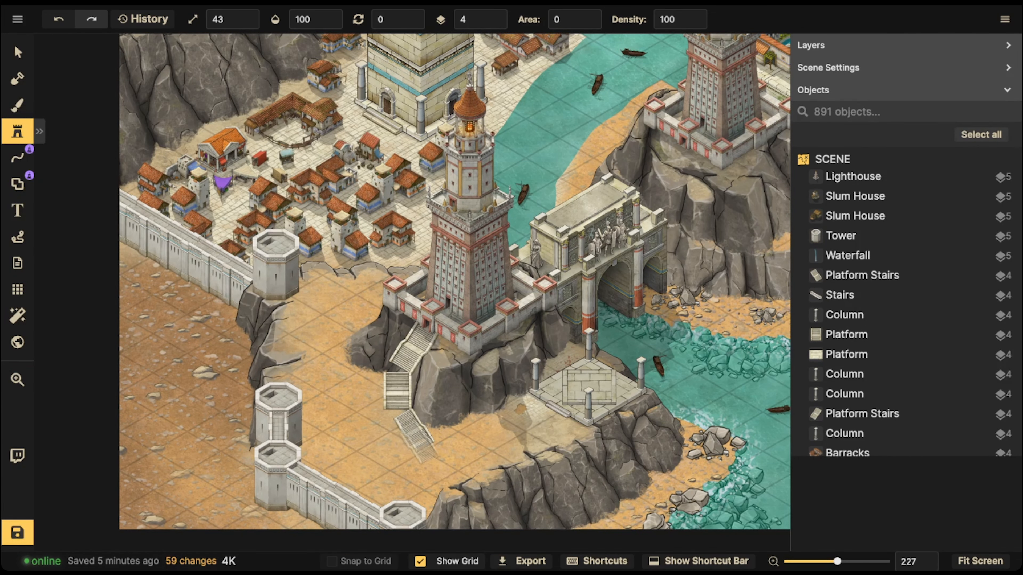
scroll(415, 439, up, 8)
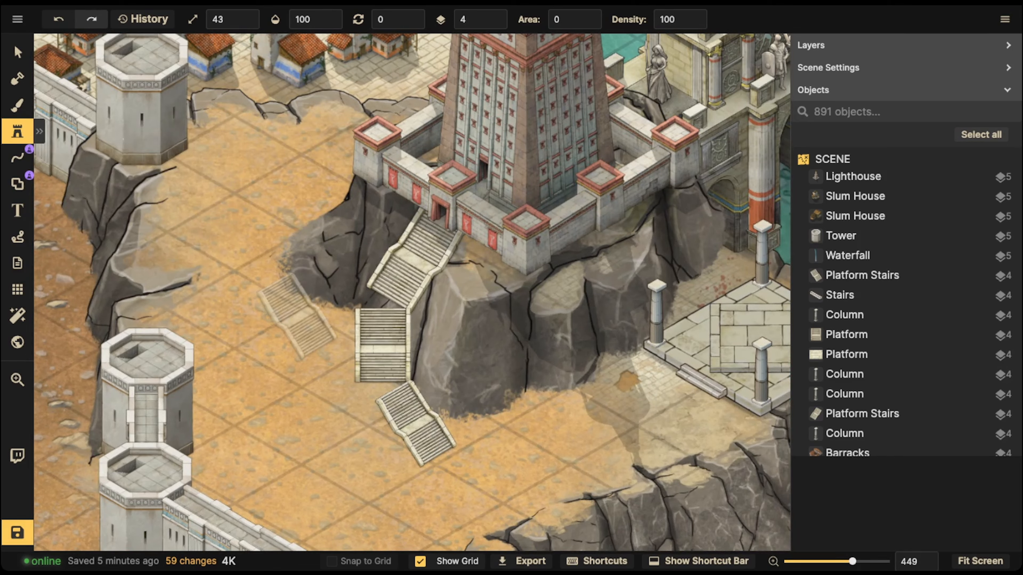
click(18, 52)
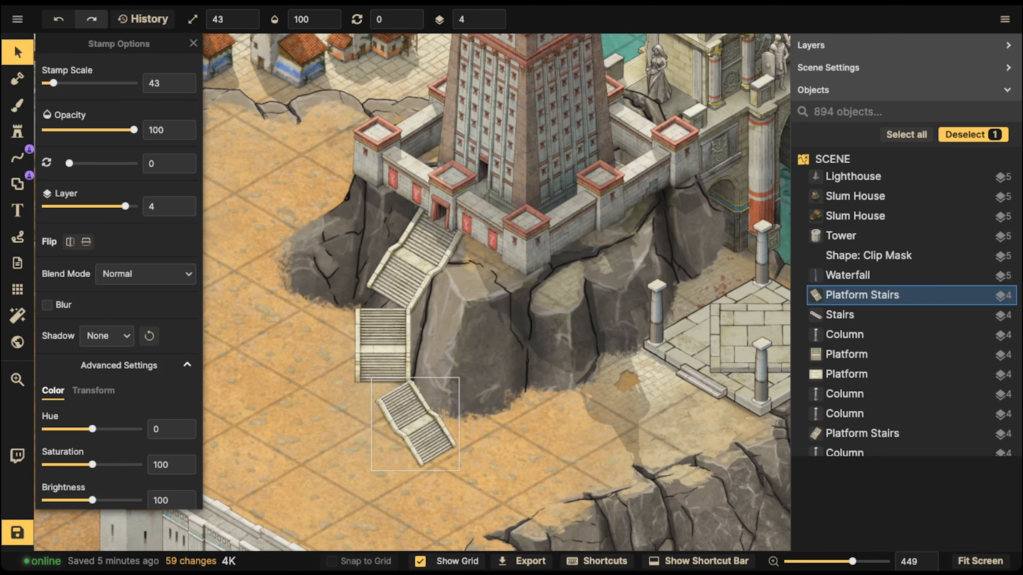
key(Delete)
Stamp the solid-sided Platform Stairs, variant 7 of 10, at scale 43 on layer 4 as the lowest flight and align it below the straight stairs
click(18, 132)
click(80, 104)
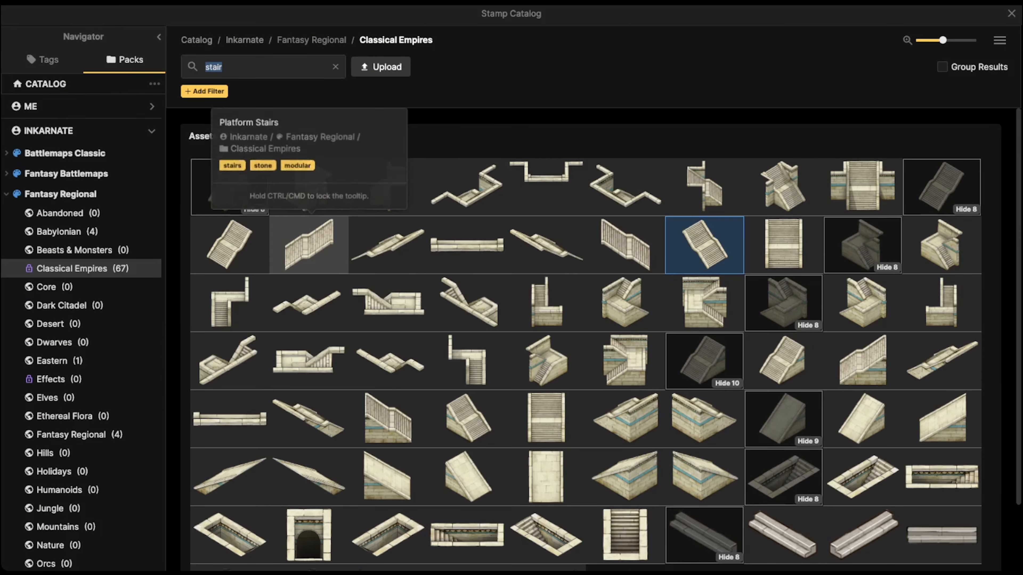
click(468, 418)
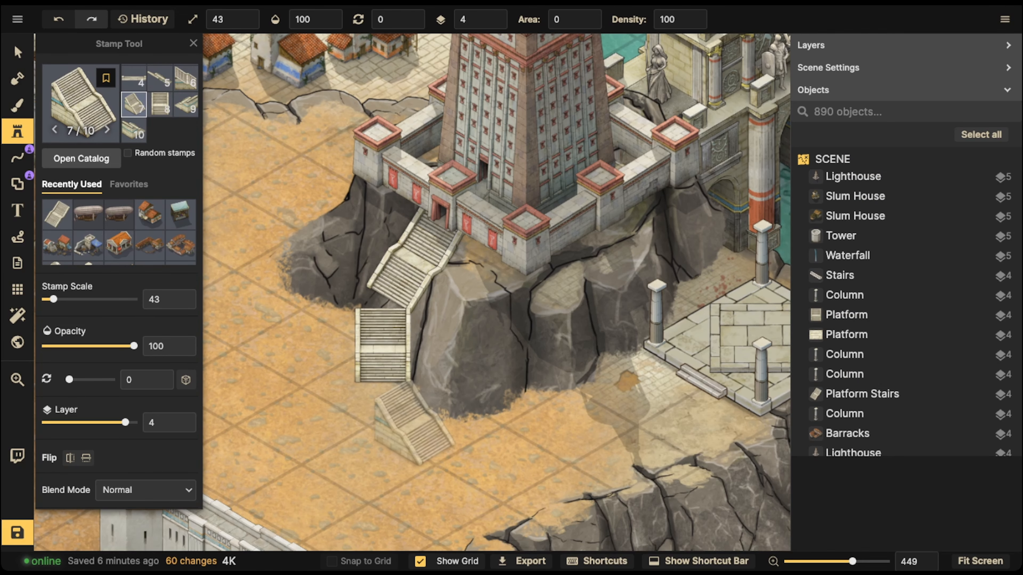
click(414, 425)
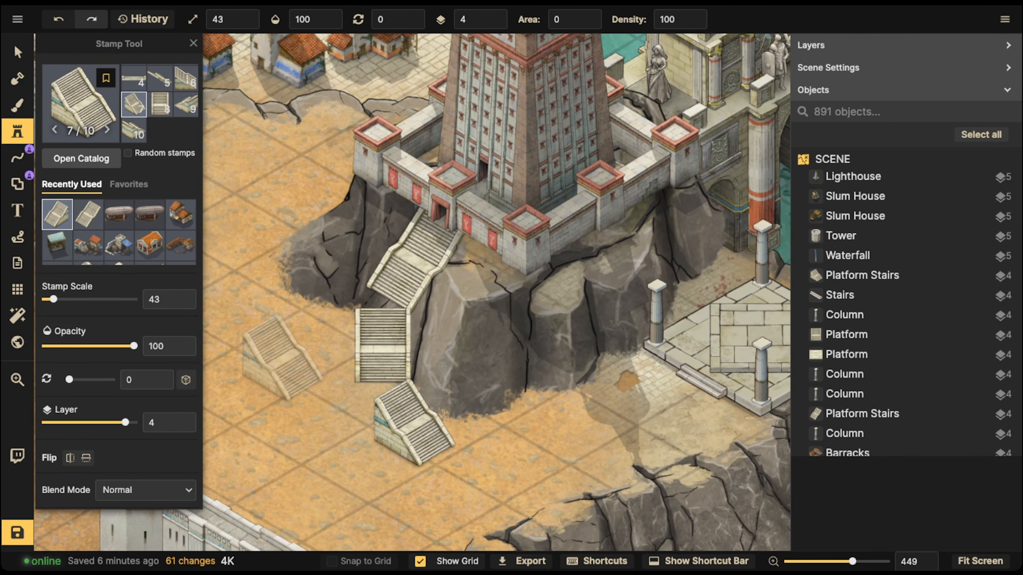
click(18, 52)
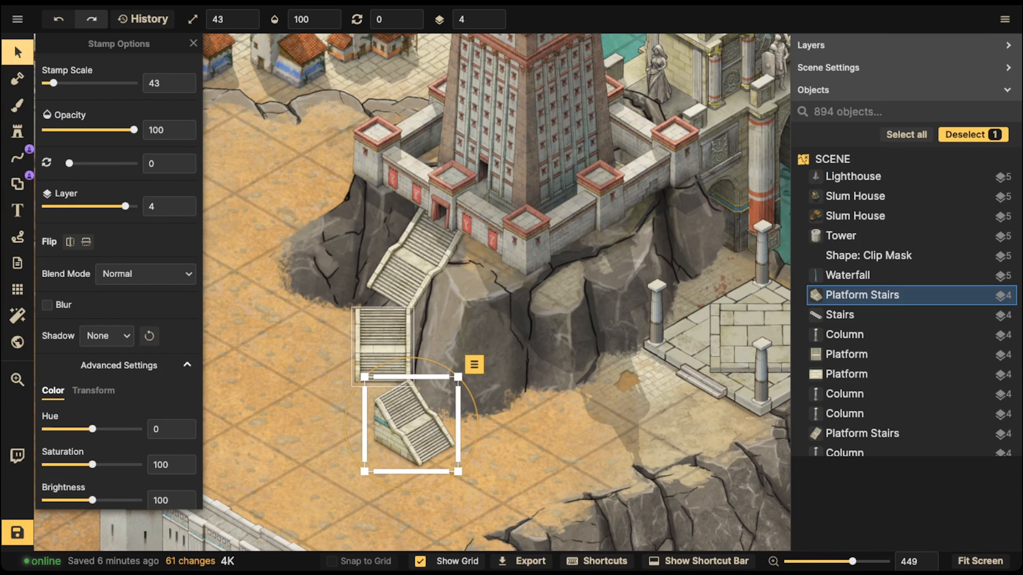
drag(413, 424, 411, 424)
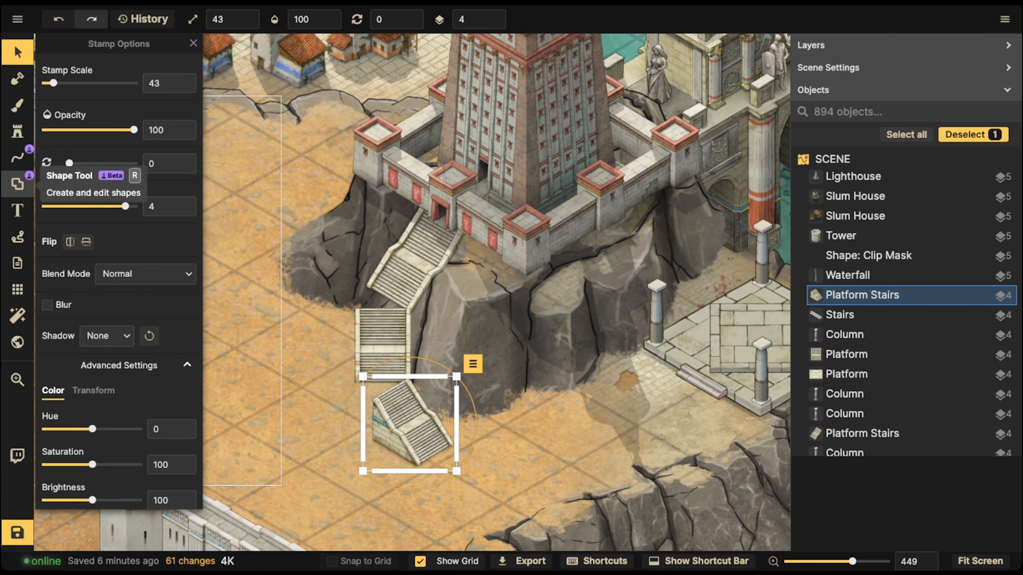
Set up the rectangle Shape tool with a black stroke (000000) and reset the stroke size to 100
click(17, 184)
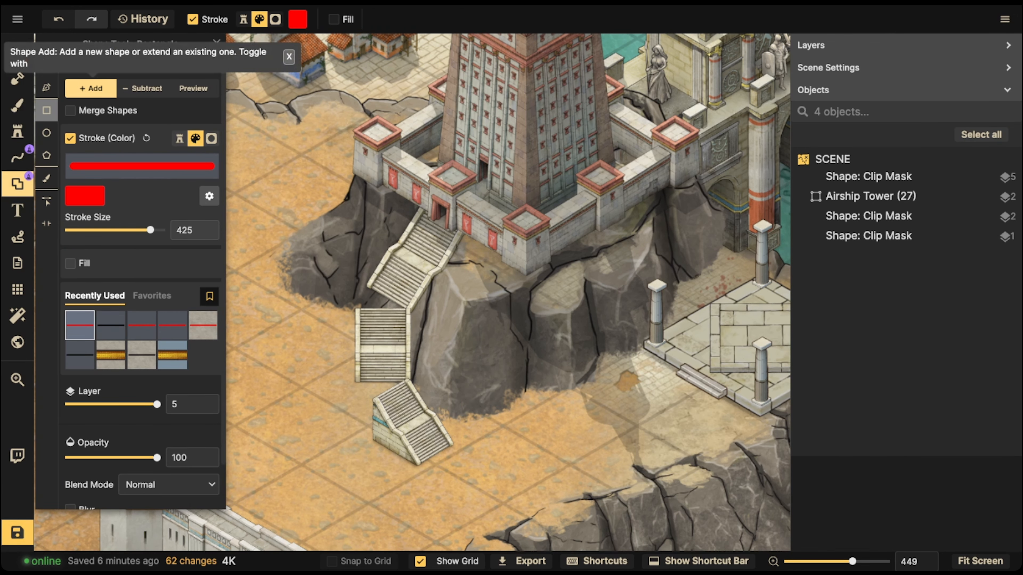
click(85, 196)
click(381, 316)
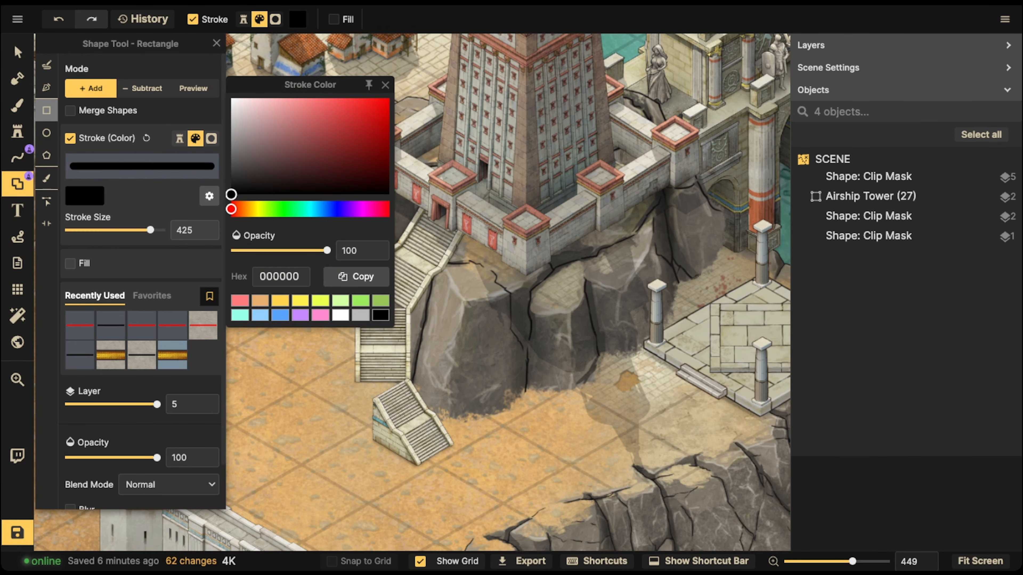
click(146, 138)
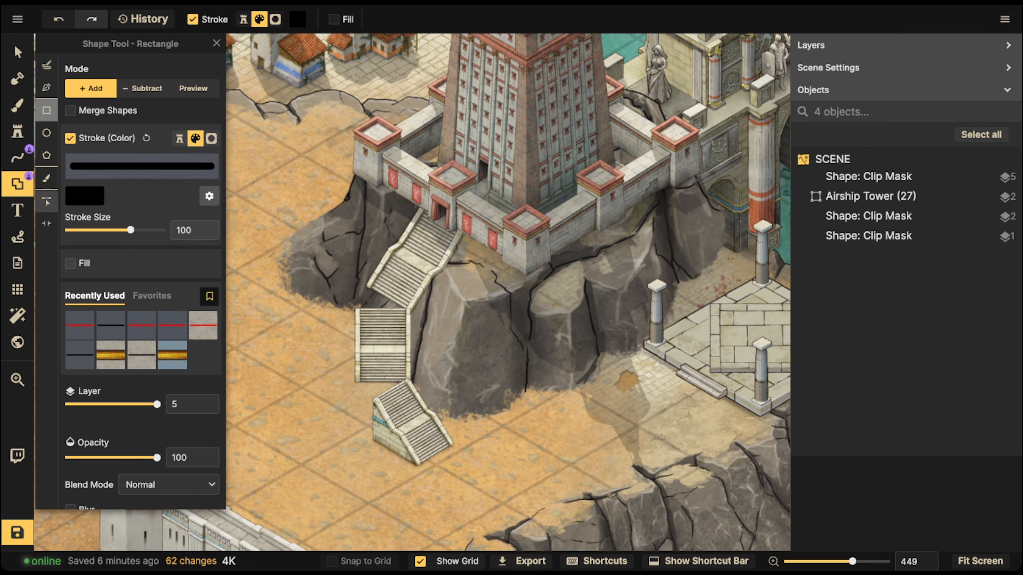
Fill new shapes with the pale yellow Stone brick texture from Fantasy Regional's Classical Empires pack at texture scale 87.6
click(70, 263)
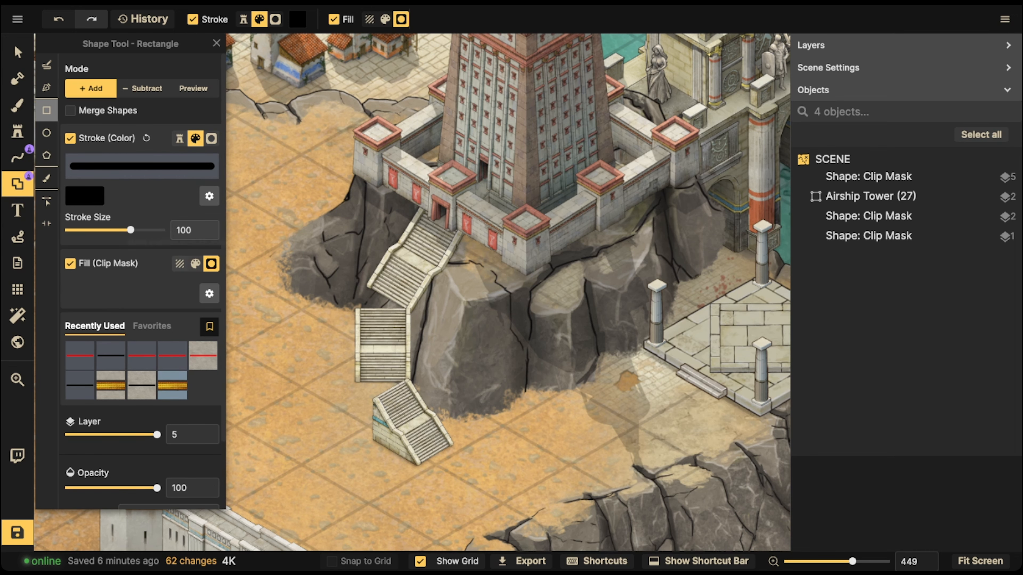
click(179, 263)
click(169, 291)
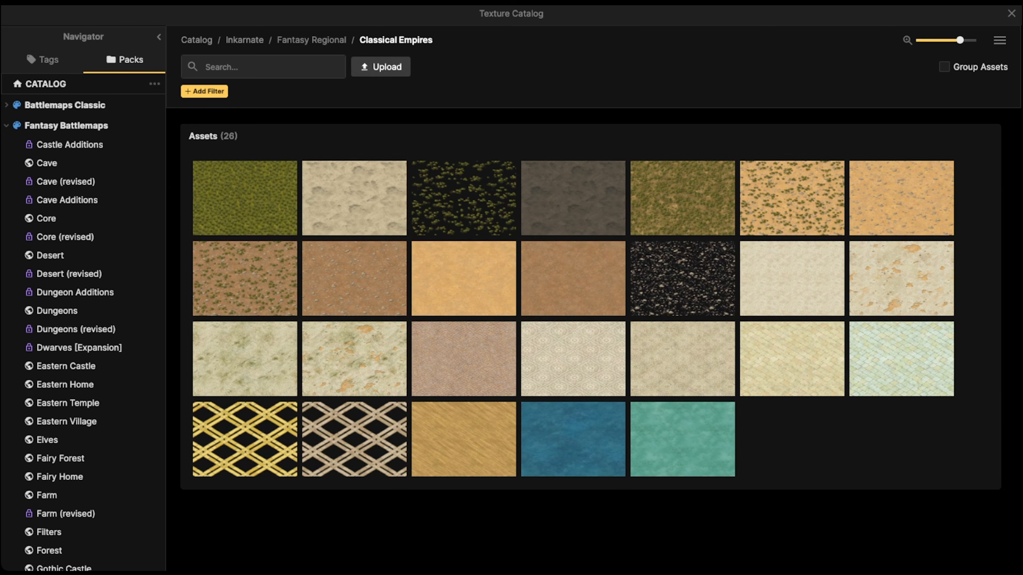
click(311, 40)
scroll(355, 322, down, 10)
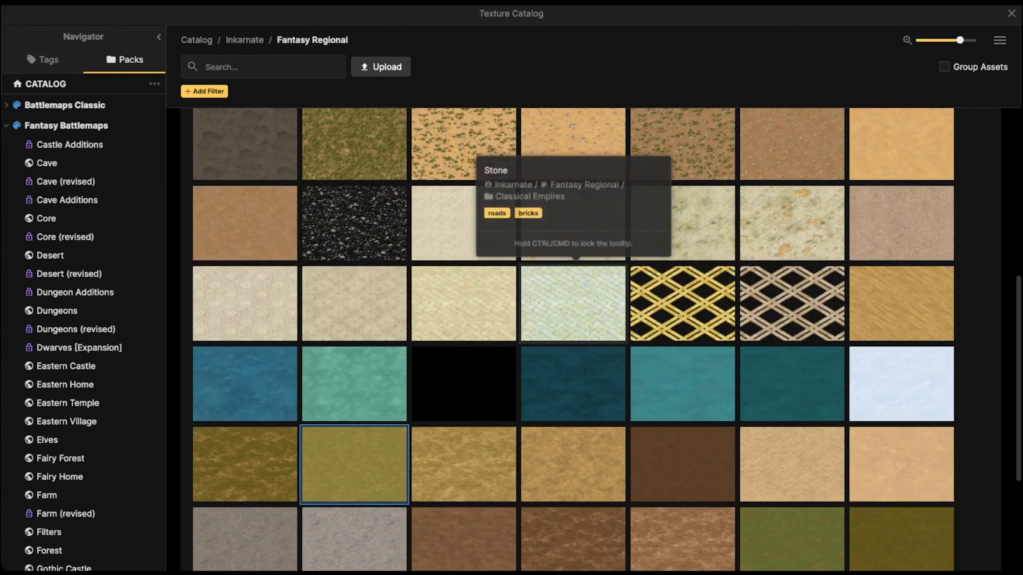
scroll(403, 343, up, 9)
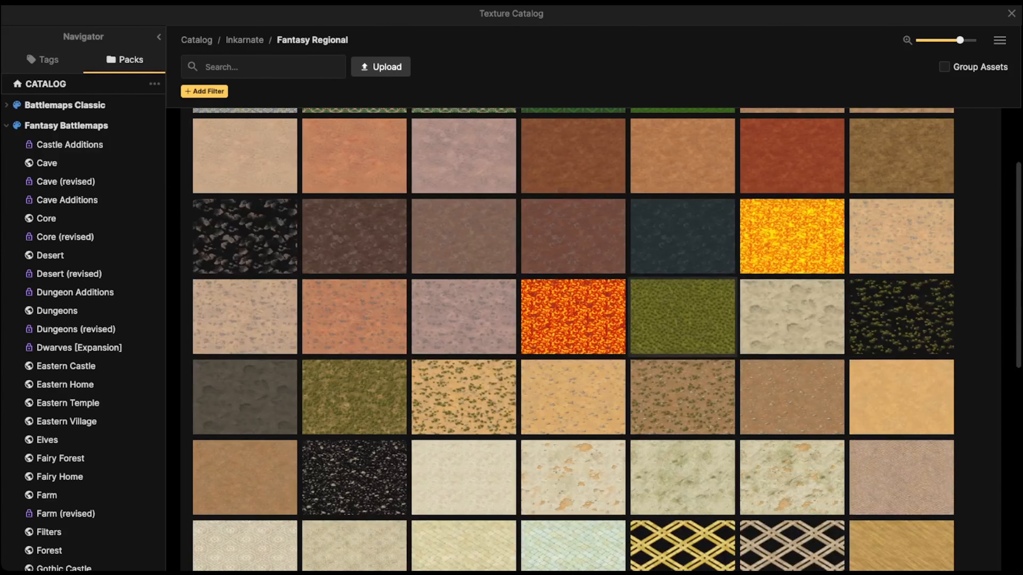
scroll(465, 374, down, 1)
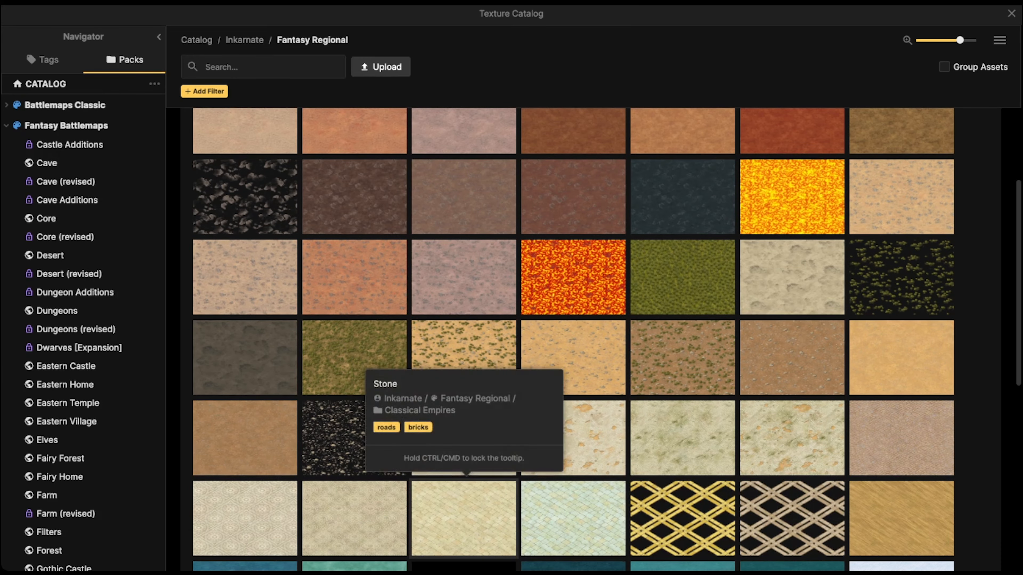
click(483, 520)
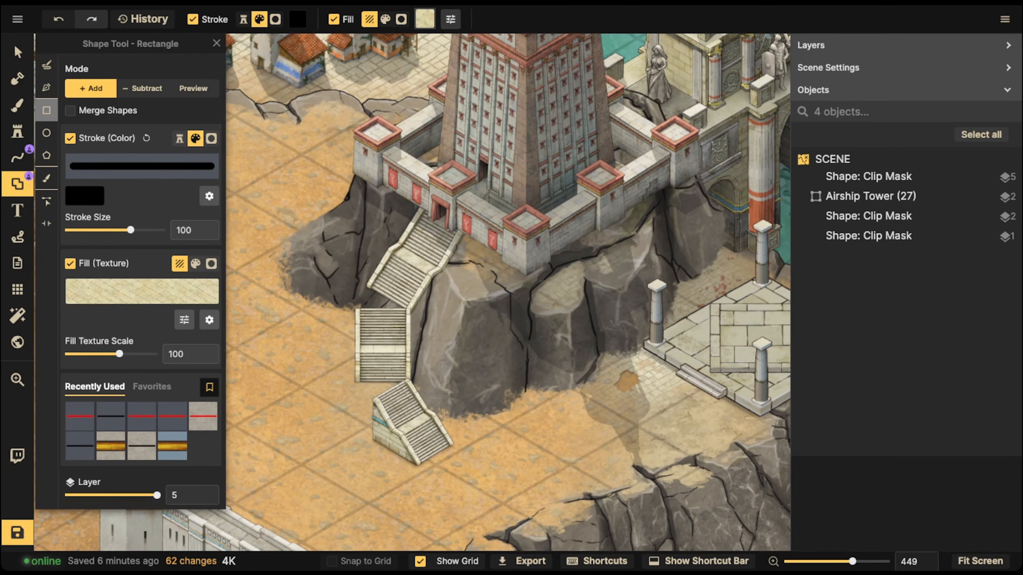
scroll(359, 302, up, 5)
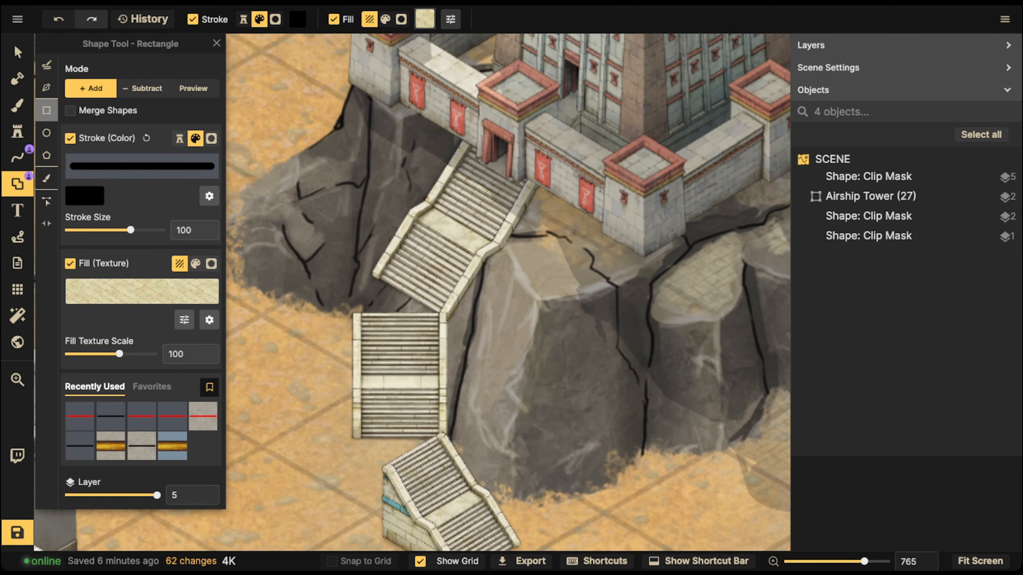
drag(119, 354, 116, 353)
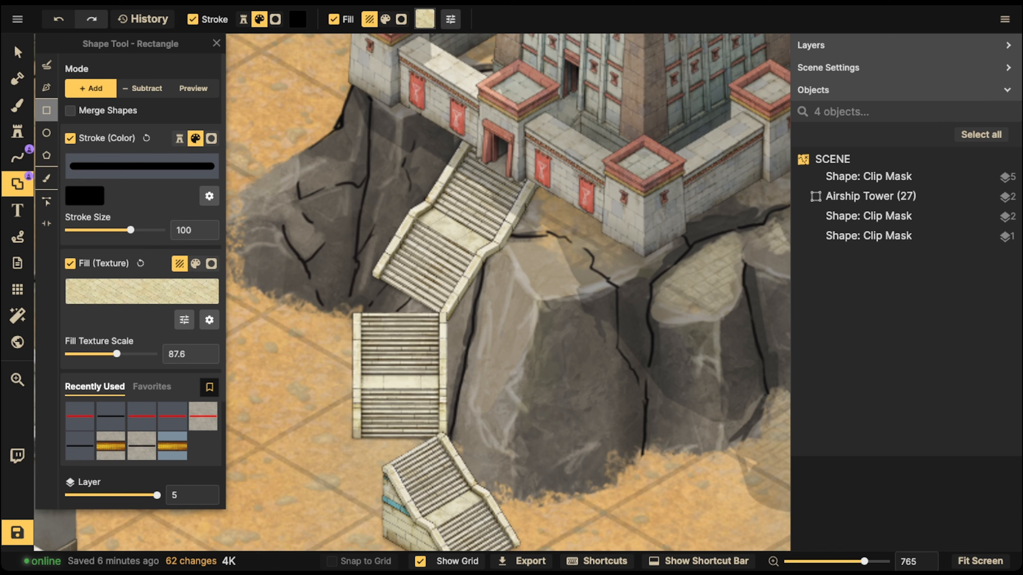
Draw a four-point Pen shape filling the gap between the upper flight and the straight stairs
click(47, 88)
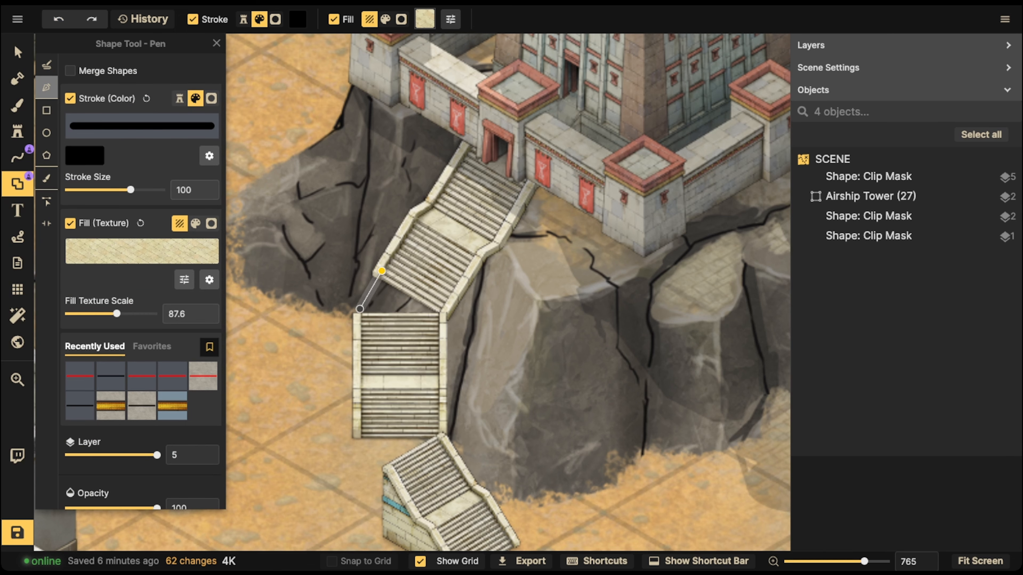
click(354, 314)
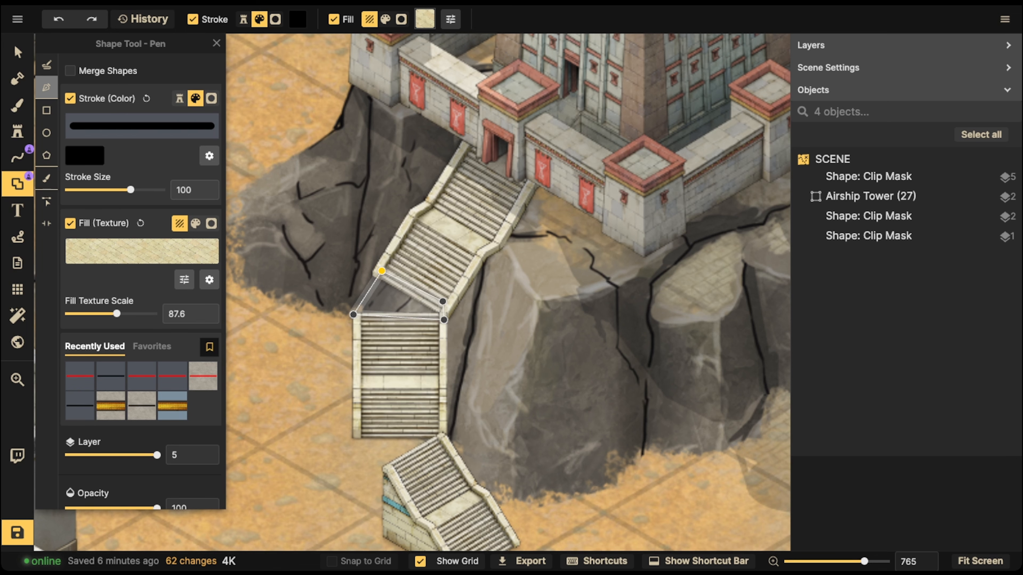
click(381, 271)
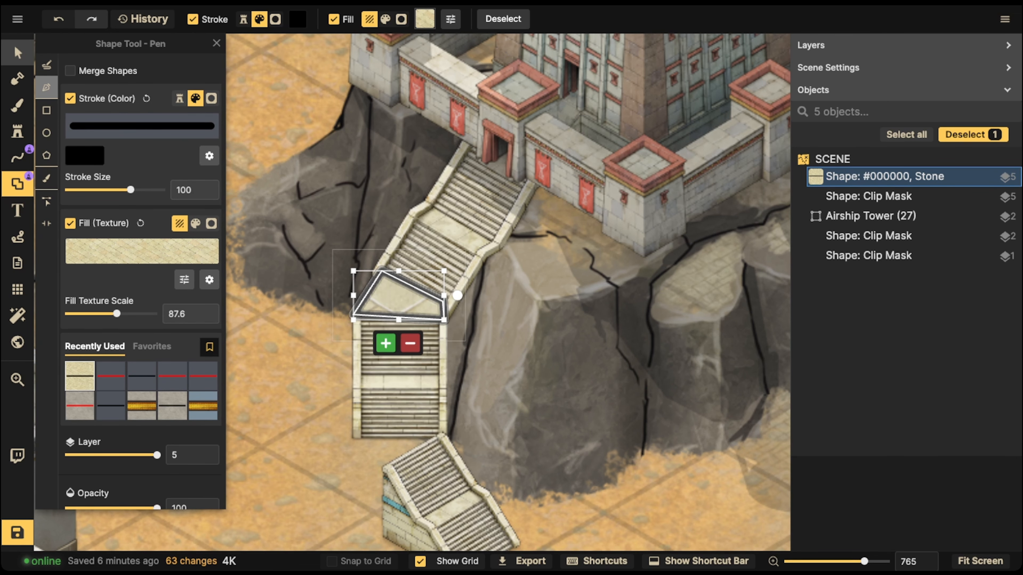
Set the new landing shape to layer 3, stroke size 19 and fill texture scale 24.51
click(17, 53)
drag(107, 170, 93, 170)
click(493, 23)
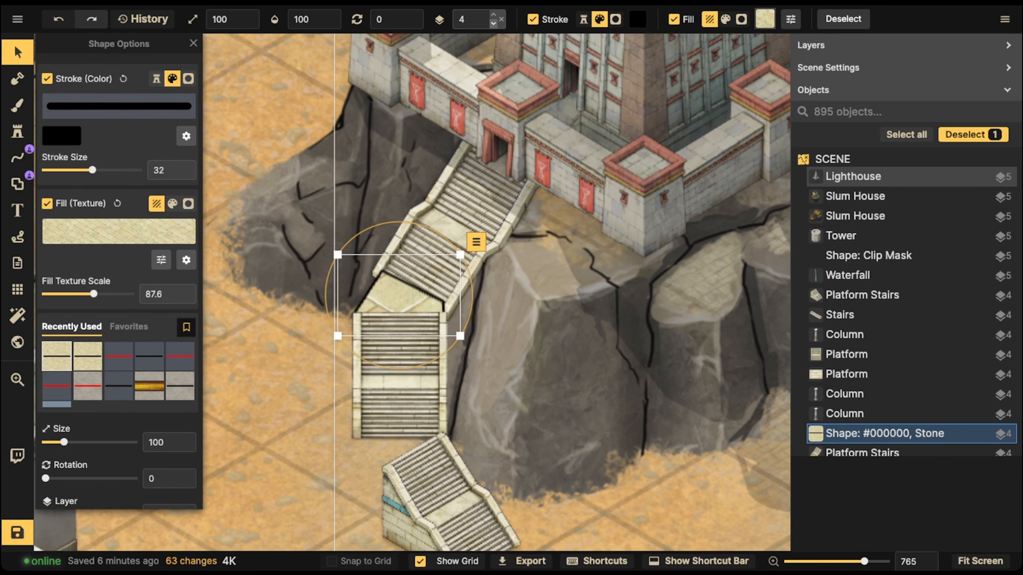
click(494, 24)
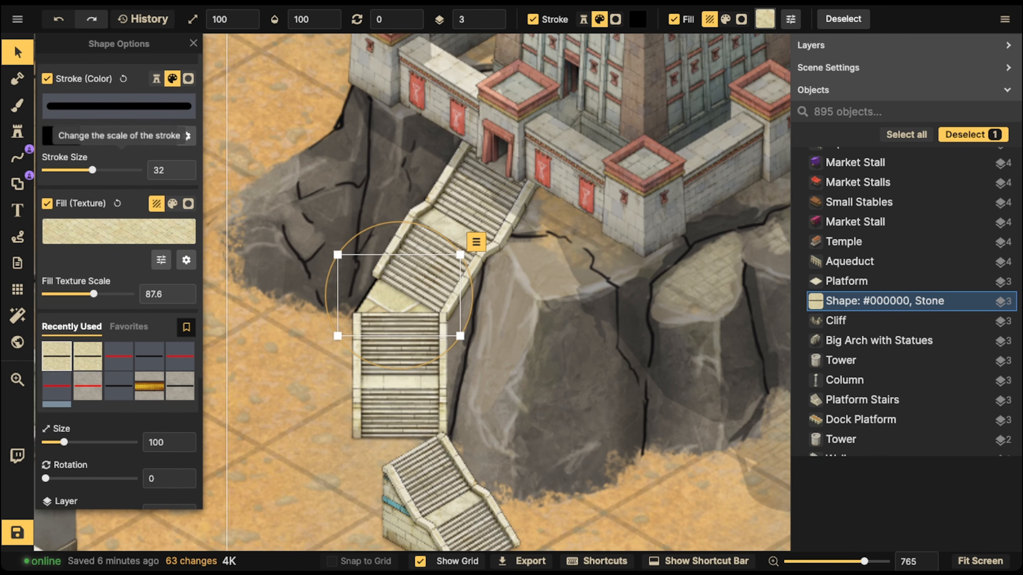
drag(92, 170, 86, 170)
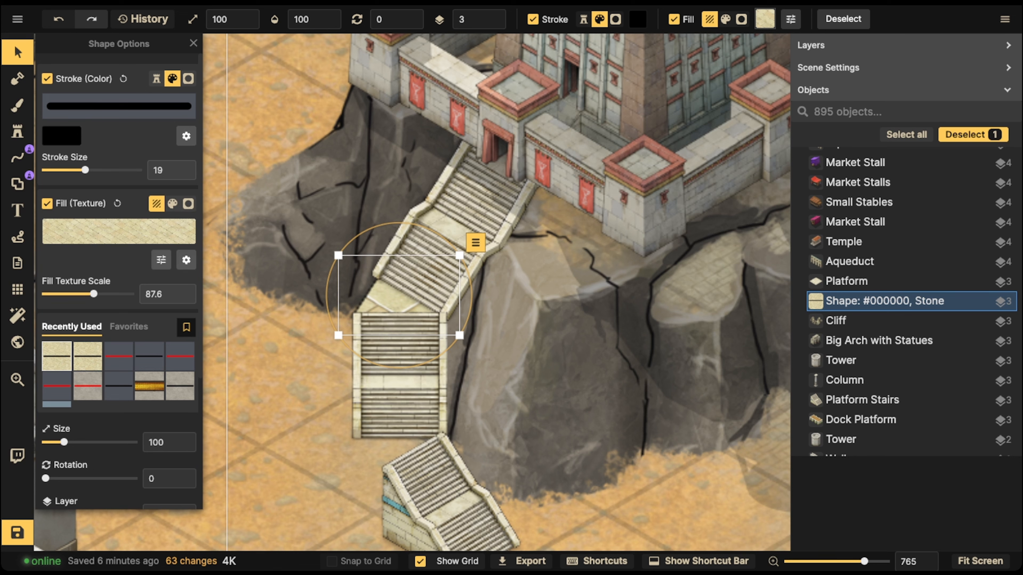
drag(91, 294, 71, 293)
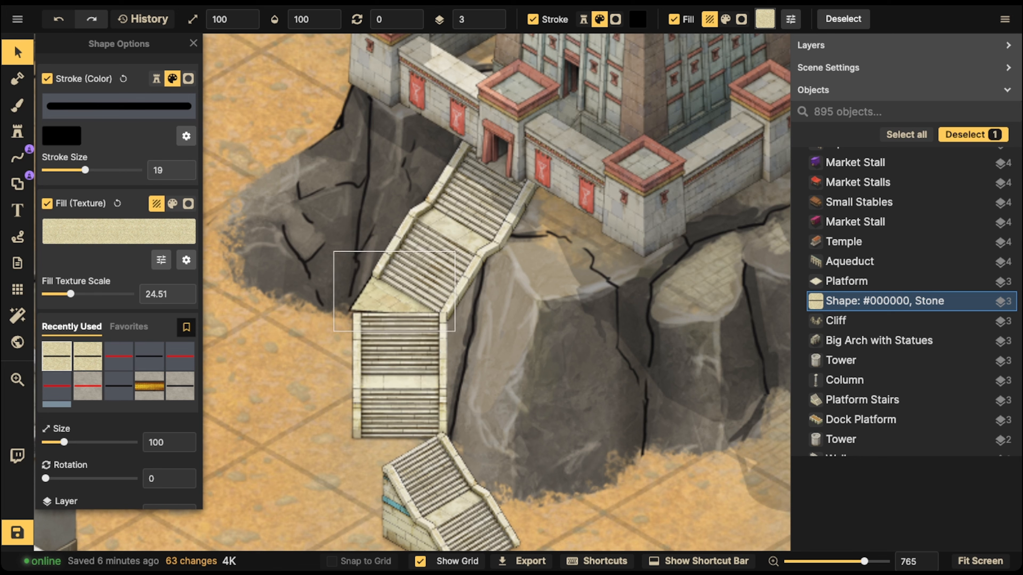
Nudge the straight stairs against the upper landing and draw a matching stone Pen shape in the gap above the lowest flight
drag(400, 378, 395, 376)
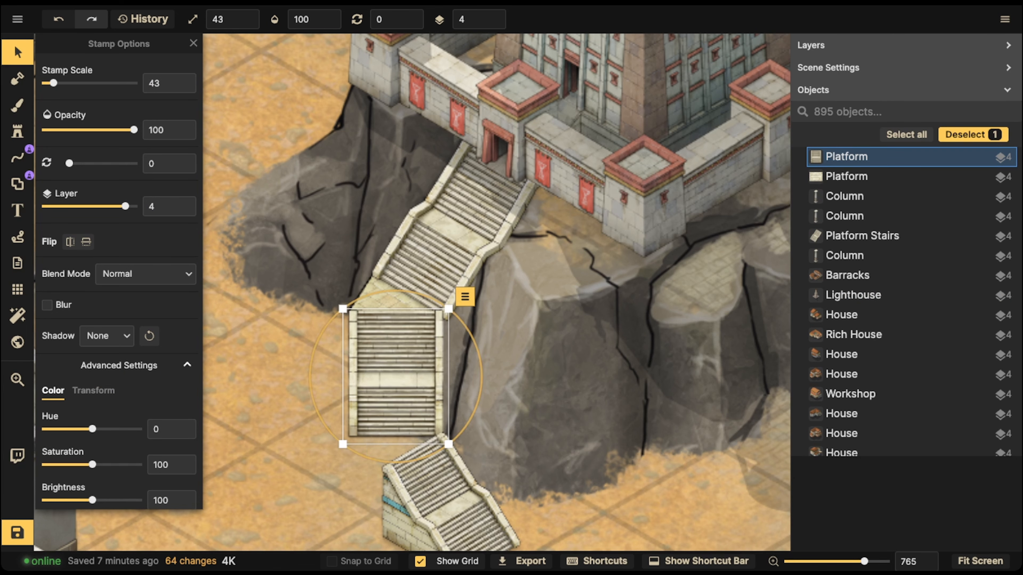
click(17, 184)
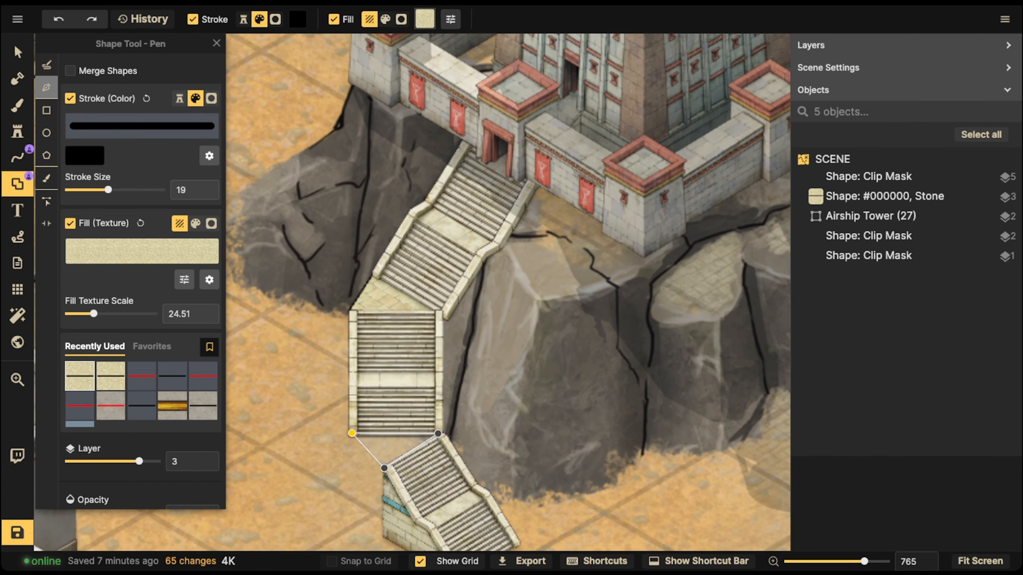
click(351, 433)
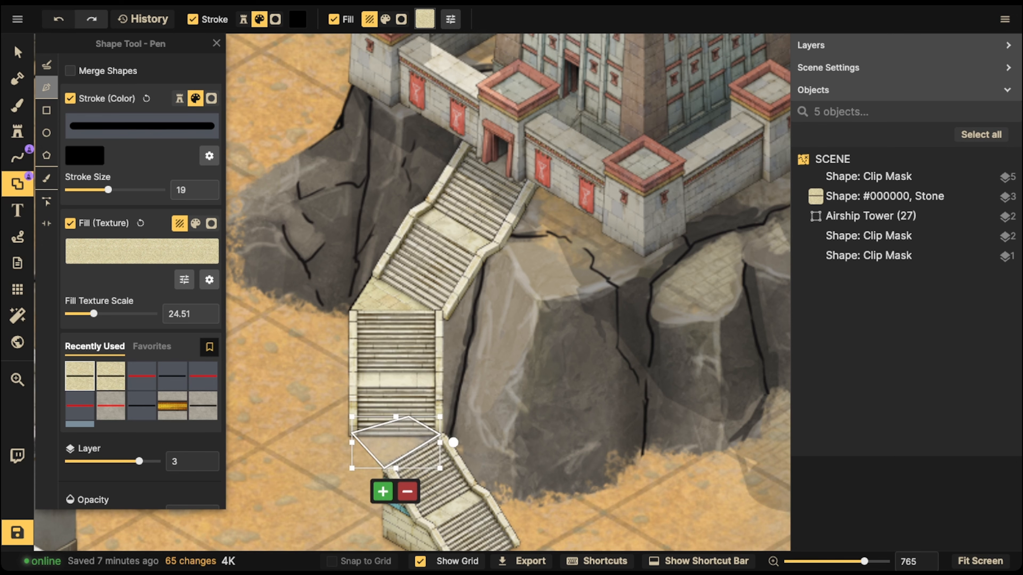
click(18, 52)
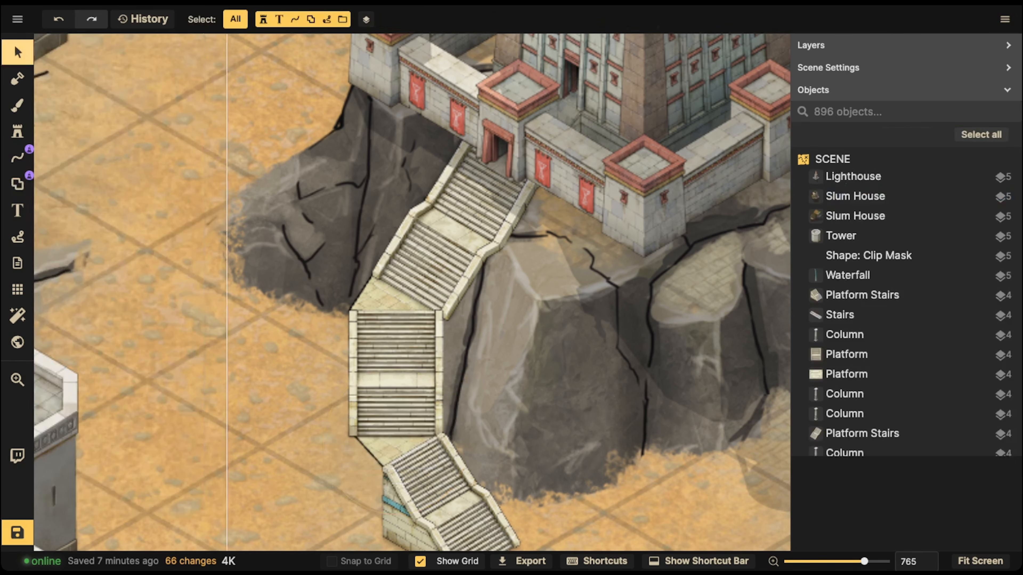
Stamp the tower, variant 9 of 9, at scale 30 on layer 2 as a support beneath the lower landing and align it
scroll(282, 317, down, 5)
drag(282, 317, 298, 290)
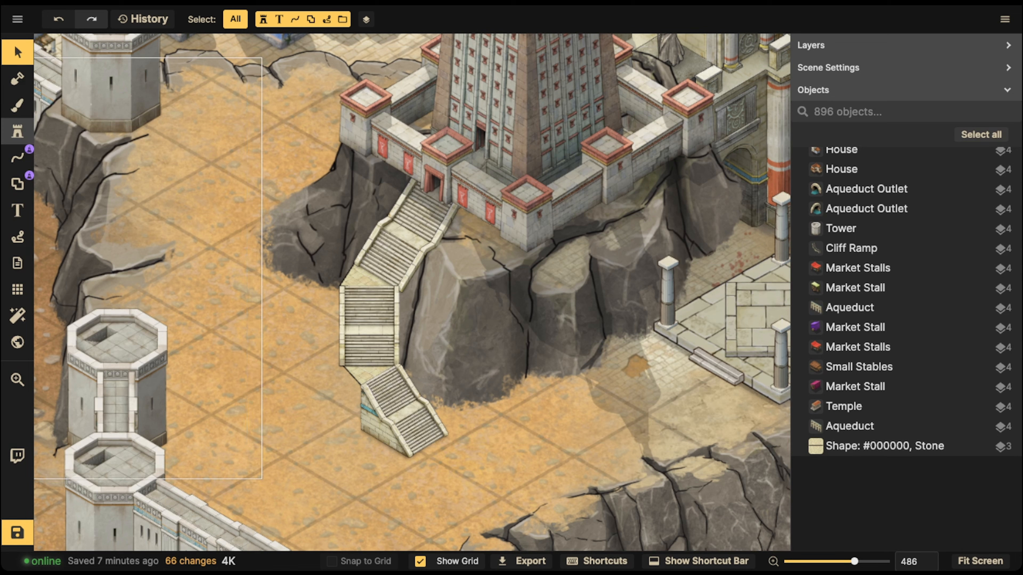
click(17, 131)
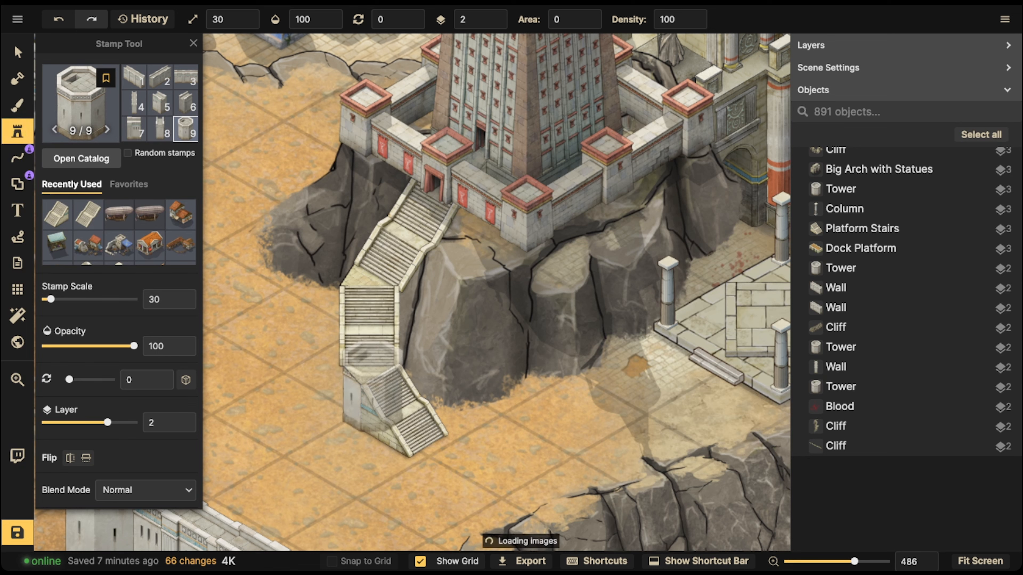
click(373, 387)
click(17, 52)
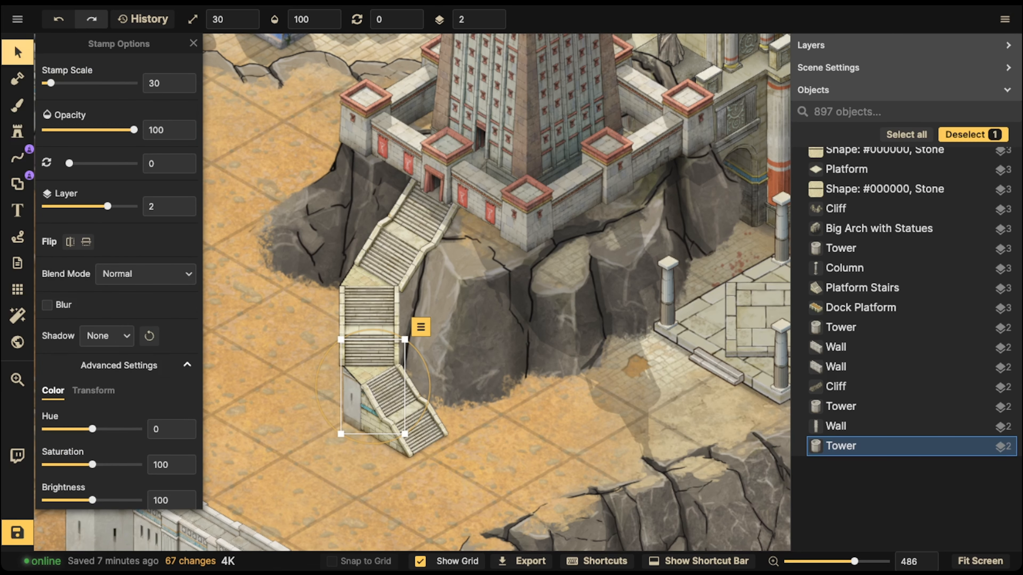
drag(356, 397, 355, 395)
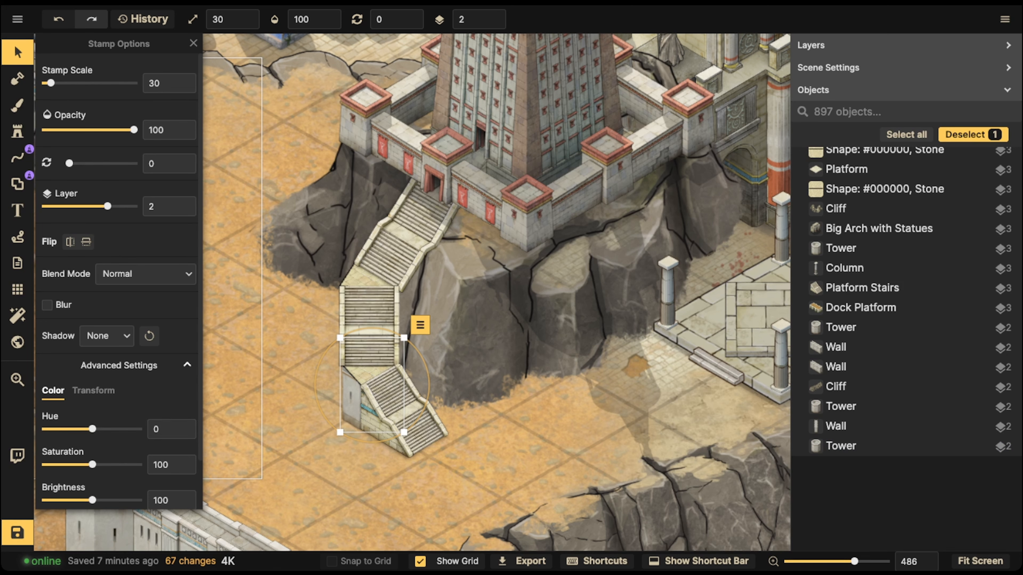
click(316, 298)
Stamp two columns, variant 1 of 3, at scale 72 on layer 4 on either side of the stone platform's front steps
scroll(317, 298, down, 3)
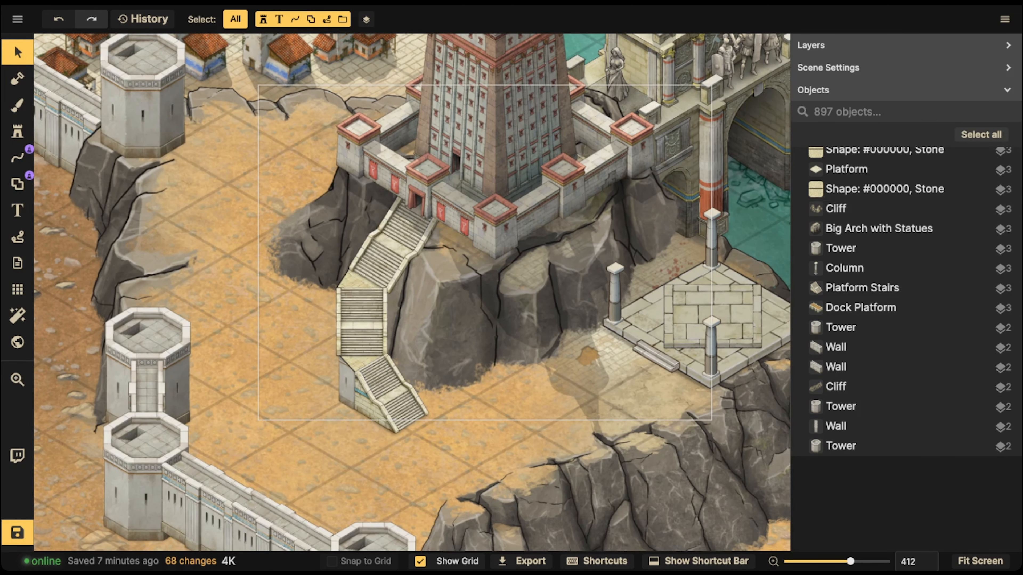
scroll(412, 293, down, 2)
scroll(411, 293, right, 3)
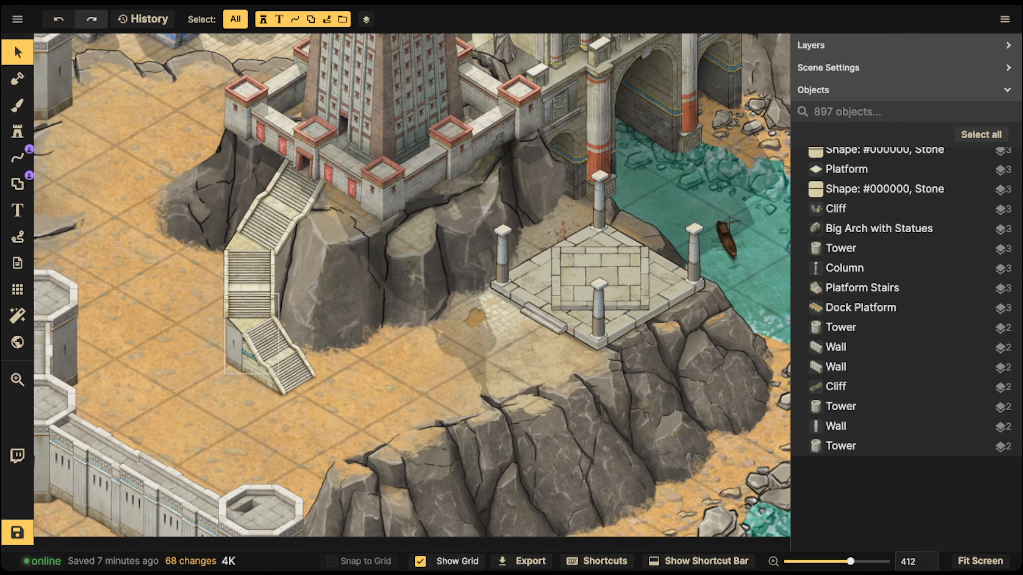
scroll(458, 321, down, 3)
click(494, 270)
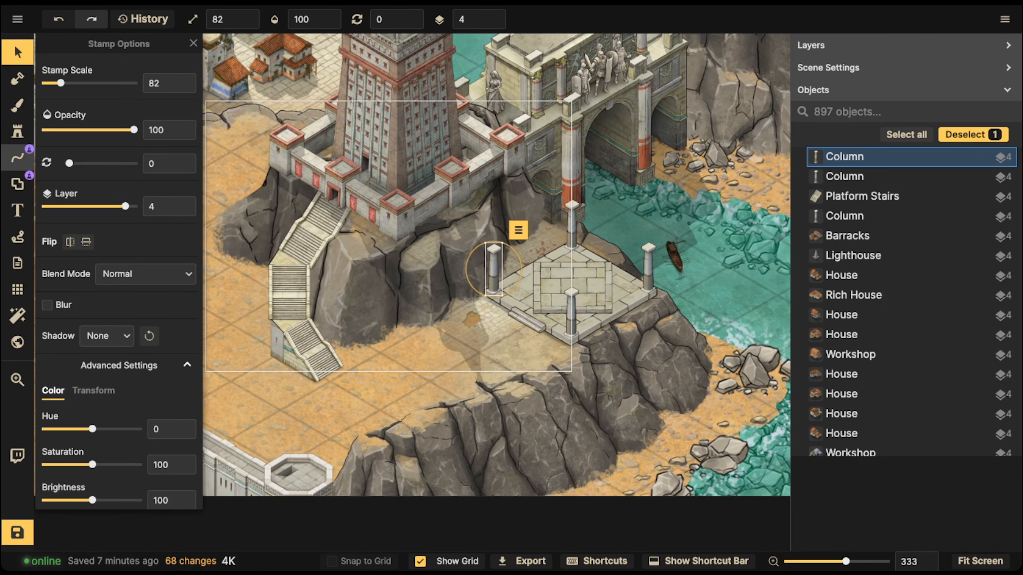
click(18, 131)
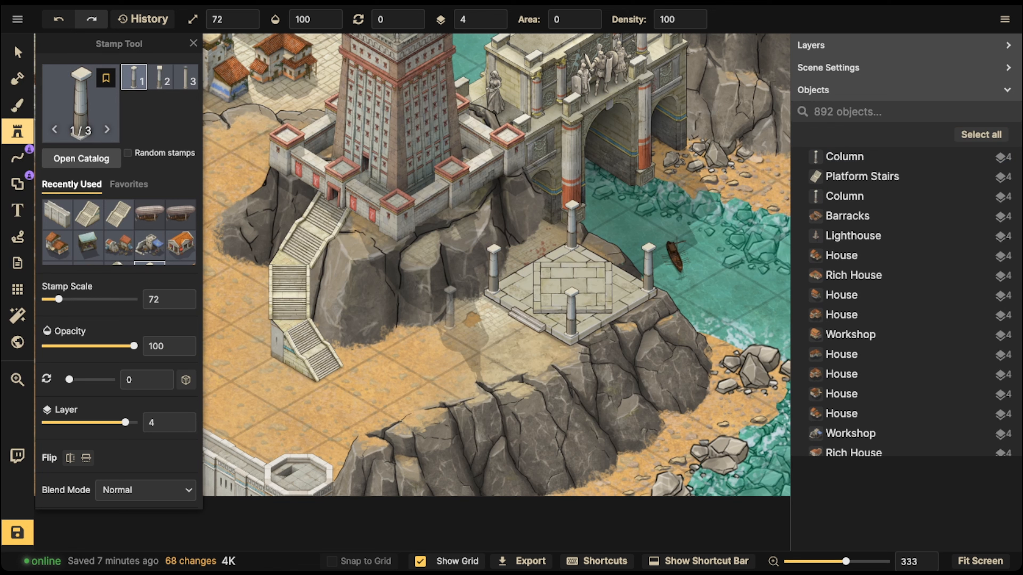
click(450, 307)
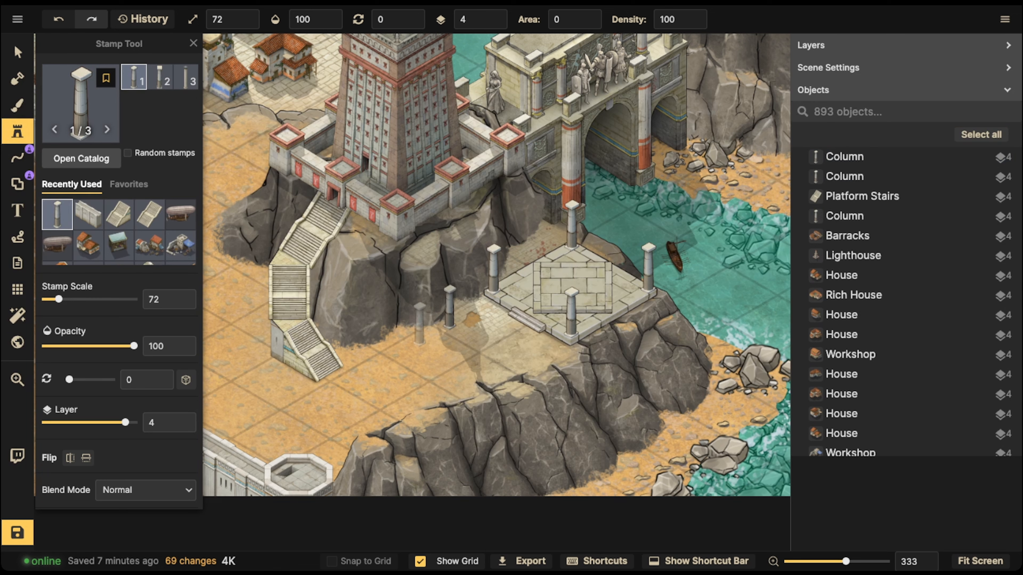
key(ctrl+z)
key(ctrl+shift+z)
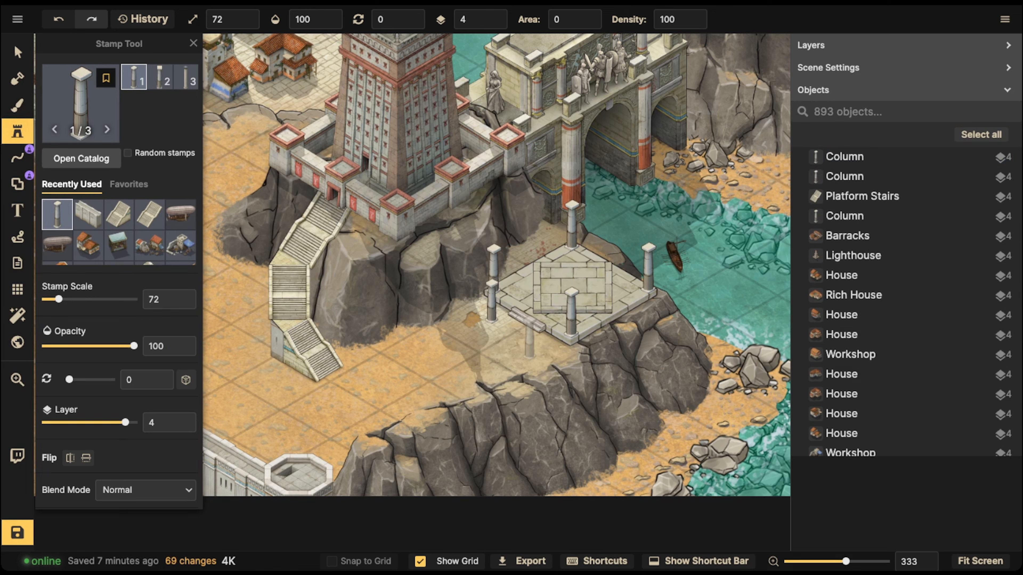
click(530, 334)
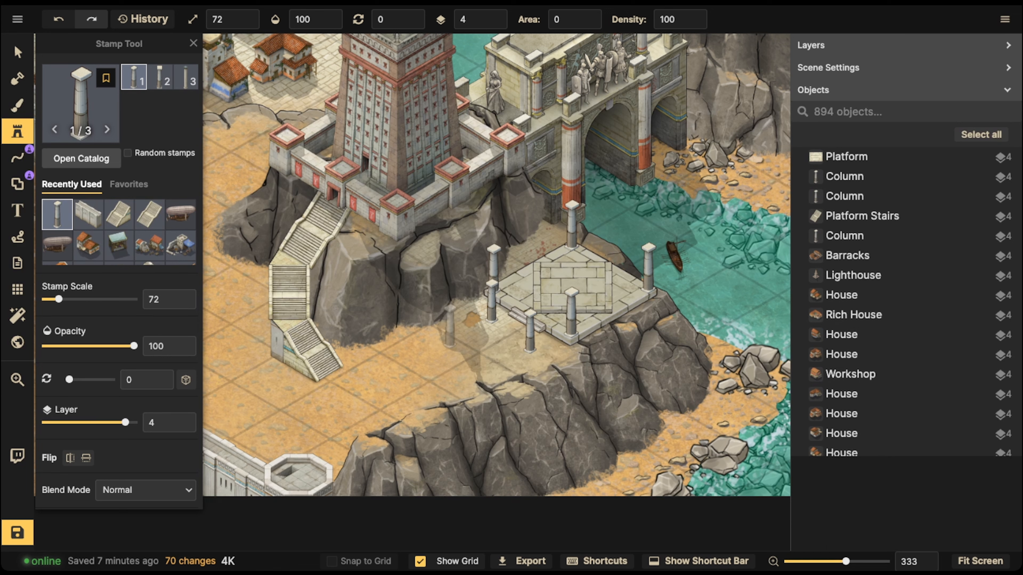
Line the path from the platform to the foot of the cliff stairs with four more columns behind and three in front
click(447, 323)
click(404, 336)
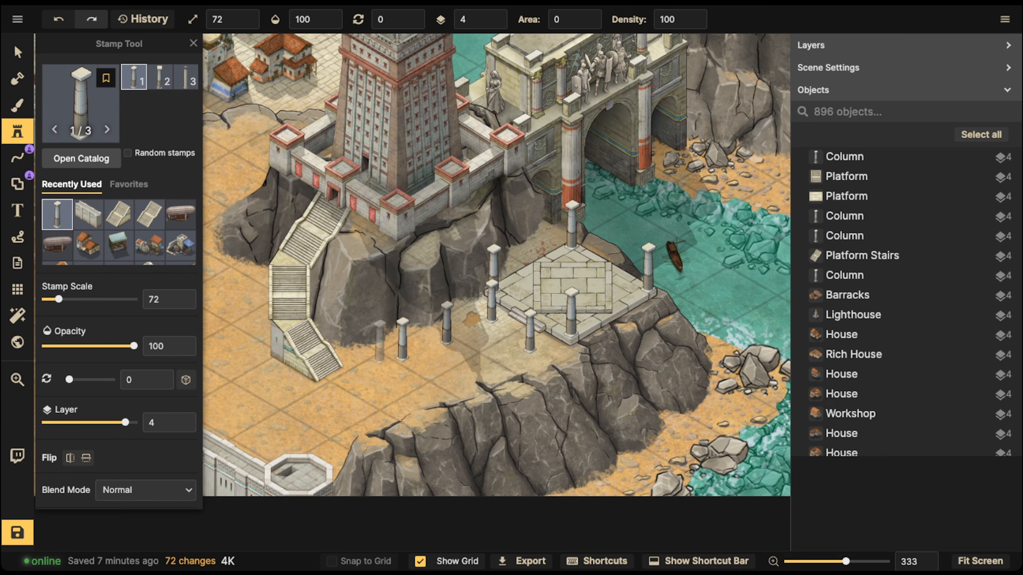
click(348, 342)
click(307, 368)
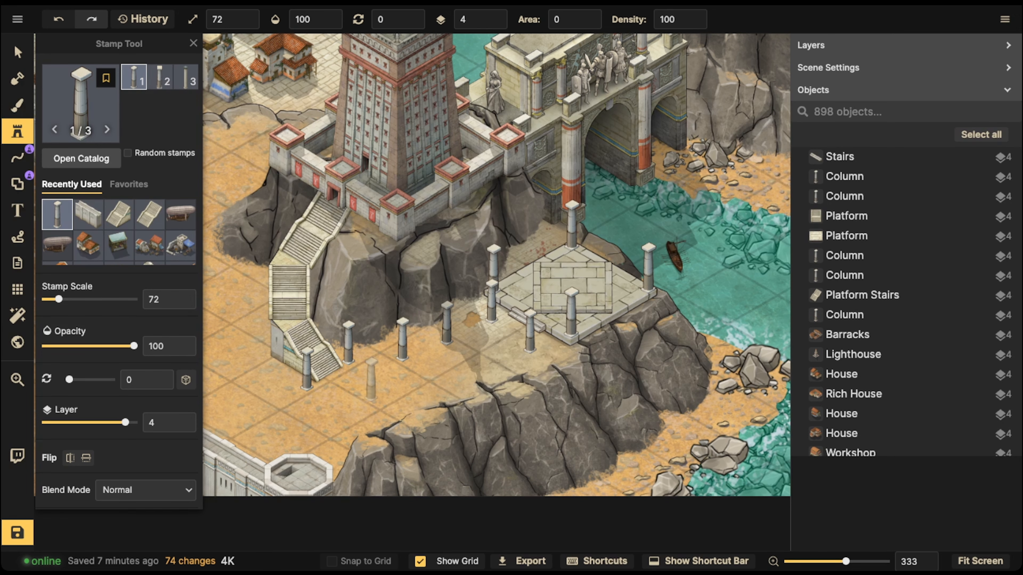
click(370, 379)
click(426, 371)
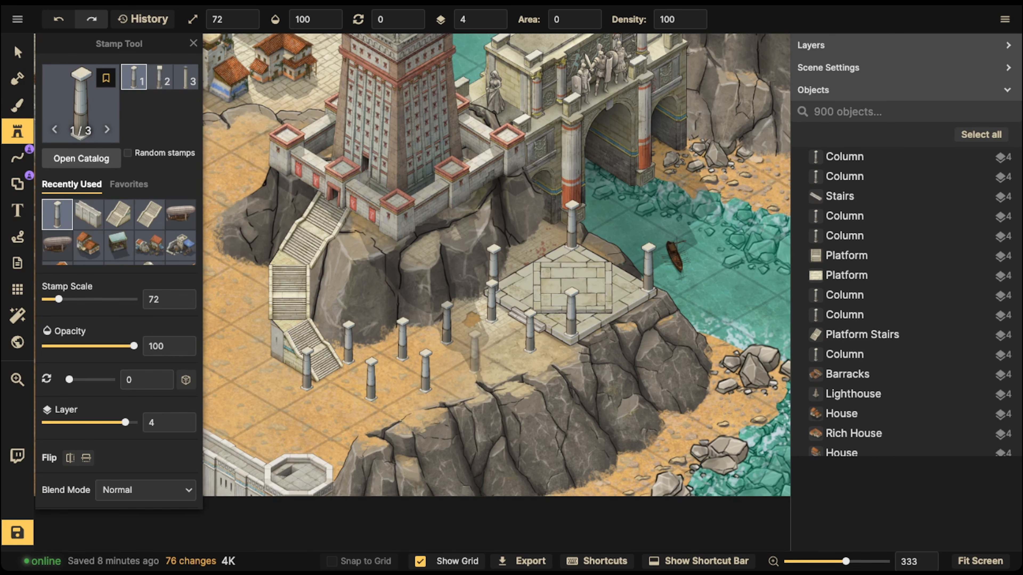
click(475, 353)
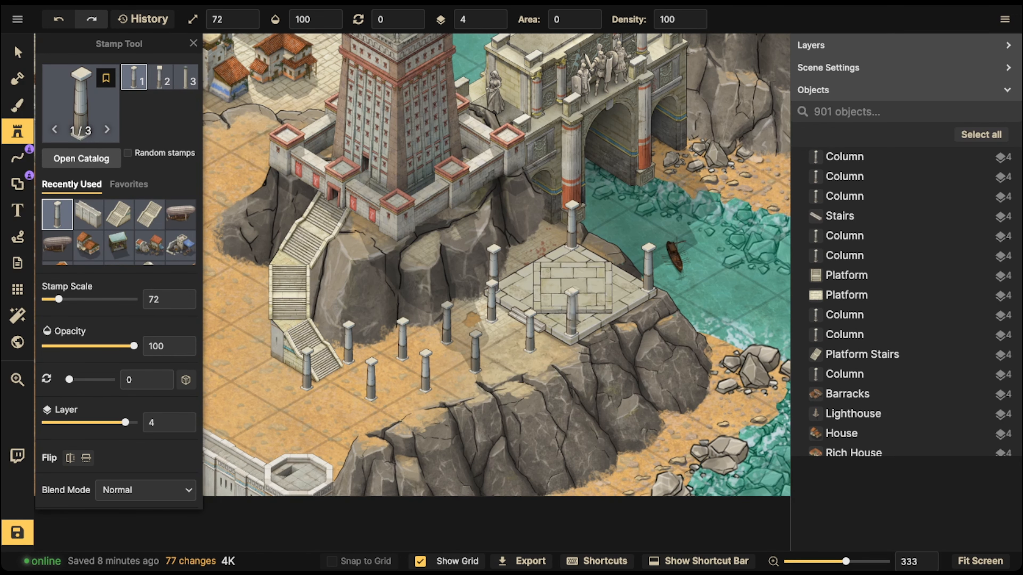
scroll(578, 290, down, 5)
drag(542, 275, 579, 271)
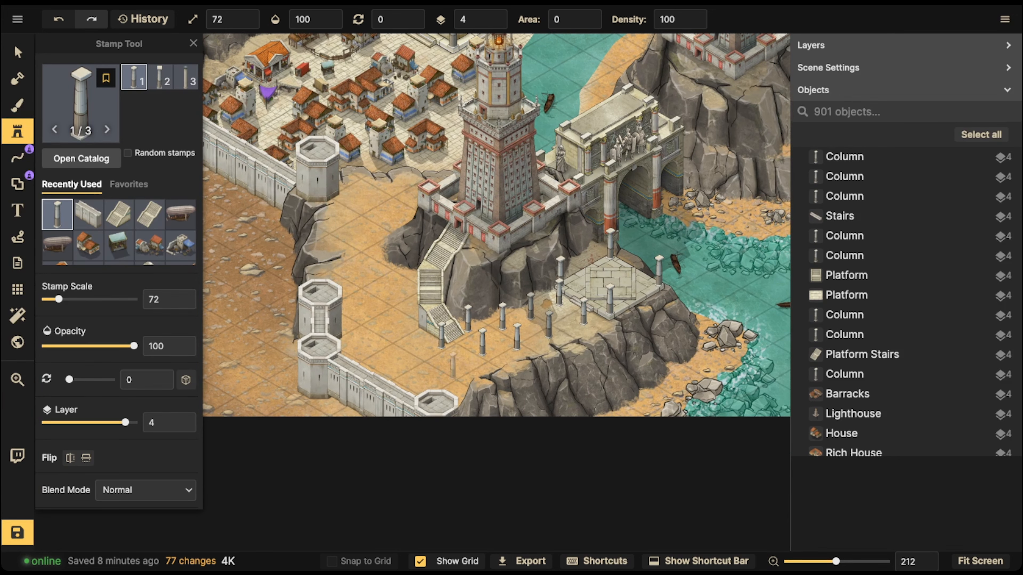
Stamp a cluster of randomly varied houses at scale 30 on layer 2 between the upper wall tower and the lighthouse cliff
key(space)
drag(394, 170, 419, 215)
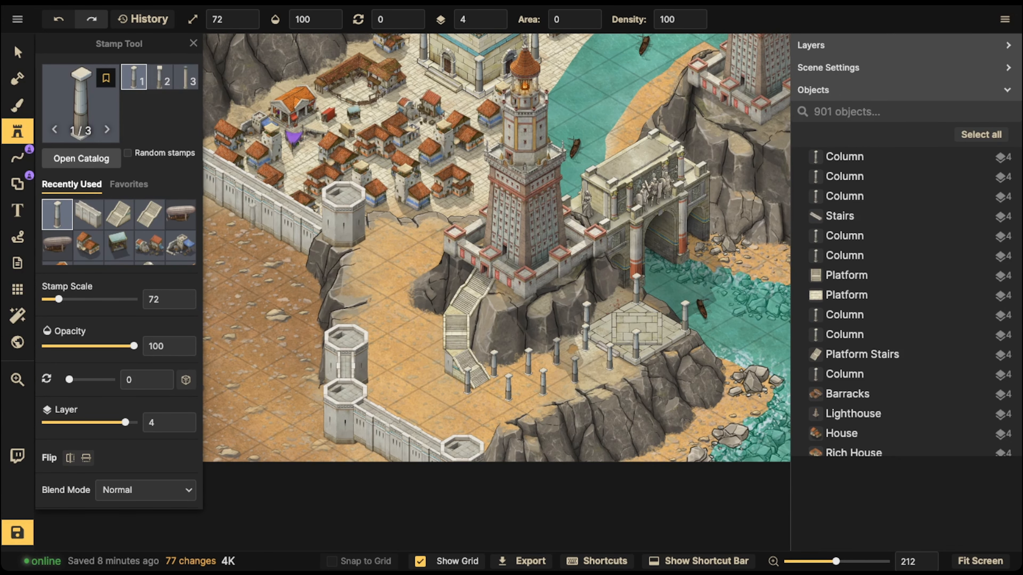
click(18, 132)
click(18, 131)
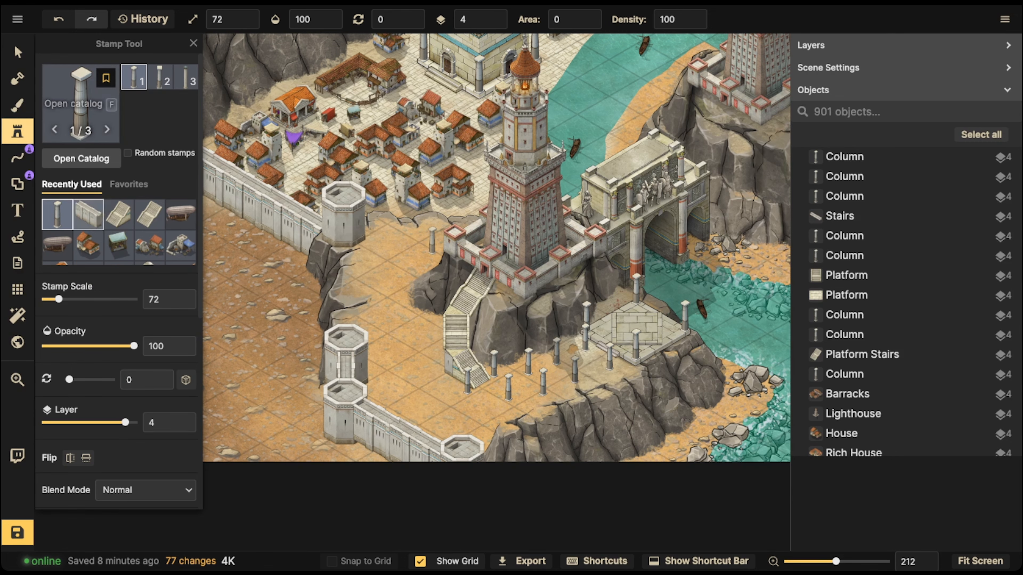
click(88, 246)
click(18, 52)
click(346, 216)
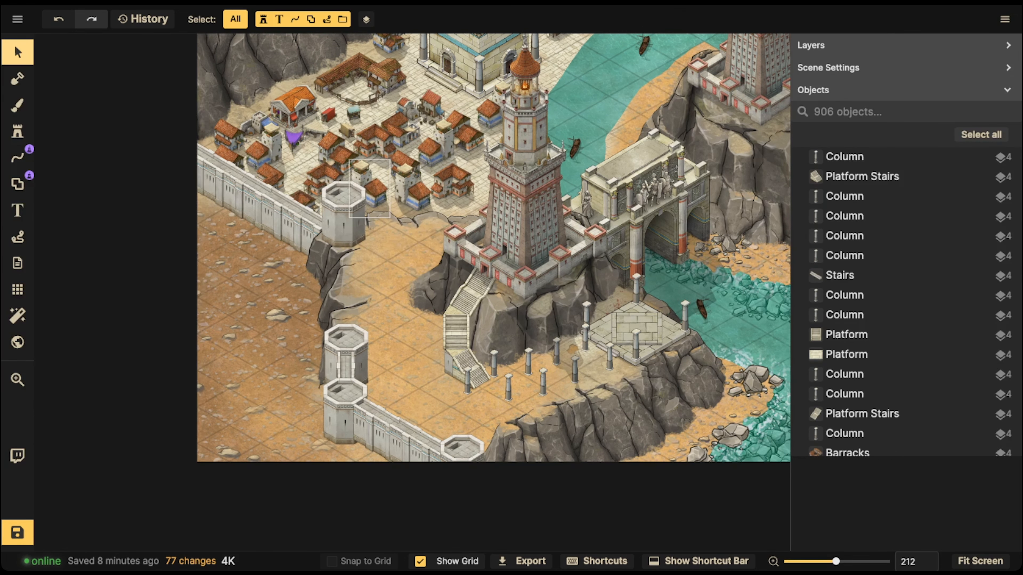
click(407, 172)
click(17, 131)
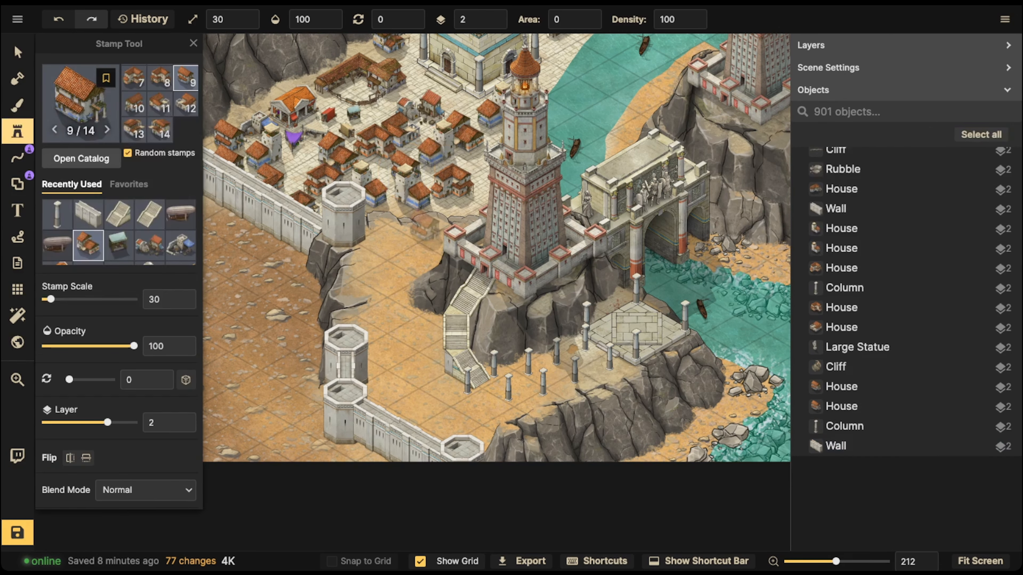
scroll(429, 230, up, 3)
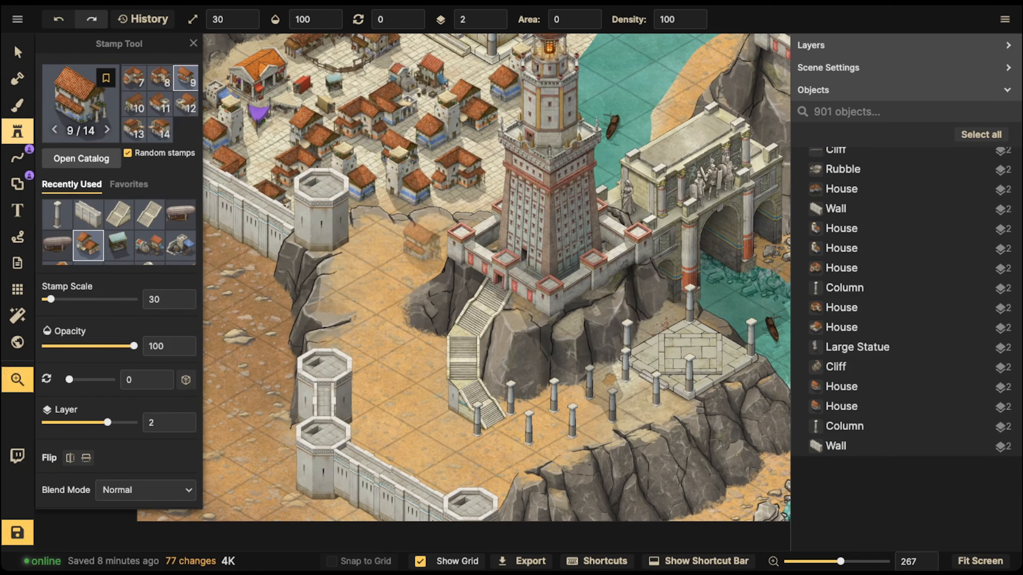
scroll(403, 230, up, 2)
click(374, 204)
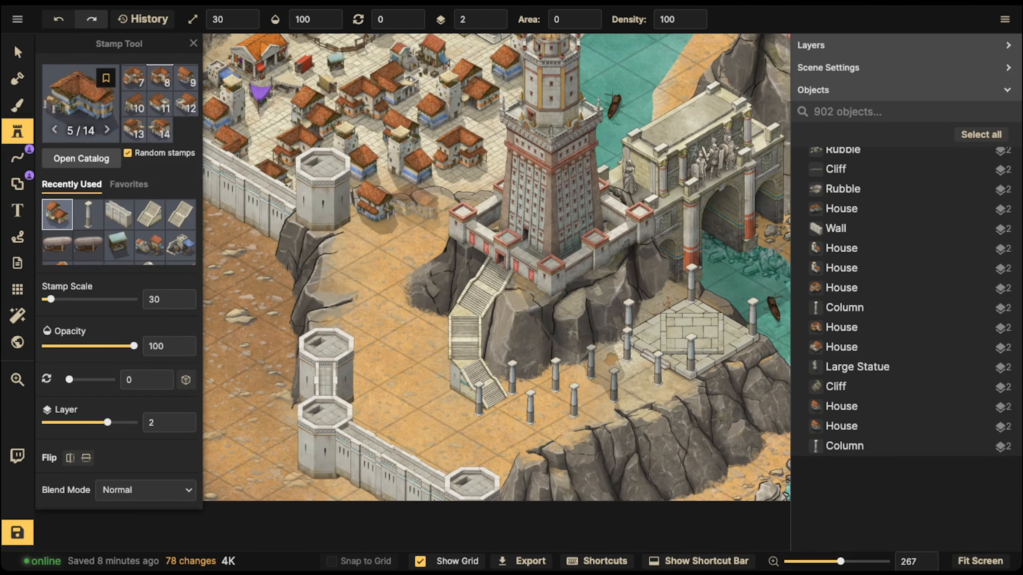
click(422, 204)
click(362, 234)
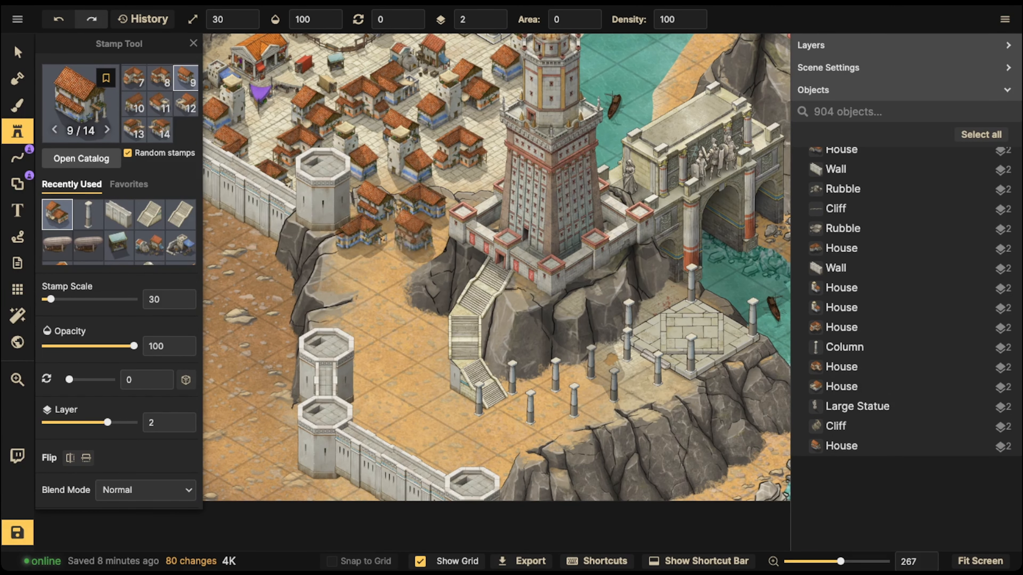
click(414, 232)
click(355, 264)
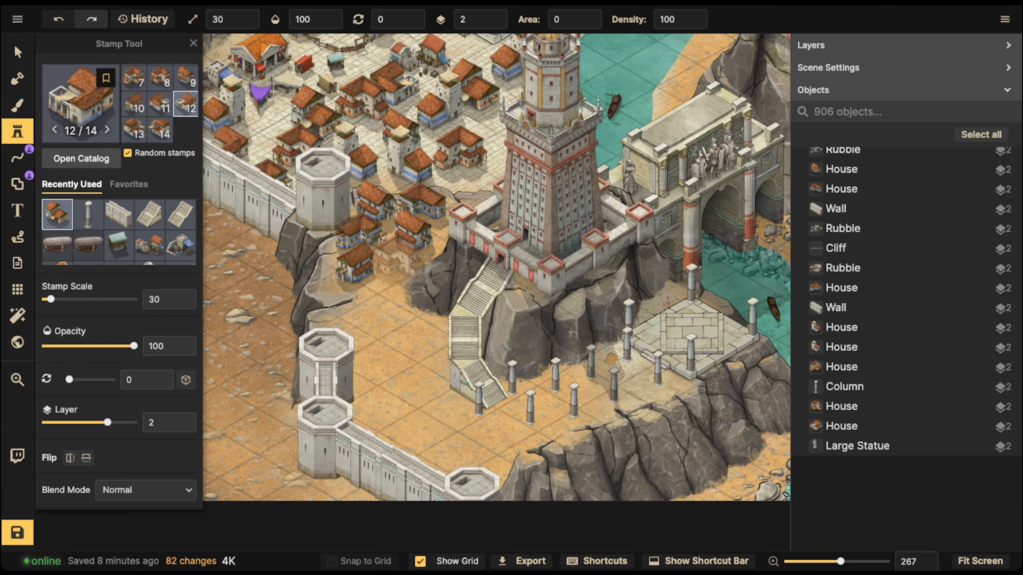
click(398, 260)
click(376, 291)
click(403, 321)
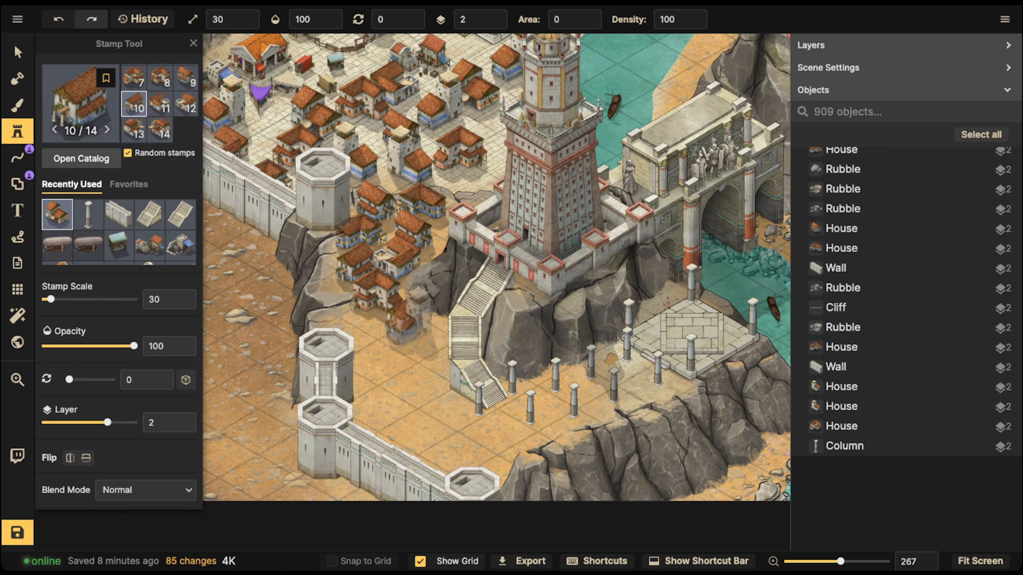
Continue the random house stamps along the inside of the wall, down past the cliff stairs to the lowest wall tower
click(407, 328)
click(354, 328)
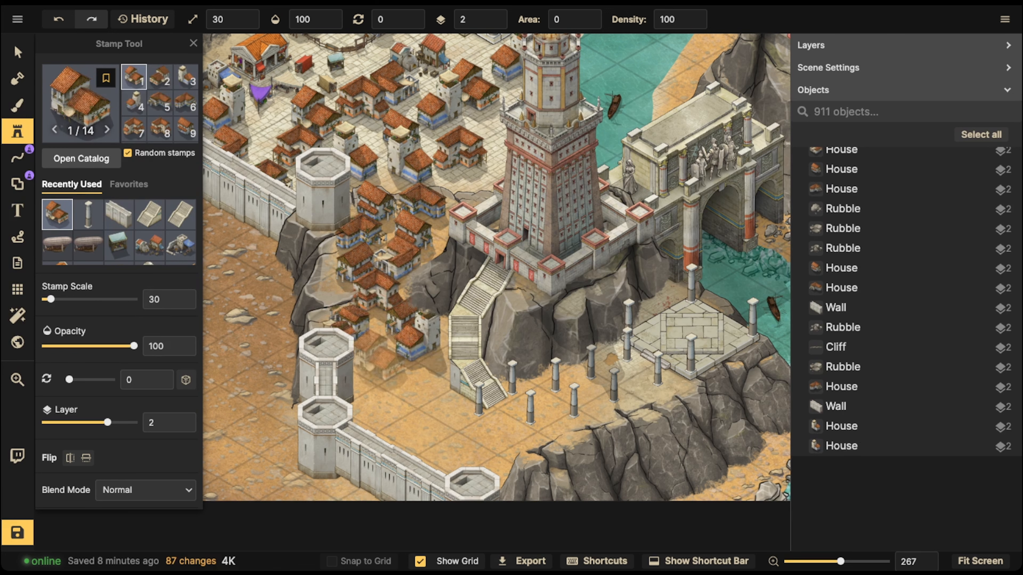
click(380, 355)
click(382, 389)
click(404, 412)
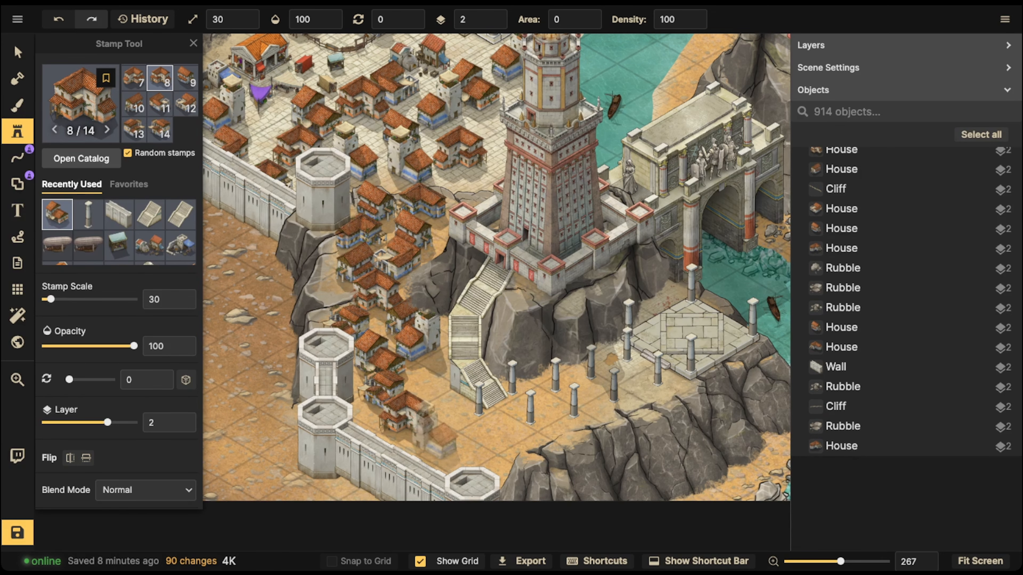
click(455, 445)
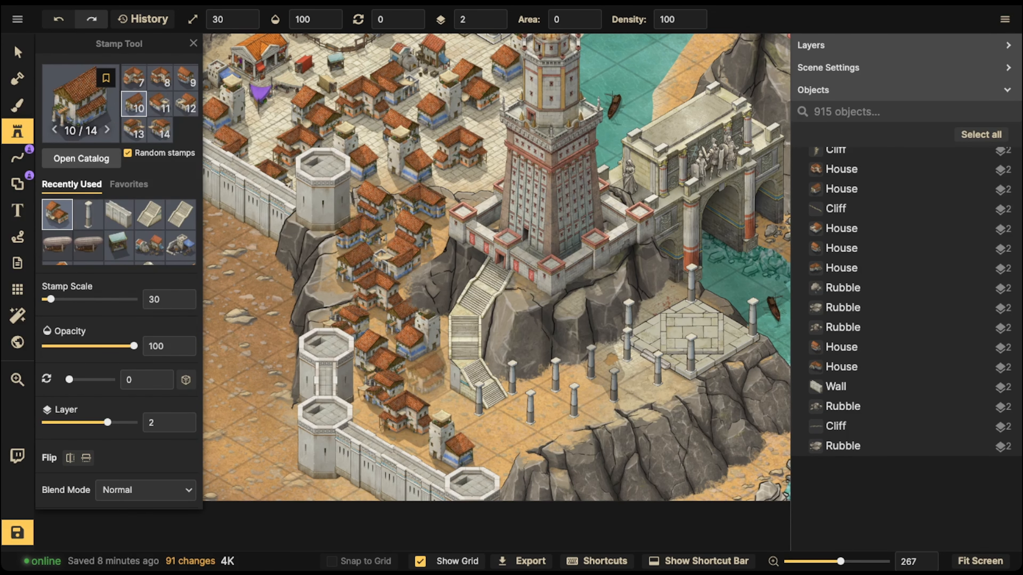
click(485, 429)
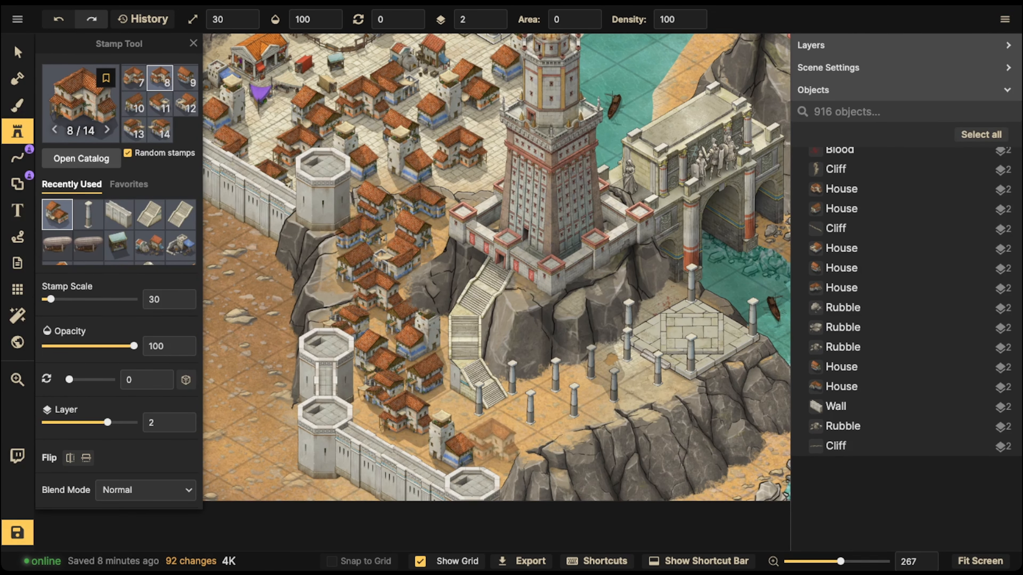
click(485, 439)
scroll(310, 262, down, 2)
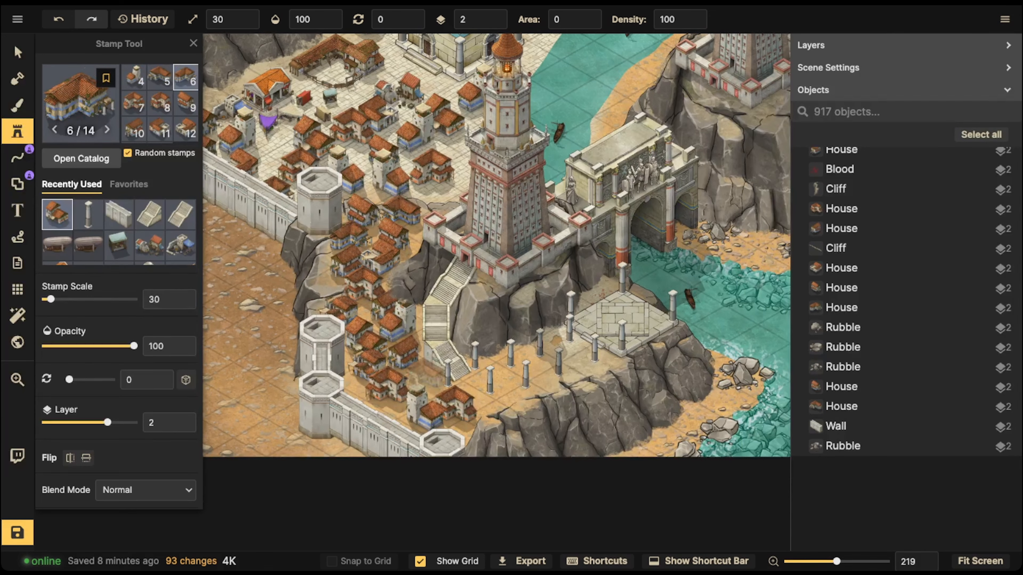
key(Left)
click(425, 375)
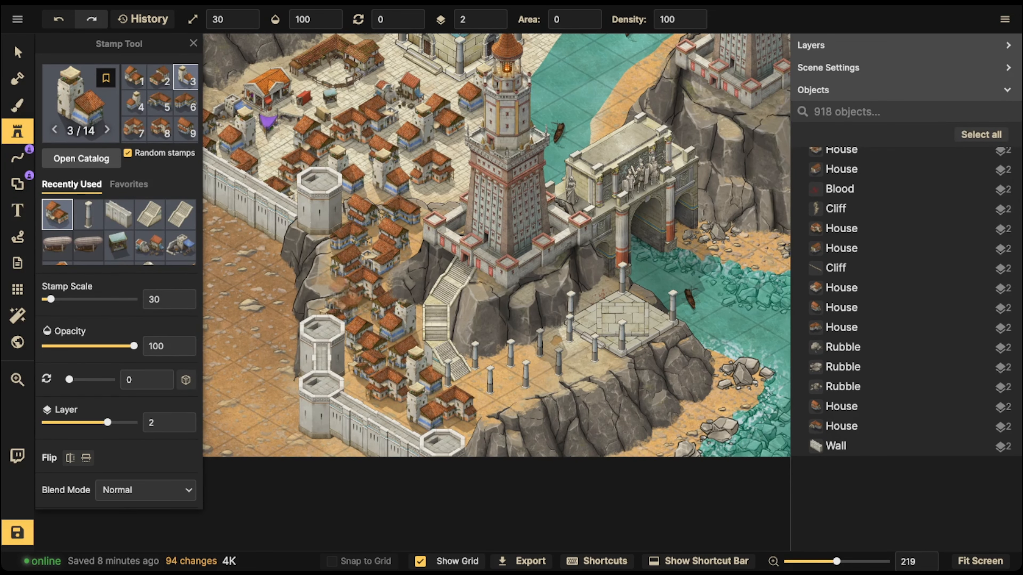
Move the lowest flight of platform stairs to layer 2
click(18, 52)
scroll(442, 371, up, 12)
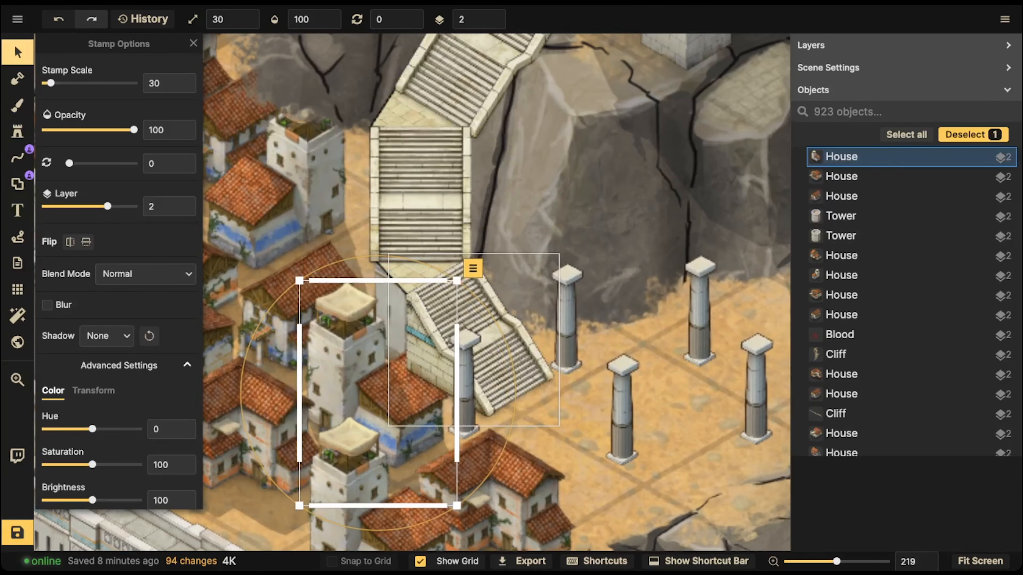
click(462, 321)
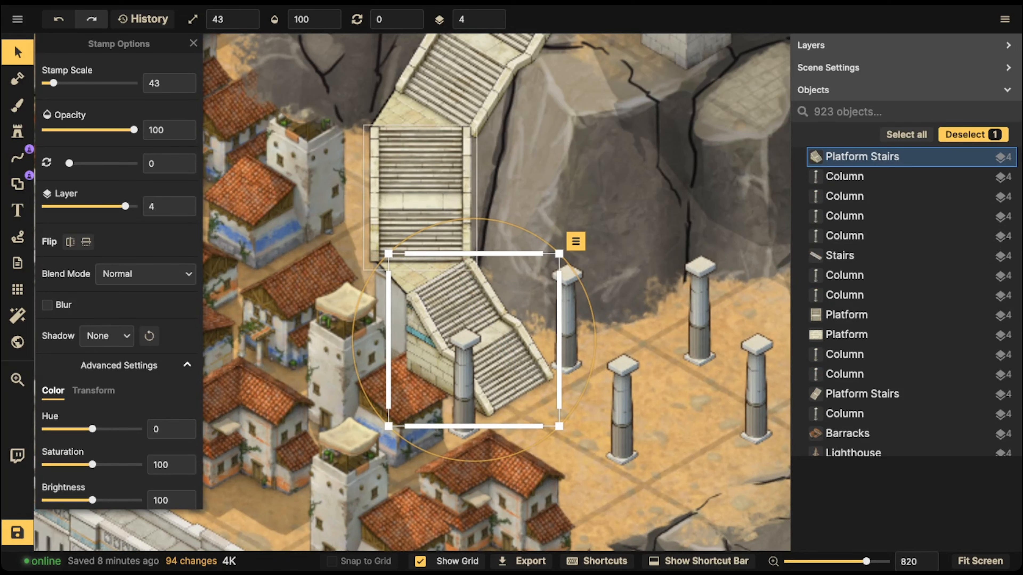
click(494, 23)
click(494, 24)
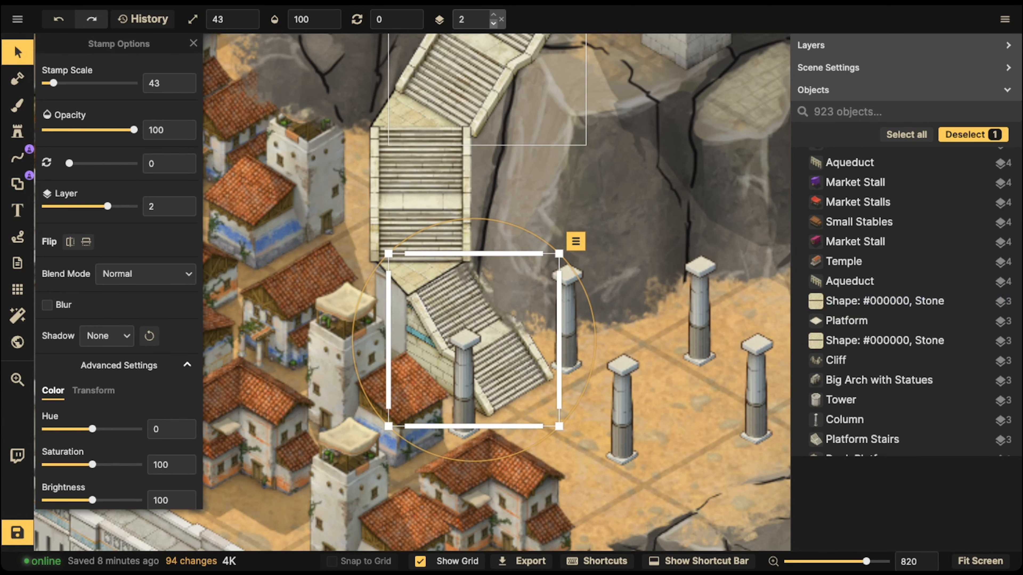
Move the stone shape of the lower landing to layer 2 and the support tower beneath it to layer 1
click(397, 297)
click(396, 297)
click(415, 279)
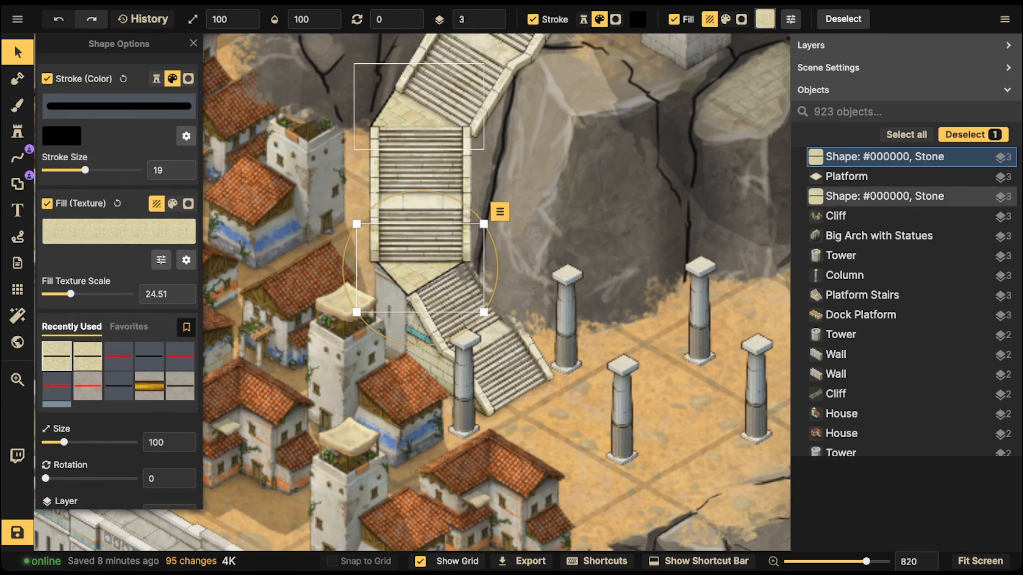
click(493, 24)
click(494, 15)
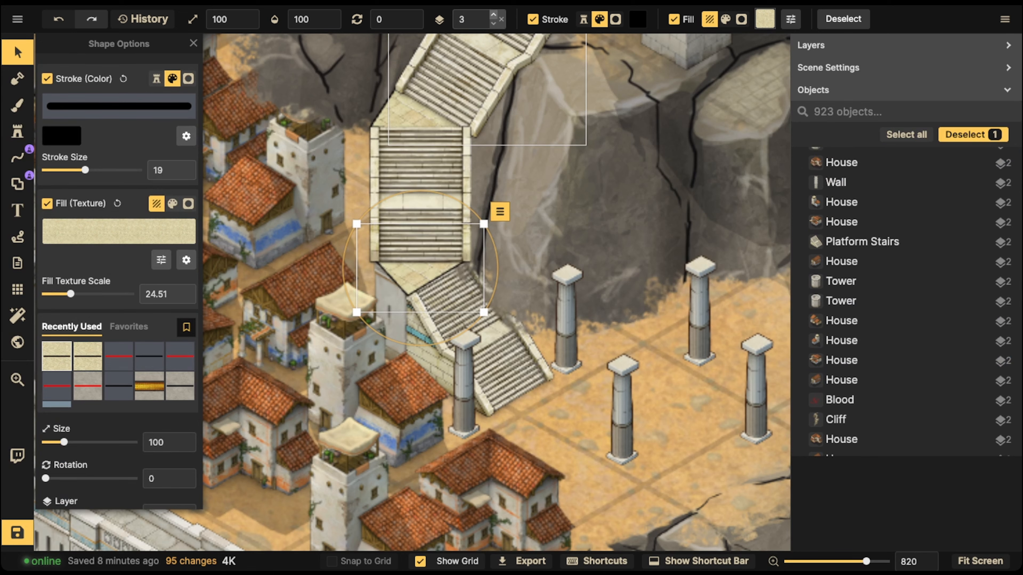
click(493, 24)
click(439, 238)
click(427, 277)
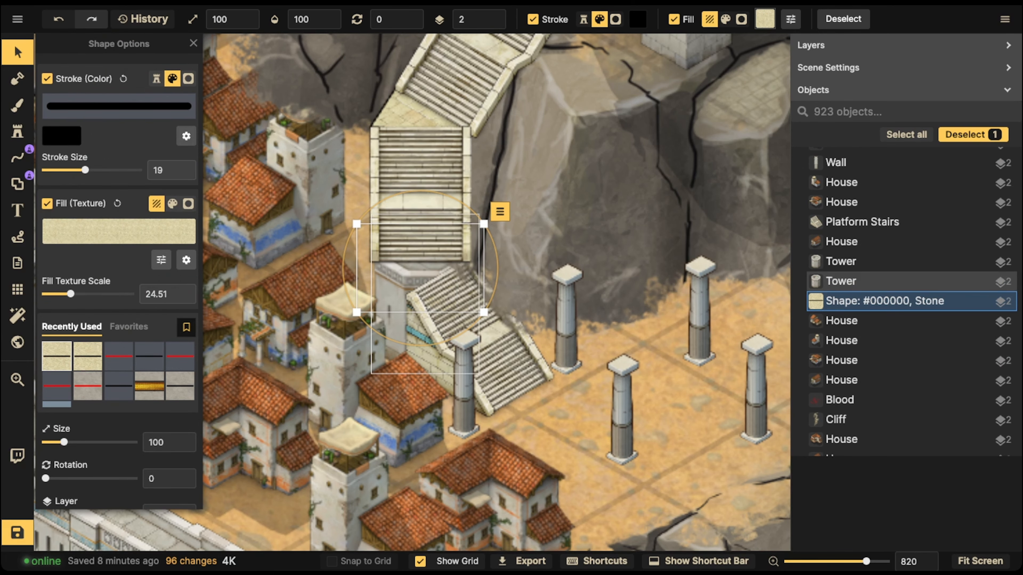
click(396, 297)
click(493, 24)
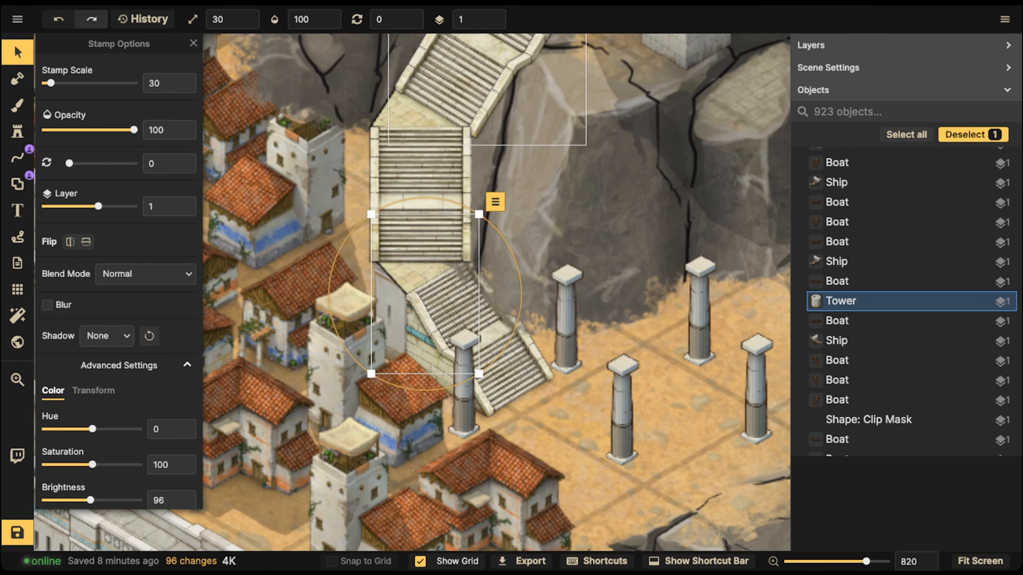
click(415, 198)
scroll(413, 205, down, 2)
Shift the towered house closer to the foot of the cliff stairs and nudge the red-roofed house next to it
click(389, 299)
click(351, 238)
scroll(346, 218, down, 4)
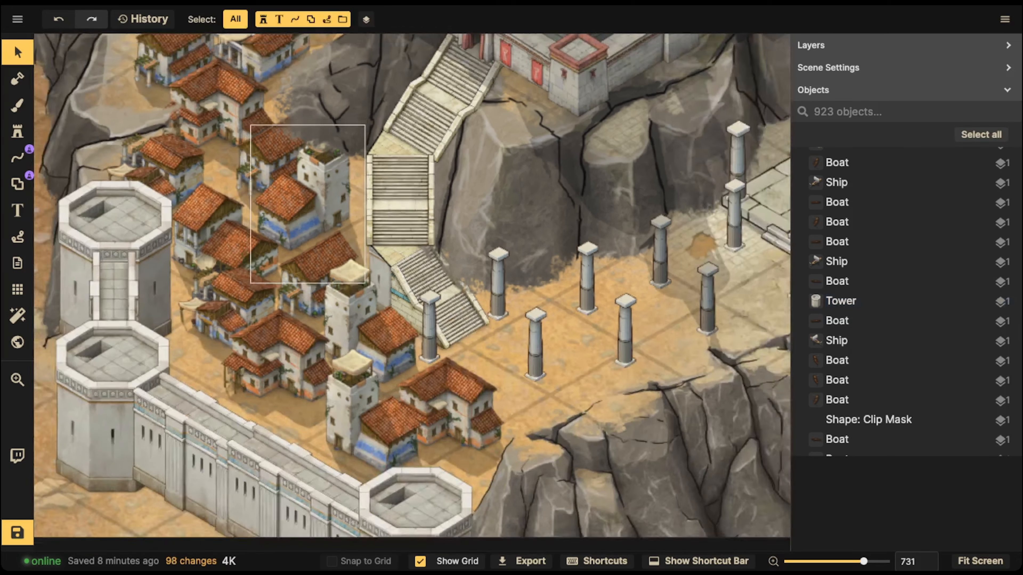
scroll(346, 217, down, 10)
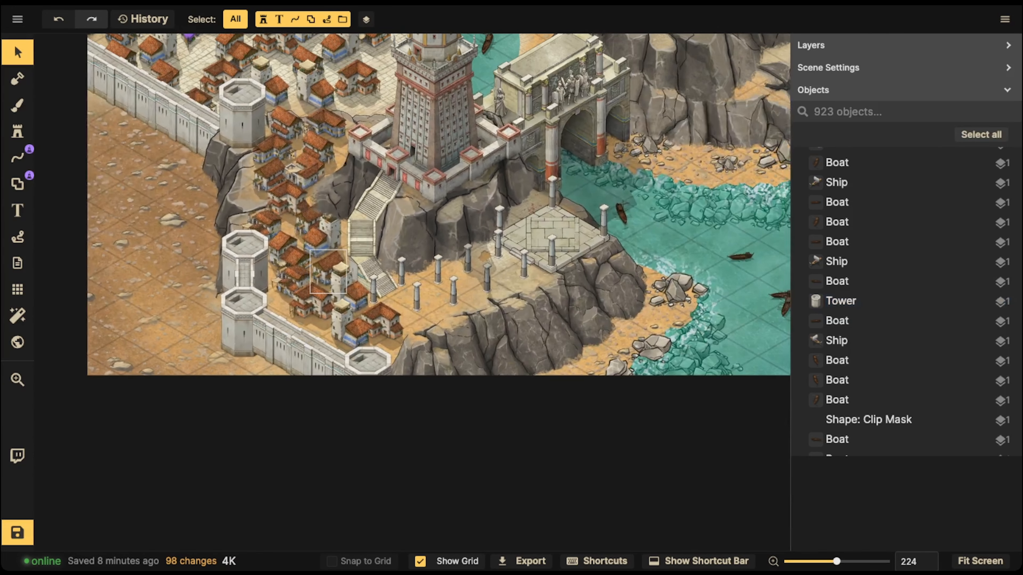
click(329, 272)
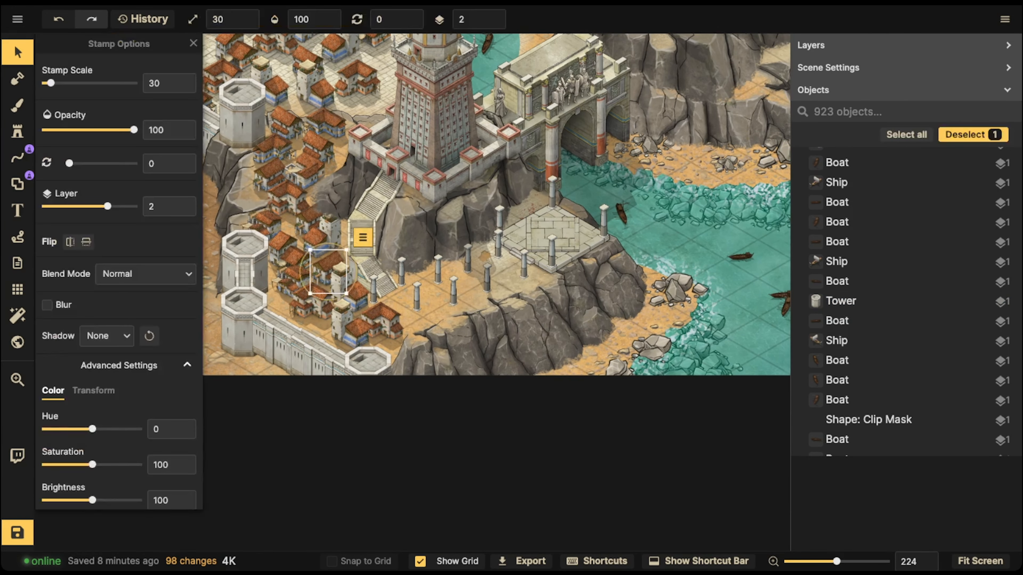
scroll(354, 262, up, 2)
drag(328, 272, 325, 267)
click(363, 299)
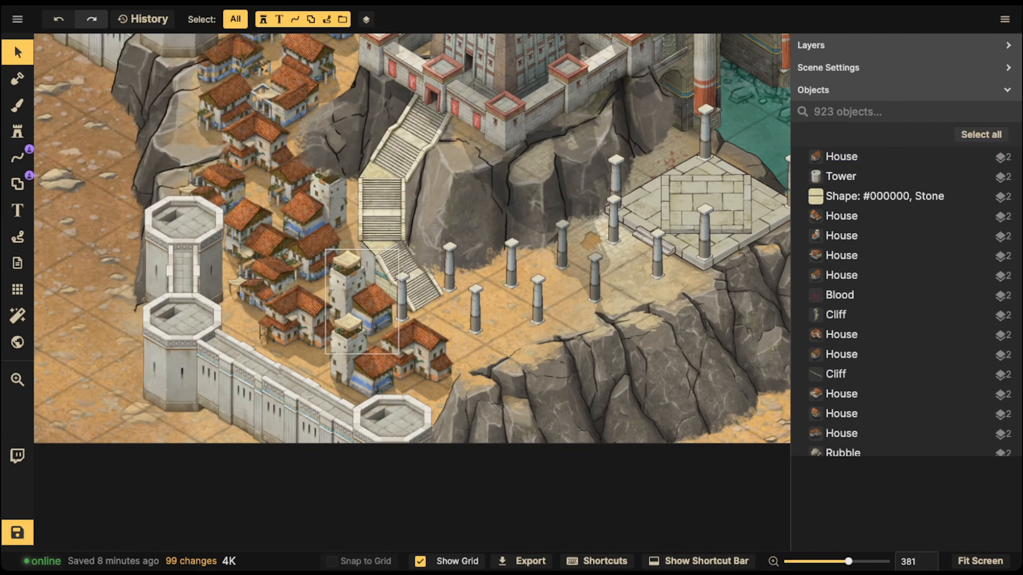
click(364, 299)
drag(363, 299, 403, 300)
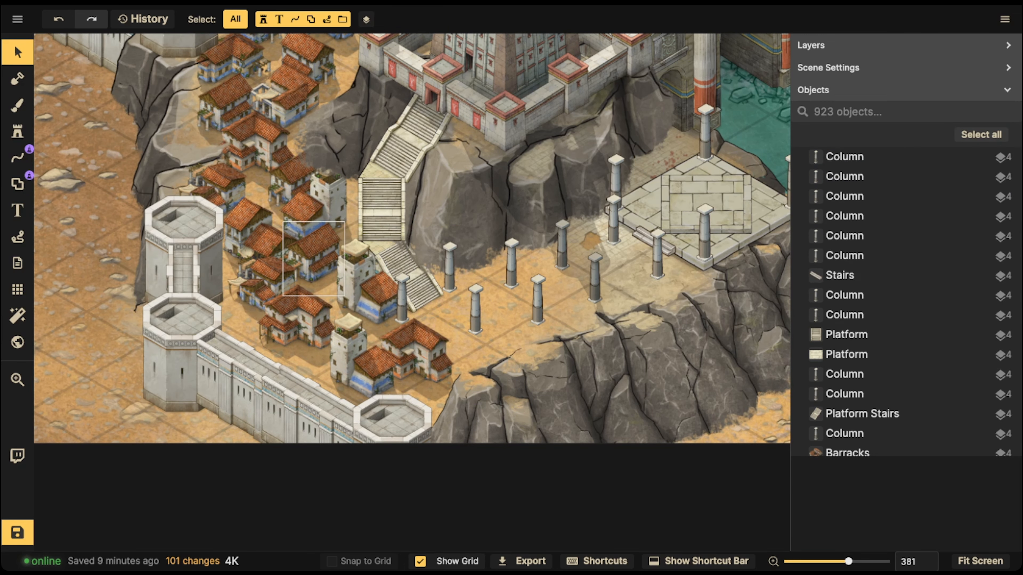
drag(314, 259, 318, 263)
Fine-tune the spacing of the remaining houses between the lower wall towers and the cliff stairs and clear the selection
scroll(209, 194, down, 5)
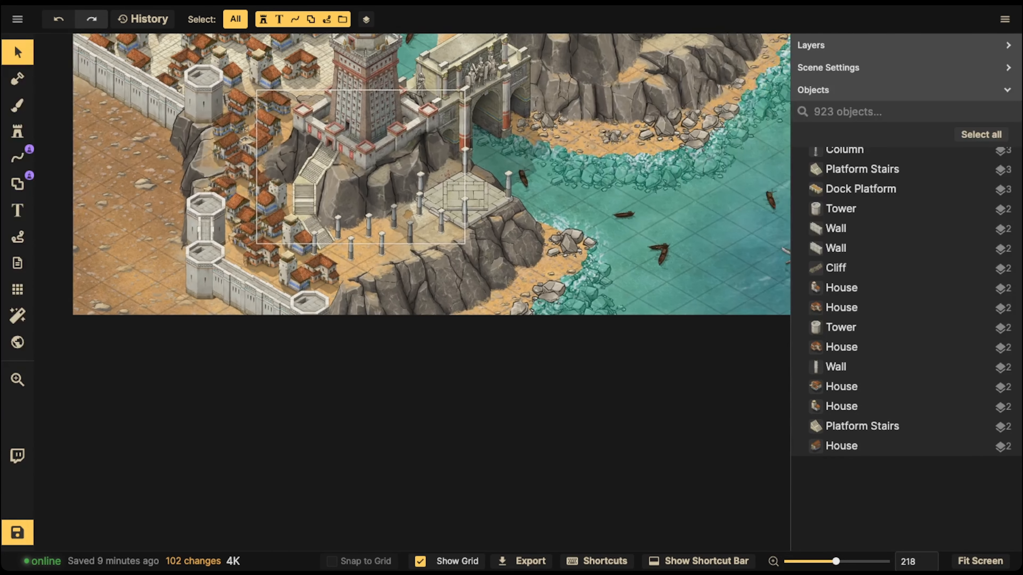
drag(259, 264, 308, 270)
click(275, 257)
click(262, 220)
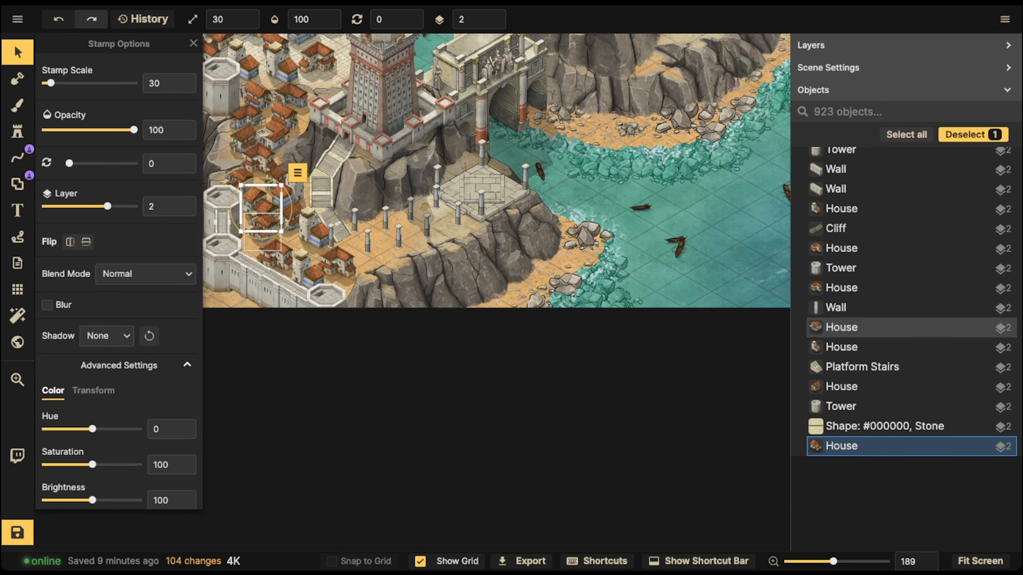
drag(263, 234, 261, 240)
click(291, 220)
click(314, 225)
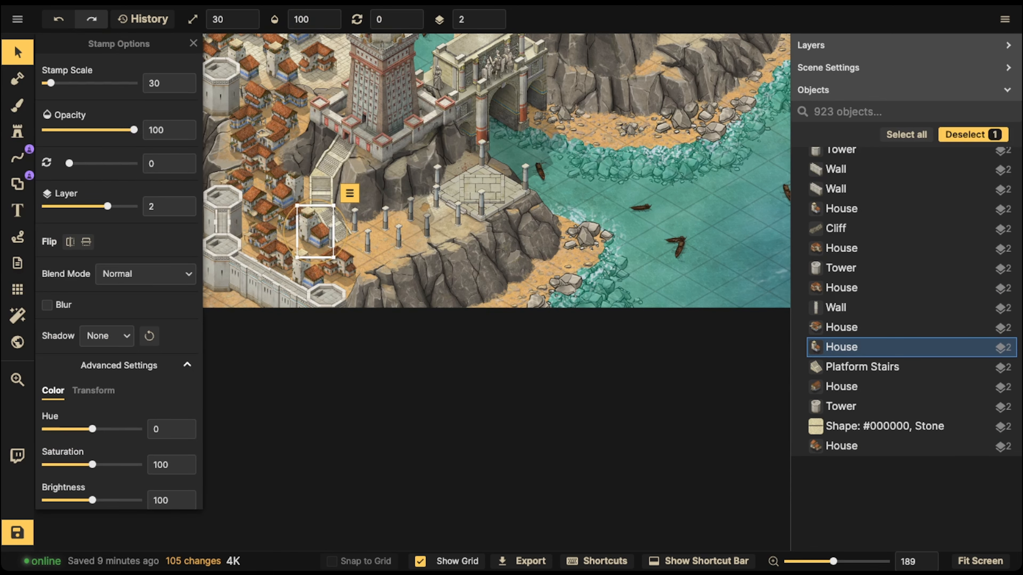
click(317, 230)
click(275, 258)
scroll(337, 216, down, 1)
key(Escape)
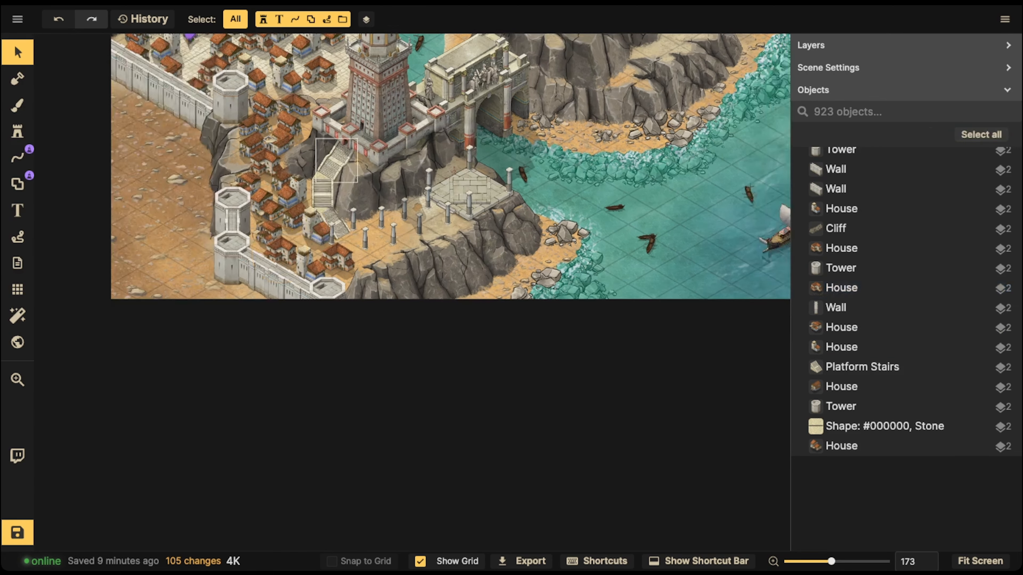
Bring the whole map into view and save it
key(space)
drag(338, 172, 288, 389)
scroll(376, 265, down, 8)
key(space)
scroll(324, 311, down, 4)
drag(325, 310, 334, 272)
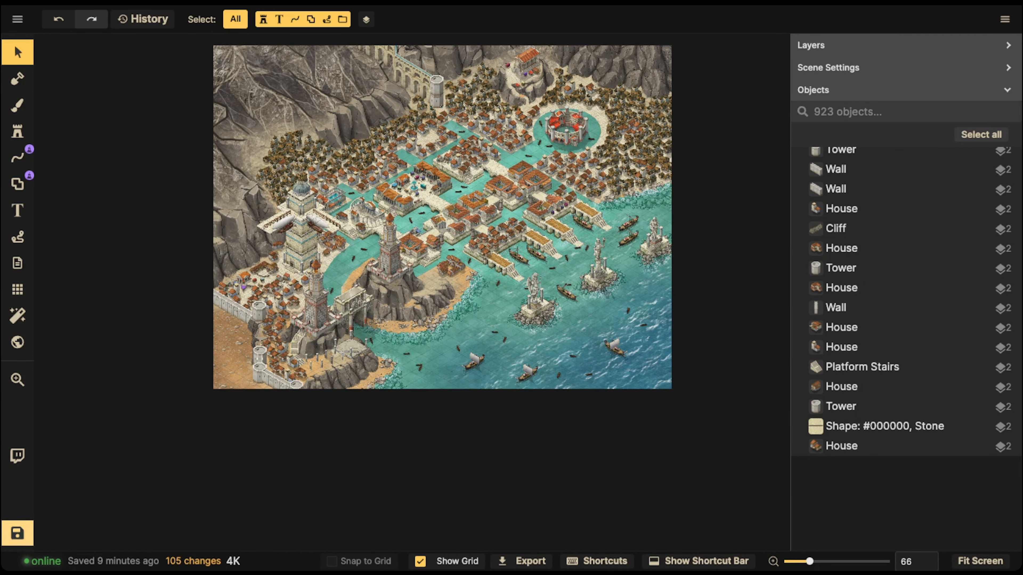
key(ctrl+s)
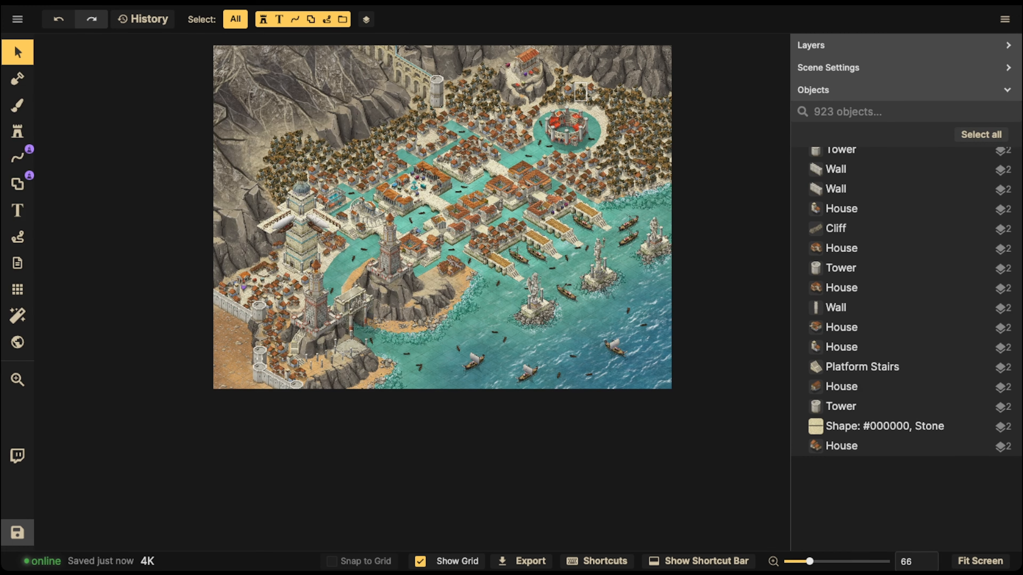
Shift the red-roofed house beside the arena's basin slightly up and away from the water and clear the selection
scroll(561, 115, up, 6)
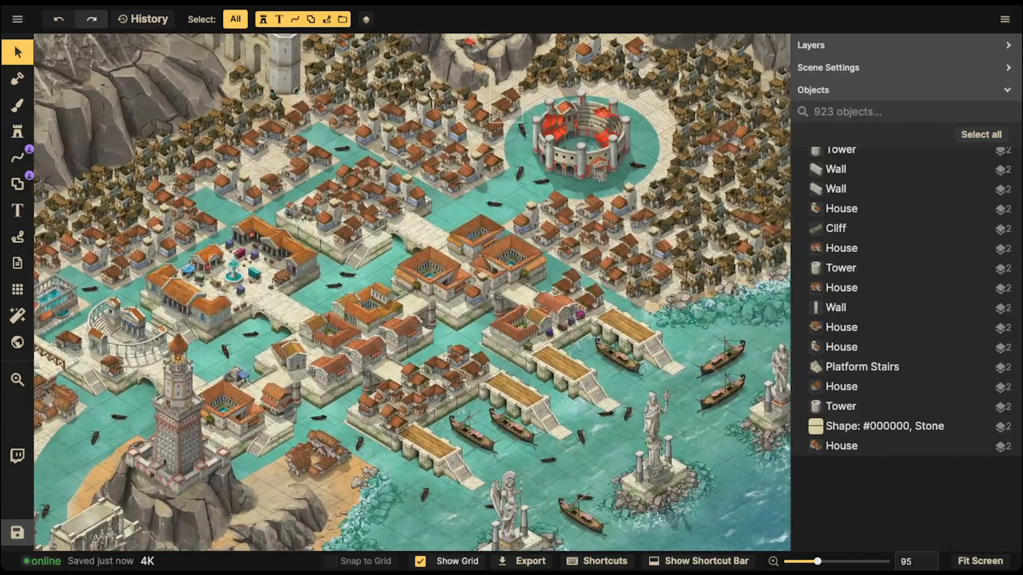
scroll(509, 112, up, 8)
click(509, 112)
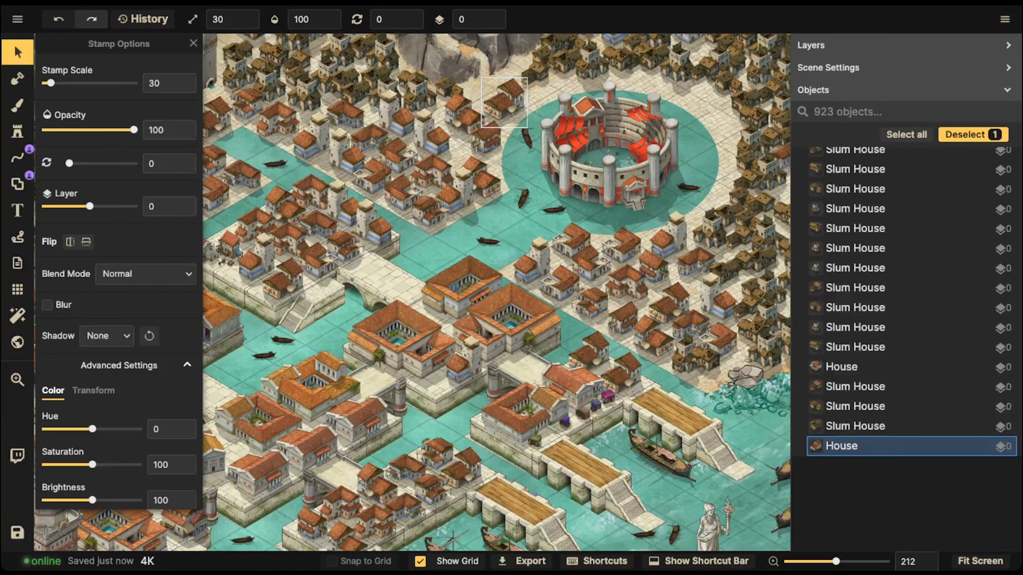
drag(509, 112, 497, 104)
key(Escape)
scroll(443, 164, down, 3)
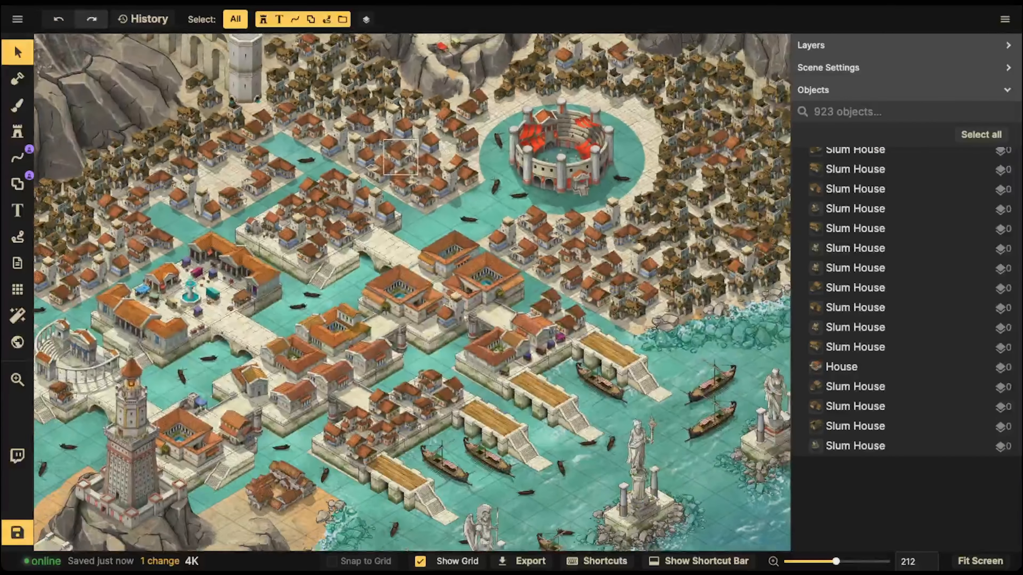
Place a column stamp at scale 80 on the northwest rim of the arena's round basin
drag(406, 176, 344, 178)
scroll(391, 250, up, 3)
scroll(415, 238, up, 8)
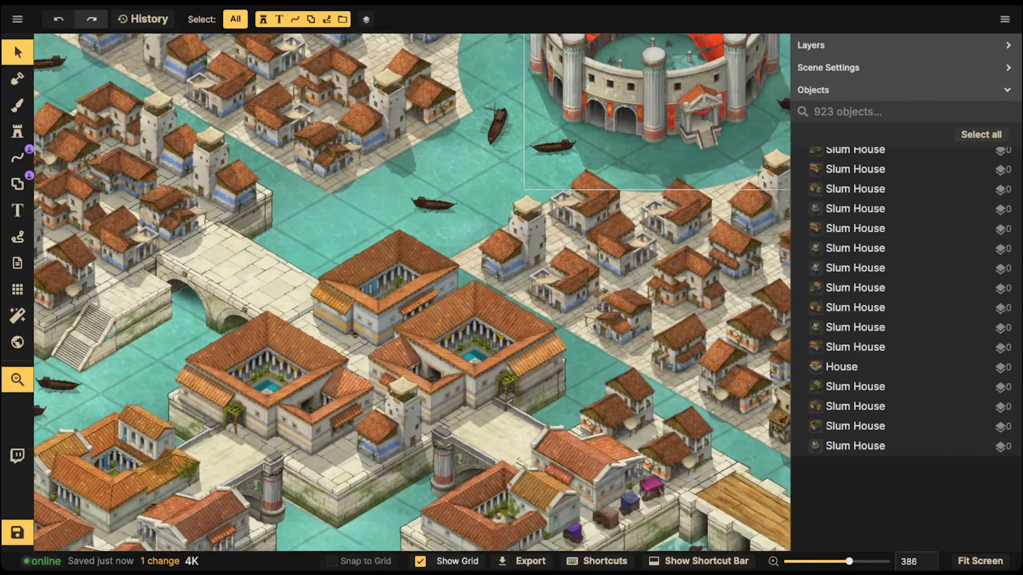
drag(584, 93, 327, 358)
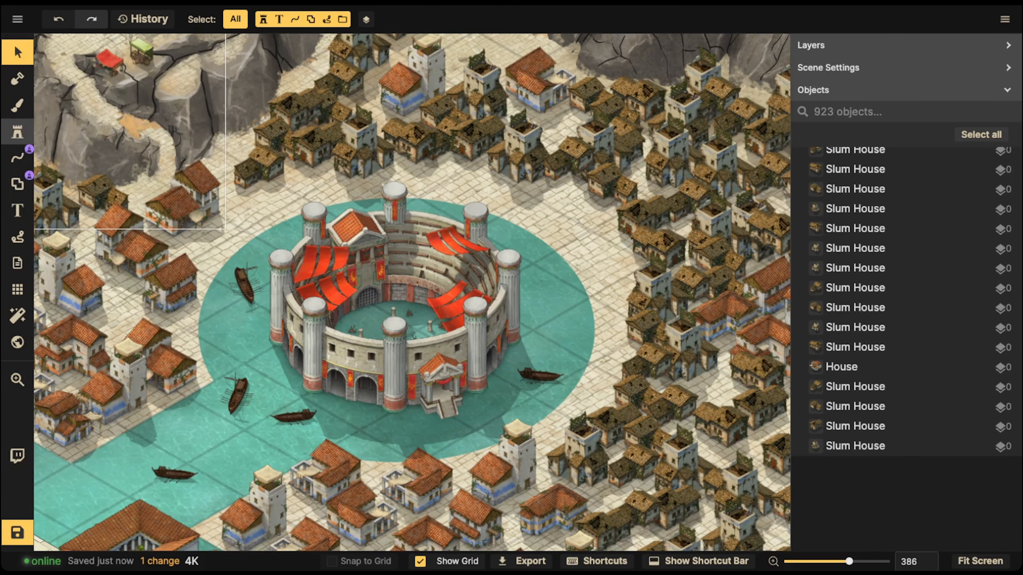
click(16, 131)
click(88, 213)
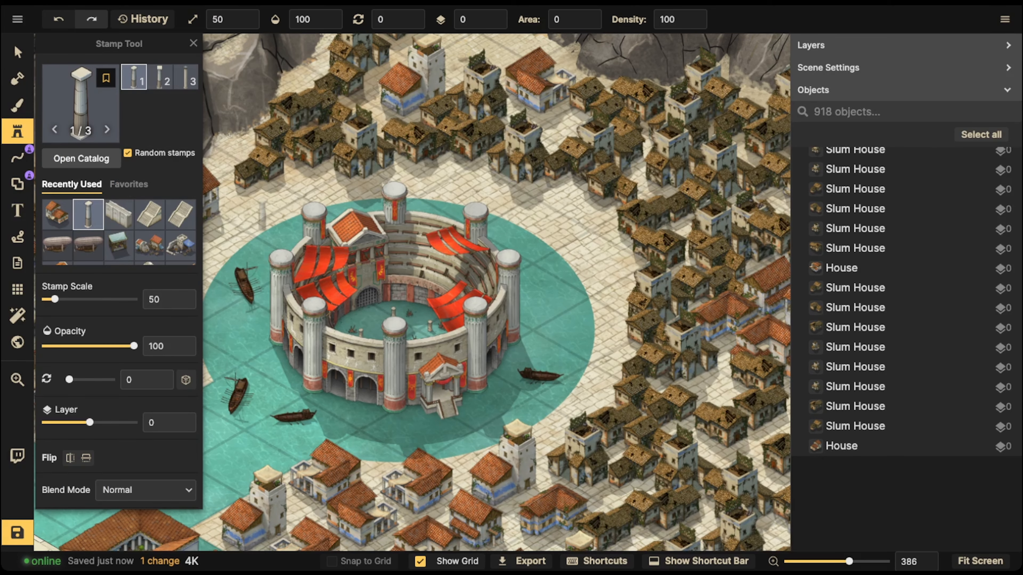
scroll(413, 292, down, 20)
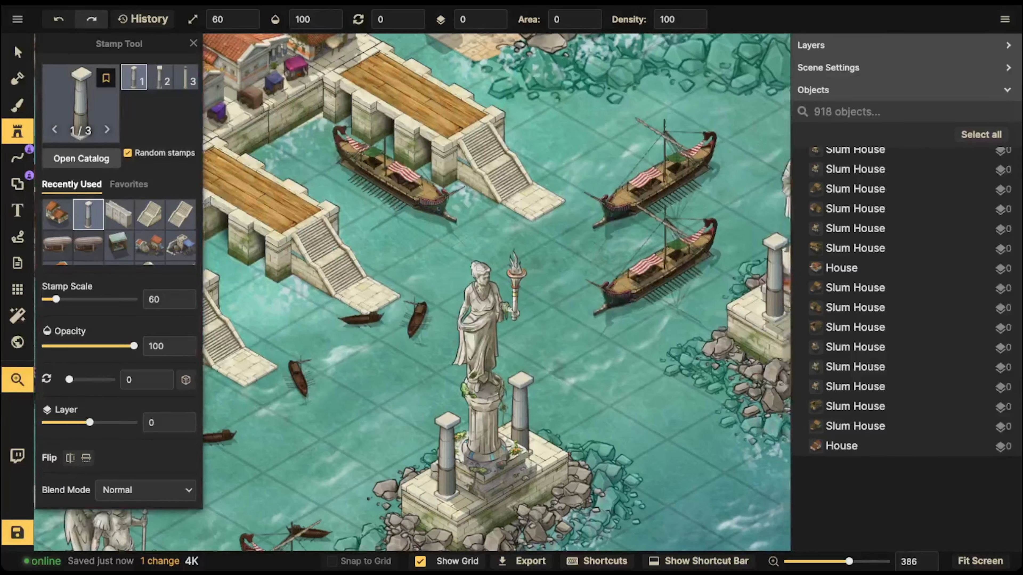
scroll(510, 383, up, 1)
key(space)
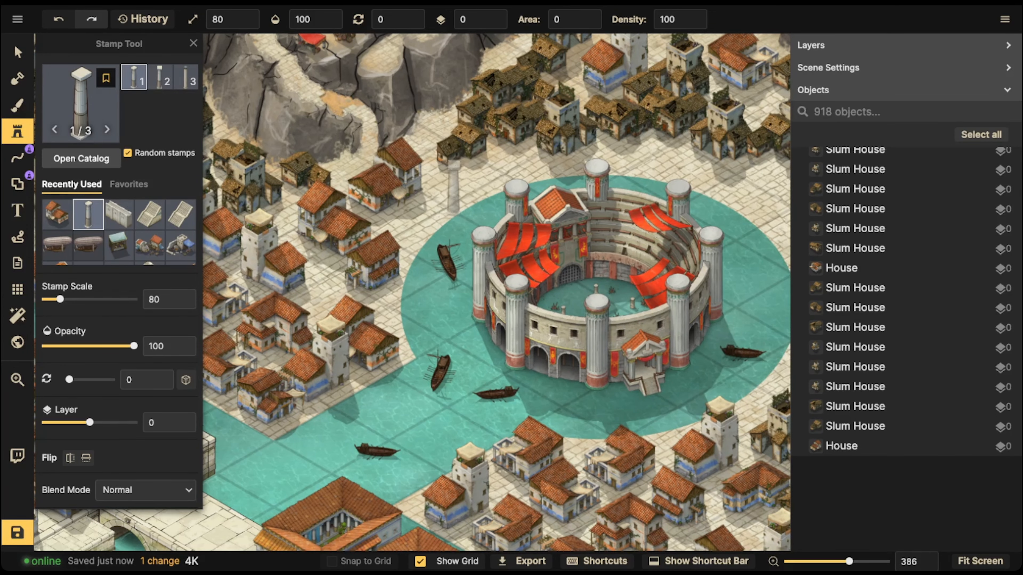
click(454, 210)
scroll(454, 209, right, 5)
click(634, 298)
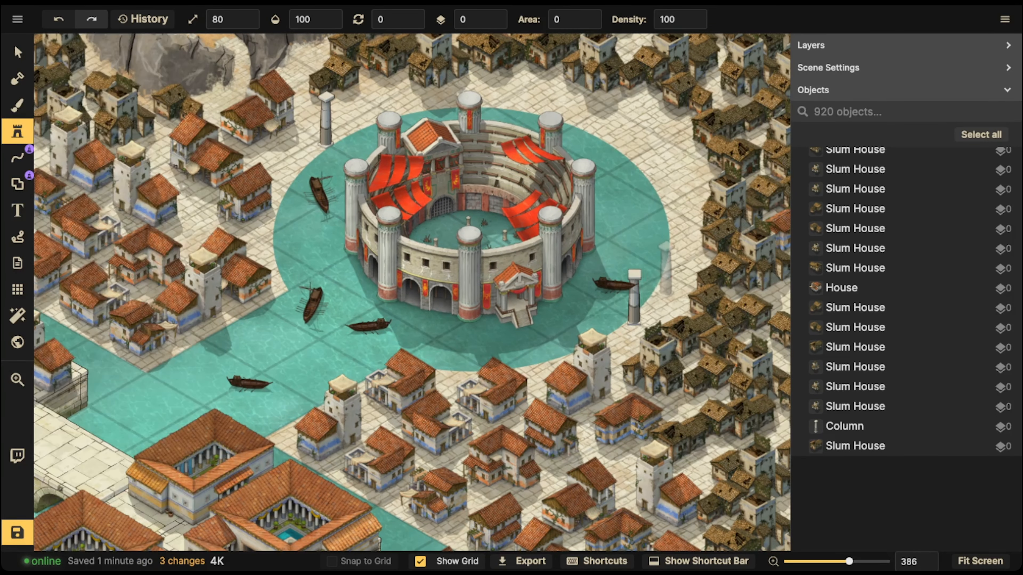
key(ctrl+z)
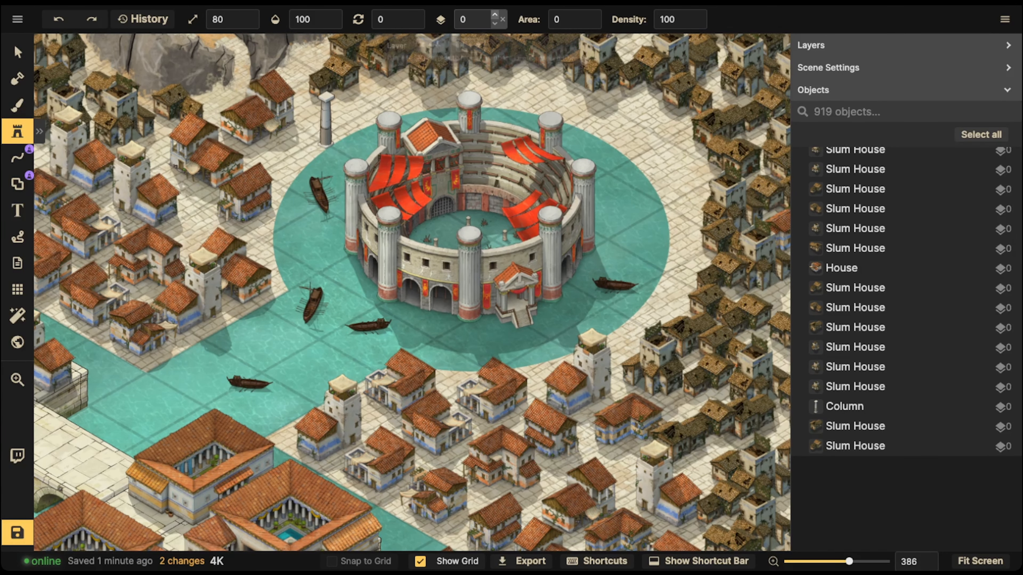
Set the column stamp to layer 2 without random variants and place five columns along the northeast, east and southeast rim of the arena's basin
scroll(481, 19, up, 2)
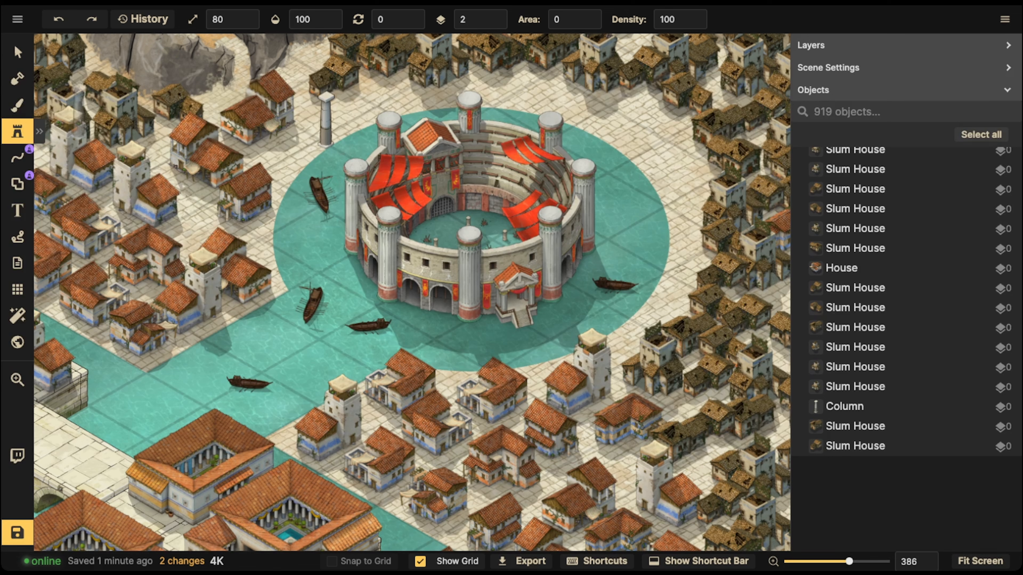
click(39, 131)
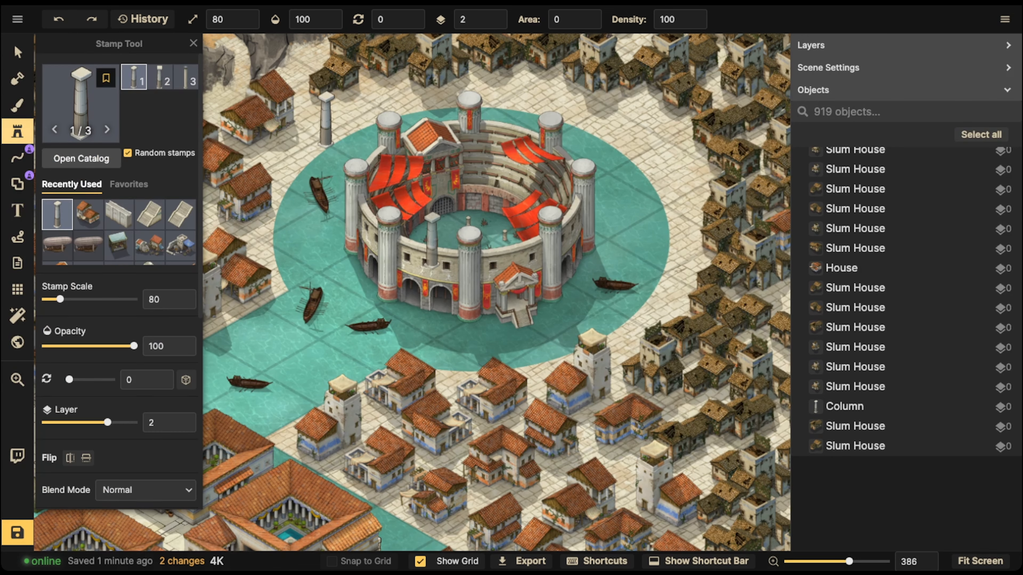
click(127, 153)
click(635, 300)
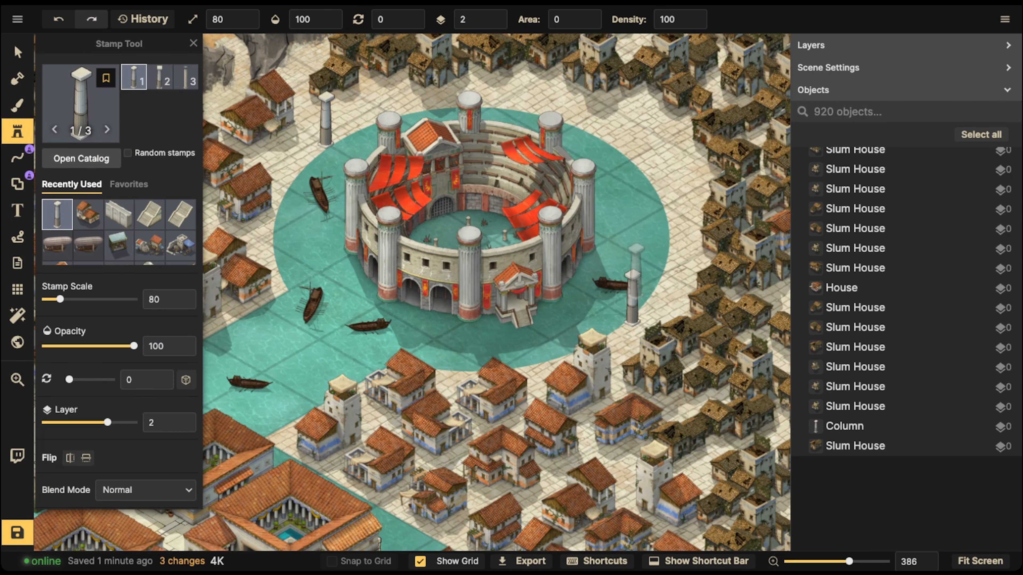
click(580, 101)
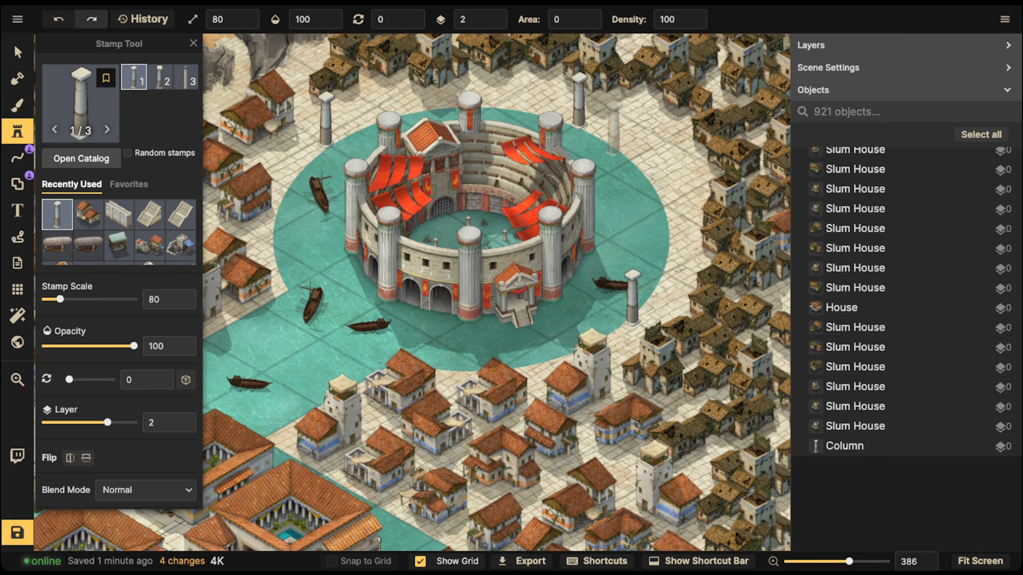
click(637, 133)
click(669, 189)
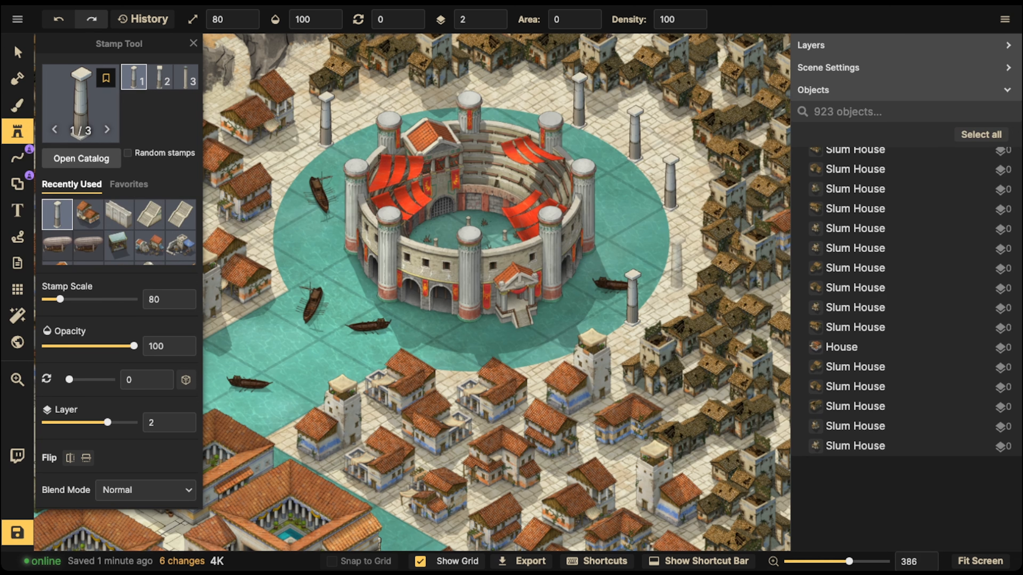
click(669, 256)
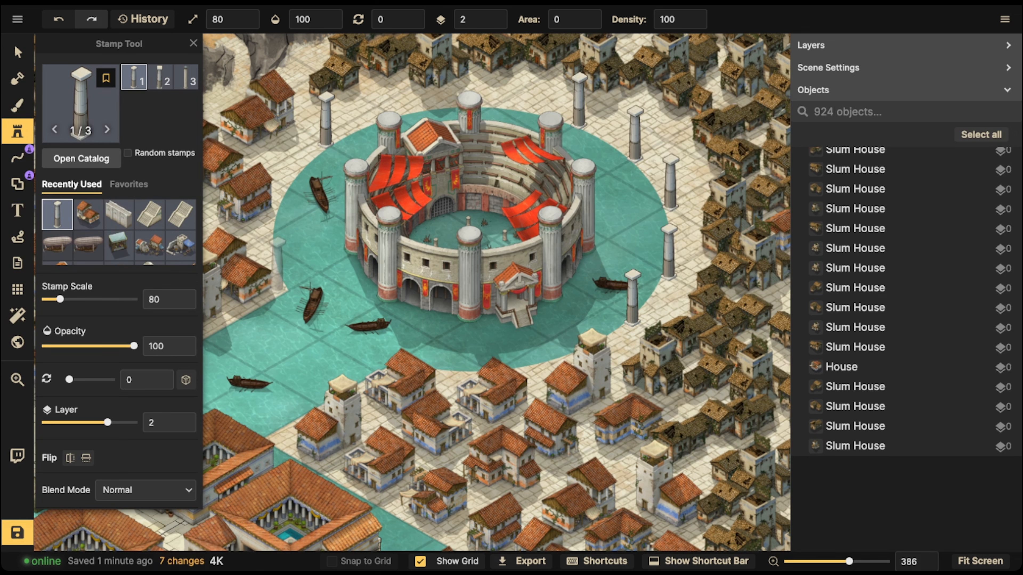
Place four more columns along the west and north rim of the arena's basin
click(277, 179)
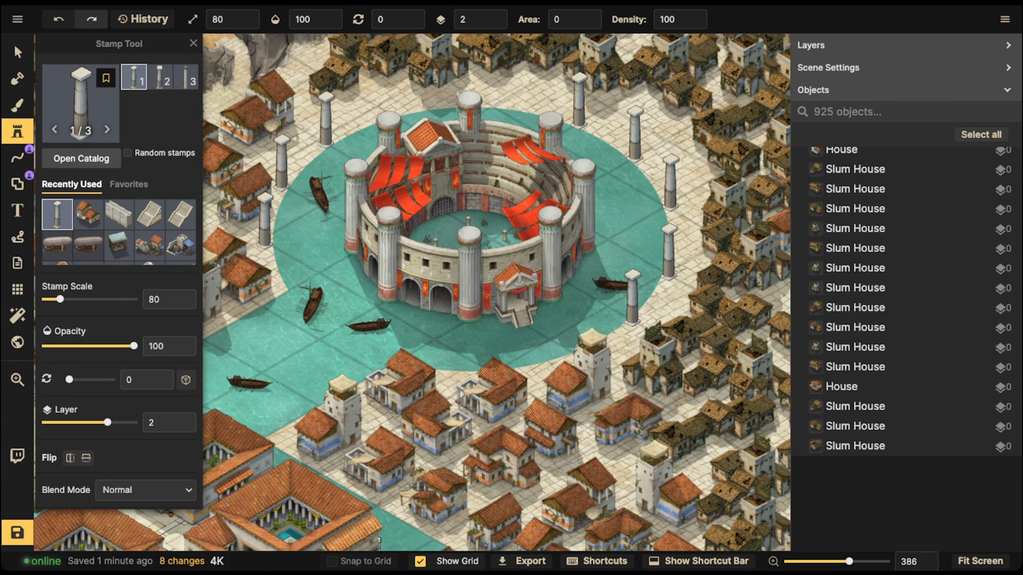
click(380, 105)
click(389, 108)
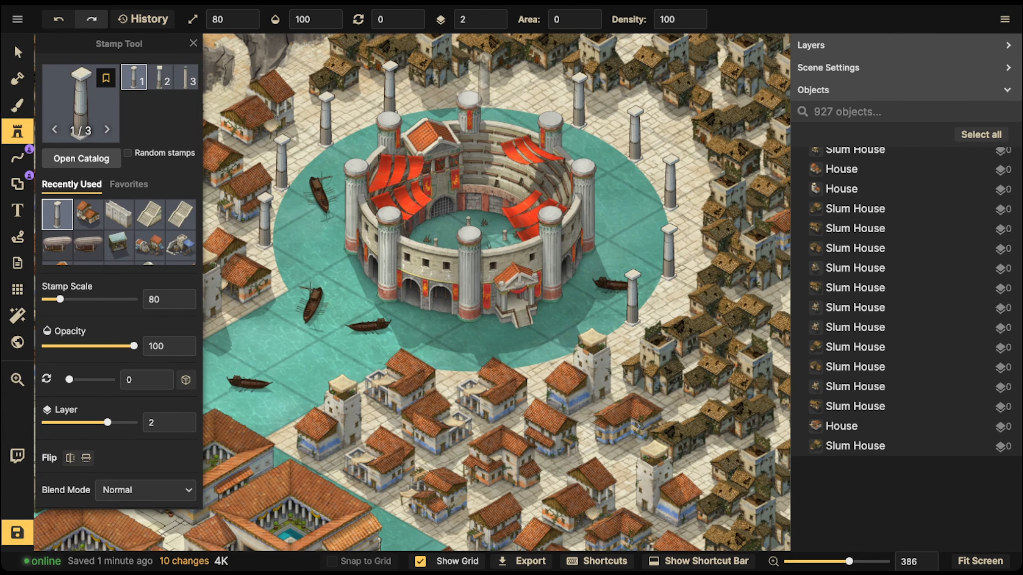
click(483, 81)
Place the remaining columns along the basin's south rim, between the arena and the red-roofed houses
scroll(414, 214, down, 5)
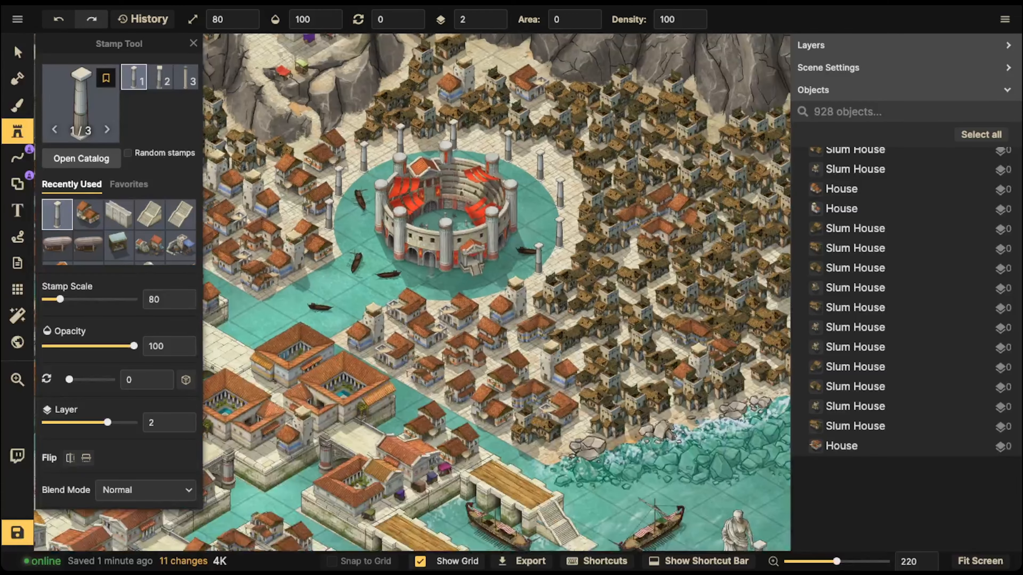
scroll(445, 282, up, 5)
scroll(462, 298, up, 2)
click(463, 310)
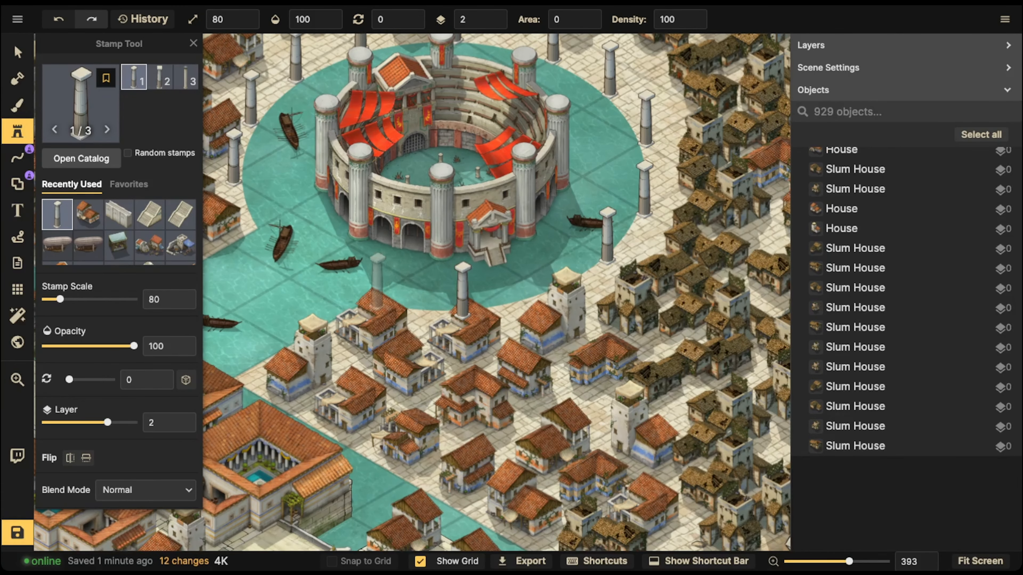
click(252, 233)
scroll(252, 233, down, 1)
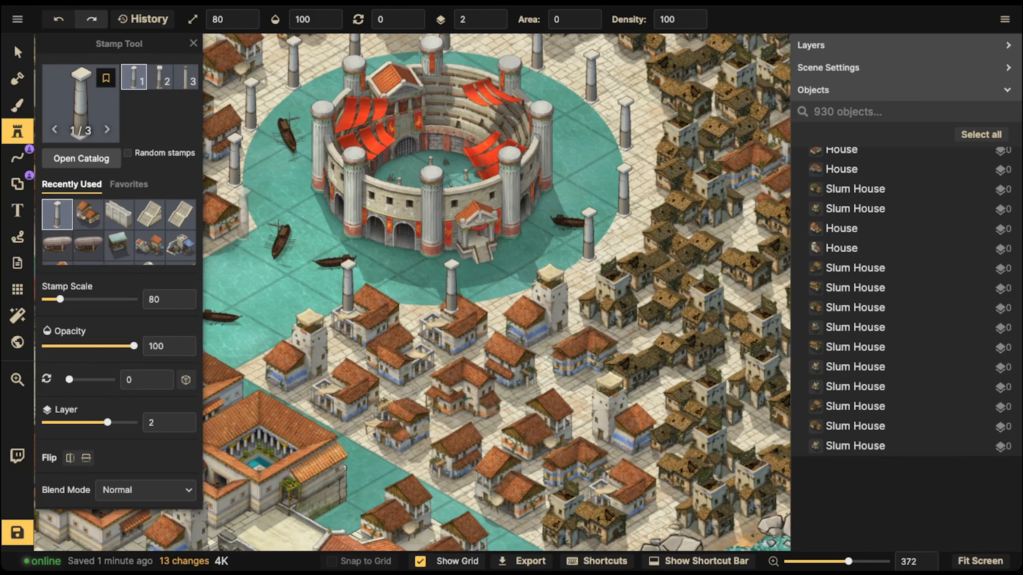
click(348, 286)
Review the city from the arena across the harbour to the airship tower and the lighthouse district
scroll(435, 183, down, 10)
key(space)
drag(435, 183, 498, 182)
key(space)
drag(379, 166, 394, 190)
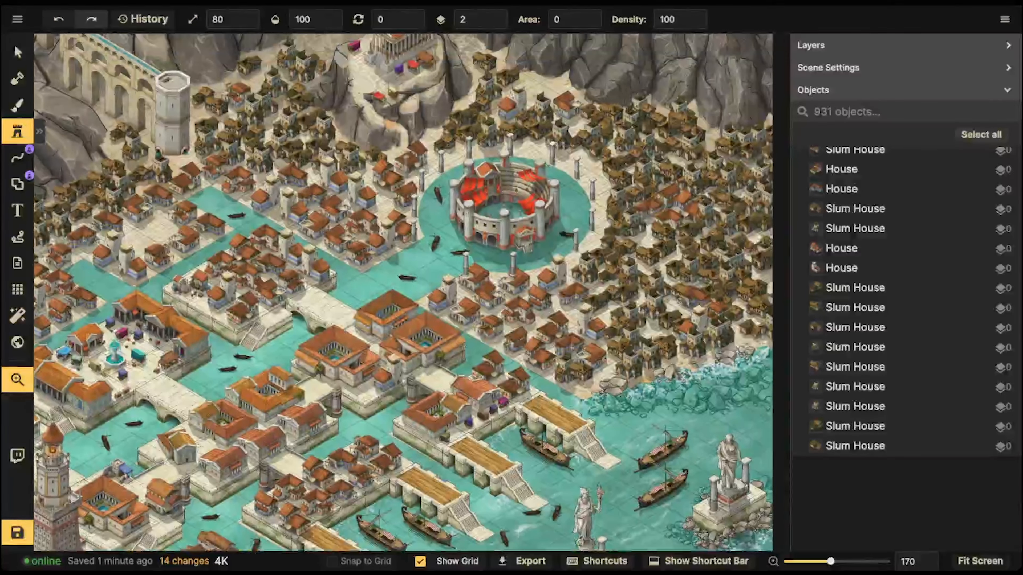
drag(342, 322, 650, 80)
drag(96, 335, 383, 228)
scroll(299, 242, up, 8)
key(space)
scroll(358, 264, down, 3)
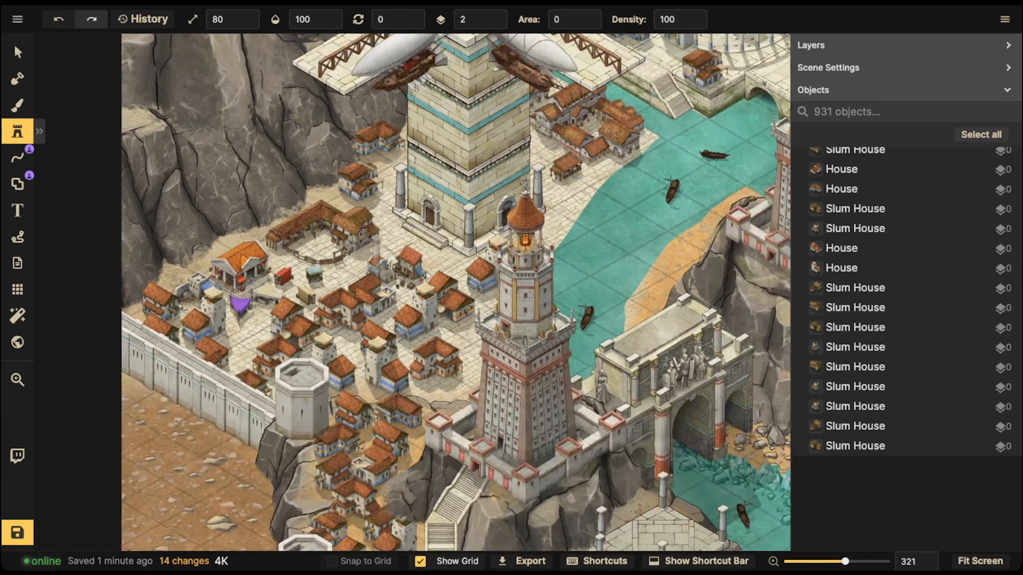
key(space)
drag(375, 264, 326, 284)
Adjust one of the new arena columns and clear the selection
click(17, 52)
scroll(331, 419, up, 3)
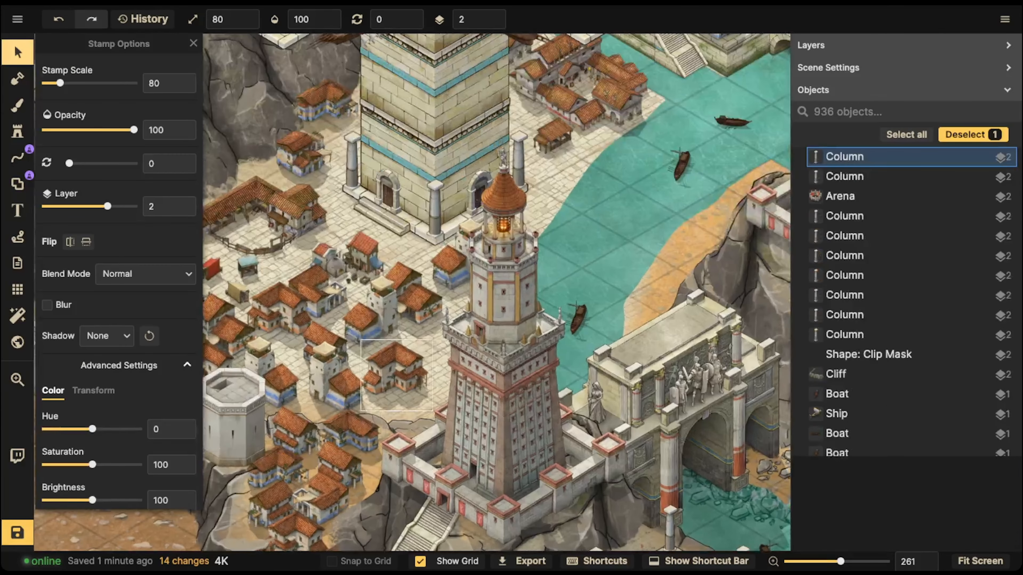
drag(386, 369, 528, 367)
click(387, 337)
key(space)
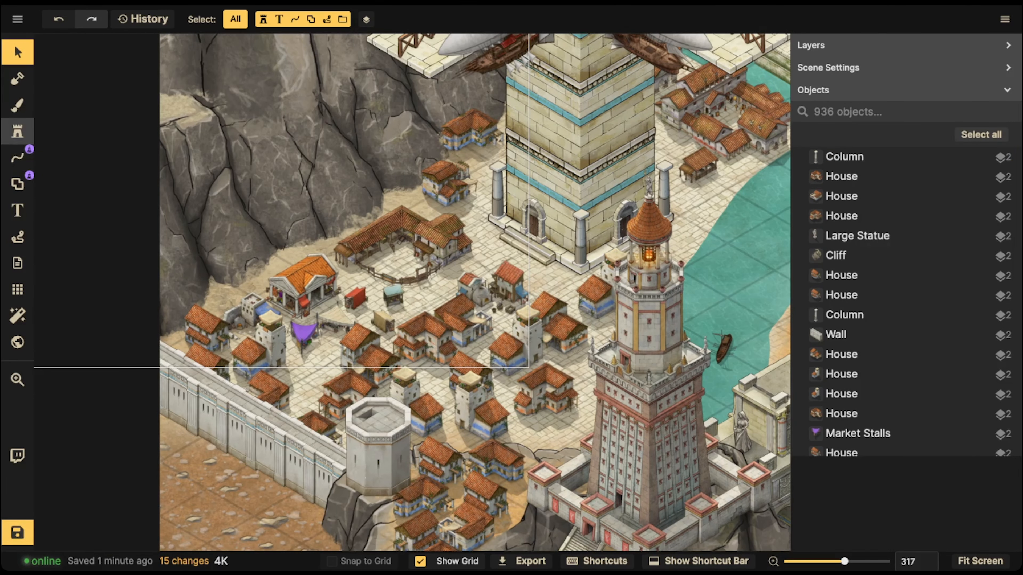
Clear the stair search in the stamp catalog and choose the red draped curtain stamp from the Classical Empires pack
click(17, 131)
click(80, 107)
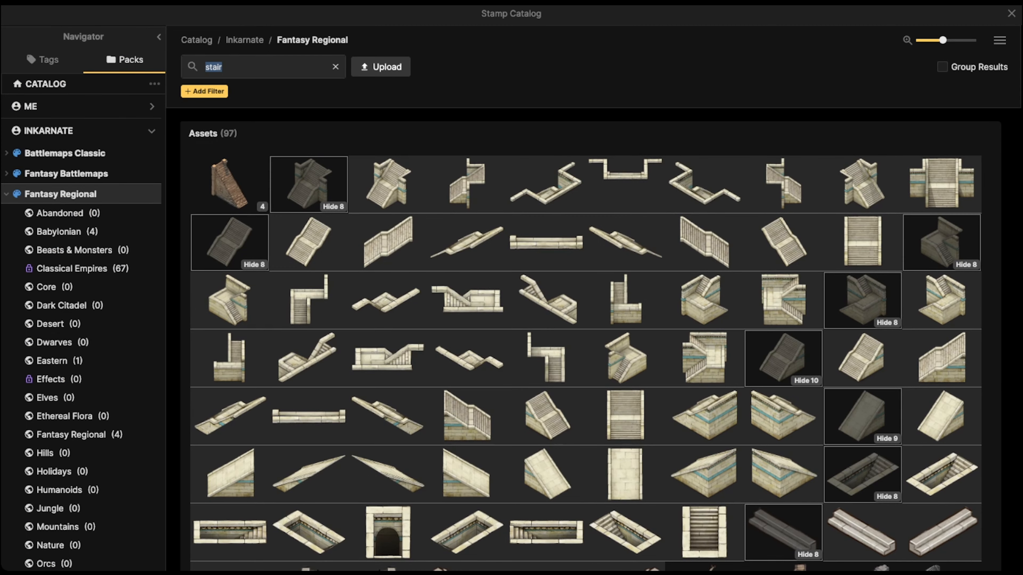
key(BackSpace)
scroll(586, 340, down, 8)
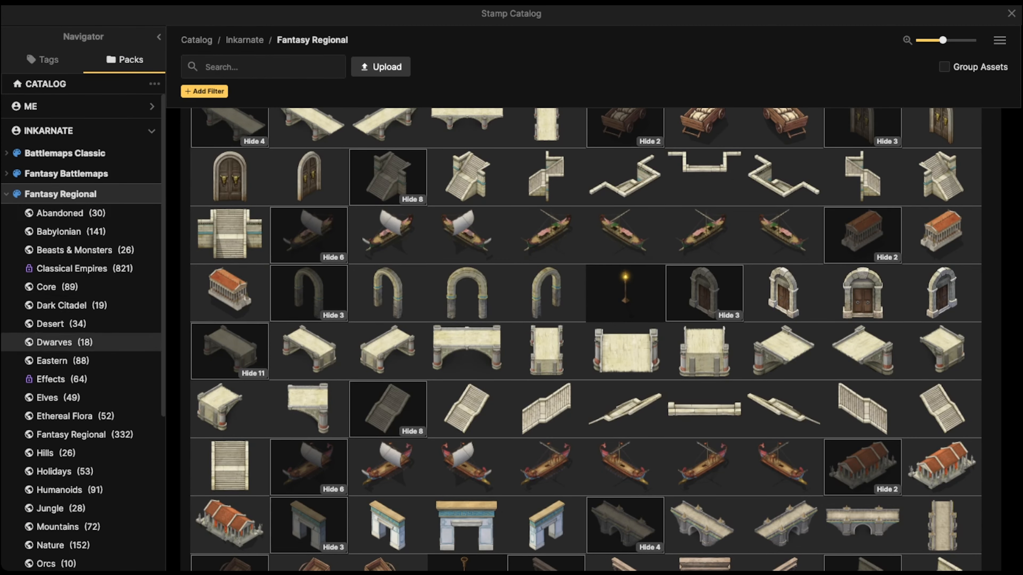
click(72, 268)
scroll(586, 341, down, 5)
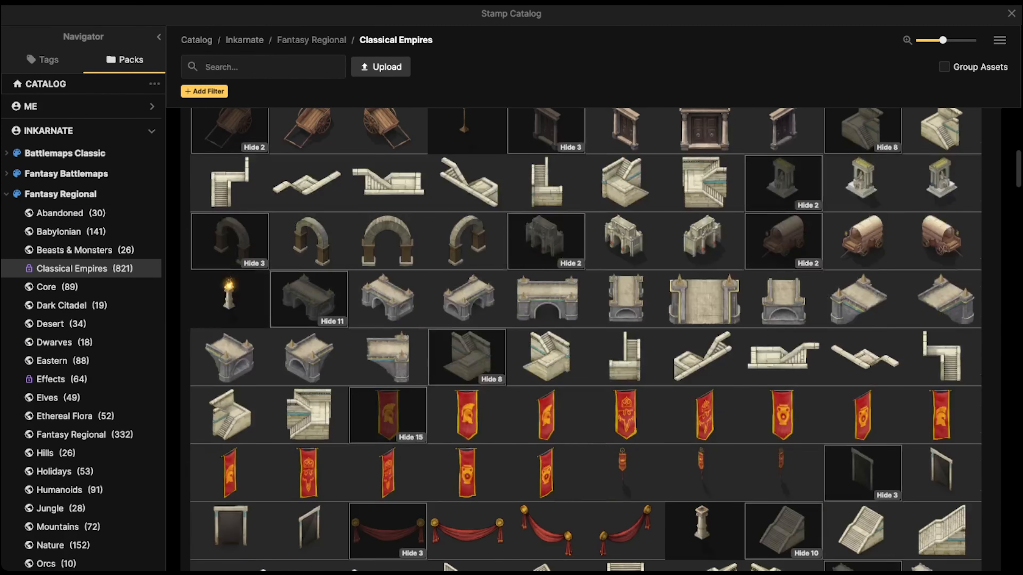
scroll(523, 282, down, 5)
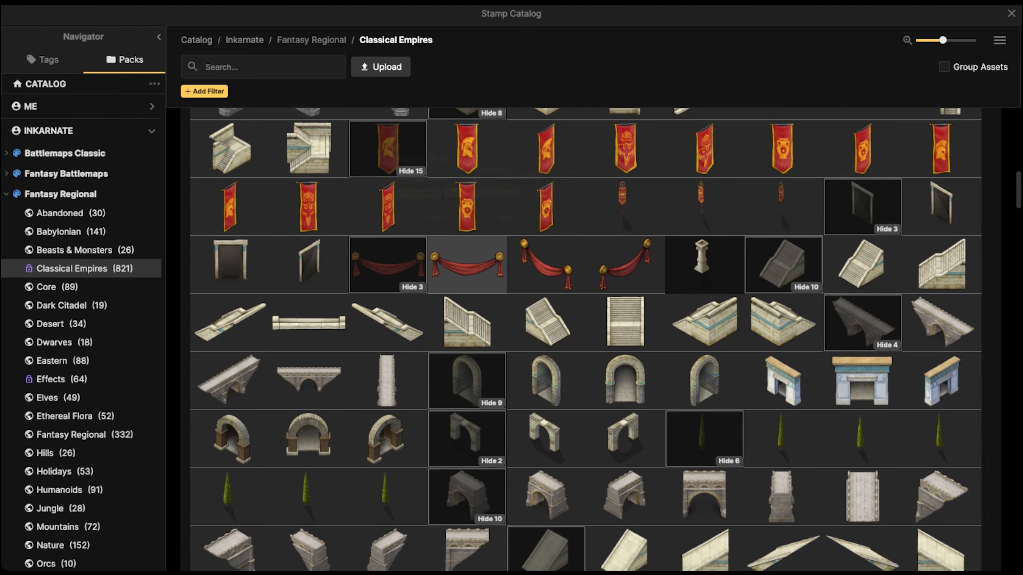
click(467, 264)
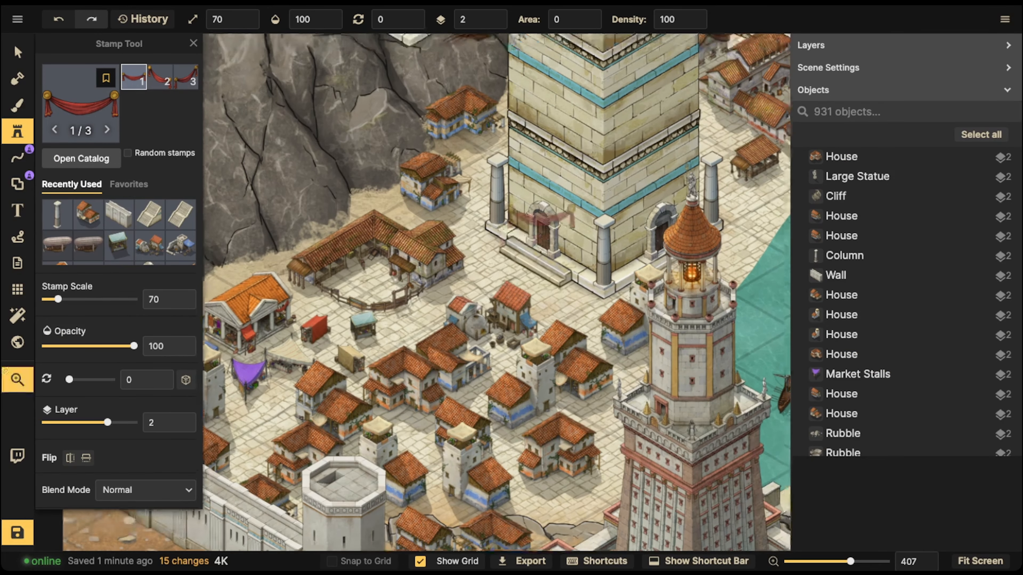
Try the second curtain variant at scale 110 against the airship tower's wall
drag(545, 216, 456, 328)
key(Left)
key(Right)
key(Right)
scroll(465, 203, up, 4)
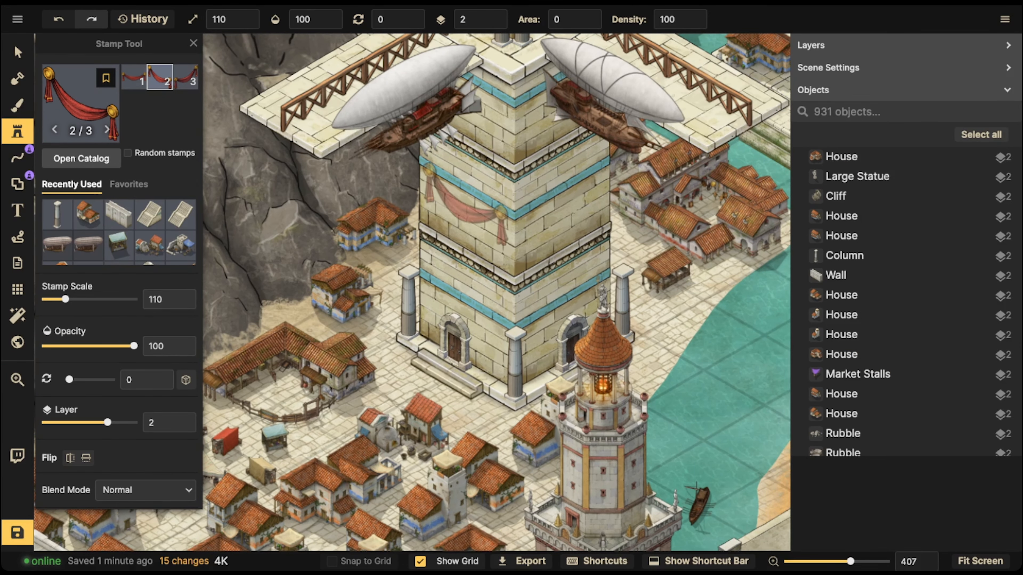
Open the Airship Tower group for editing and resume stamping inside it
click(17, 52)
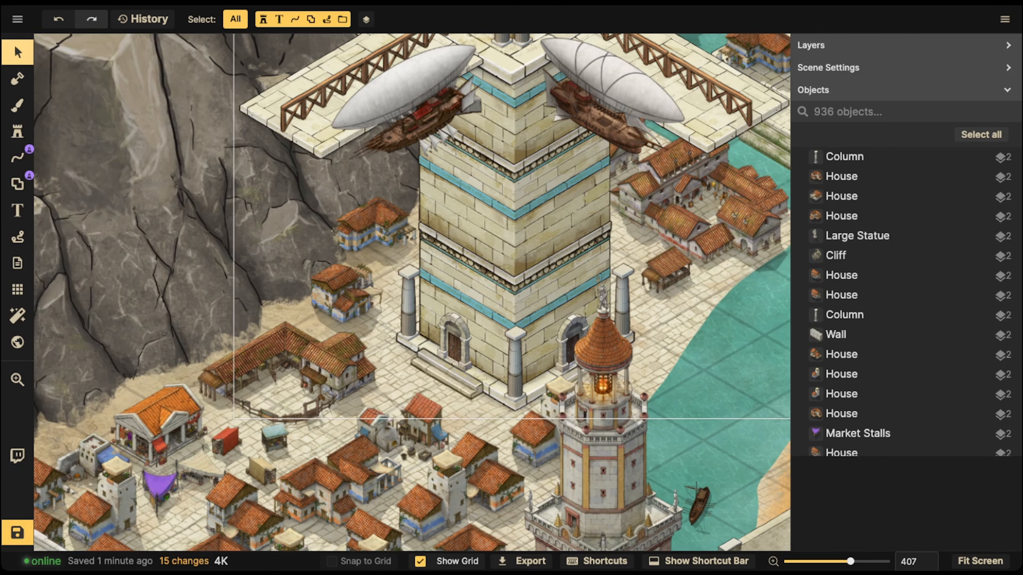
double_click(515, 226)
click(18, 131)
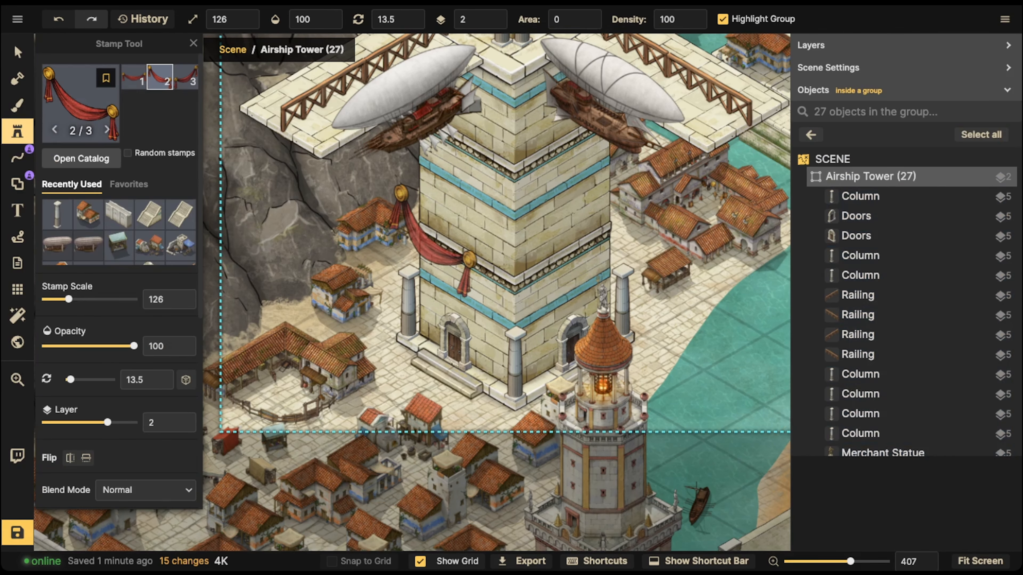
Search the Classical Empires stamps for "window" and choose the first arched window variant
click(80, 106)
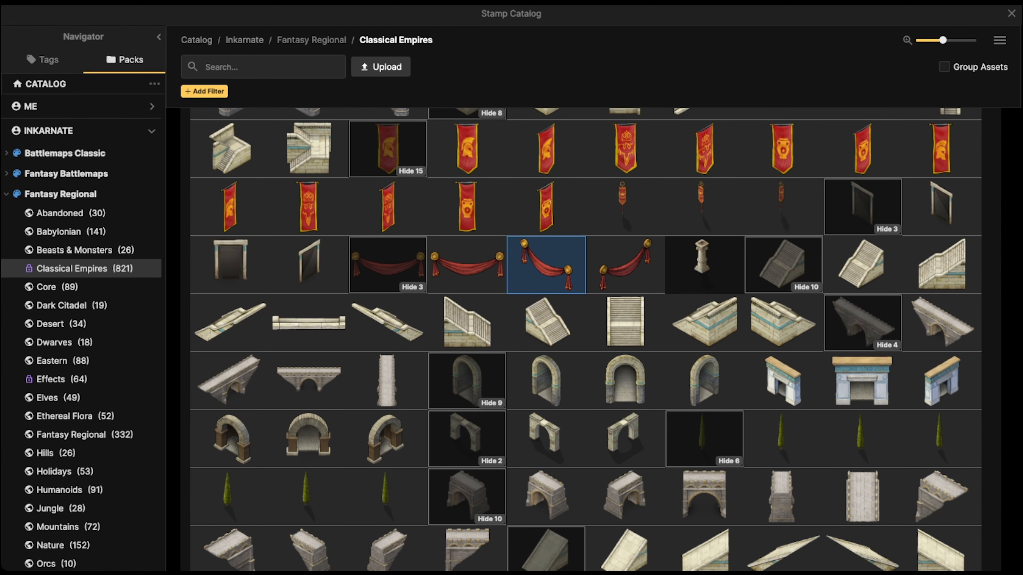
text(window)
key(Return)
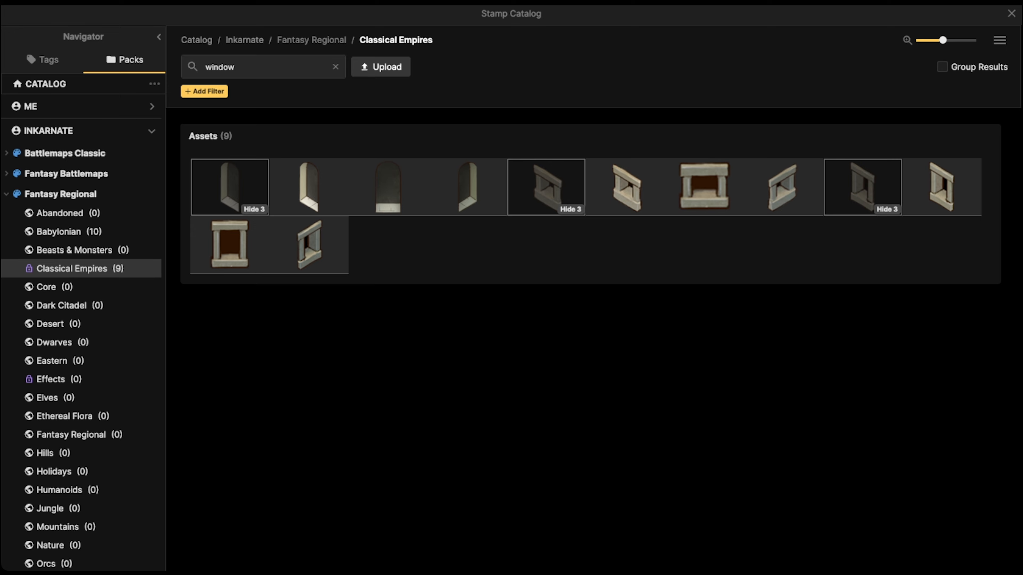
click(229, 186)
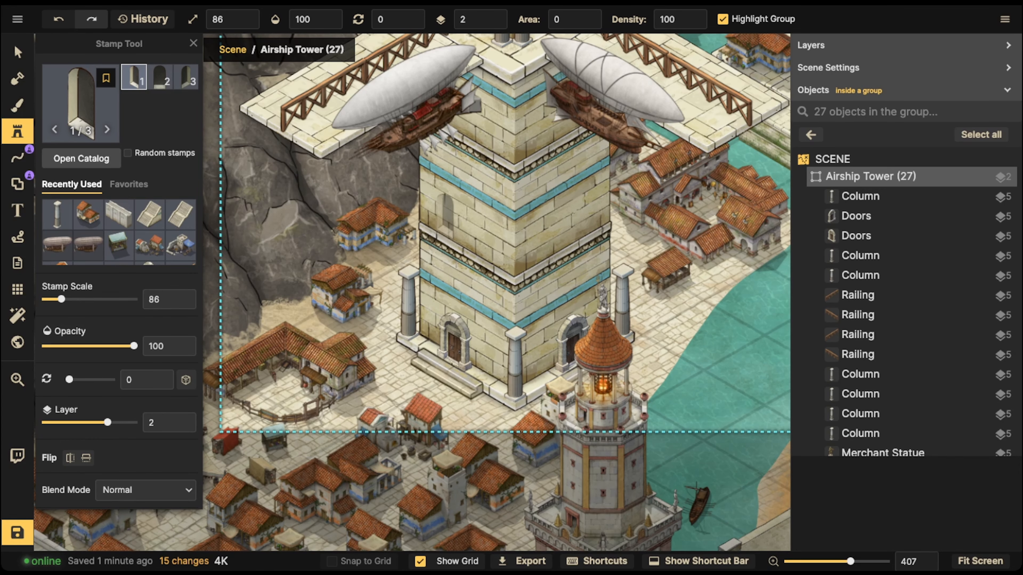
Stamp two arched windows at scale 96 on each visible face of the airship tower, using the third variant on the right-hand face
click(445, 216)
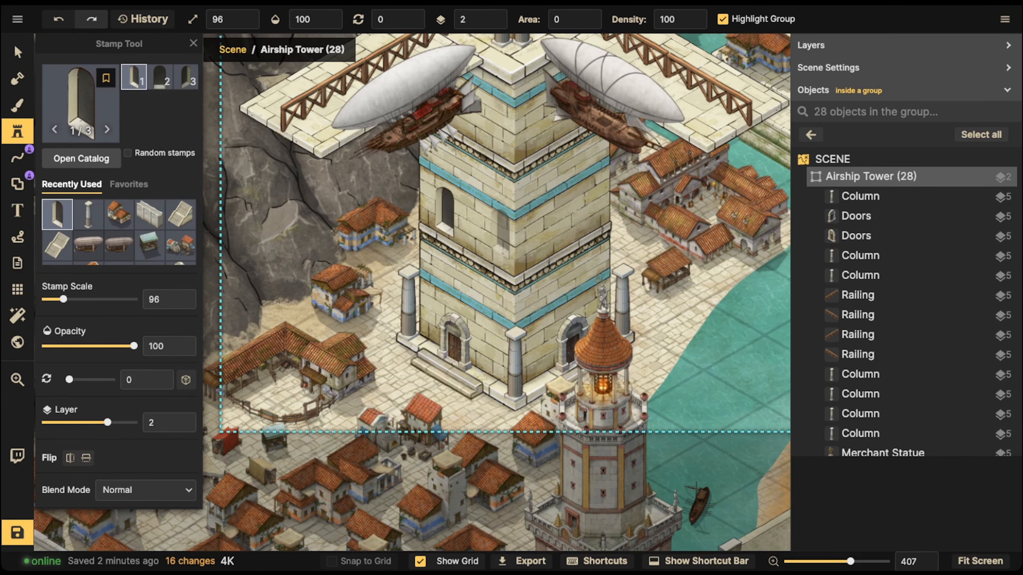
key(3)
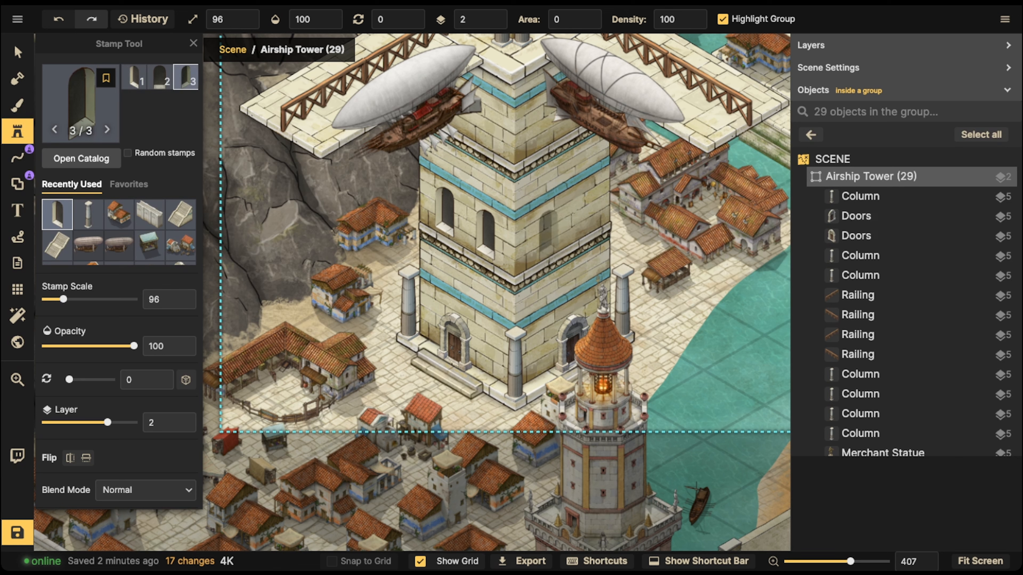
click(539, 235)
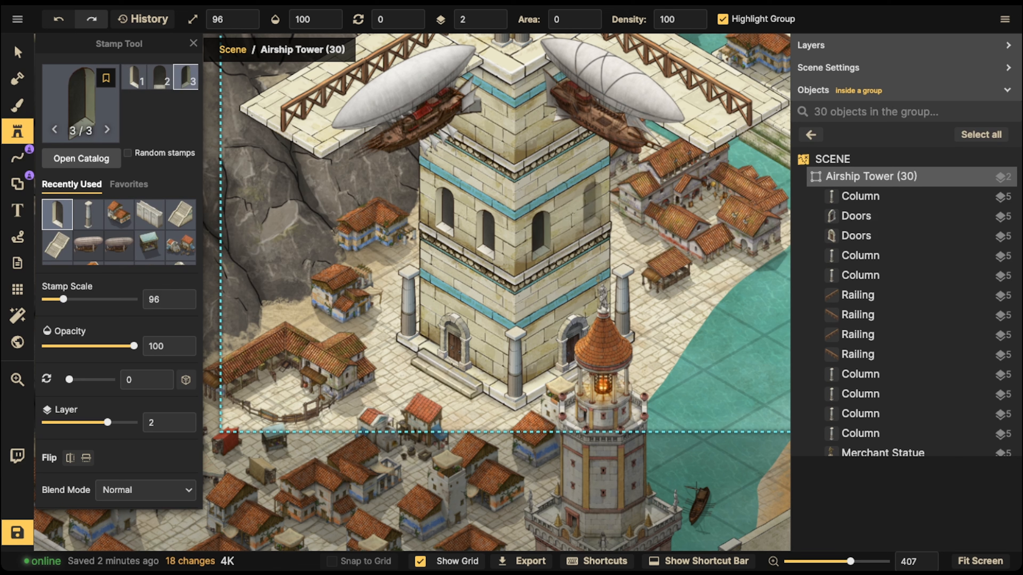
click(592, 206)
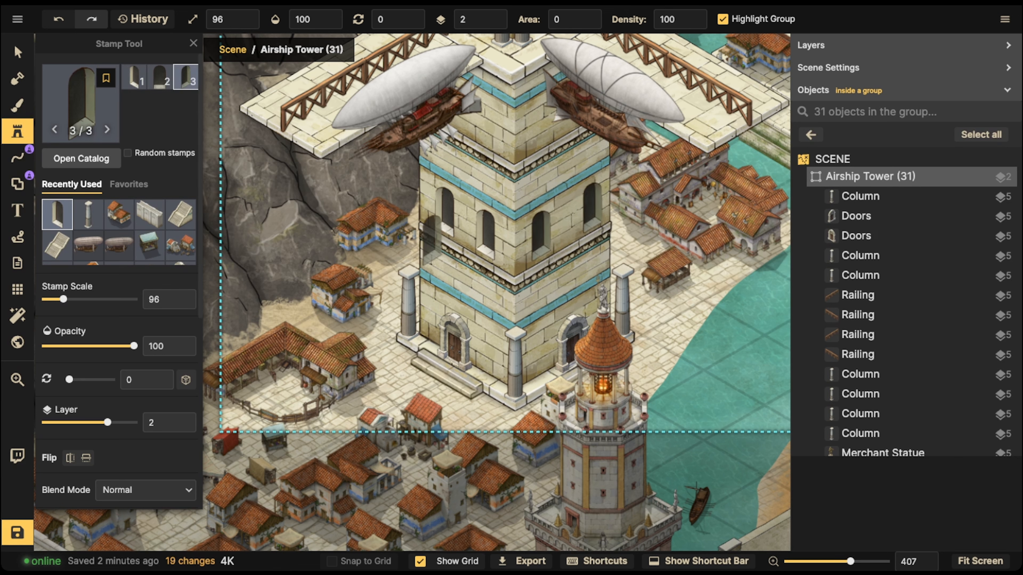
Nudge the two arched windows on the tower's left-hand face so they sit evenly along the wall
click(17, 53)
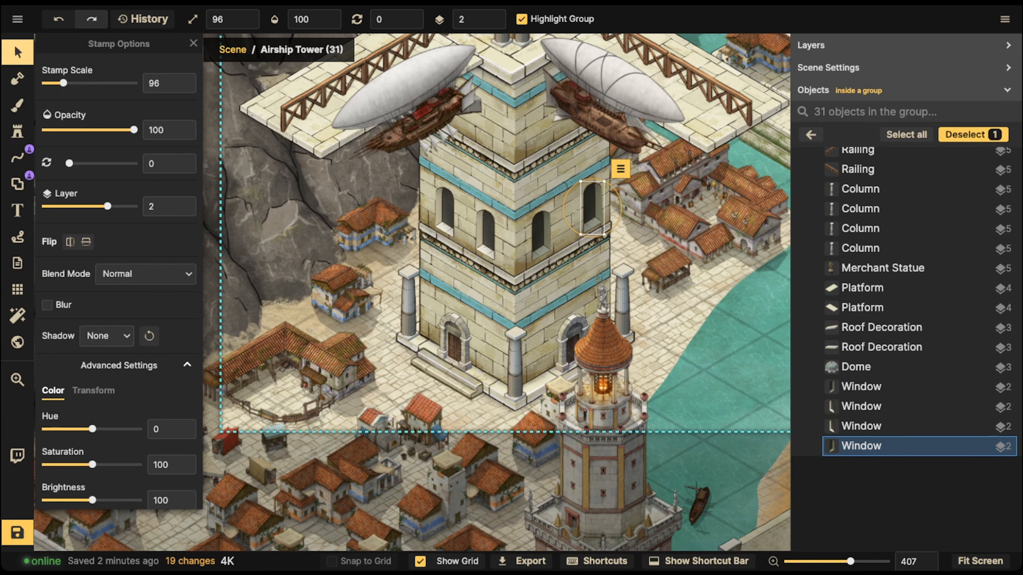
drag(379, 166, 617, 396)
scroll(544, 311, down, 3)
key(space)
drag(544, 311, 533, 288)
scroll(425, 377, up, 3)
key(space)
key(space)
drag(553, 193, 549, 219)
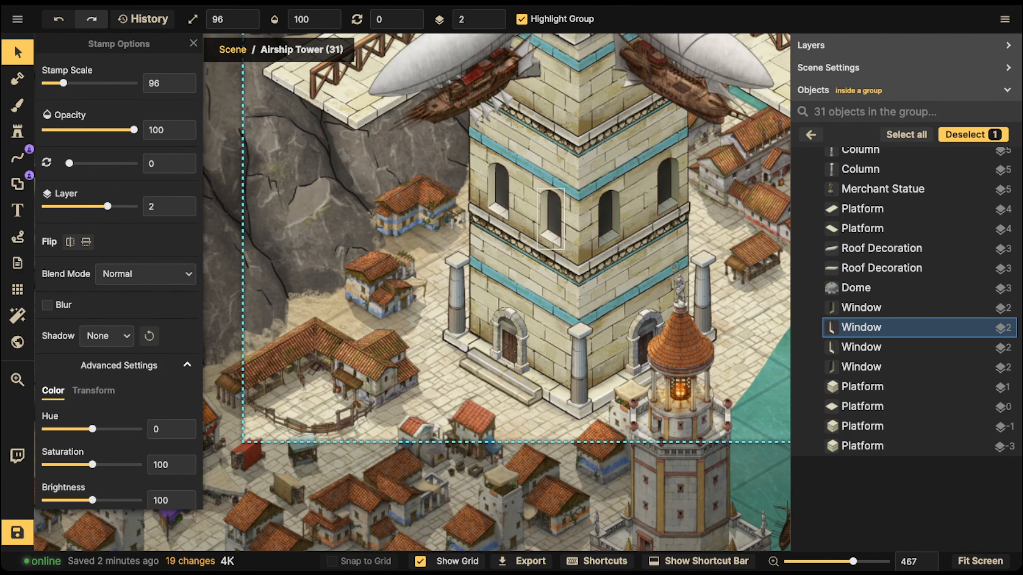
click(519, 205)
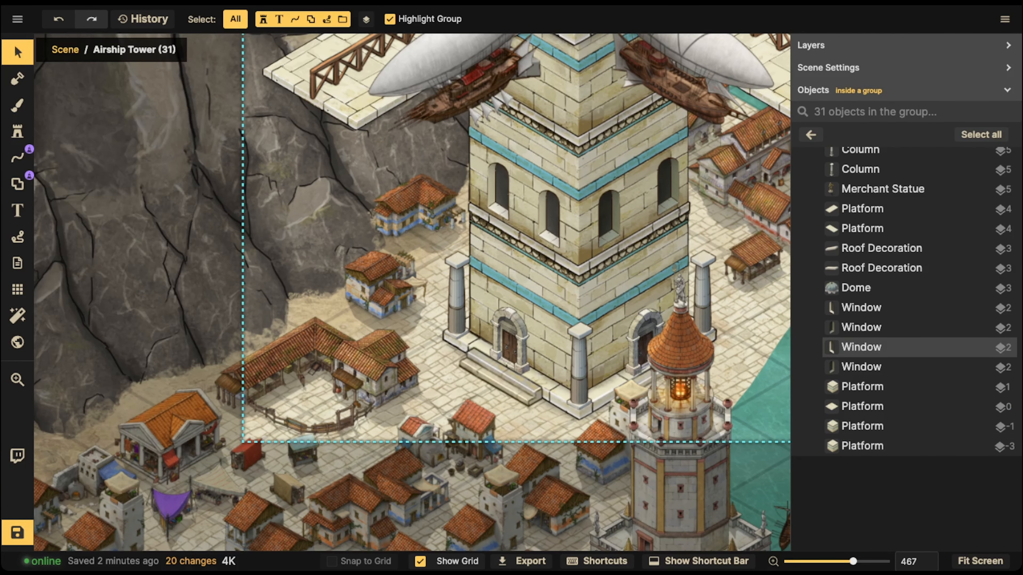
drag(500, 191, 497, 190)
Clear the window search in the stamp catalog and choose the angled Red Banner stamp with the helmet emblem
click(17, 131)
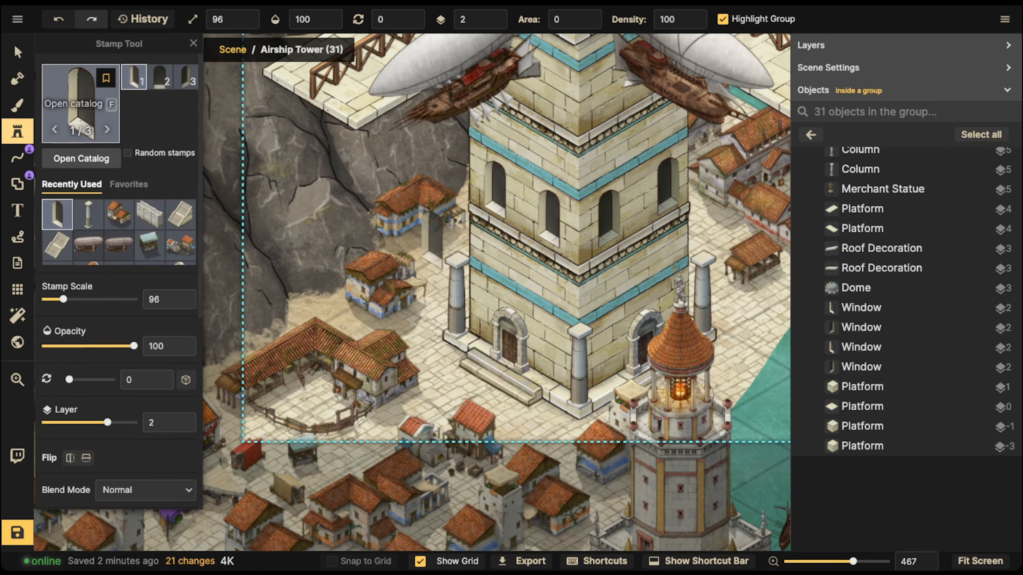
click(84, 157)
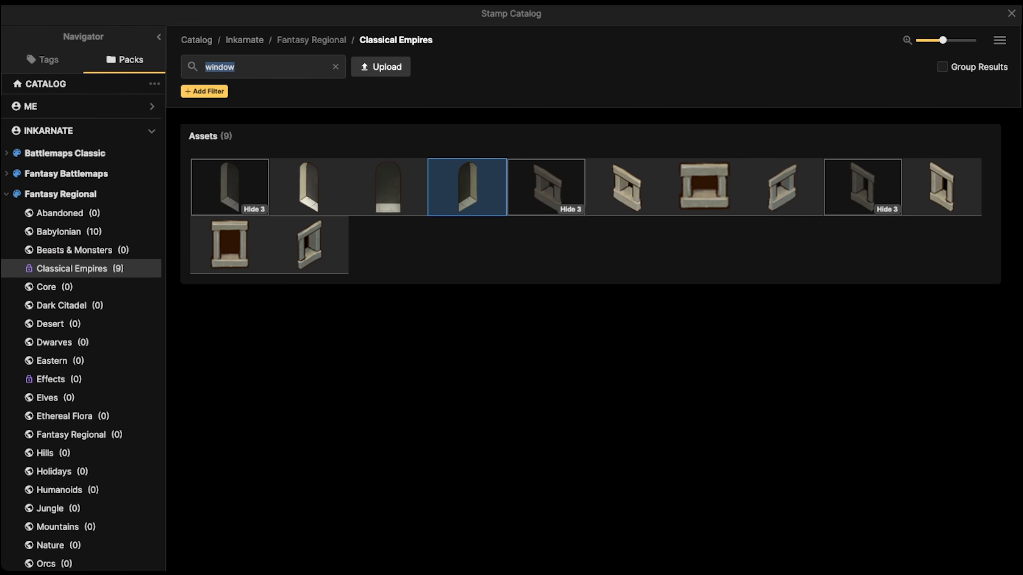
click(336, 67)
scroll(419, 177, down, 20)
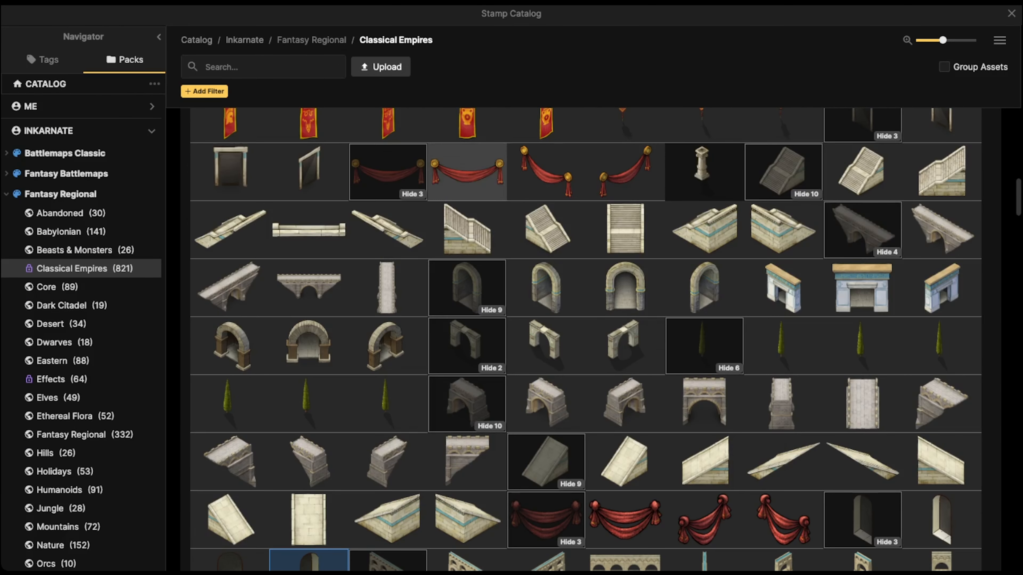
scroll(443, 173, up, 7)
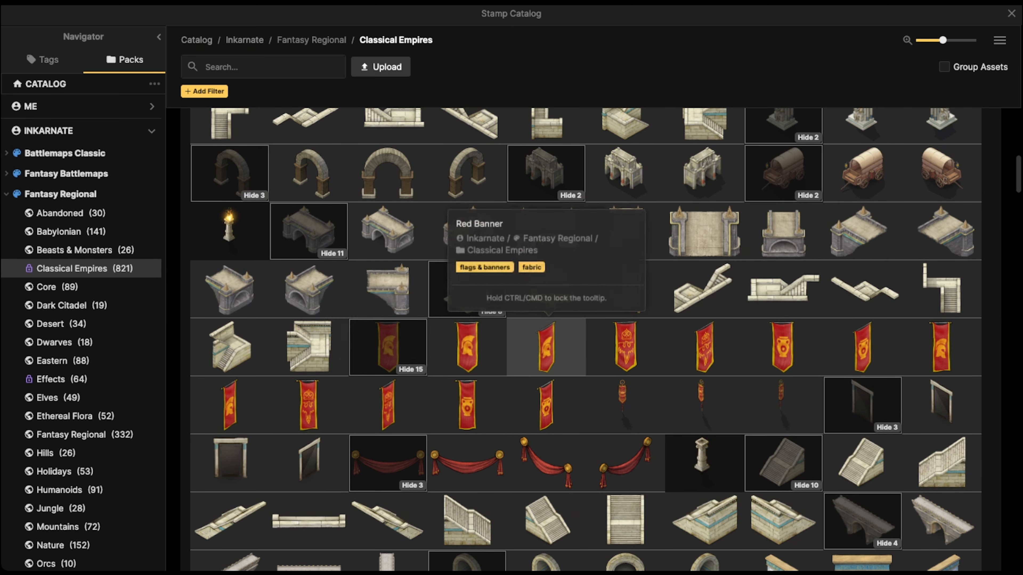
click(467, 347)
Place a Red Banner at scale 76 between the arched windows on each tower face, flipped horizontally on the left-hand face
key(f)
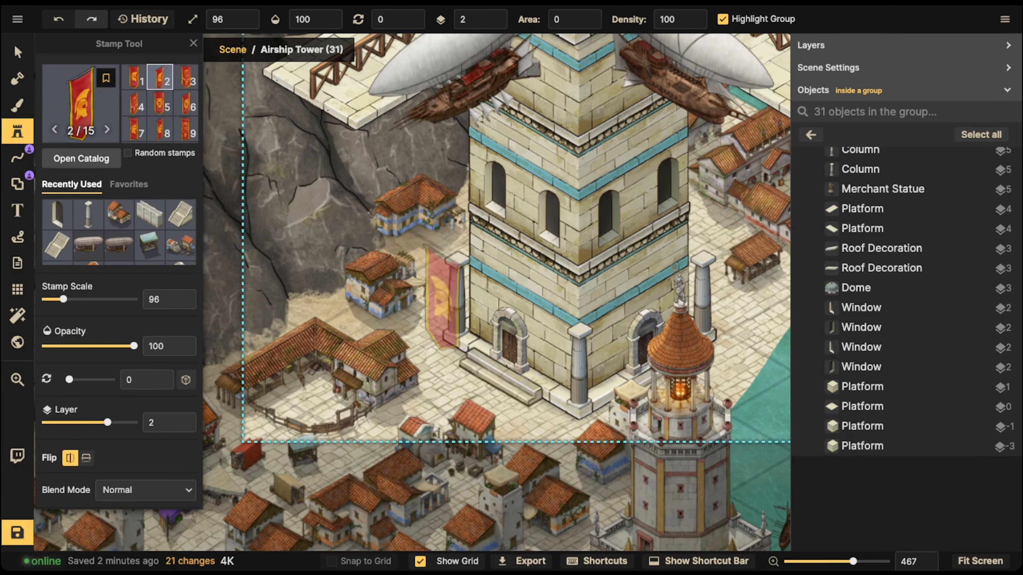
key(bracketleft)
key(bracketleft)
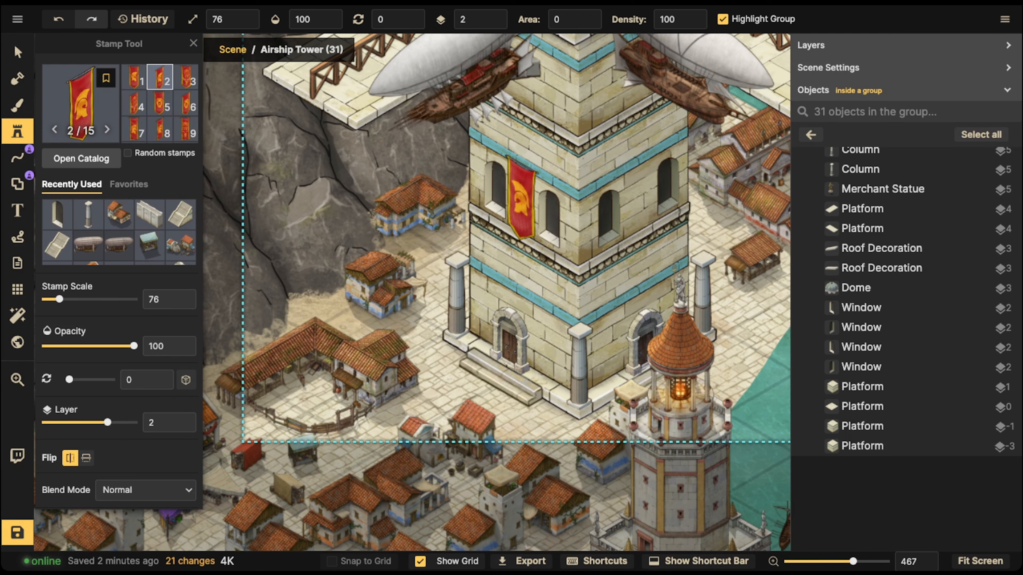
click(521, 197)
key(f)
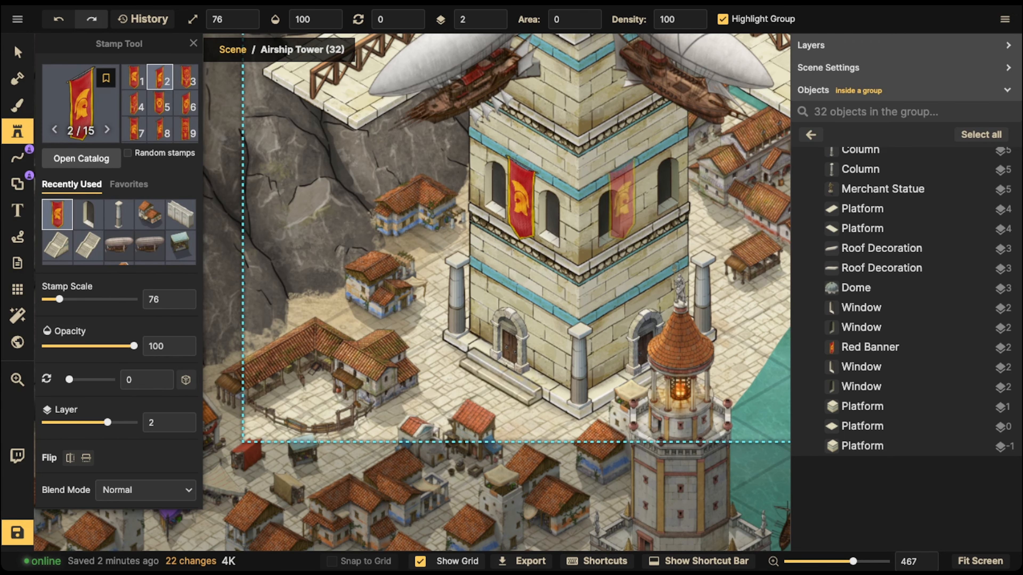
click(639, 197)
Search the stamp catalog for "window" and choose the first variant of the wide stone-framed window
scroll(442, 167, down, 3)
scroll(443, 169, down, 2)
key(space)
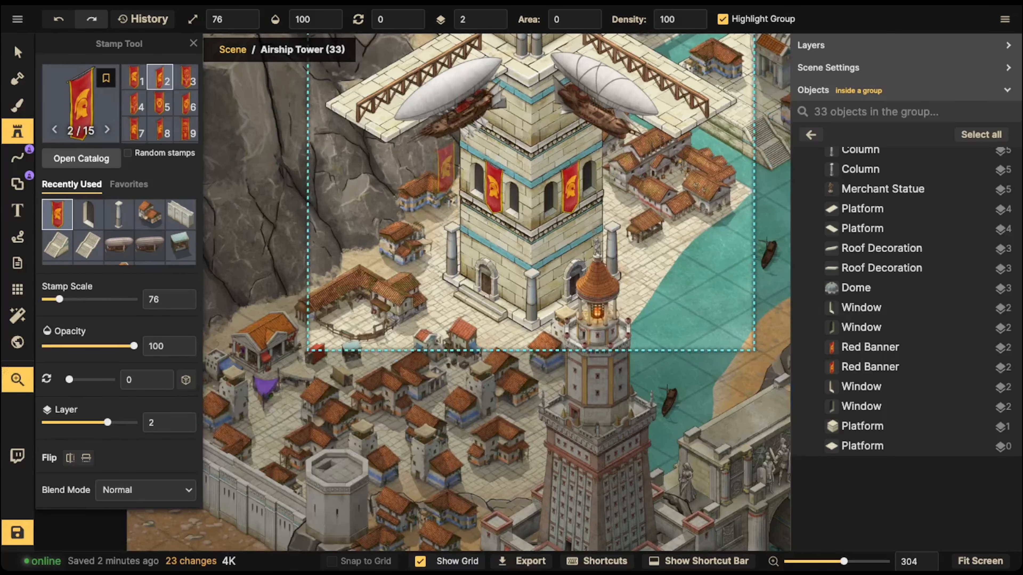
drag(444, 168, 414, 246)
click(84, 104)
scroll(387, 288, down, 5)
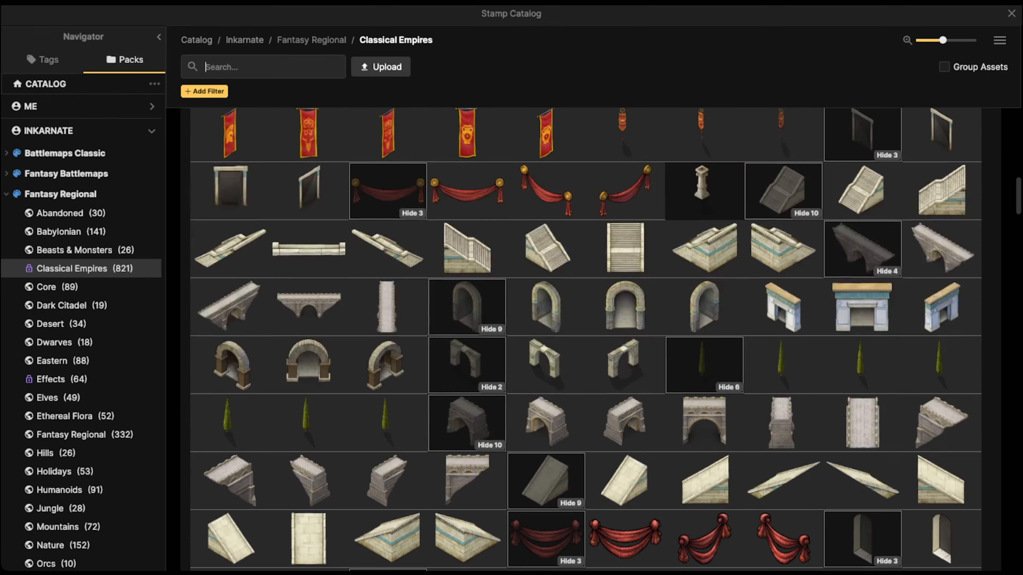
text(window)
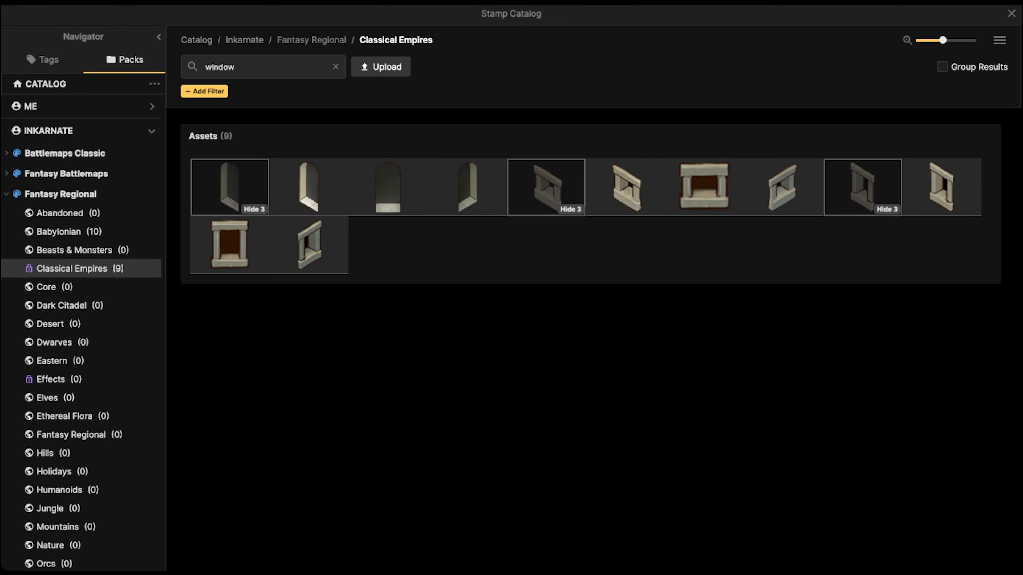
click(627, 187)
Stamp three stone-framed windows at scale 96 below the ledge on the tower's left-hand face and even out the middle one
scroll(564, 262, up, 5)
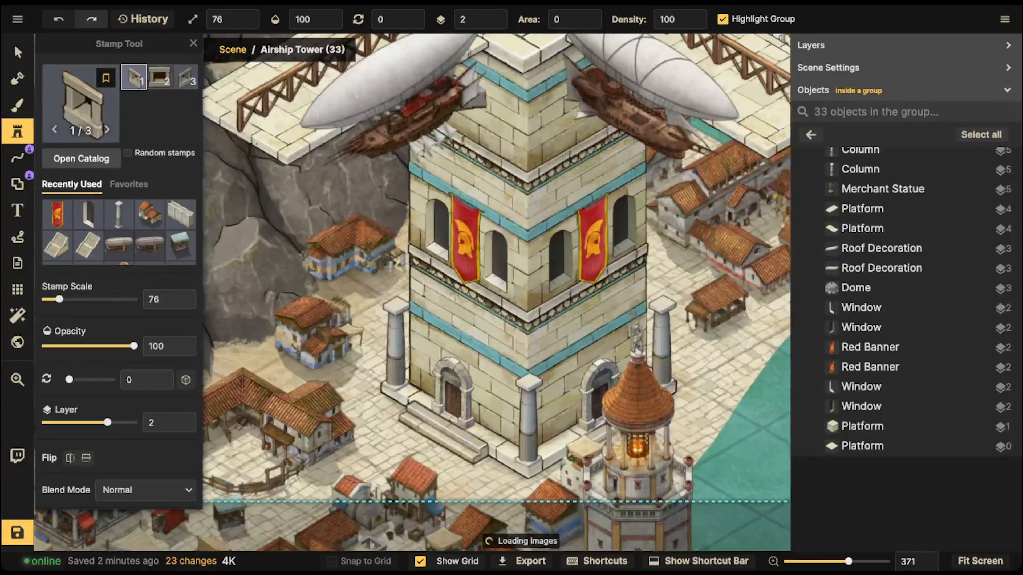
key(bracketright)
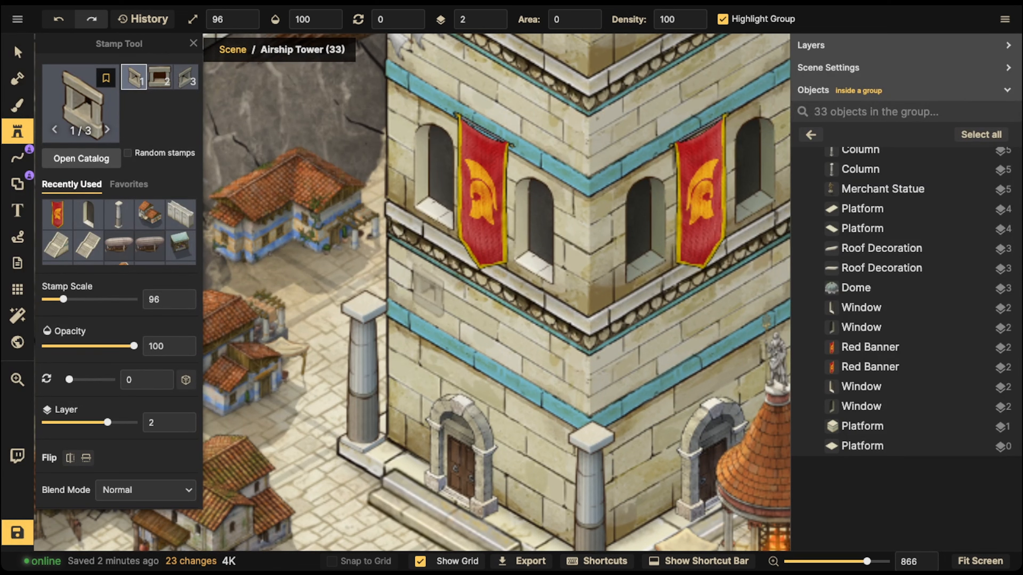
click(428, 290)
click(476, 319)
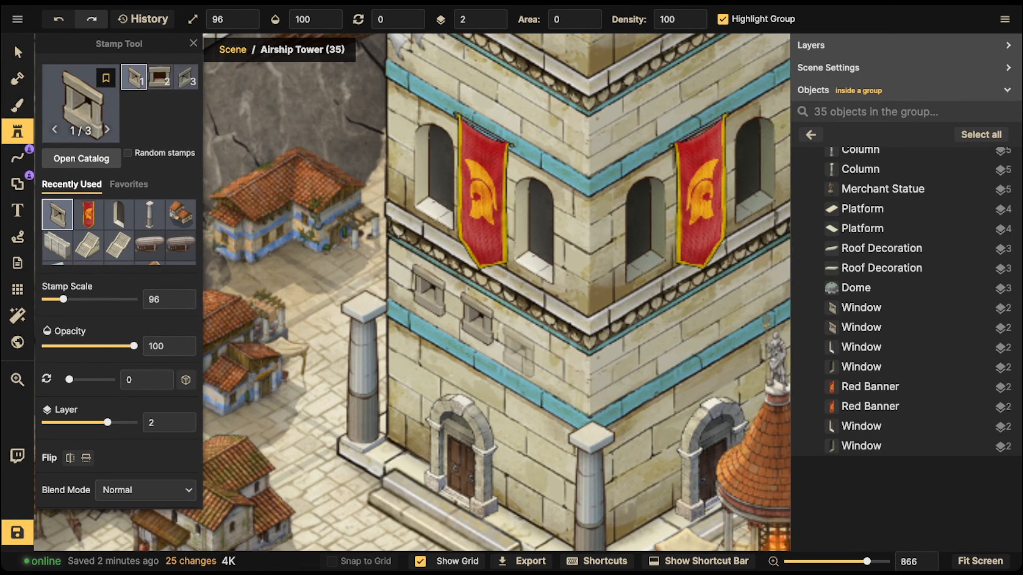
click(528, 347)
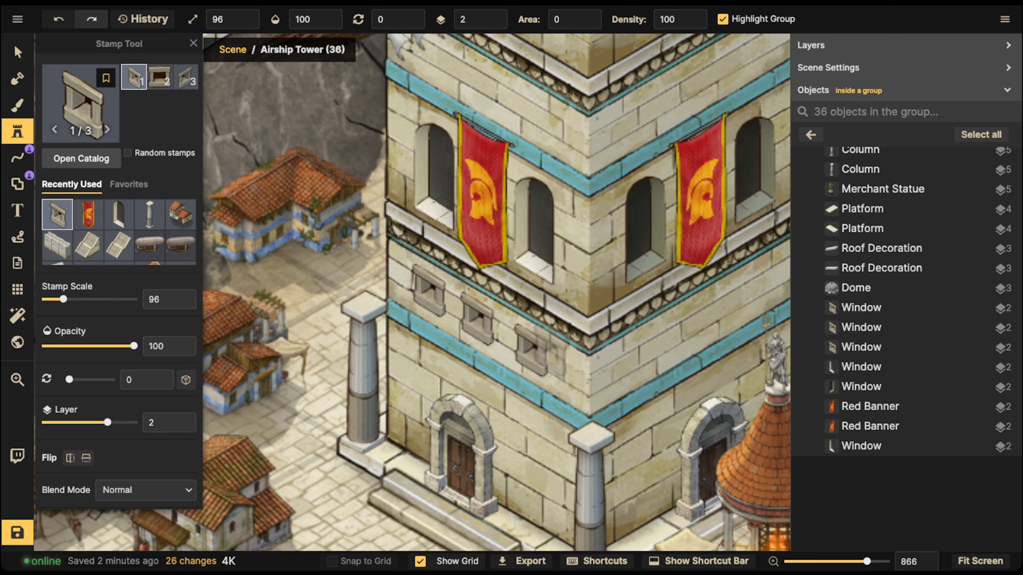
click(17, 53)
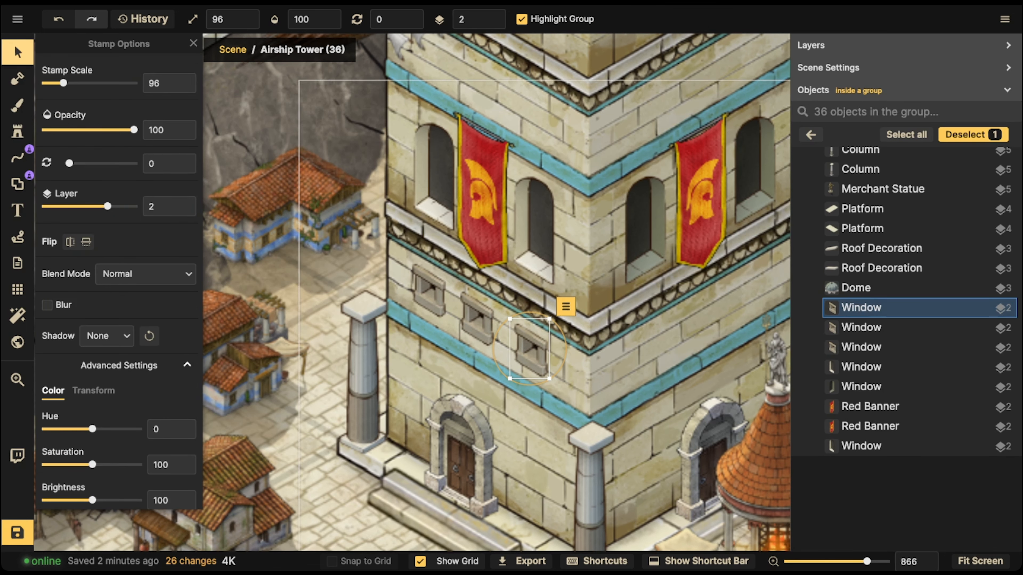
drag(477, 319, 479, 319)
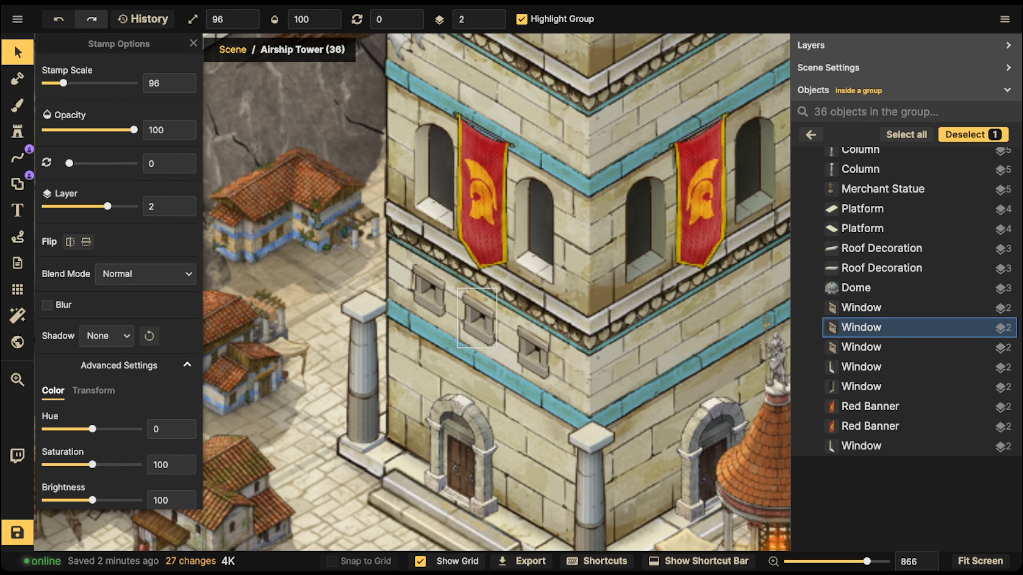
Stamp three stone-framed windows of the third variant at scale 96 below the ledge on the tower's right-hand face
click(17, 132)
key(space)
drag(625, 372, 335, 298)
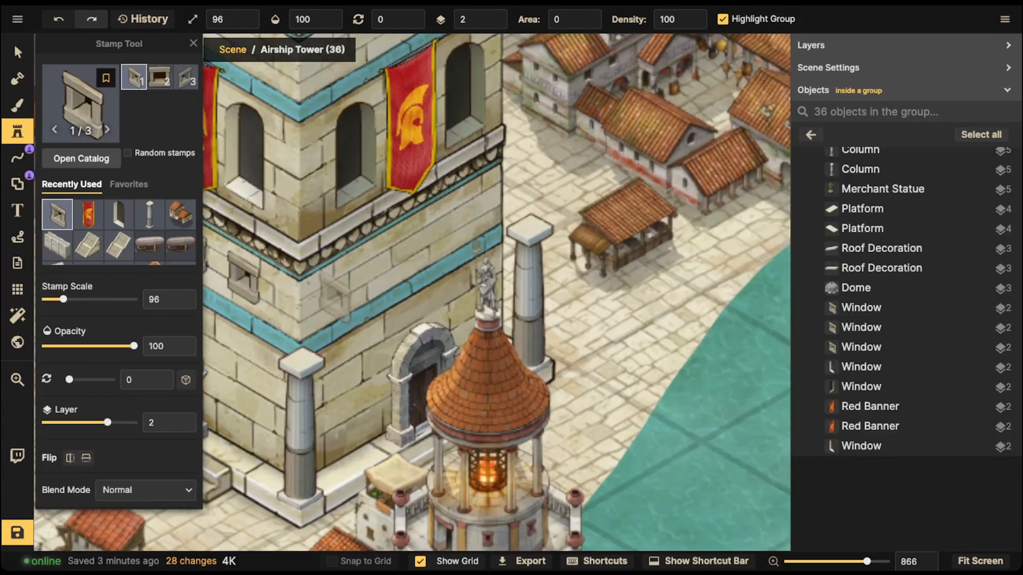
key(Left)
key(Left)
key(Left)
key(Left)
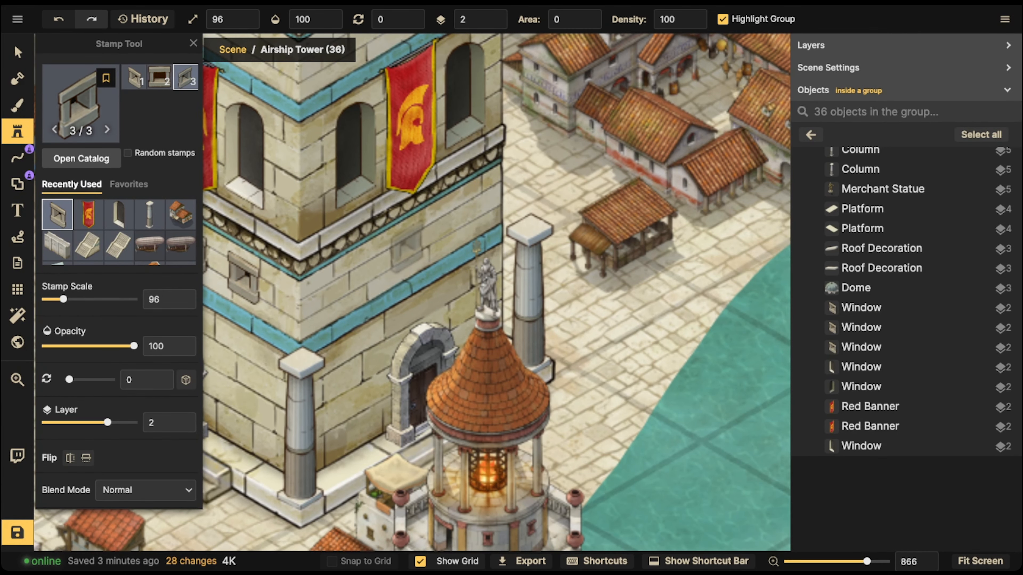
click(412, 245)
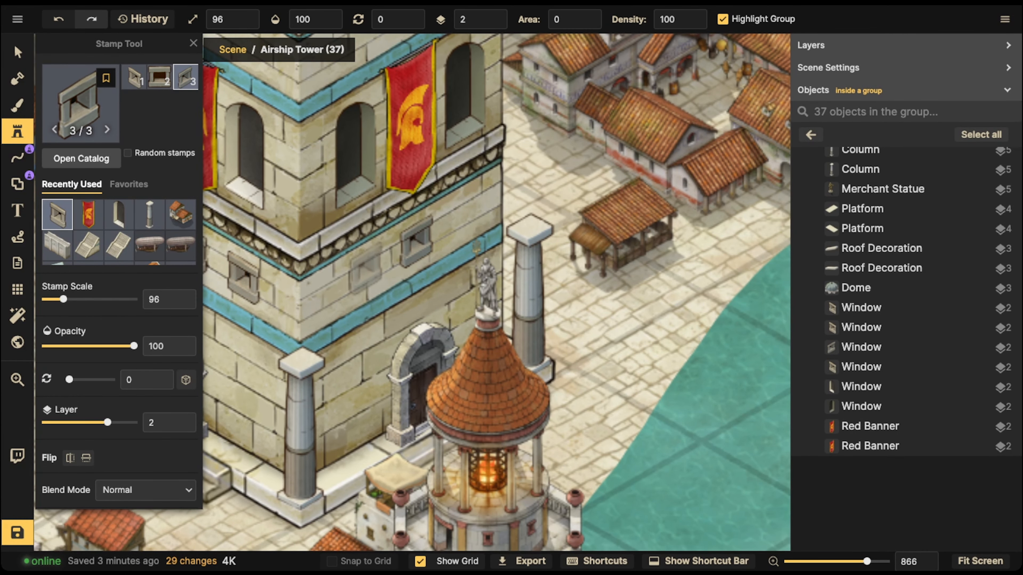
click(372, 266)
click(468, 211)
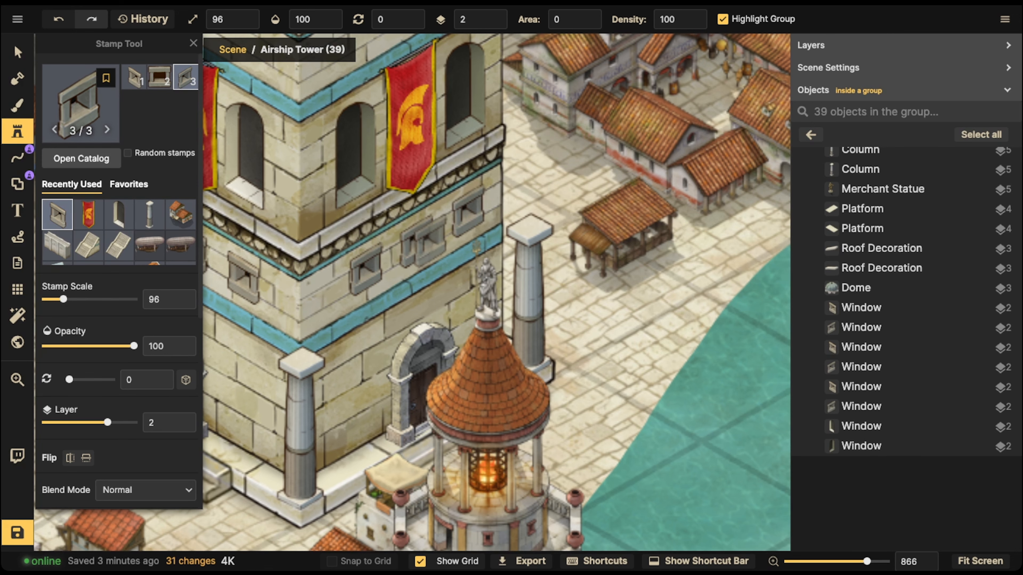
Fine-tune the positions of the small stone-framed windows on the tower's right-hand face so they are evenly spaced
key(v)
drag(418, 240, 420, 239)
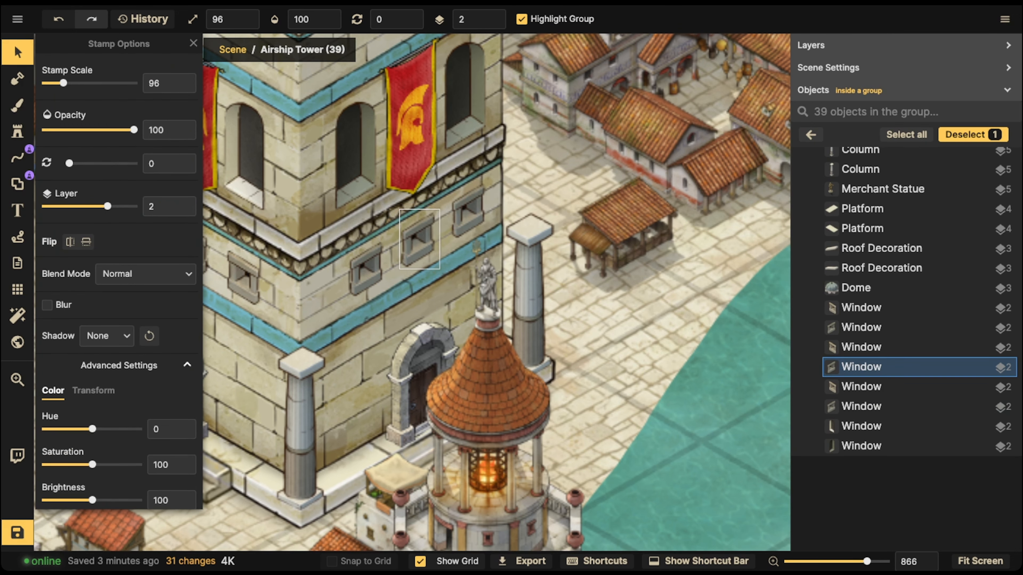
key(Escape)
scroll(282, 253, down, 5)
key(space)
drag(318, 242, 465, 245)
click(465, 245)
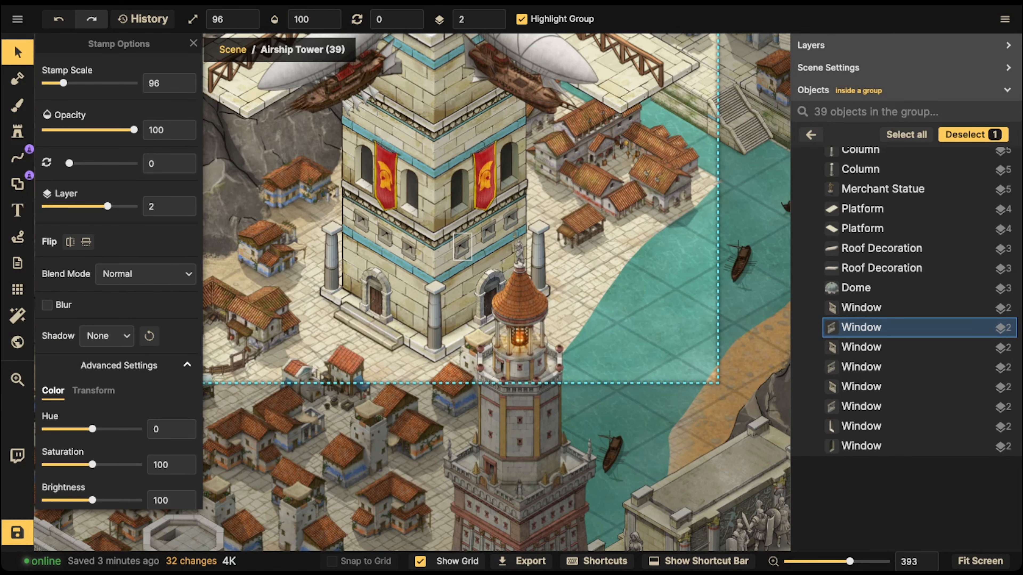
drag(465, 245, 465, 246)
key(Escape)
click(488, 231)
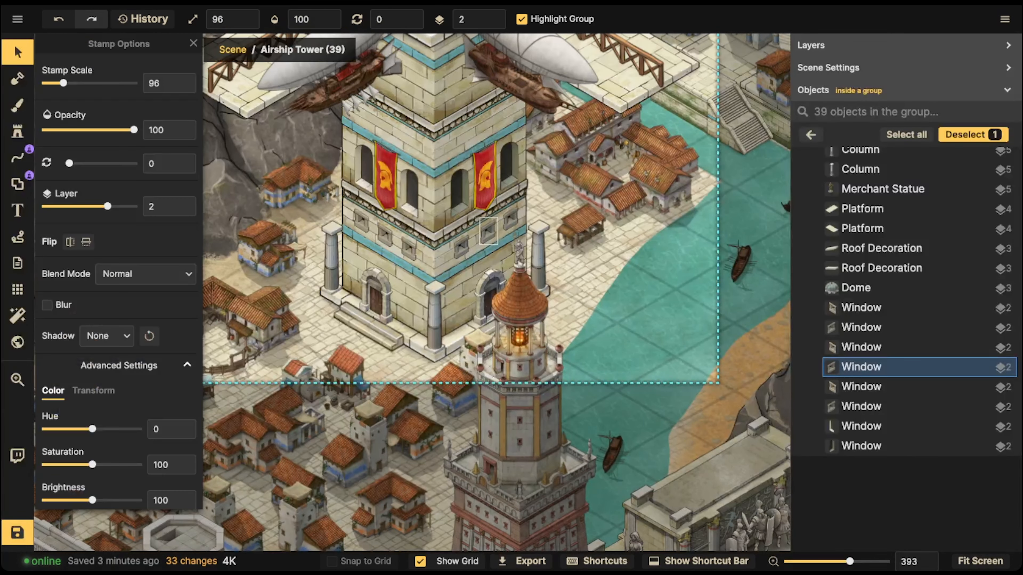
drag(461, 246, 462, 248)
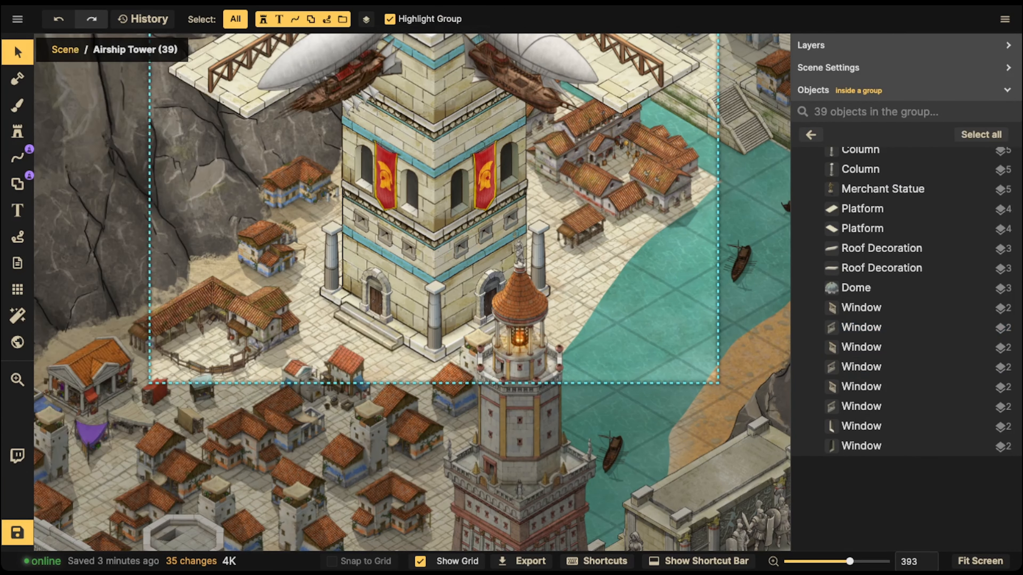
Duplicate the six small stone-framed windows above the tower's doorways inside the Airship Tower group
click(862, 387)
shift+click(862, 347)
shift+click(862, 307)
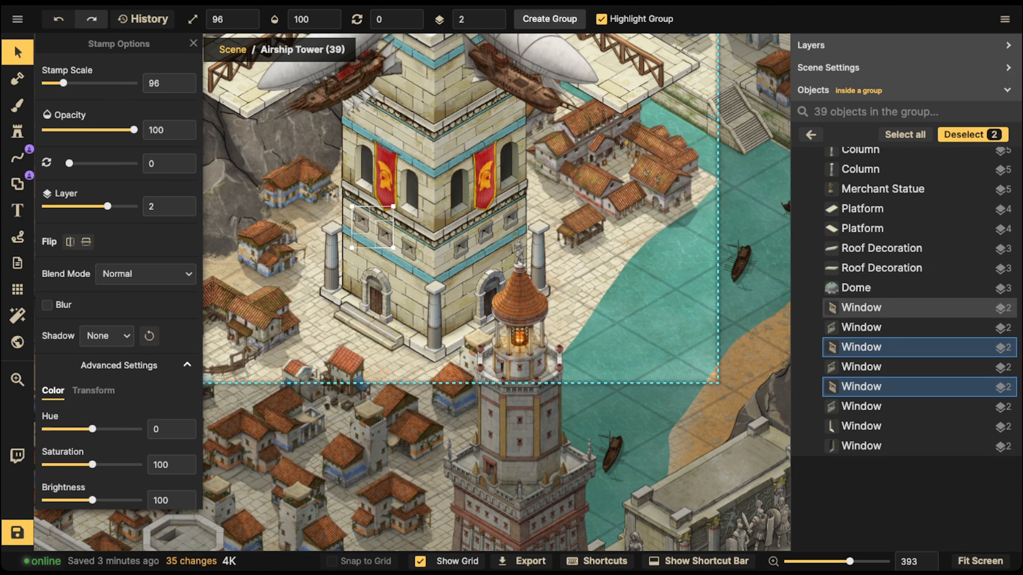
shift+click(862, 327)
shift+click(862, 367)
shift+click(861, 407)
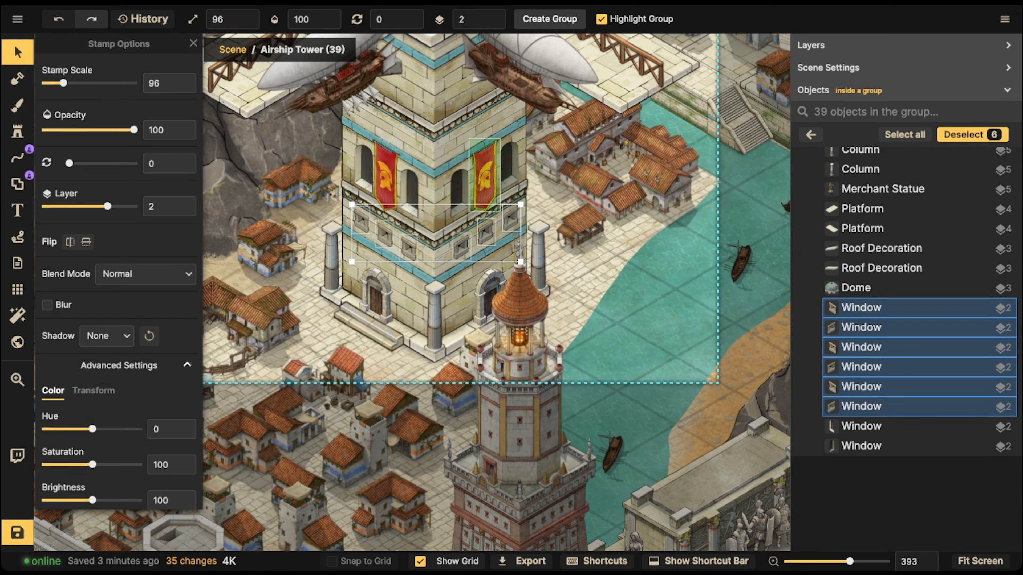
key(ctrl+d)
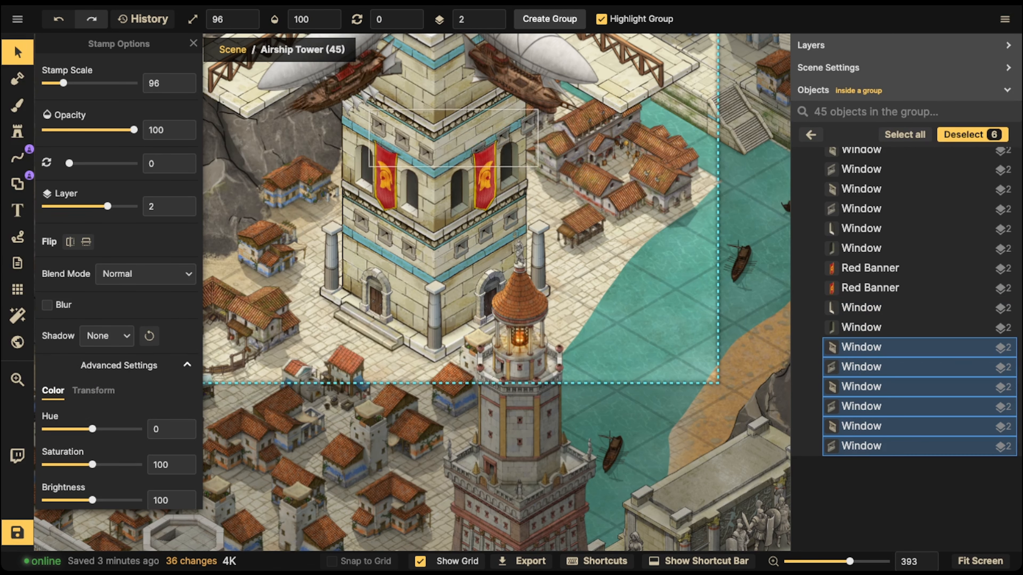
Line up the six duplicate windows on the tower section just above the red banners and leave the Airship Tower group
drag(426, 154, 407, 146)
key(Up)
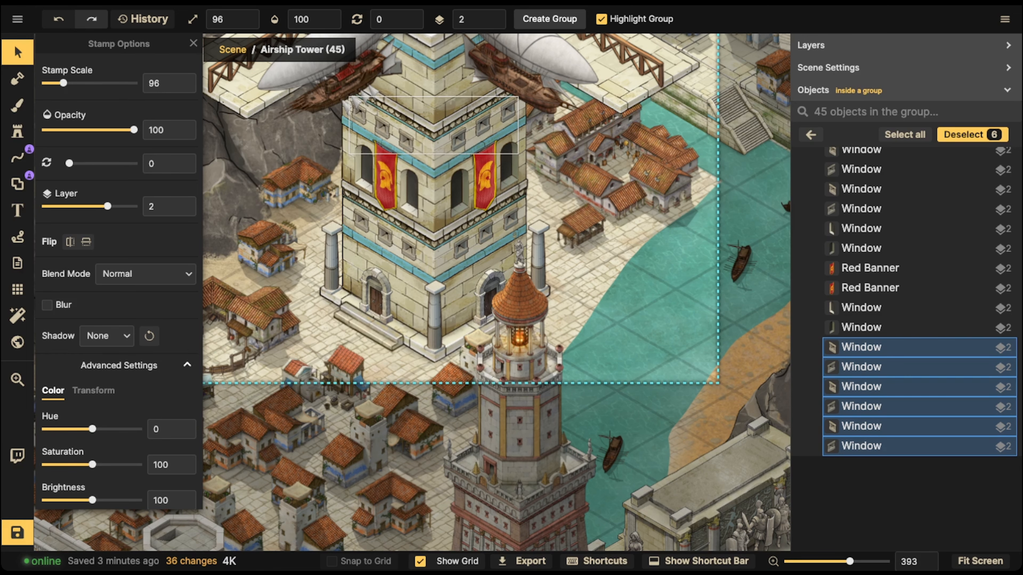
key(Down)
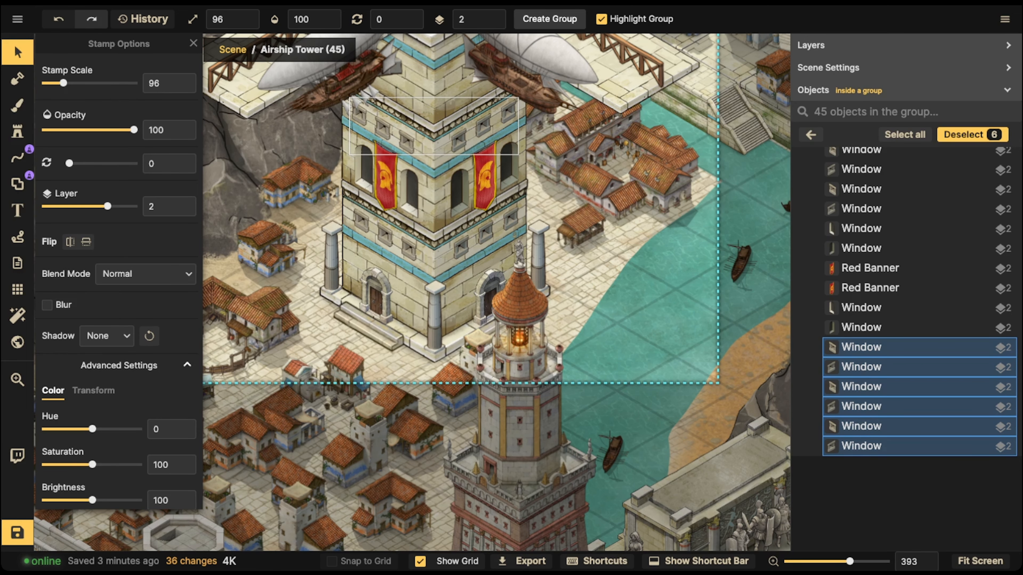
key(Escape)
key(Escape)
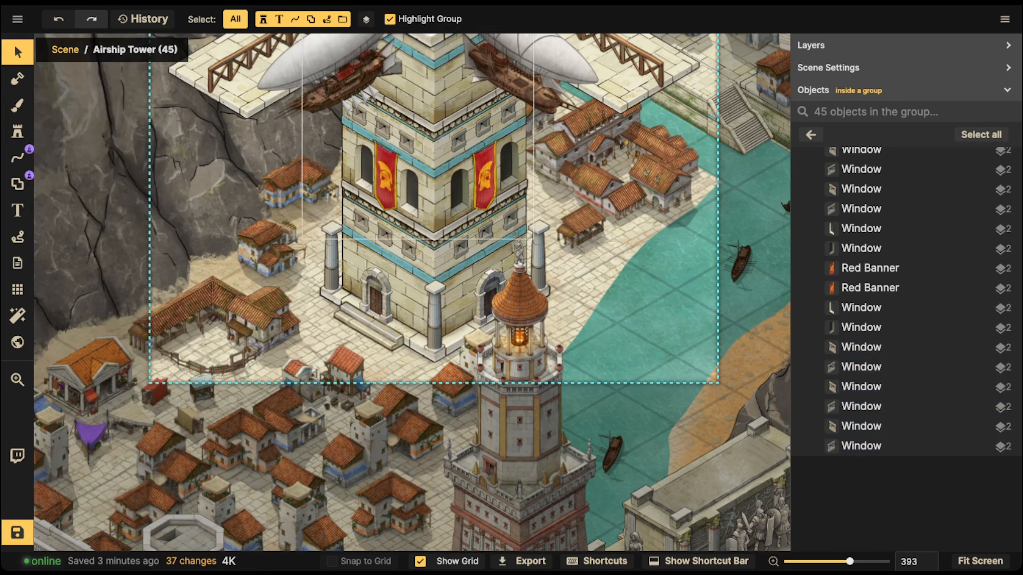
scroll(351, 143, down, 5)
drag(351, 144, 340, 314)
key(Escape)
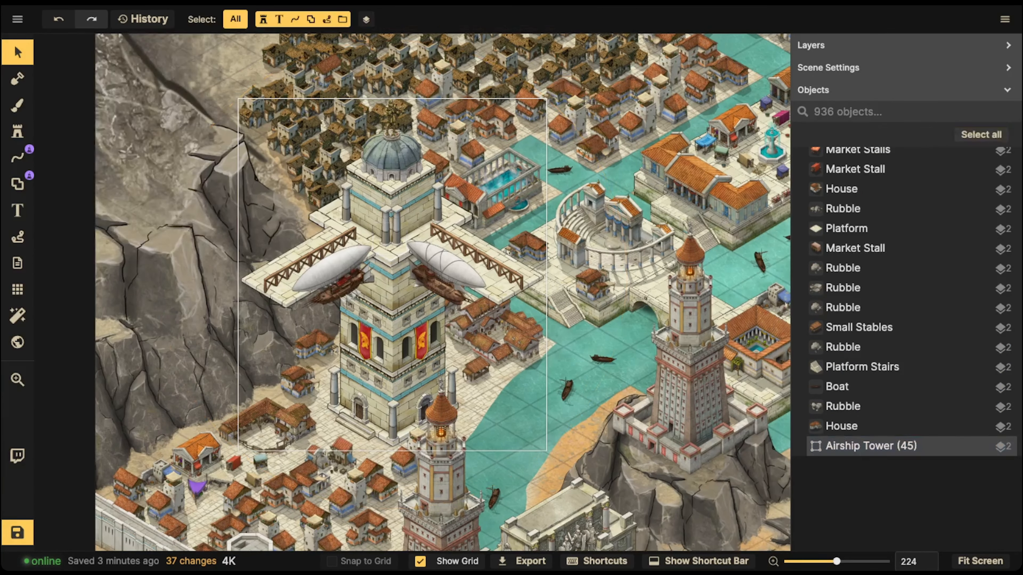
Lower the two columns standing in front of the round amphitheatre to layer 0
drag(662, 121, 184, 459)
drag(777, 233, 356, 191)
scroll(556, 331, up, 5)
click(495, 431)
shift+click(400, 430)
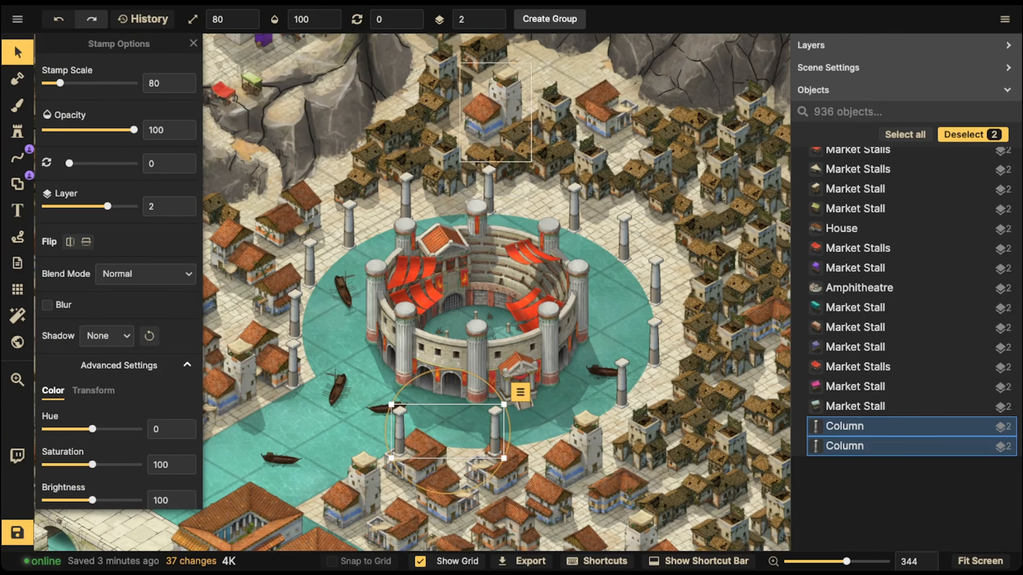
click(494, 24)
click(494, 25)
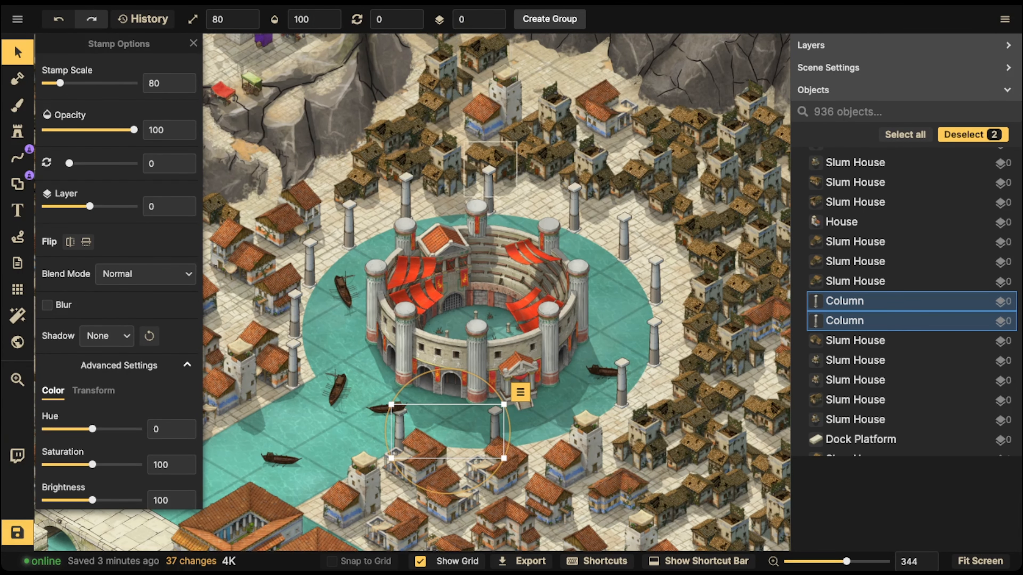
click(537, 417)
Lower the boat behind the front column of the amphitheatre to layer -1
click(386, 409)
click(494, 24)
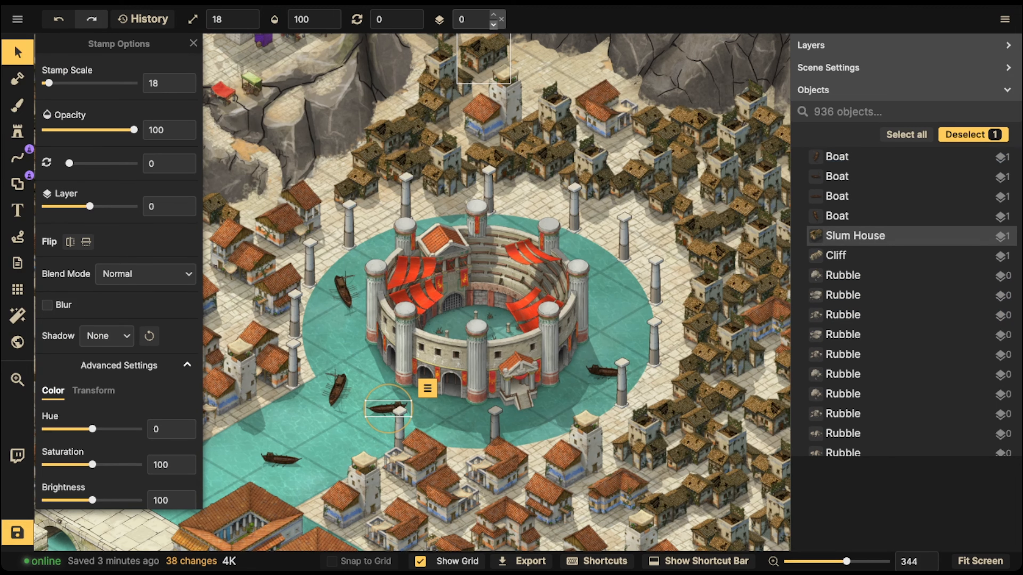
click(494, 24)
click(500, 342)
Review the city map from the amphitheatre district across the harbour to the airship tower and sea walls
scroll(437, 304, down, 5)
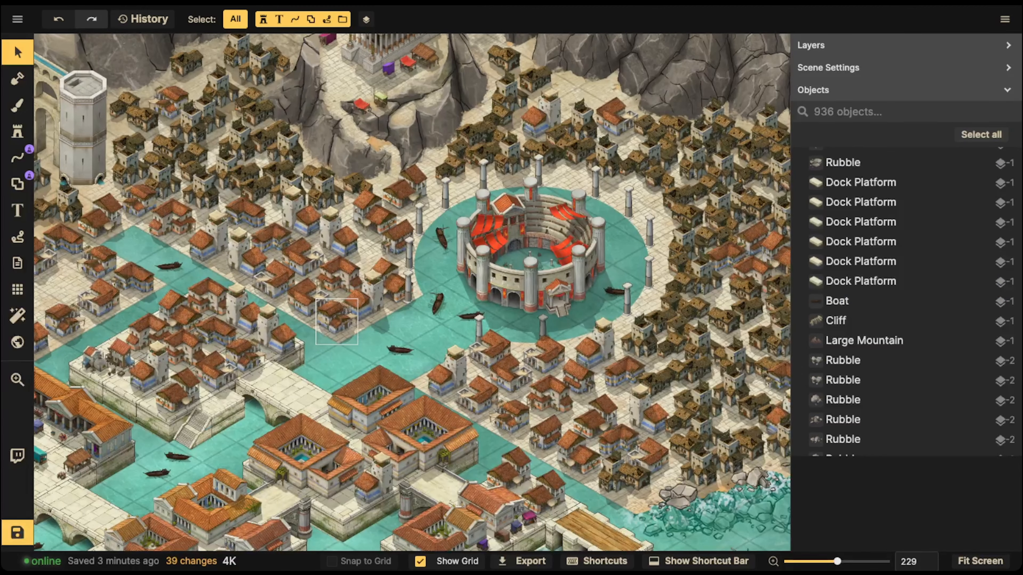
drag(337, 324, 489, 298)
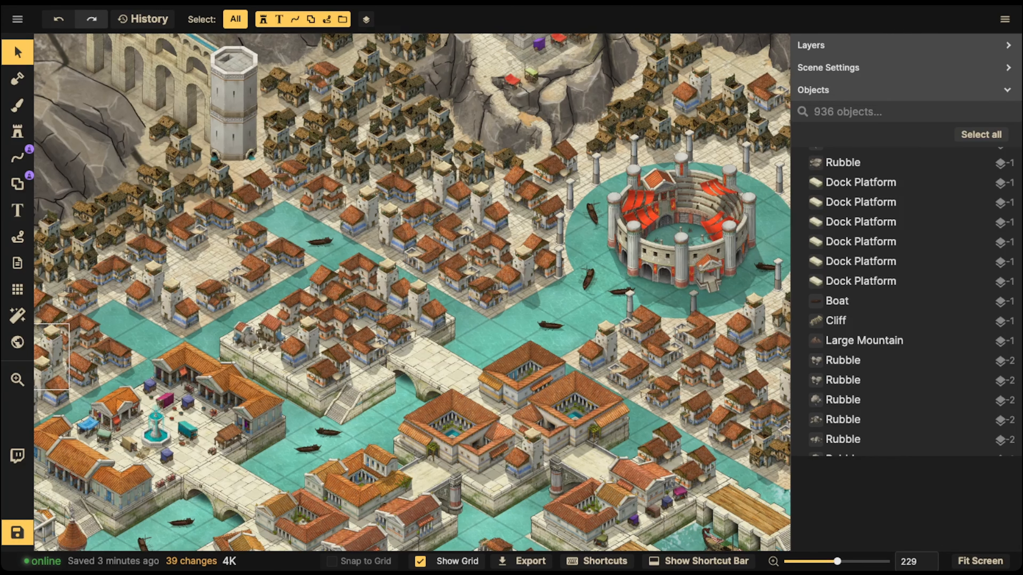
scroll(395, 225, down, 3)
drag(395, 225, 393, 280)
mouse_move(247, 270)
mouse_down()
mouse_move(262, 276)
mouse_move(252, 276)
mouse_up()
drag(247, 333, 273, 297)
scroll(111, 345, down, 3)
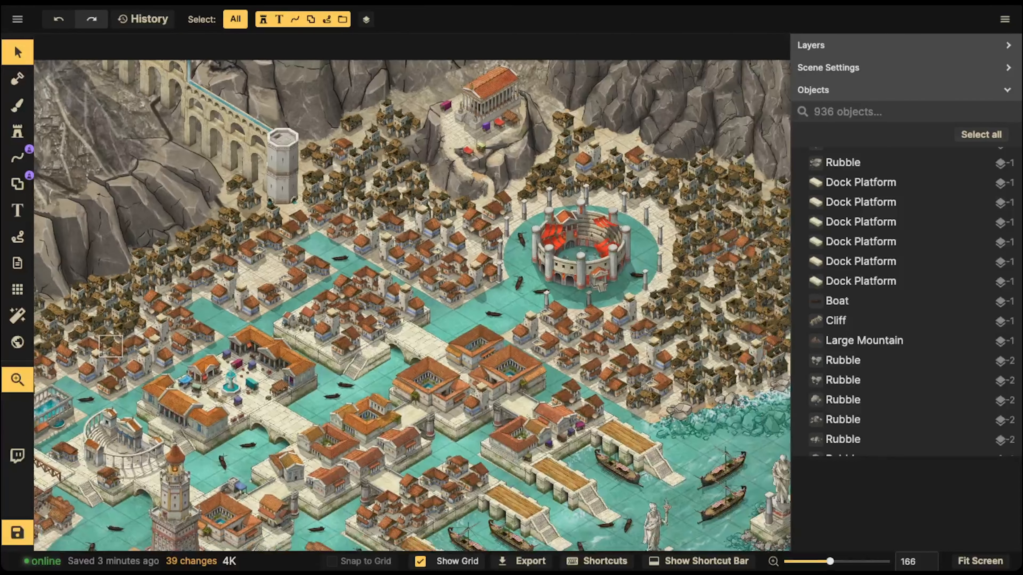
drag(164, 350, 270, 272)
scroll(270, 273, down, 3)
drag(244, 308, 193, 247)
drag(101, 282, 300, 211)
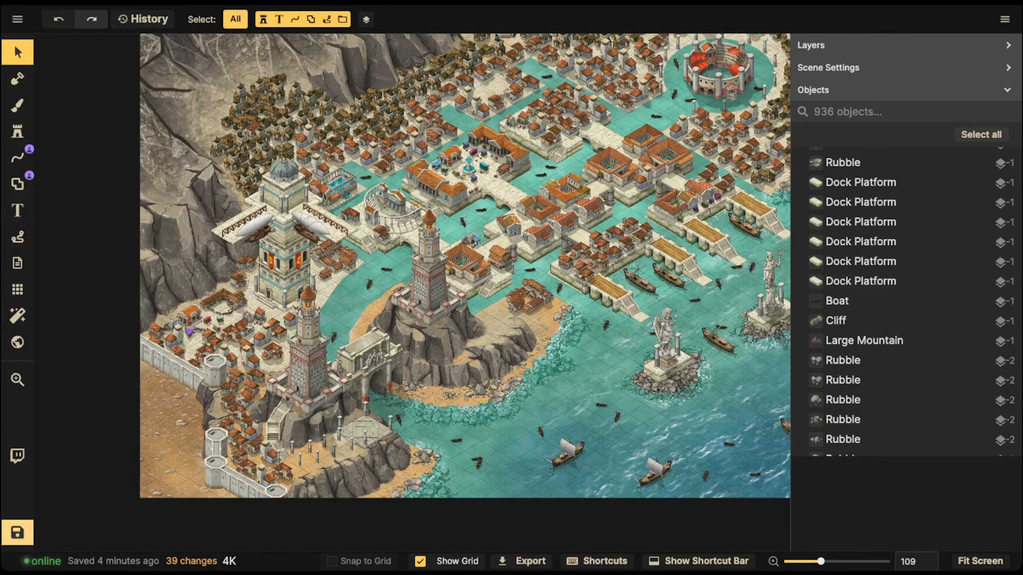
Save the map and check the whole scene in one overview
key(ctrl+s)
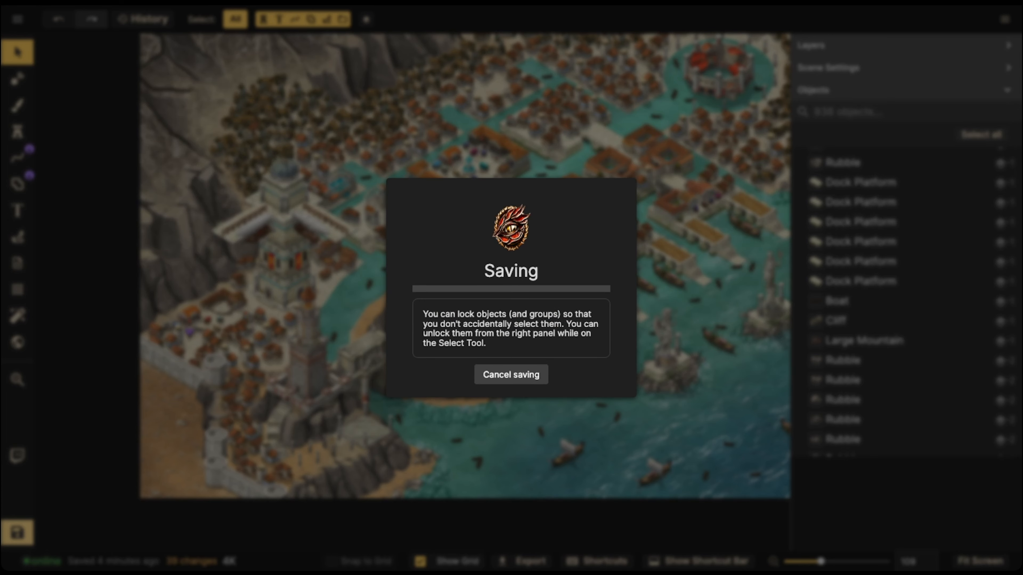
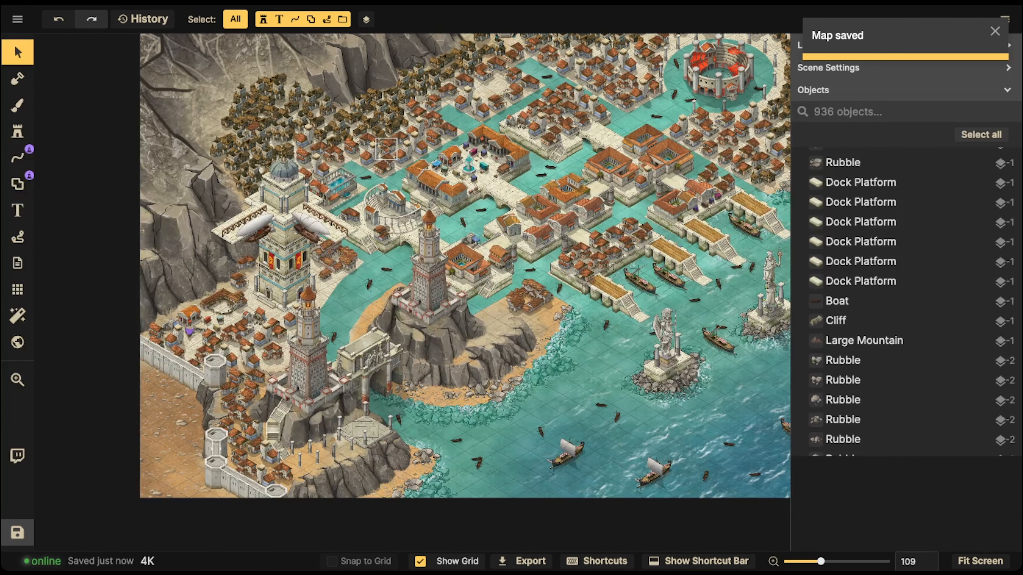
scroll(390, 148, down, 5)
key(space)
drag(393, 147, 385, 262)
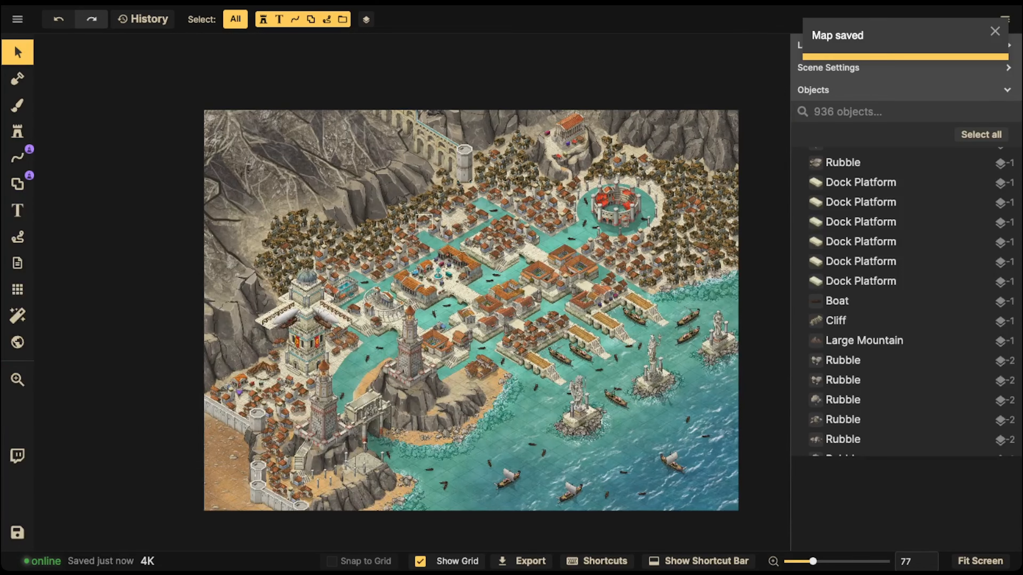
scroll(440, 265, up, 4)
scroll(441, 265, down, 4)
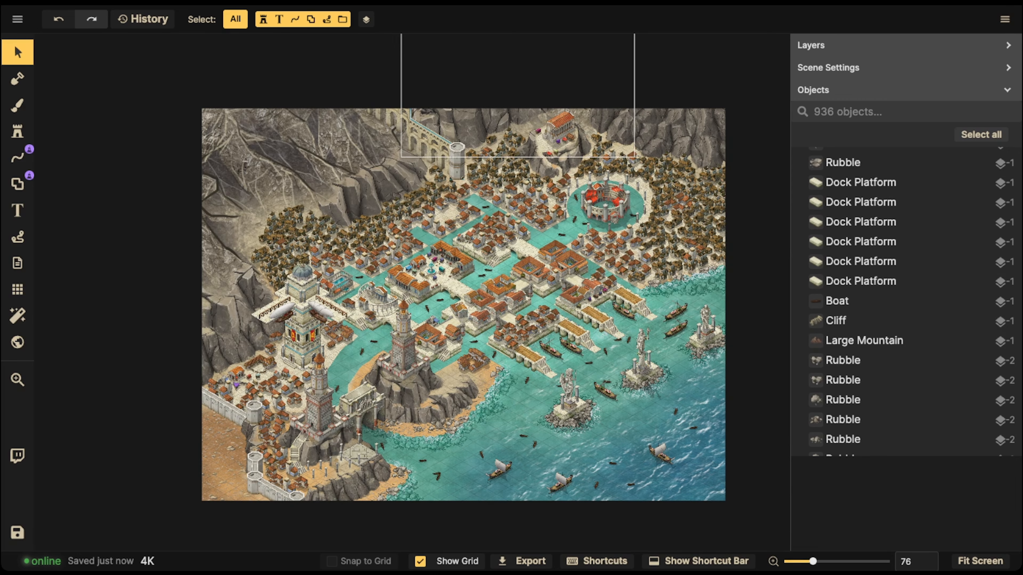
Search the Classical Empires stamps for "market" to find decoration for the open plaza by the canal
scroll(479, 195, up, 5)
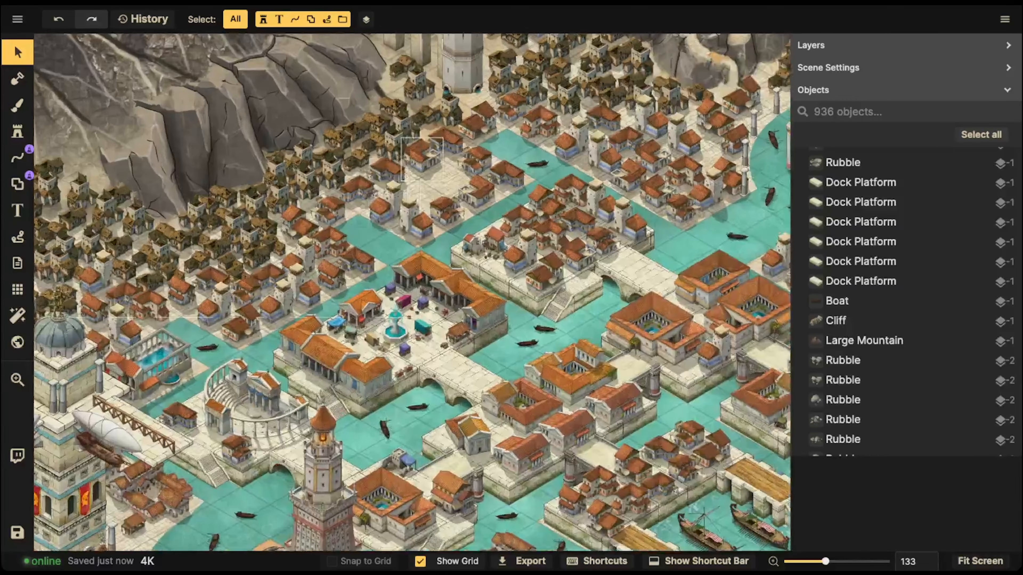
scroll(472, 169, up, 8)
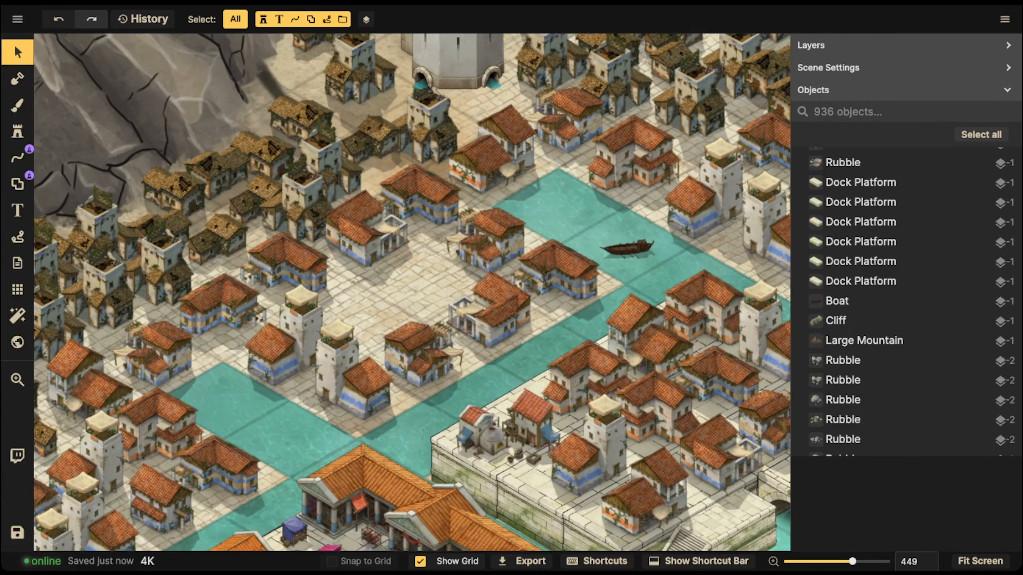
scroll(391, 278, up, 3)
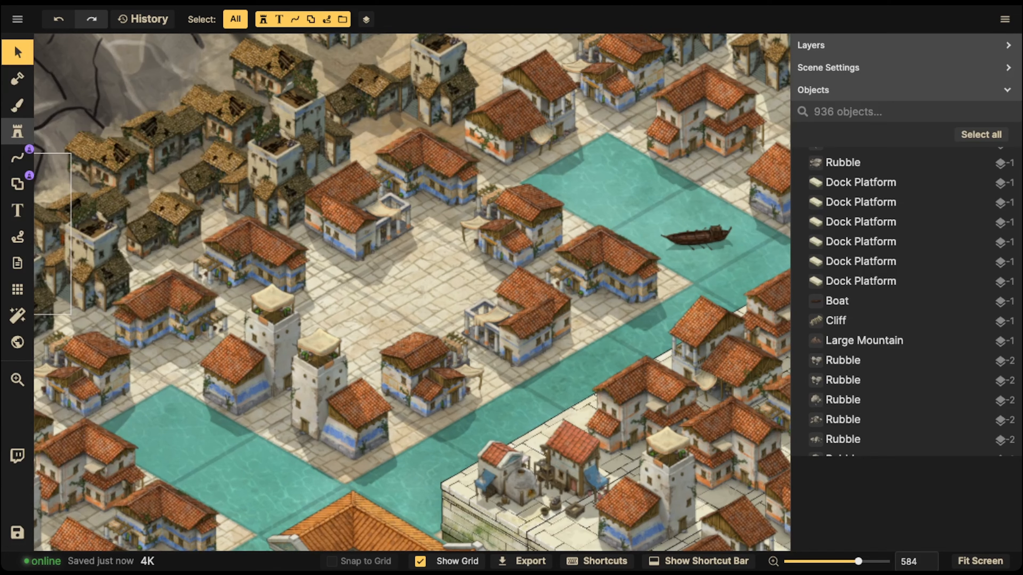
click(17, 132)
scroll(119, 219, down, 3)
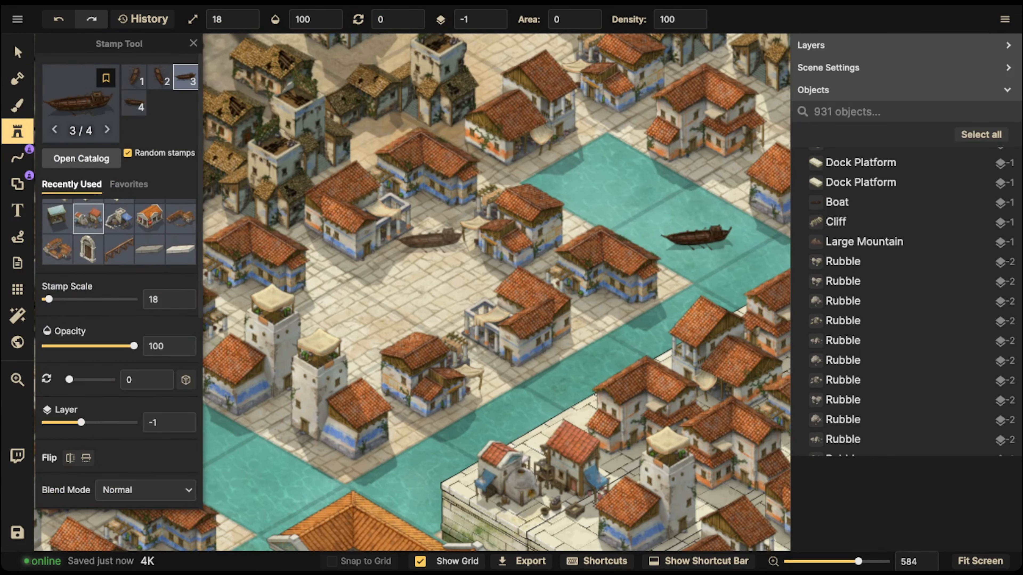
scroll(119, 219, up, 3)
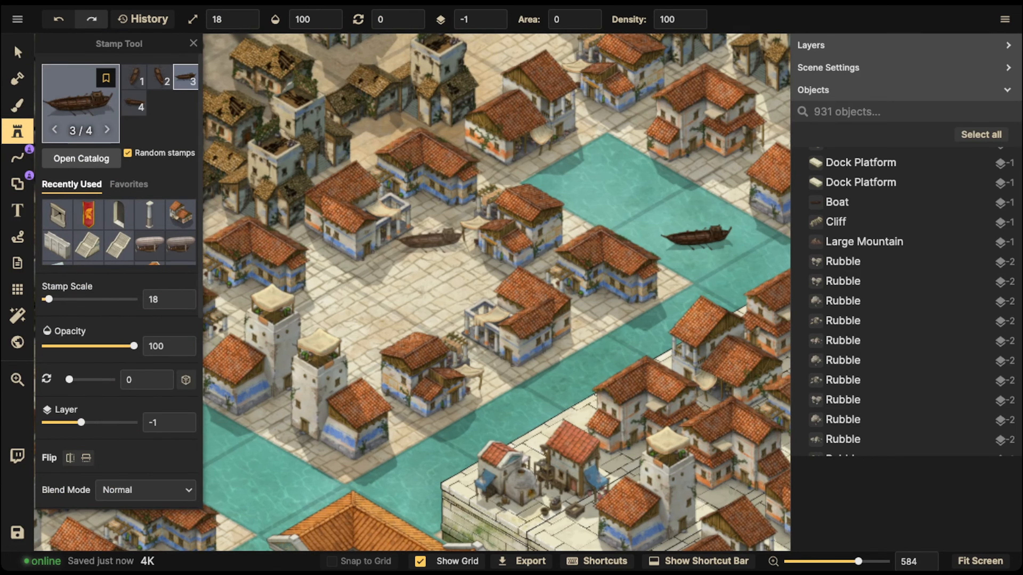
click(80, 104)
text(market)
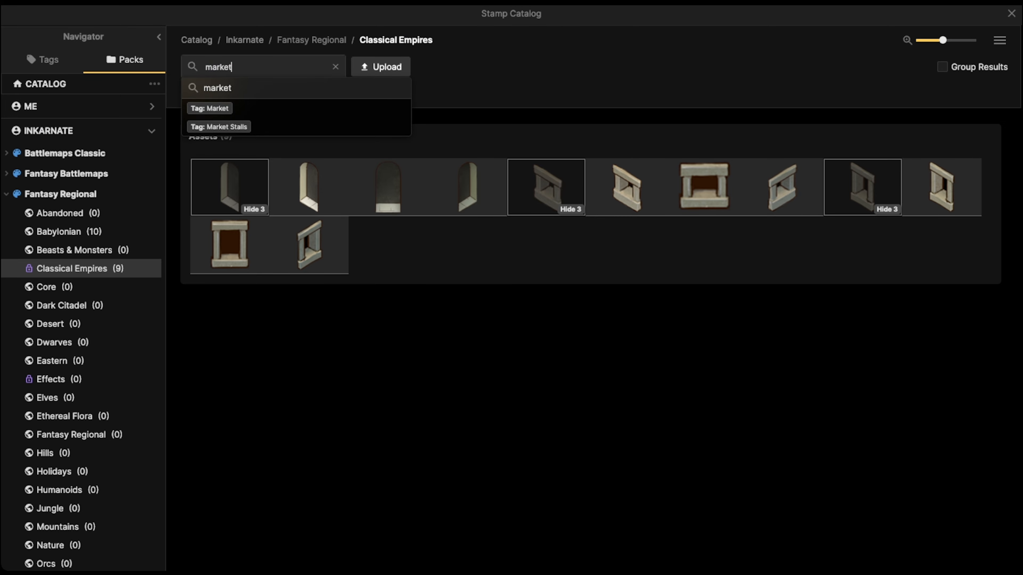
key(Return)
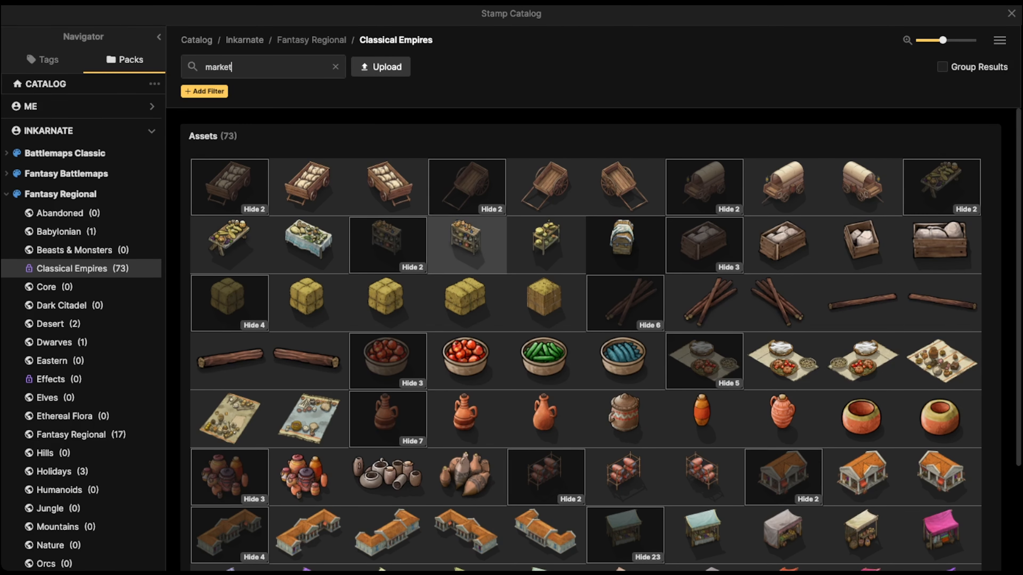
scroll(467, 282, down, 5)
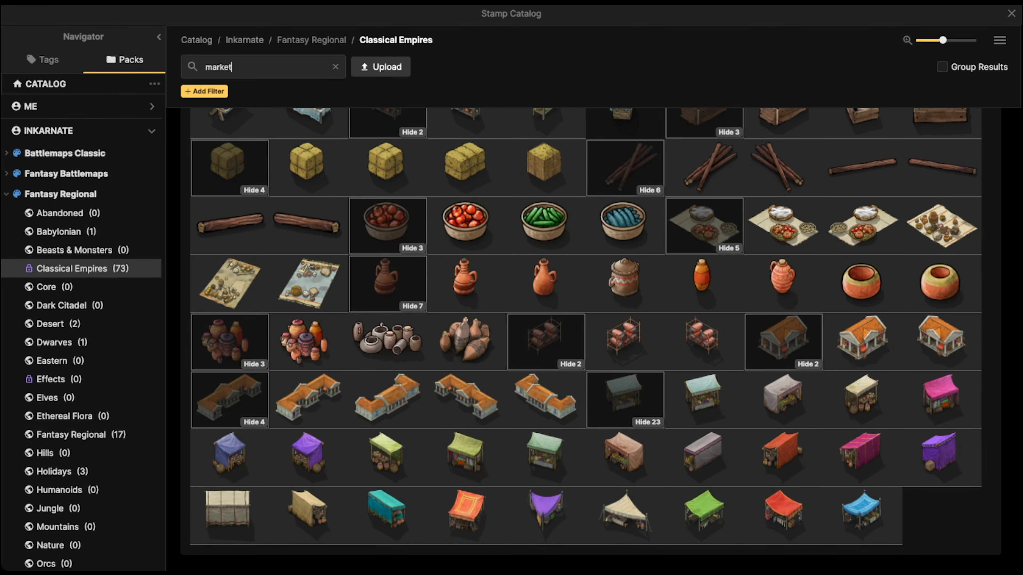
Browse the full Classical Empires stamp pack and choose the grapevine pergola
scroll(587, 338, down, 20)
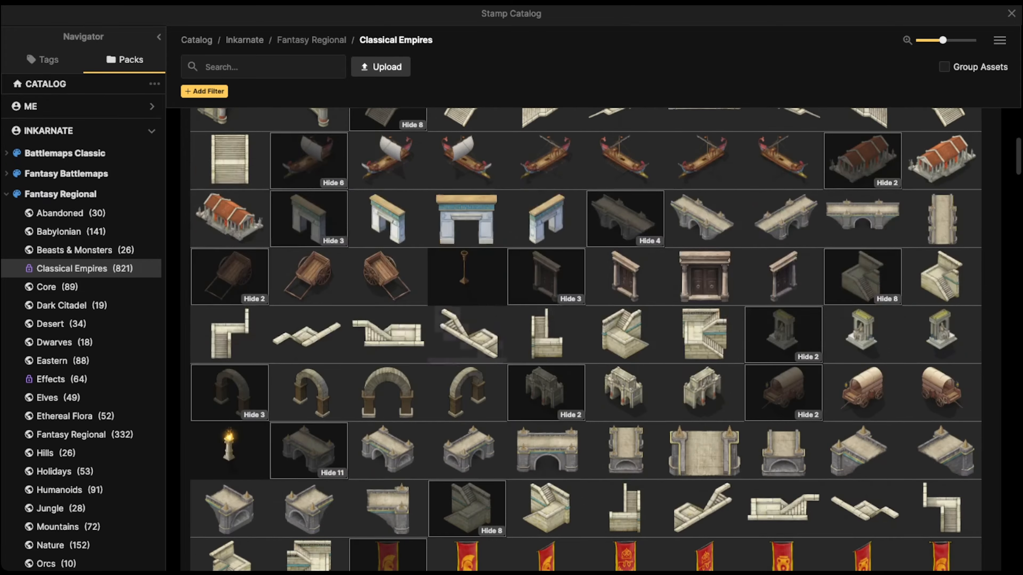
scroll(586, 340, down, 10)
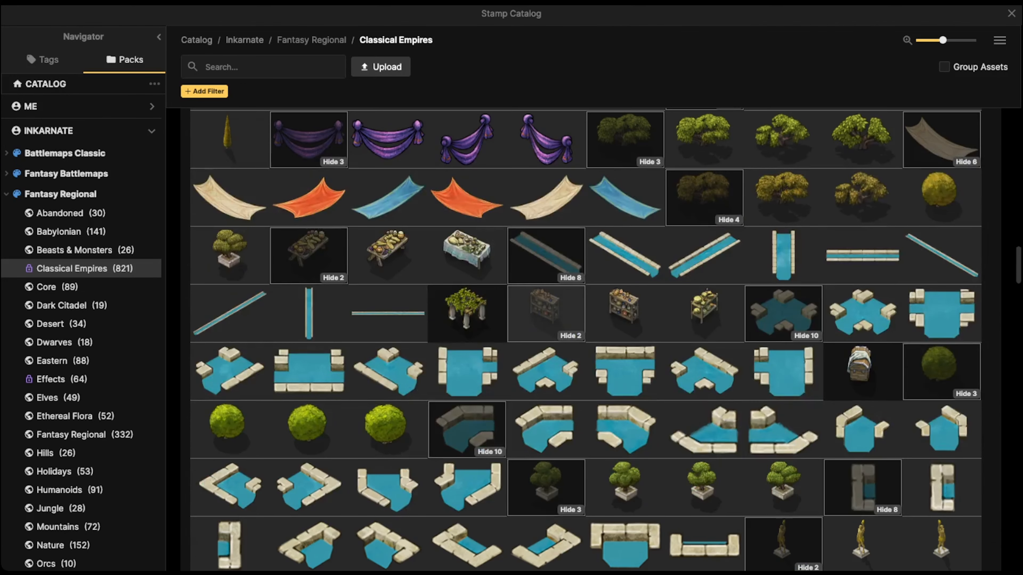
click(467, 313)
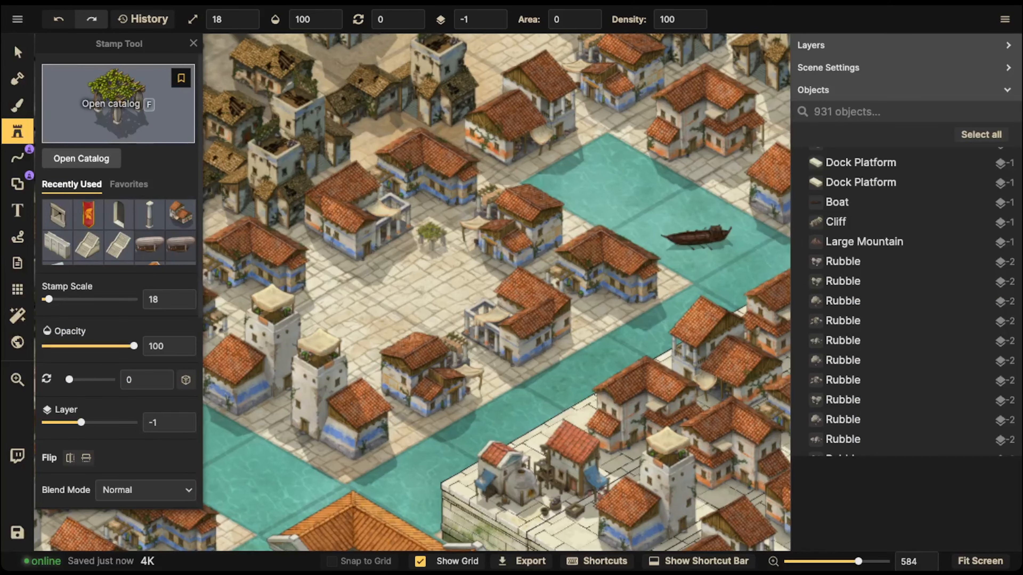
click(107, 101)
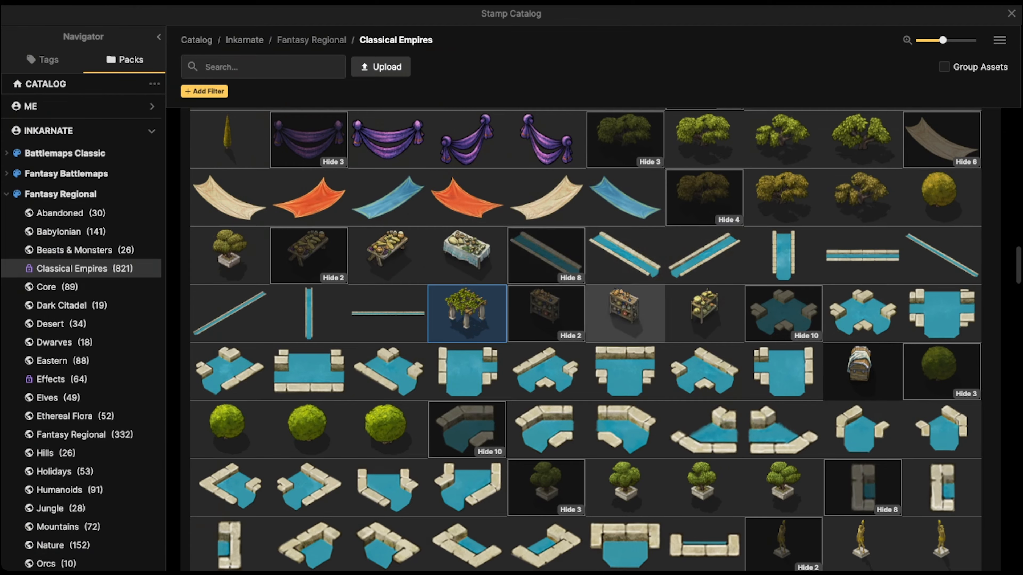
click(469, 310)
Stamp three grapevine pergolas at scale 38 in a diagonal row across the plaza and nudge their alignment
scroll(455, 250, up, 4)
scroll(432, 252, up, 4)
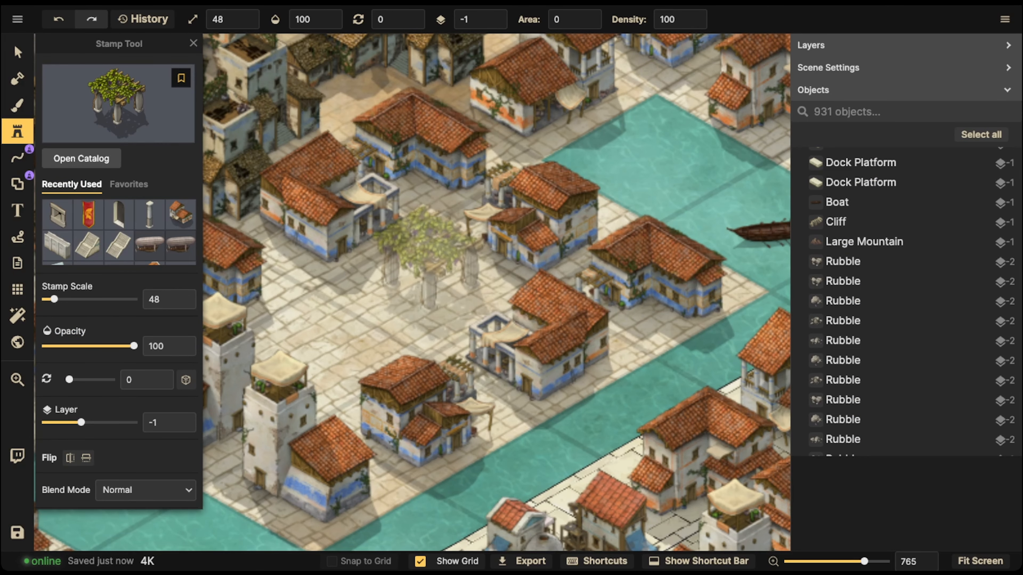
click(427, 278)
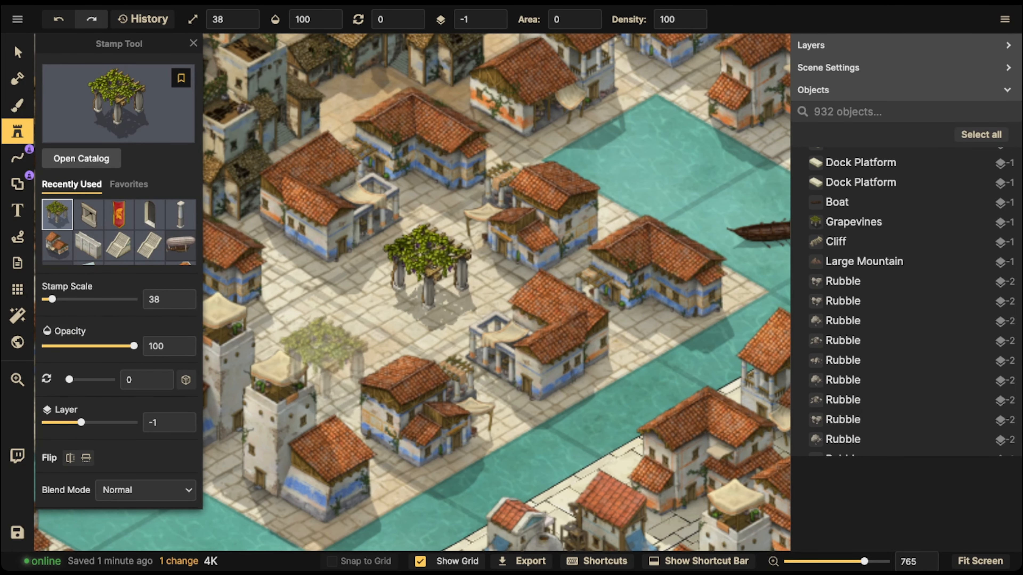
click(327, 327)
scroll(281, 254, down, 2)
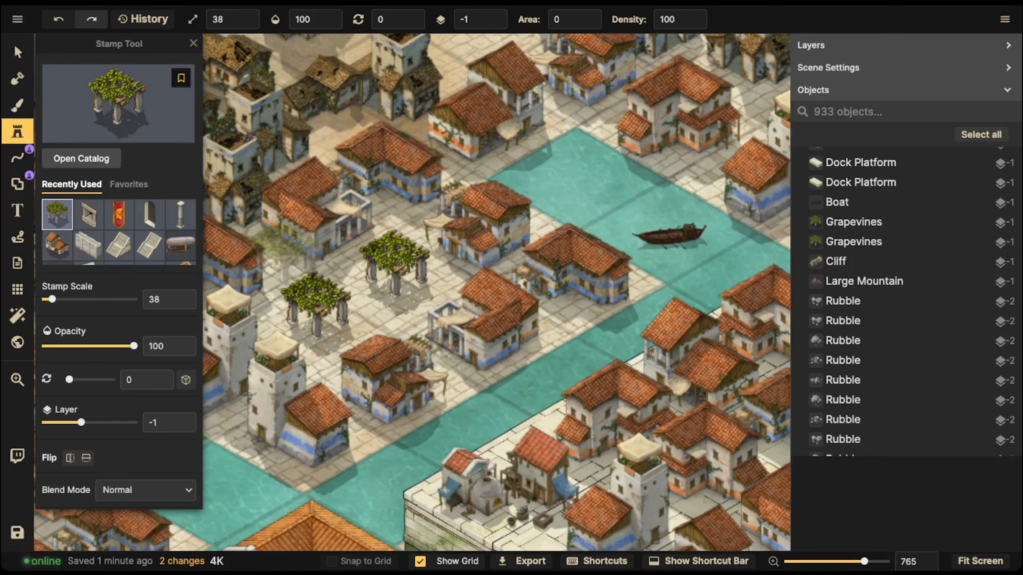
click(350, 298)
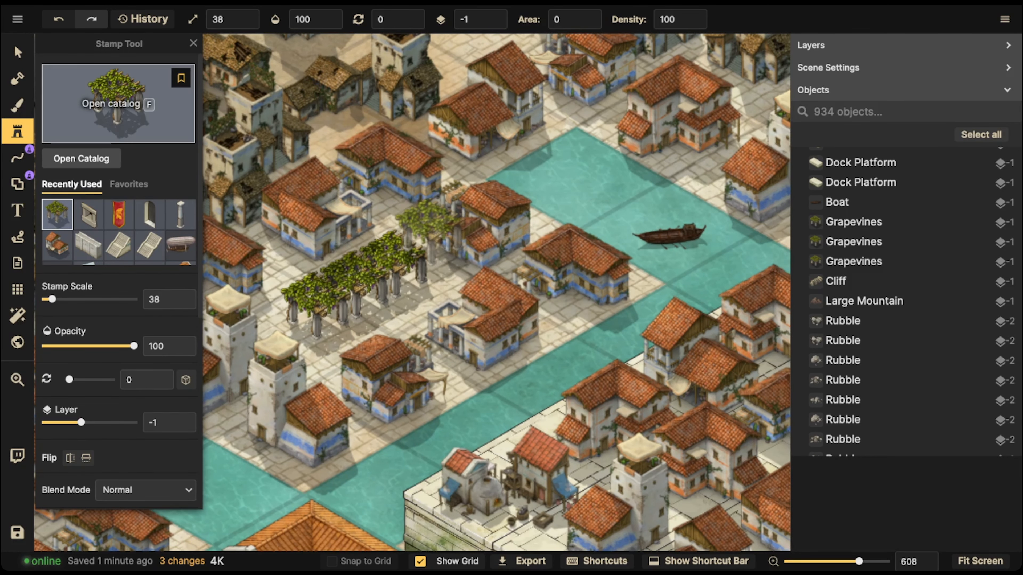
click(17, 51)
drag(321, 296, 324, 296)
key(Escape)
Choose the two market shelf stamps from the Classical Empires pack and place four at scale 38 among the stalls beside the market temple
click(17, 132)
click(80, 158)
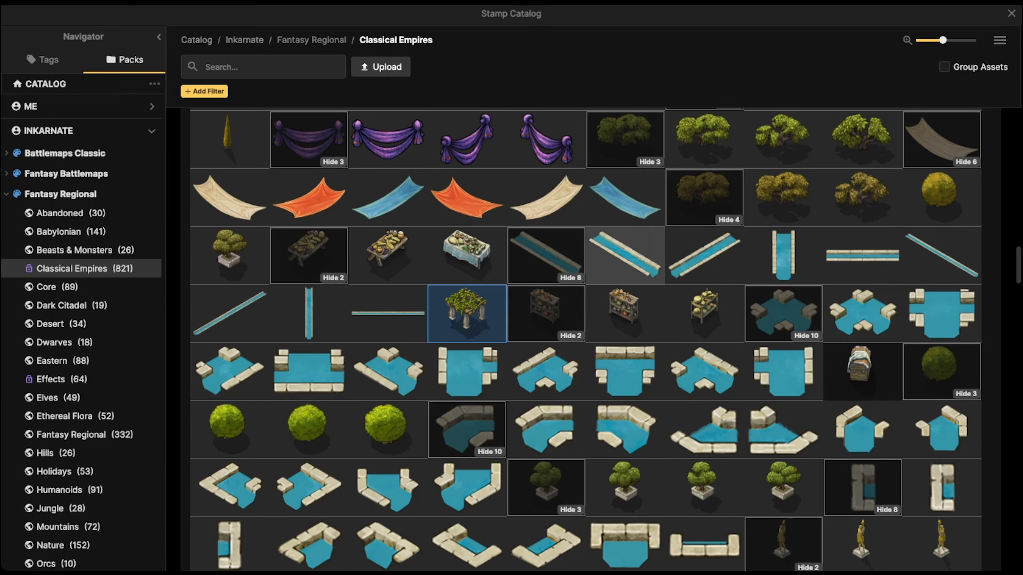
click(546, 310)
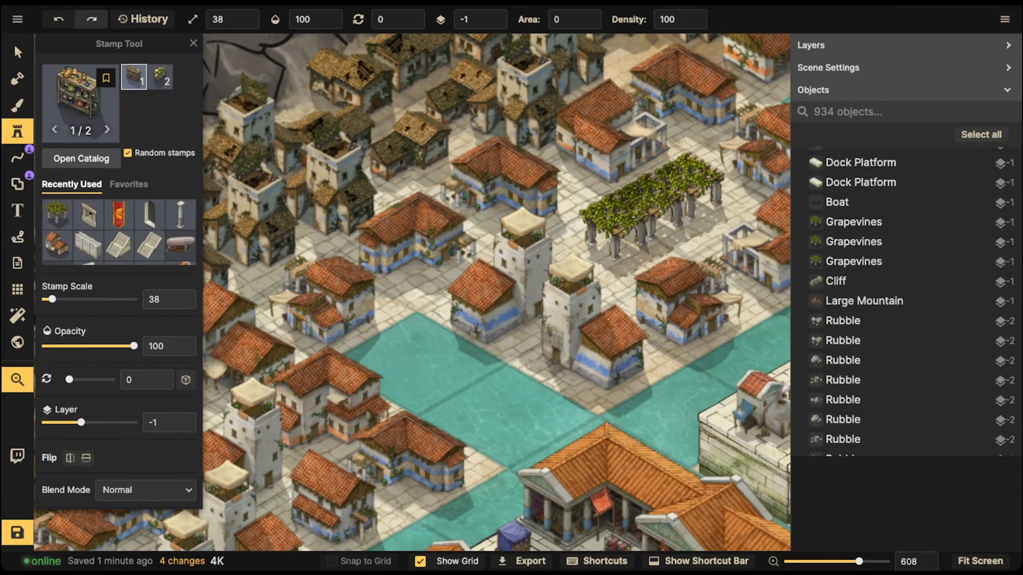
drag(555, 334, 592, 296)
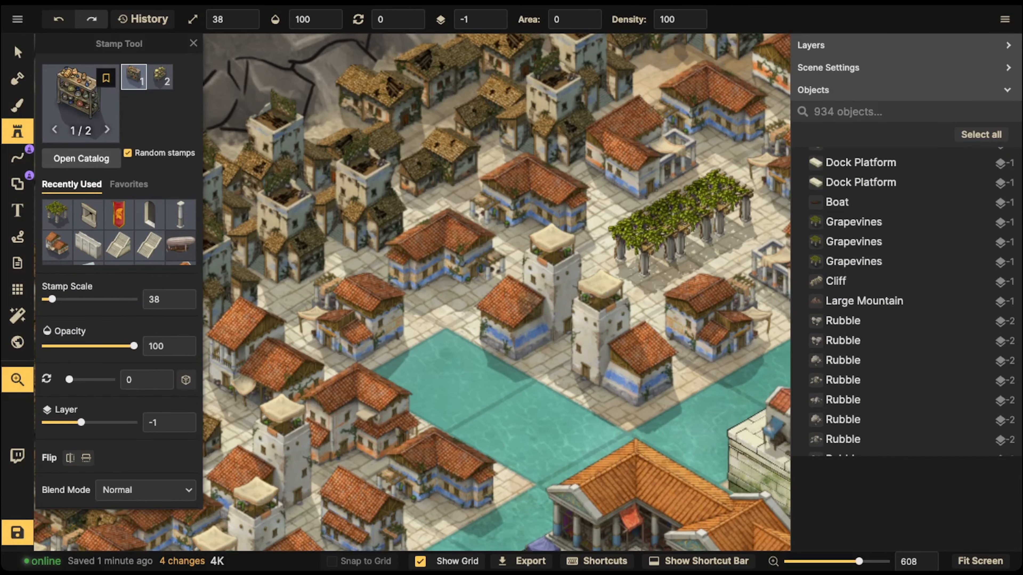
drag(484, 347, 644, 250)
drag(423, 443, 491, 297)
scroll(492, 297, left, 15)
scroll(492, 297, down, 15)
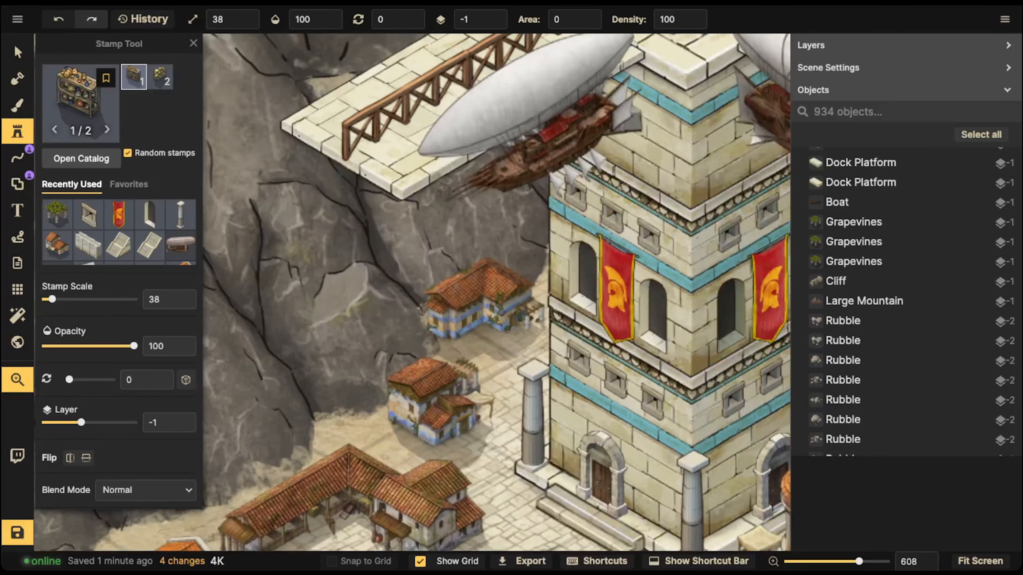
scroll(454, 294, up, 2)
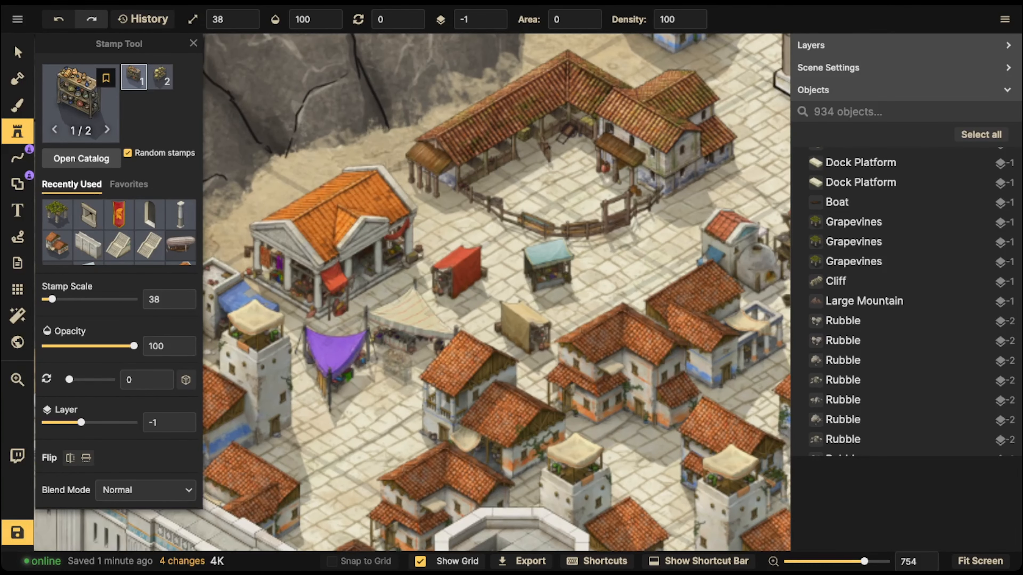
click(397, 368)
click(367, 387)
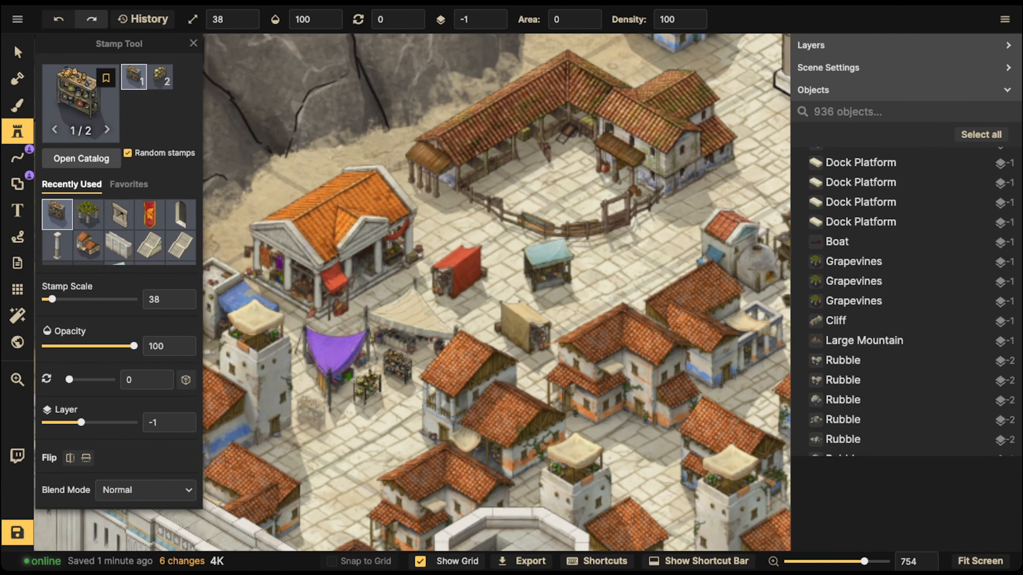
click(314, 415)
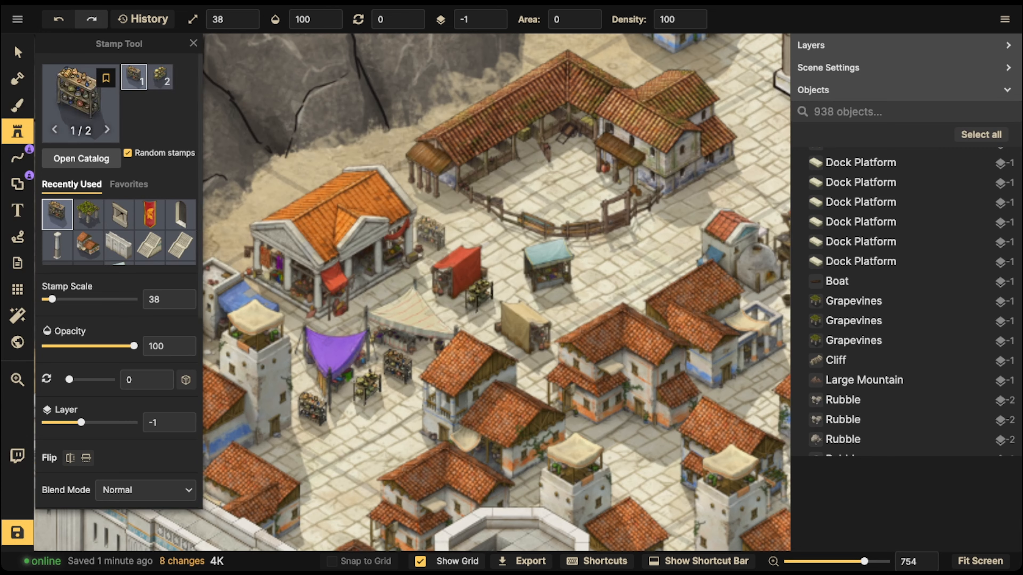
Choose the Small Potted Flower stamps from the Classical Empires pack for decorating the area around the amphitheatre
click(81, 103)
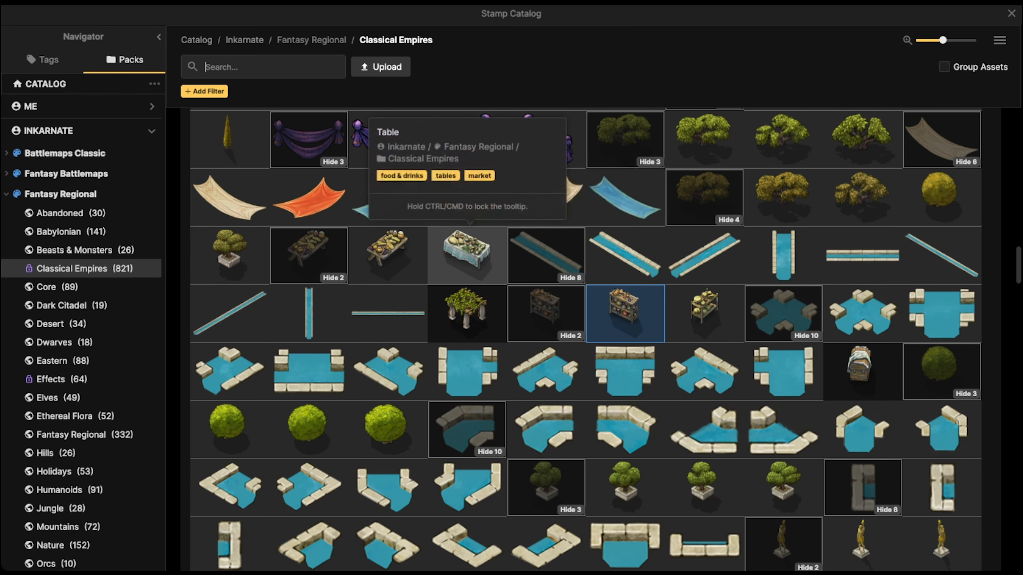
scroll(467, 371, down, 15)
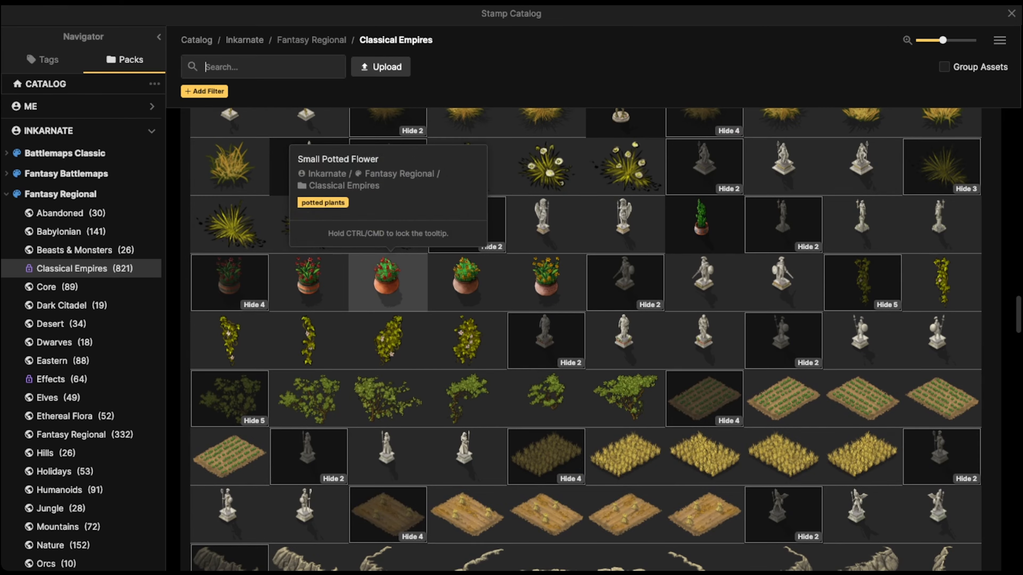
click(386, 282)
scroll(497, 292, right, 20)
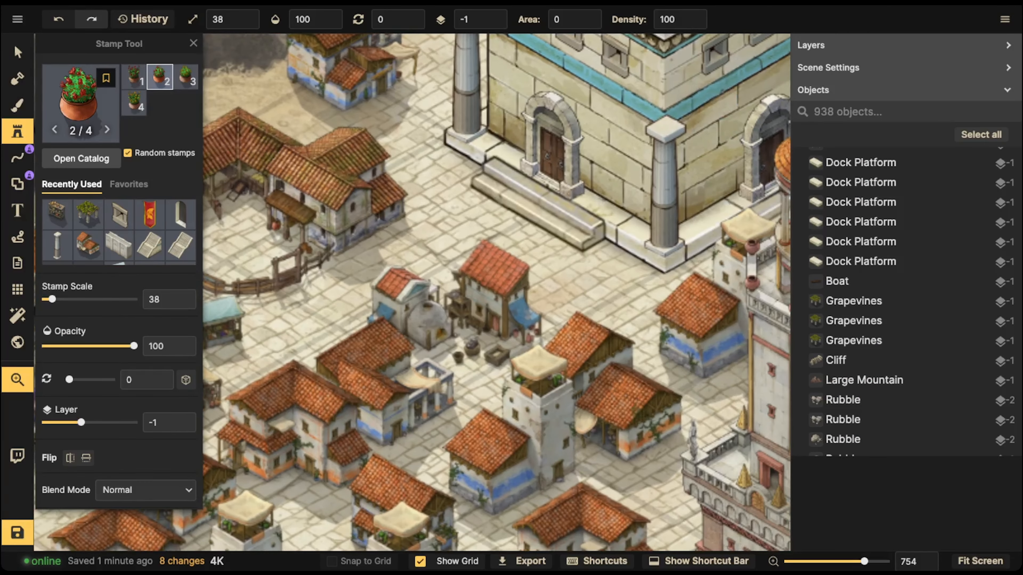
scroll(412, 292, up, 15)
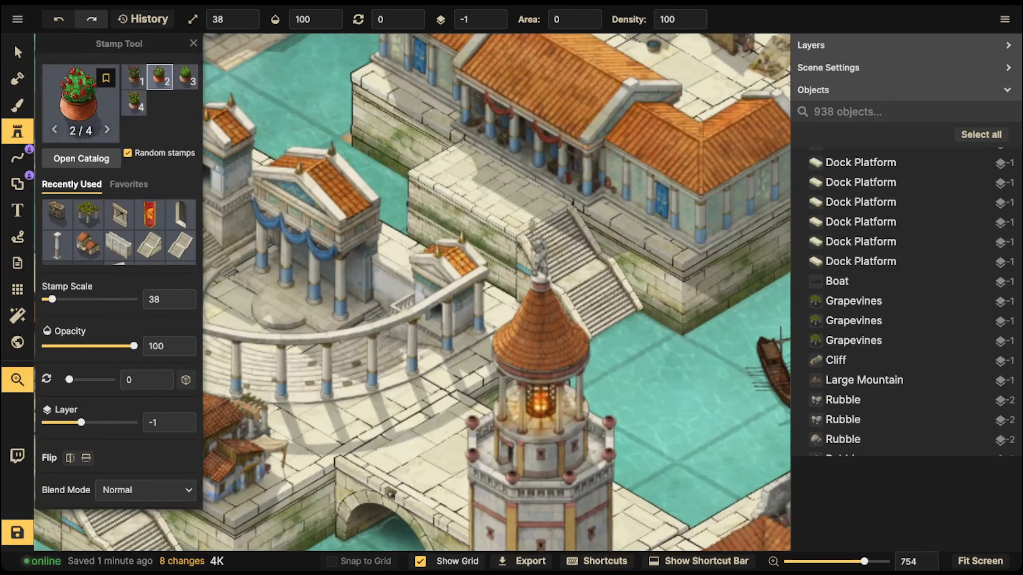
scroll(413, 292, right, 5)
scroll(413, 293, up, 2)
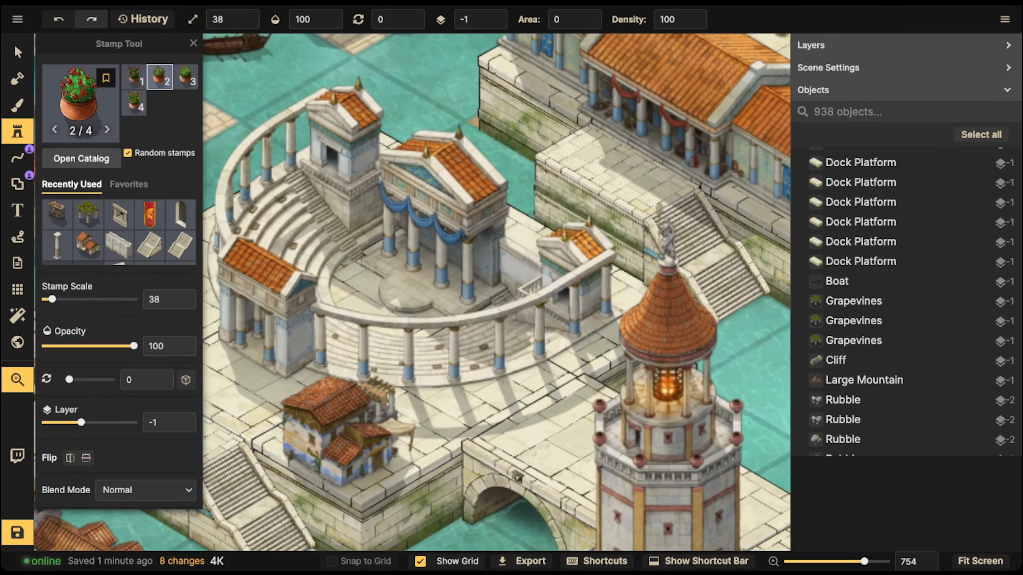
Try to place a scale 38 potted flower beside the amphitheatre's colonnade on layers -1 and 1, and undo the placements
click(589, 336)
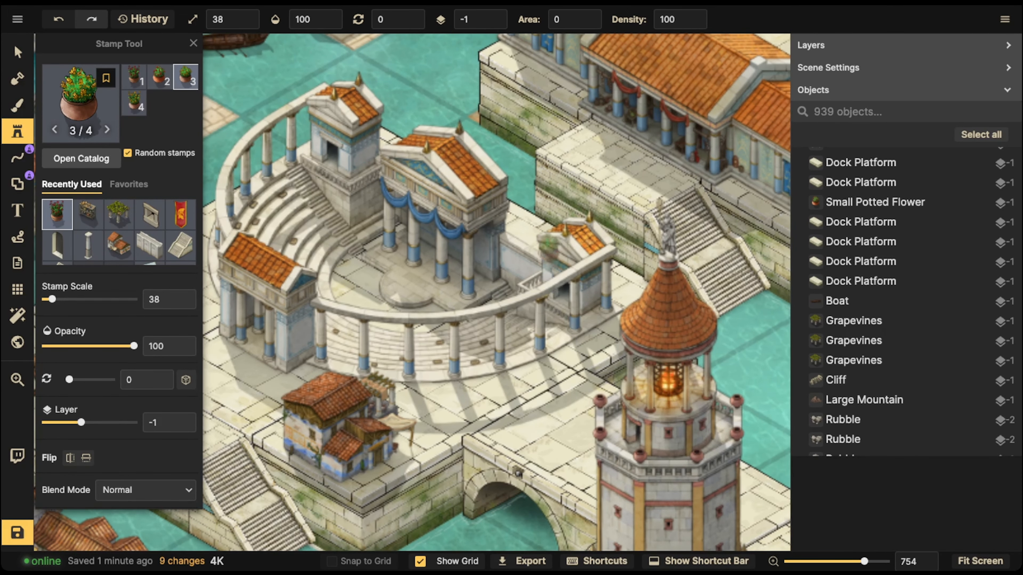
click(495, 15)
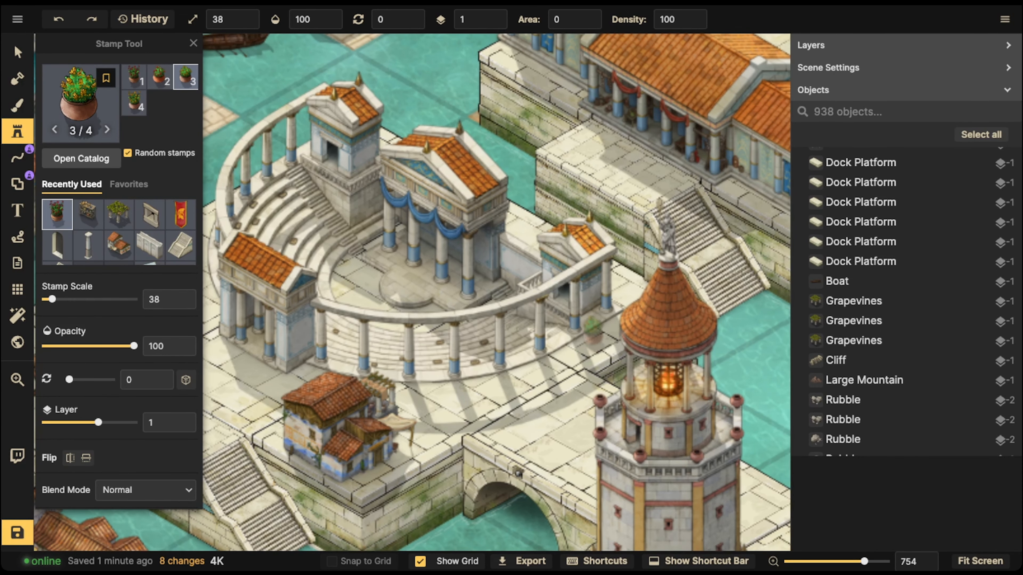
click(600, 322)
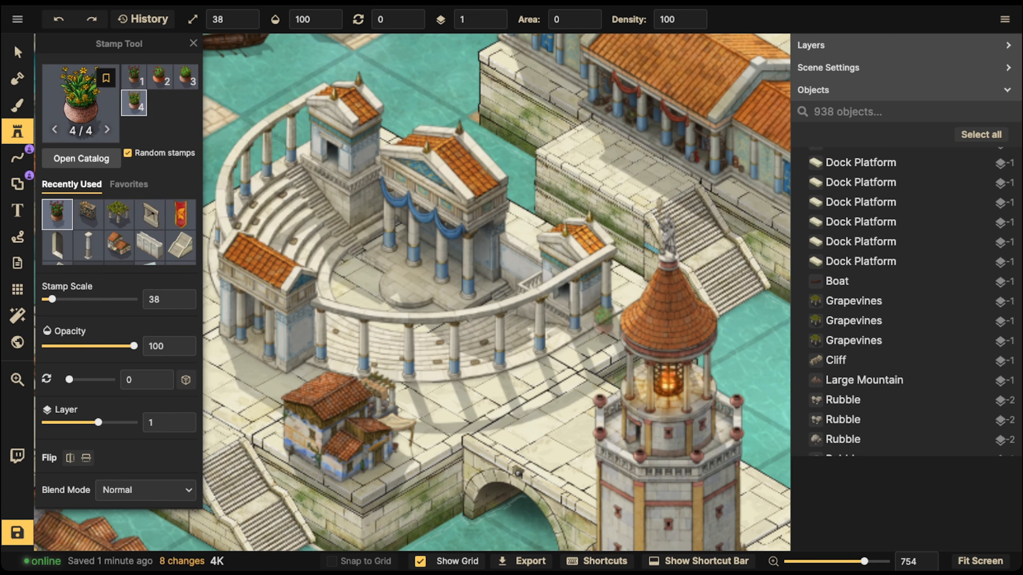
click(604, 321)
key(ctrl+z)
Set the potted flower stamp to scale 30 and layer 2 and place five pots around the outside of the amphitheatre
click(17, 52)
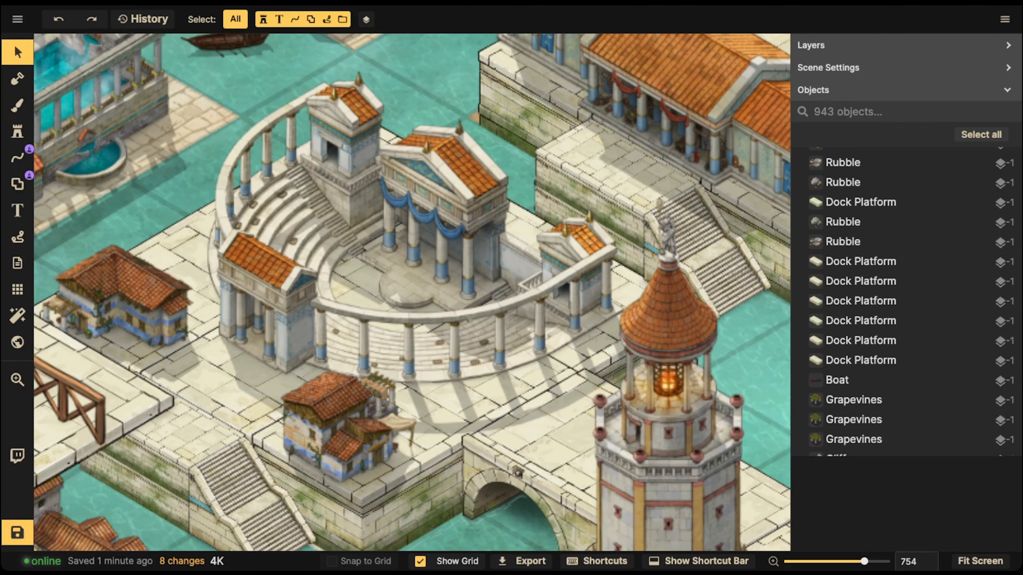
click(439, 238)
click(17, 131)
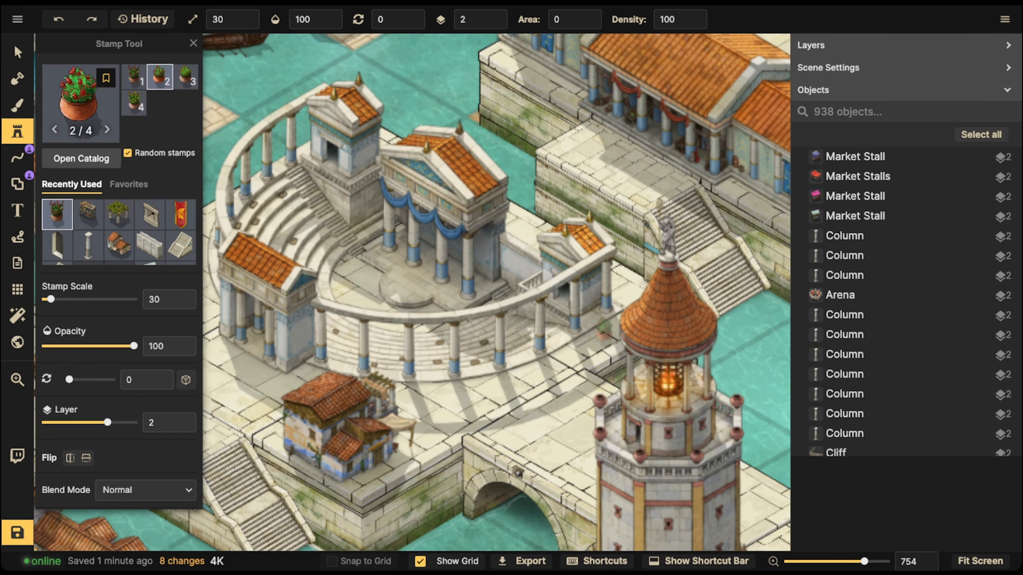
click(603, 324)
click(529, 362)
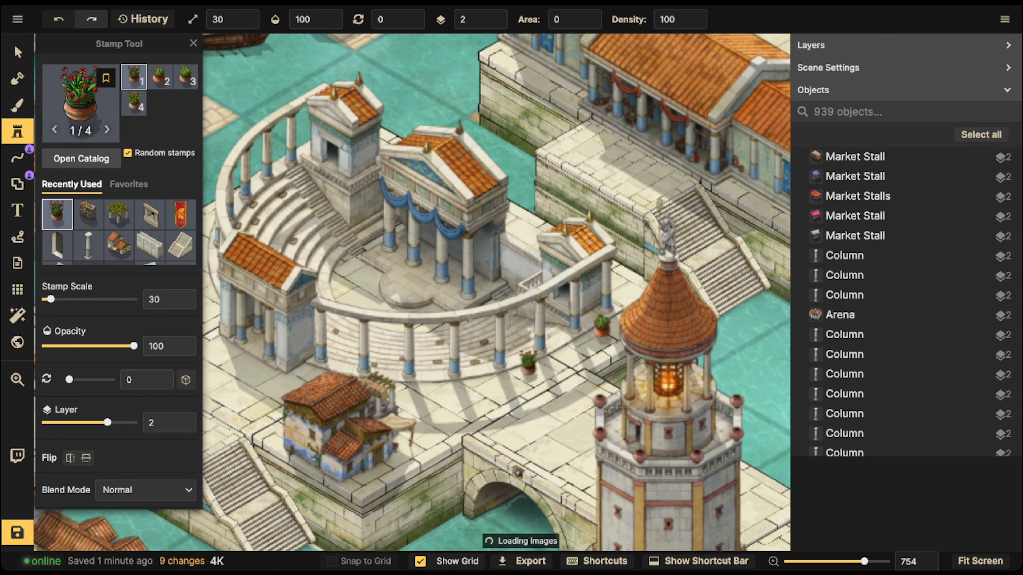
click(436, 381)
key(space)
drag(232, 352, 454, 372)
click(425, 290)
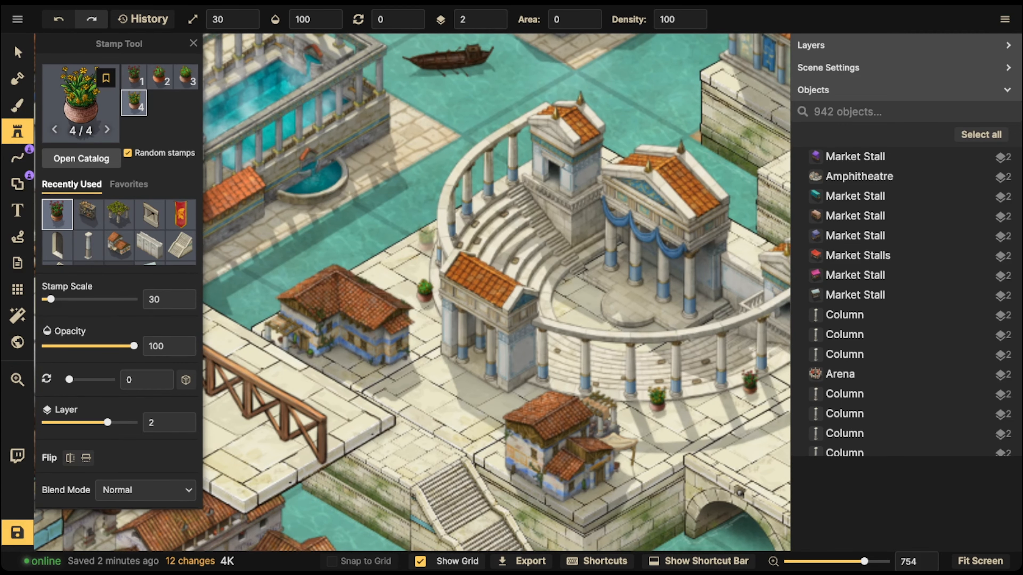
click(427, 239)
Try to place a potted flower on layer 2 against the orange-roofed building above the harbour stairs, and undo it
scroll(503, 183, down, 1)
scroll(524, 197, down, 5)
key(space)
drag(523, 197, 380, 76)
scroll(605, 105, up, 2)
key(space)
drag(616, 86, 461, 174)
scroll(461, 174, up, 6)
click(461, 174)
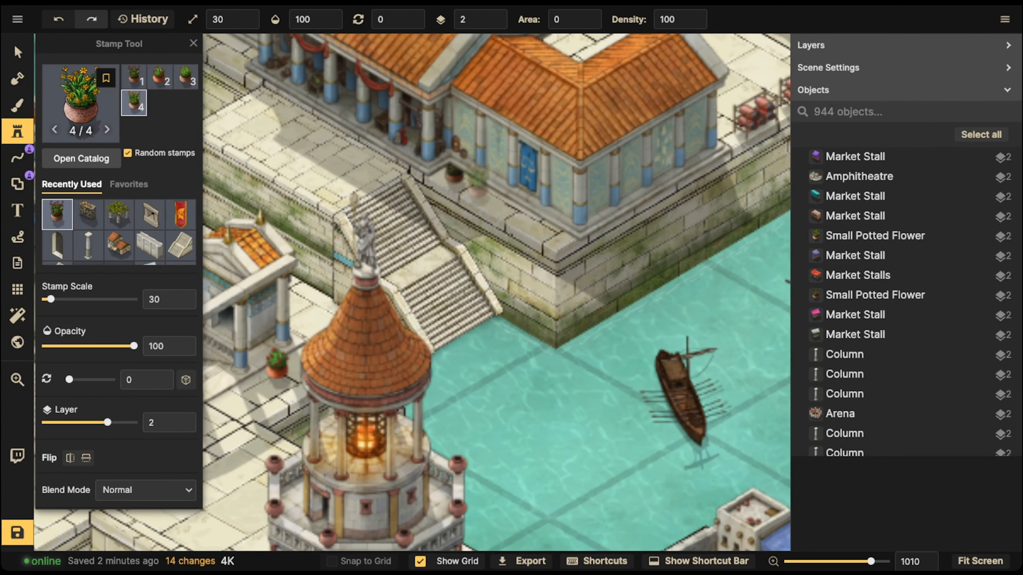
key(ctrl+z)
Set the stamp layer to 5 and place four potted flowers along the building's front wall facing the stairs
click(495, 15)
click(494, 15)
click(494, 15)
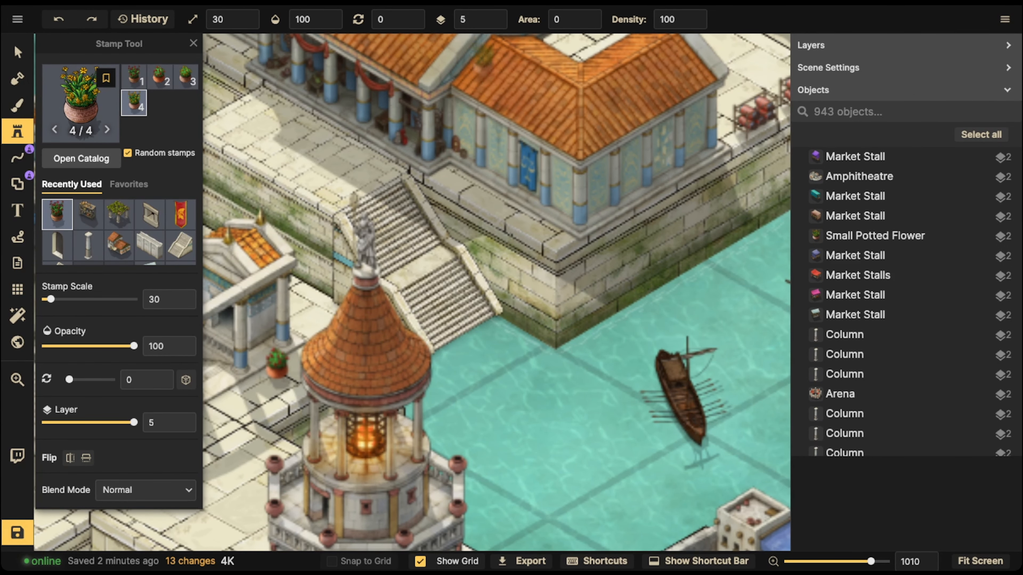
click(453, 169)
click(479, 186)
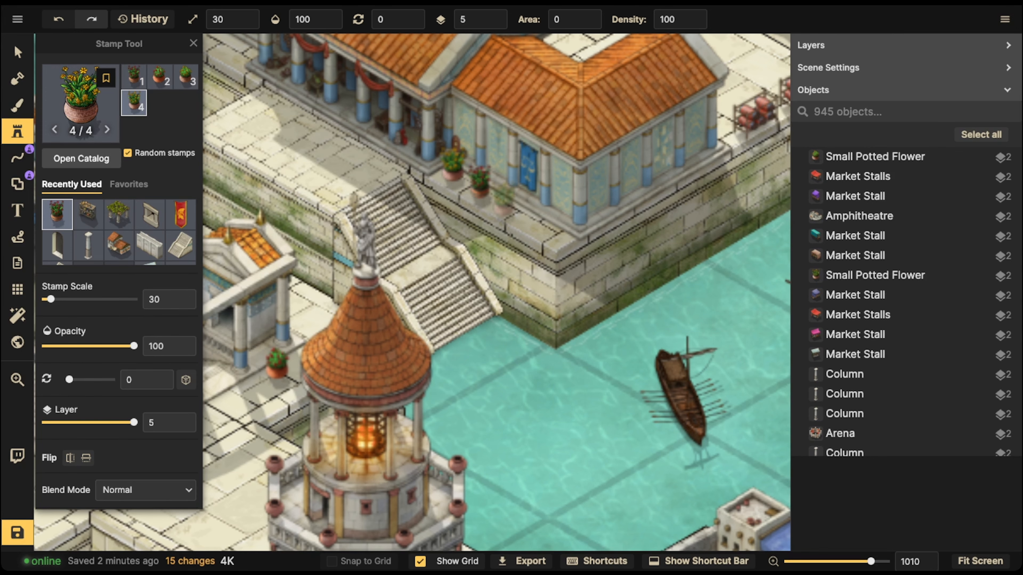
click(504, 204)
click(539, 221)
Choose the Large Obelisk Statue stamp and place one at scale 30 on the rocky plateau in front of the hilltop temple
scroll(369, 150, down, 5)
drag(370, 151, 125, 151)
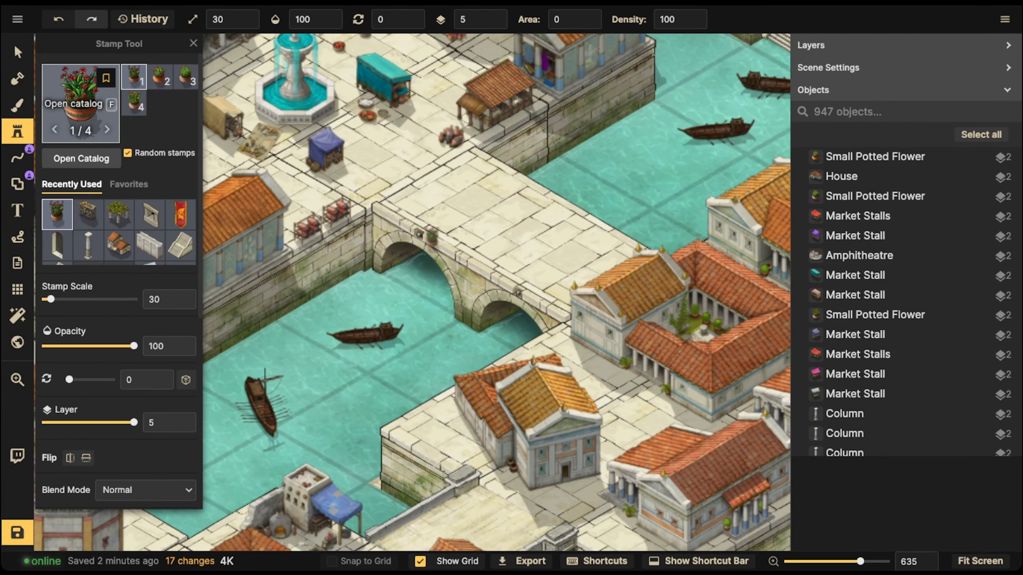
click(81, 101)
click(309, 165)
scroll(443, 115, down, 4)
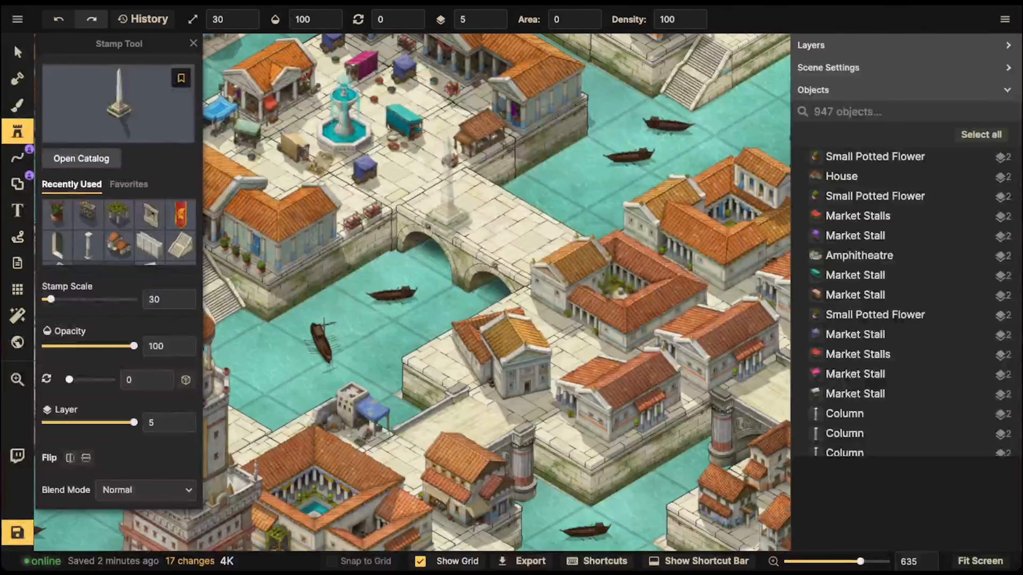
scroll(458, 342, down, 3)
drag(459, 318, 39, 146)
drag(644, 250, 488, 264)
drag(427, 141, 604, 496)
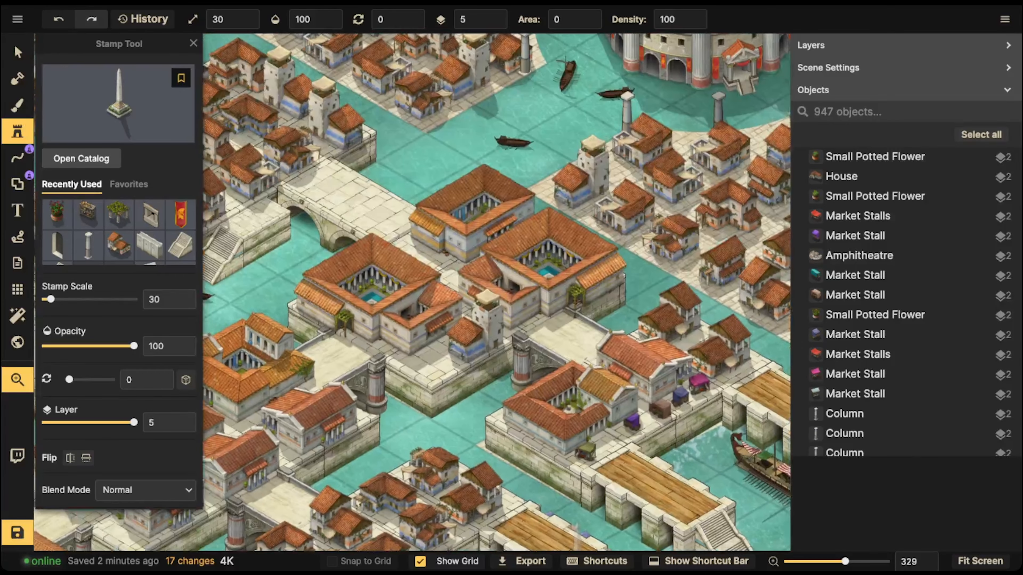
drag(463, 201, 482, 298)
drag(504, 121, 475, 467)
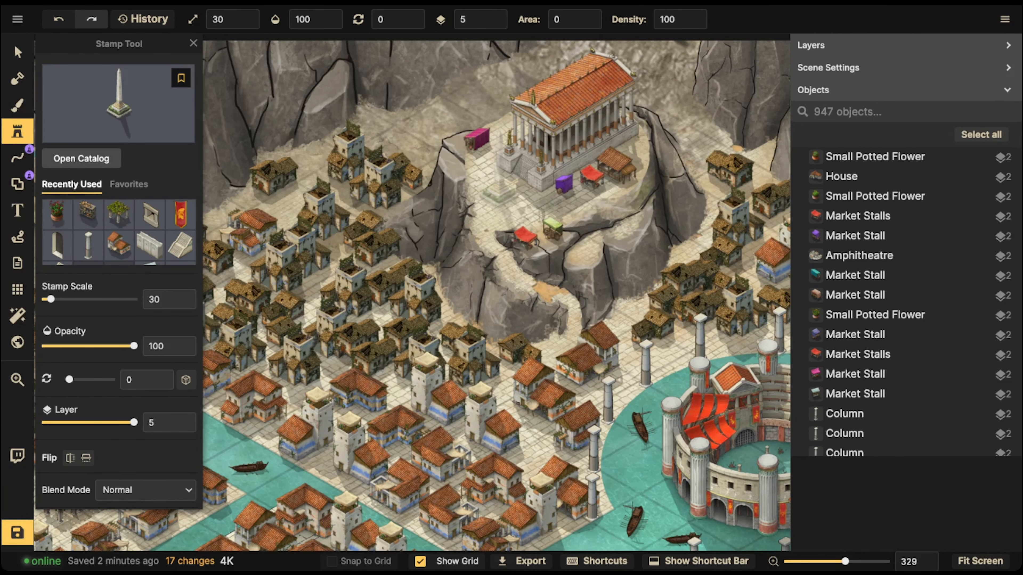
click(500, 184)
Move the obelisk from the plateau down to the closed end of the canal among the houses
click(17, 53)
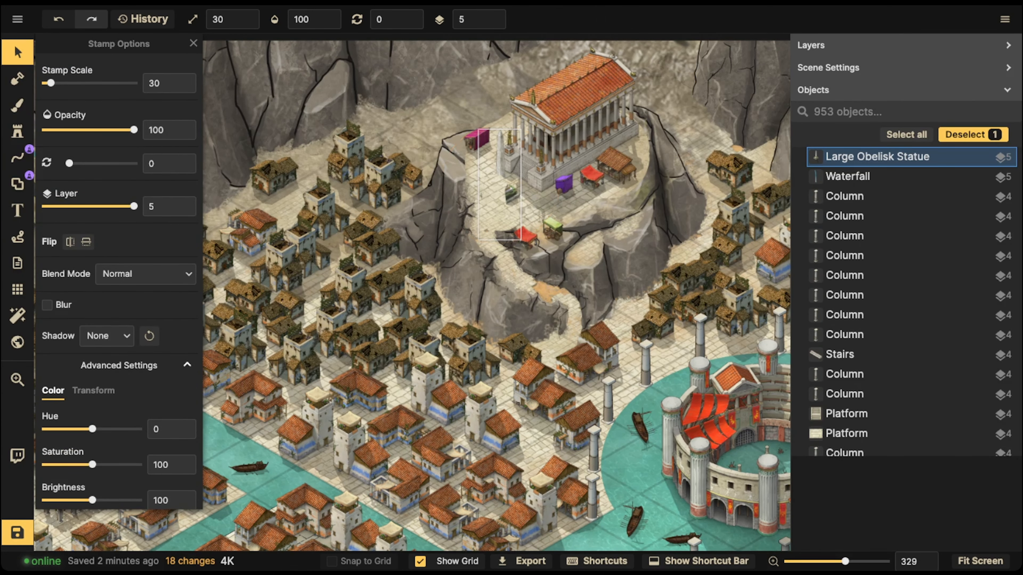
drag(501, 182, 485, 292)
key(space)
drag(484, 292, 398, 265)
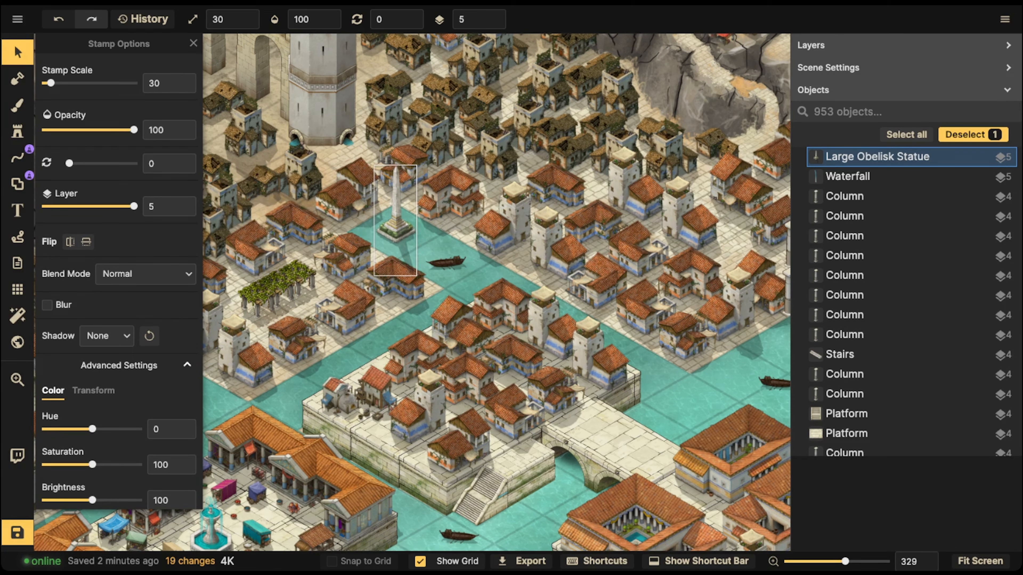
Paste two copies of the obelisk, one at the next canal's closed end and one beside the pool near the amphitheatre
drag(348, 197, 591, 103)
key(ctrl+v)
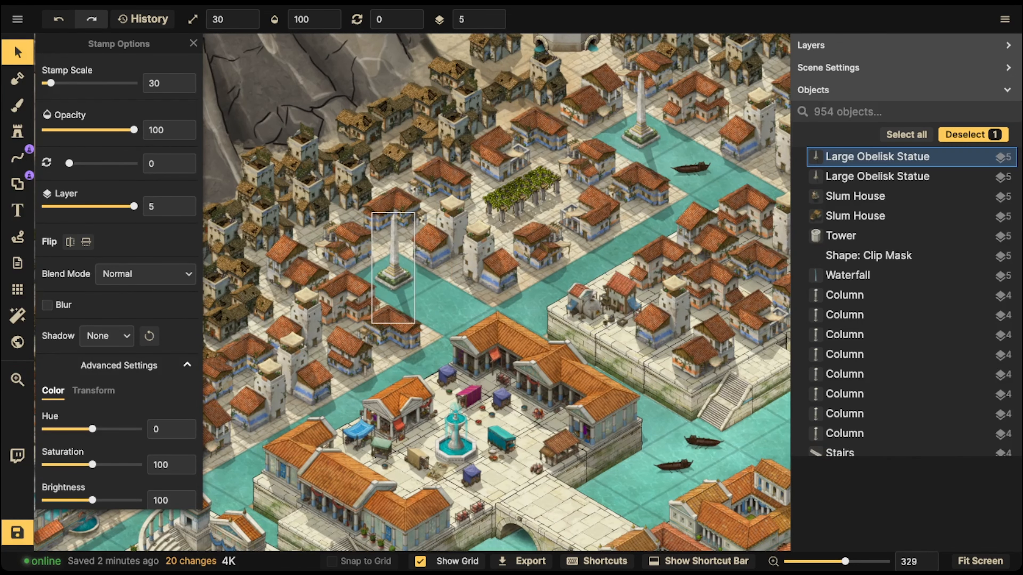
scroll(496, 292, down, 3)
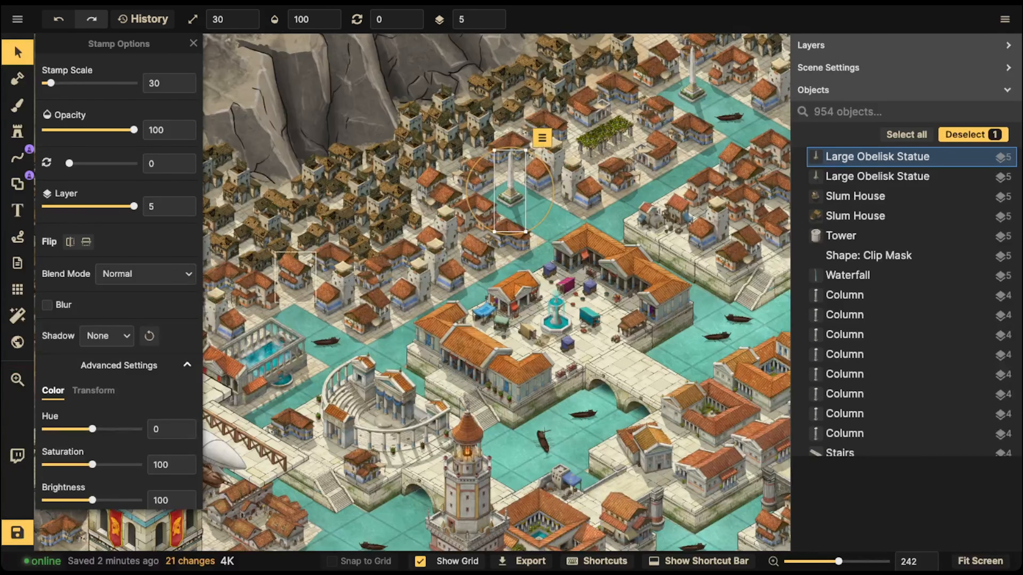
key(ctrl+v)
scroll(298, 286, down, 3)
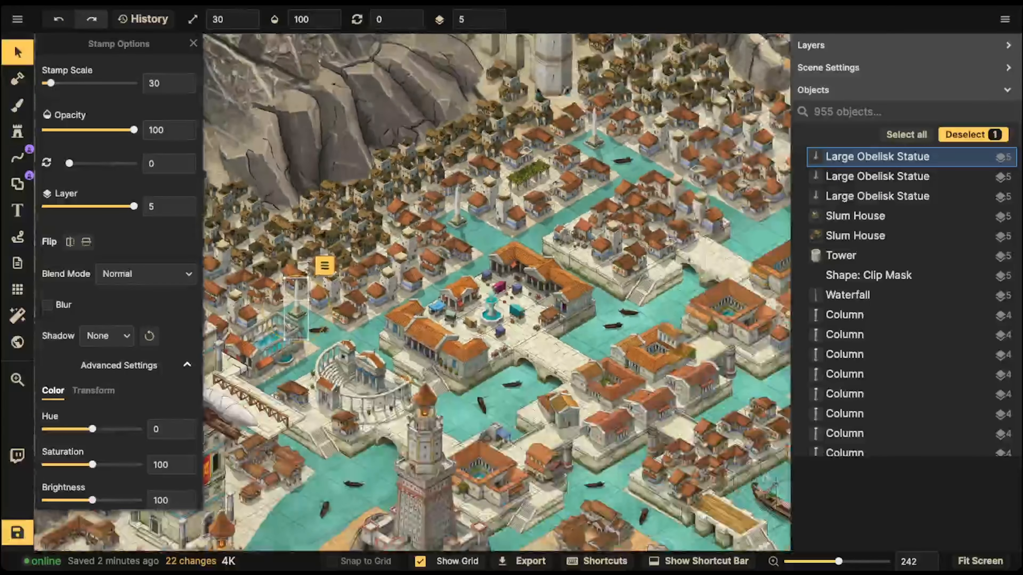
drag(404, 327, 414, 259)
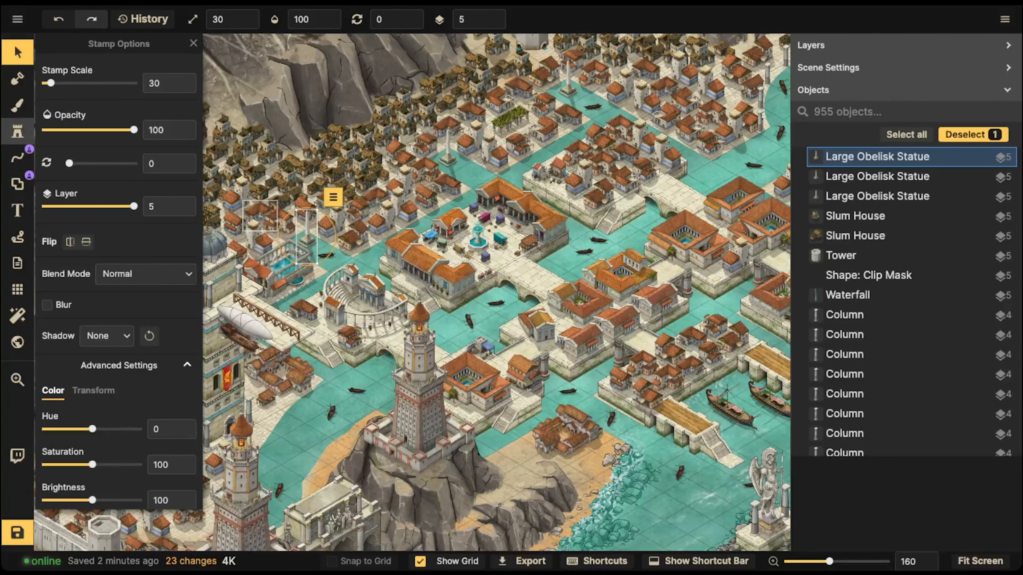
Choose the five-variant green foliage stamps from the Classical Empires pack and set their scale to 40 for the lighthouse cliff area
click(17, 131)
click(119, 104)
scroll(466, 282, down, 1)
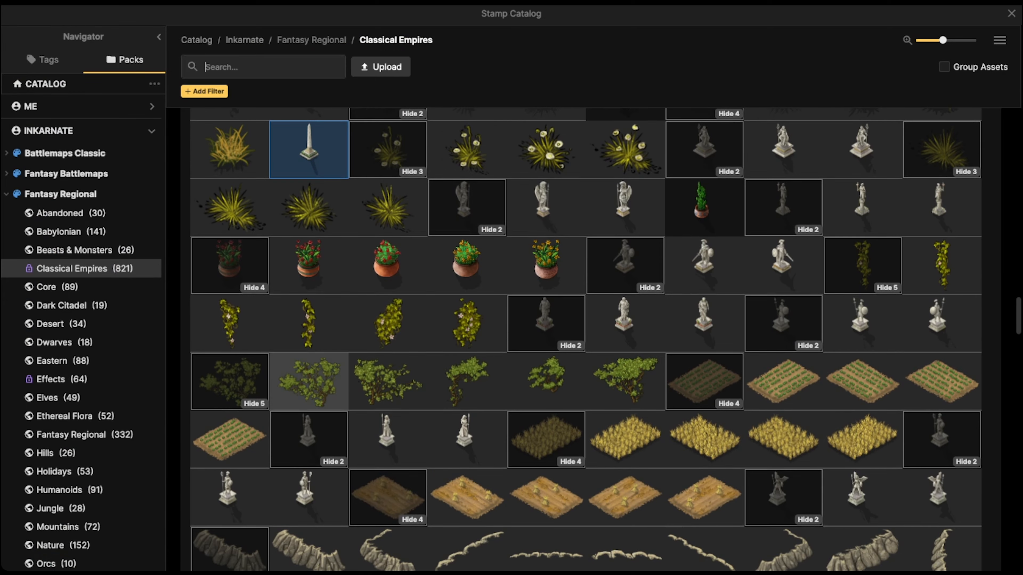
click(308, 380)
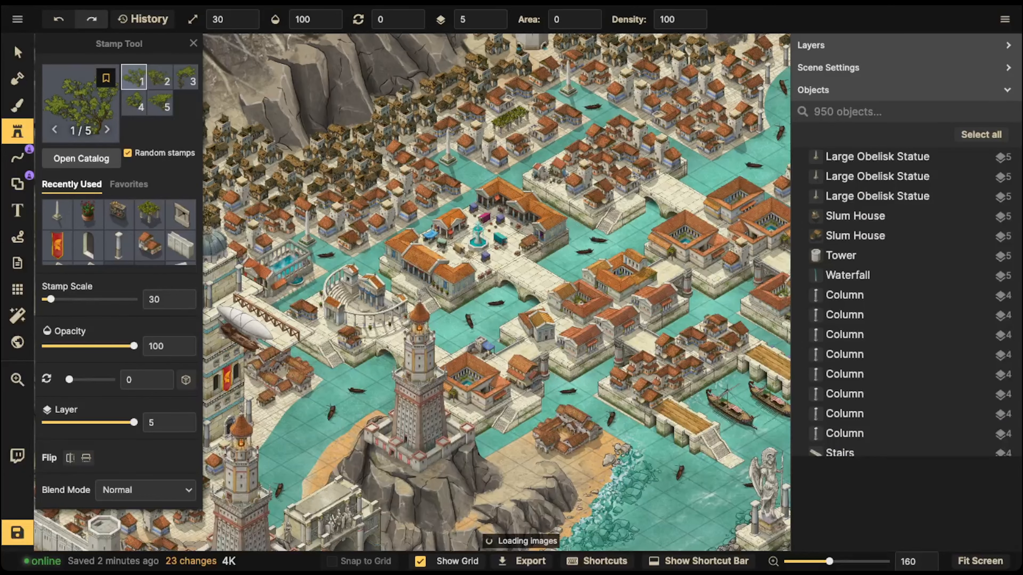
scroll(435, 245, up, 2)
drag(435, 244, 674, 137)
drag(406, 542, 386, 303)
scroll(386, 303, up, 3)
scroll(407, 322, up, 5)
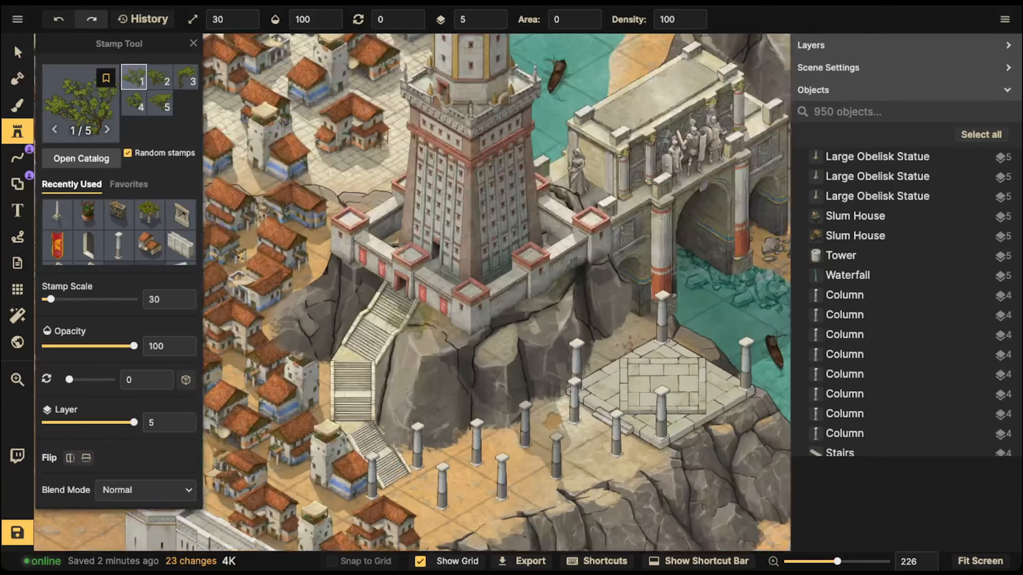
key(bracketright)
drag(592, 329, 338, 325)
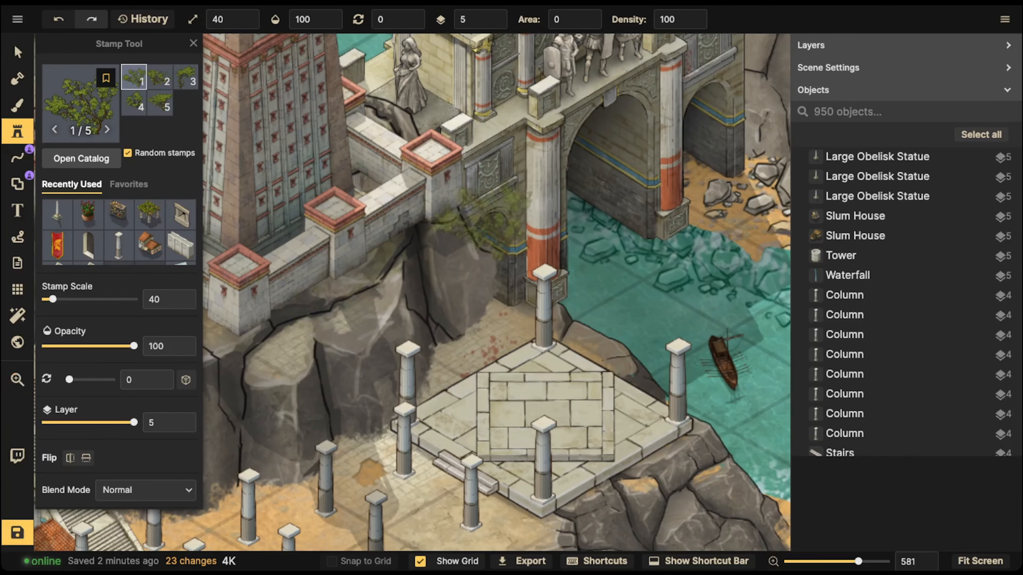
drag(425, 231, 596, 214)
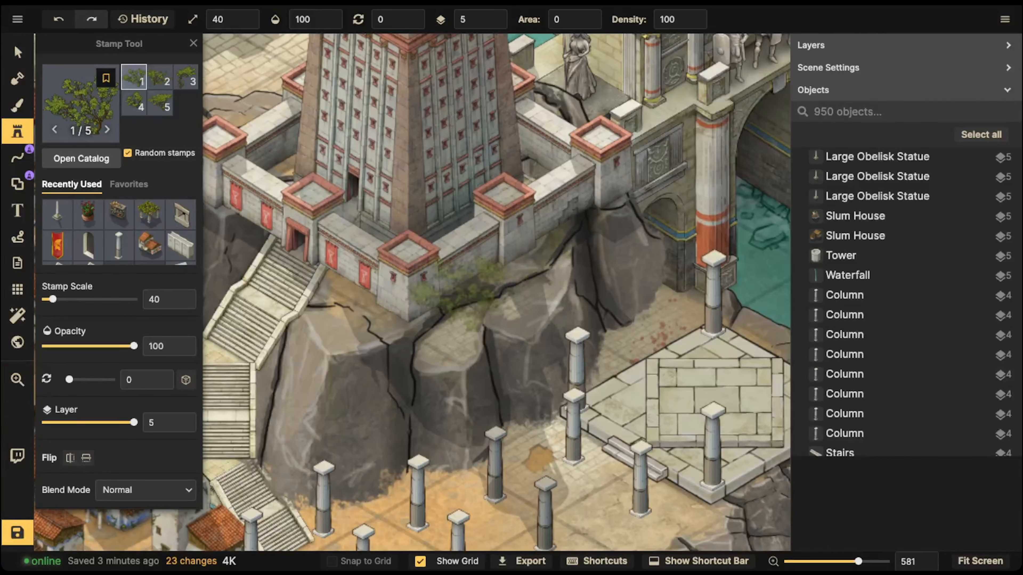
click(596, 214)
key(ctrl+z)
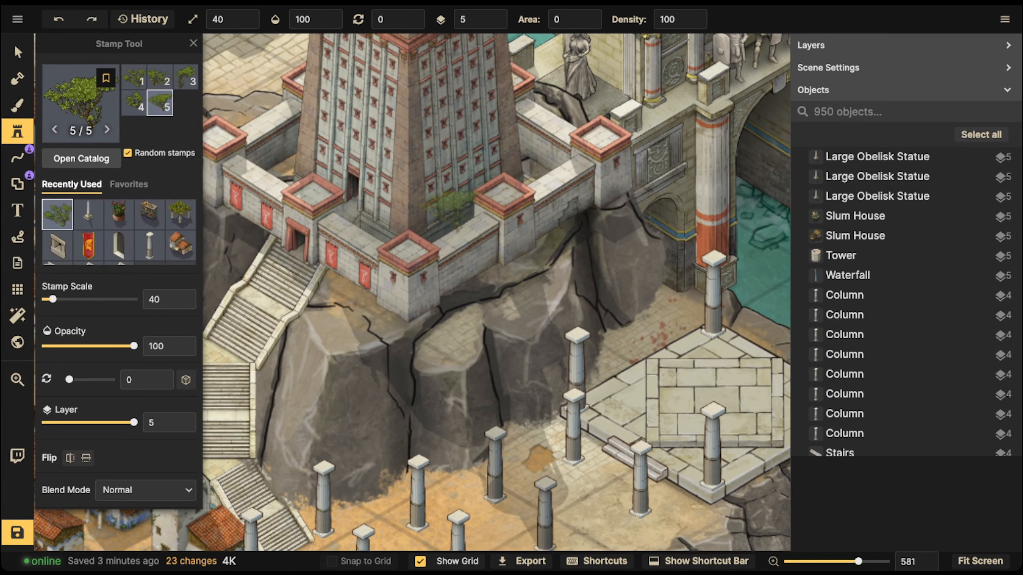
click(624, 211)
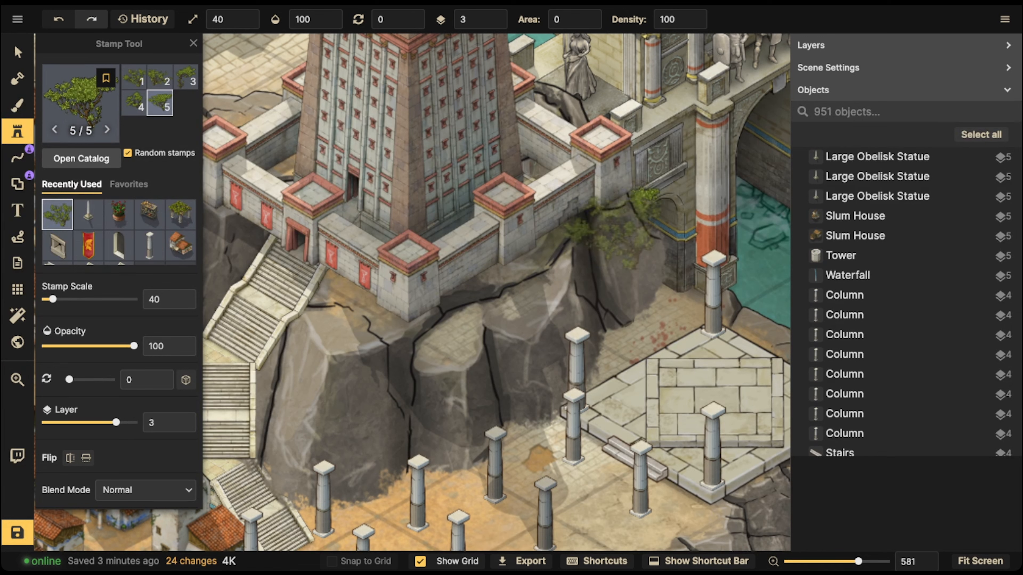
key(ctrl+z)
click(495, 15)
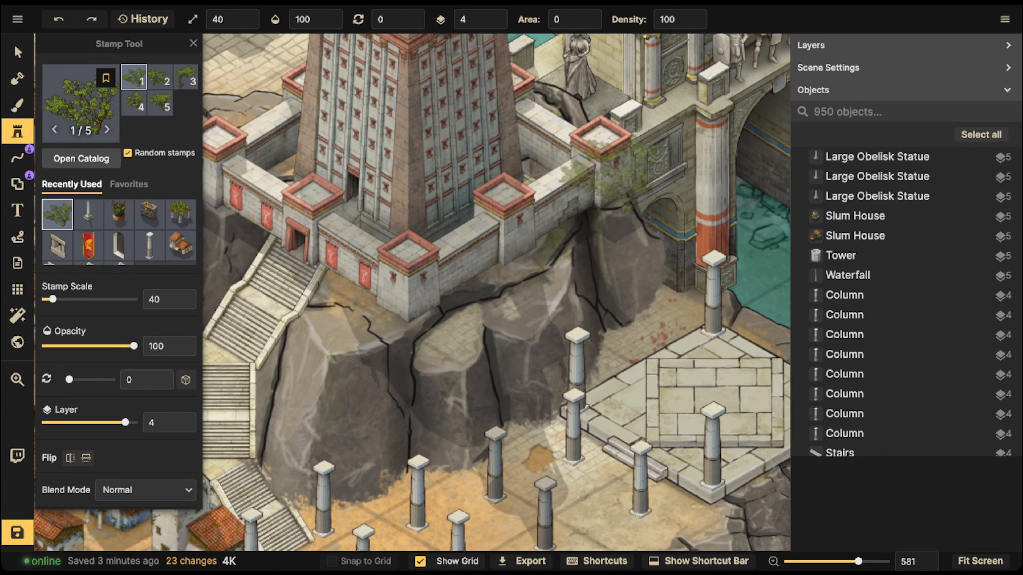
click(612, 221)
key(ctrl+z)
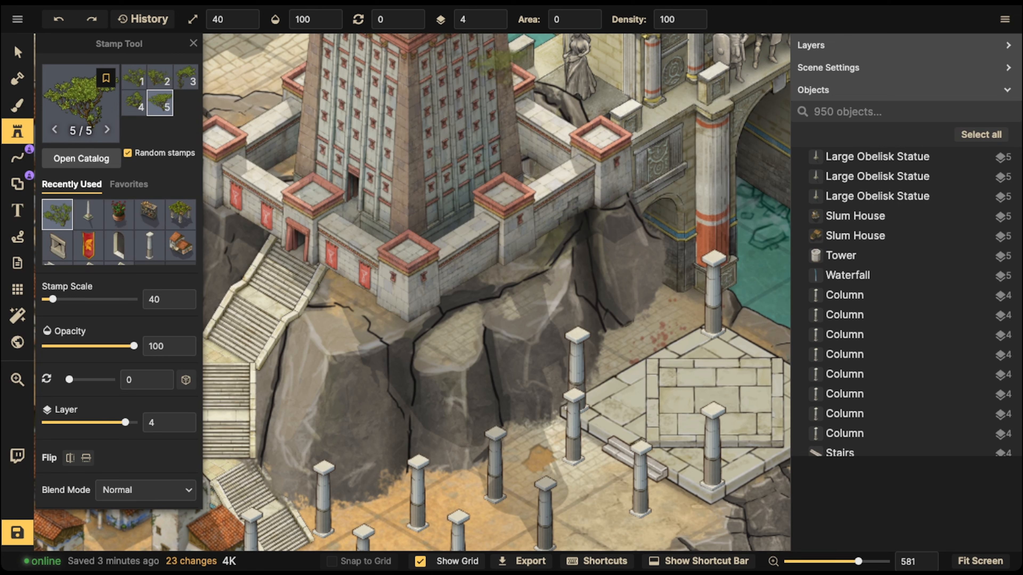
Place Wall Climber stamps at scale 40 on layer 5 along the cliff edge between the lighthouse wall and the arched gate
click(614, 215)
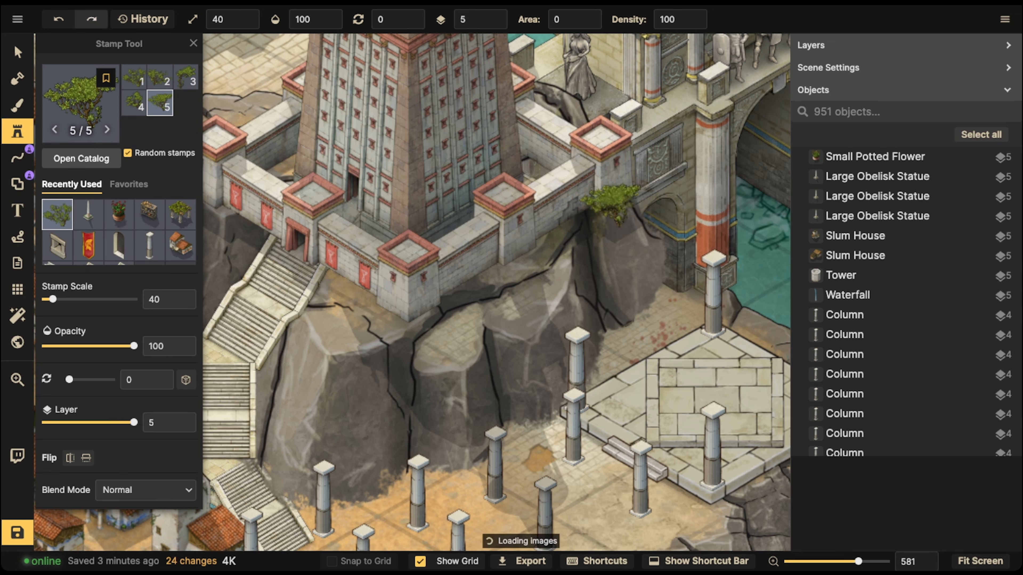
click(585, 222)
click(564, 234)
click(536, 267)
click(527, 280)
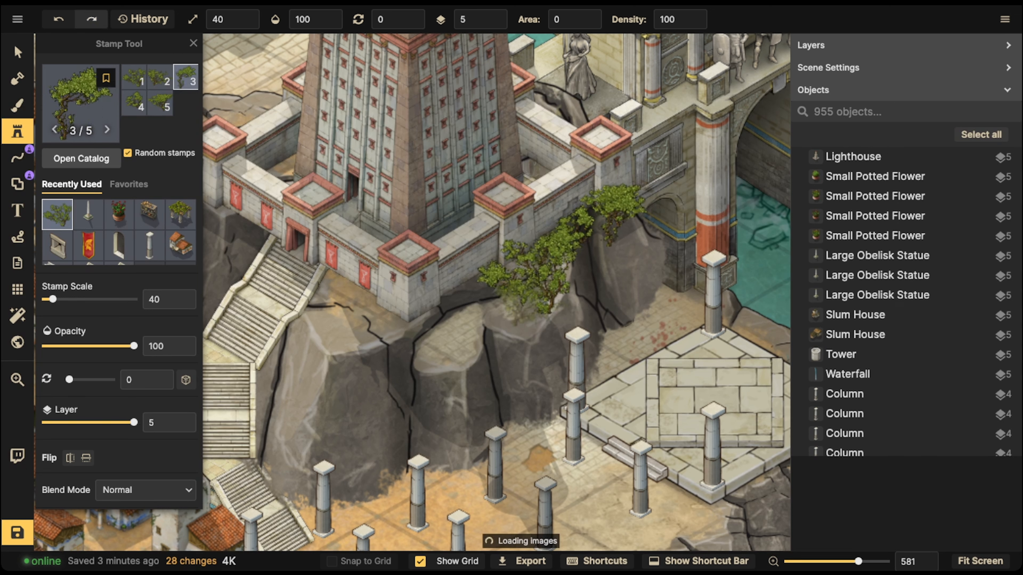
click(526, 303)
click(633, 228)
click(653, 166)
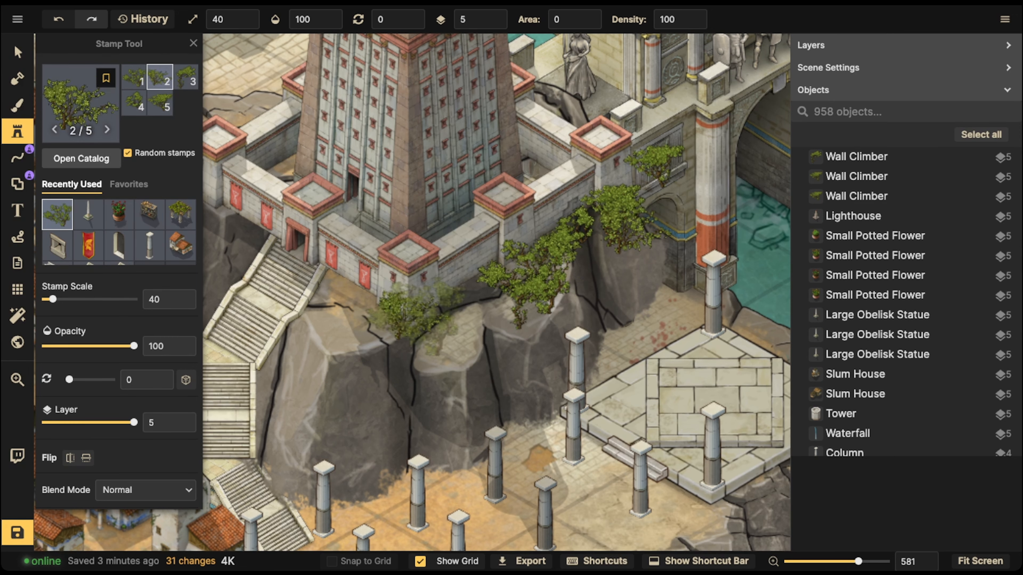
Place Wall Climber stamps below the lighthouse wall's front corner tower and on the cliff beside the top of the stairs
click(408, 307)
scroll(399, 227, left, 5)
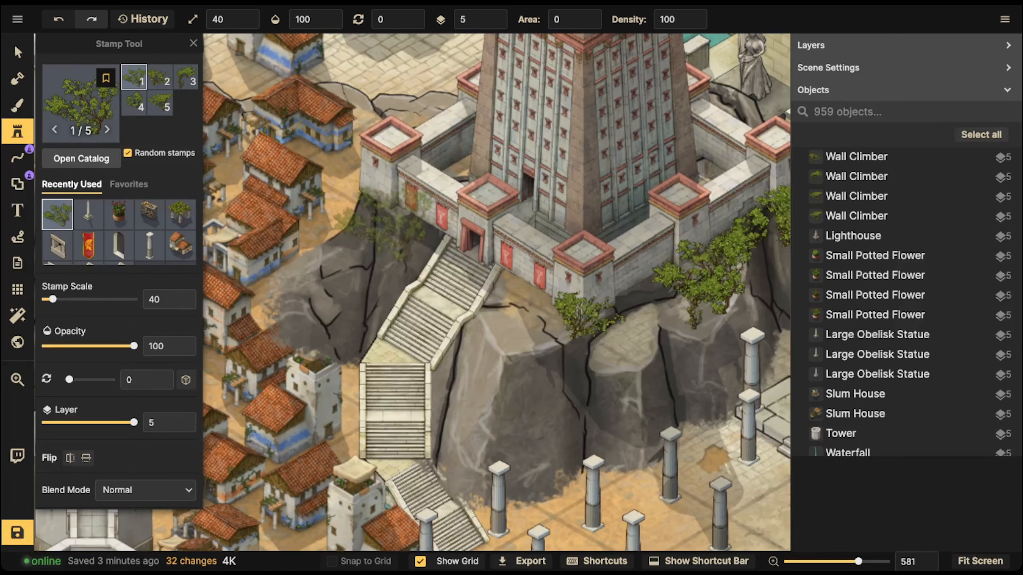
click(394, 228)
Place Wall Climber stamps around the second lighthouse's walls, covering the cliff edges on both sides and the front corner
scroll(393, 201, down, 5)
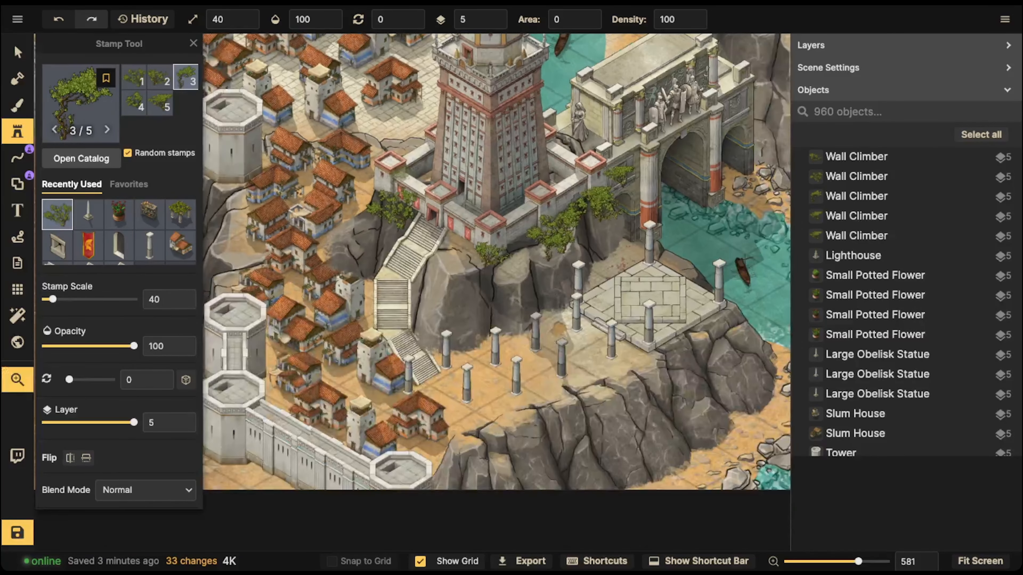
drag(604, 193, 211, 430)
scroll(483, 250, up, 2)
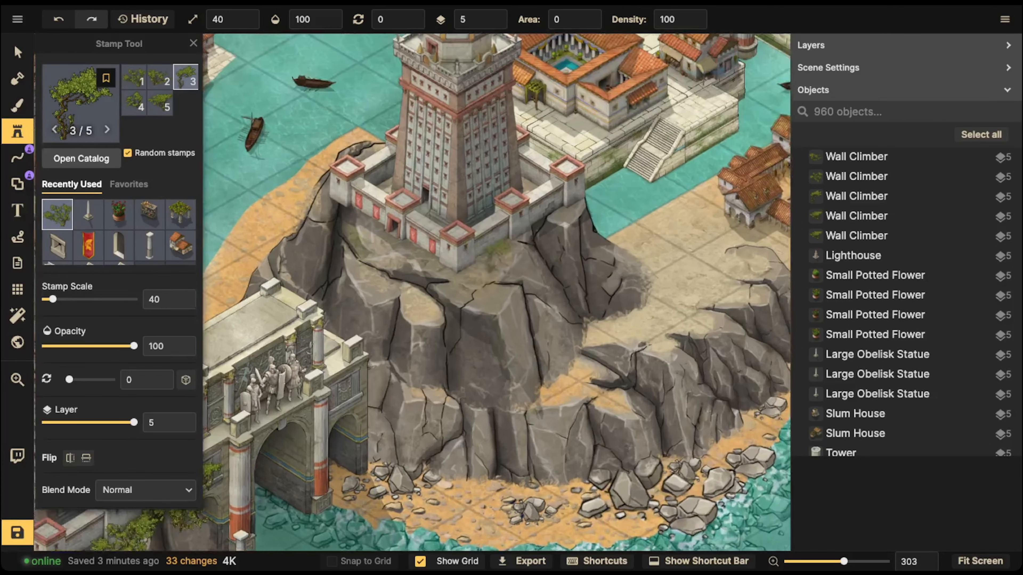
click(539, 225)
click(578, 209)
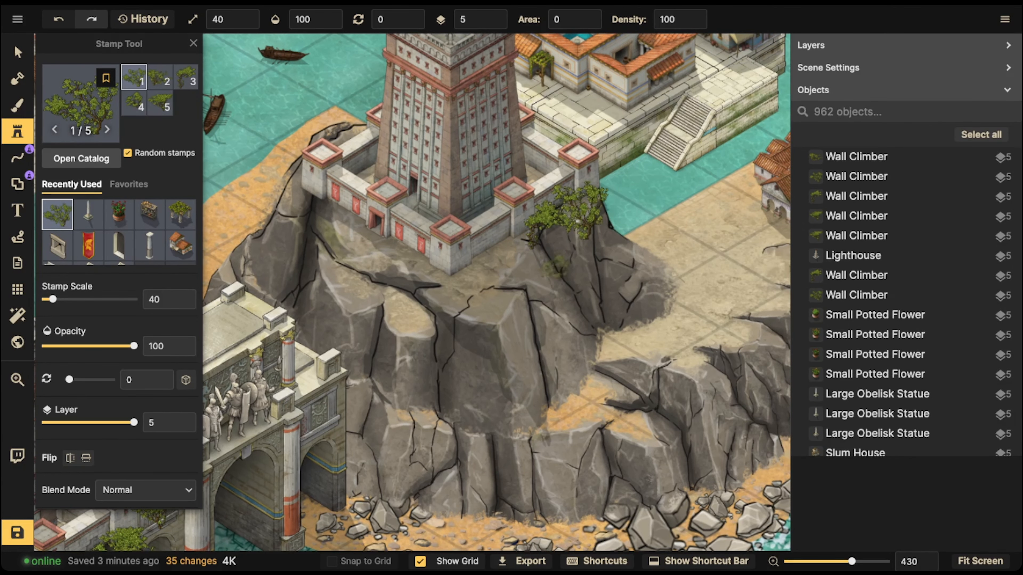
click(307, 196)
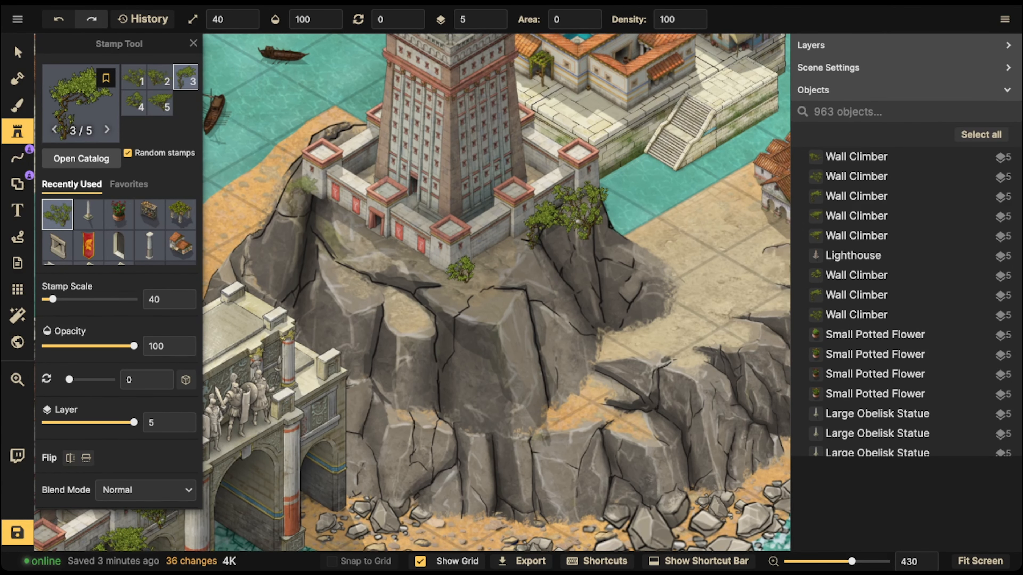
click(310, 171)
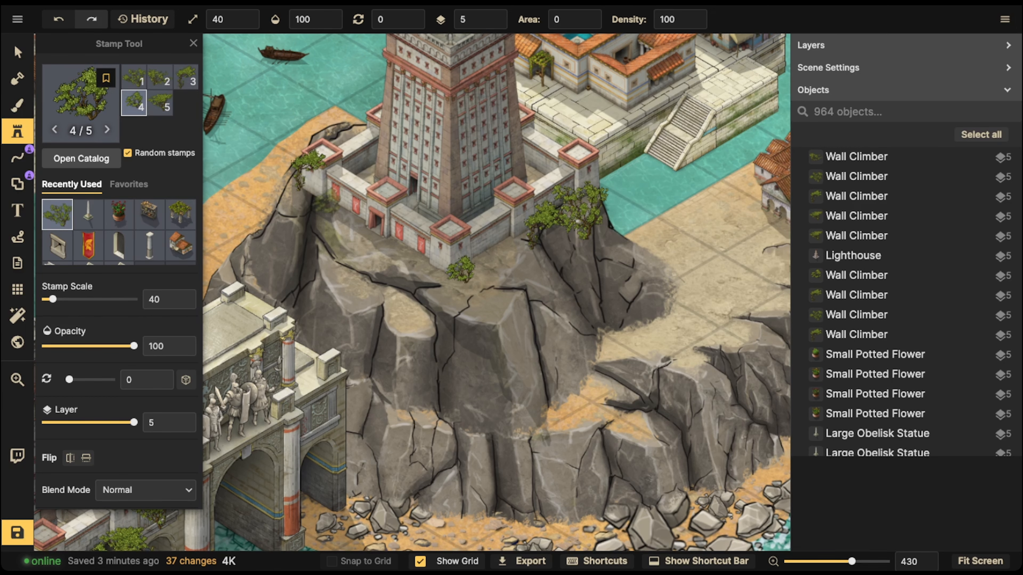
click(305, 200)
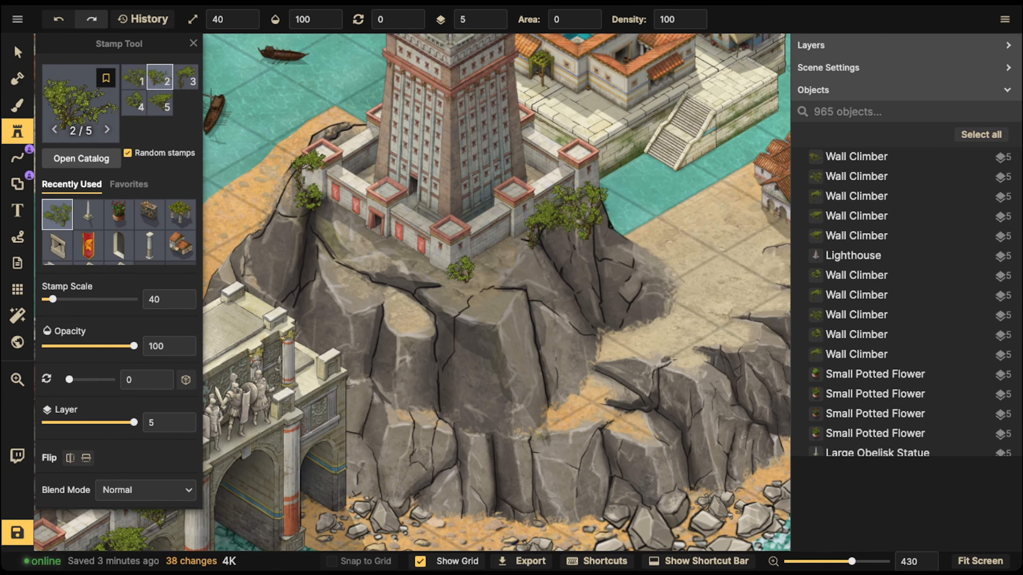
scroll(579, 218, down, 4)
drag(464, 299, 527, 187)
scroll(527, 187, up, 5)
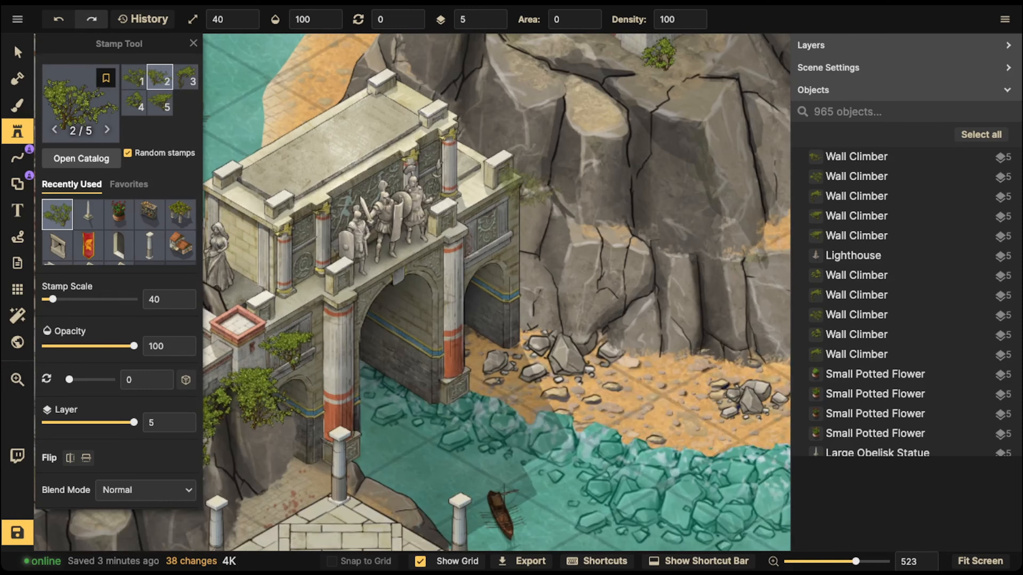
click(524, 190)
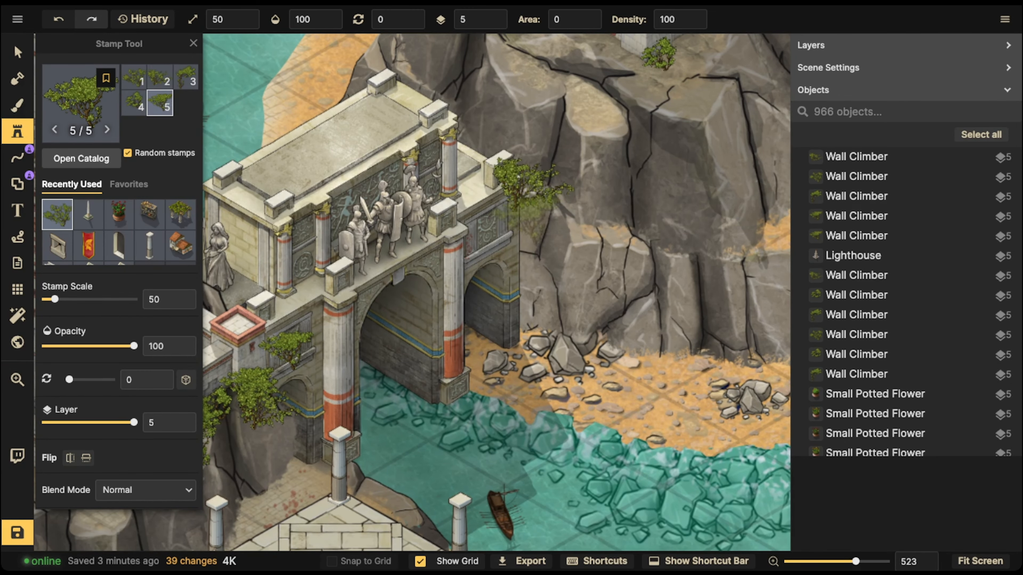
scroll(504, 131, down, 4)
drag(443, 282, 702, 149)
drag(741, 43, 670, 117)
key(ctrl+z)
key(ctrl+z)
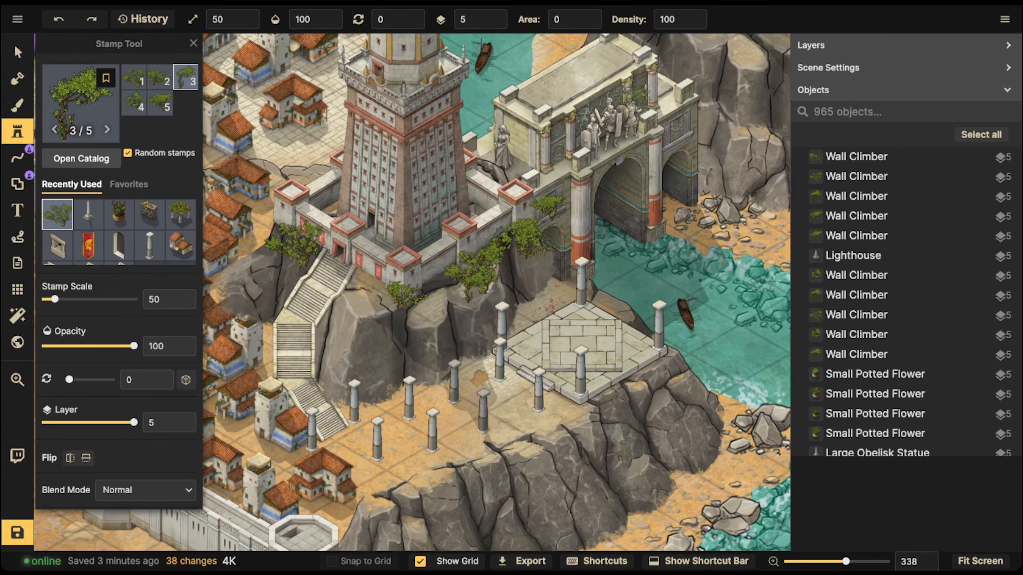
Pick the flowering Vines stamp from the Classical Empires catalog pack
drag(462, 130, 655, 424)
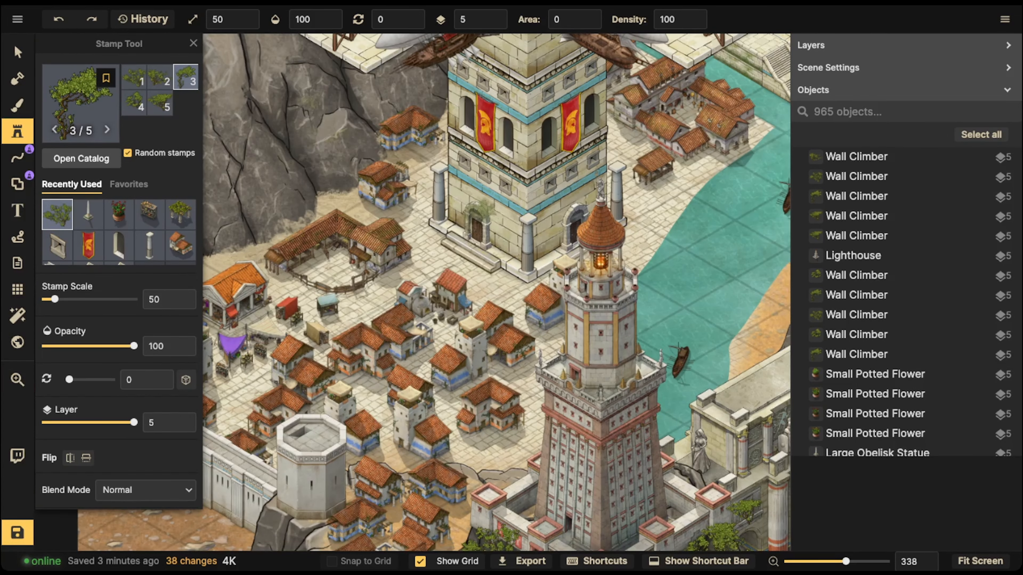
scroll(479, 226, down, 2)
click(80, 104)
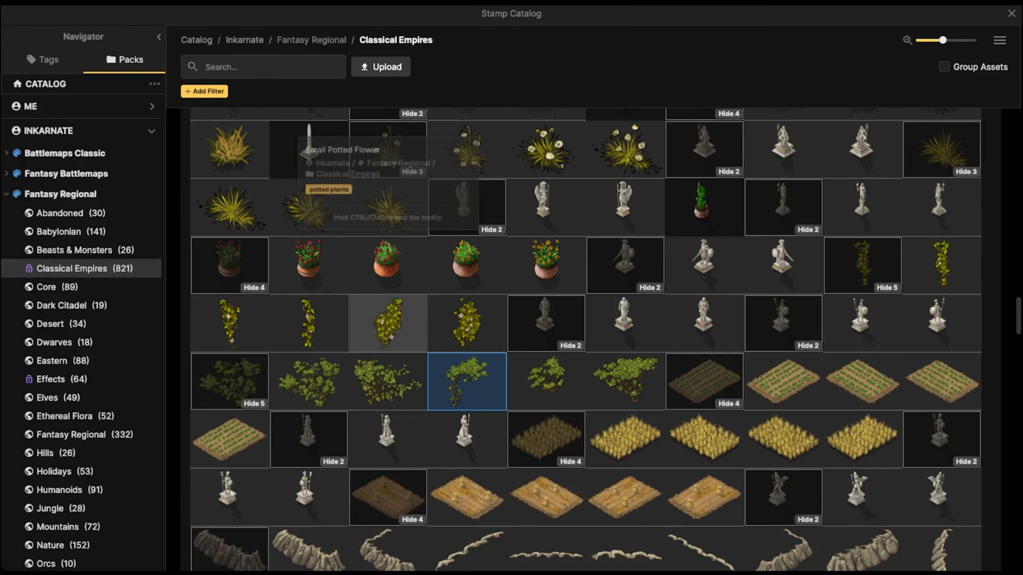
click(308, 322)
Place Vines stamps at scale 70 over the gable and roof edge of the market's far building, rotating them to follow the roof
drag(725, 72, 137, 443)
drag(376, 214, 486, 282)
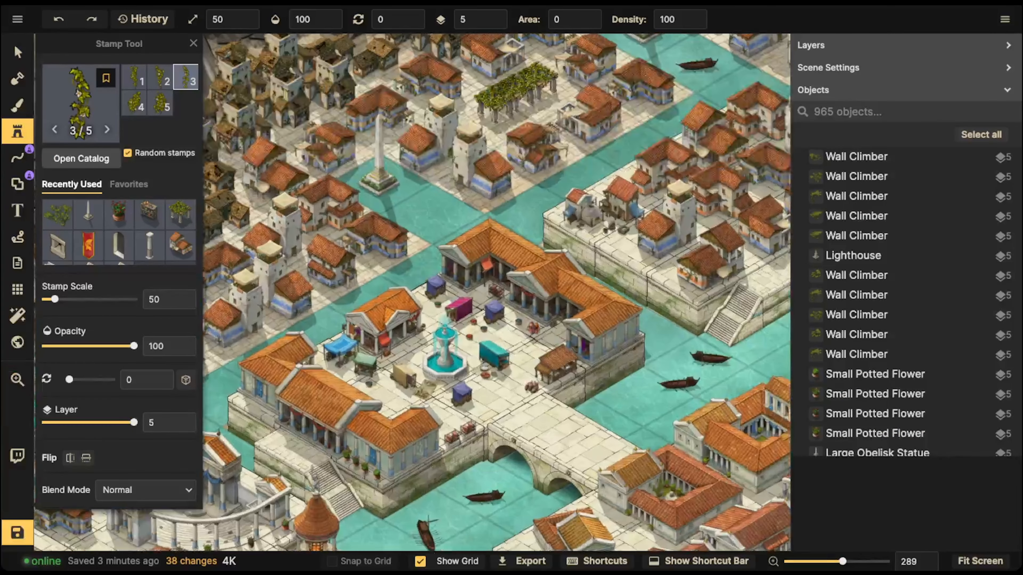
scroll(486, 282, up, 10)
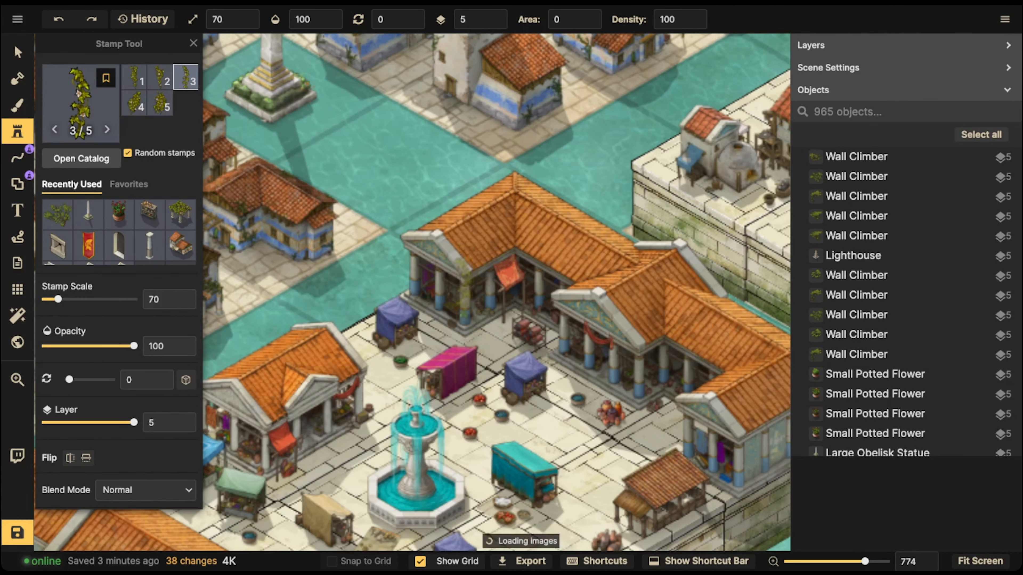
click(463, 282)
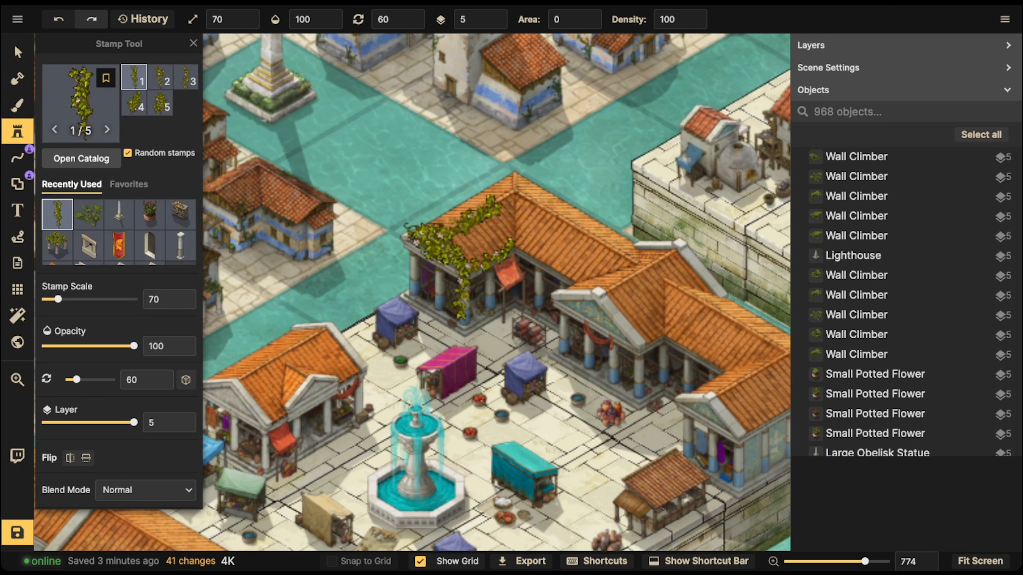
click(468, 232)
Place Vines stamps rotated to 105 and 75 degrees over the adjoining gable of the market's far building
drag(588, 295, 564, 252)
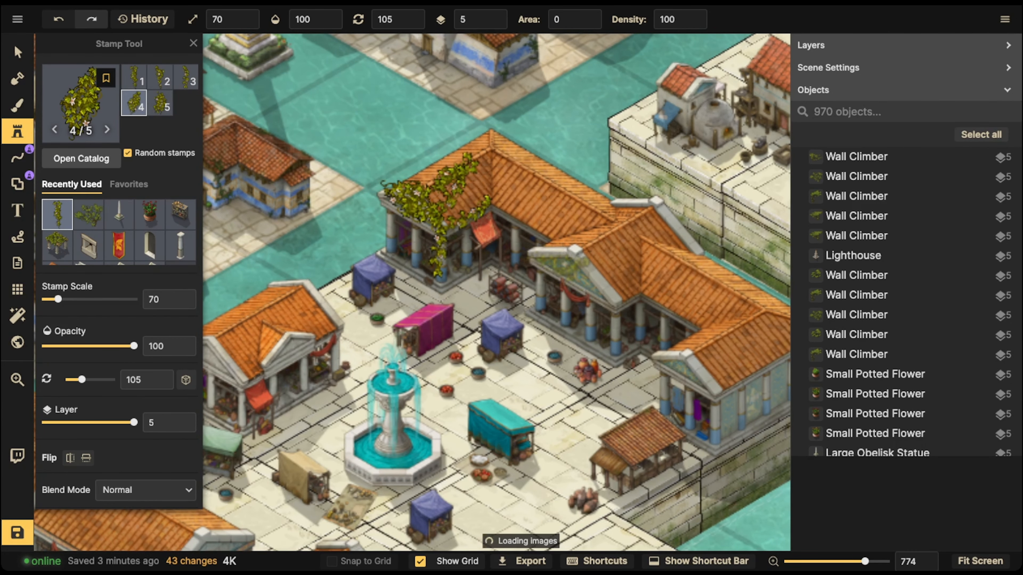
click(558, 264)
click(594, 241)
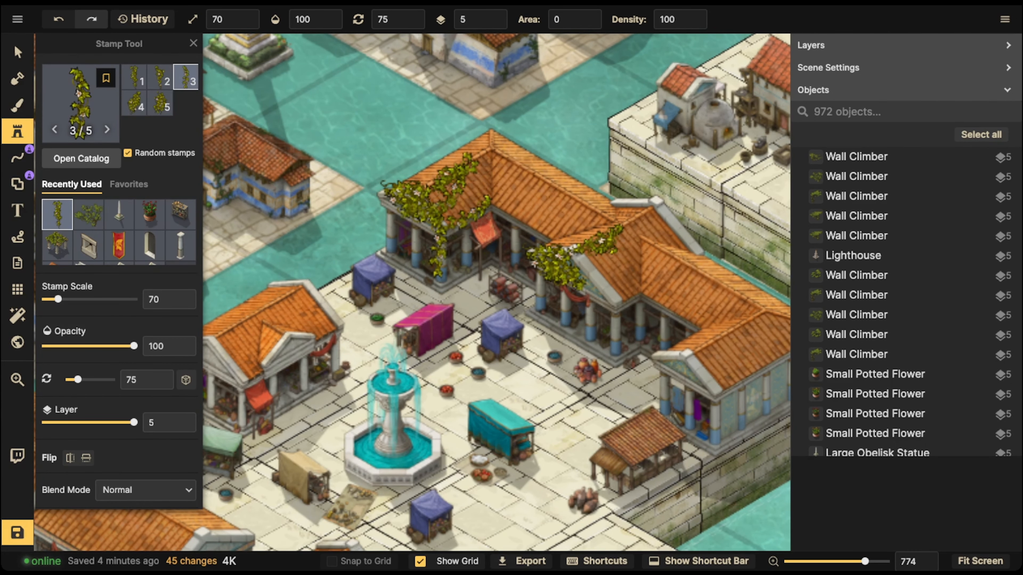
Place rotated Vines stamps on the small market temple's roof edge and, at 300 degrees, on the front market building's gable
drag(348, 267, 534, 166)
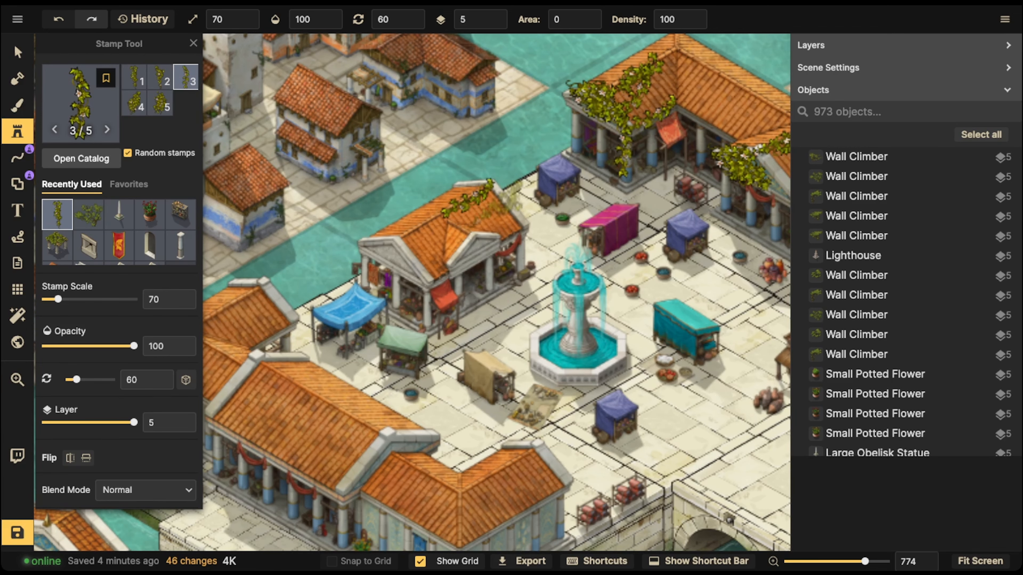
key(Left)
scroll(500, 204, down, 5)
scroll(493, 221, down, 5)
mouse_move(493, 225)
mouse_down()
mouse_move(334, 229)
mouse_move(493, 228)
mouse_up()
scroll(605, 261, up, 4)
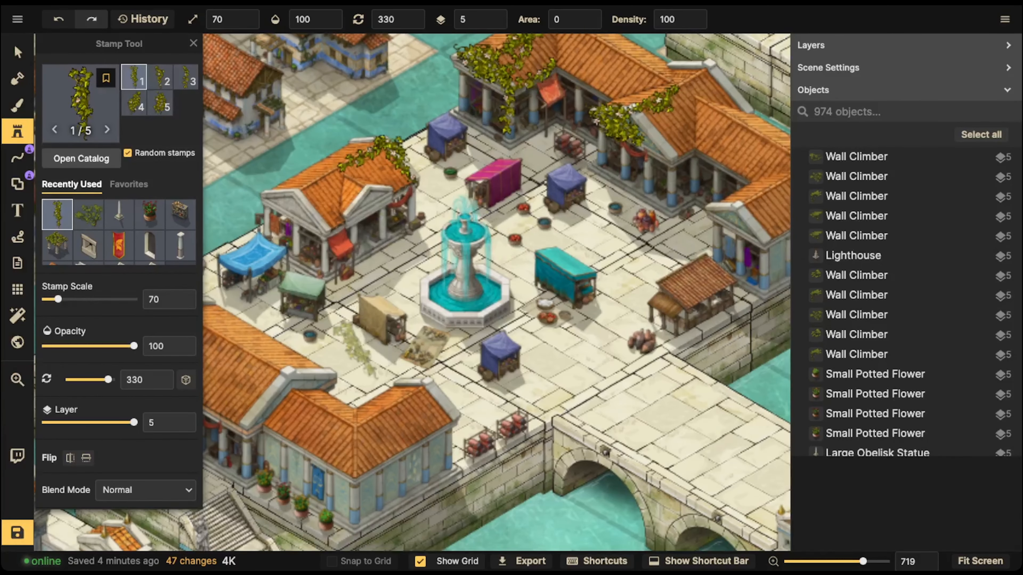
drag(363, 355, 449, 335)
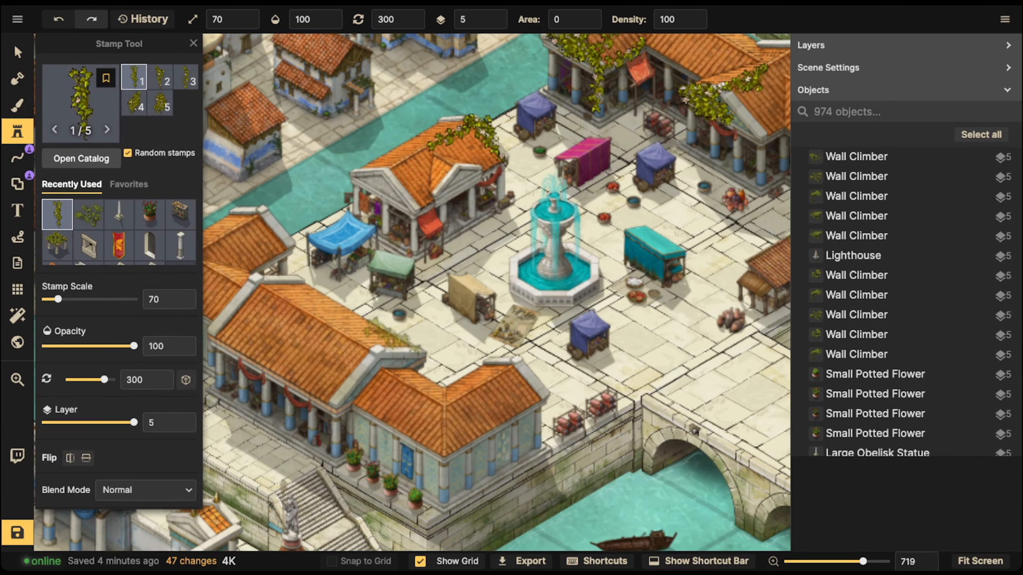
click(390, 334)
Pick the Small Statue stamp of a robed figure with a staff from the Classical Empires catalog pack
scroll(347, 256, down, 6)
drag(346, 256, 386, 261)
click(79, 104)
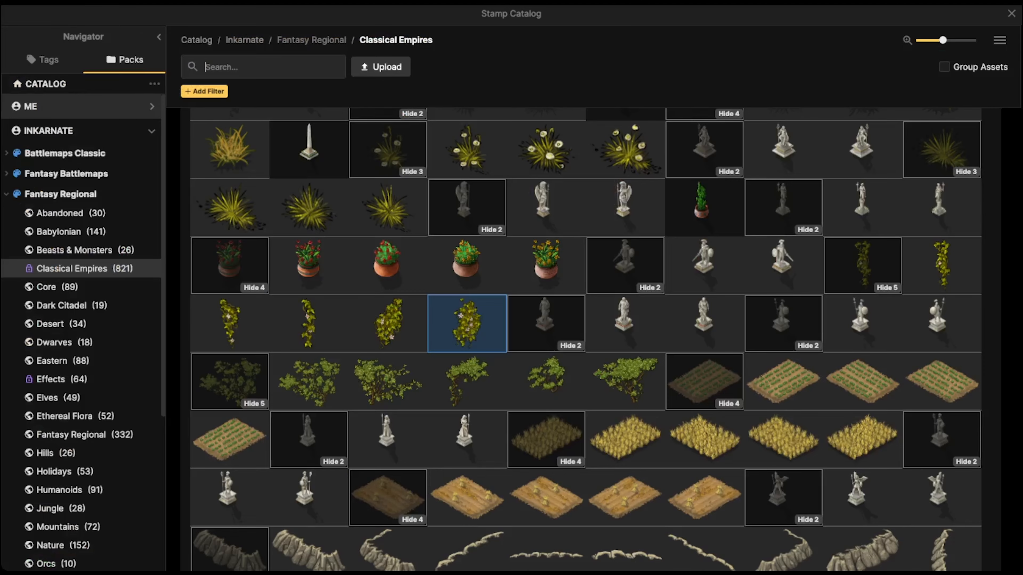
scroll(464, 325, down, 3)
click(388, 318)
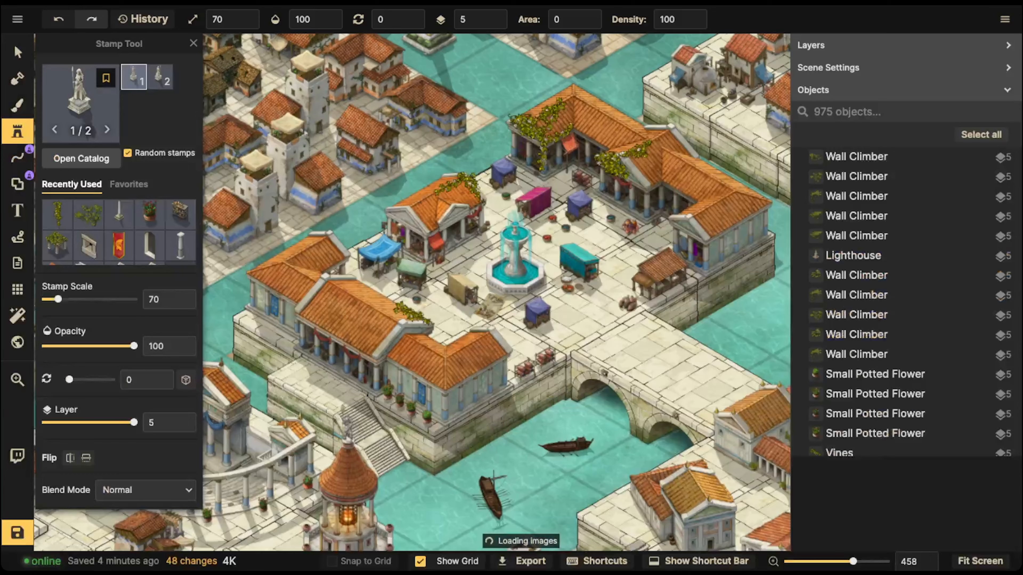
Place a Small Statue at scale 70 at the foot of the large tower's steps, beside the front column
drag(455, 322, 686, 130)
drag(346, 319, 685, 161)
drag(455, 347, 587, 163)
drag(395, 302, 576, 194)
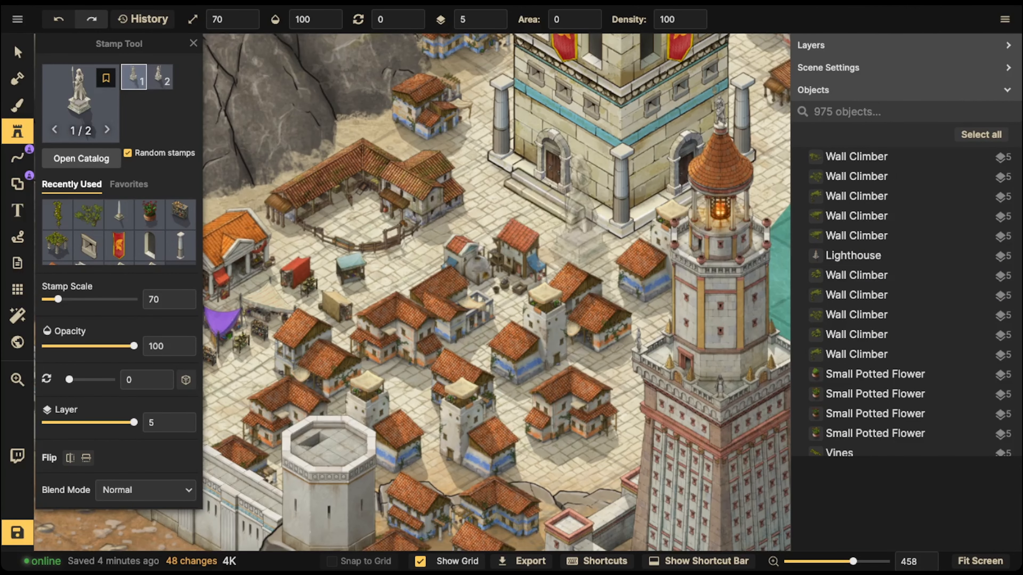
click(590, 201)
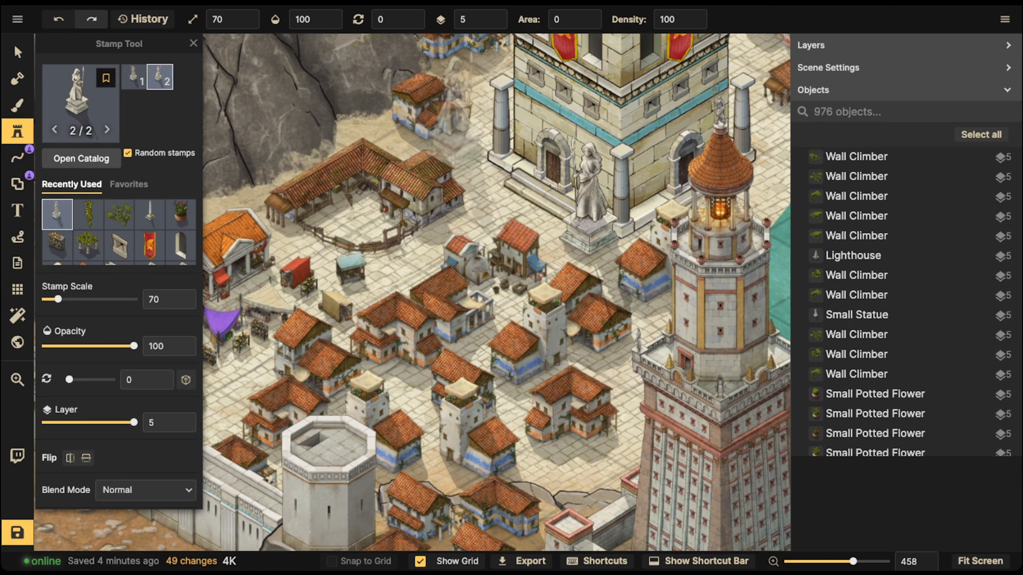
key(Left)
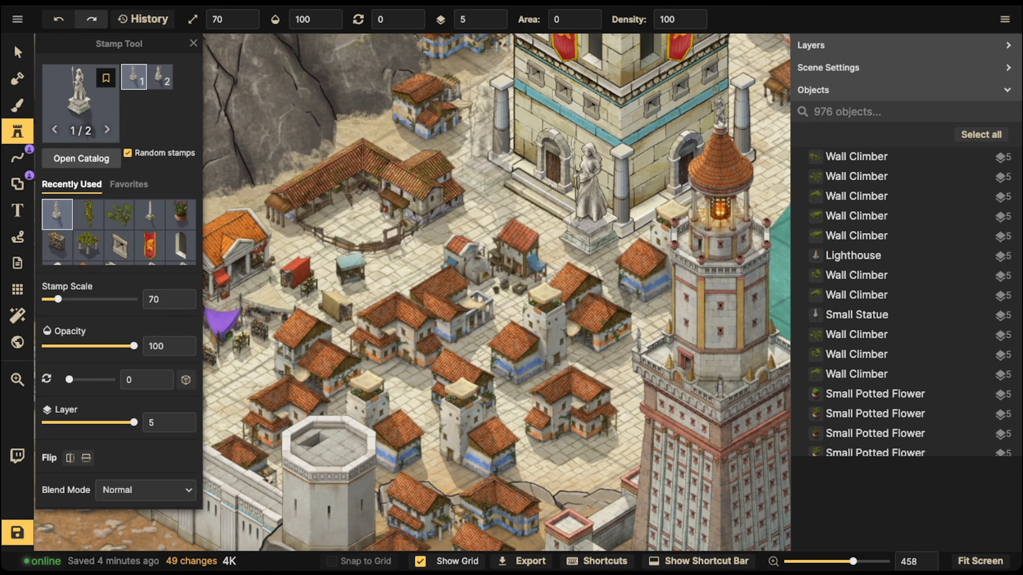
click(483, 133)
click(17, 52)
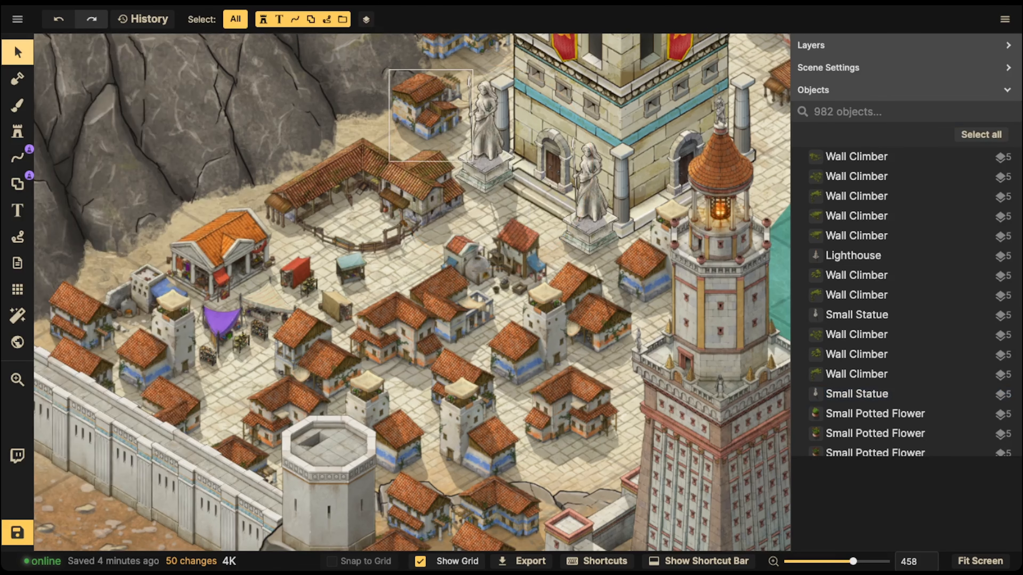
drag(486, 133, 320, 194)
key(Delete)
Move the Small Statue from the large tower's front column to the market beside the purple canopy and set its scale to 60
click(590, 214)
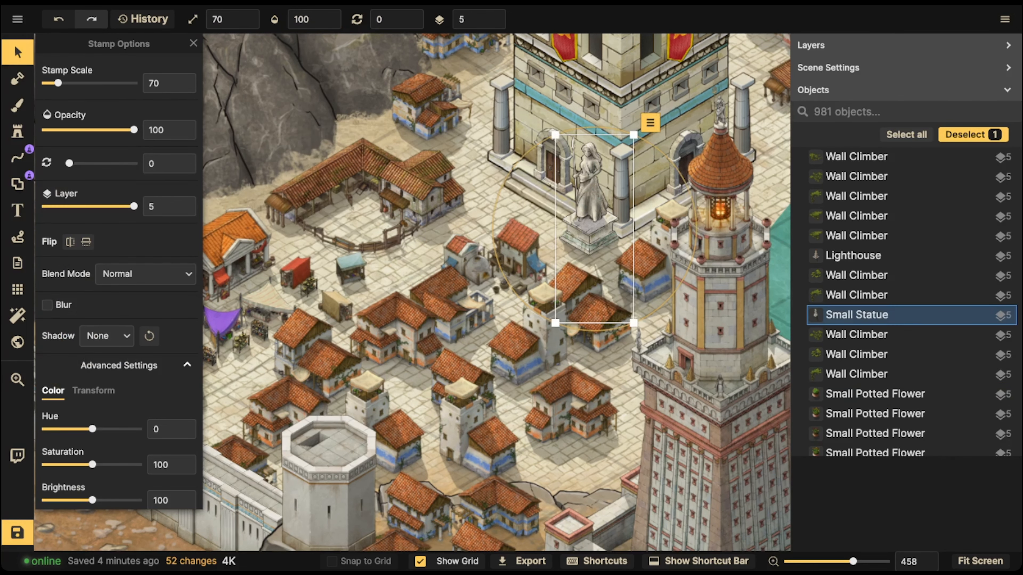
drag(590, 214, 322, 198)
key(space)
key(bracketleft)
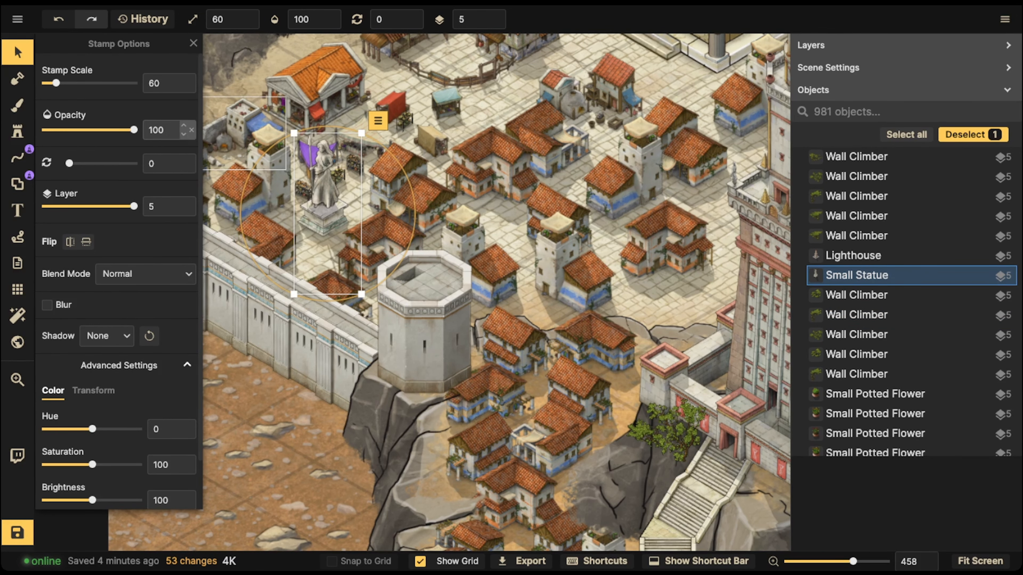
key(Escape)
Pick the Small Statue stamp of a warrior with spear and shield from the Classical Empires catalog pack
scroll(269, 141, down, 5)
key(space)
drag(269, 141, 73, 278)
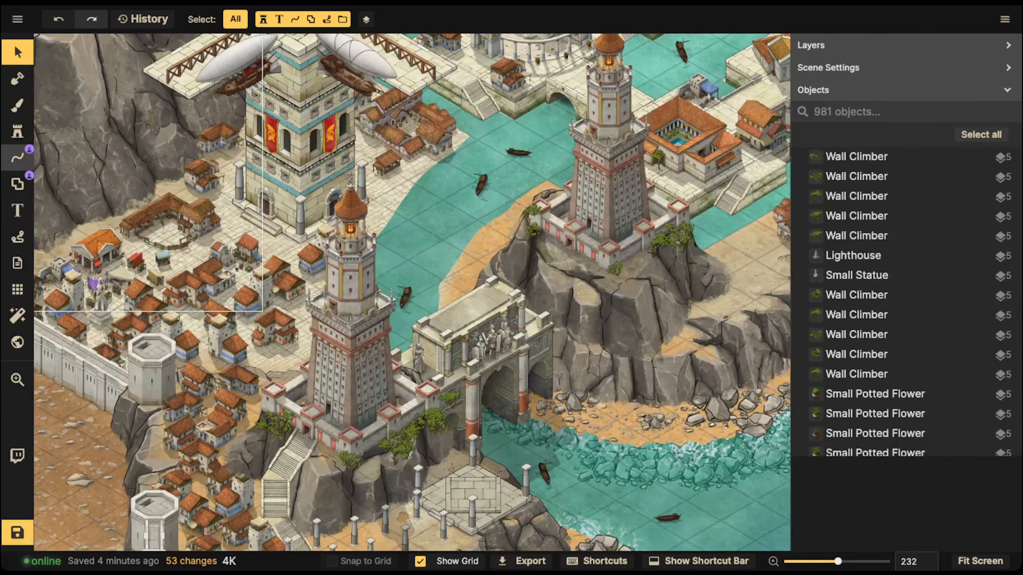
click(17, 132)
click(81, 103)
click(309, 368)
key(space)
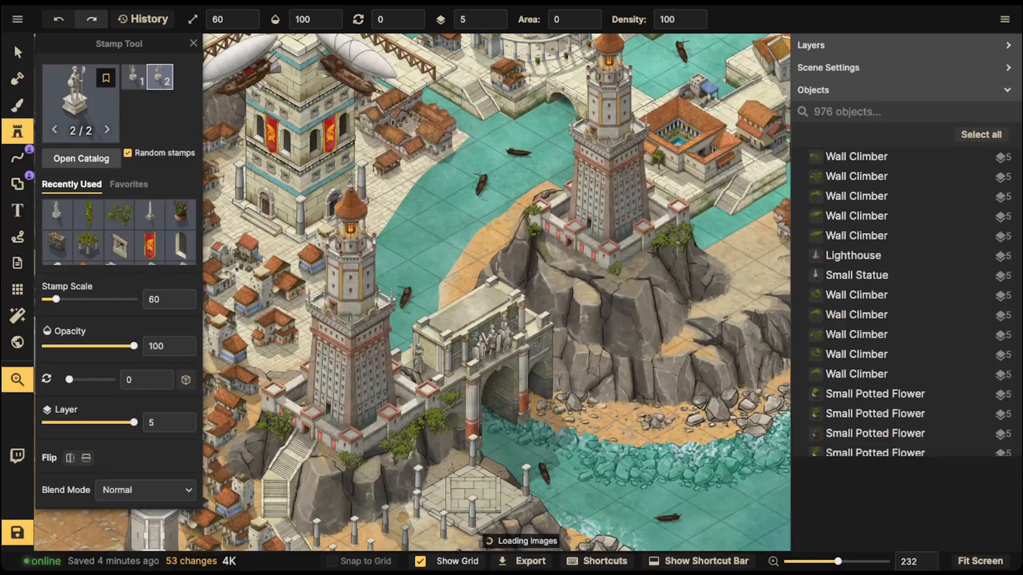
Place the warrior Small Statue at scale 130 on the roof of the big arch between the two lighthouses
drag(771, 257, 687, 329)
key(bracketright)
key(space)
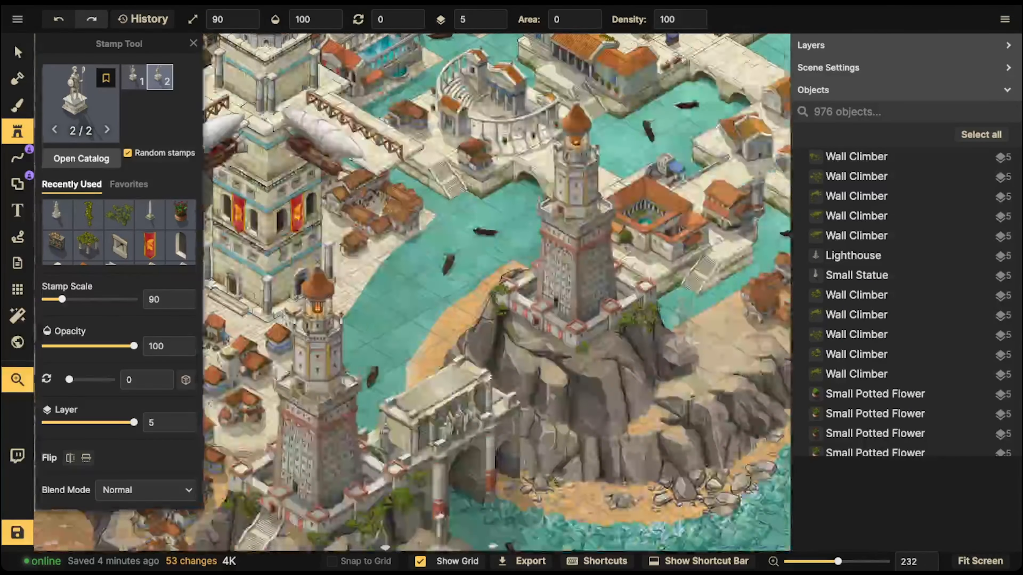
drag(448, 339, 462, 262)
scroll(462, 262, up, 2)
key(bracketright)
key(bracketright)
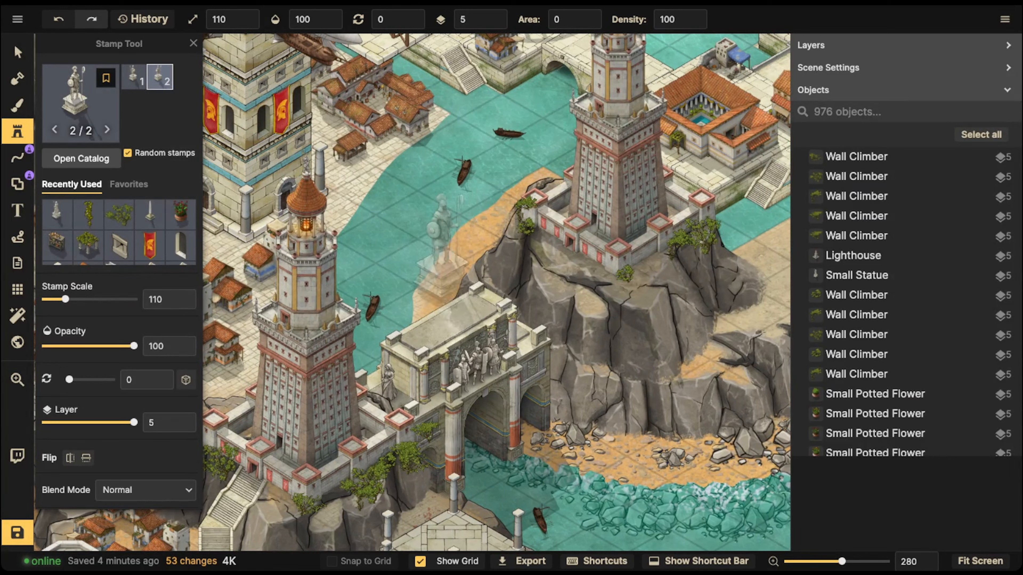
key(bracketright)
key(bracketright)
click(455, 298)
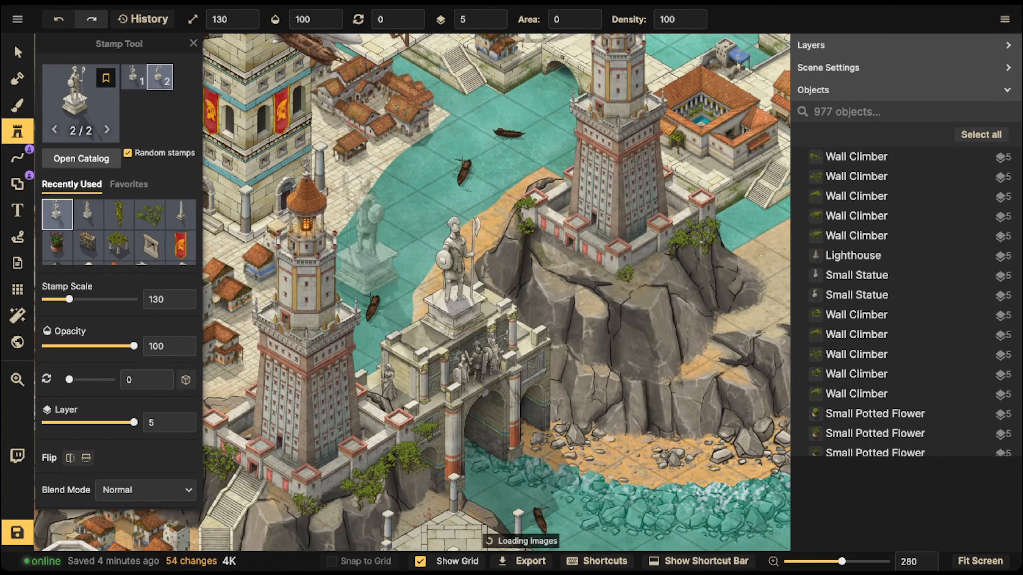
Set the arch statue's scale to 120 and shift it slightly to sit centrally on the arch roof
key(v)
click(453, 254)
key(bracketleft)
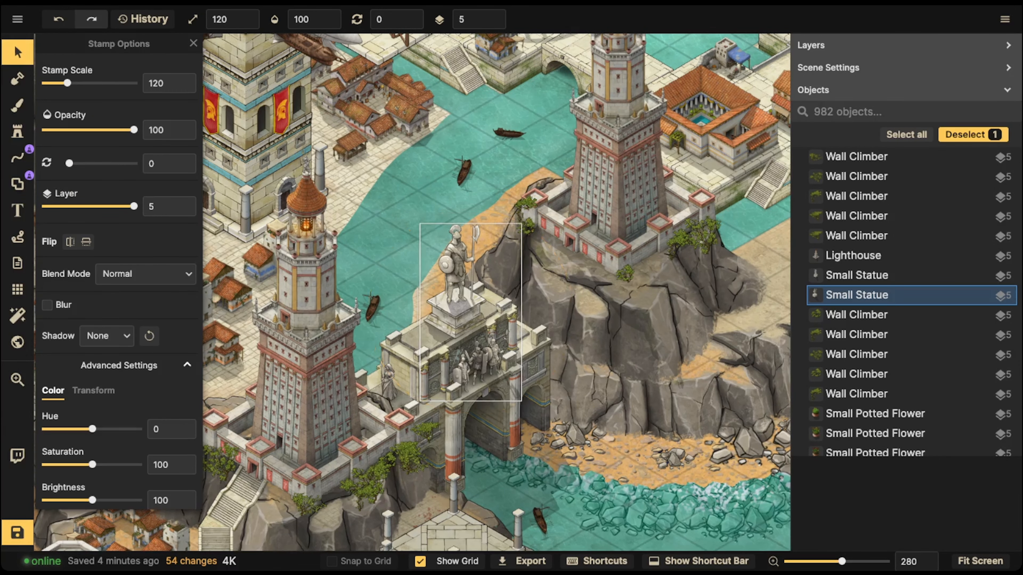
drag(455, 262, 447, 264)
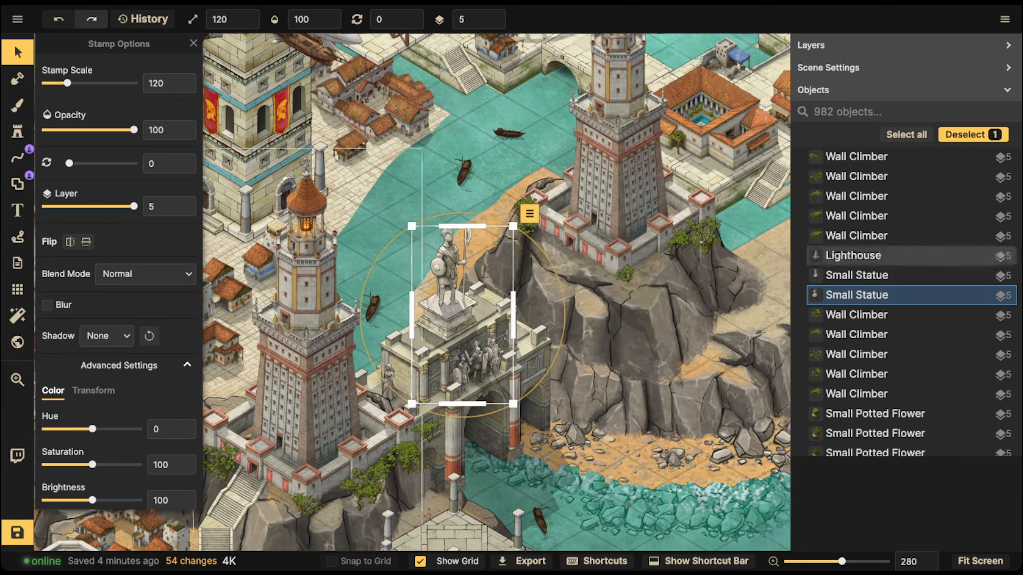
Place a Column stamp at scale 60 on layer 0 at the bridge's edge beside the agora with the fountain
scroll(391, 224, down, 5)
key(space)
drag(391, 224, 231, 434)
drag(453, 185, 350, 238)
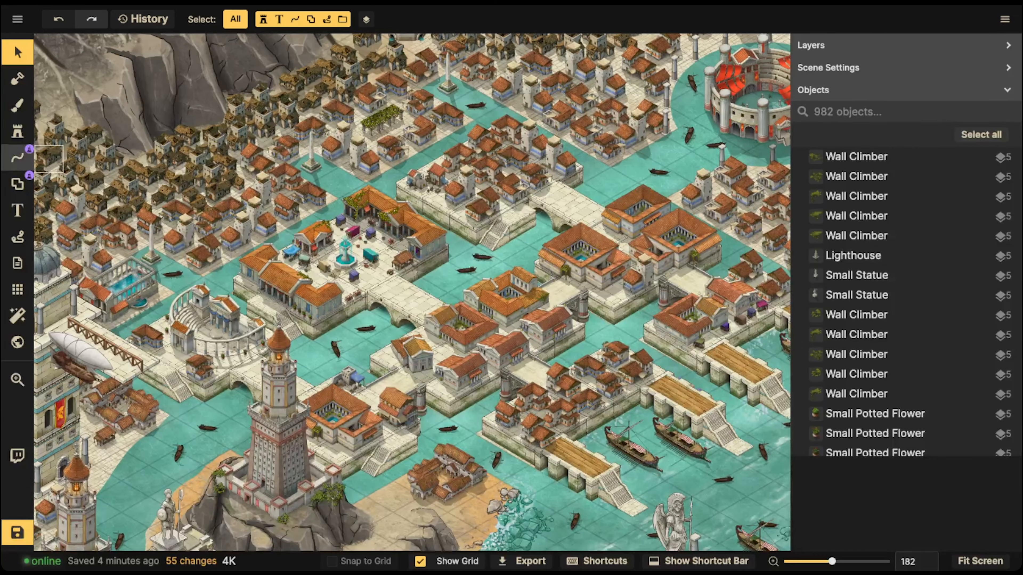
key(s)
scroll(117, 226, down, 2)
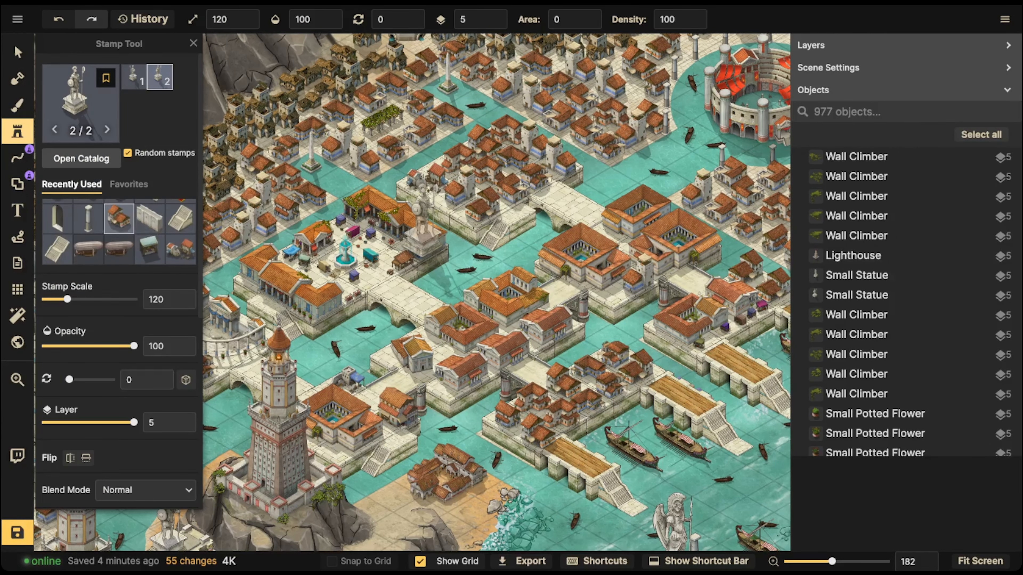
click(89, 219)
scroll(413, 280, up, 10)
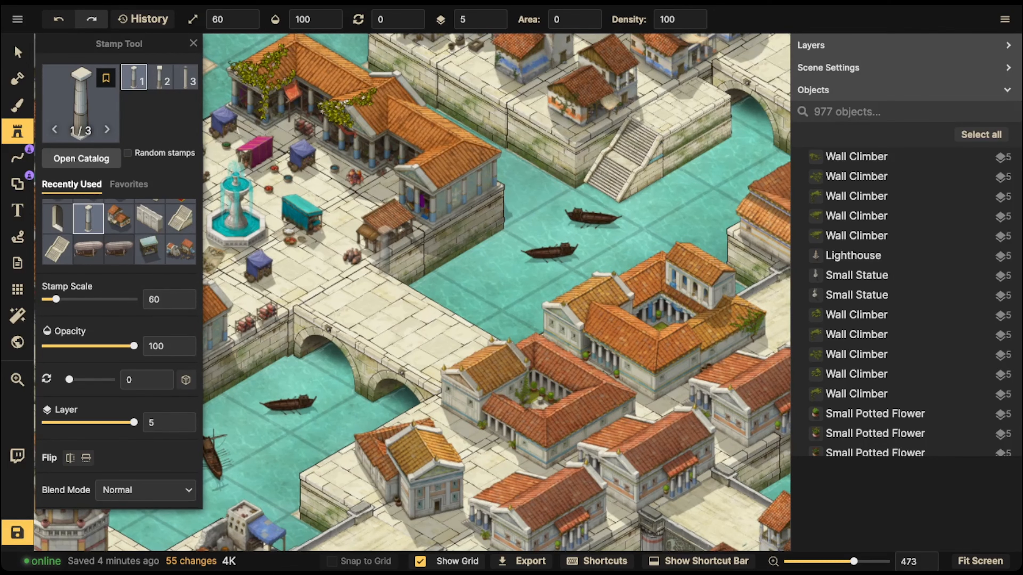
scroll(375, 264, up, 4)
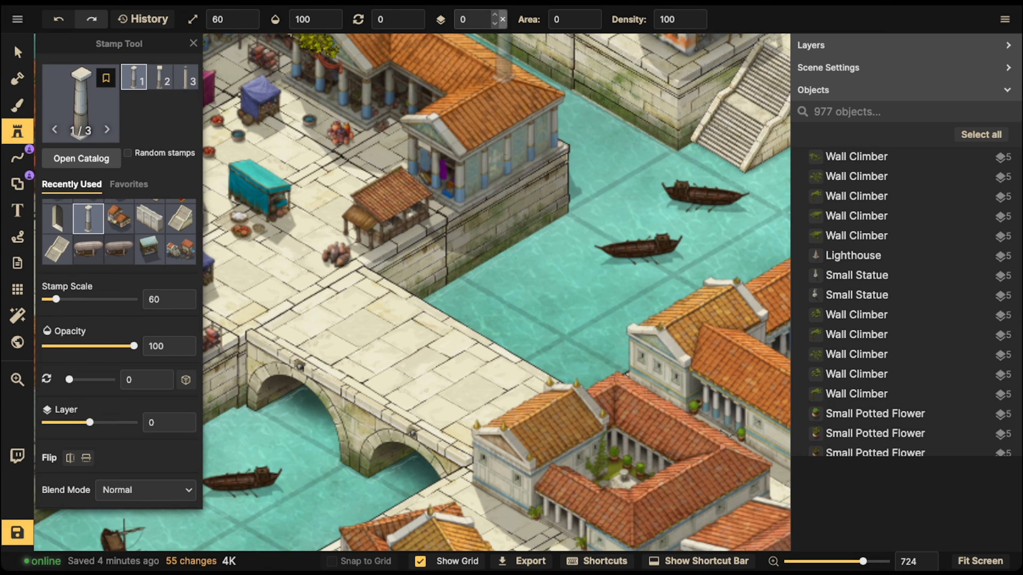
click(404, 295)
Move the column to the bridge's far corner in front of the small roofed stall and raise it to layer 5
click(17, 53)
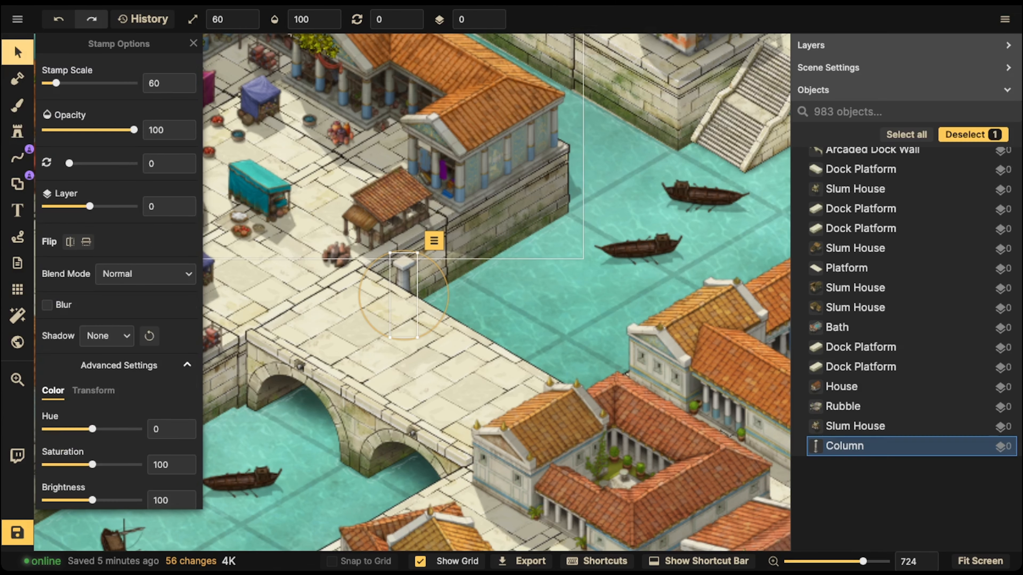
click(493, 15)
drag(404, 298, 380, 237)
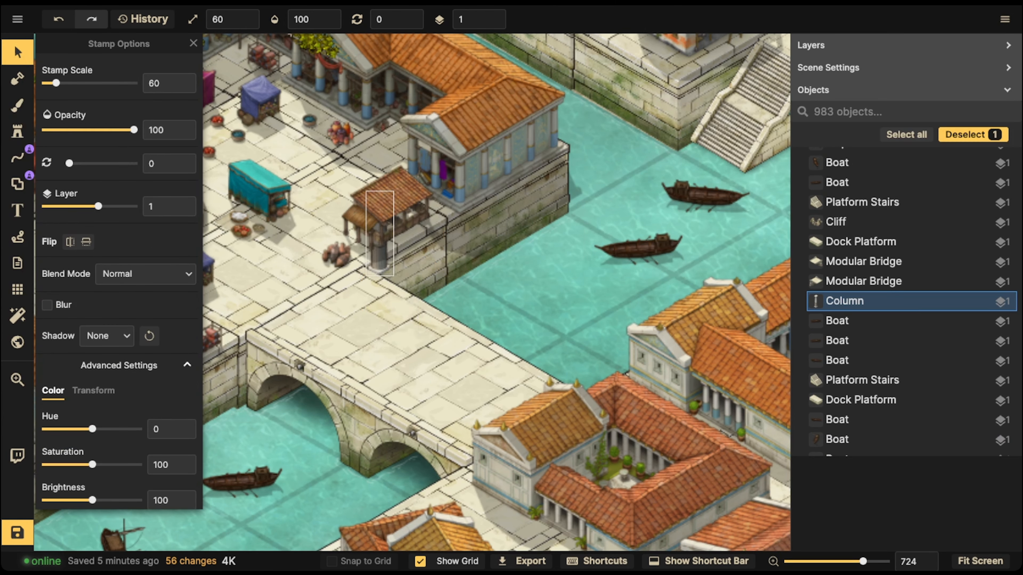
click(494, 15)
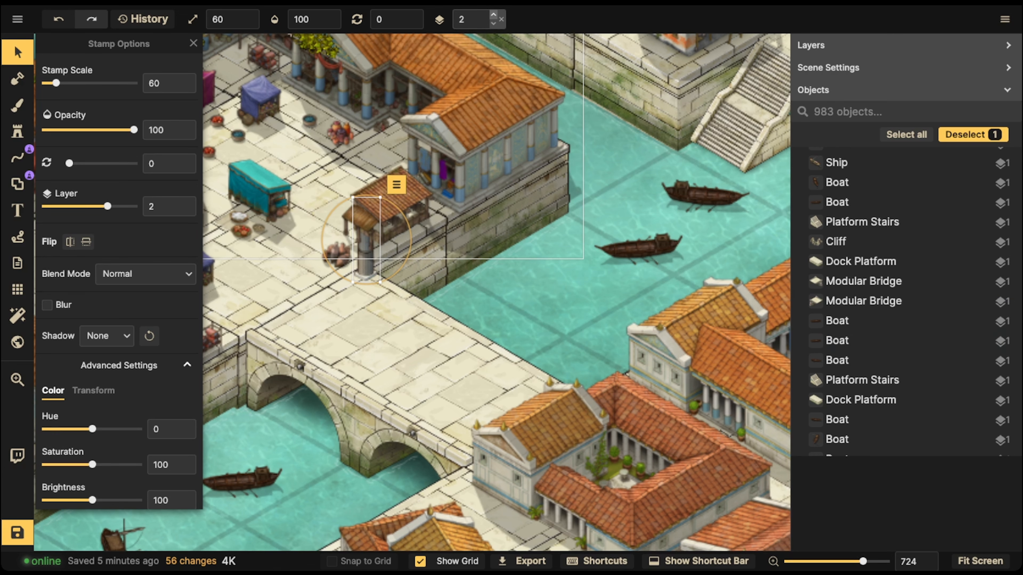
click(494, 14)
click(397, 185)
mouse_move(443, 206)
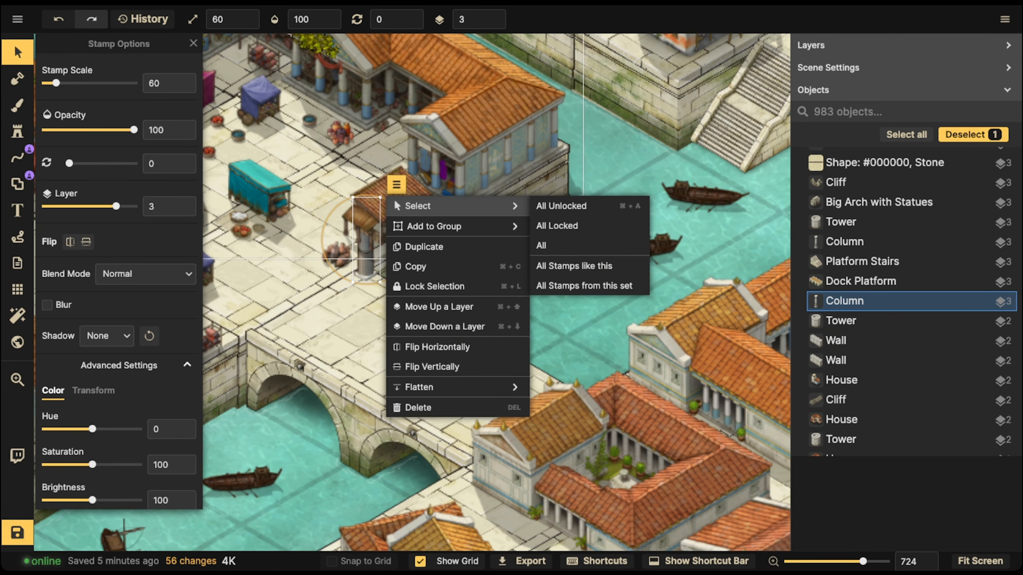
click(493, 15)
click(494, 15)
Place a layer 5 Column at the agora bridge's opposite corner and three along the far edge of the next bridge by the villas
click(17, 132)
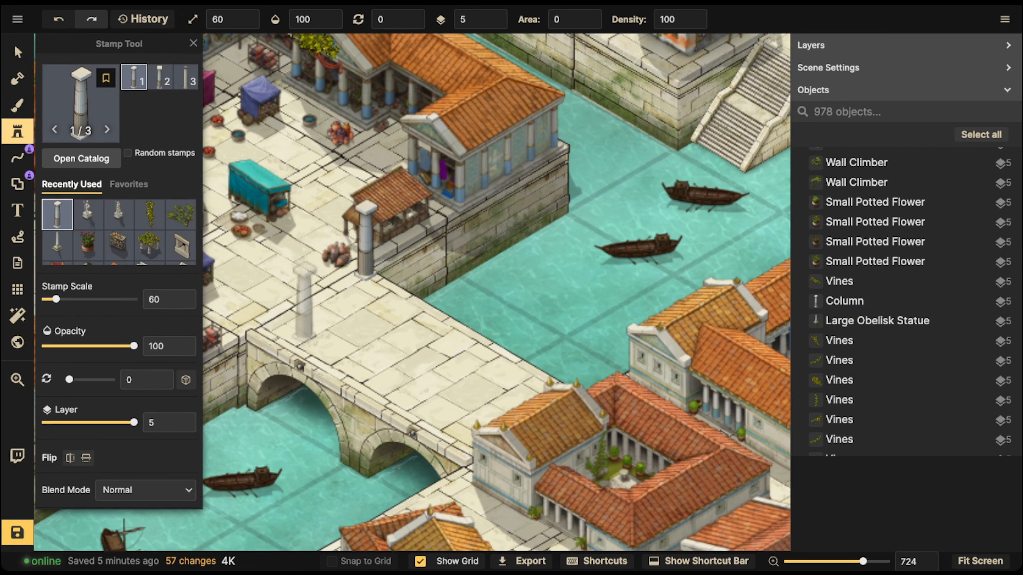
click(260, 298)
key(space)
drag(515, 335, 309, 431)
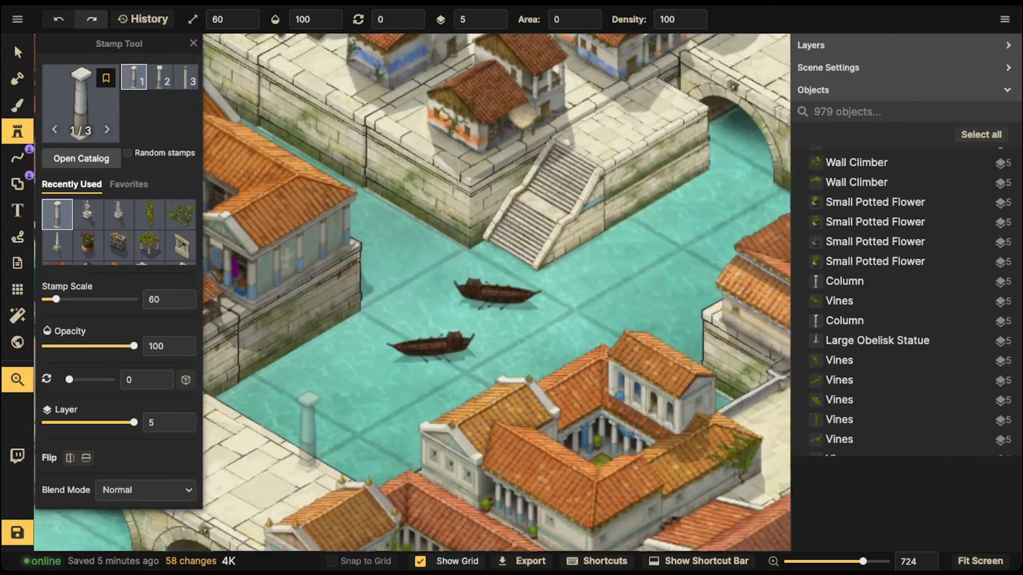
drag(523, 303, 181, 530)
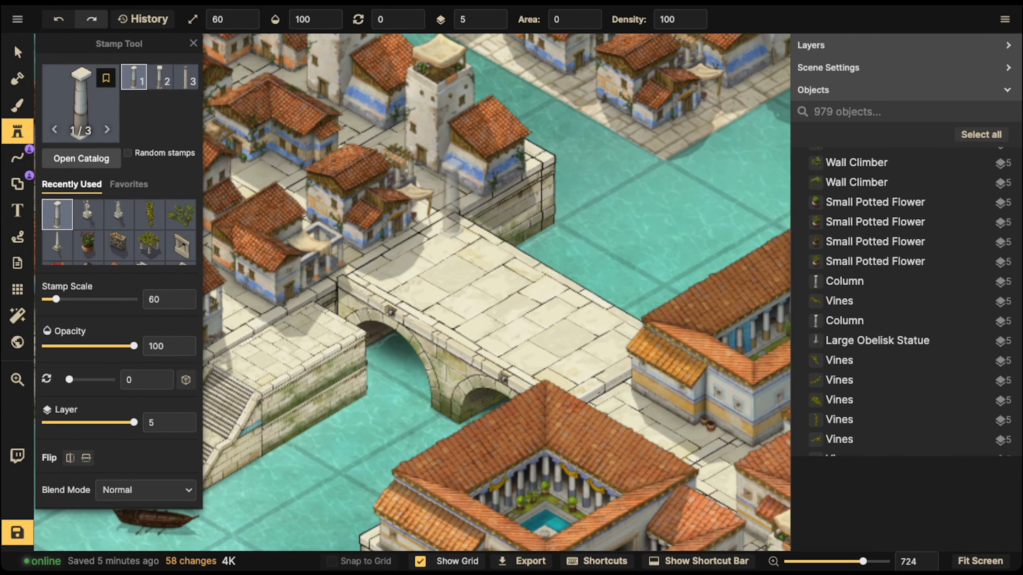
click(454, 218)
click(543, 269)
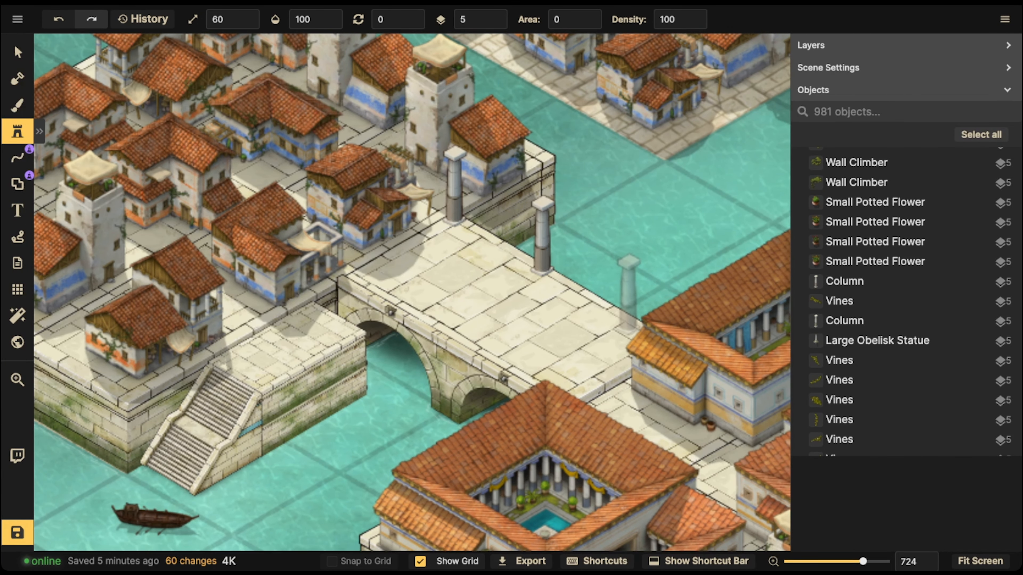
click(639, 325)
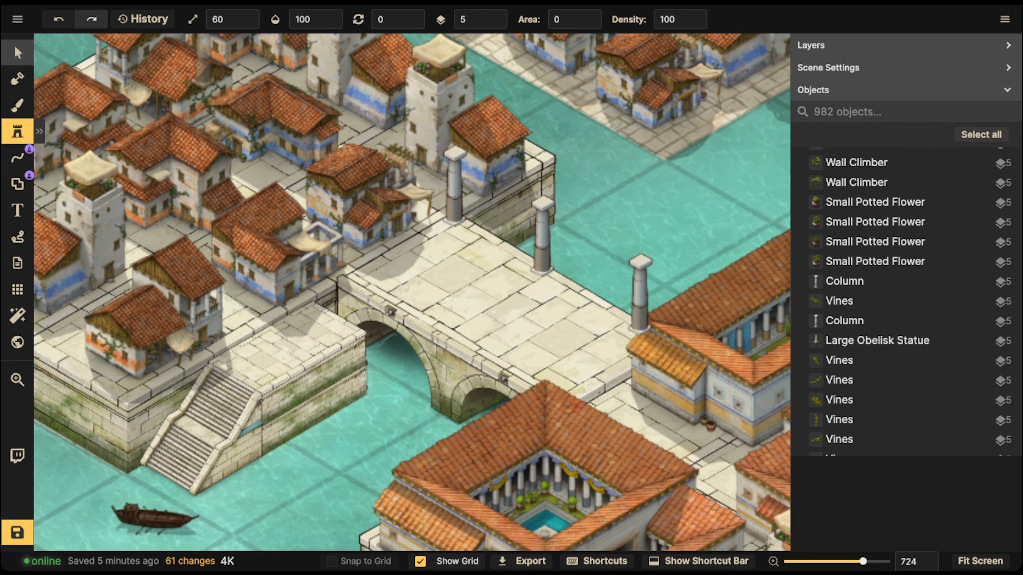
Set the column at the villa end of the bridge to layer 4 and nudge it into place behind the roof
click(17, 52)
click(493, 25)
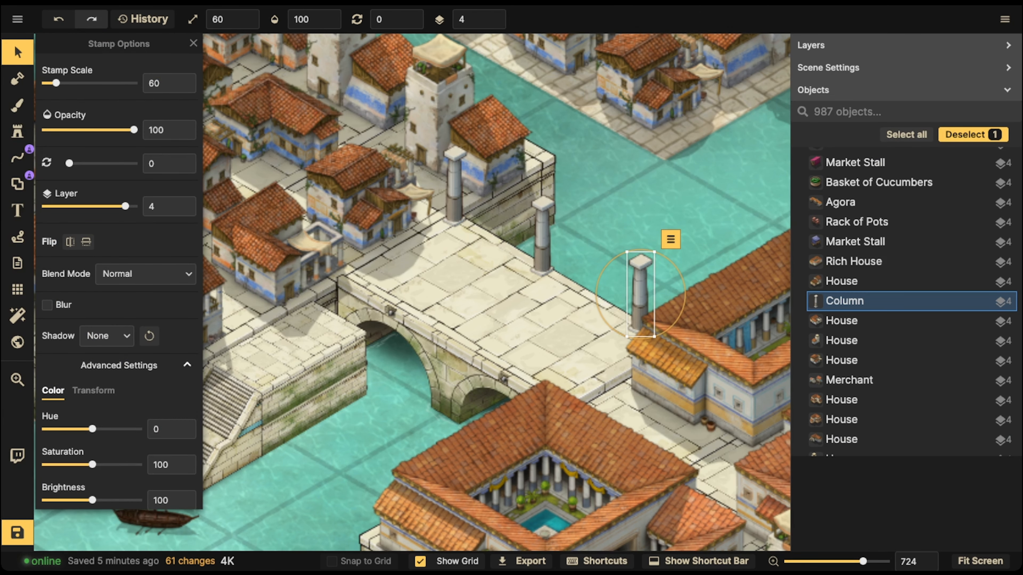
drag(643, 296, 644, 297)
Copy the rear corner column and paste two copies along the bridge's near edge, at its house end and above the arch
click(455, 185)
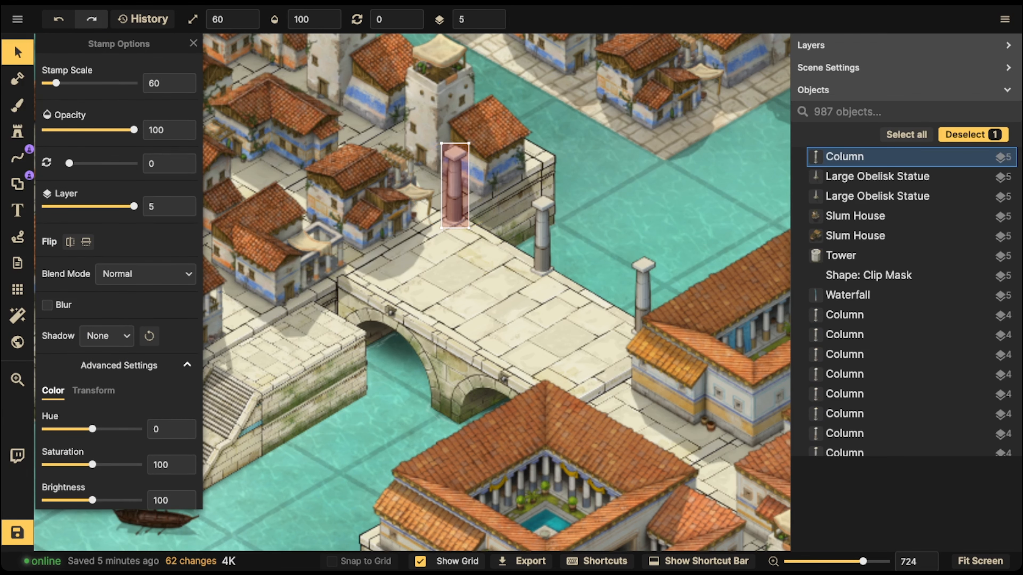
key(ctrl+c)
key(ctrl+v)
drag(389, 254, 350, 244)
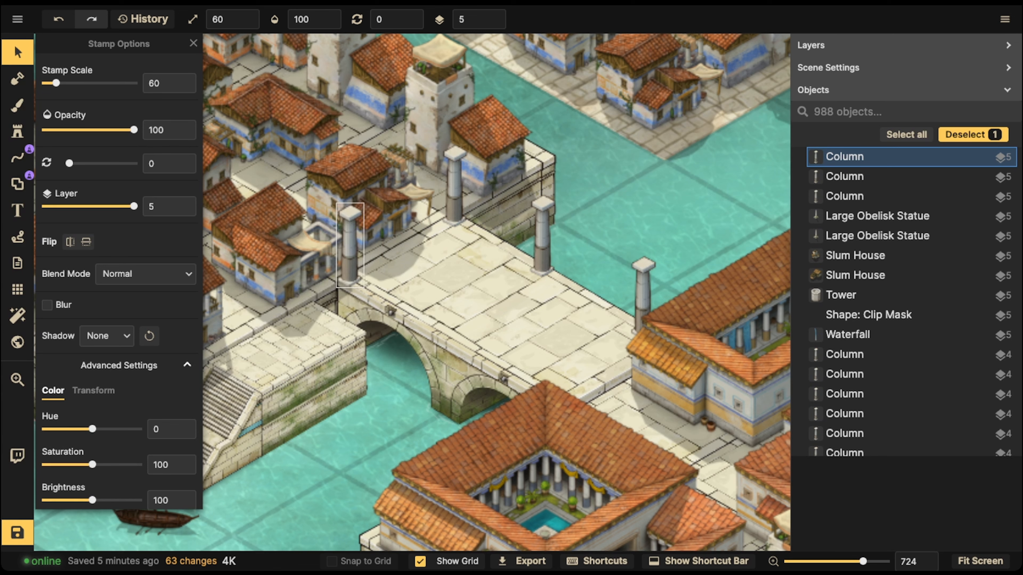
key(ctrl+v)
drag(450, 302, 450, 305)
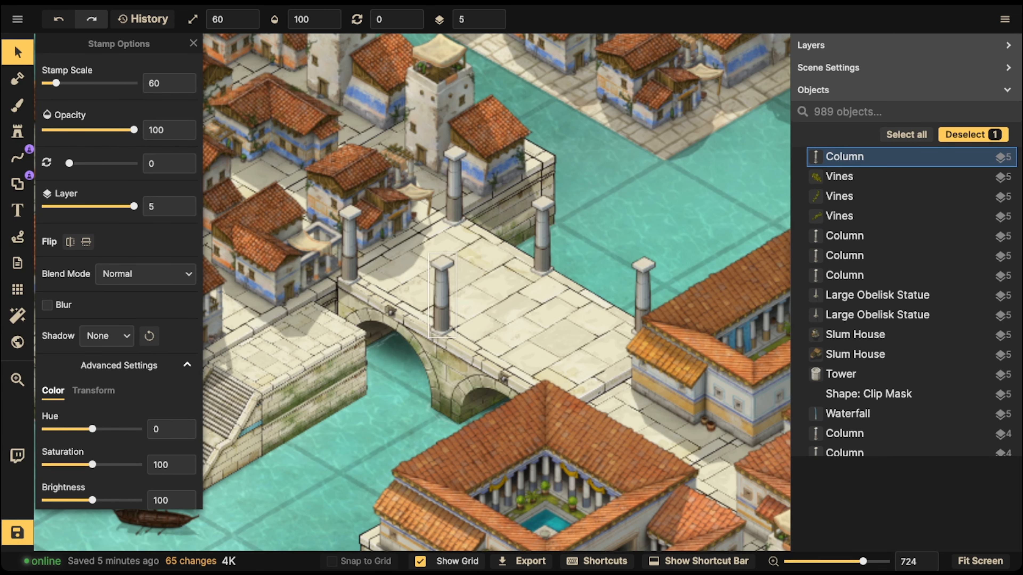
Copy the layer 4 column and place the duplicate on the bridge's near edge behind the courtyard villa's roof
click(643, 296)
key(ctrl+c)
key(ctrl+v)
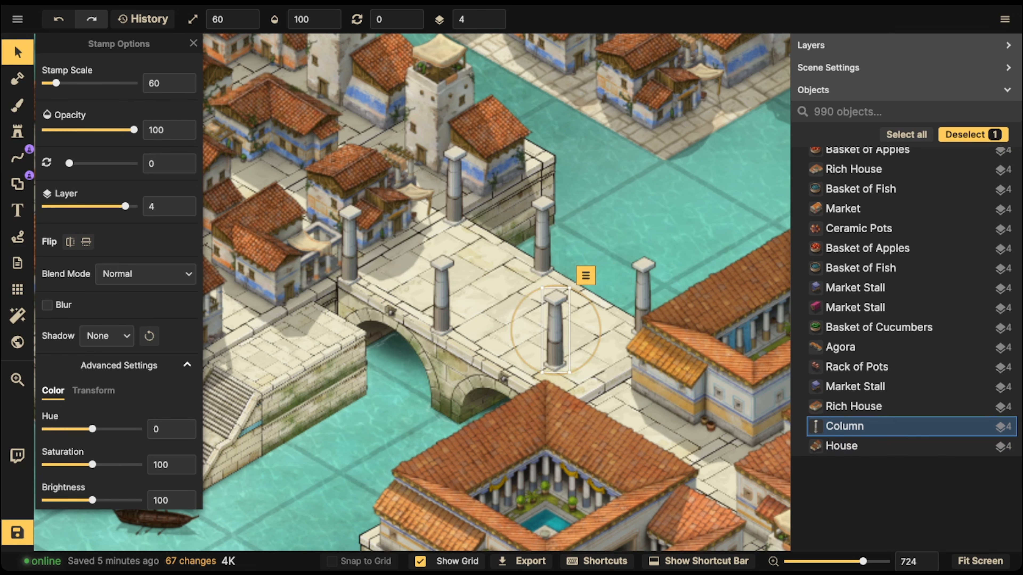
drag(556, 330, 564, 363)
Copy a layer 5 column and paste four copies into the gaps between columns, two along each edge of the bridge
scroll(465, 266, down, 5)
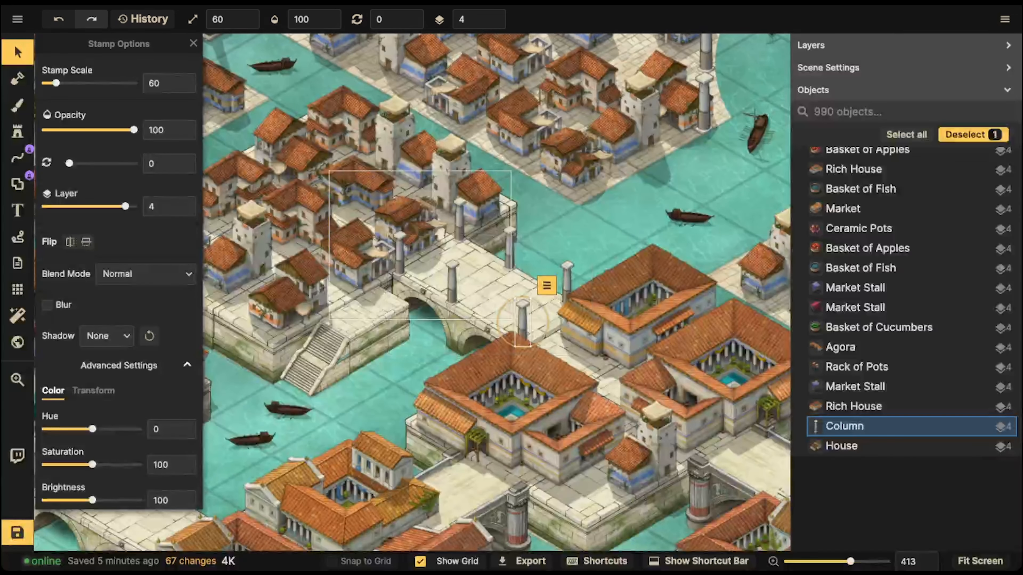
click(400, 253)
scroll(400, 252, up, 3)
key(ctrl+c)
key(ctrl+v)
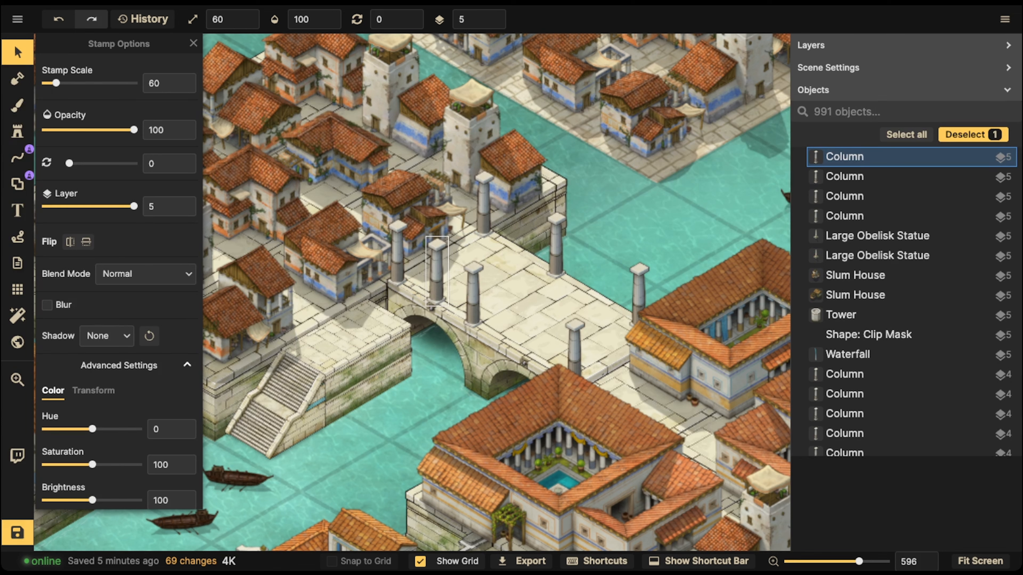
key(ctrl+v)
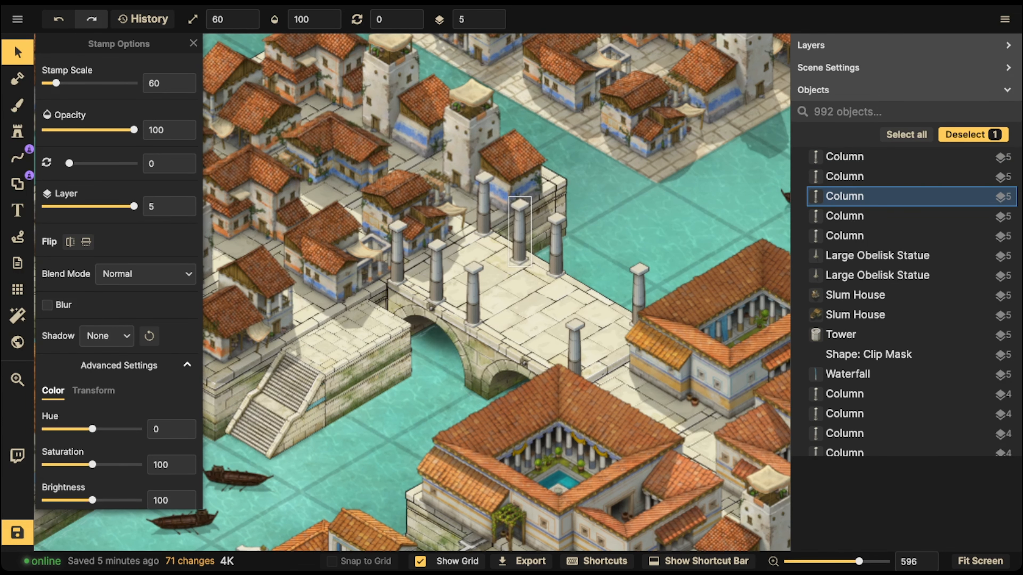
key(ctrl+v)
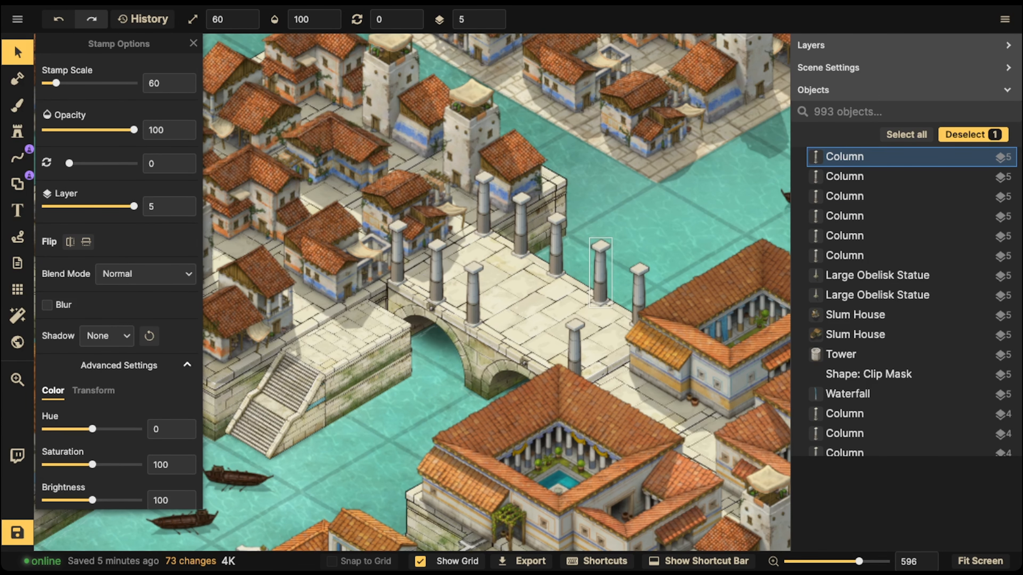
key(ctrl+v)
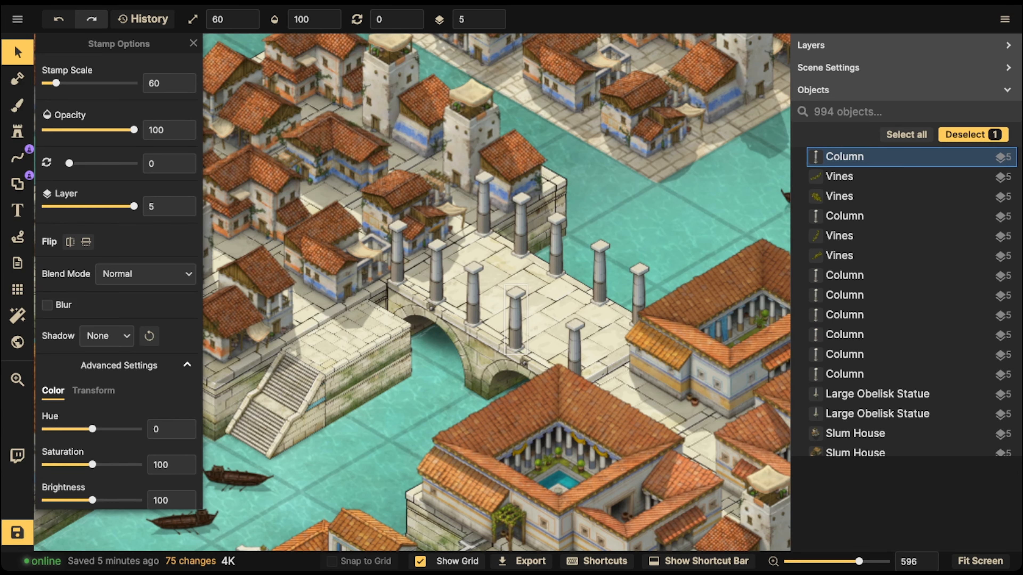
scroll(422, 245, down, 6)
key(Escape)
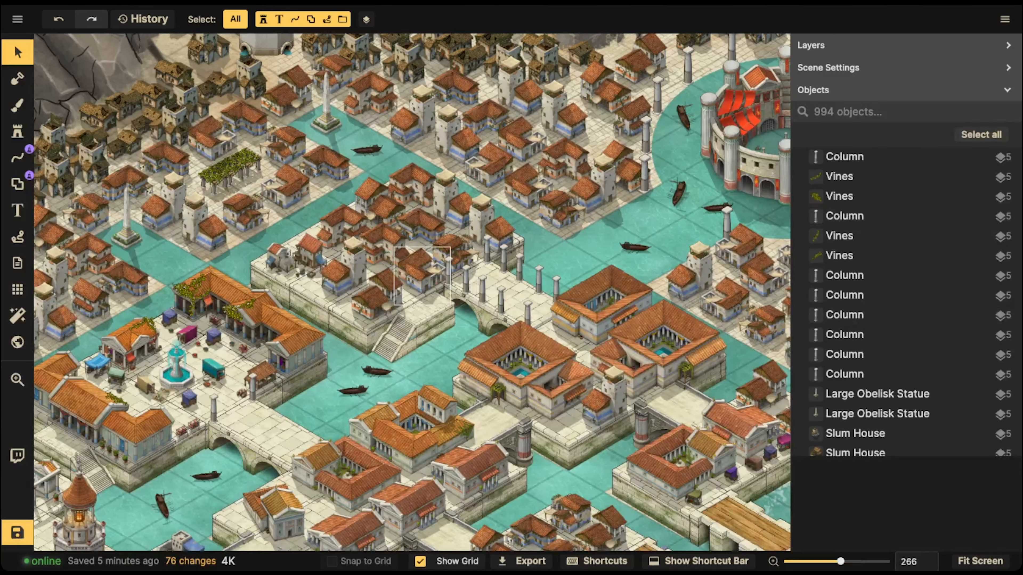
Choose the second fountain variant, the small pedestal fountain, from the Classical Empires stamp catalog
scroll(422, 244, down, 2)
key(space)
drag(106, 326, 208, 207)
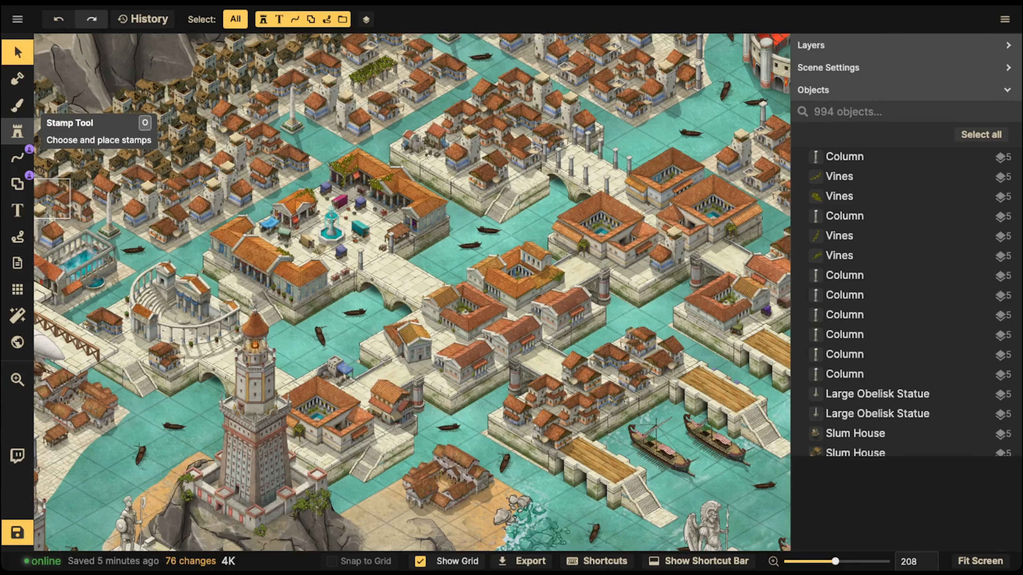
click(18, 131)
click(65, 160)
scroll(469, 319, down, 11)
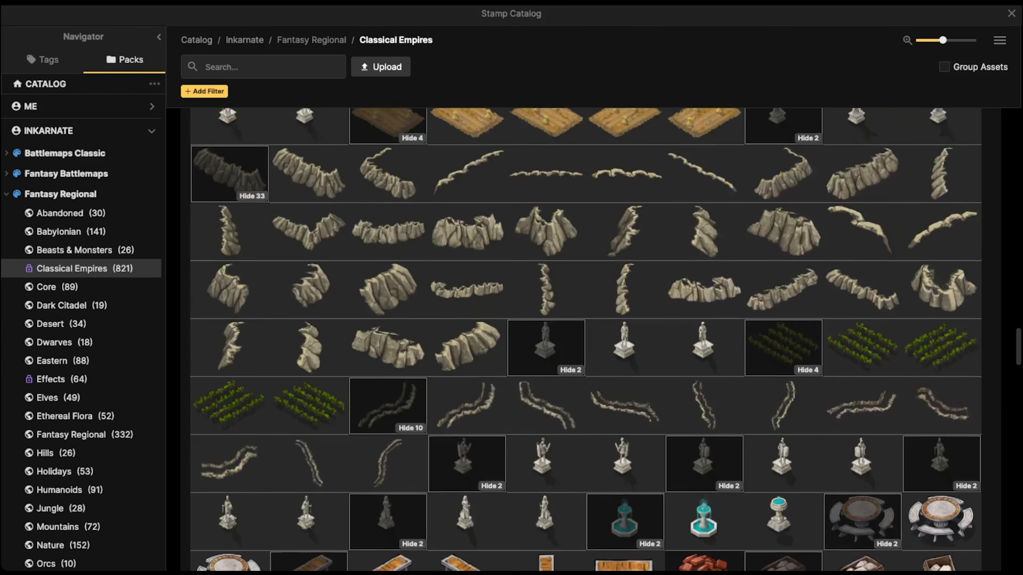
click(623, 334)
scroll(432, 189, up, 1)
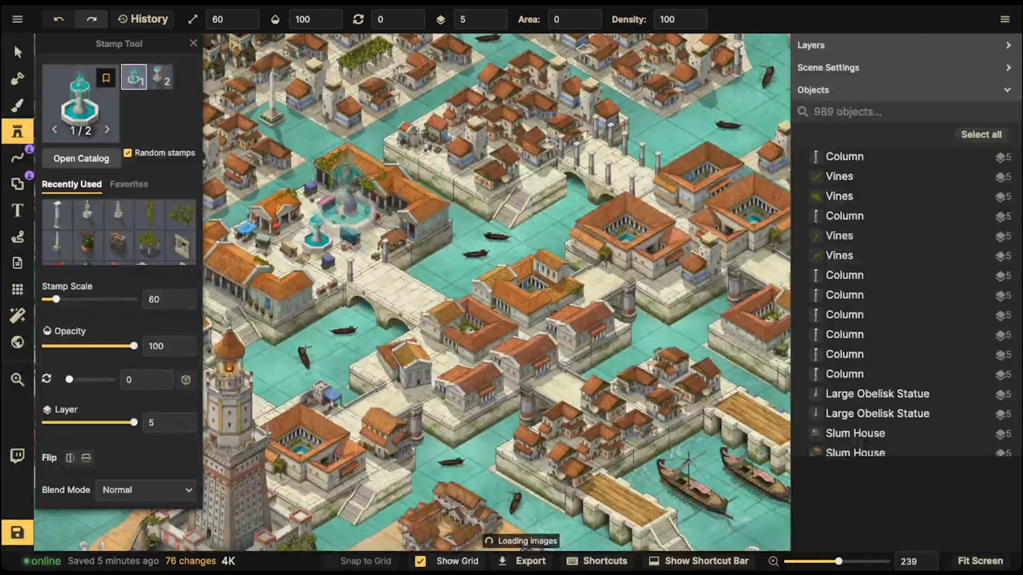
click(81, 106)
key(Escape)
click(160, 77)
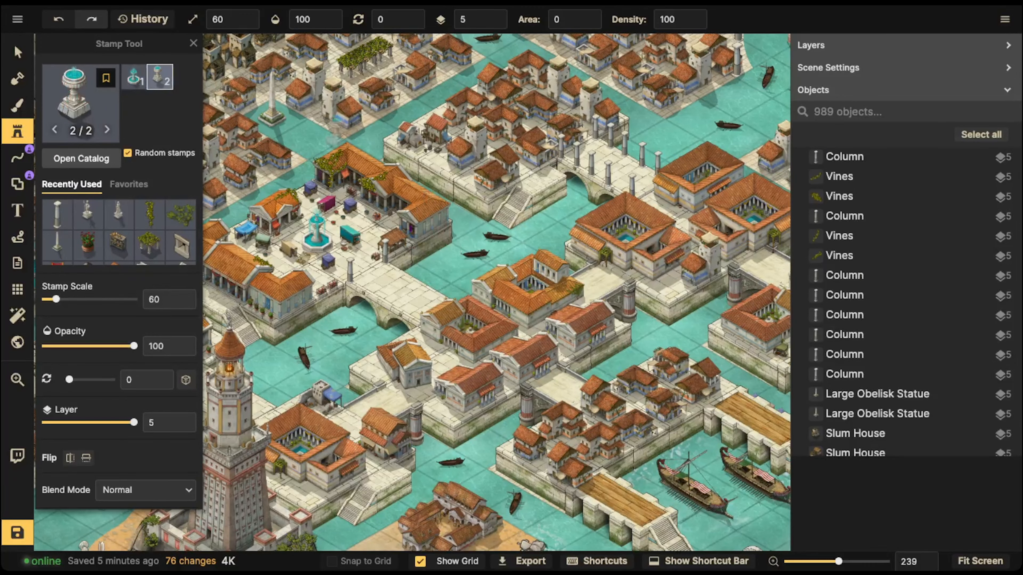
Place the small fountain at scale 30 on the paving between the houses west of the round arena's pool
scroll(537, 203, up, 3)
drag(565, 466, 491, 255)
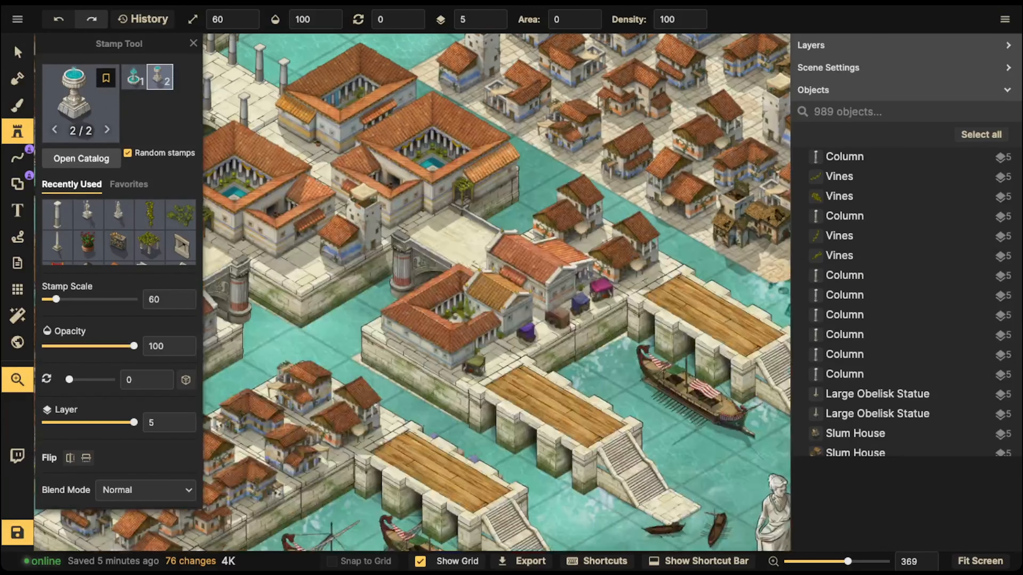
scroll(490, 255, down, 1)
scroll(478, 368, up, 2)
drag(478, 367, 690, 161)
scroll(359, 293, down, 1)
scroll(359, 293, up, 2)
drag(359, 293, 500, 447)
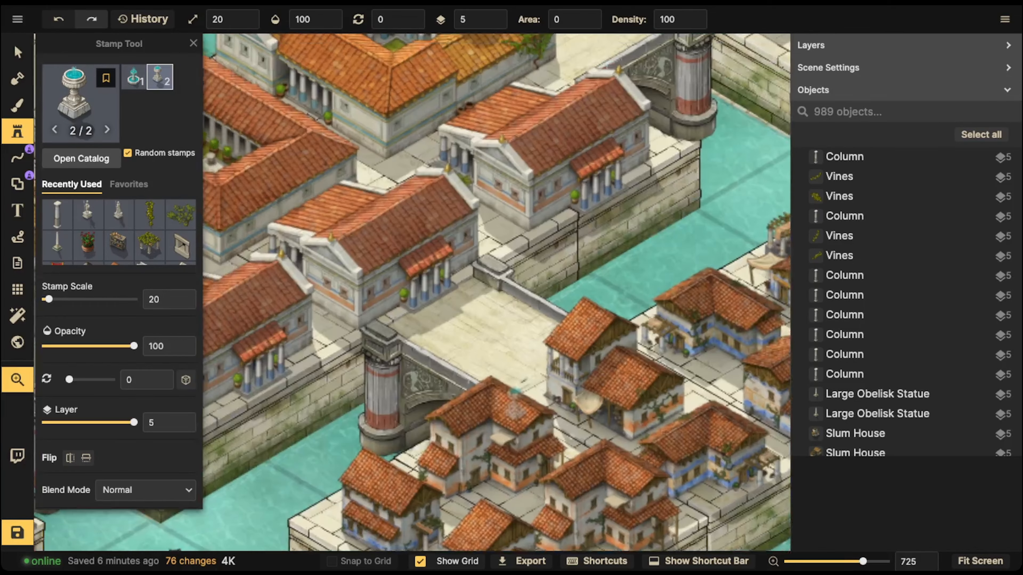
scroll(403, 358, down, 4)
drag(403, 359, 365, 294)
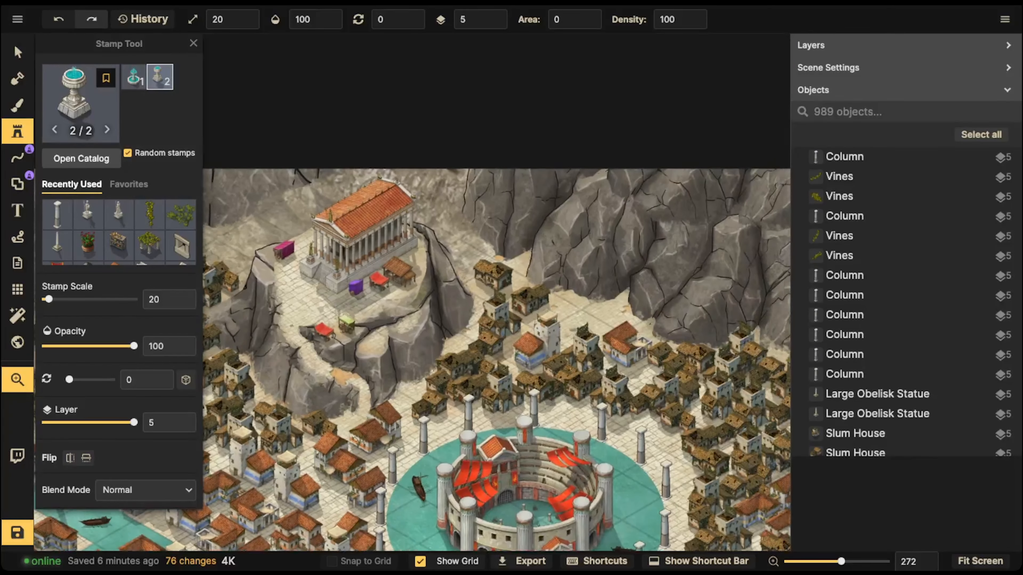
scroll(396, 320, up, 3)
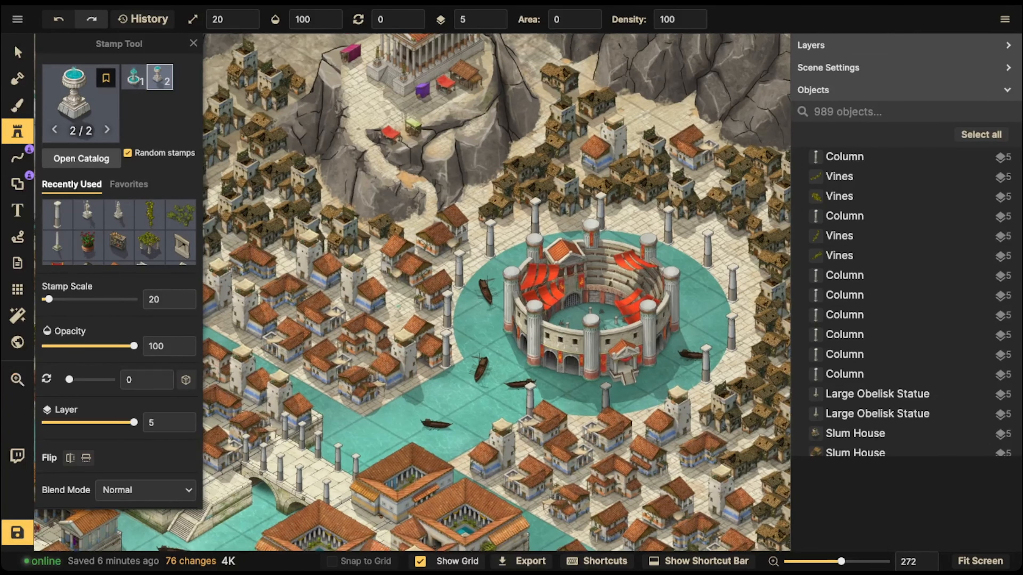
scroll(395, 298, up, 6)
key(])
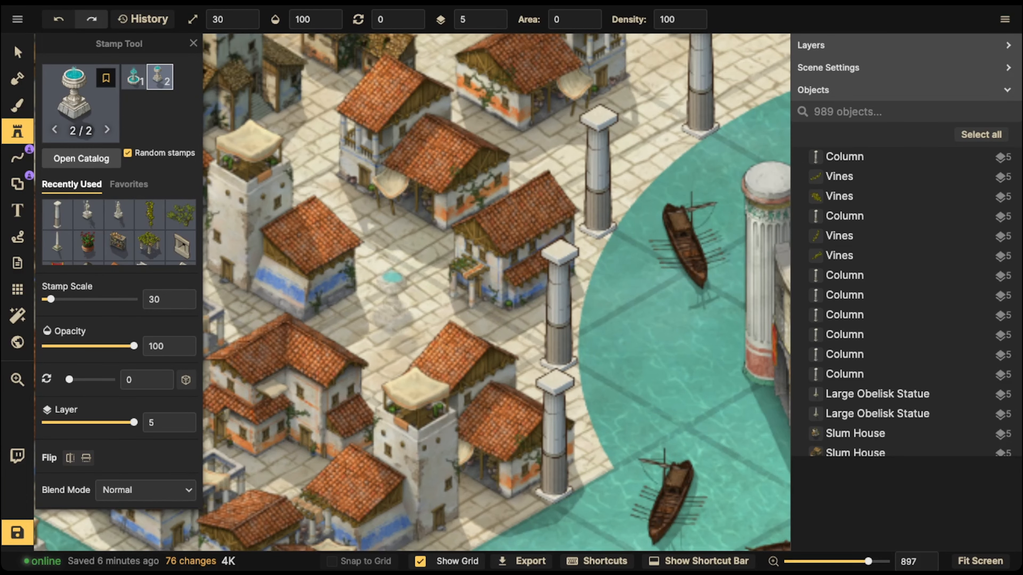
click(399, 302)
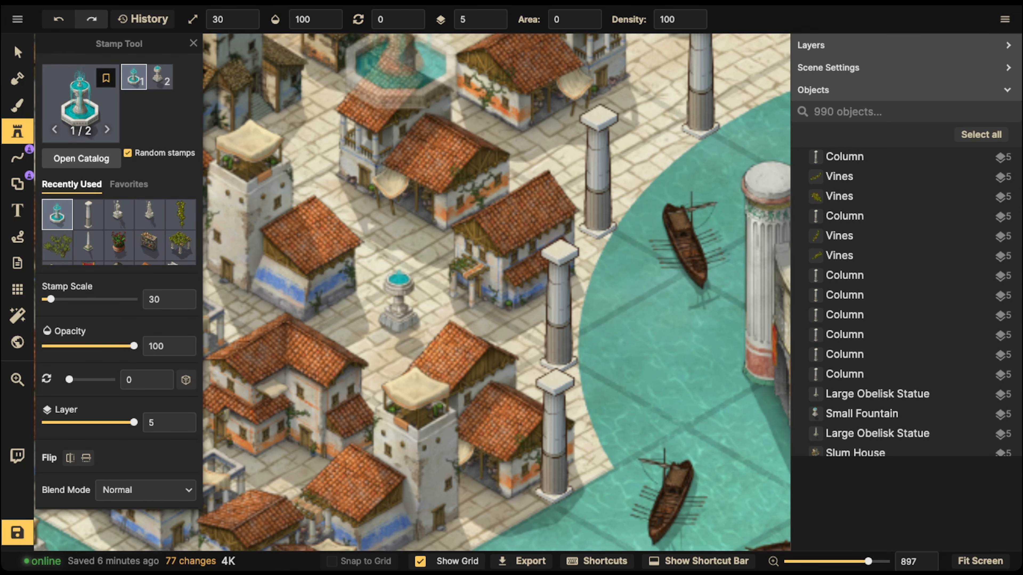
Choose the Stone Table stamp, set its scale to 40 and place one beside a column on the pool's northwest rim
click(17, 52)
click(17, 131)
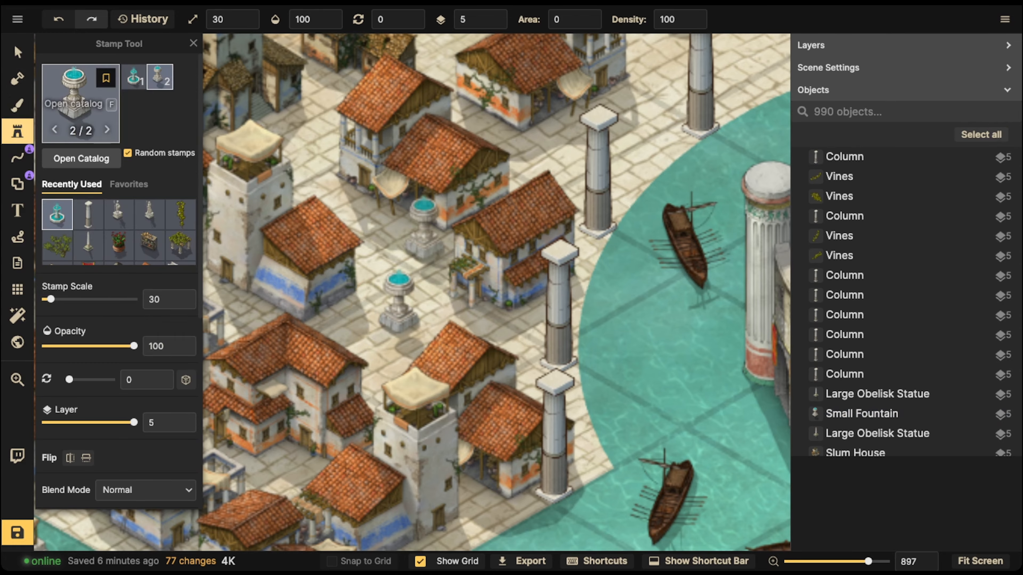
click(79, 105)
scroll(363, 341, down, 3)
click(309, 295)
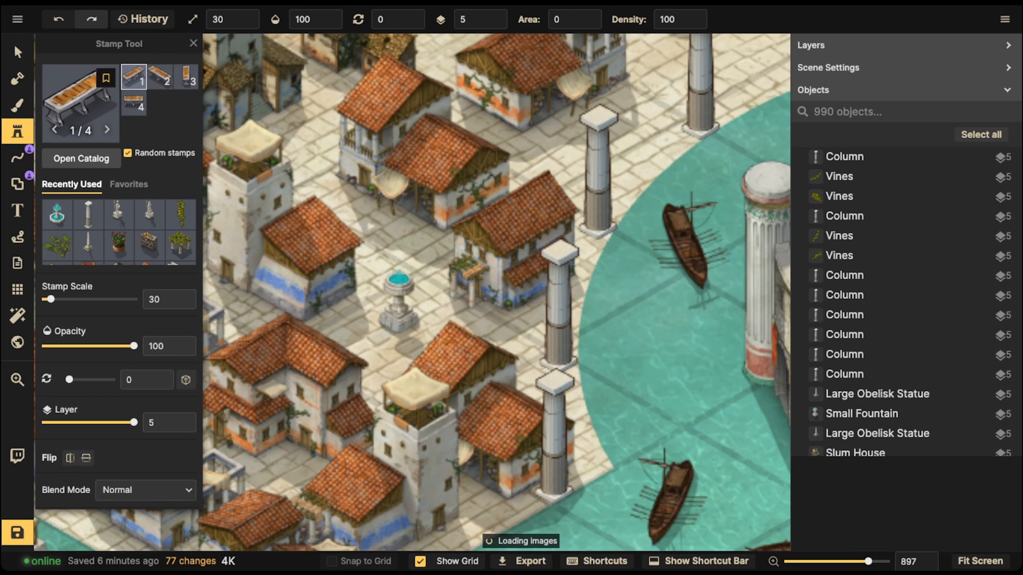
drag(635, 195, 431, 327)
key(bracketright)
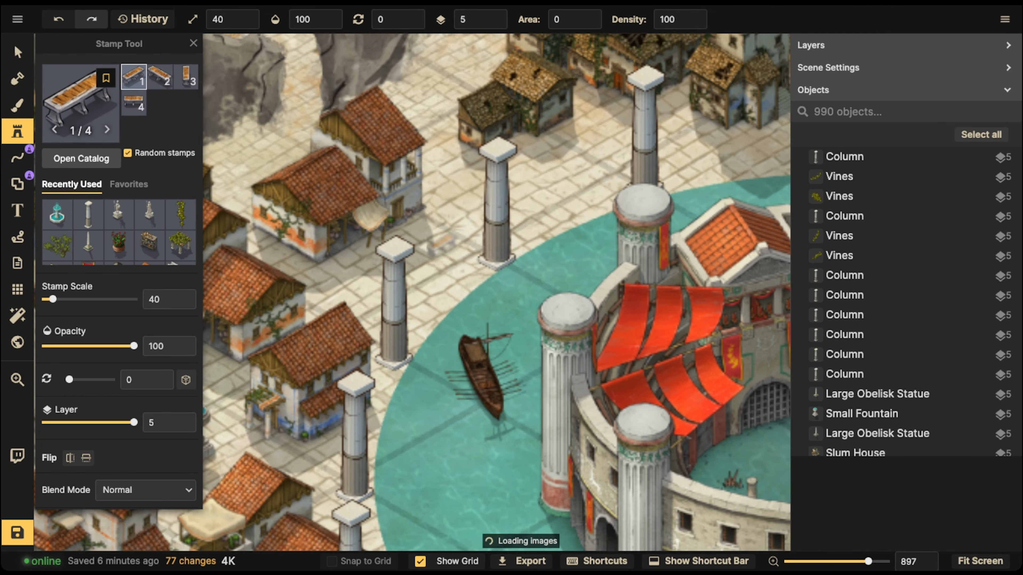
click(466, 273)
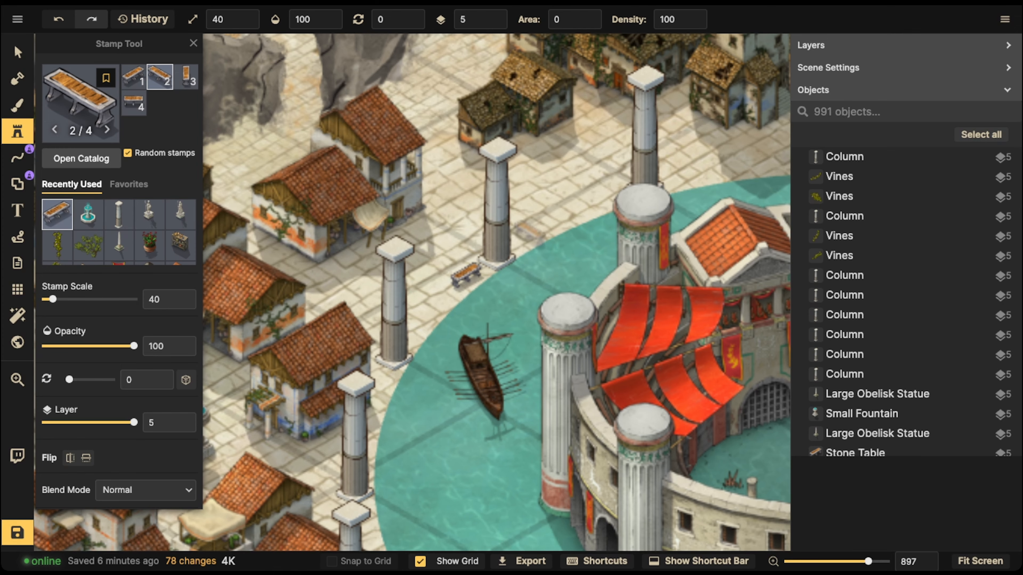
Place two more angled stone tables between the rim columns, one northwest and one northeast of the arena
key(1)
click(531, 233)
drag(765, 161, 390, 302)
drag(698, 309, 544, 242)
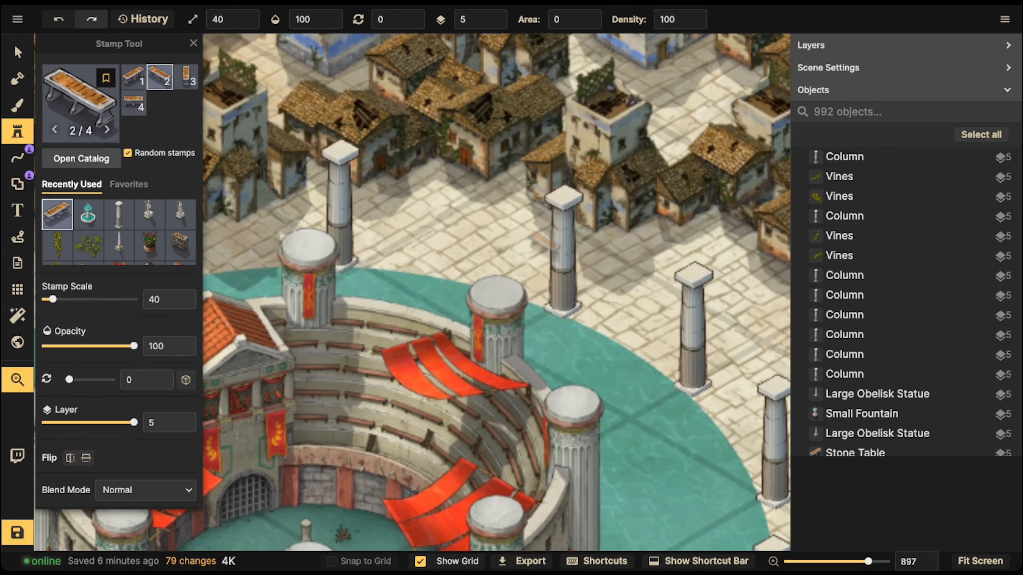
click(606, 318)
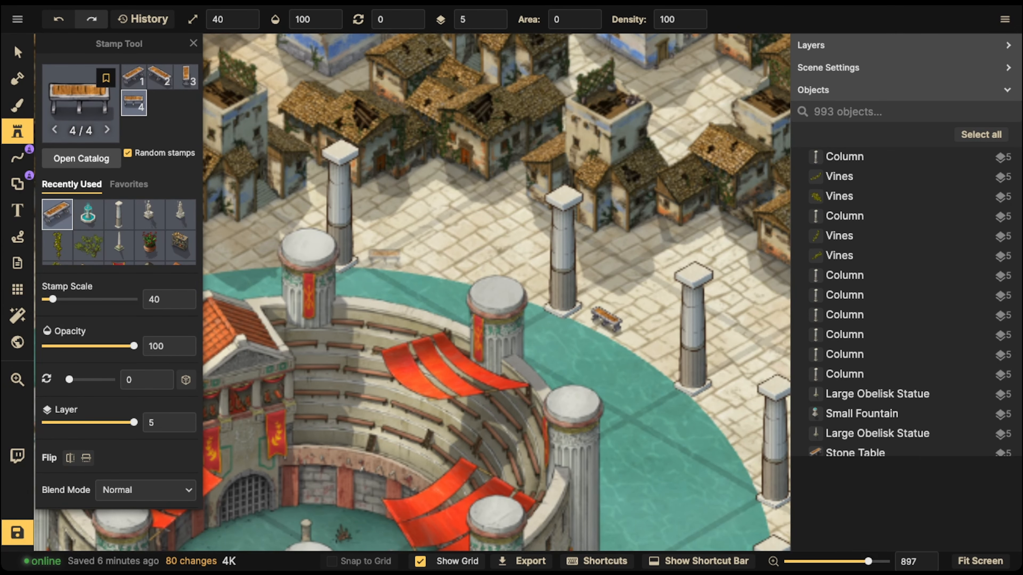
Place two front-facing stone tables on the paving behind the arena, one on each side of the rearmost column
click(384, 258)
drag(384, 258, 588, 260)
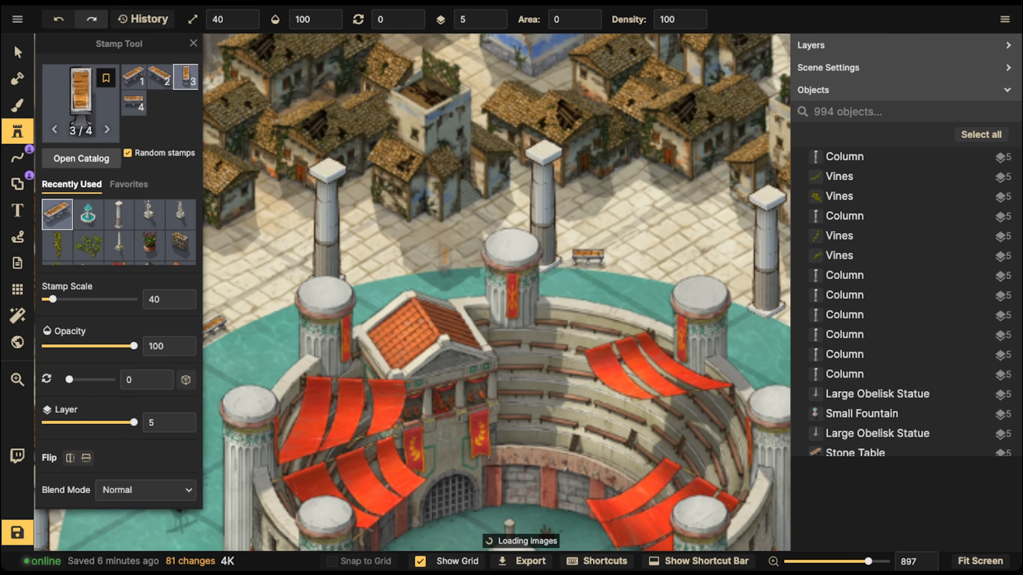
key(Left)
key(Left)
key(Left)
click(454, 256)
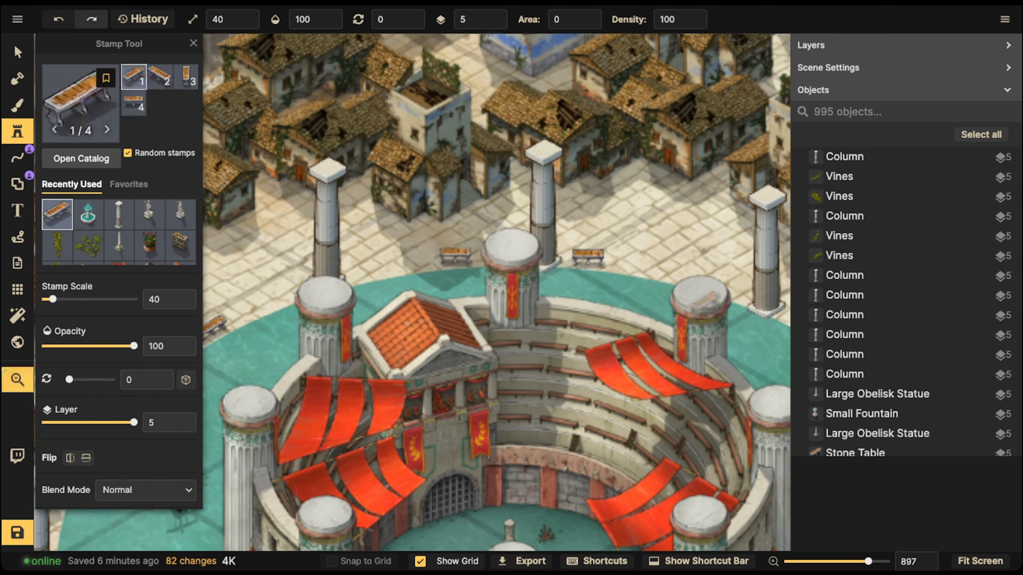
Place an end-on stone table between two columns on the pool's eastern rim and an angled one just above it
drag(699, 304, 214, 39)
key(Left)
key(Left)
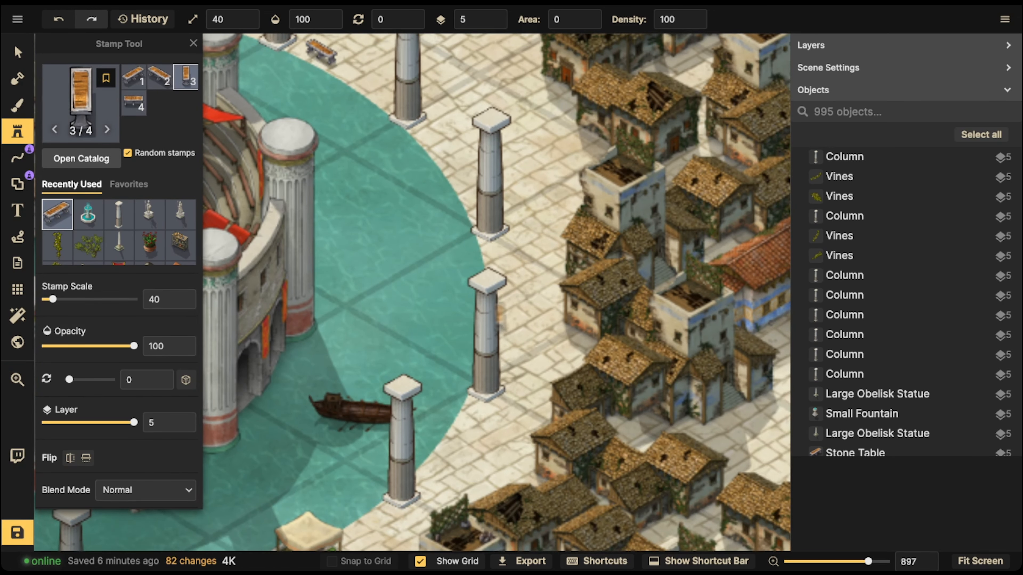
click(502, 253)
key(Left)
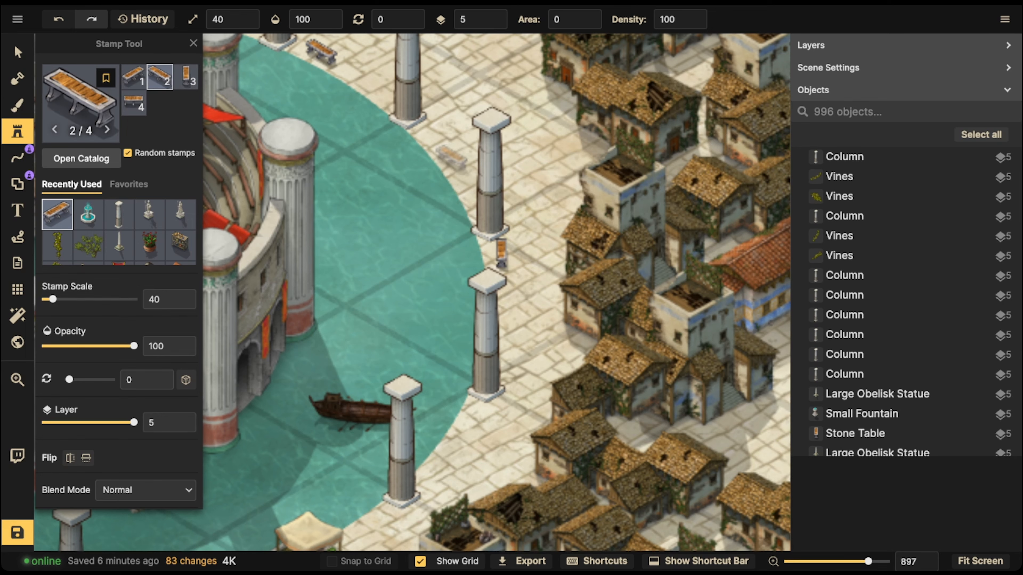
click(449, 157)
Place an end-on stone table beside the lowest column on the pool's western rim
key(Left)
drag(262, 339, 975, 187)
drag(327, 125, 405, 506)
key(Right)
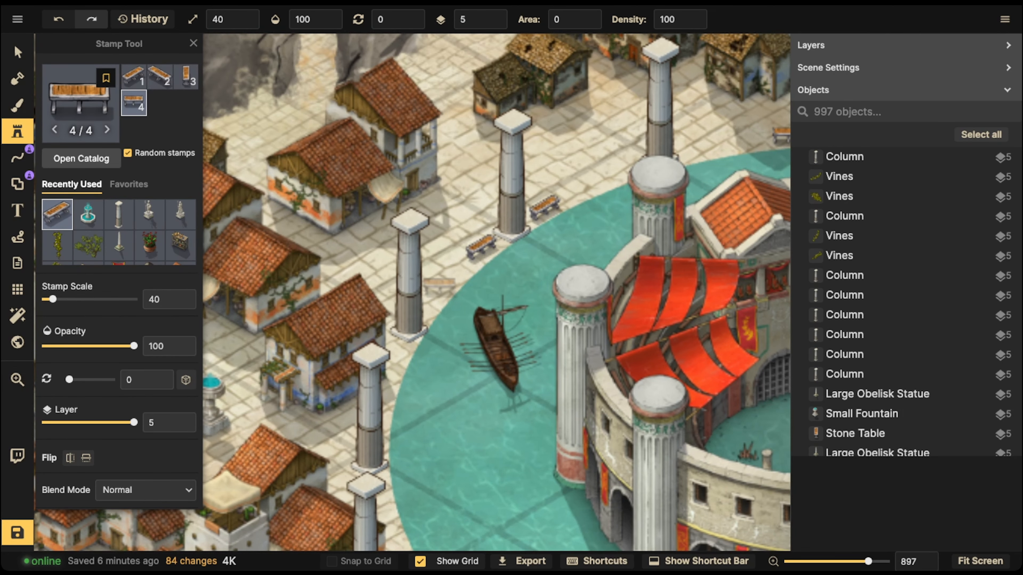
key(Right)
drag(404, 413, 361, 272)
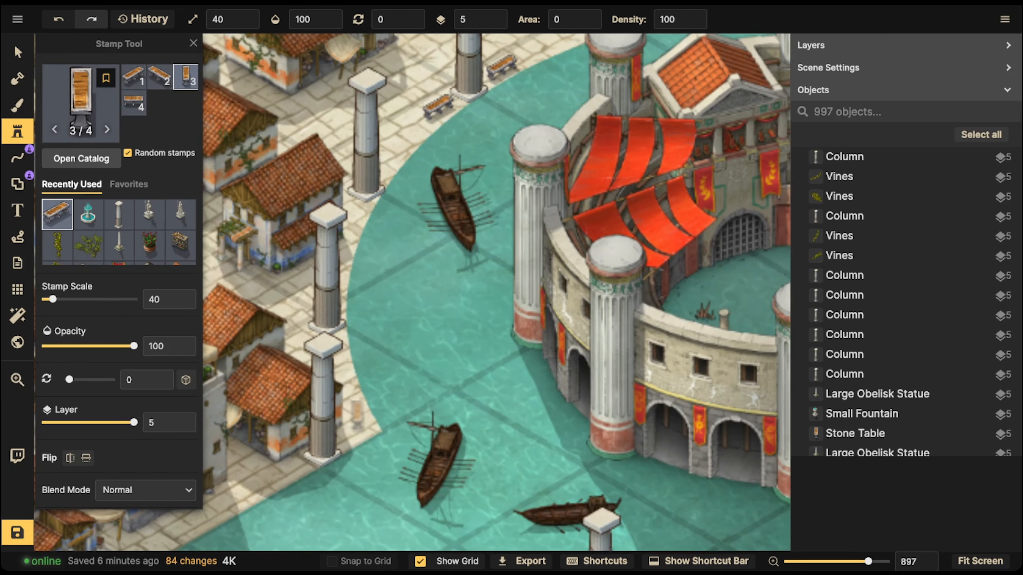
click(358, 427)
Choose the third Market Rug variant and place it in the market square between the small pedimented building and the fountain
scroll(515, 397, down, 5)
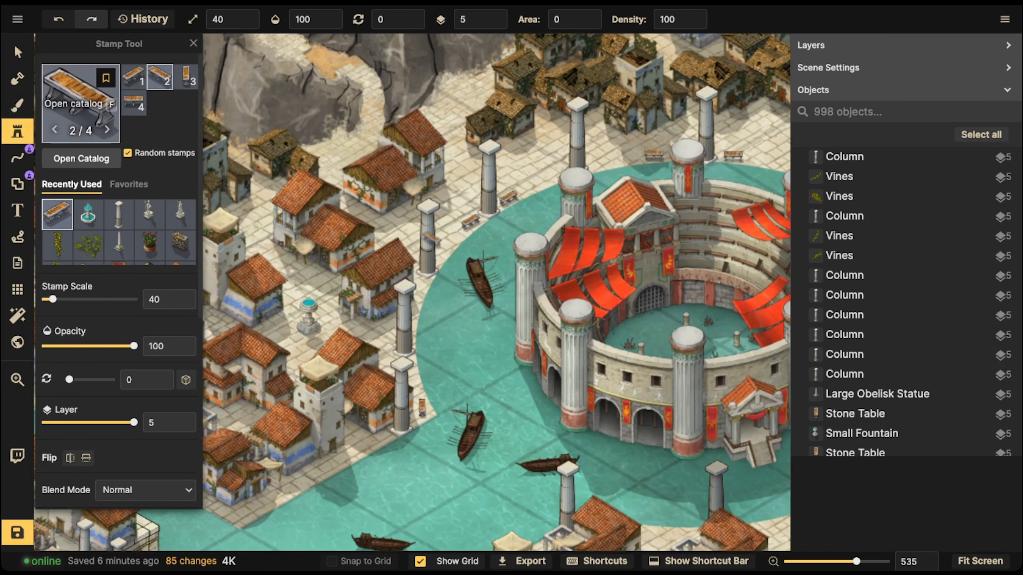
click(80, 100)
scroll(306, 282, down, 5)
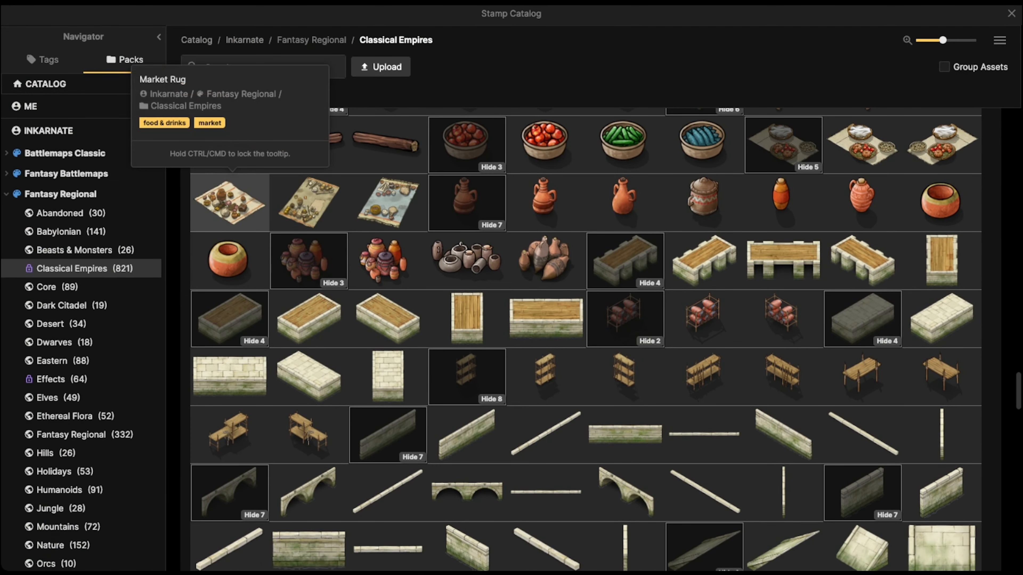
click(229, 201)
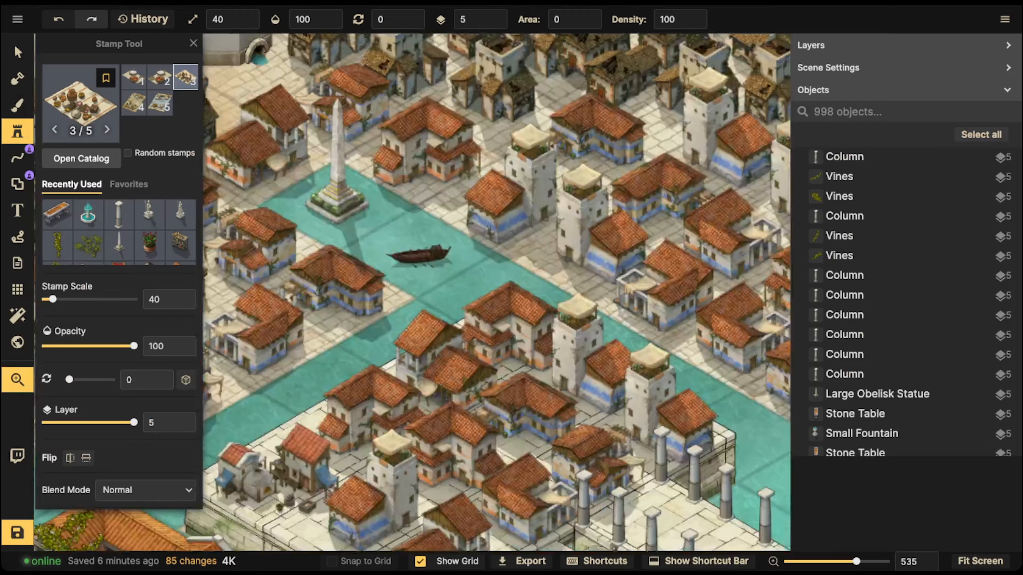
drag(343, 403, 488, 250)
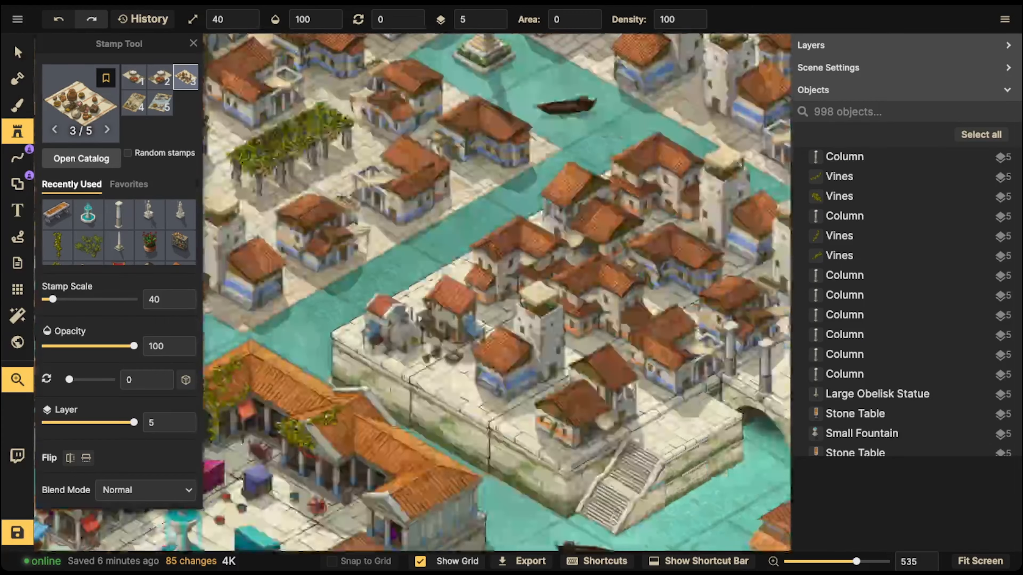
drag(261, 496, 459, 376)
scroll(435, 421, up, 2)
drag(432, 426, 509, 298)
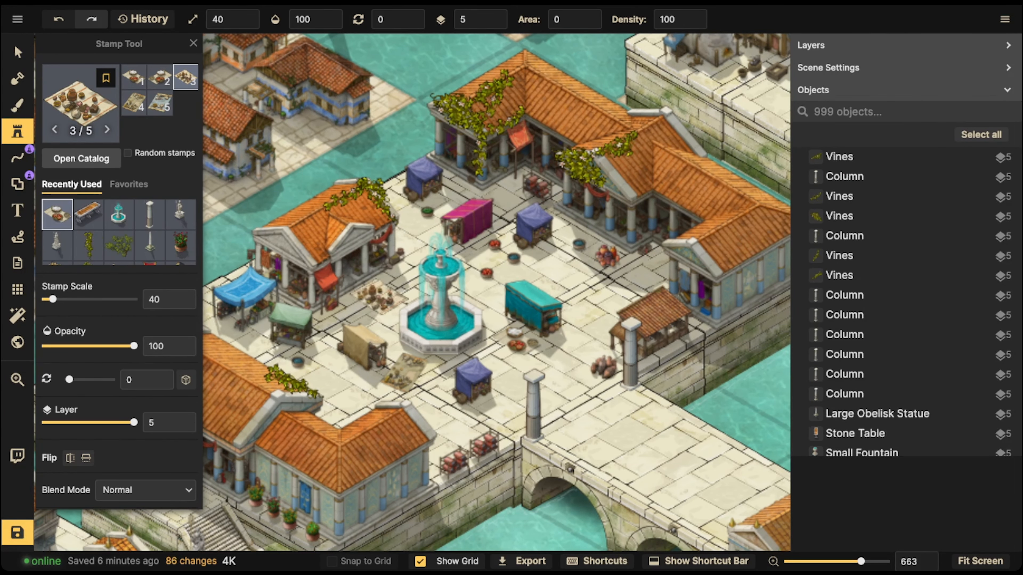
Browse the Classical Empires catalog past the ceramic pots and market stalls and choose the third gray rock stamp variant
click(80, 102)
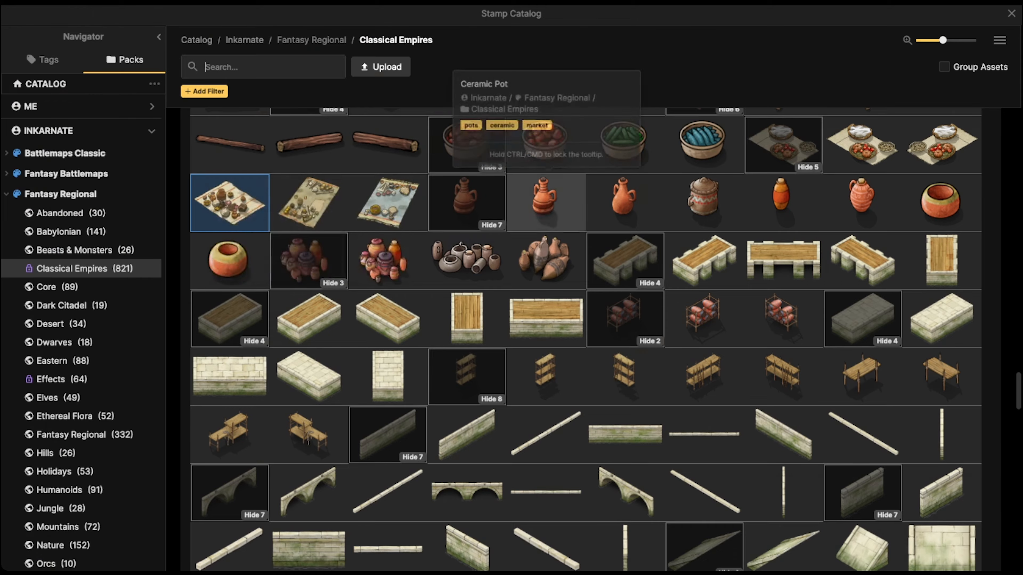
click(545, 258)
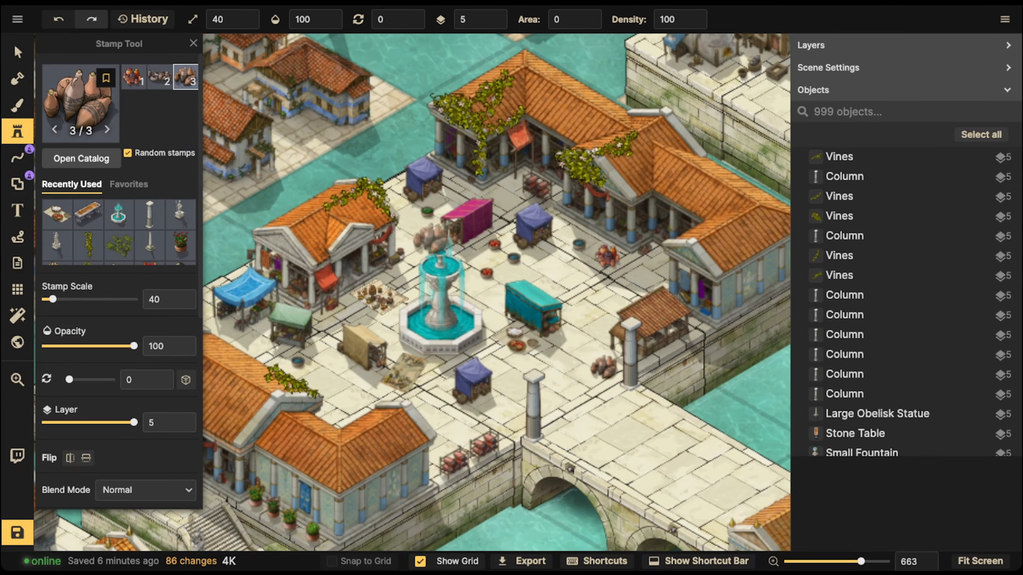
click(81, 102)
scroll(624, 202, down, 15)
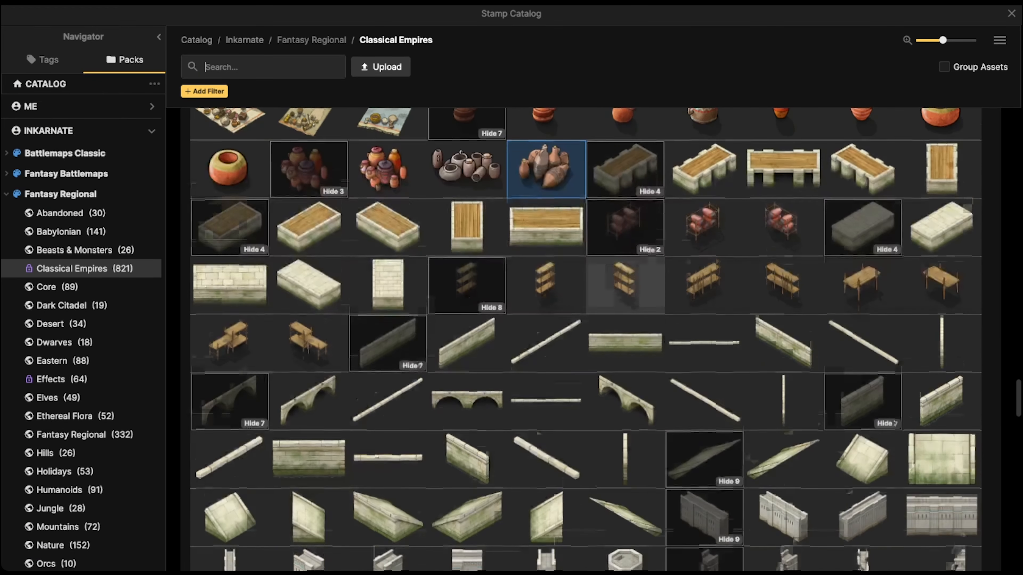
scroll(625, 313, down, 15)
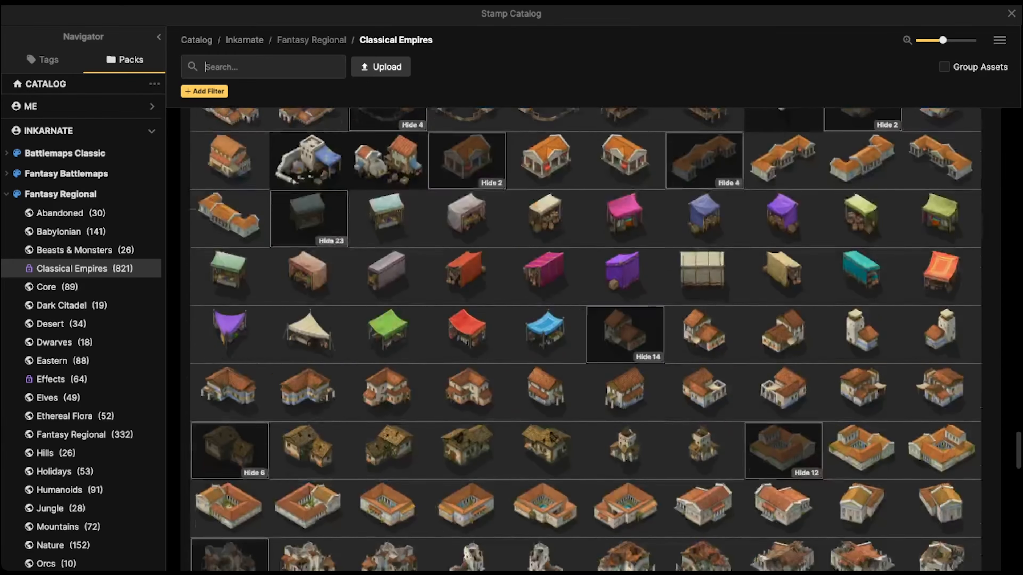
scroll(625, 313, up, 5)
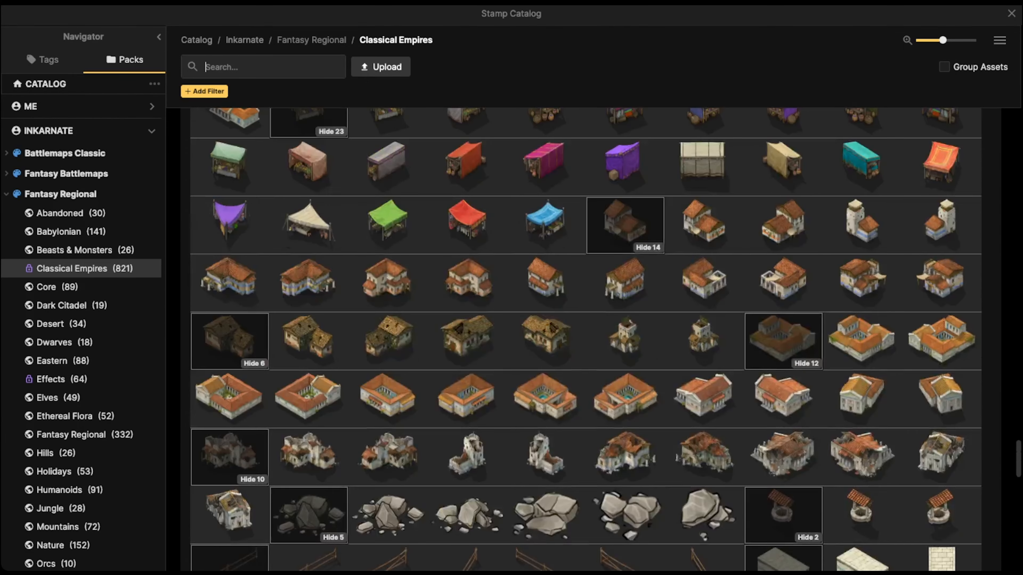
scroll(547, 342, down, 2)
click(547, 391)
Set the rock stamp's scale to 120 and try out one rock on the sand outside the city wall
scroll(497, 293, left, 20)
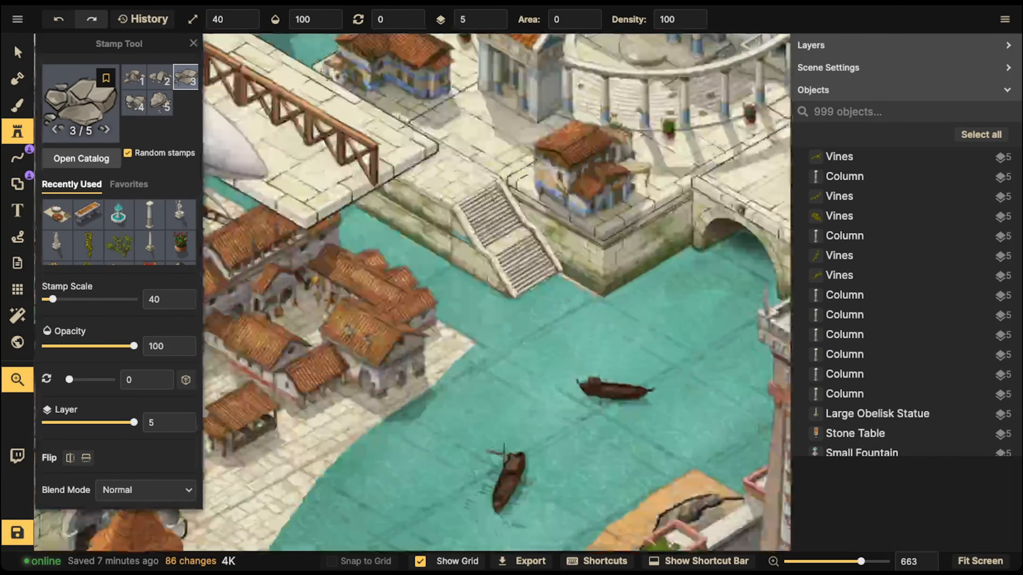
scroll(558, 292, down, 10)
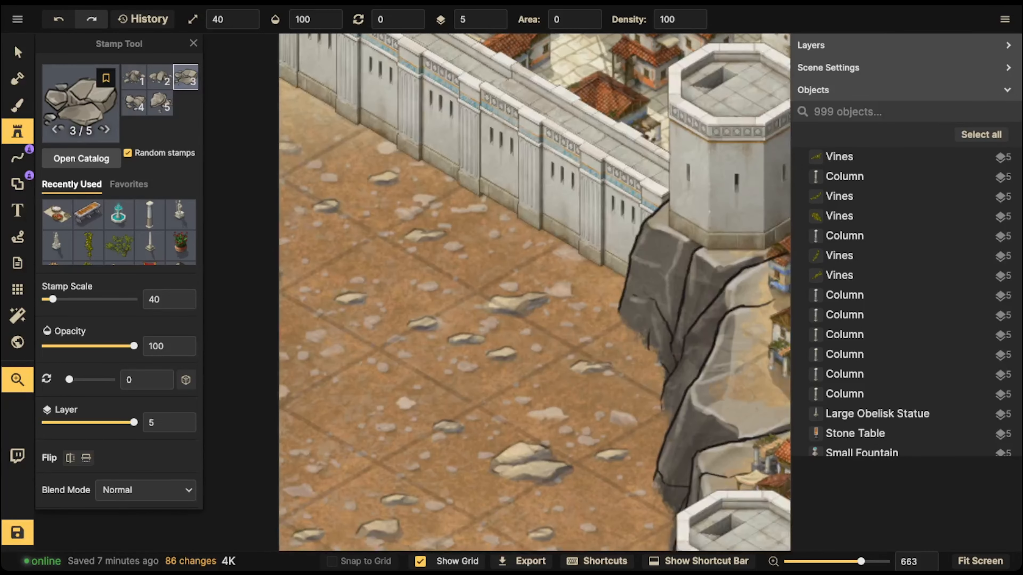
scroll(486, 270, up, 7)
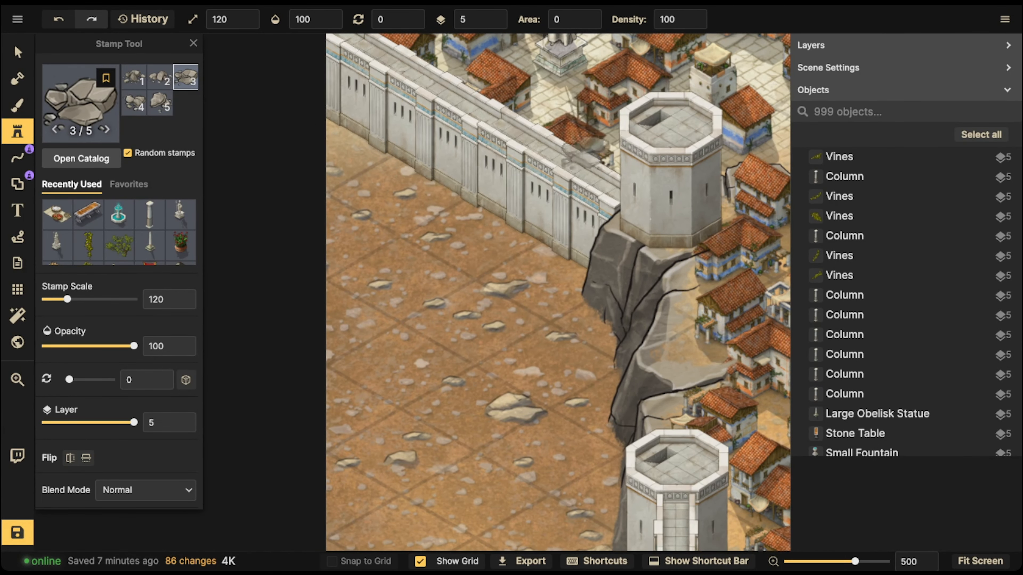
scroll(515, 268, down, 5)
click(508, 282)
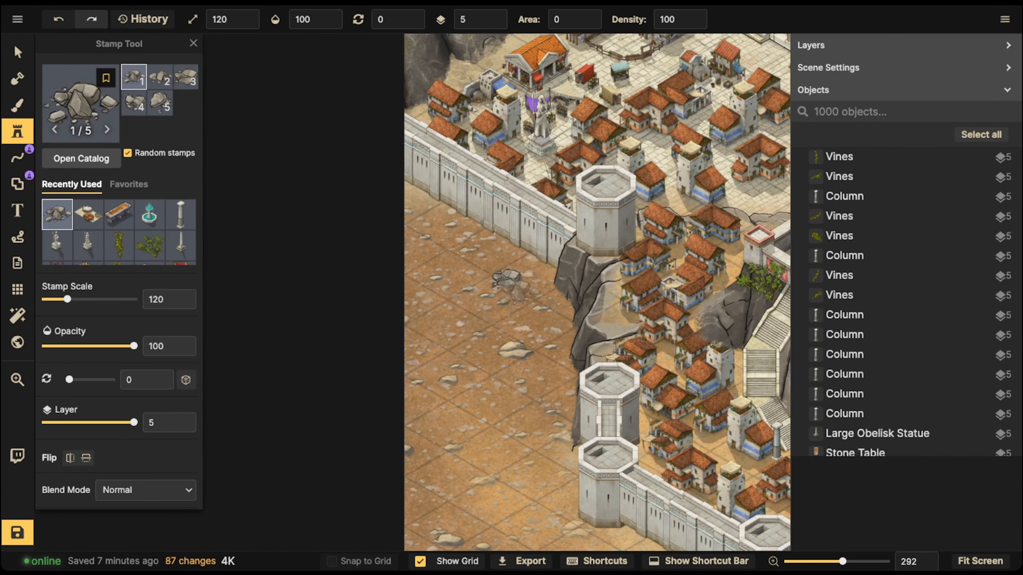
key(ctrl+z)
Set the rock stamp's brightness to 121 in its color settings
scroll(121, 262, down, 6)
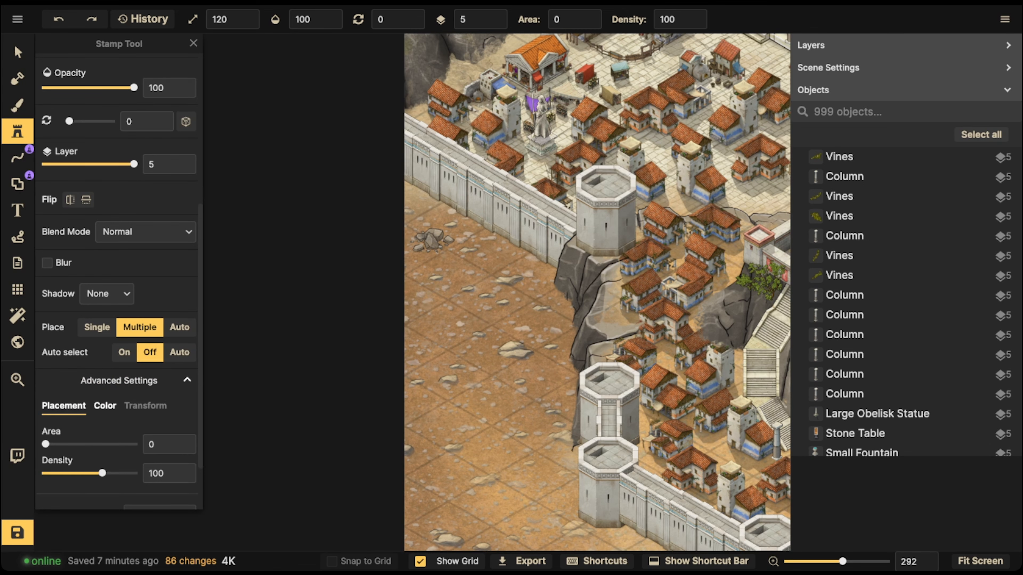
click(105, 406)
scroll(379, 345, down, 3)
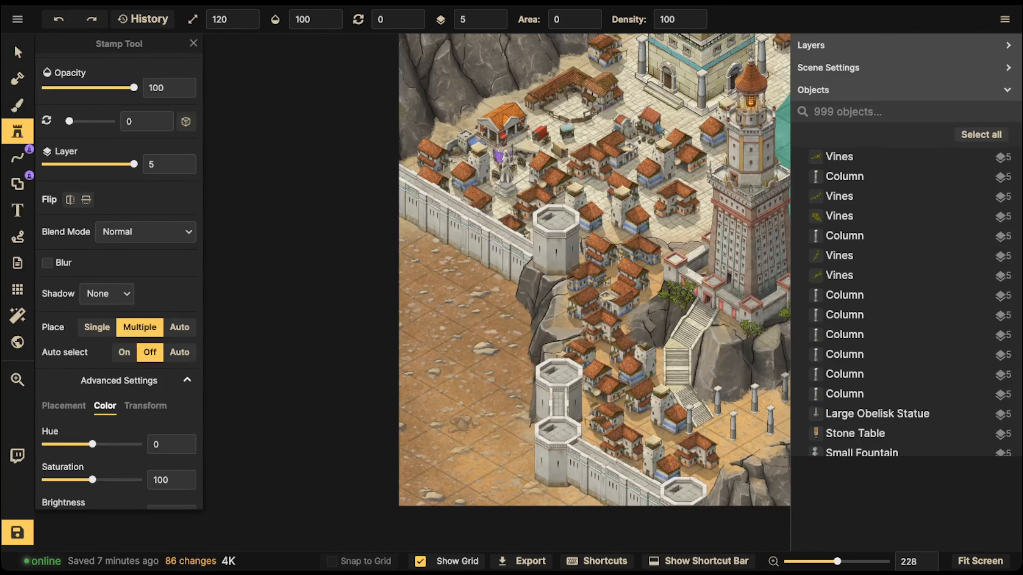
scroll(121, 282, down, 2)
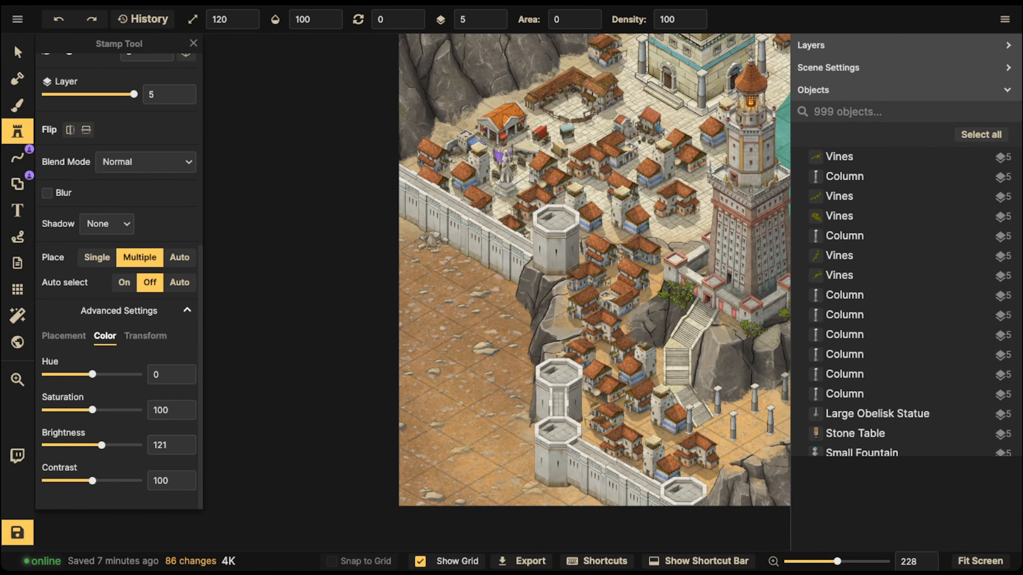
Build a pile of five overlapping rock stamps on the open sand just west of the middle wall tower
click(487, 348)
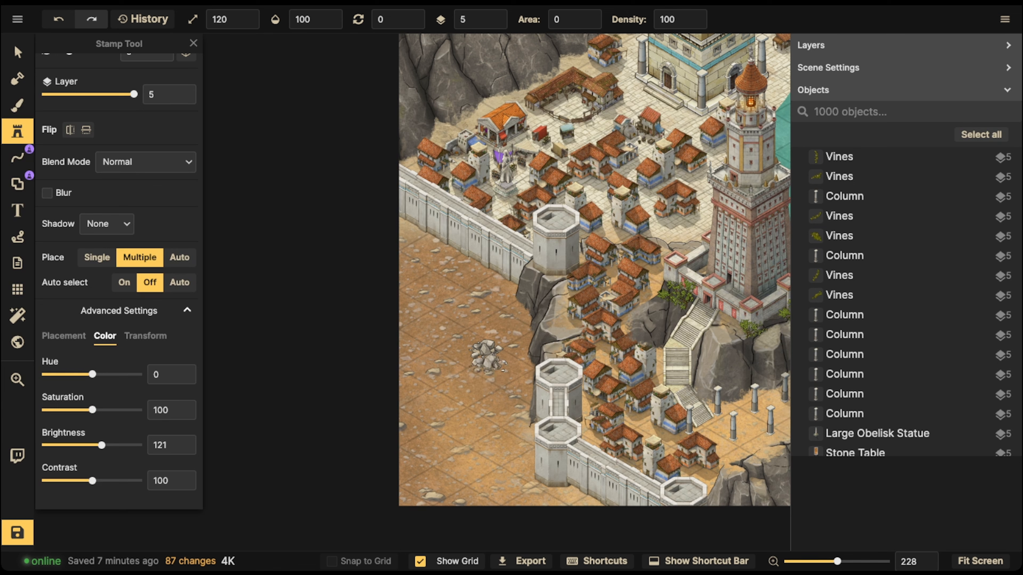
click(489, 362)
click(473, 363)
click(482, 373)
click(484, 374)
Scatter more rock stamps over the desert outside the wall, clustering some near the map's southern edge and others along its western edge
click(423, 296)
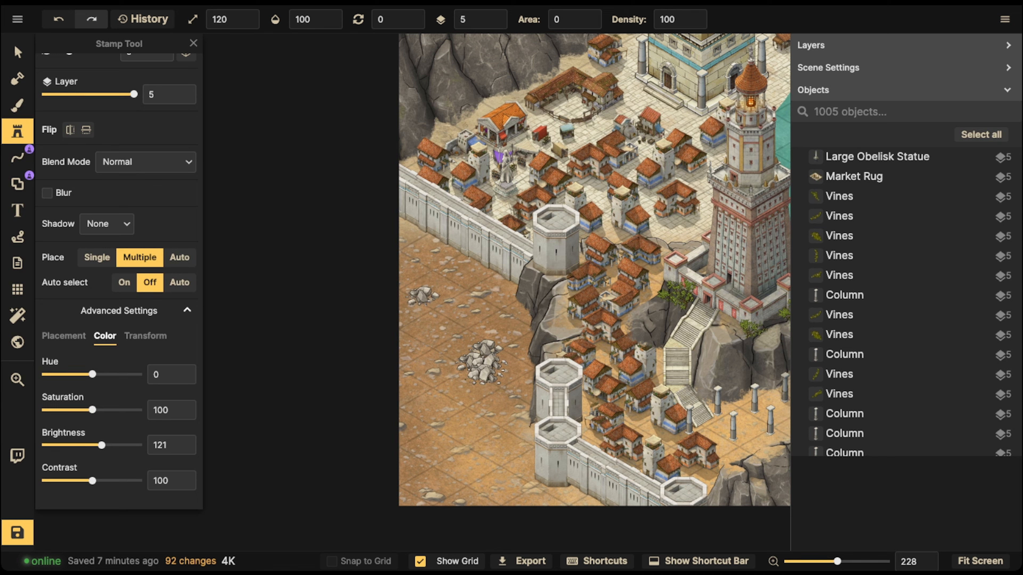
click(403, 419)
click(459, 478)
click(472, 475)
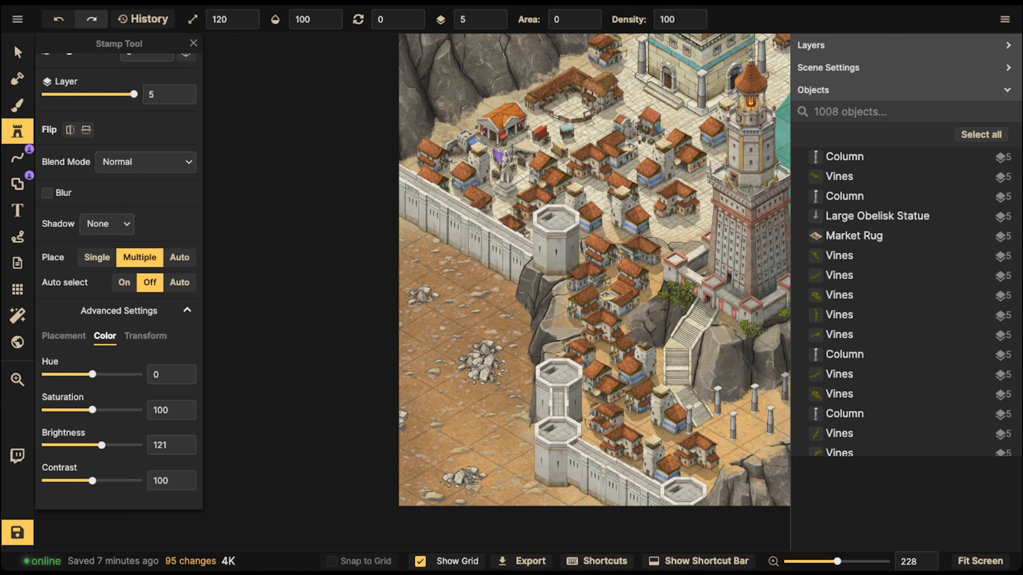
click(475, 488)
click(519, 504)
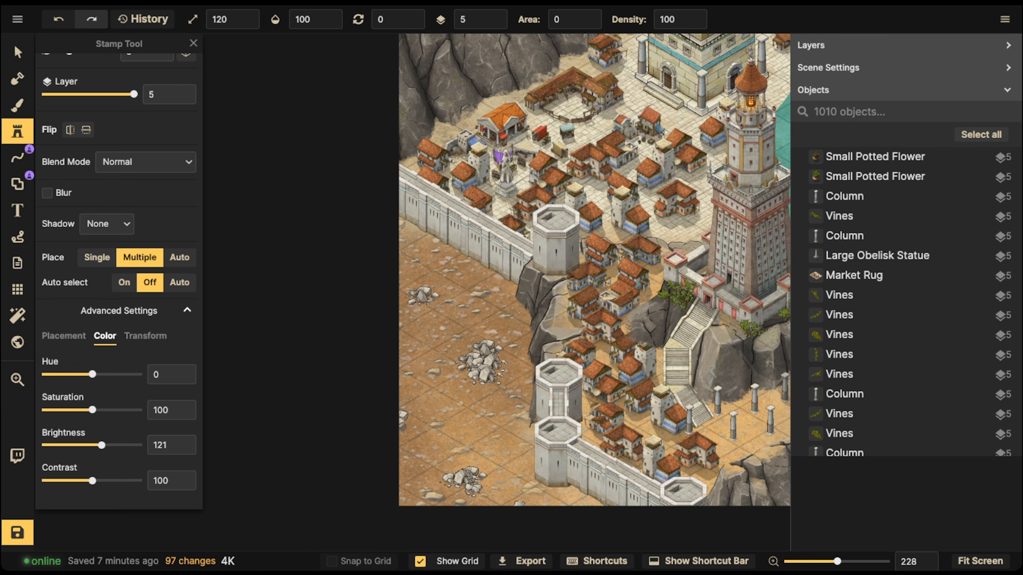
click(419, 228)
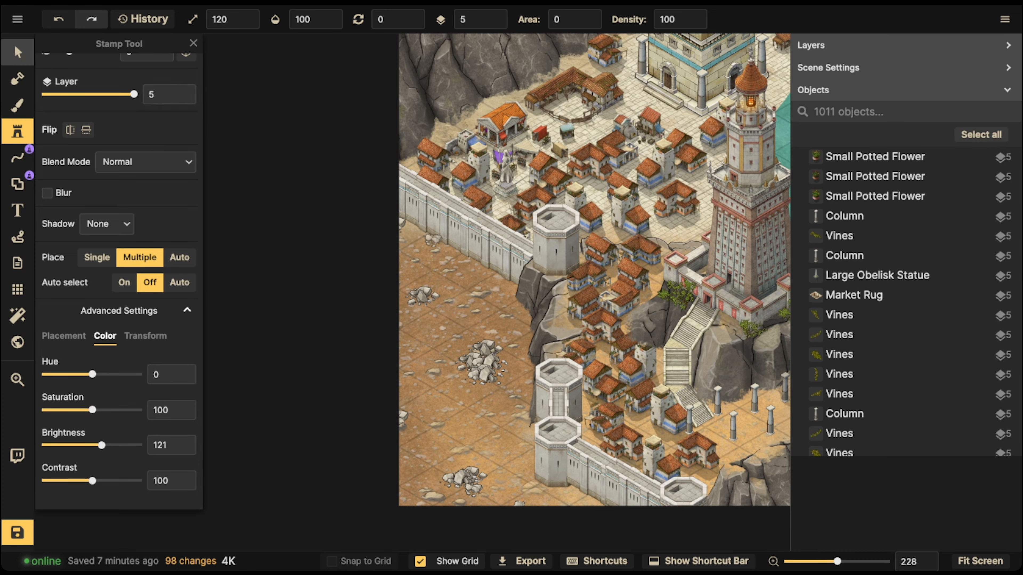
Look over the map from the desert corner to the harbor statues and back to the lighthouses, and save it
click(17, 52)
scroll(485, 189, down, 3)
scroll(486, 187, down, 2)
key(space)
drag(486, 187, 313, 255)
scroll(504, 282, down, 2)
key(space)
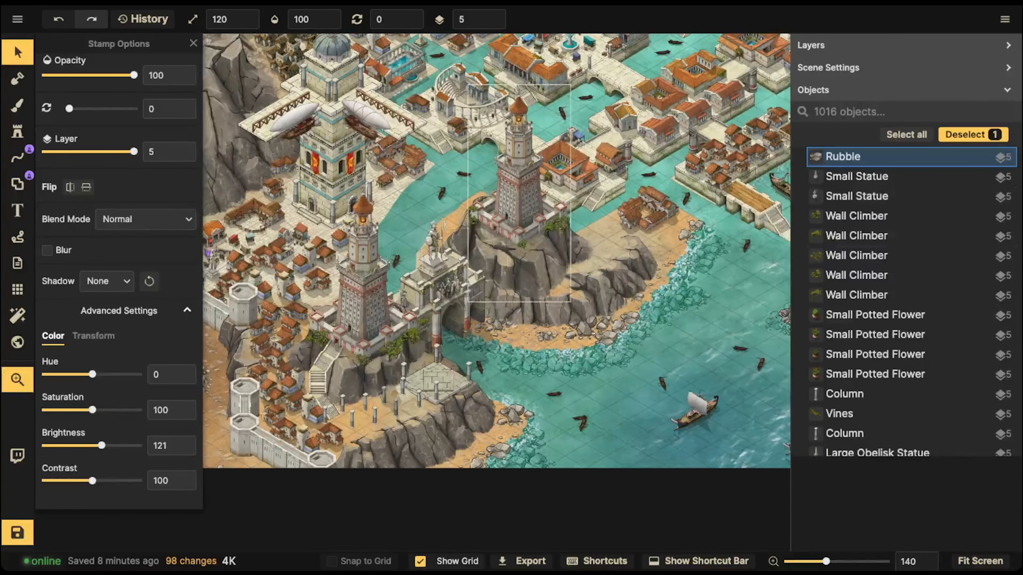
drag(503, 322, 414, 322)
drag(644, 166, 486, 222)
scroll(486, 221, down, 3)
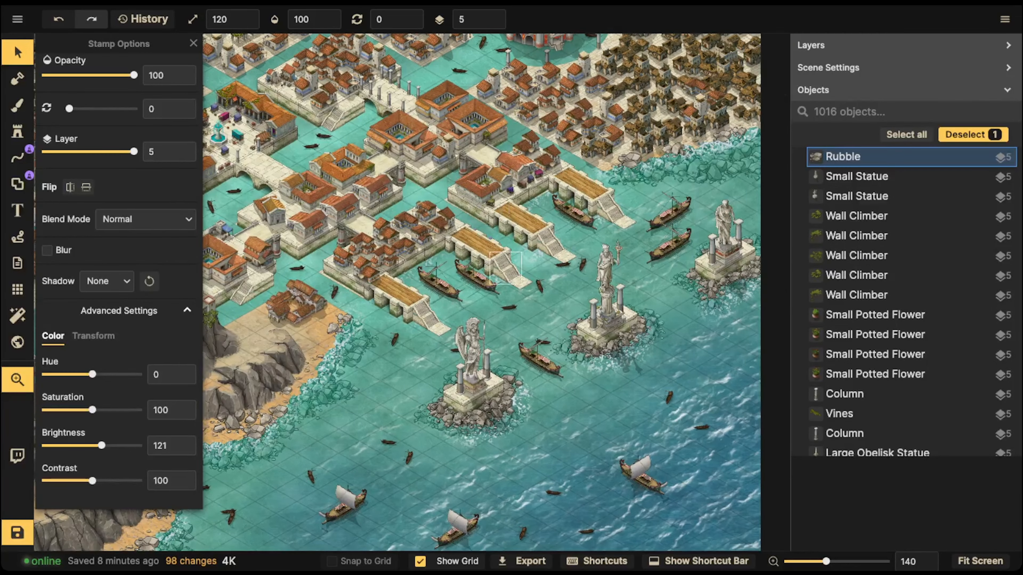
scroll(439, 197, down, 1)
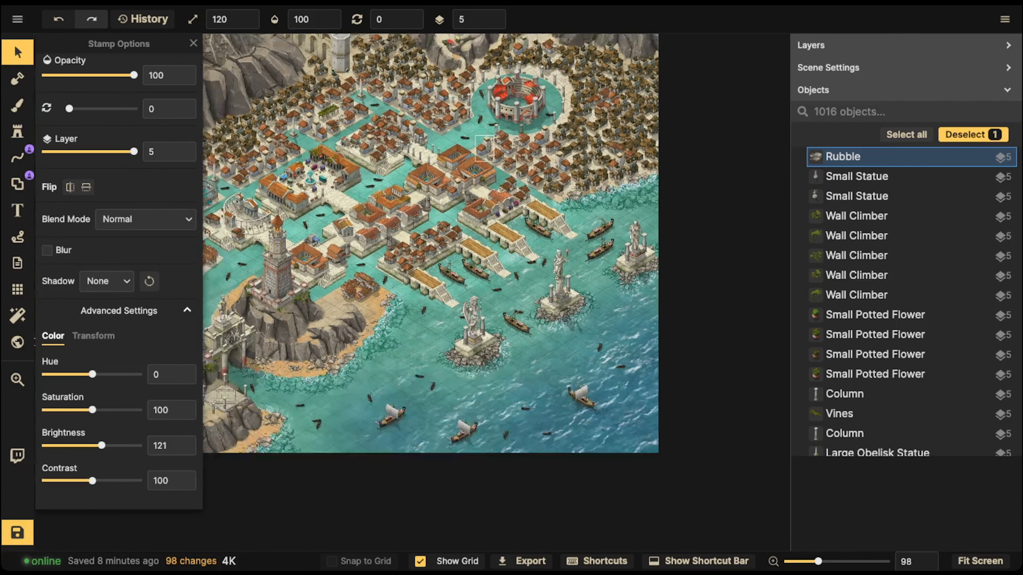
key(space)
drag(439, 197, 674, 187)
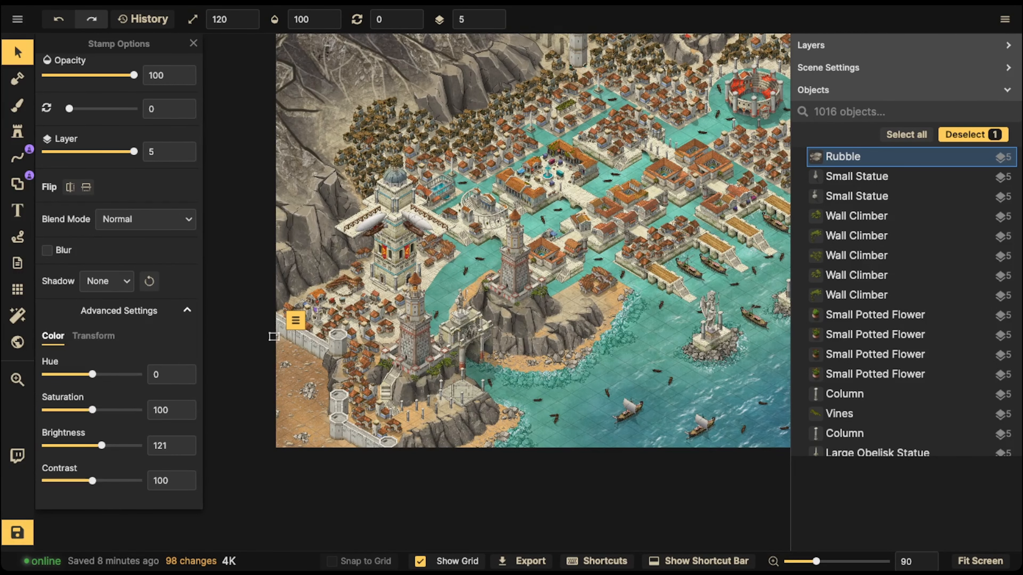
key(ctrl+s)
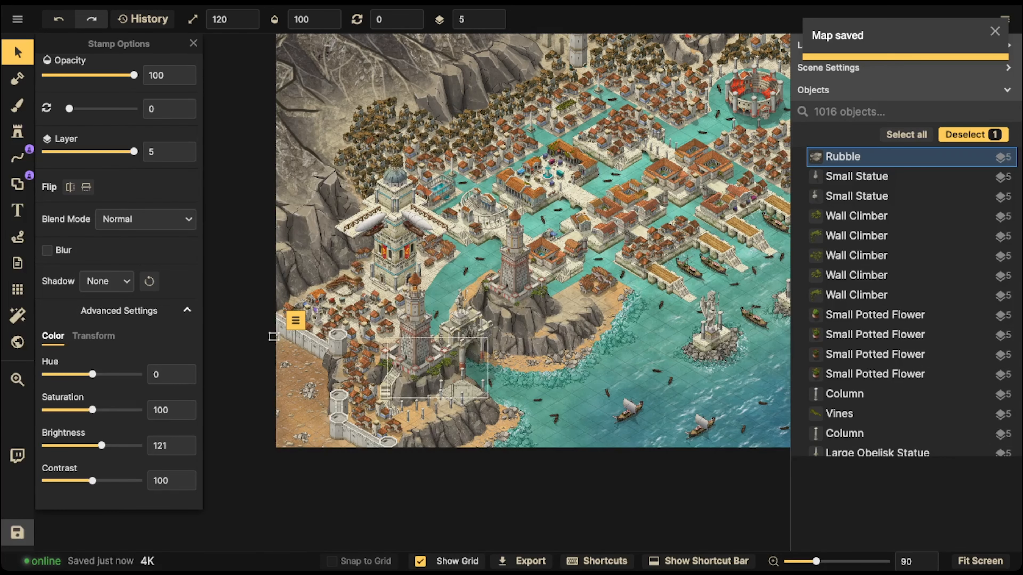
Raise the Blood stamp beside the cliff-top stone platform to layer 5 and move it onto the platform's paving
scroll(462, 392, up, 12)
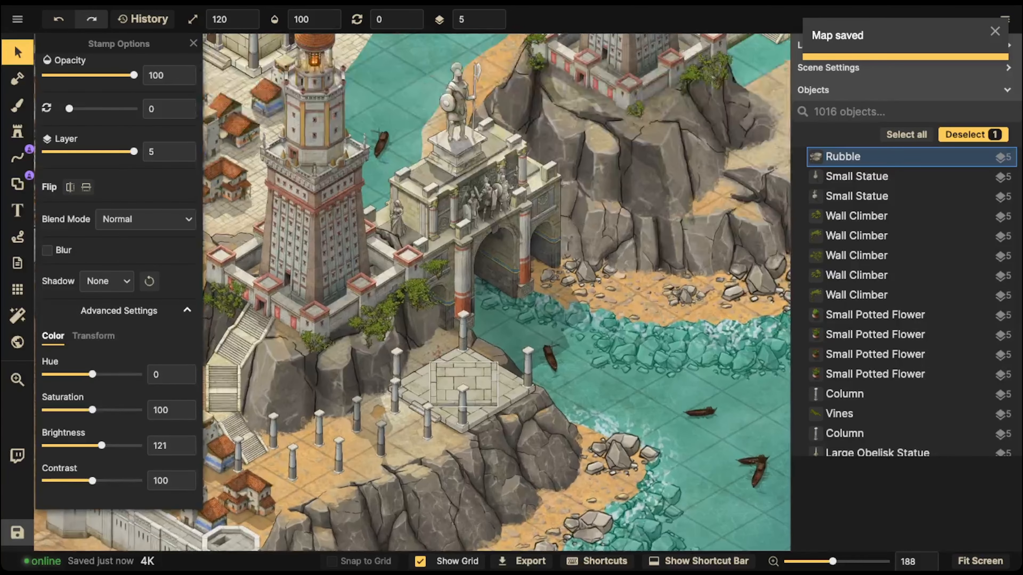
scroll(461, 379, up, 5)
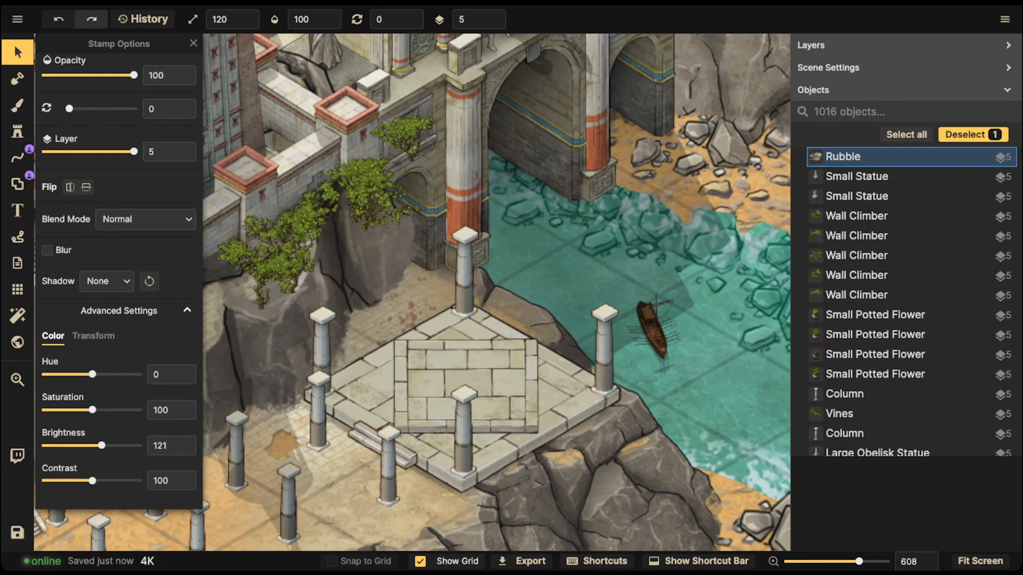
drag(408, 315, 436, 301)
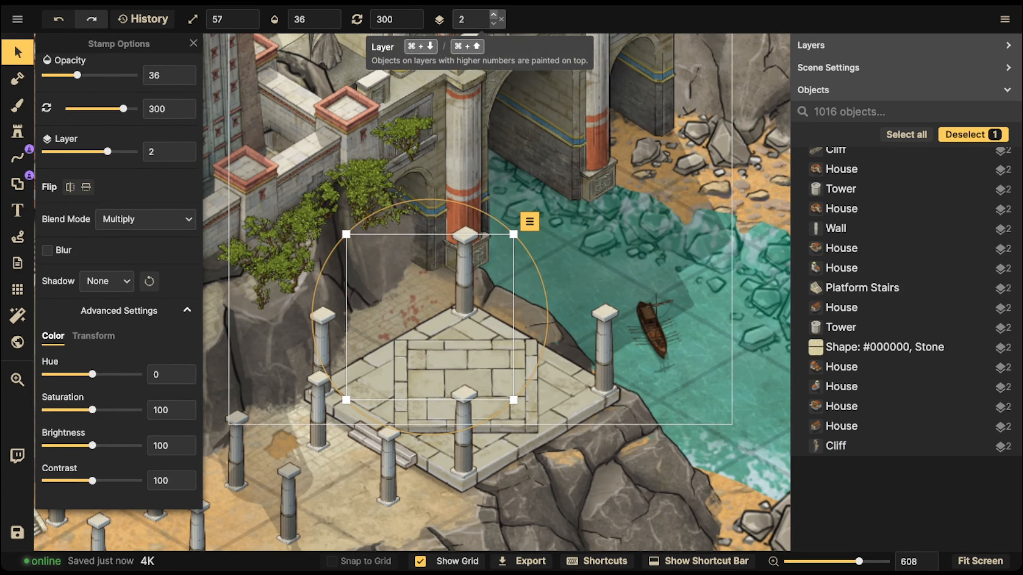
click(493, 14)
click(493, 15)
click(493, 14)
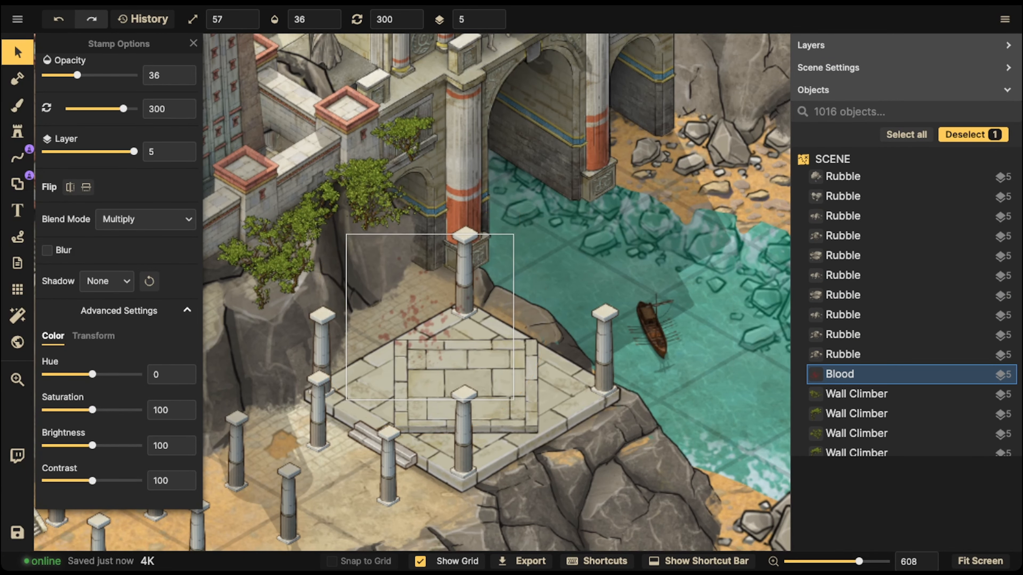
drag(438, 353, 422, 366)
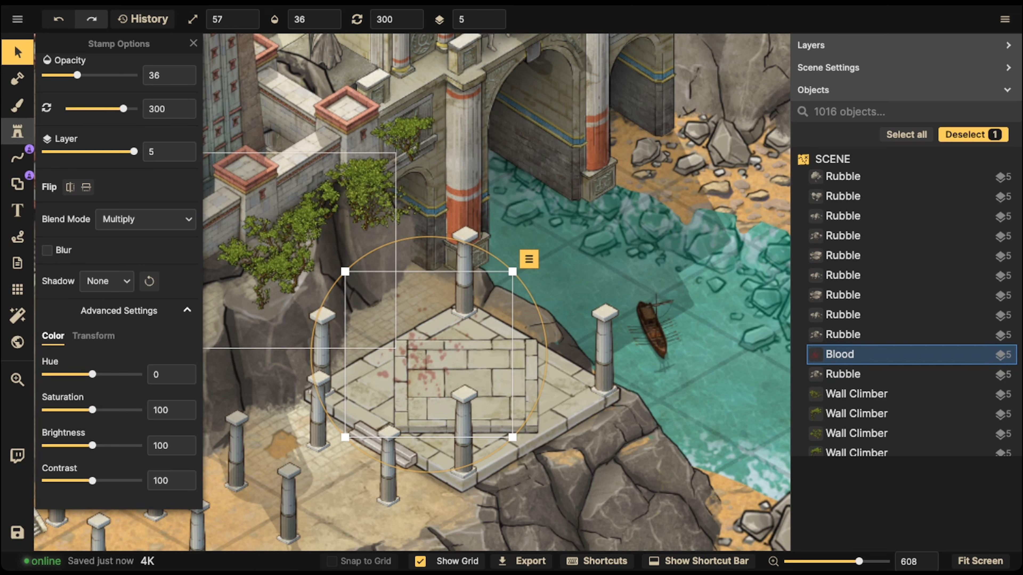
Add two more Blood stamps at scale 37, one near the platform's center and one near its steps
click(17, 131)
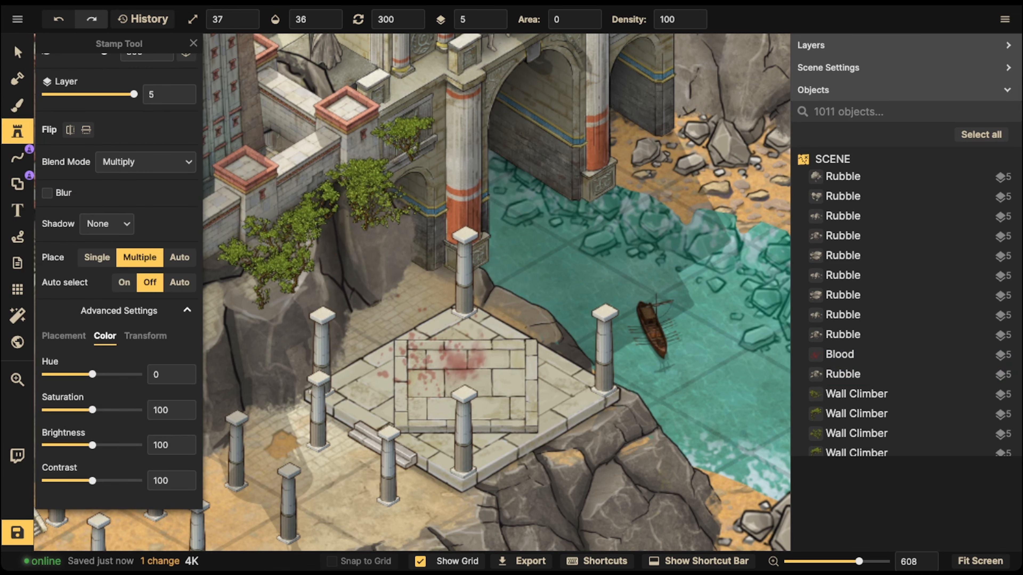
click(463, 361)
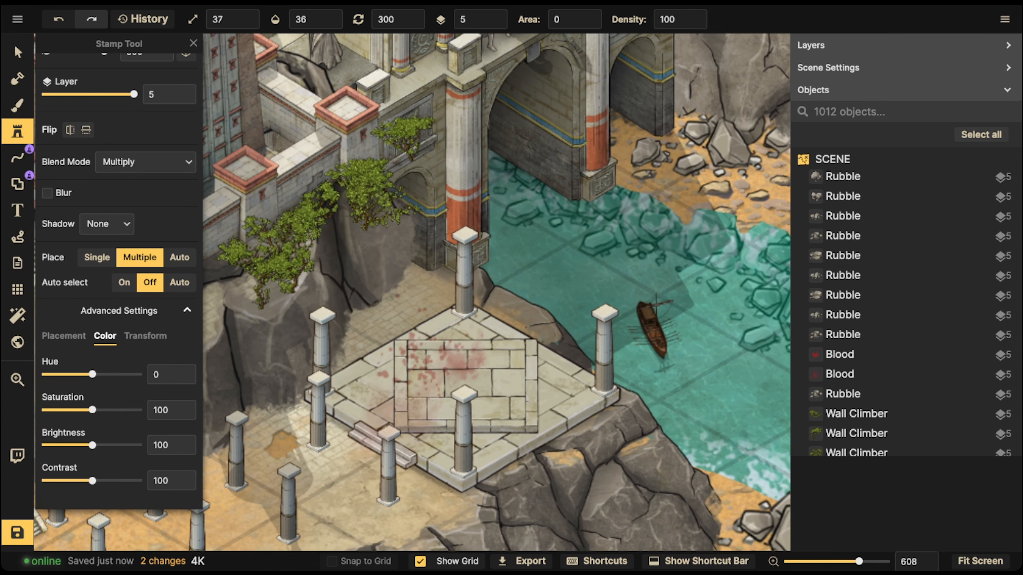
click(387, 403)
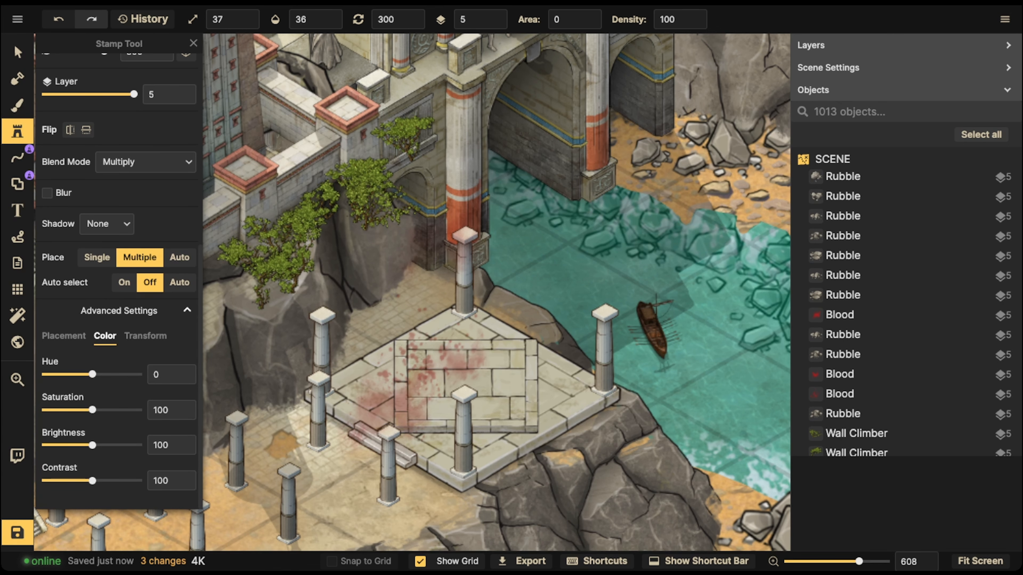
click(17, 52)
scroll(389, 311, down, 2)
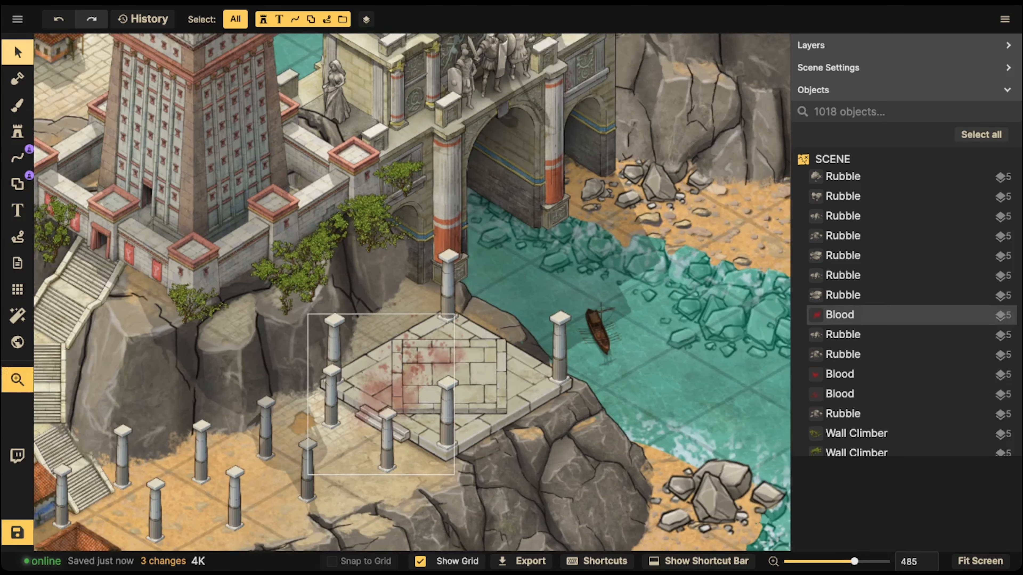
Choose the Lying Bound Prisoner stamp from the Prison Additions pack of Fantasy Battlemaps
click(17, 131)
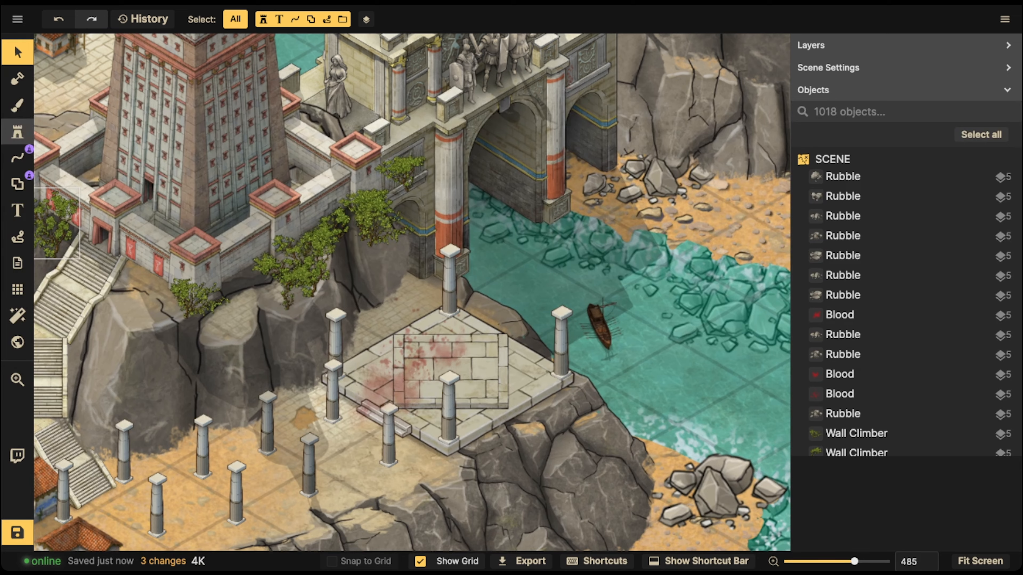
click(55, 128)
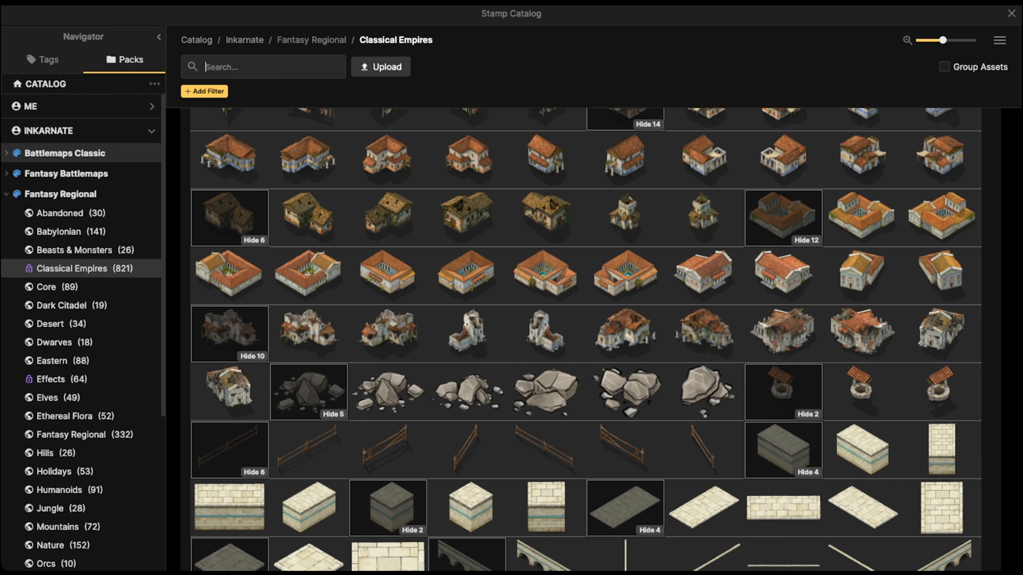
click(66, 174)
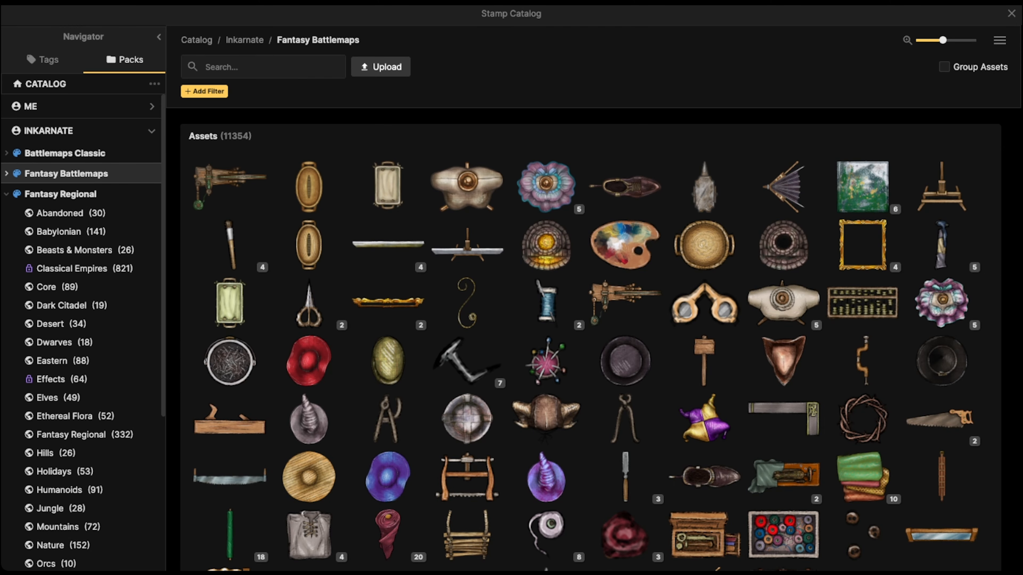
click(6, 173)
scroll(81, 377, down, 19)
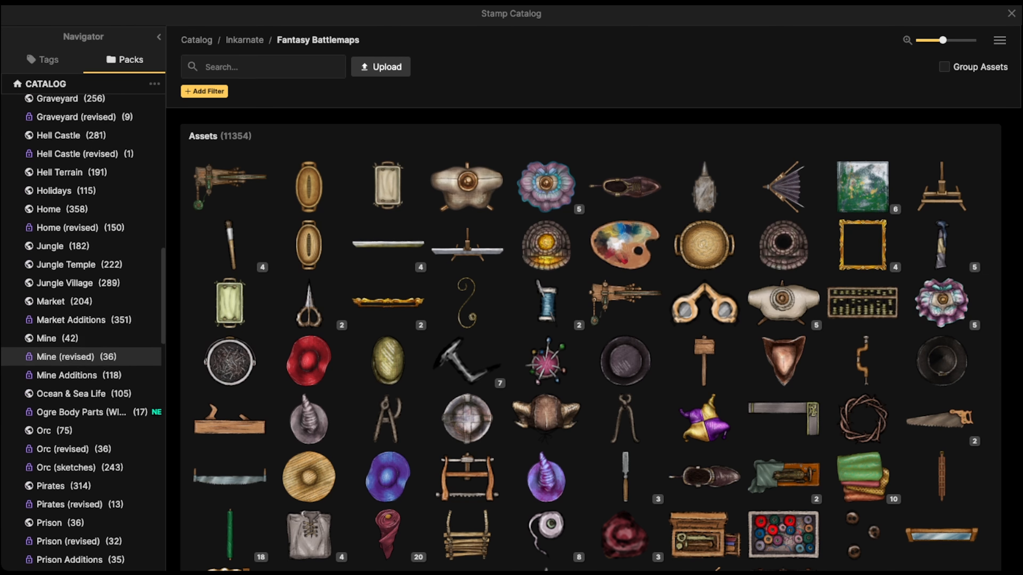
scroll(80, 403, down, 4)
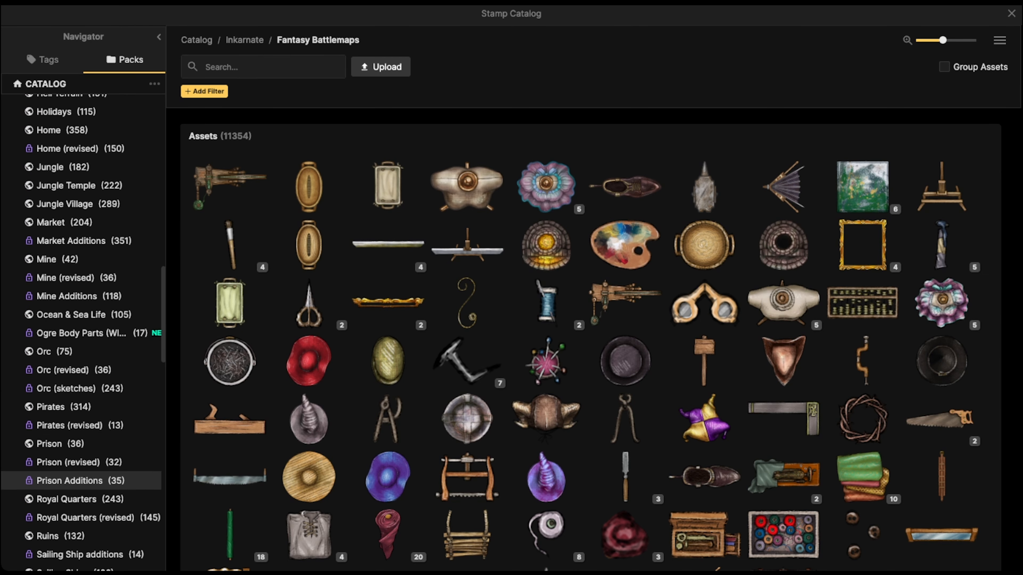
click(81, 481)
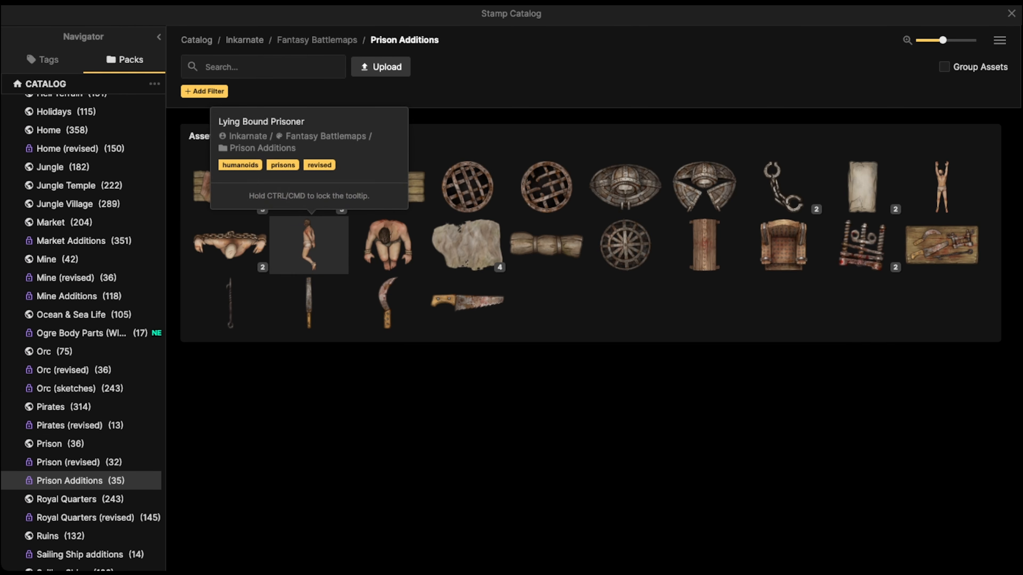
click(309, 246)
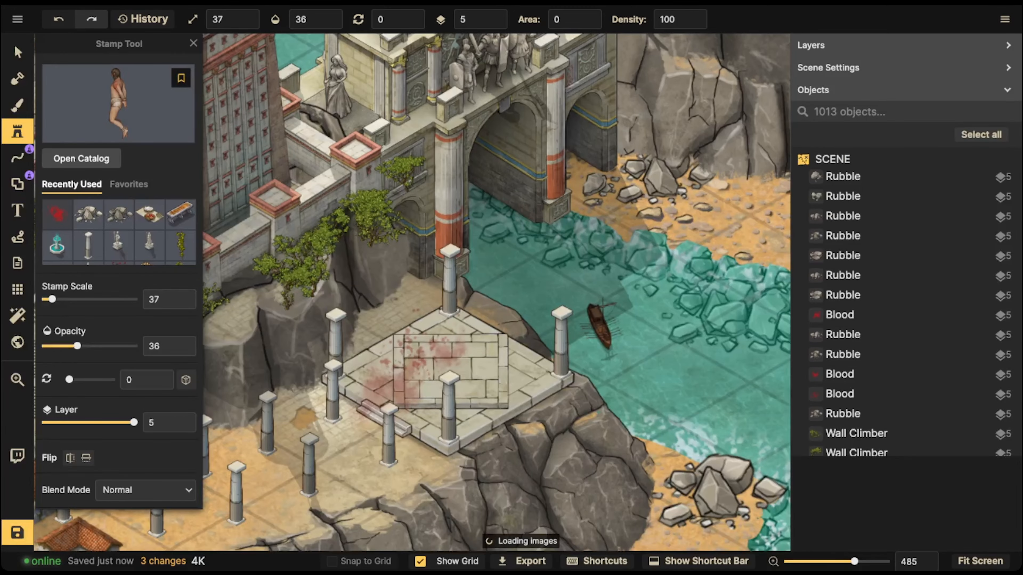
Try a Lying Bound Prisoner stamp at scale 11 and full opacity on the cliff-top platform's paving
scroll(443, 343, up, 5)
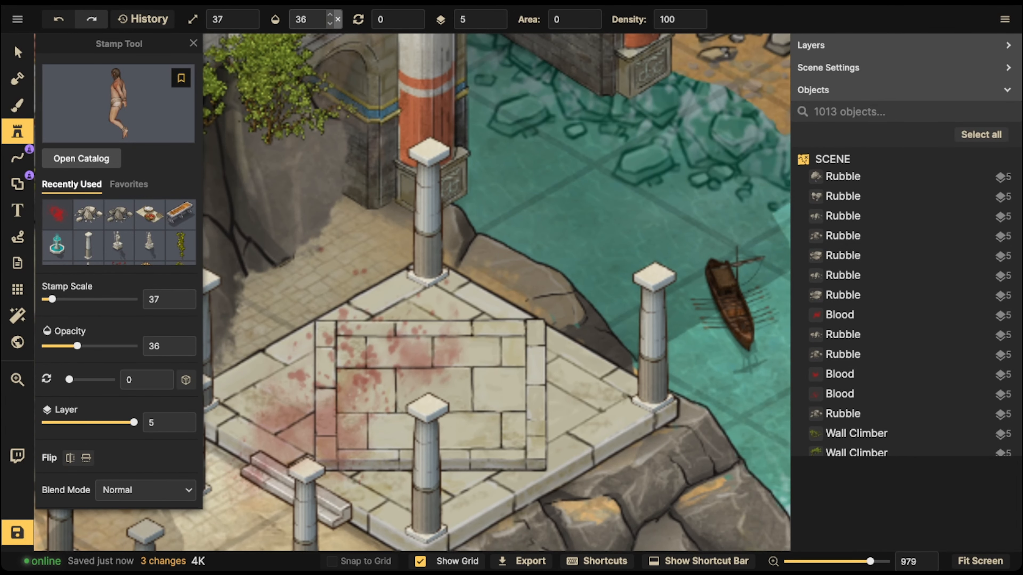
scroll(336, 19, up, 10)
scroll(479, 139, down, 5)
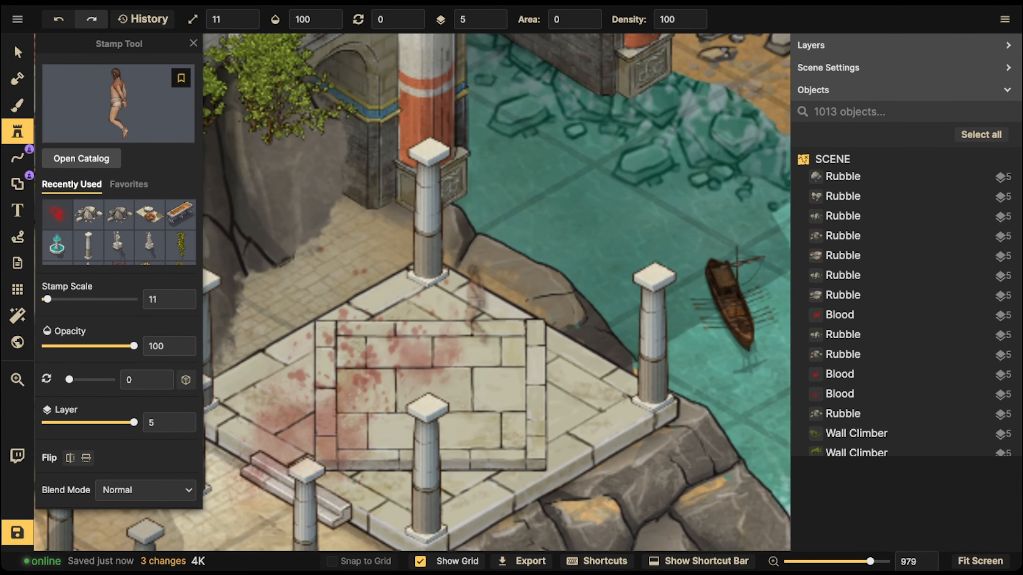
drag(605, 163, 406, 302)
drag(253, 524, 451, 339)
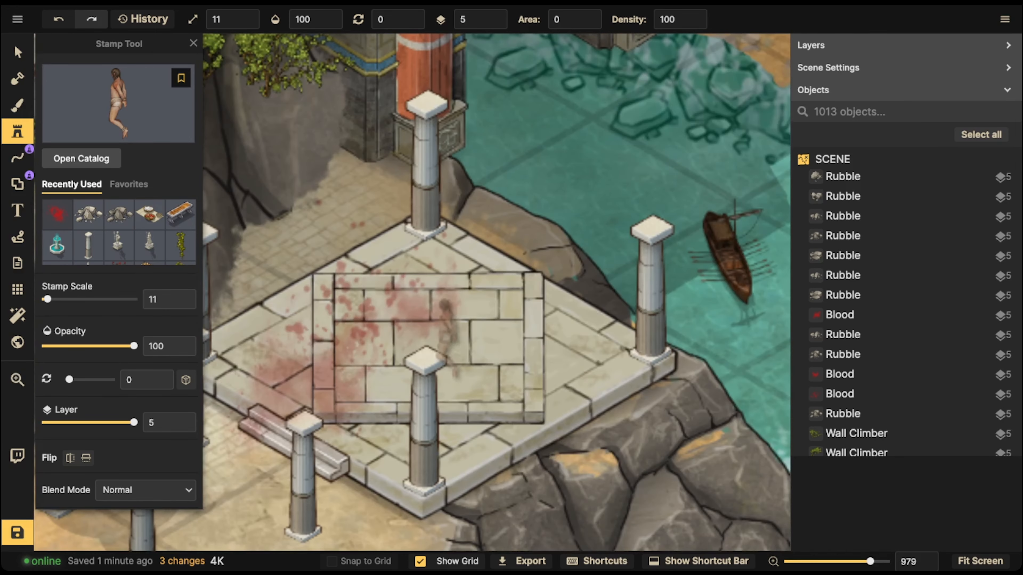
click(453, 334)
Try the prisoner stamp at scale 5 with rotation 75, and delete it from the platform
click(18, 52)
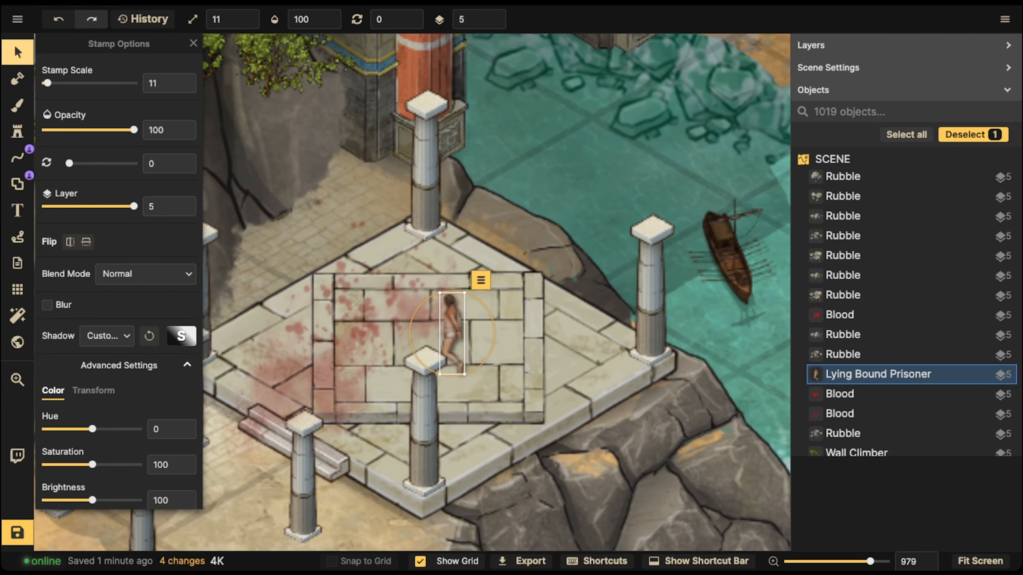
drag(465, 374, 451, 331)
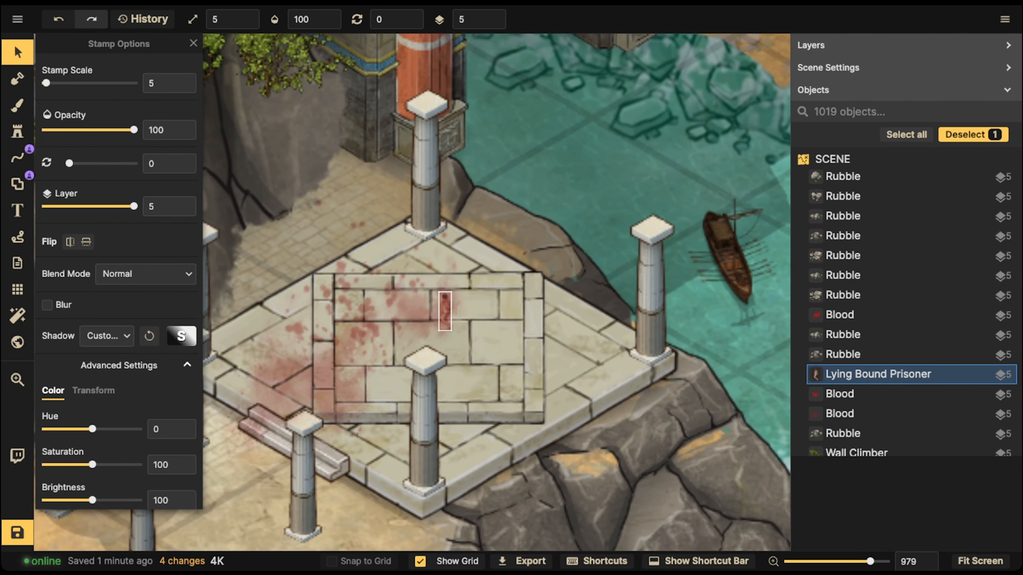
drag(69, 163, 79, 163)
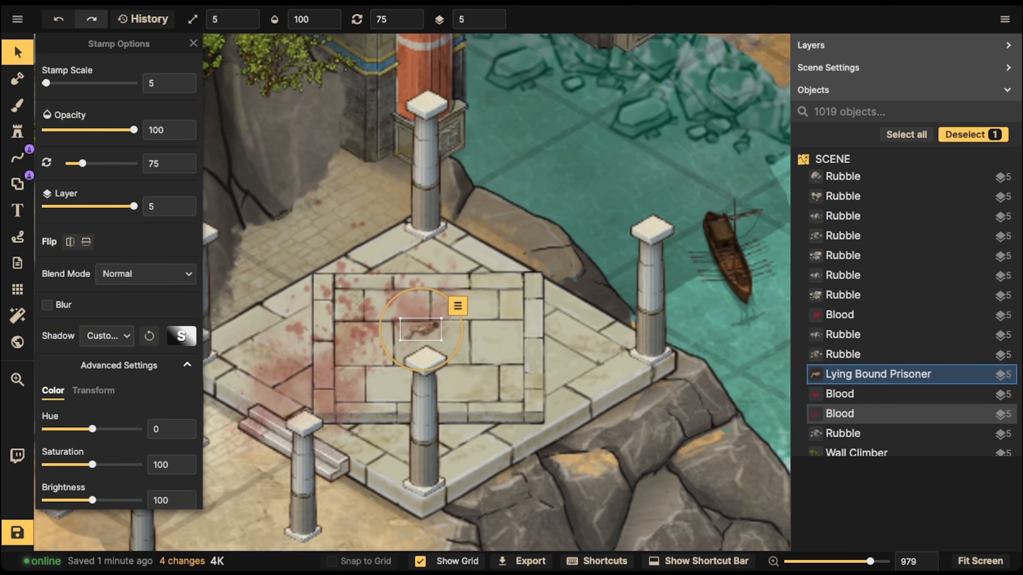
key(Delete)
Nudge the Blood stamp near the platform's steps slightly away from the platform's center
scroll(377, 307, down, 5)
click(377, 308)
drag(375, 282, 357, 284)
scroll(357, 283, down, 3)
scroll(357, 283, down, 5)
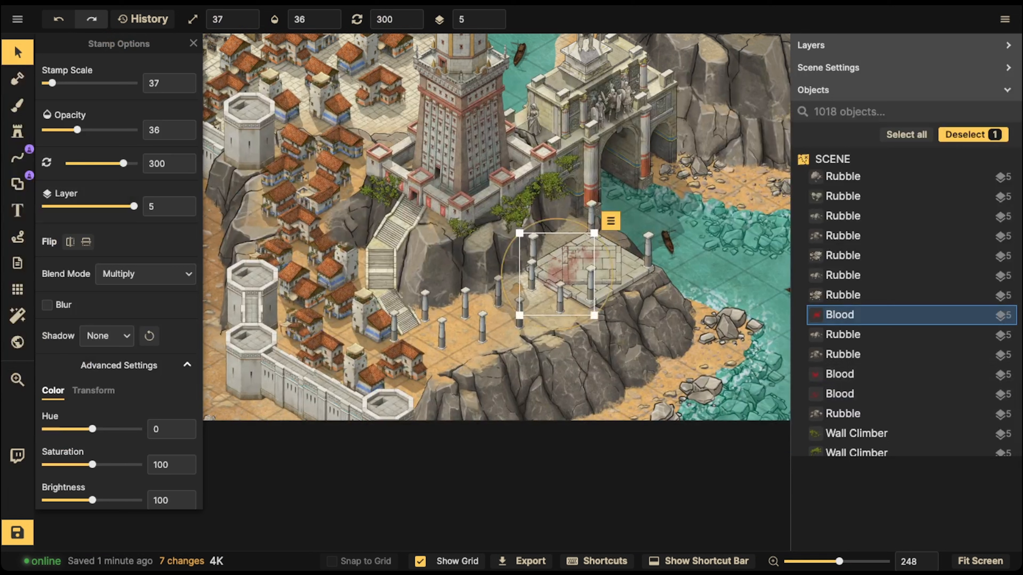
drag(557, 275, 559, 275)
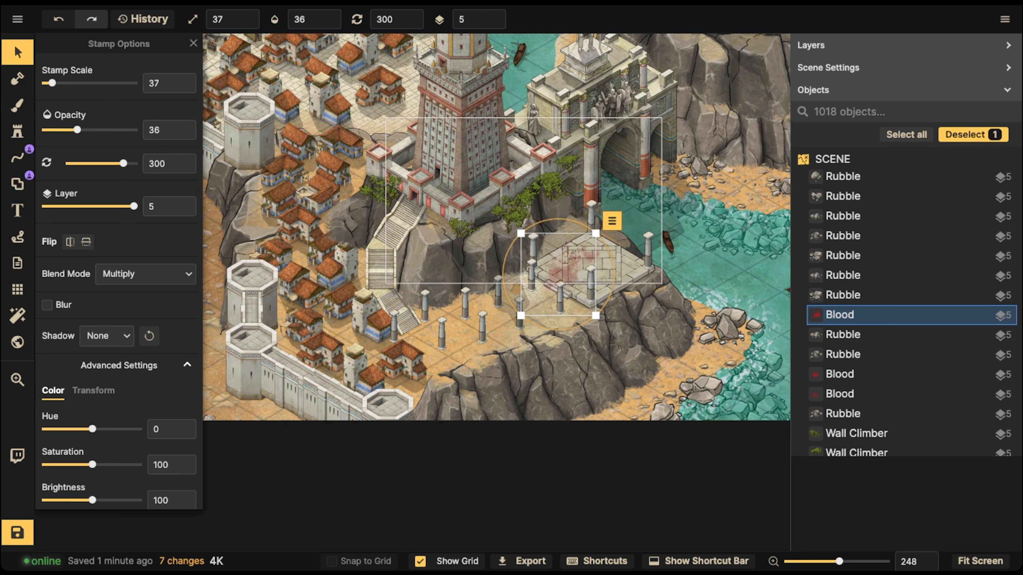
Select this Blood stamp together with the one nearer the platform's center and set their opacity to 40
shift+click(557, 288)
shift+click(557, 288)
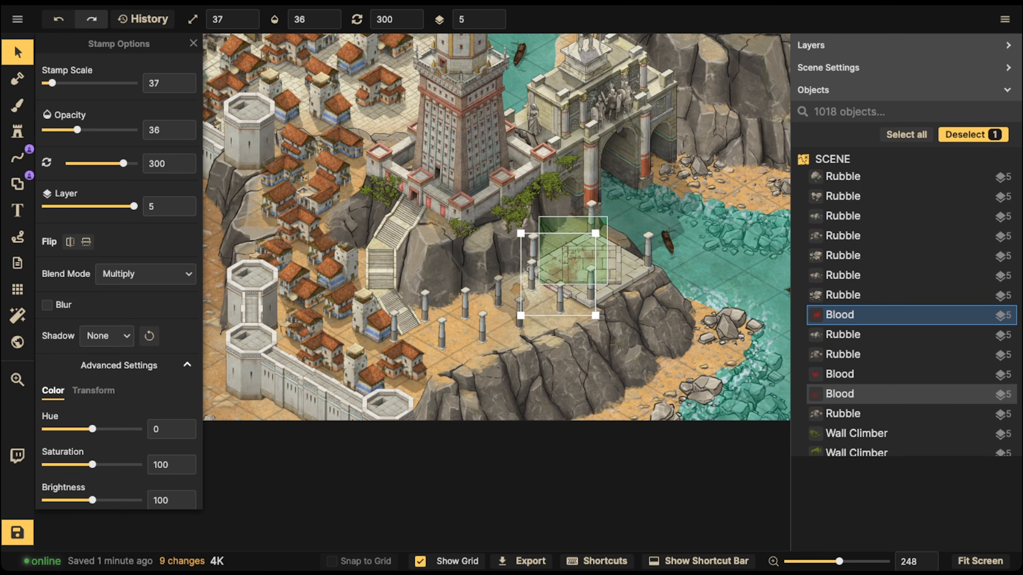
shift+click(580, 258)
drag(77, 129, 135, 129)
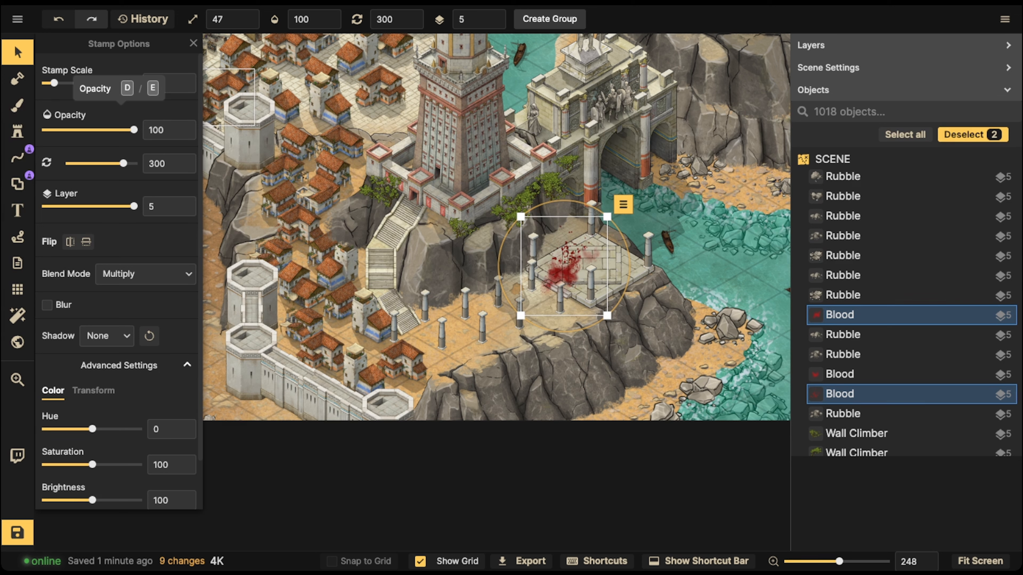
drag(134, 130, 94, 129)
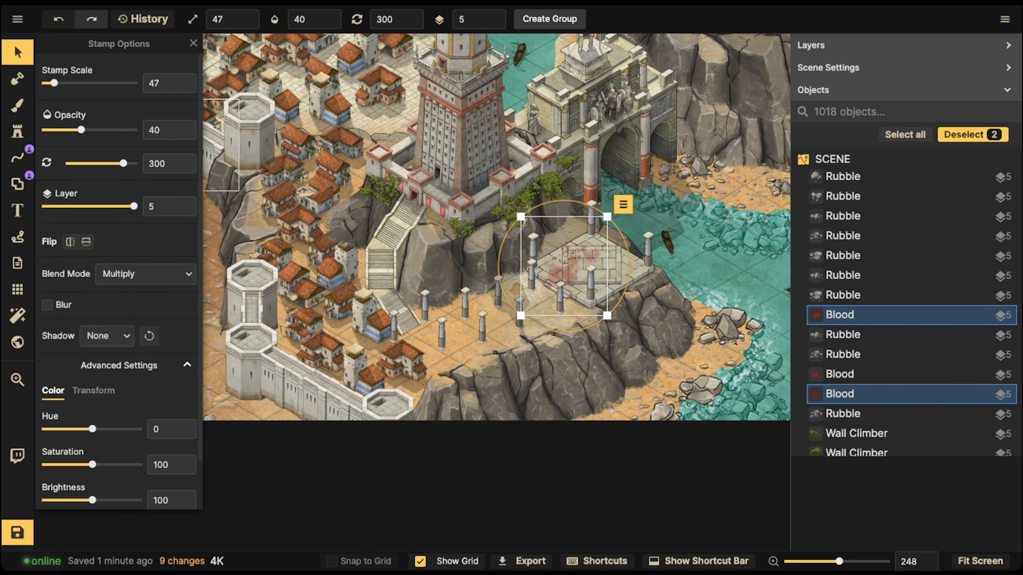
Choose the pale stone brush texture at size 20 and paint a background stroke beside the platform's steps
key(b)
scroll(141, 282, down, 3)
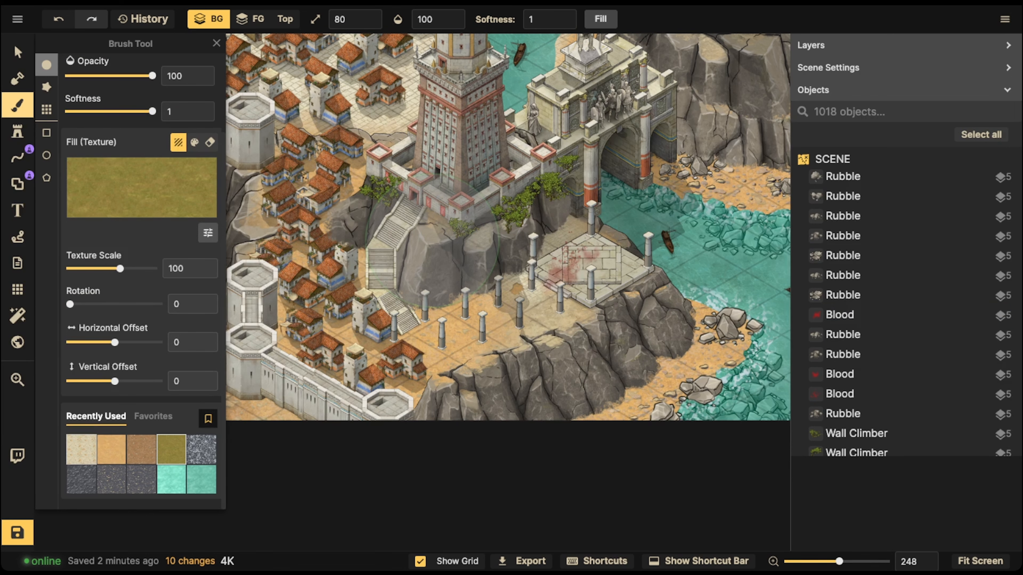
click(82, 449)
key(bracketleft)
key(bracketleft)
key(bracketleft)
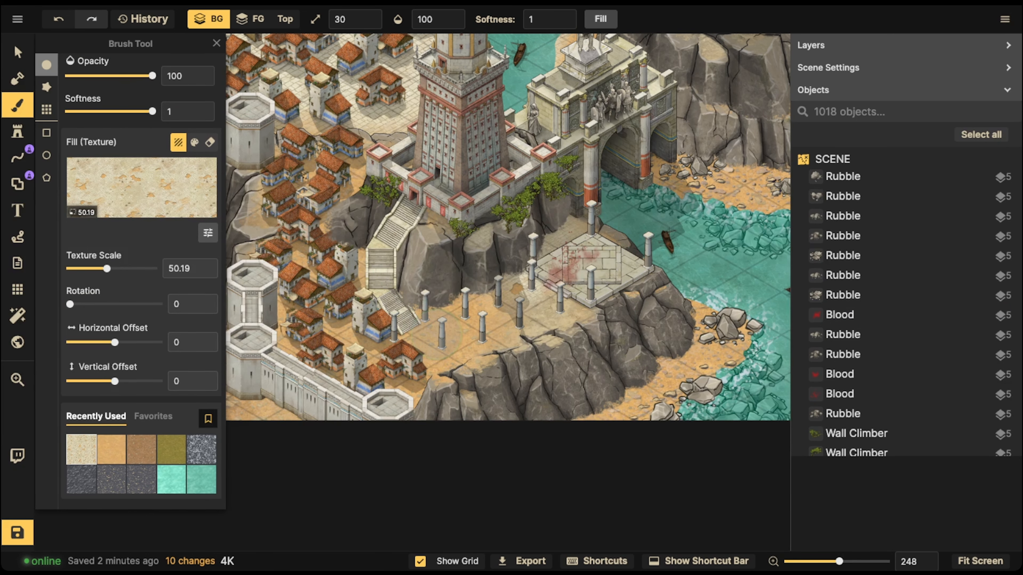
scroll(415, 346, up, 5)
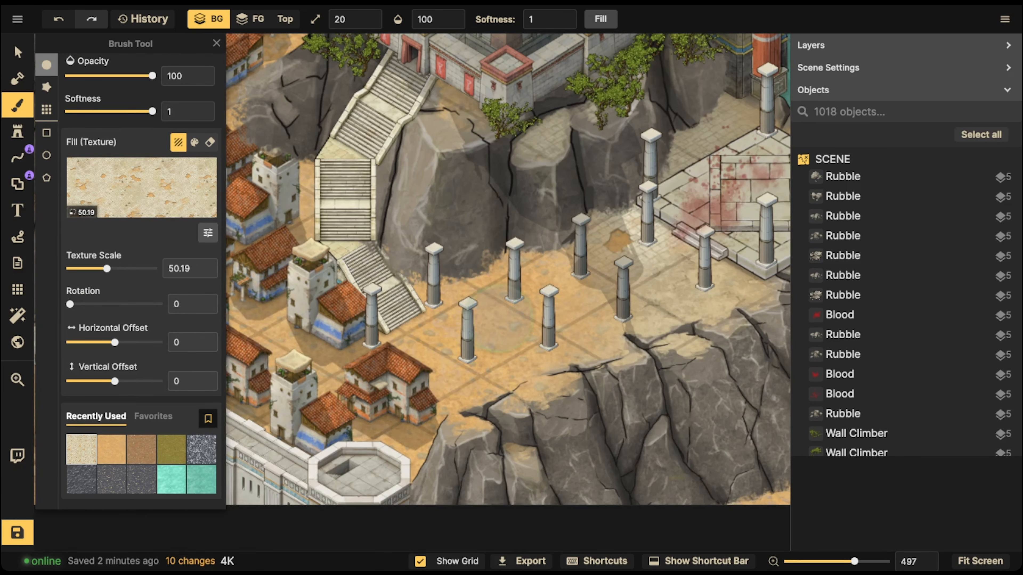
mouse_move(666, 261)
mouse_down()
mouse_move(684, 258)
mouse_move(654, 258)
mouse_up()
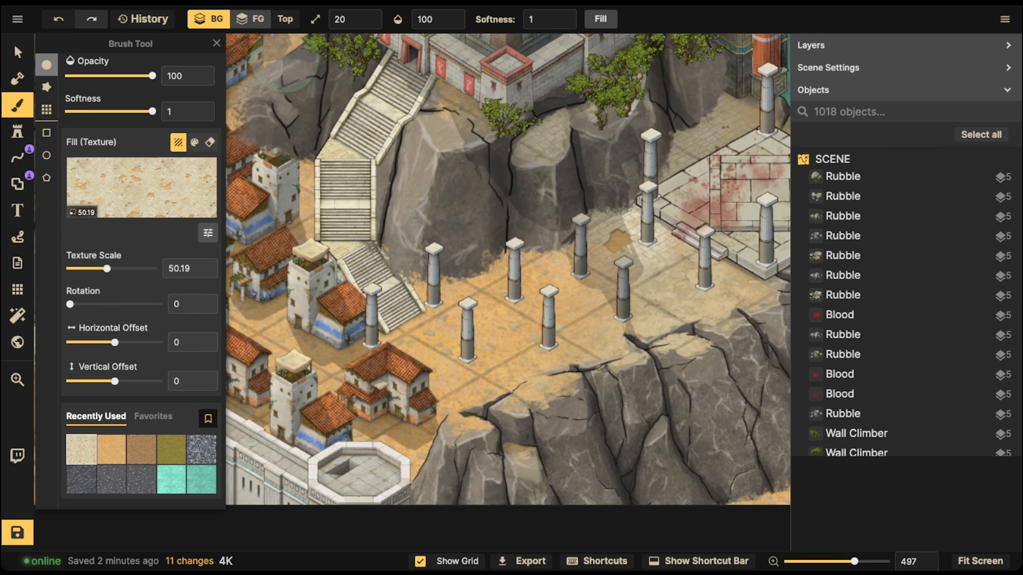
Paint the pale stone texture on the foreground at opacity 45 among the columns leading from the platform's steps
click(250, 19)
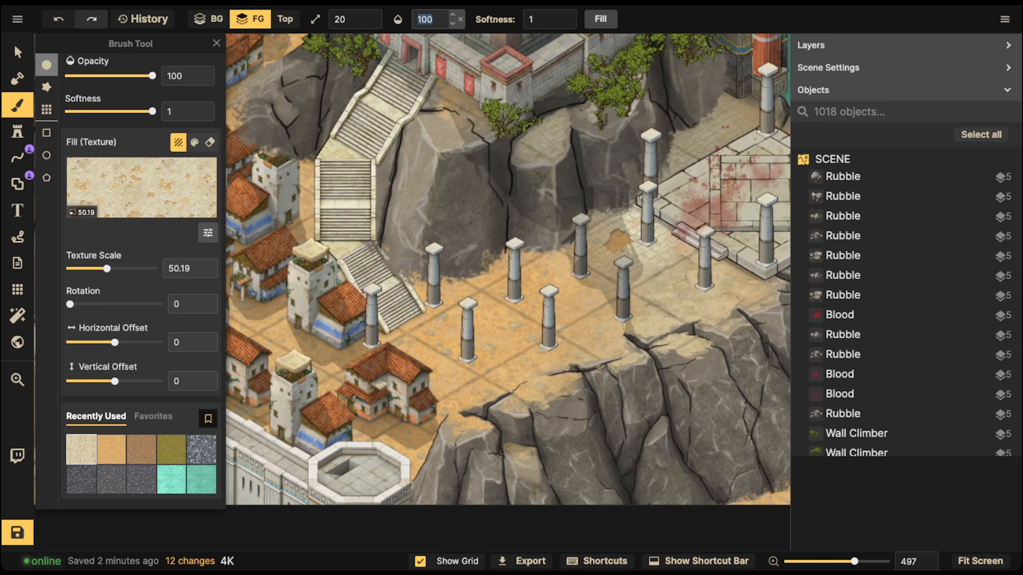
text(45)
key(Return)
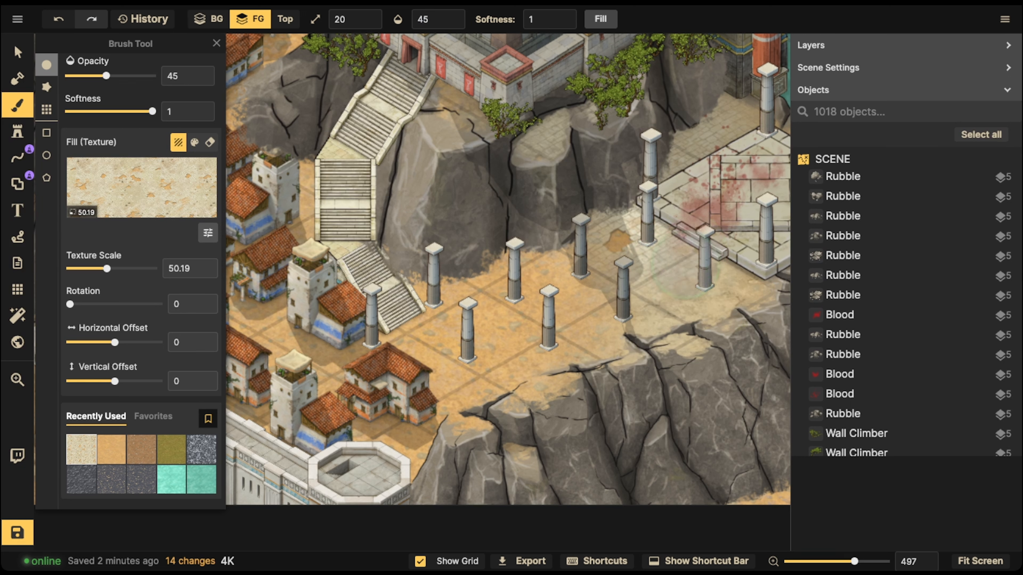
click(685, 264)
click(651, 285)
click(564, 305)
click(589, 321)
click(595, 310)
click(555, 299)
click(505, 317)
click(459, 322)
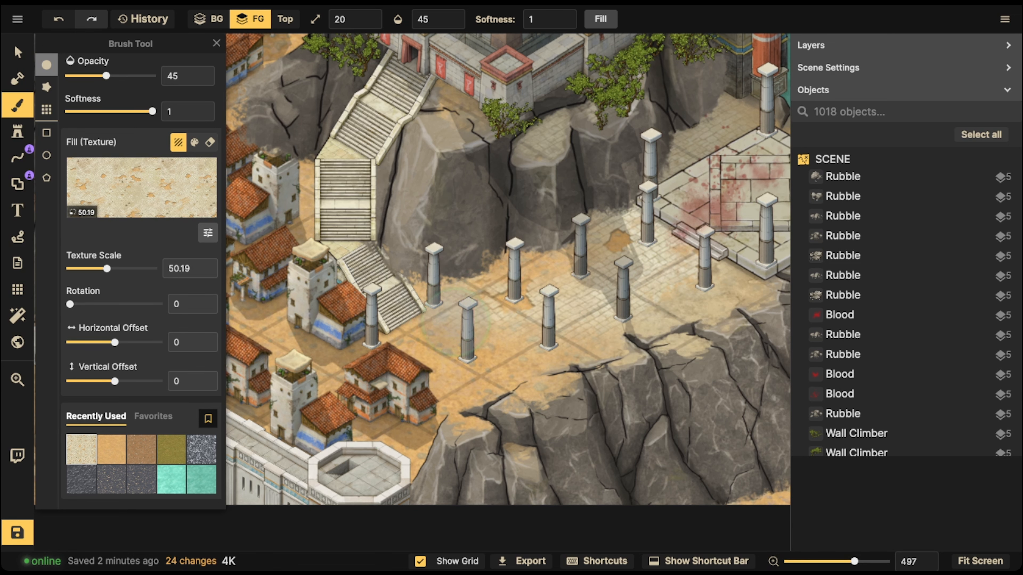
Extend the foreground paving to the foot of the cliff stairs and around the front row of columns
click(427, 325)
click(395, 329)
click(433, 327)
click(419, 331)
click(469, 334)
click(485, 339)
click(537, 332)
click(552, 326)
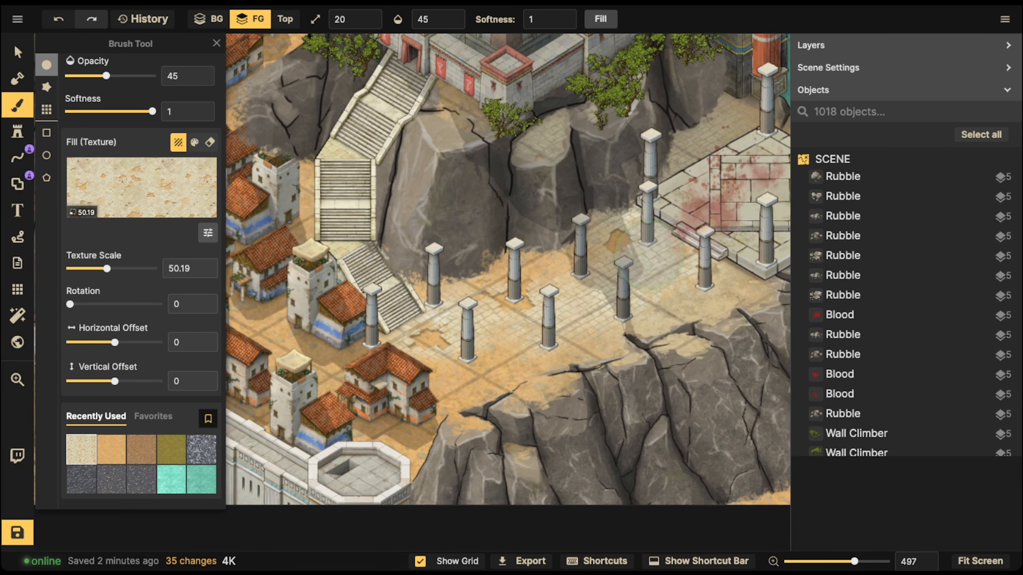
Paint more paving around the platform's steps and the column beside them, out toward the cliff edge
click(653, 255)
click(669, 258)
click(699, 264)
click(704, 271)
click(710, 274)
click(731, 268)
click(743, 131)
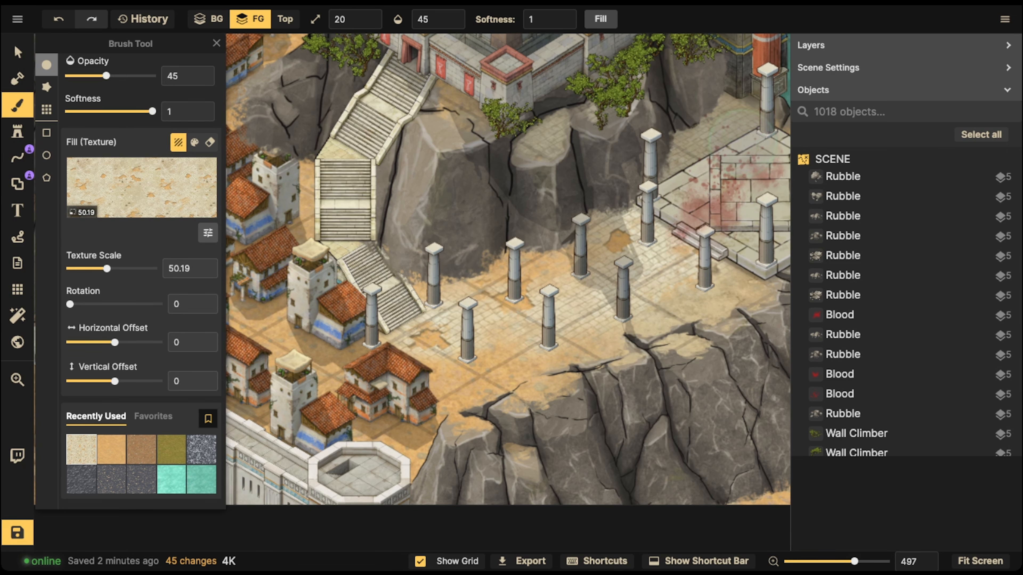
click(764, 257)
click(737, 278)
click(697, 272)
click(693, 278)
click(719, 287)
Touch up the paving along the cliff rim below the platform and between the columns near the stairs
drag(718, 288, 397, 282)
click(383, 280)
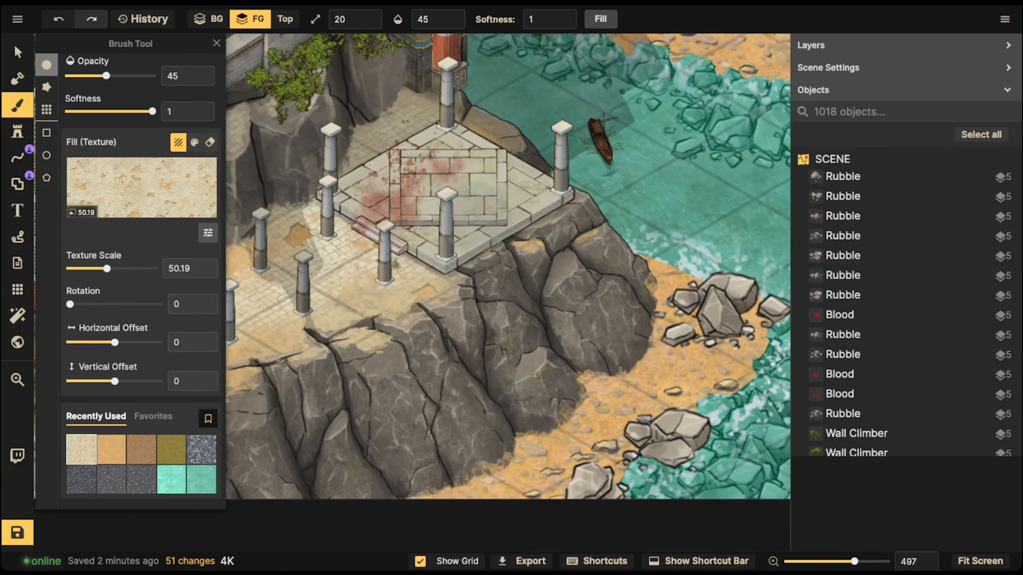
click(382, 280)
click(411, 281)
click(431, 281)
click(389, 287)
scroll(417, 254, down, 6)
drag(405, 232, 621, 229)
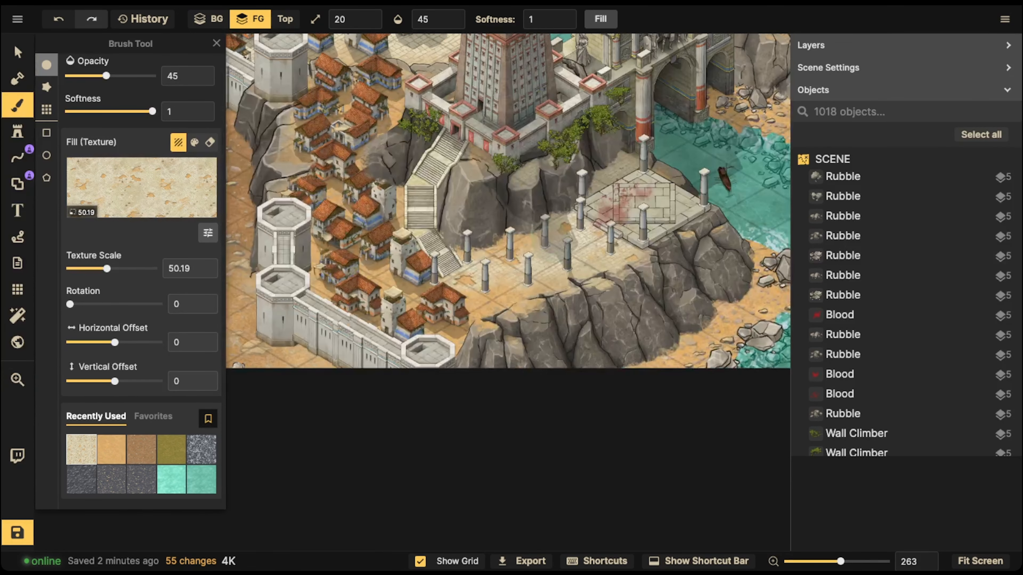
click(541, 259)
click(463, 283)
Paint the same pale stone texture over the sandy plateau beside the second lighthouse across the arch
scroll(445, 173, down, 2)
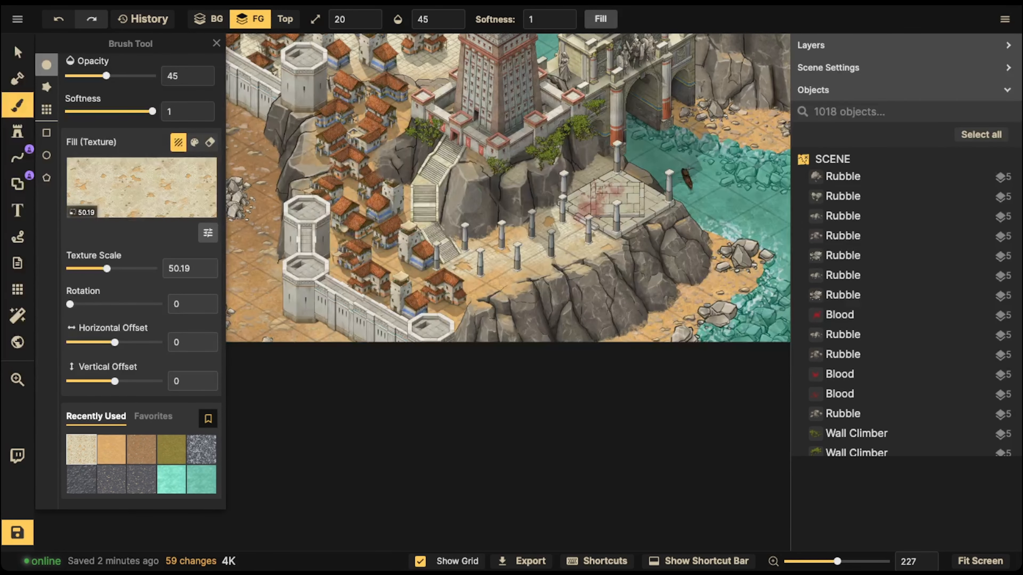
scroll(471, 207, up, 1)
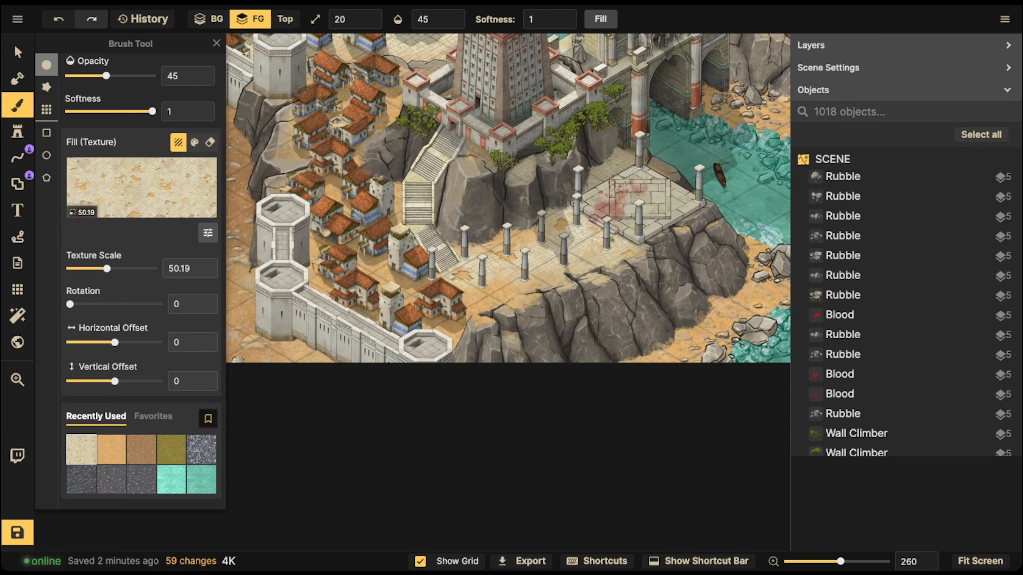
drag(426, 132, 423, 118)
scroll(428, 135, down, 2)
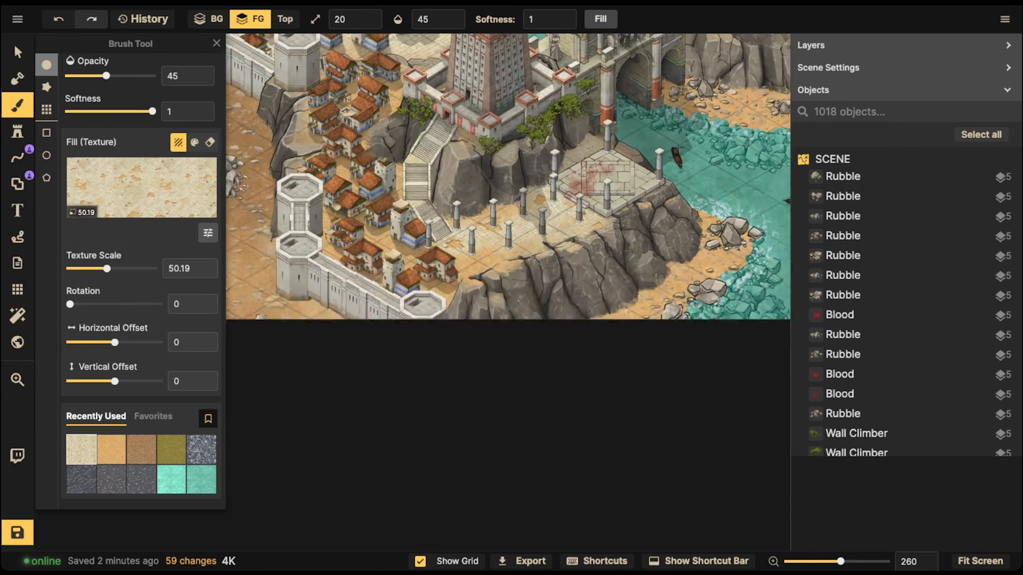
scroll(681, 146, down, 3)
drag(680, 146, 607, 391)
drag(558, 135, 429, 224)
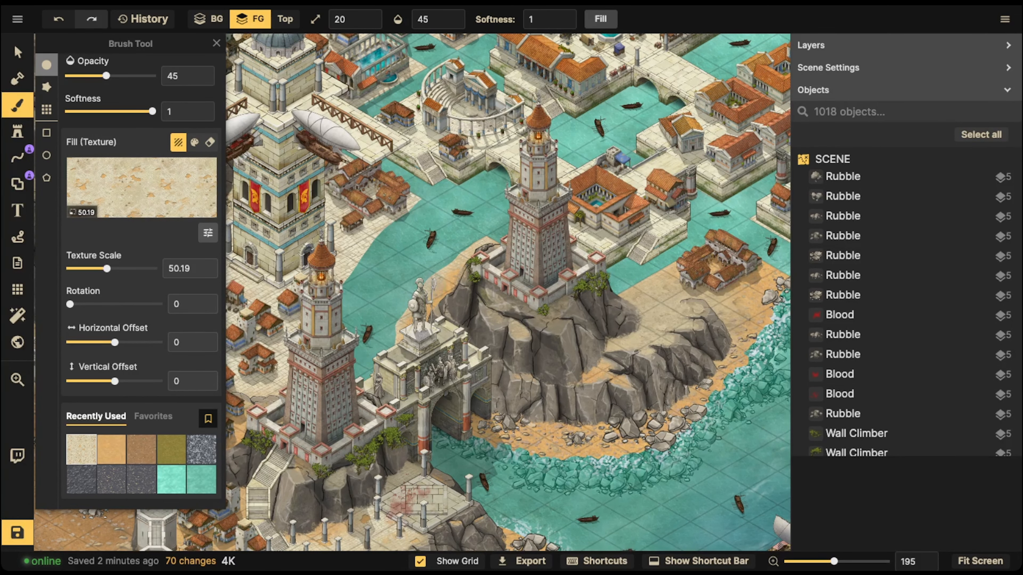
click(467, 275)
click(435, 280)
drag(580, 298, 378, 263)
scroll(541, 274, up, 2)
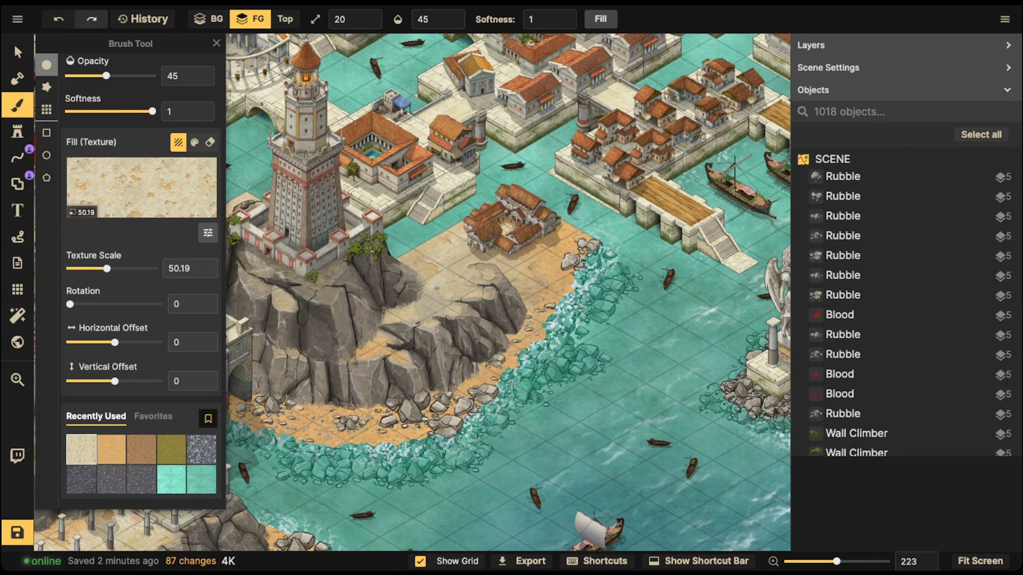
key(v)
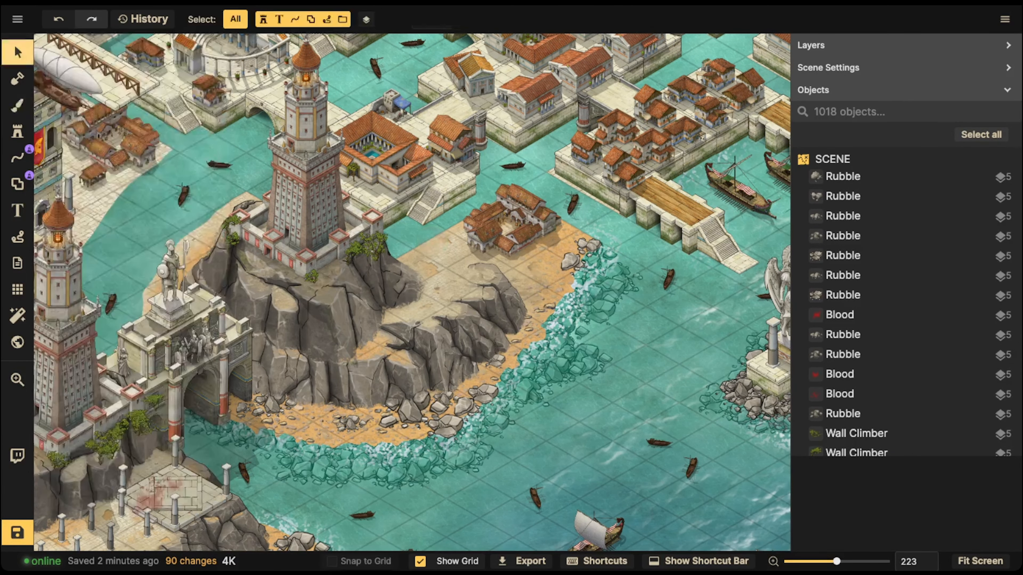
Move three Wall Climber stamps to the second lighthouse's front-left wall and the front corner of its base
drag(375, 272, 502, 244)
click(436, 193)
scroll(439, 190, up, 6)
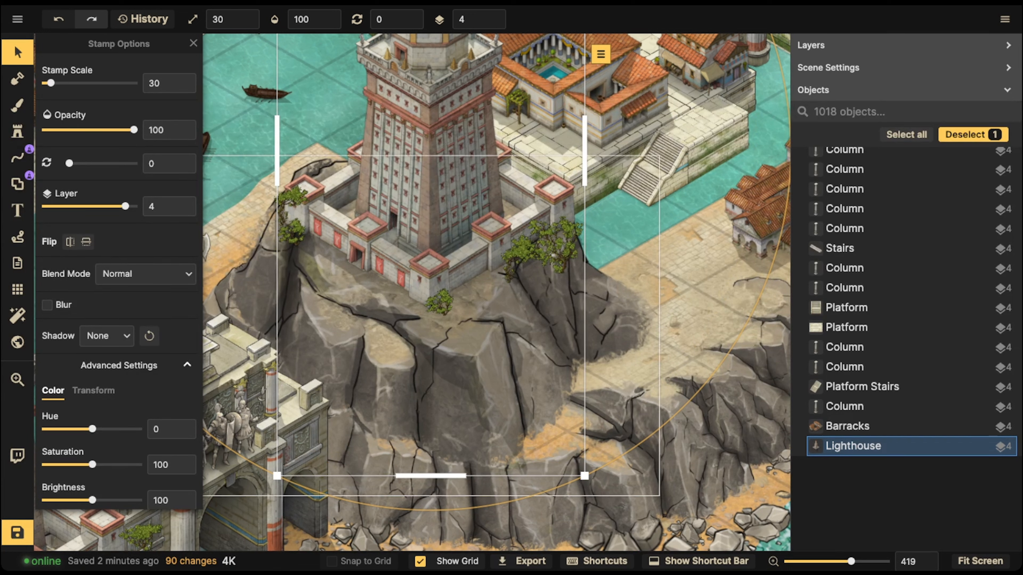
drag(546, 245, 346, 250)
drag(439, 303, 410, 293)
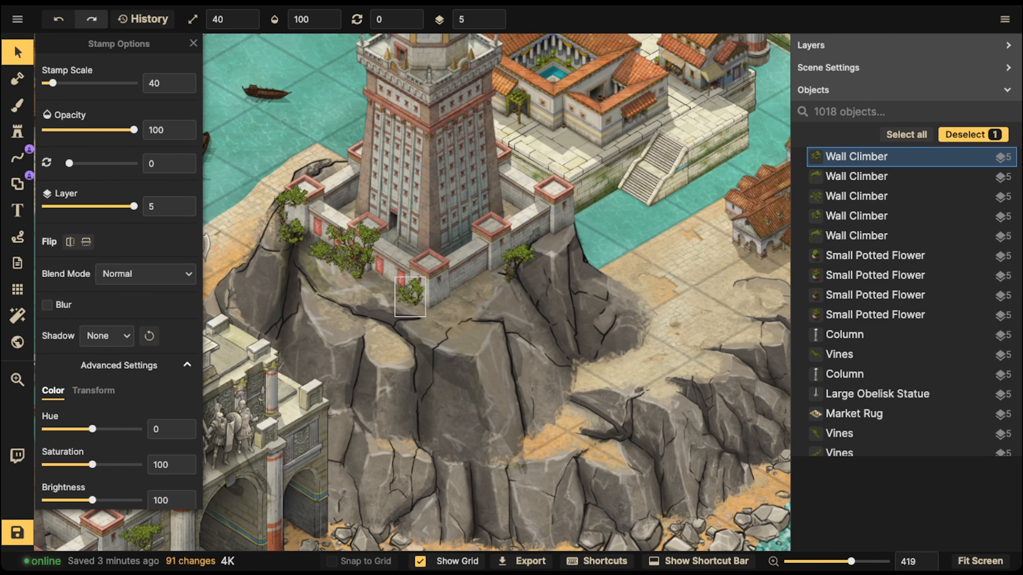
drag(518, 261, 425, 297)
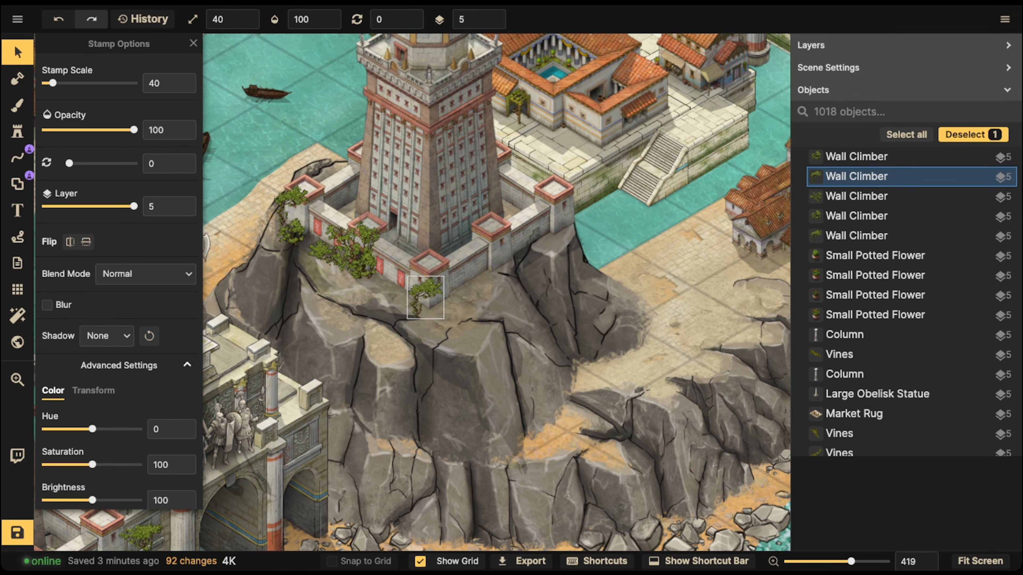
scroll(415, 278, down, 5)
key(Escape)
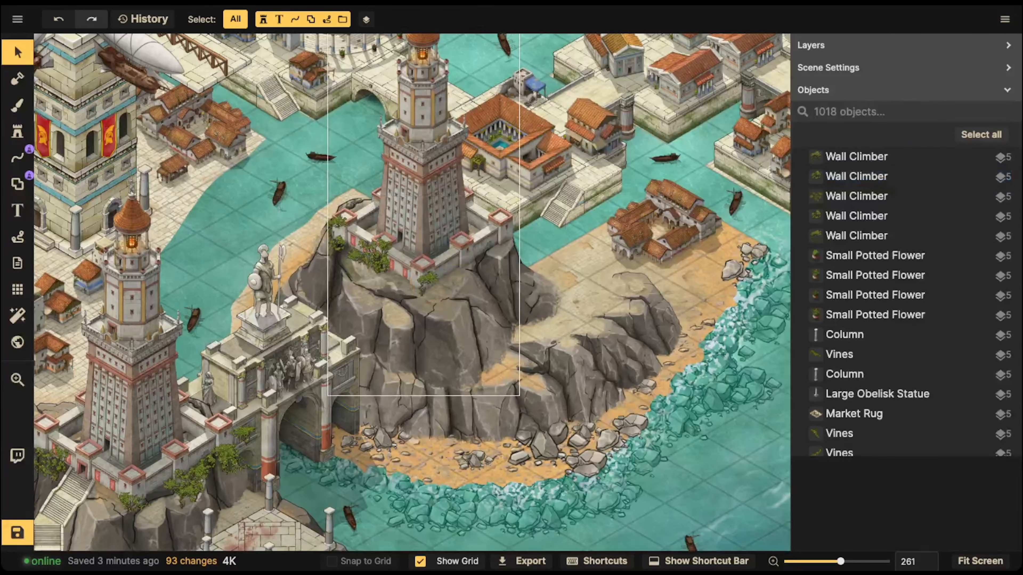
Look over the map from both lighthouses and the blood-stained platform to the harbor districts
drag(368, 257, 526, 234)
scroll(397, 187, down, 2)
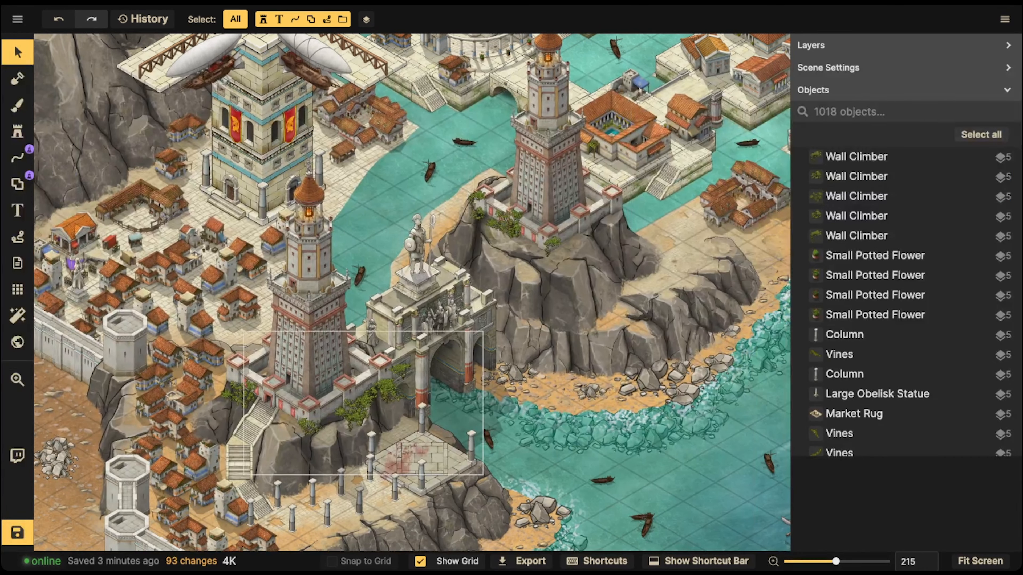
drag(259, 433, 288, 350)
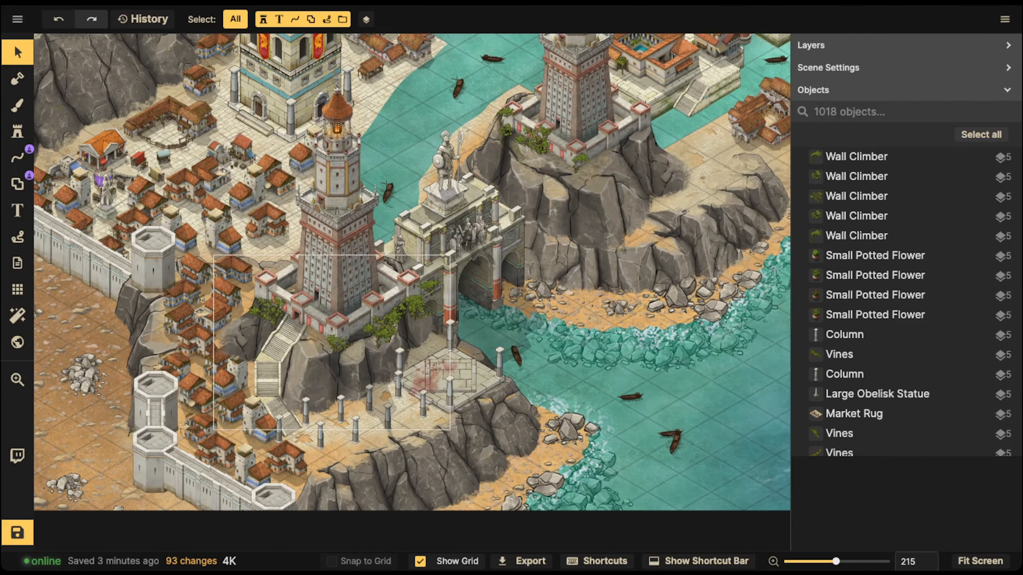
drag(458, 365, 457, 335)
scroll(550, 236, down, 2)
drag(546, 73, 492, 232)
drag(613, 141, 467, 246)
drag(596, 125, 476, 227)
scroll(476, 227, up, 1)
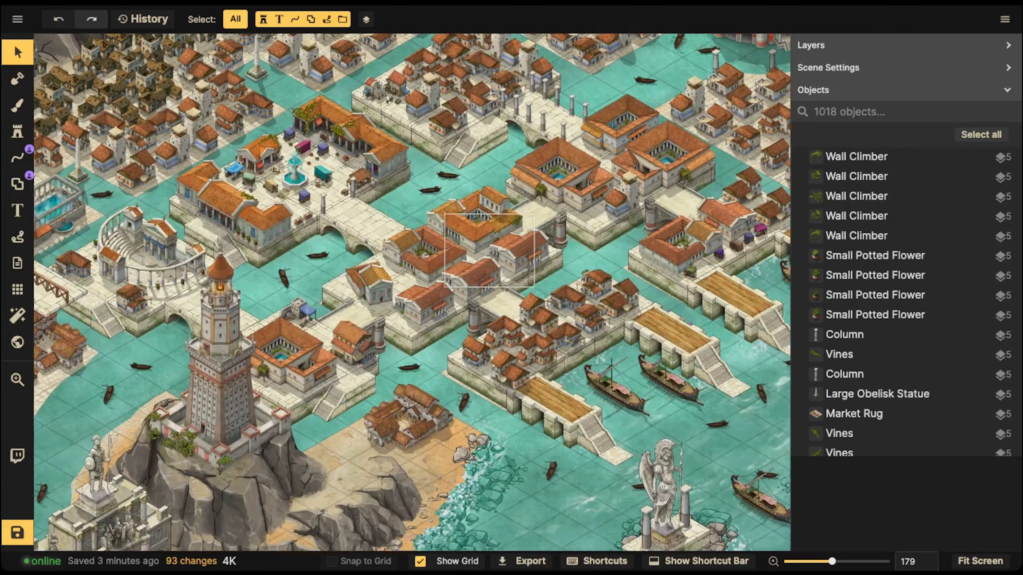
Choose the Cart Empty stamp from the Classical Empires pack under Fantasy Regional
click(18, 132)
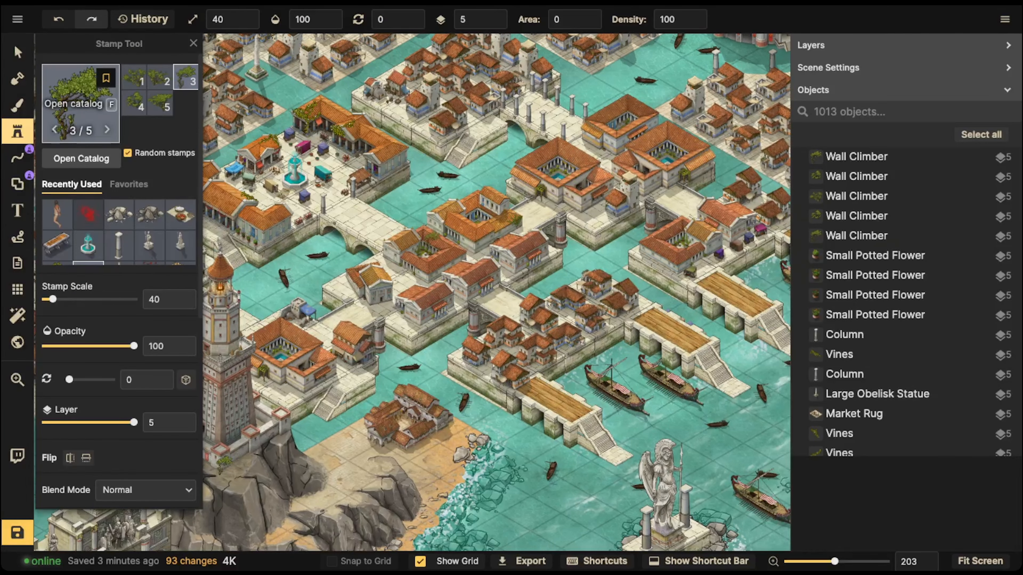
click(80, 103)
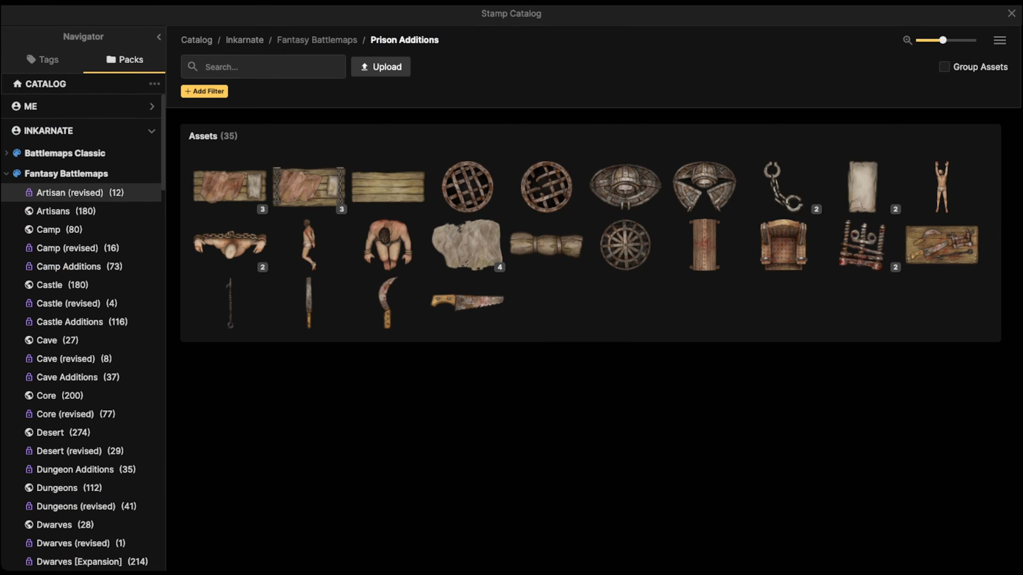
click(64, 174)
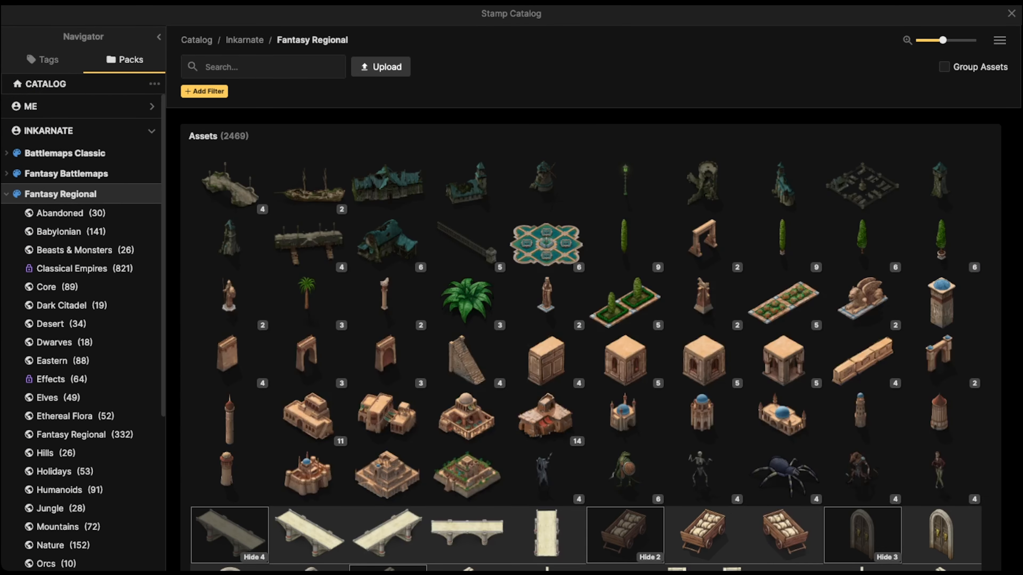
click(72, 268)
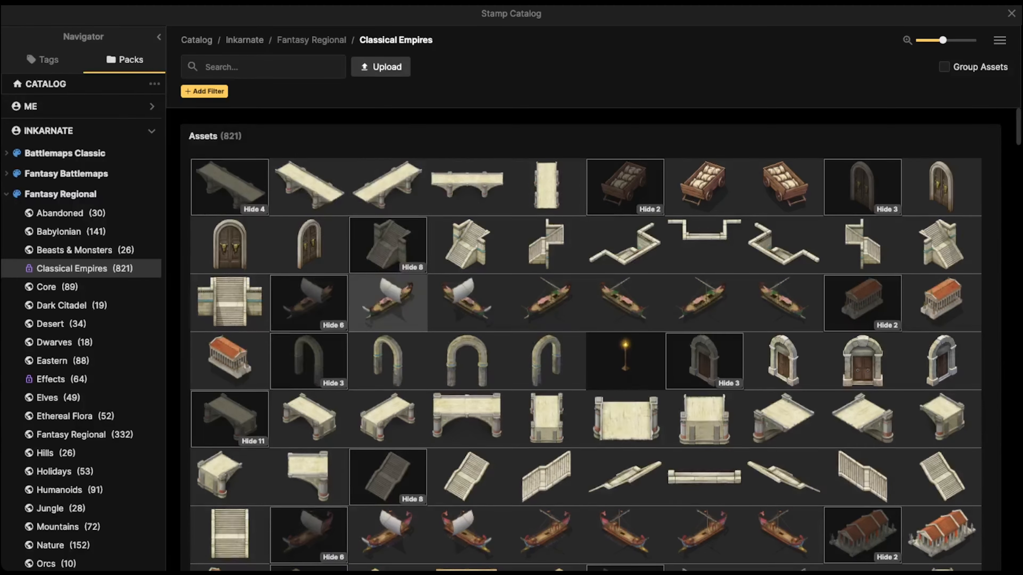
scroll(386, 173, down, 6)
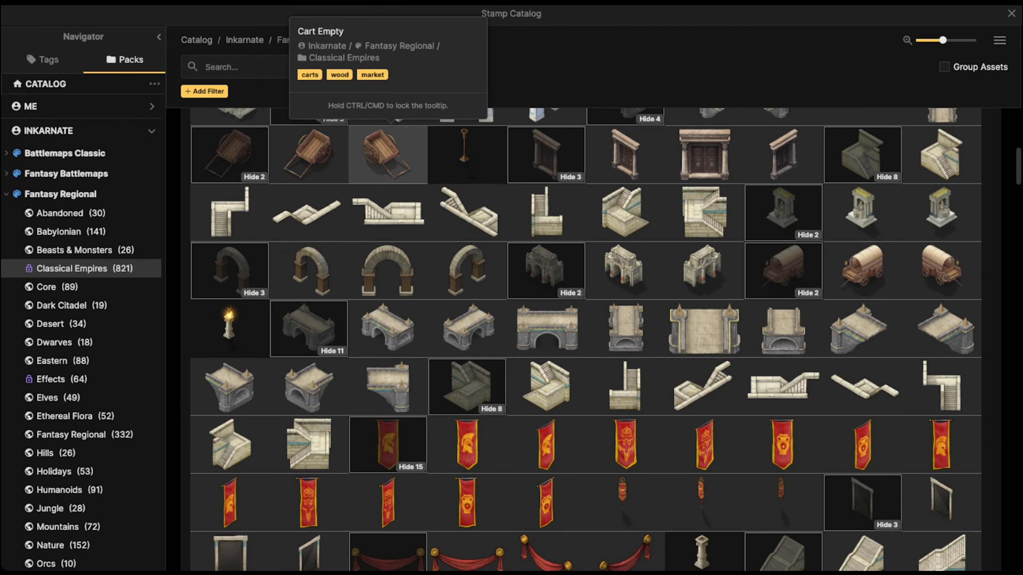
click(388, 157)
Place empty carts at scale 40 at the foot of the cliff path and among the ruined houses behind the arena
scroll(302, 173, up, 3)
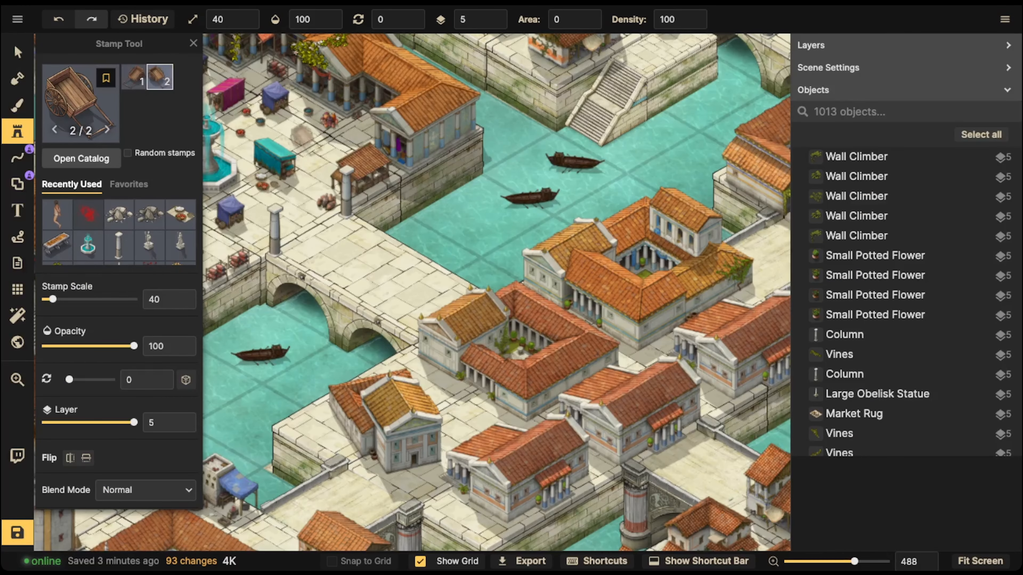
key(space)
drag(306, 137, 88, 415)
drag(644, 133, 293, 459)
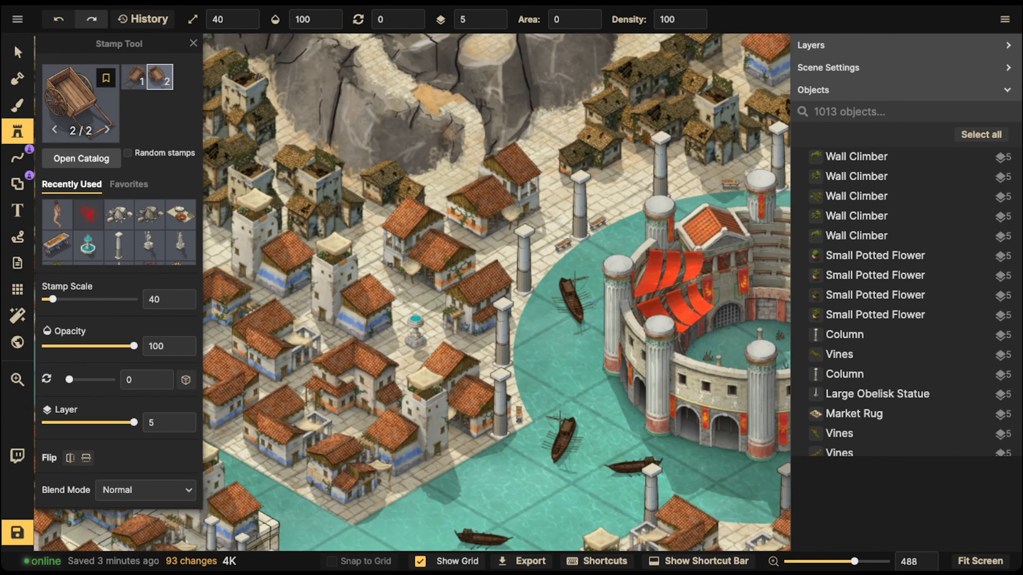
click(444, 167)
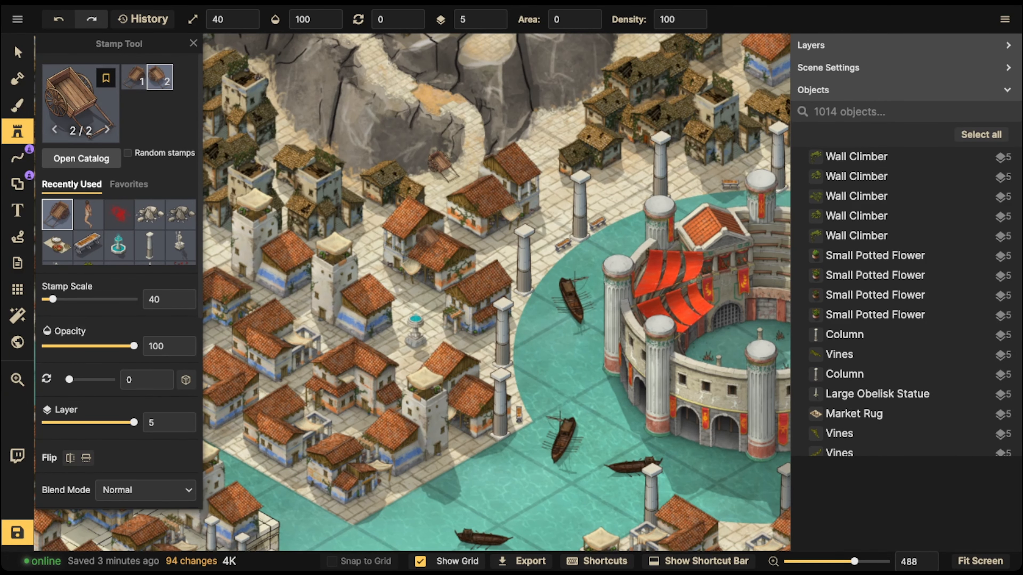
key(space)
drag(747, 214, 281, 246)
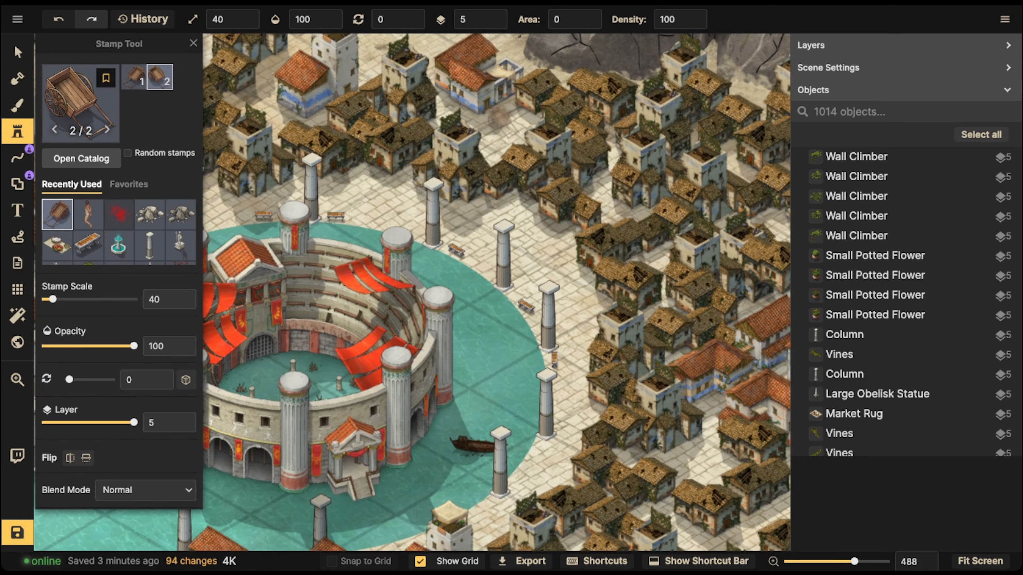
Choose the flaming torch pillar stamp from the Classical Empires pack and set its scale to 70
click(81, 159)
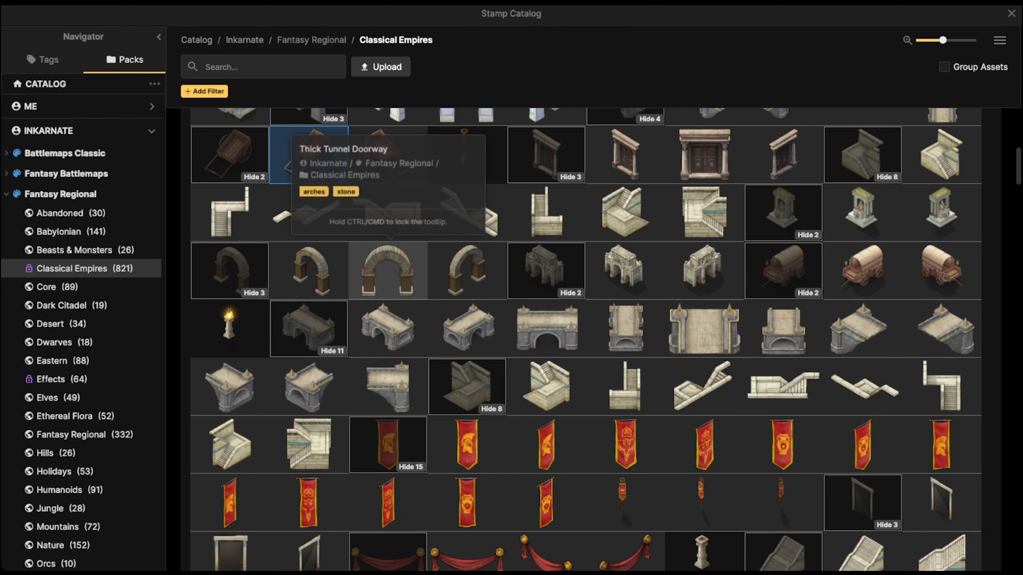
scroll(388, 270, down, 1)
click(228, 301)
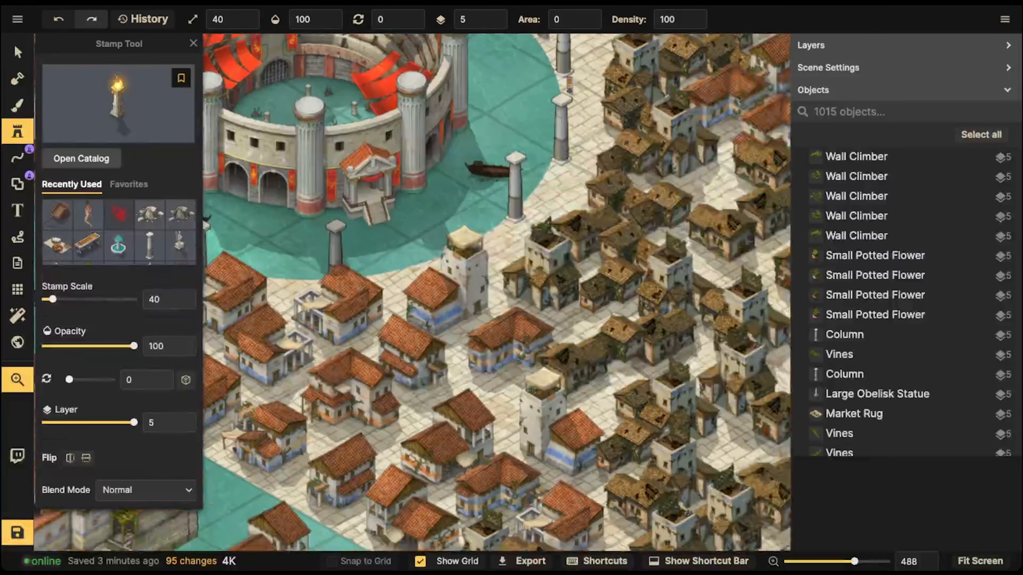
drag(309, 39, 441, 236)
scroll(442, 236, up, 5)
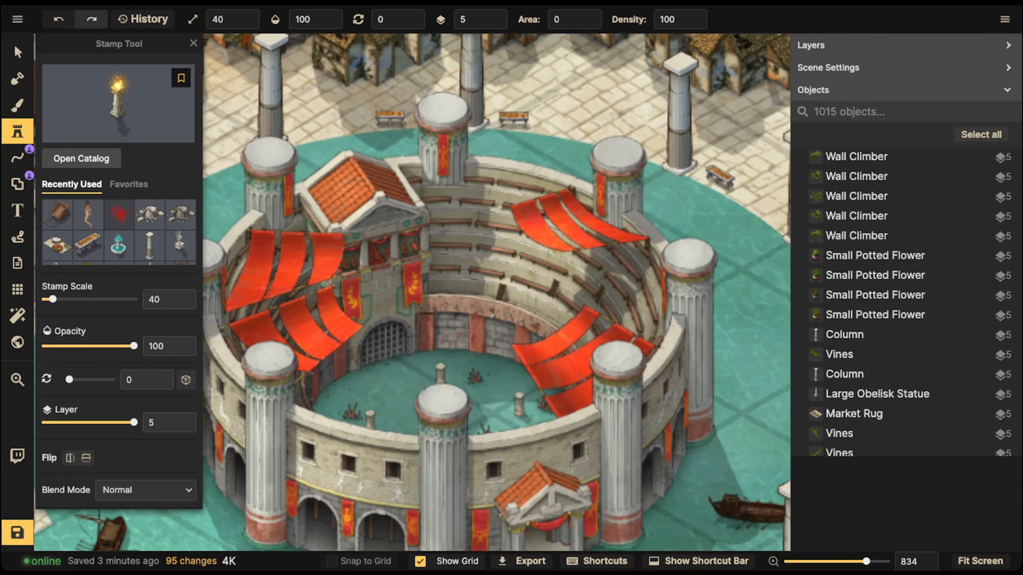
drag(463, 97, 464, 194)
key(])
key(])
key(])
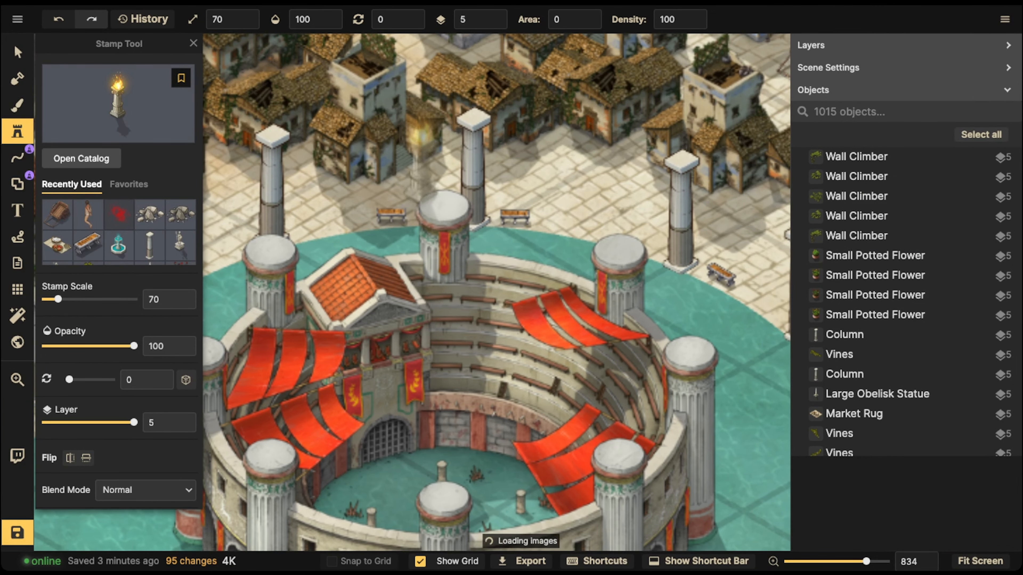
Place flaming torch stamps on top of the arena's back, back-left, left and front-left columns
click(444, 178)
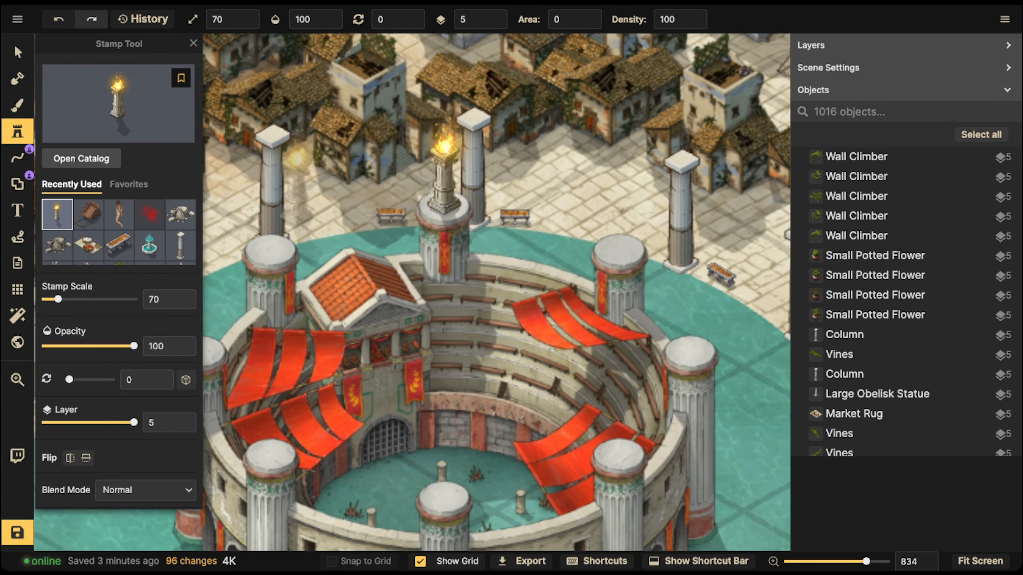
click(271, 208)
drag(196, 282, 320, 153)
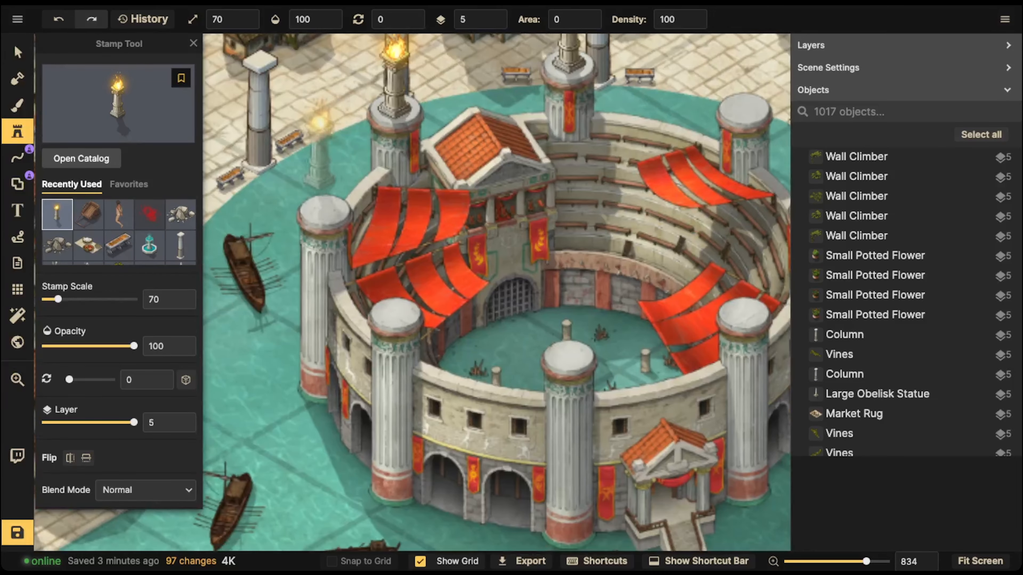
click(325, 175)
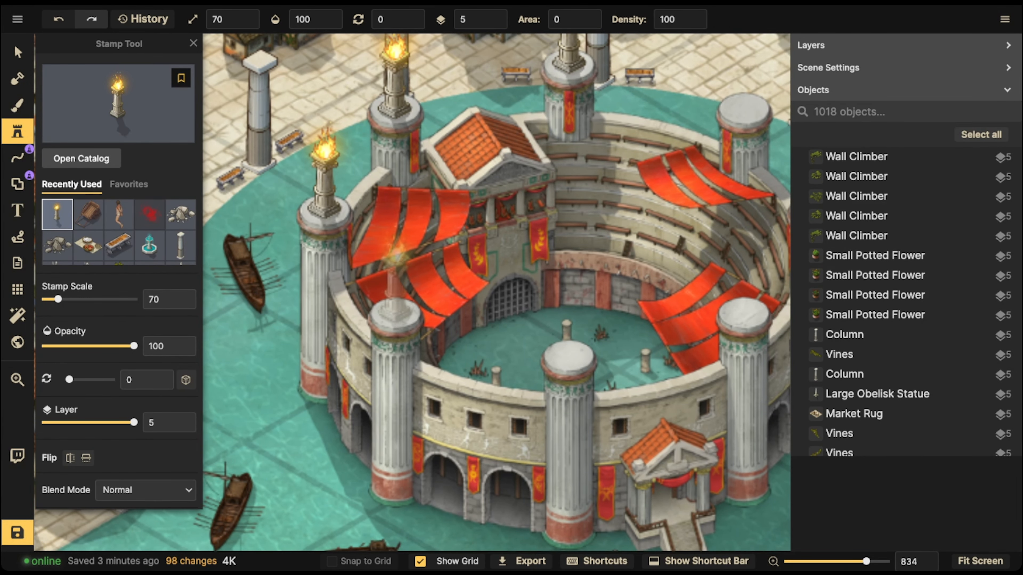
click(396, 282)
Place flaming torch stamps on the arena's back-right, right, front-right and front columns
drag(677, 95, 541, 219)
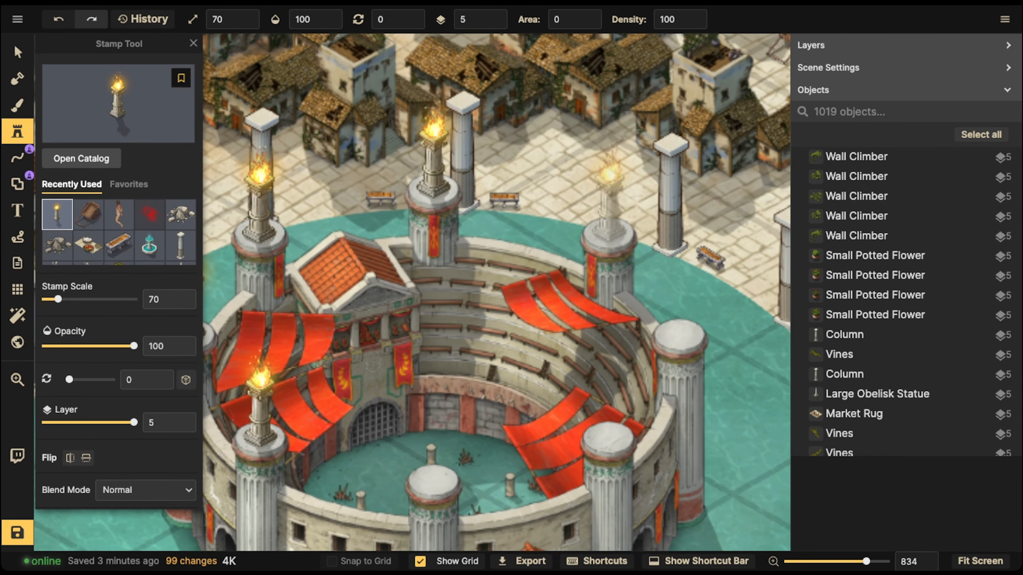
click(609, 193)
click(681, 298)
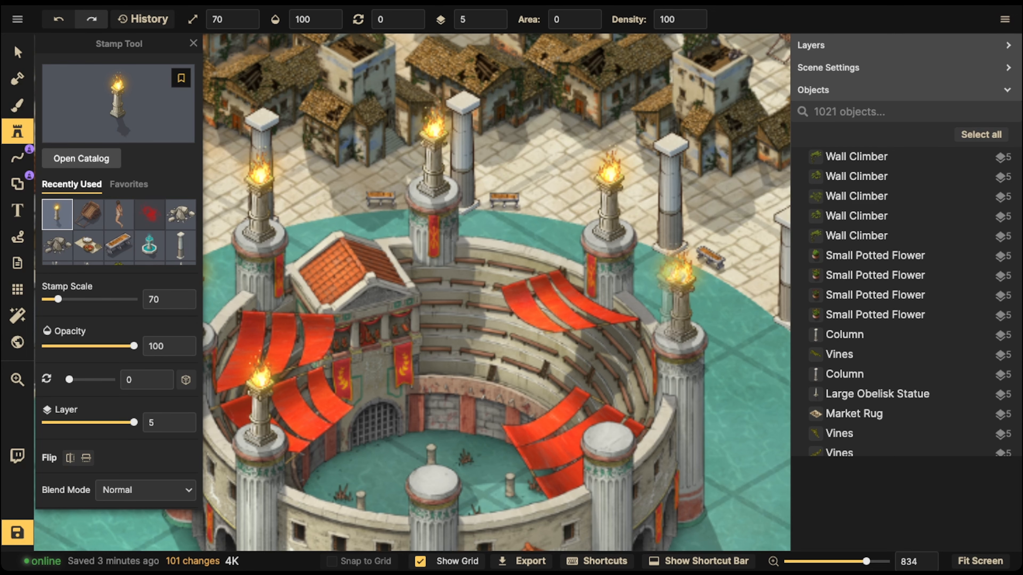
click(609, 401)
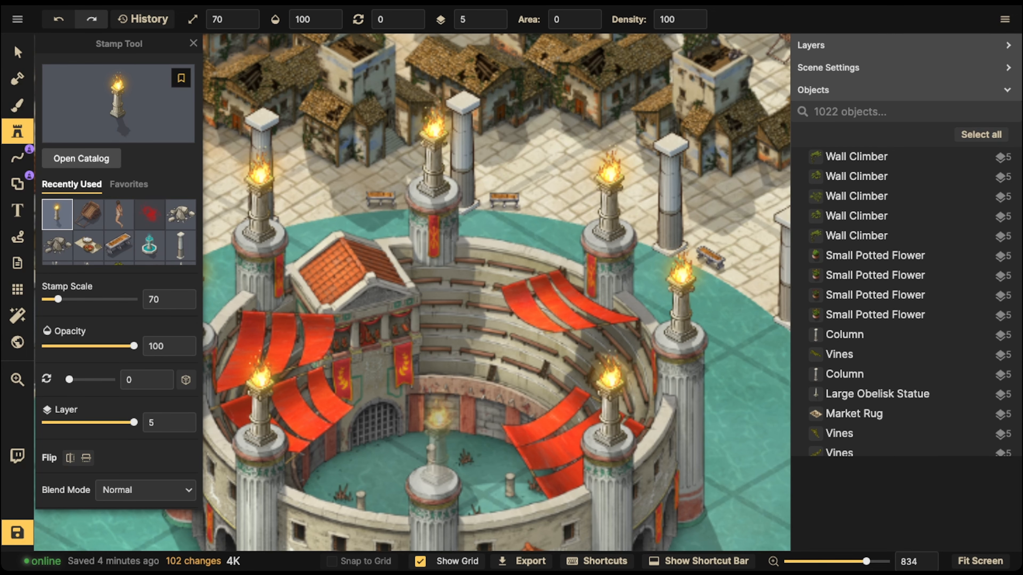
click(434, 445)
scroll(346, 251, down, 5)
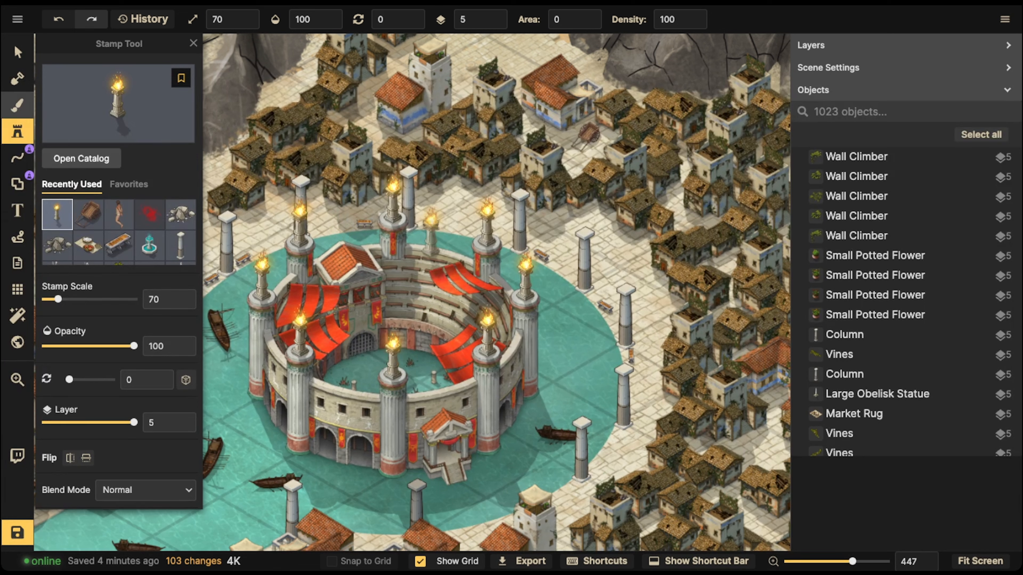
Paint the arena floor on the background layer with the pale stone texture at brush size 20, opacity 45 and softness 1
click(18, 106)
mouse_move(382, 370)
mouse_down()
mouse_move(358, 366)
mouse_move(397, 356)
mouse_move(353, 344)
mouse_move(347, 388)
mouse_move(463, 379)
mouse_move(397, 397)
mouse_move(403, 342)
mouse_move(354, 387)
mouse_move(434, 357)
mouse_move(412, 395)
mouse_move(407, 375)
mouse_move(329, 401)
mouse_move(393, 365)
mouse_up()
click(209, 19)
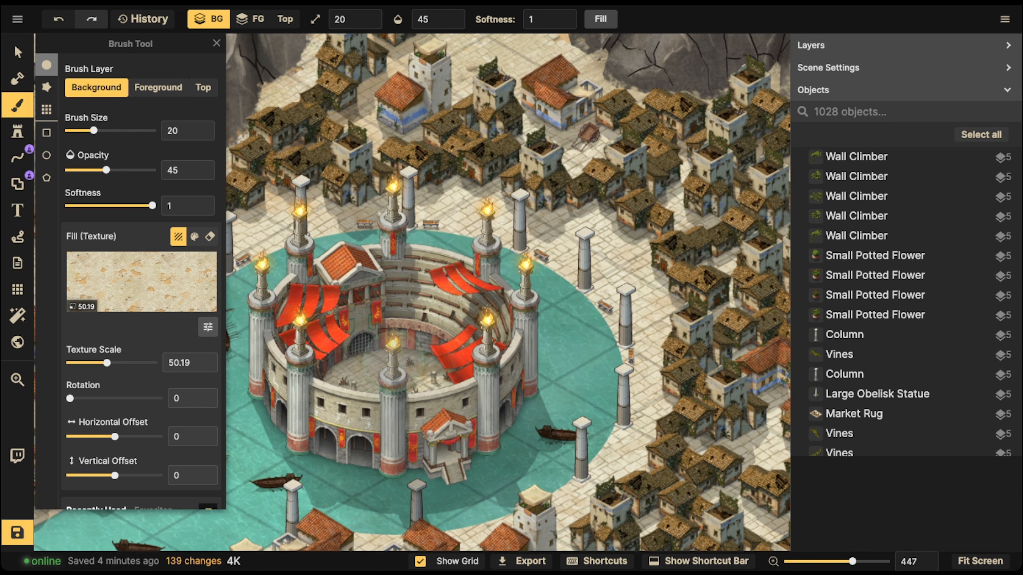
drag(419, 405, 422, 383)
Check the arena and the whole city map, and save the map
click(17, 52)
scroll(288, 236, down, 5)
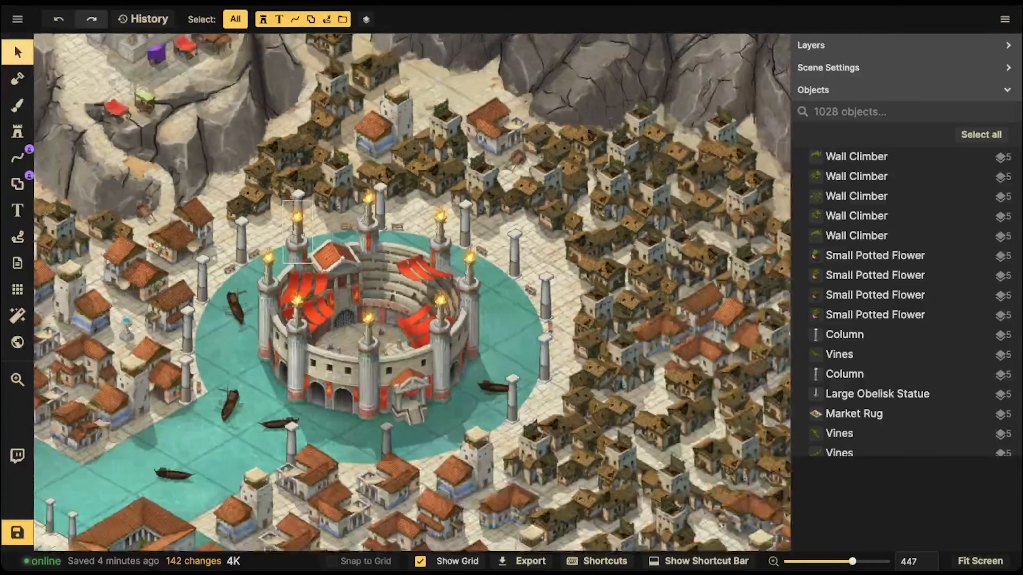
scroll(291, 262, down, 8)
key(space)
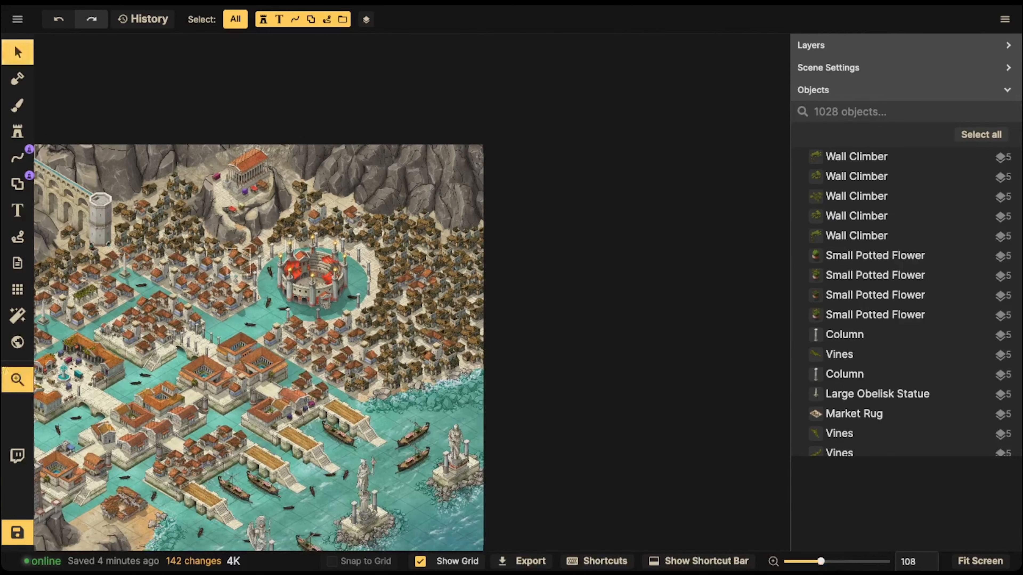
drag(241, 264, 490, 170)
scroll(282, 320, down, 1)
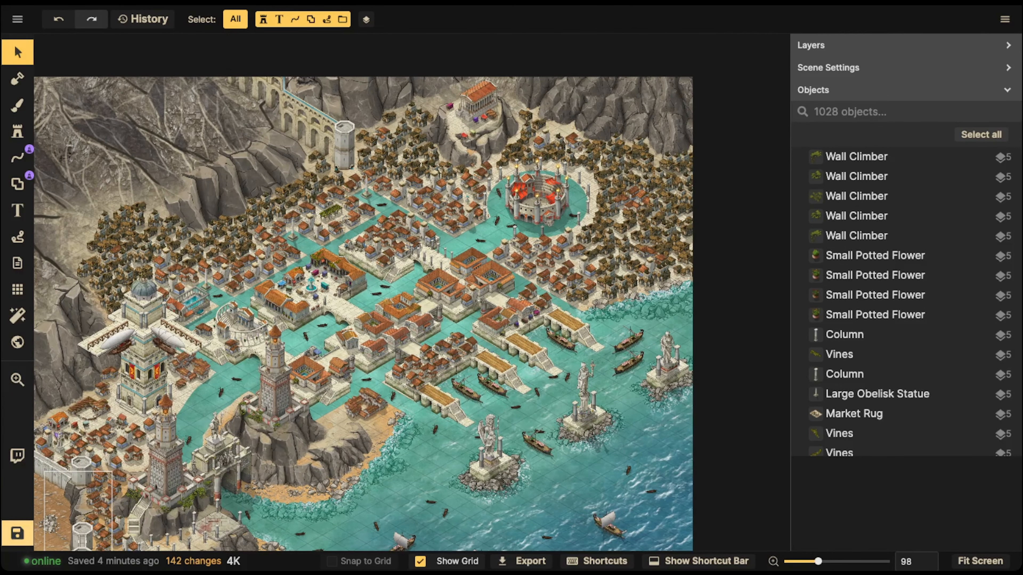
key(ctrl+s)
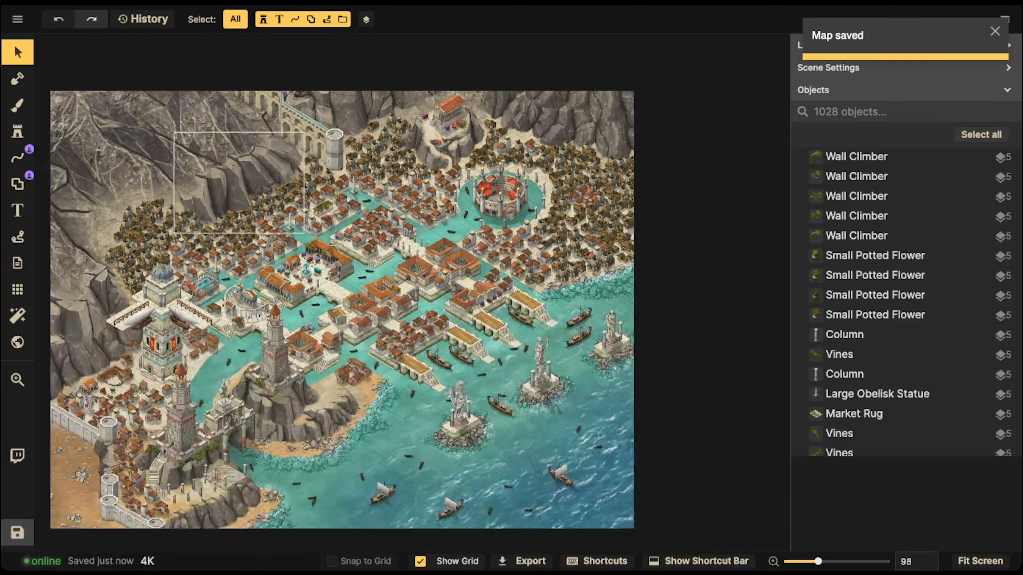
Select every object on the map and lock them all
scroll(273, 175, down, 3)
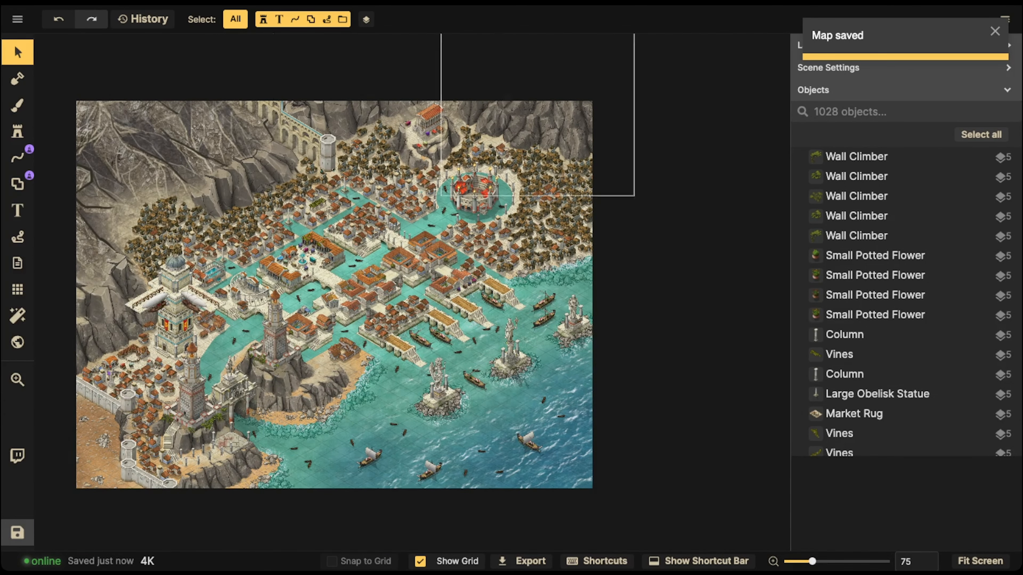
scroll(608, 109, down, 3)
key(ctrl+a)
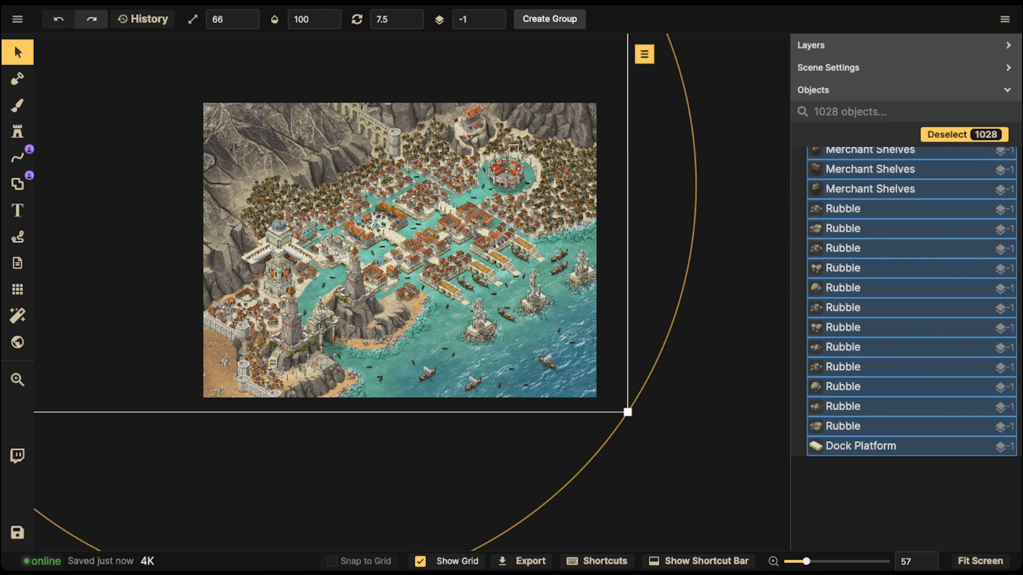
key(ctrl+l)
click(514, 150)
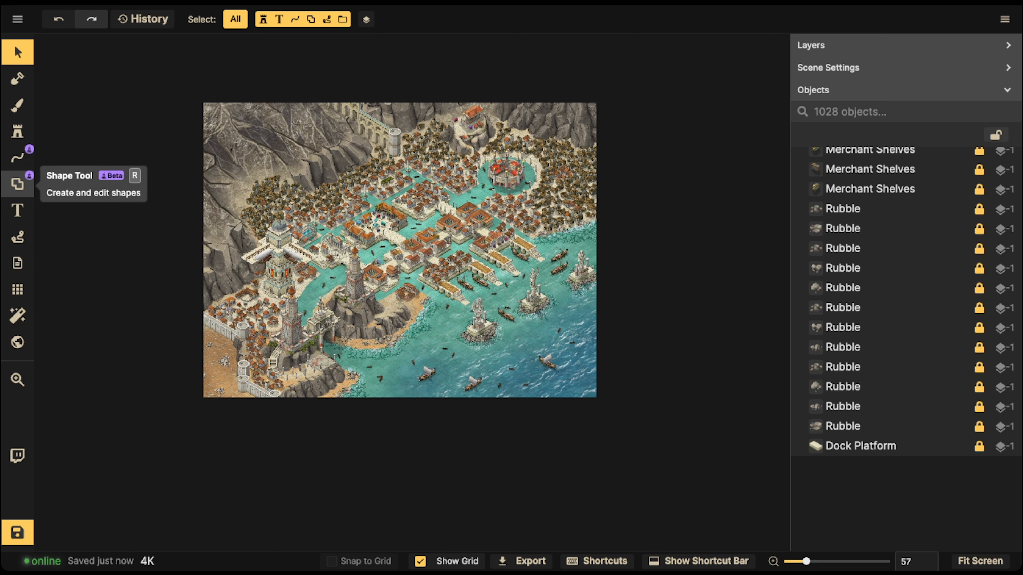
Set up the Shape Tool's pen with no stroke, a solid 000000 fill color and layer 5
click(17, 184)
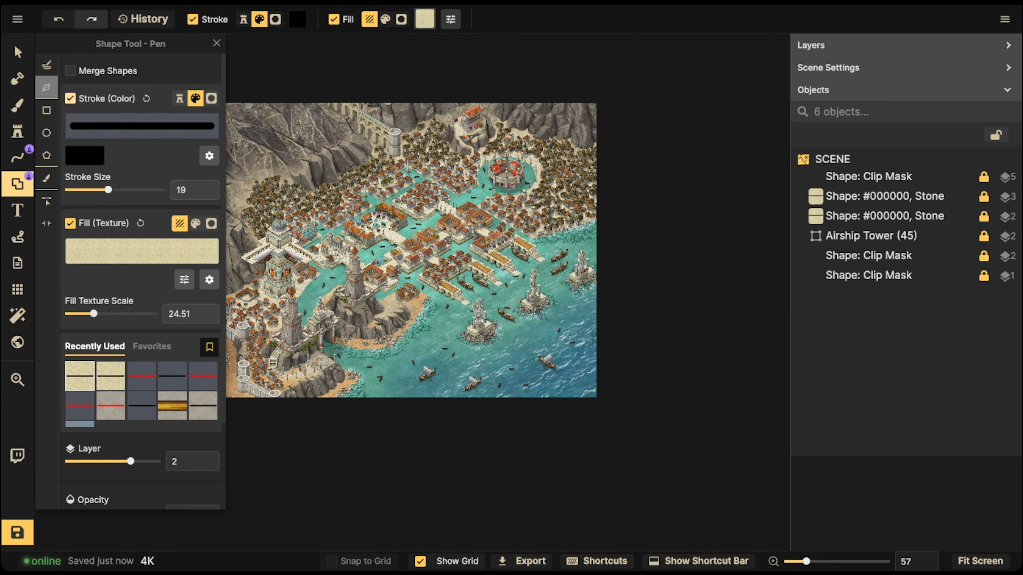
click(70, 98)
click(195, 132)
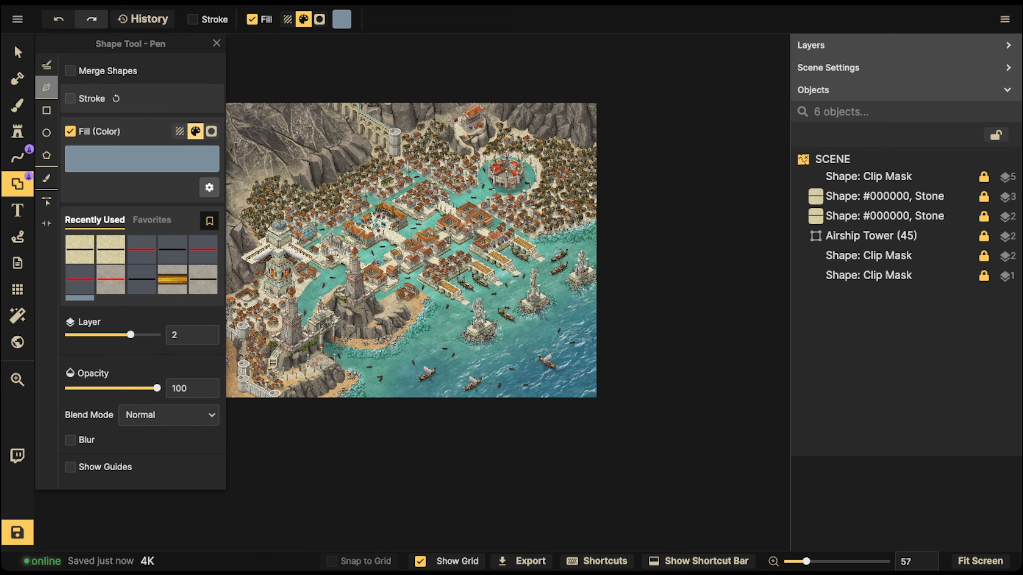
click(141, 159)
drag(346, 137, 389, 154)
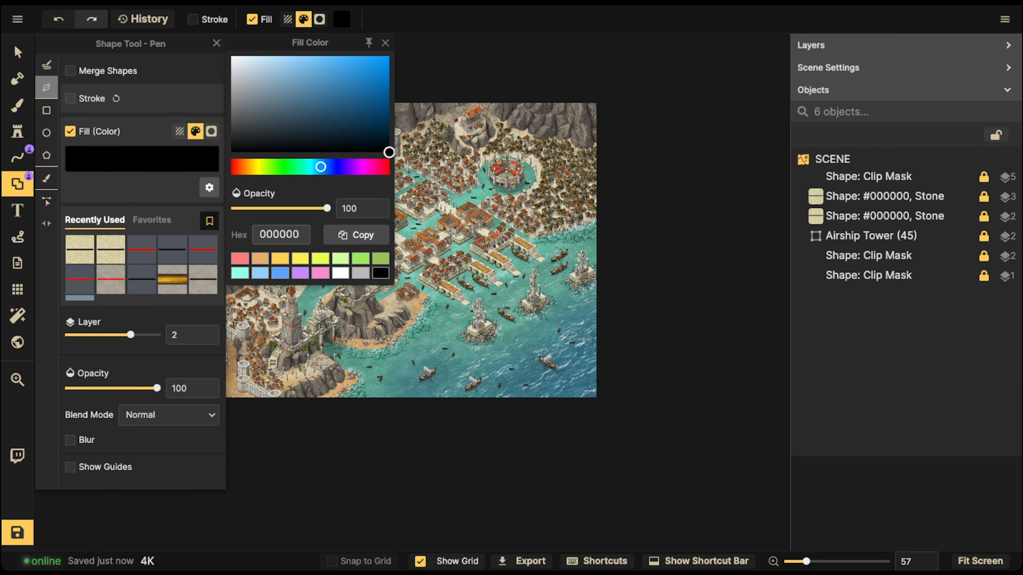
click(173, 310)
drag(130, 334, 134, 335)
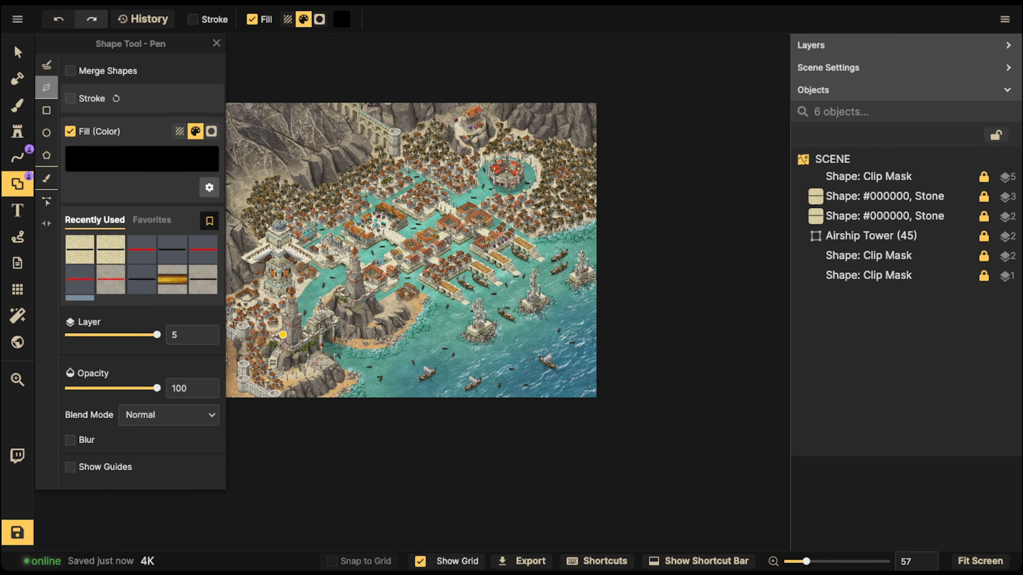
Start the black pen shape just outside the map's left edge and trace along the southwestern cliffs to the sandy headland by the harbor
scroll(418, 153, down, 2)
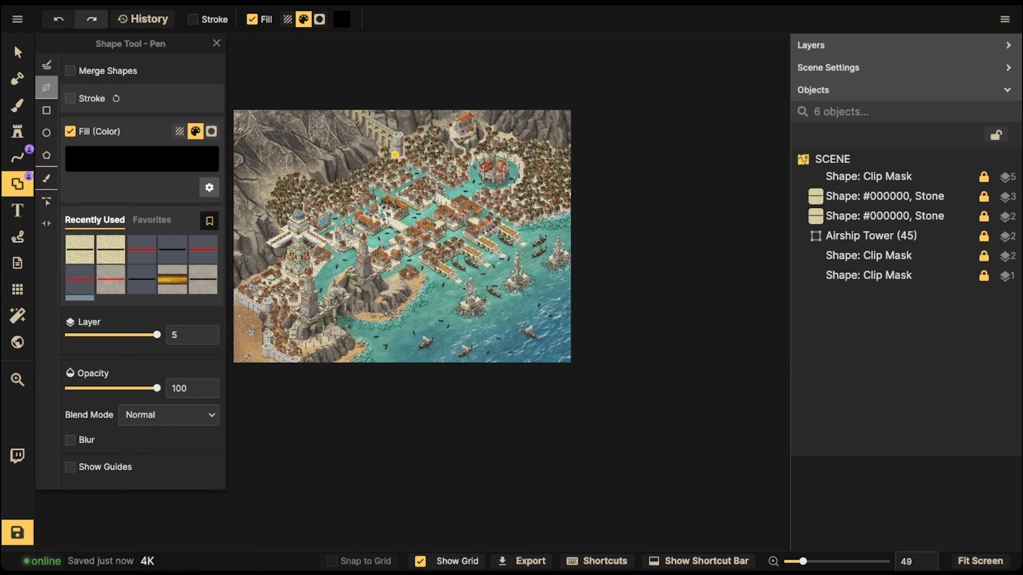
drag(394, 156, 439, 205)
scroll(340, 335, up, 1)
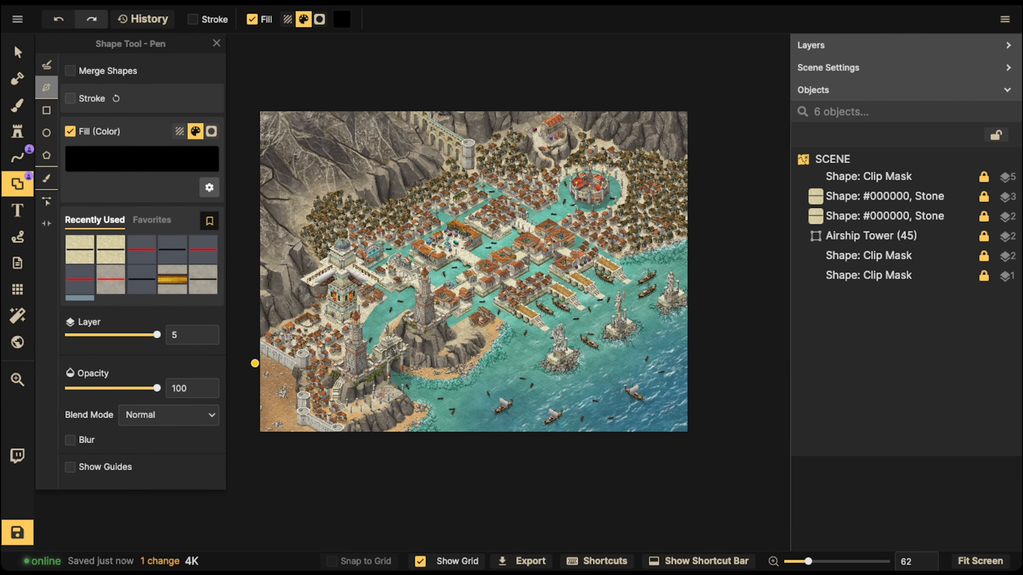
click(246, 365)
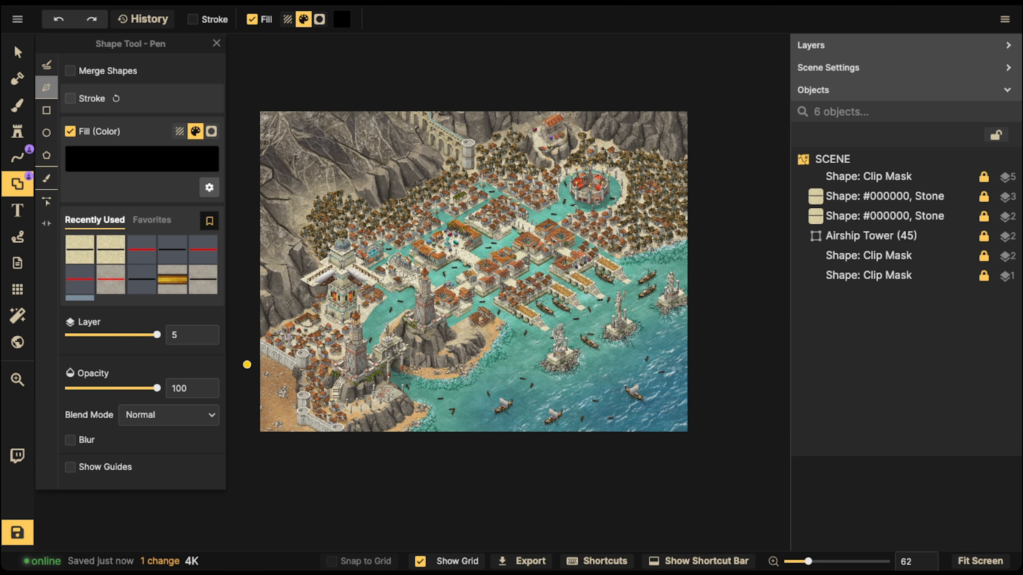
click(307, 376)
click(366, 374)
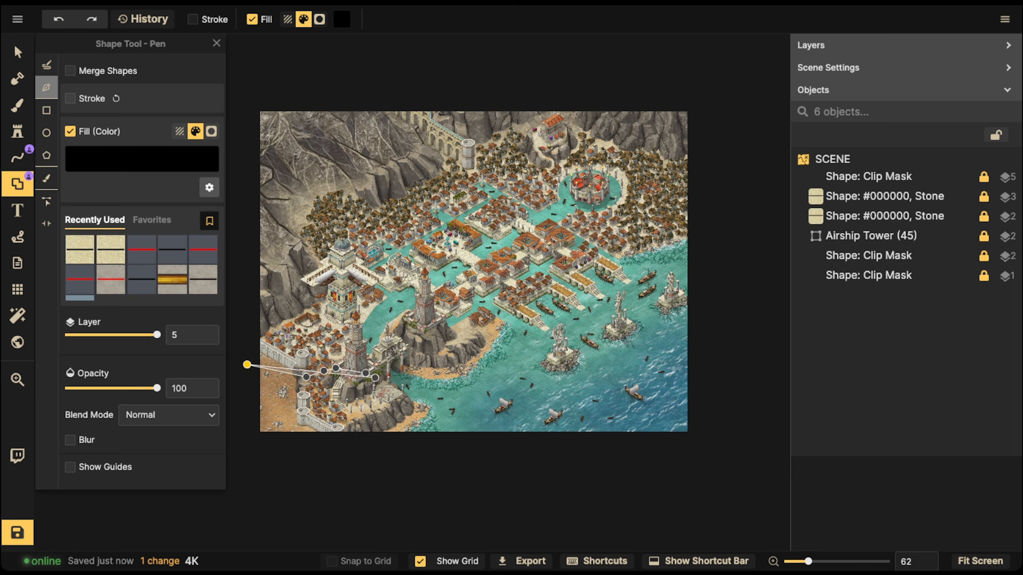
click(387, 380)
click(399, 376)
click(410, 371)
click(423, 361)
click(427, 354)
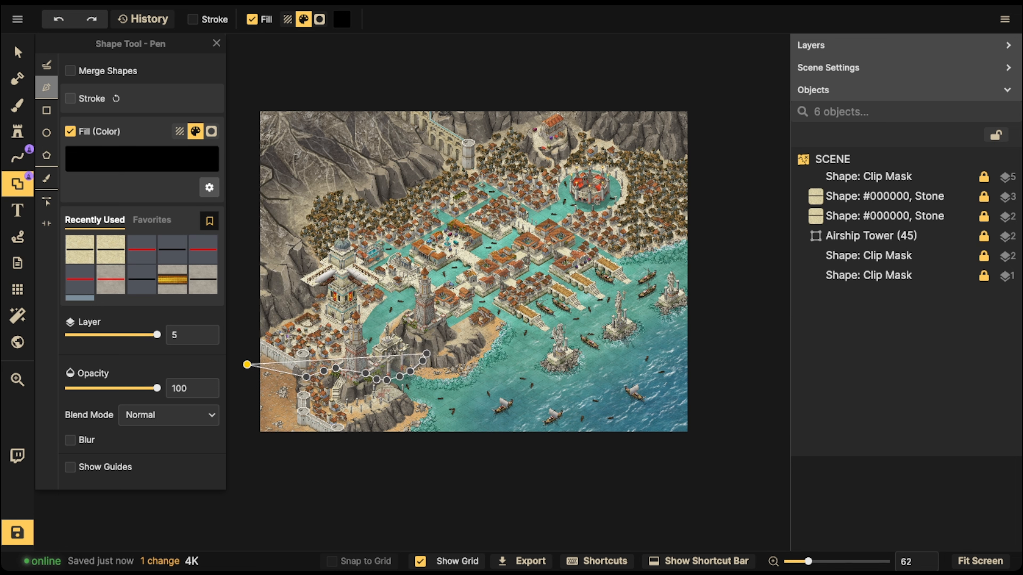
click(432, 347)
click(451, 336)
click(471, 335)
click(504, 338)
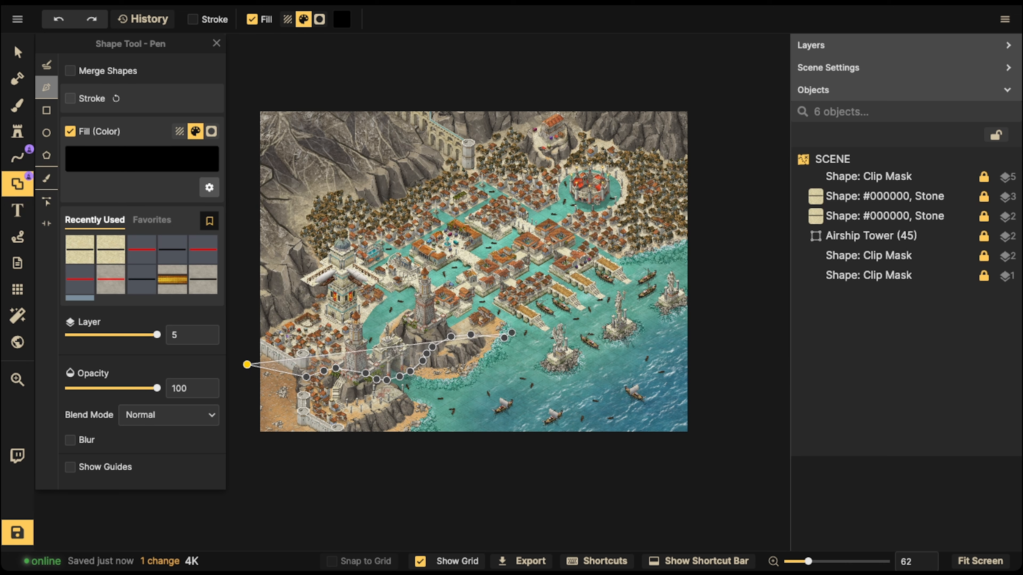
Continue the outline up through the city center, over the dock district and along the eastern shoreline past the map's right edge
click(524, 324)
click(519, 298)
click(501, 269)
click(496, 256)
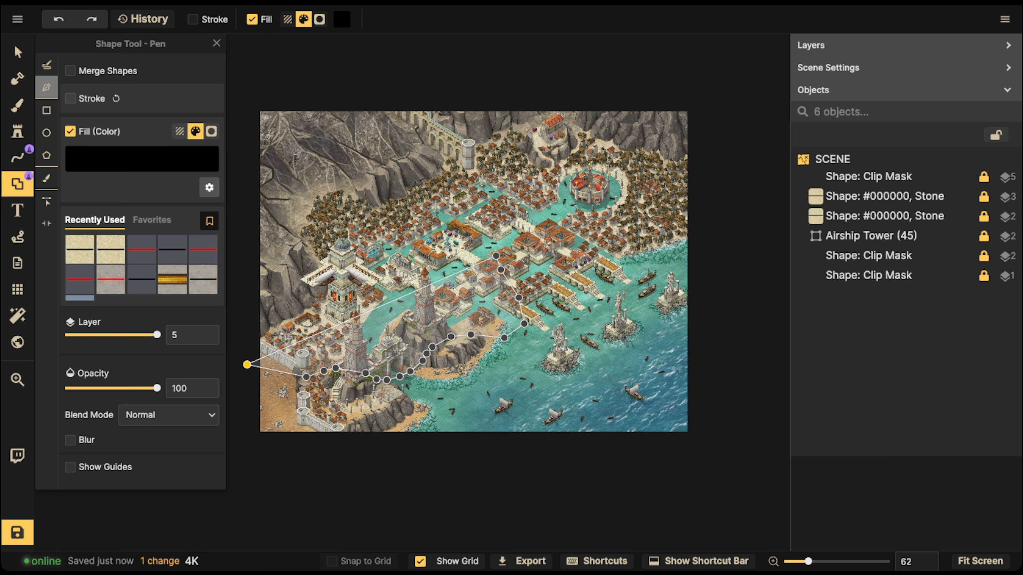
click(503, 244)
click(519, 237)
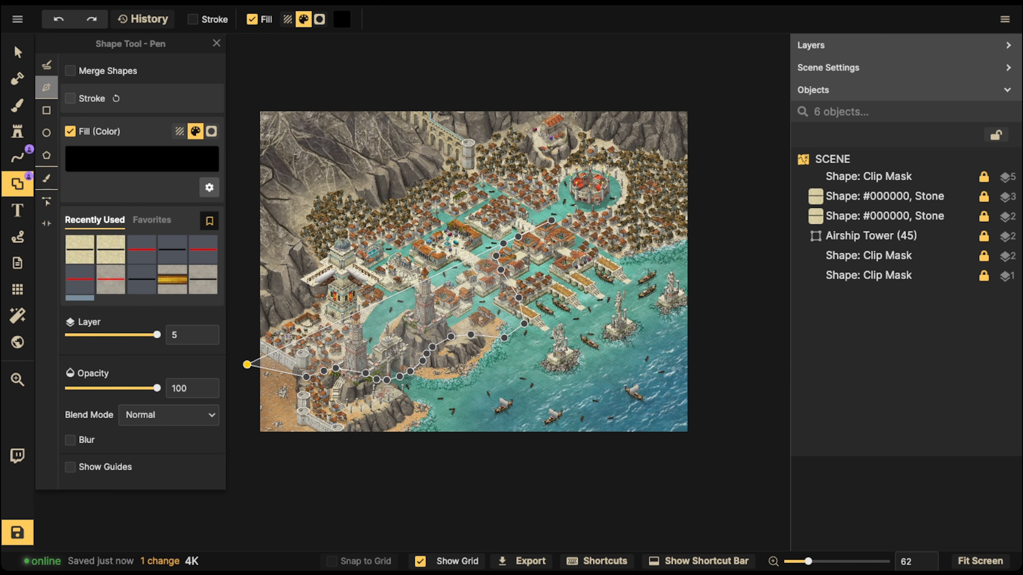
click(551, 220)
click(589, 223)
click(623, 233)
click(645, 237)
click(664, 239)
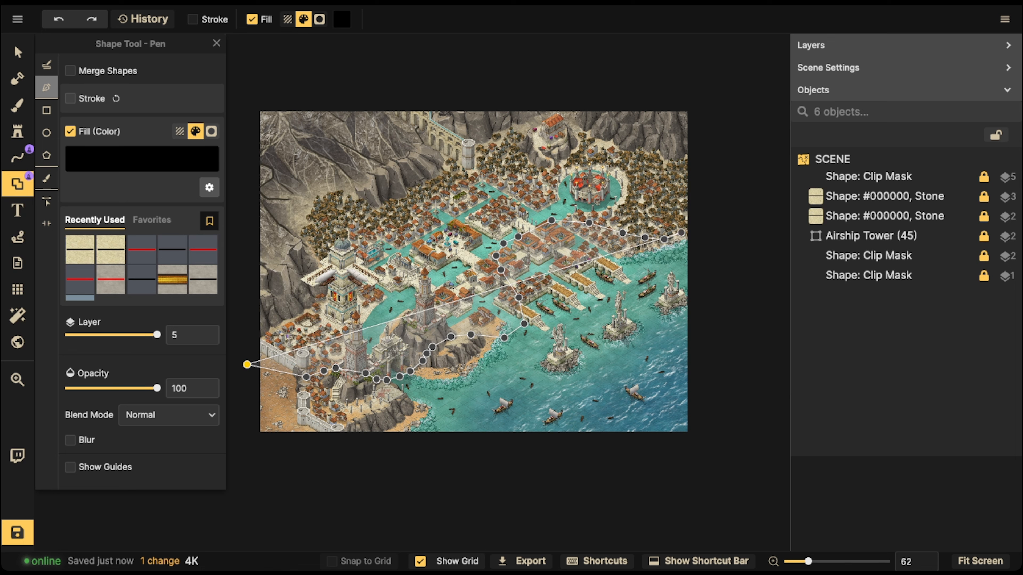
click(701, 225)
Close the outline beyond the map's upper corners and add it as a filled shape
click(698, 62)
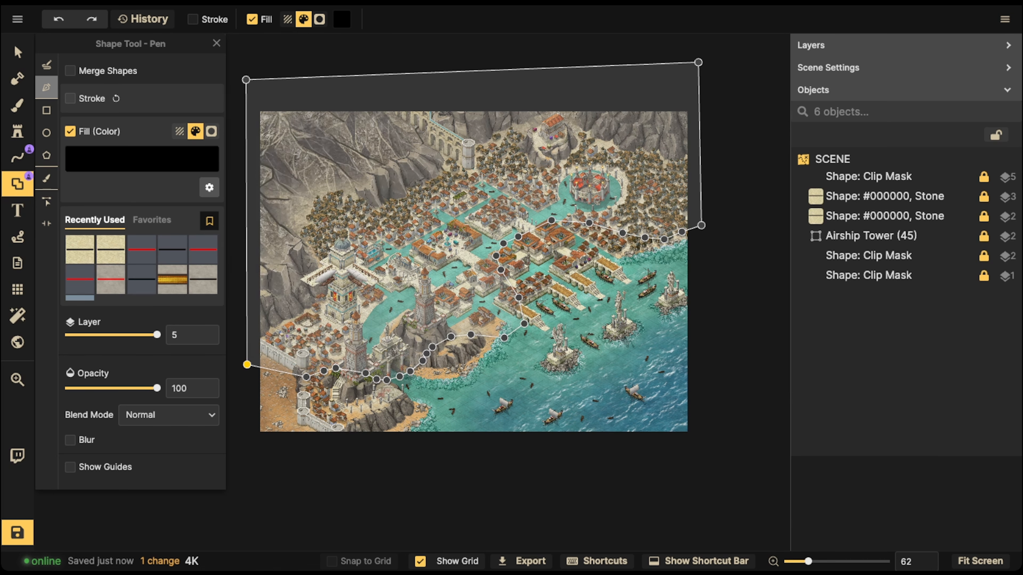
double_click(246, 81)
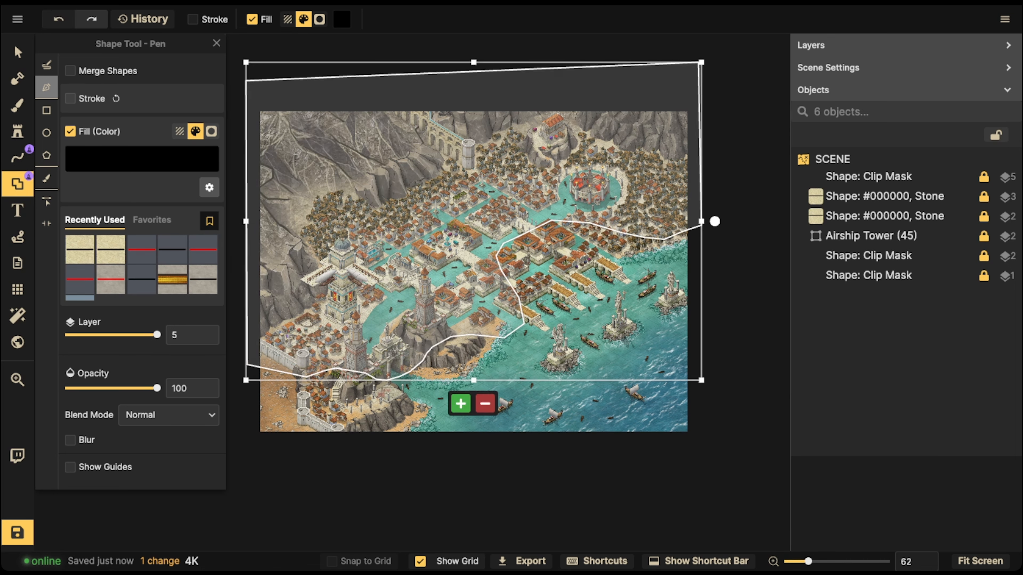
click(461, 403)
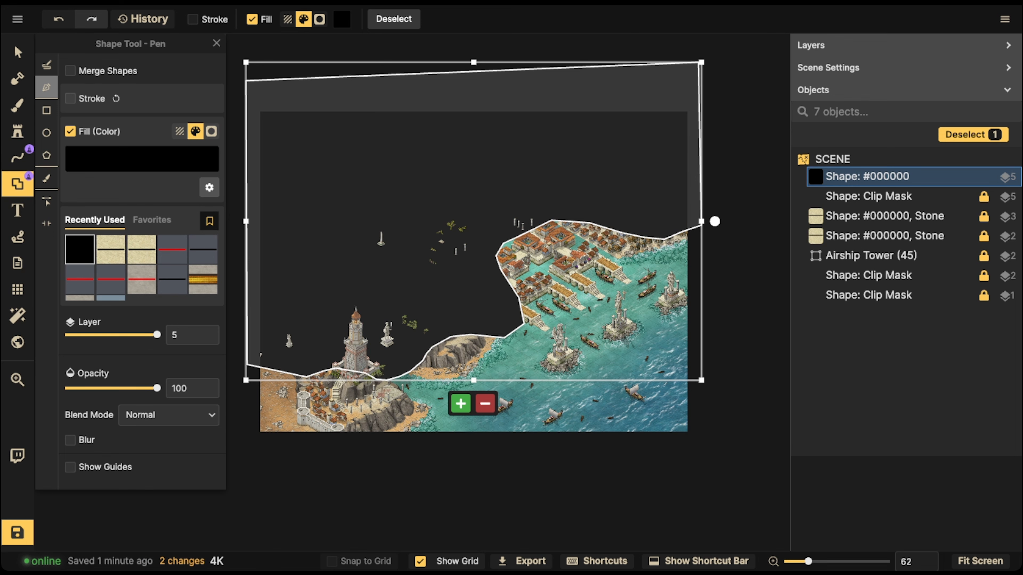
Select the new black shape and cut it from the map
click(18, 52)
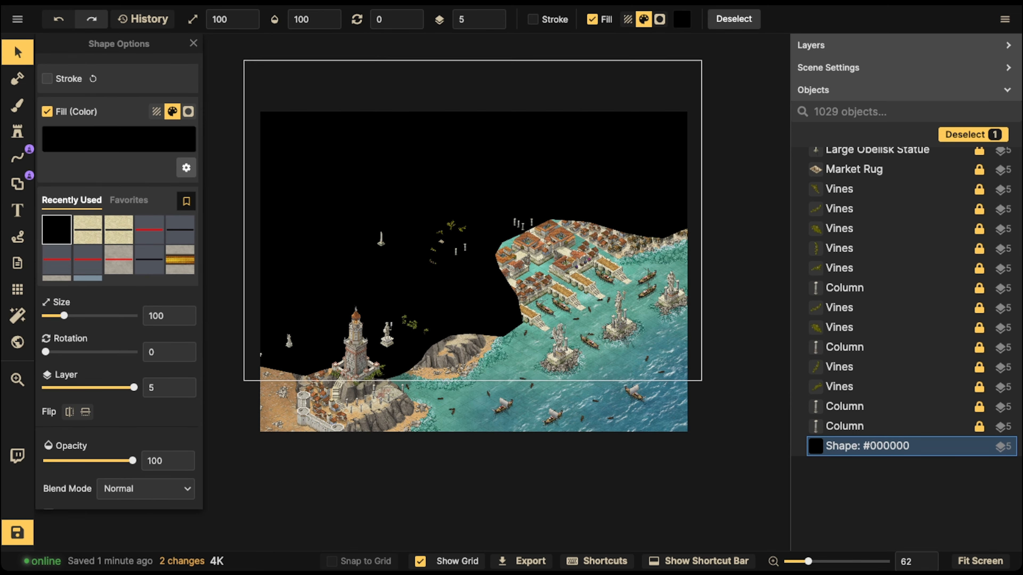
drag(435, 173, 434, 174)
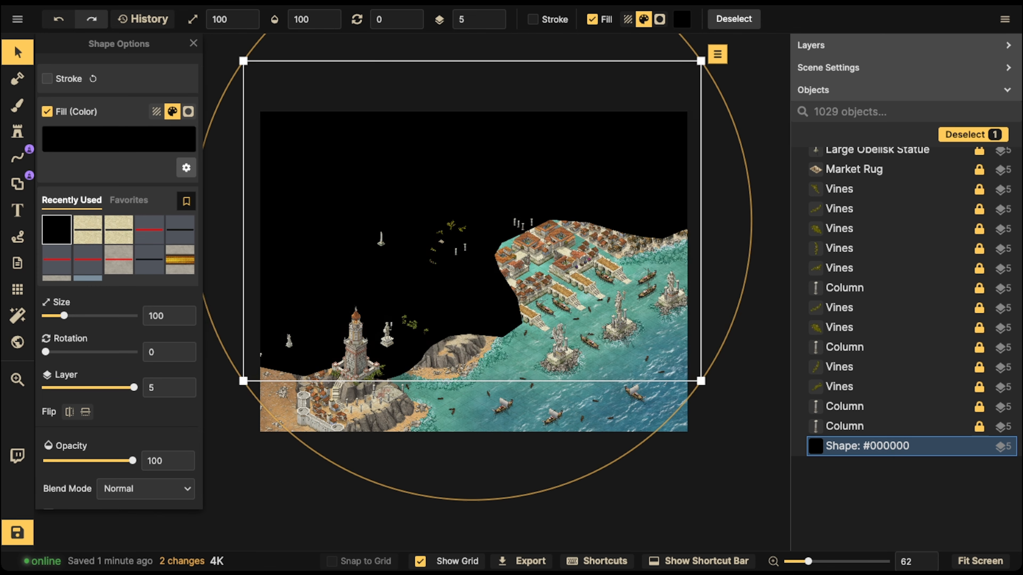
key(Delete)
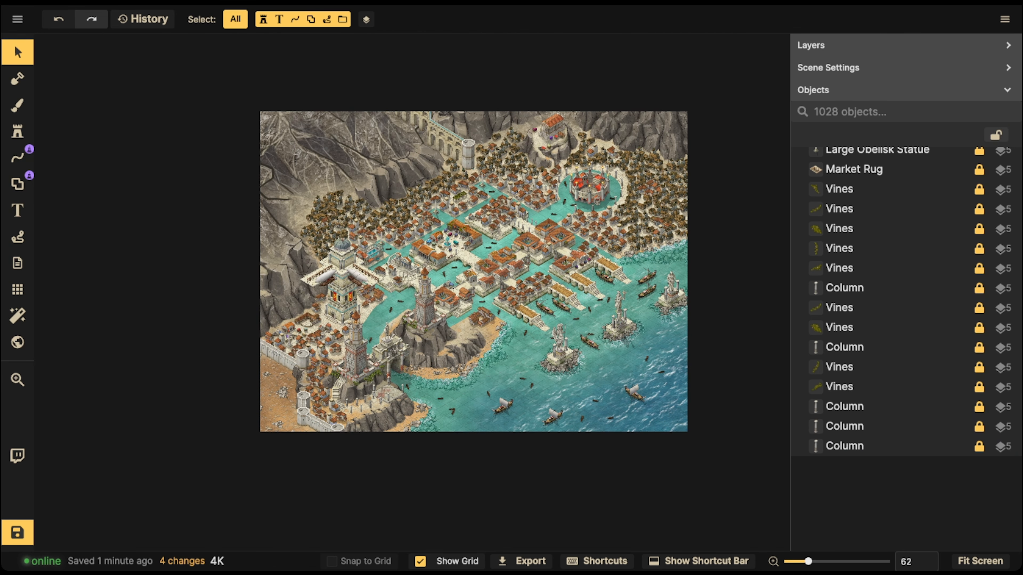
Unlock all objects, combine them into one group named Group and set its layer to 0
click(983, 135)
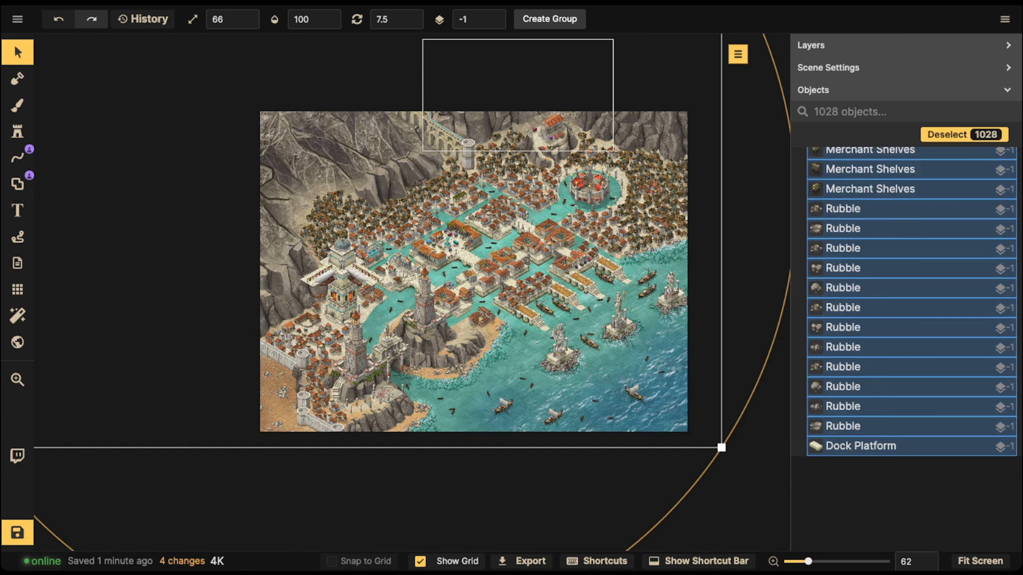
click(548, 19)
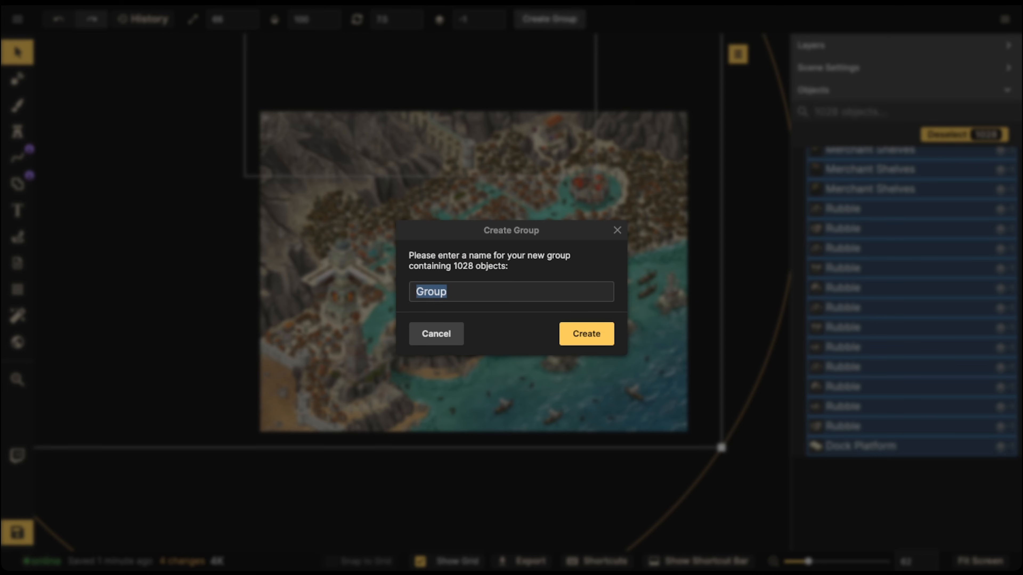
key(Return)
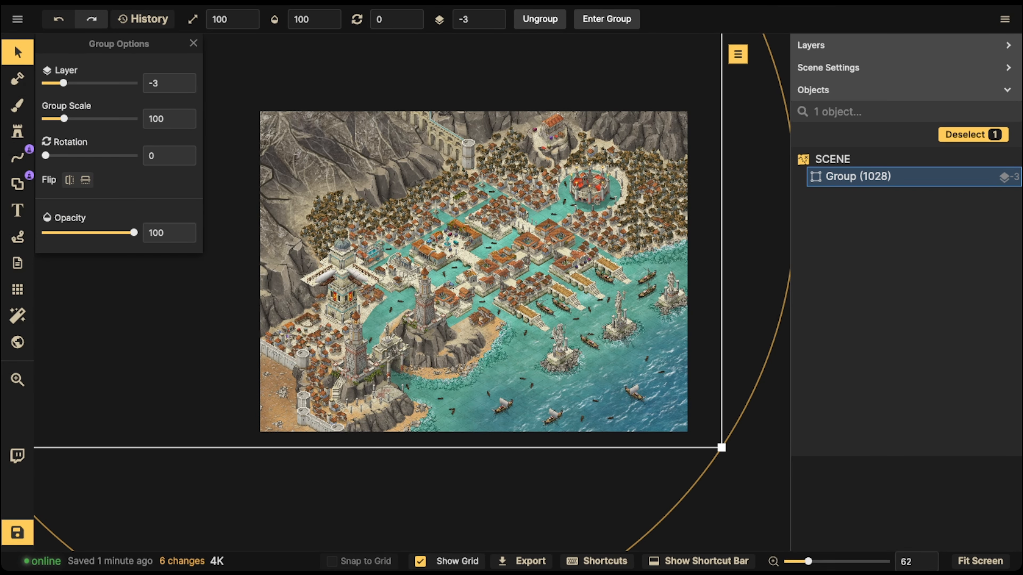
triple_click(500, 17)
key(Escape)
Paste the black shape back at opacity 41 and position it over the mountains and the inland part of the city
key(ctrl+v)
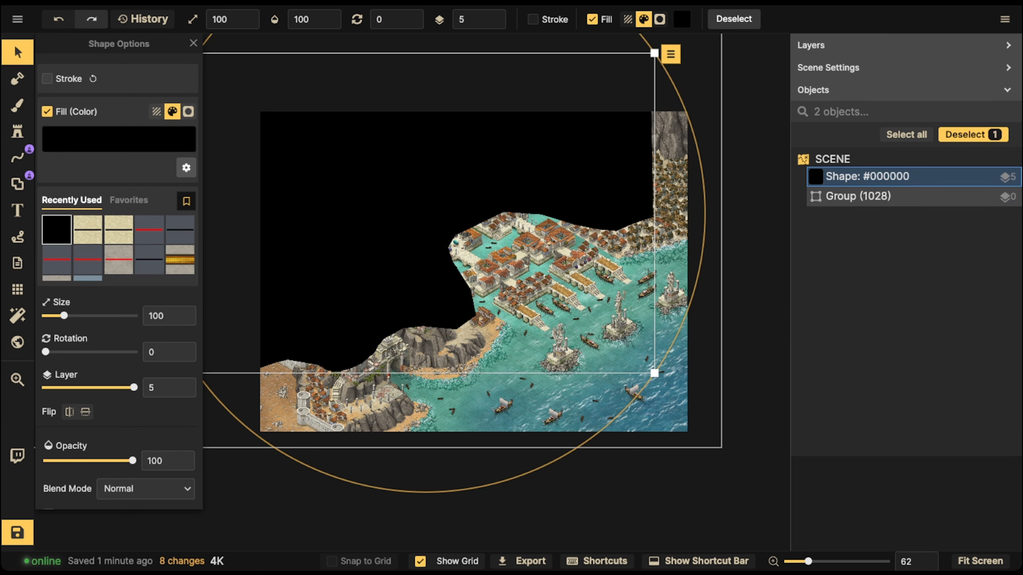
drag(133, 461, 82, 460)
mouse_move(347, 274)
mouse_down()
mouse_move(373, 272)
mouse_move(362, 269)
mouse_up()
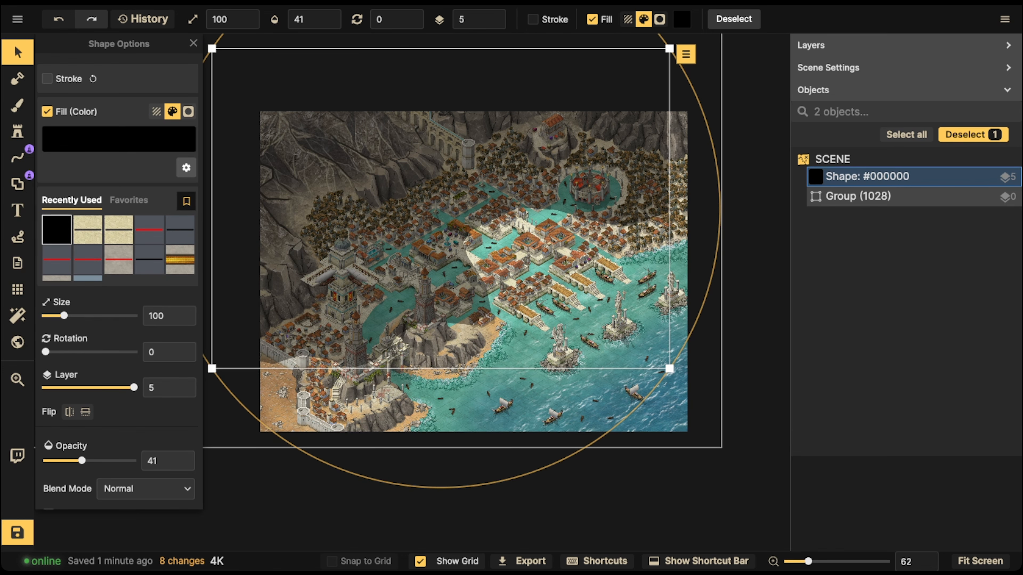
Blur the black shadow shape with radius 20 and set its opacity to 34
scroll(444, 287, up, 2)
scroll(119, 242, down, 3)
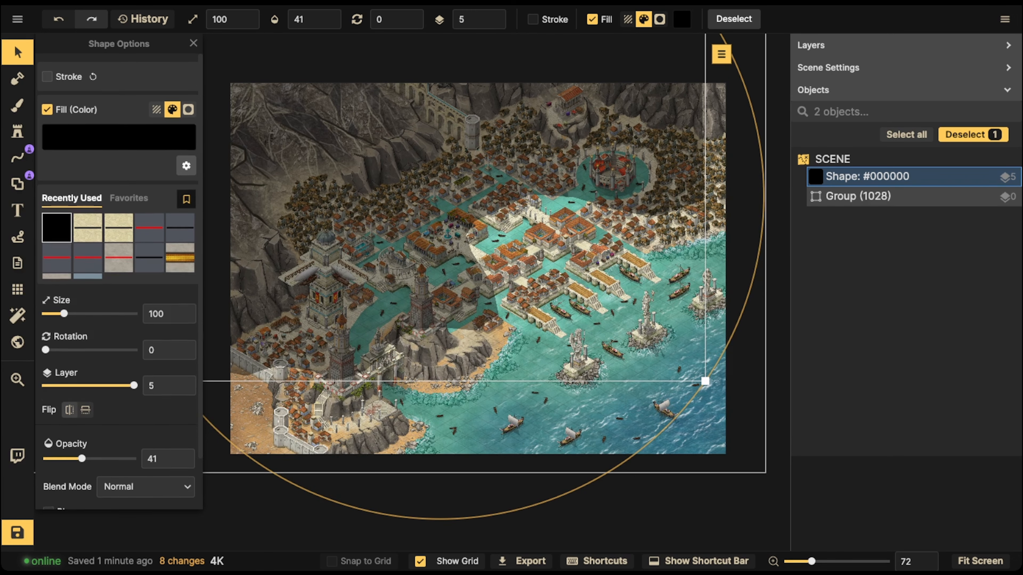
click(49, 456)
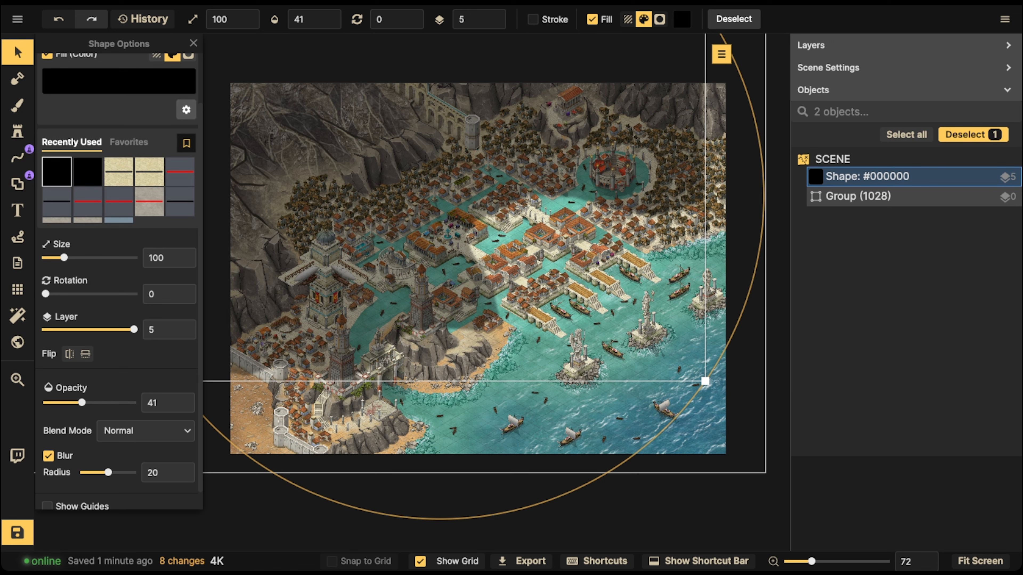
mouse_move(81, 403)
mouse_down()
mouse_move(66, 403)
mouse_move(110, 402)
mouse_move(90, 403)
mouse_up()
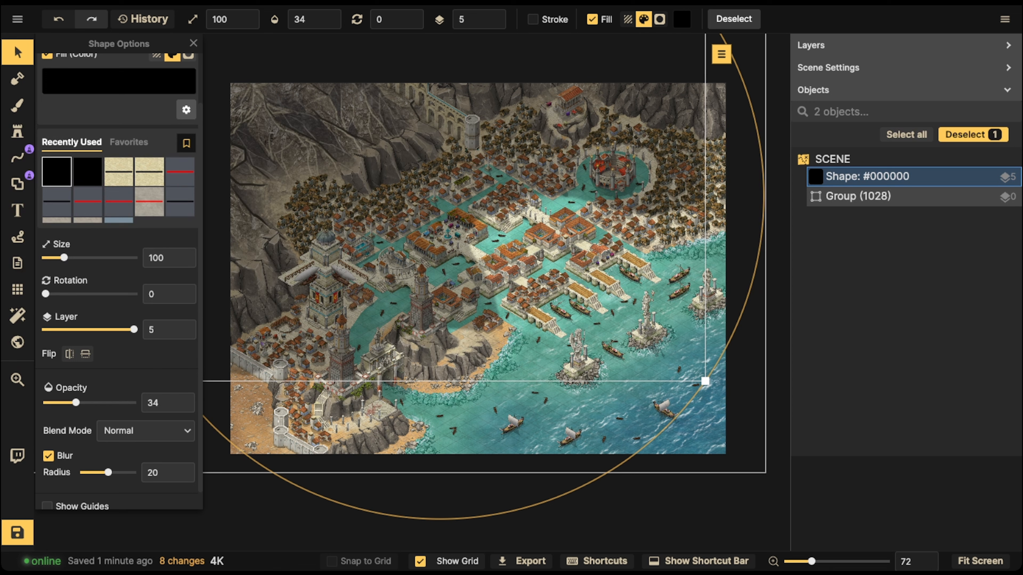
Nudge the blurred shadow shape slightly up and to the left over the city and deselect it
drag(705, 380, 702, 377)
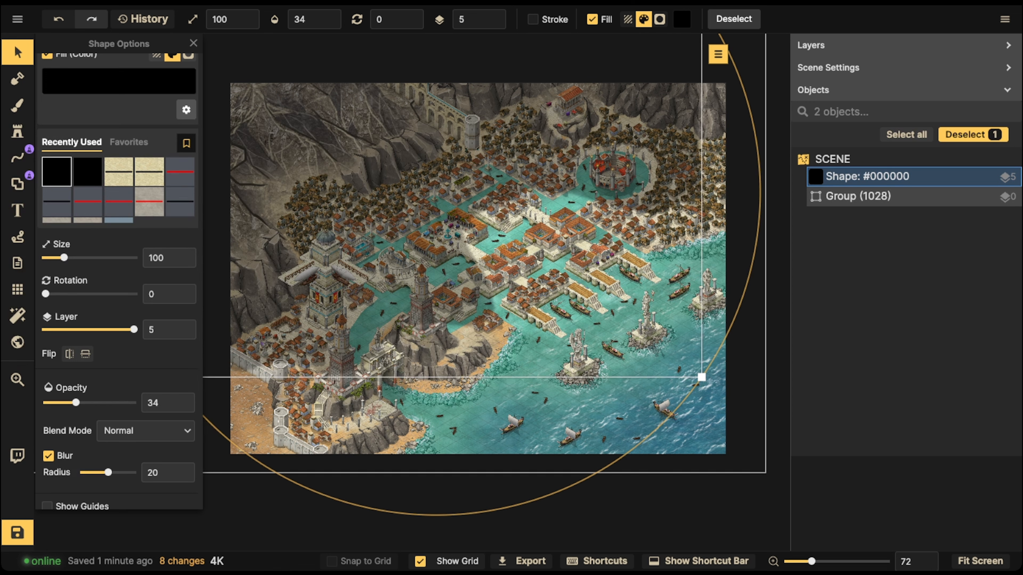
key(Escape)
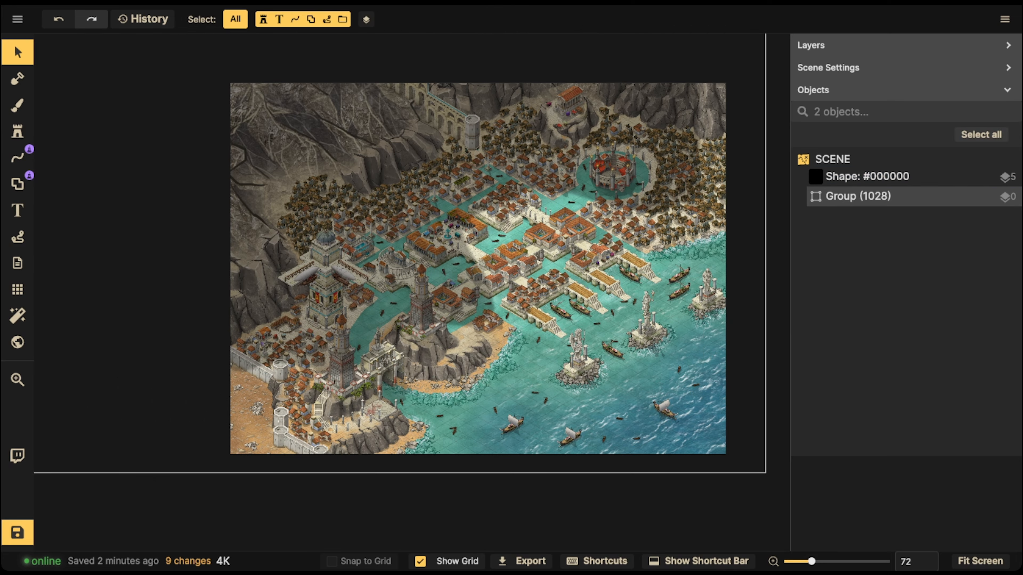
drag(418, 229, 358, 232)
scroll(358, 232, down, 3)
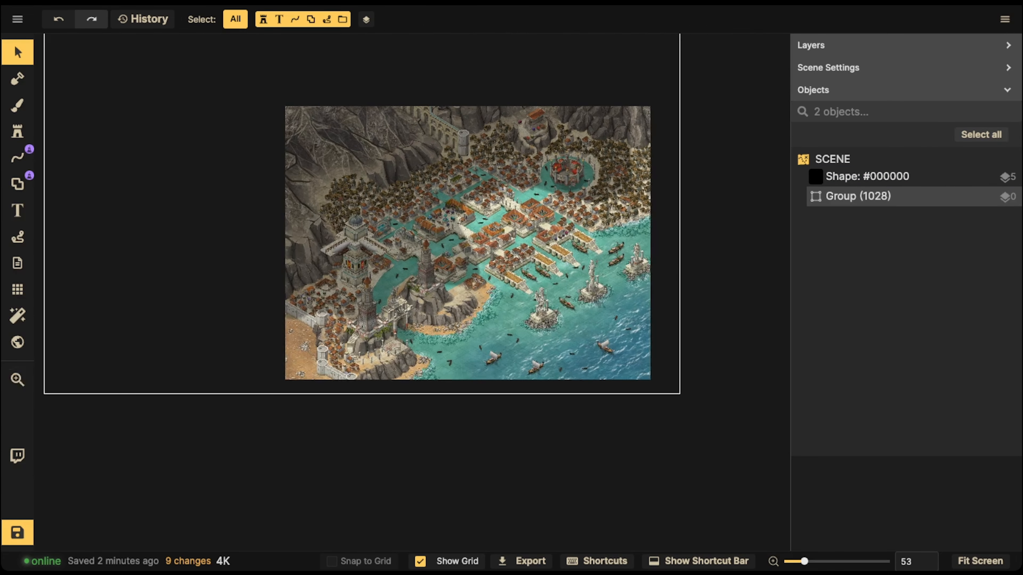
Search the stamp catalog for "light" and choose variant 2 of the soft light glow from the Fantasy Battlemaps pack
click(18, 131)
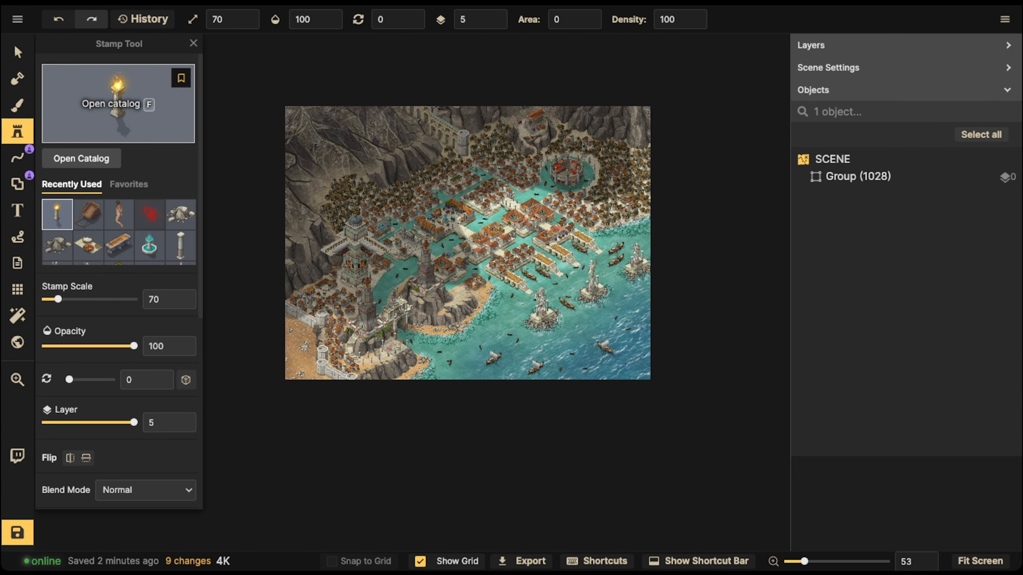
click(121, 106)
text(light)
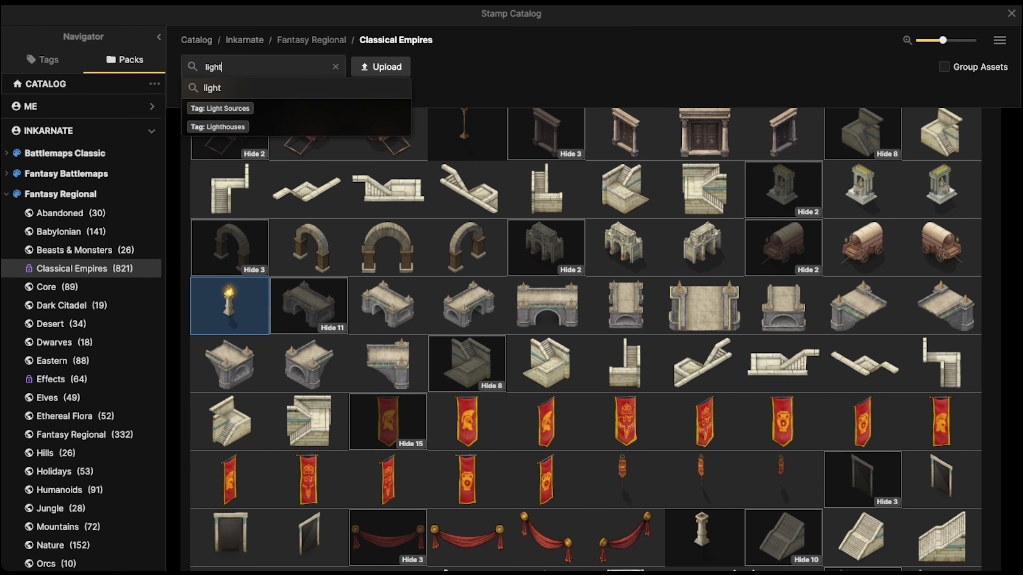
key(Return)
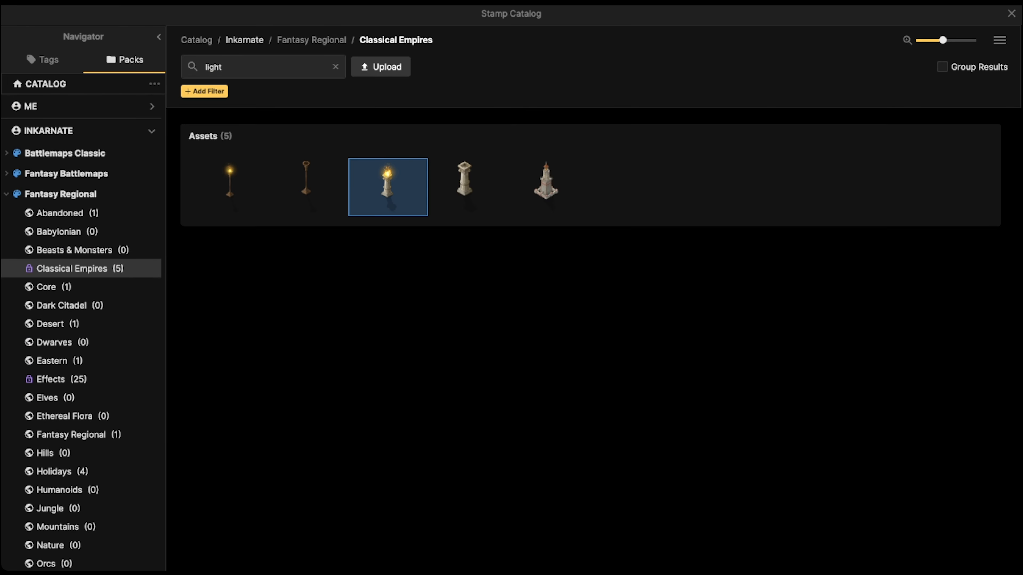
click(244, 40)
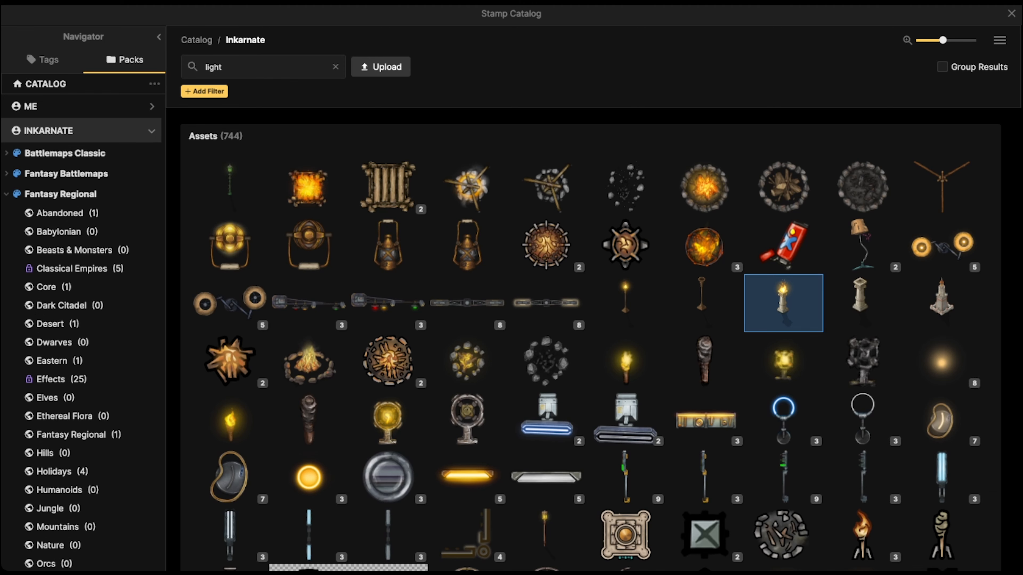
scroll(546, 246, down, 5)
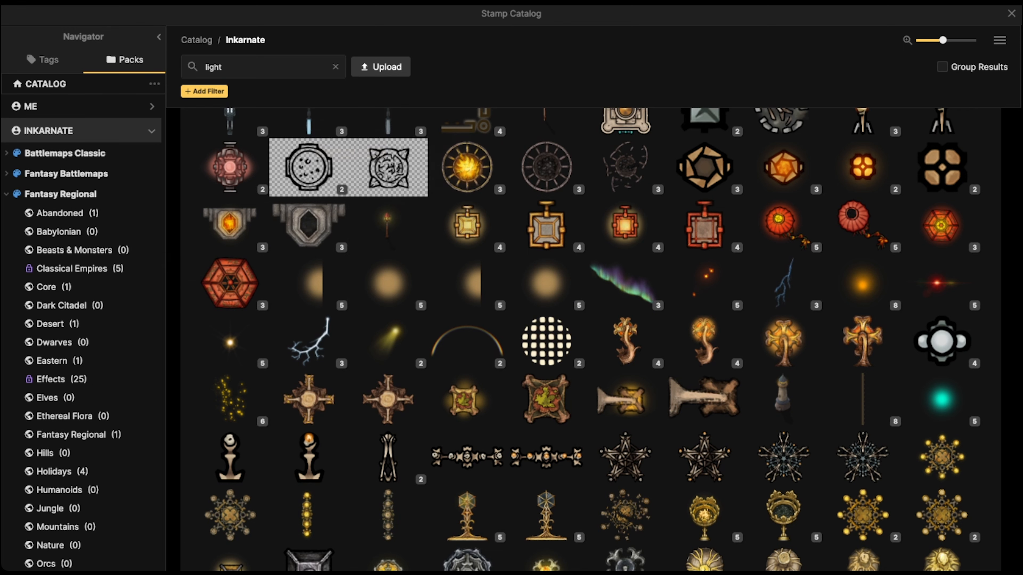
click(66, 173)
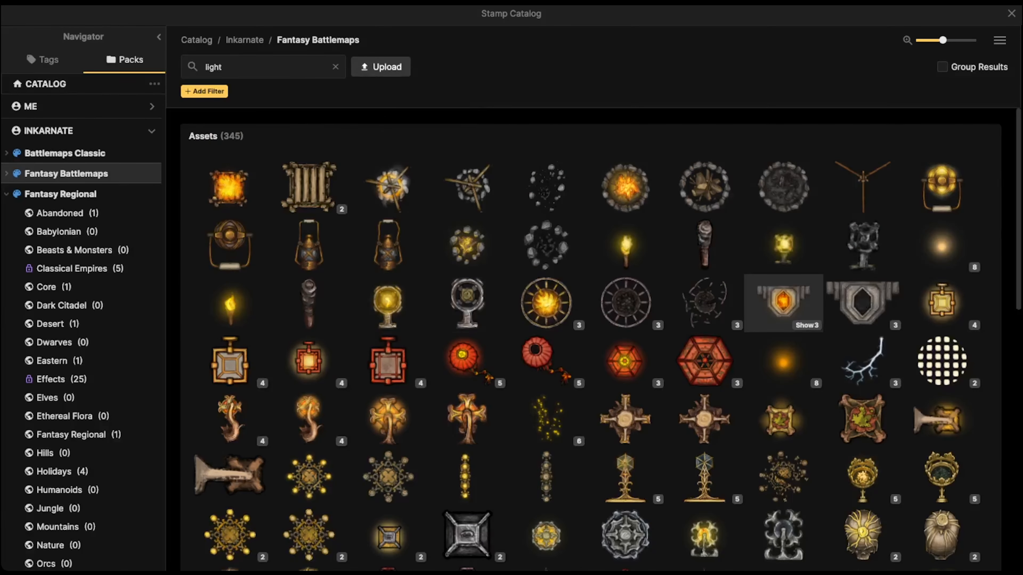
click(942, 244)
click(160, 77)
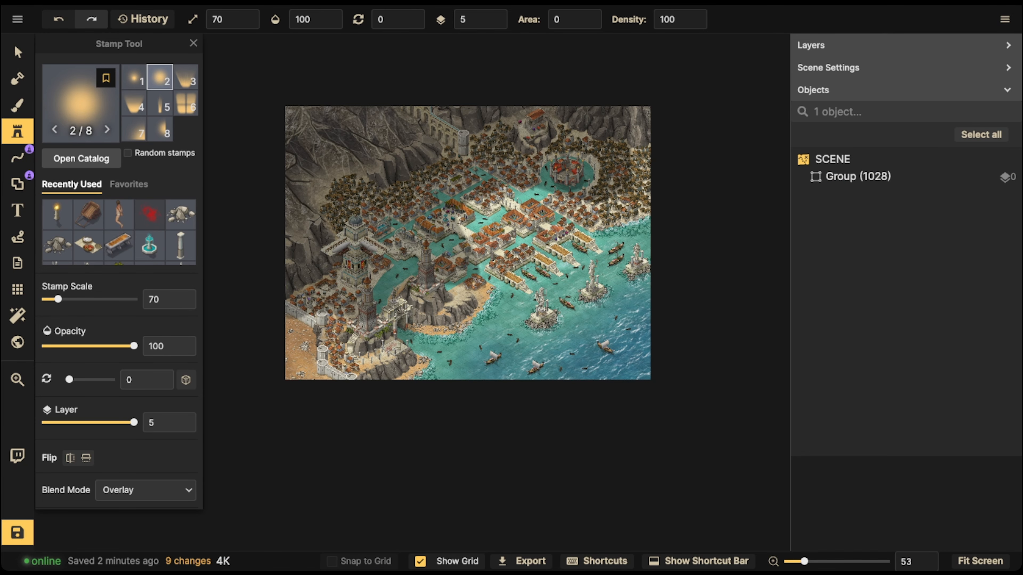
Enlarge the glow stamp's scale to 500
key(bracketright)
key(bracketright)
key(bracketright)
key(bracketright)
key(bracketright)
key(bracketright)
key(bracketright)
key(bracketright)
key(bracketright)
key(bracketright)
key(bracketright)
key(bracketright)
key(bracketright)
key(bracketright)
key(bracketright)
key(bracketright)
key(bracketright)
key(bracketright)
key(bracketright)
key(bracketright)
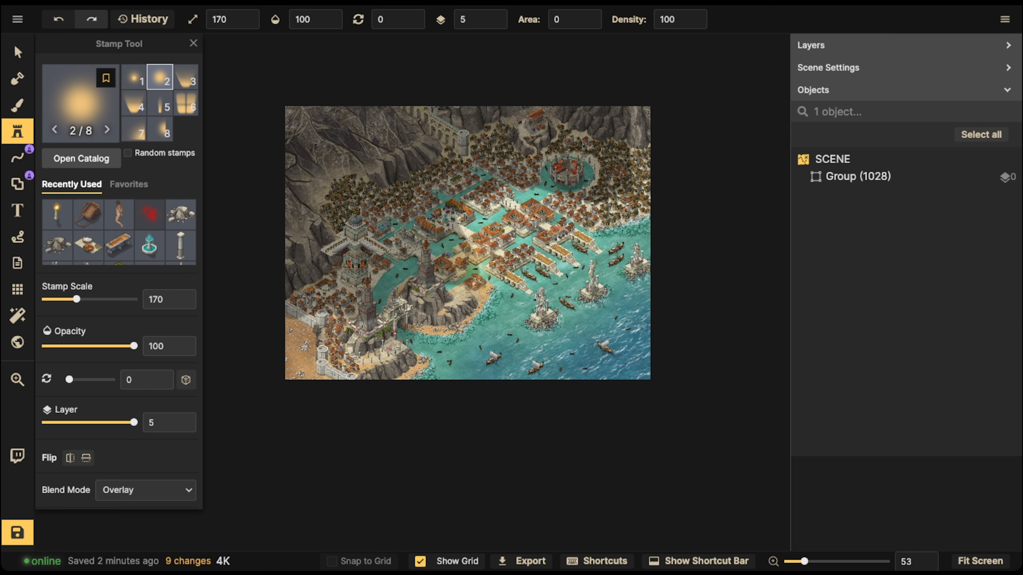
key(bracketright)
key(bracketright)
key(bracketright)
key(bracketright)
key(bracketright)
key(bracketright)
key(bracketright)
key(bracketright)
key(bracketright)
key(bracketright)
key(bracketright)
key(bracketright)
key(bracketright)
key(bracketright)
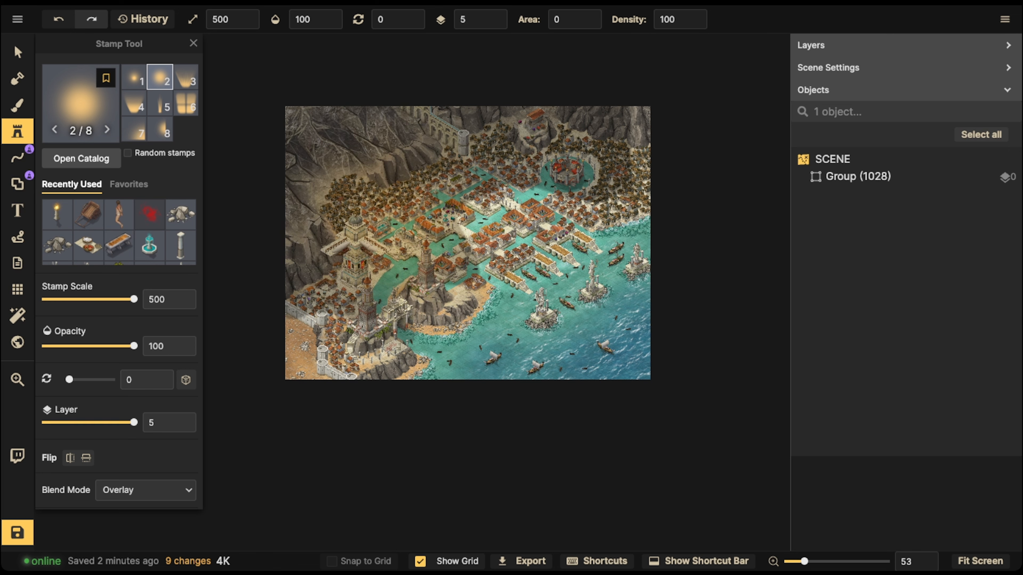
Place the light glow over the statues in the sea and reduce its opacity to 44
click(568, 294)
click(17, 52)
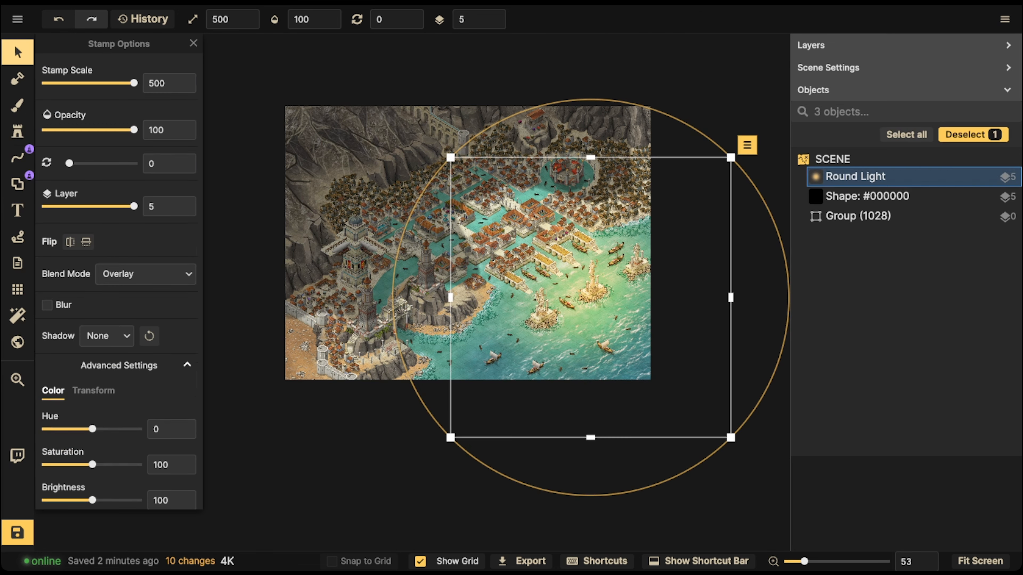
click(84, 129)
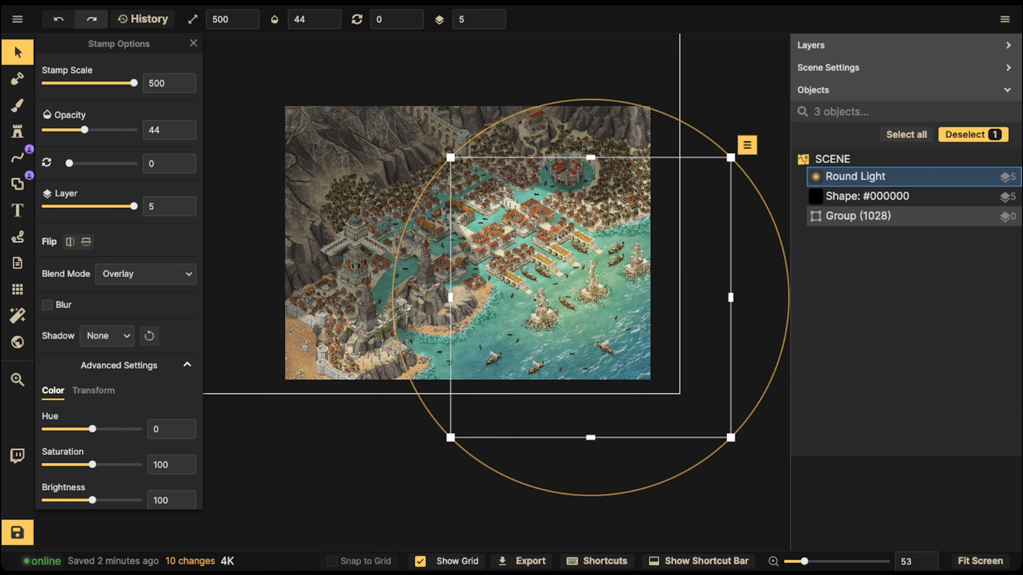
Enlarge the round light glow, shift it further out over the sea, and set its opacity to 56
drag(731, 157, 783, 104)
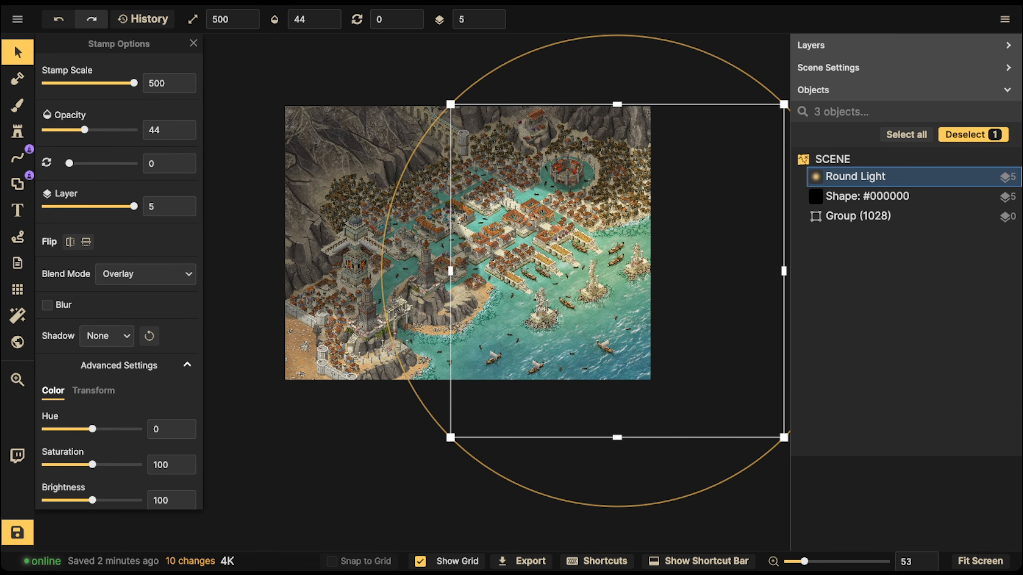
drag(450, 104, 414, 67)
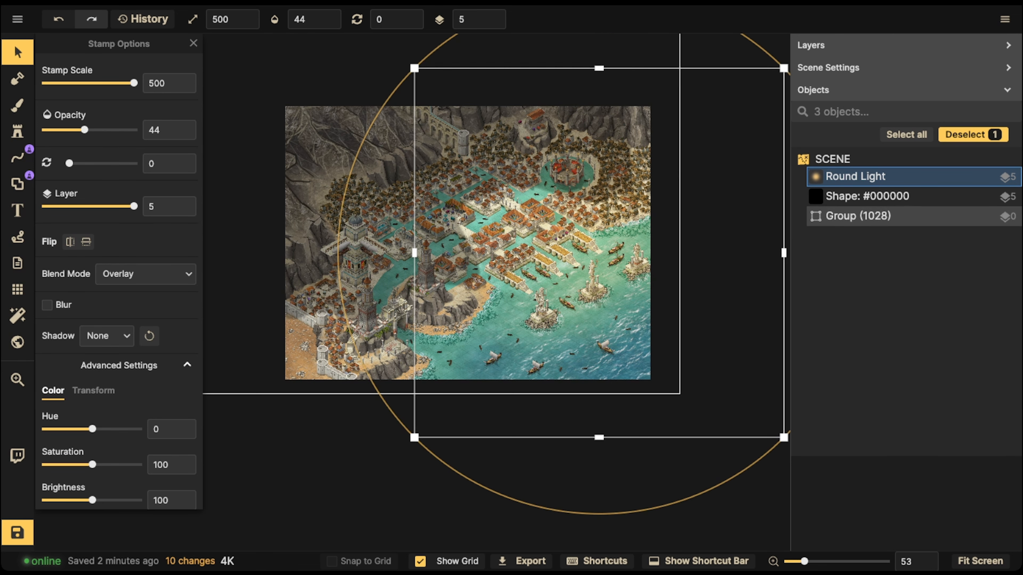
drag(532, 209, 554, 269)
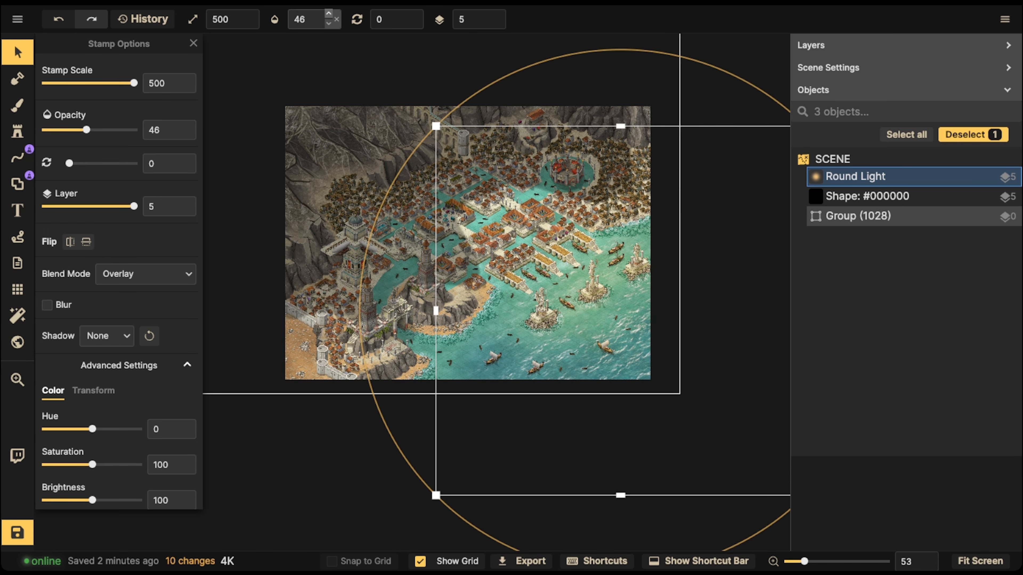
click(329, 13)
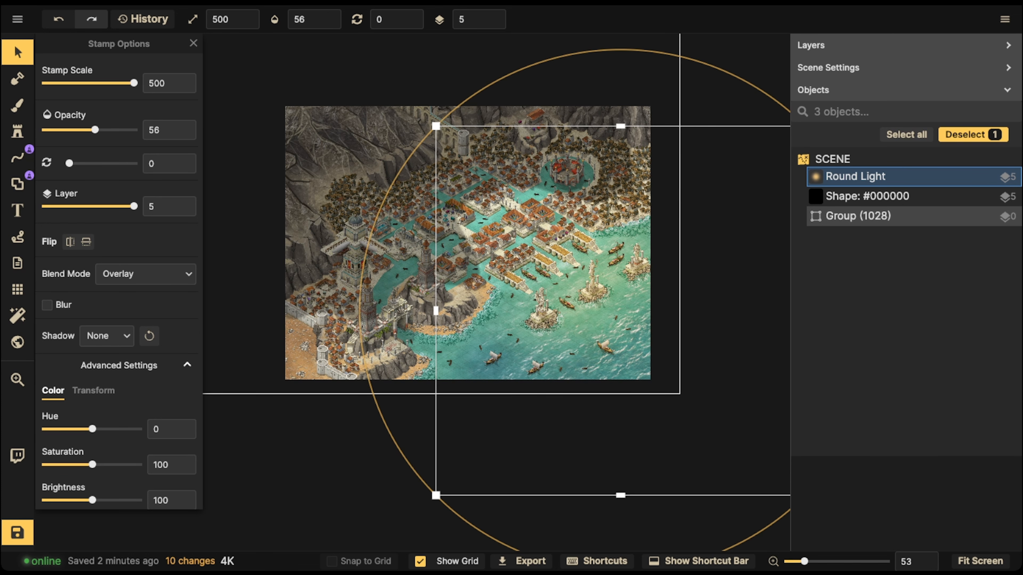
Stretch the round light glow leftward so it spans the whole map and rotate it to 345
drag(535, 226, 533, 232)
drag(433, 317, 254, 317)
key(comma)
key(comma)
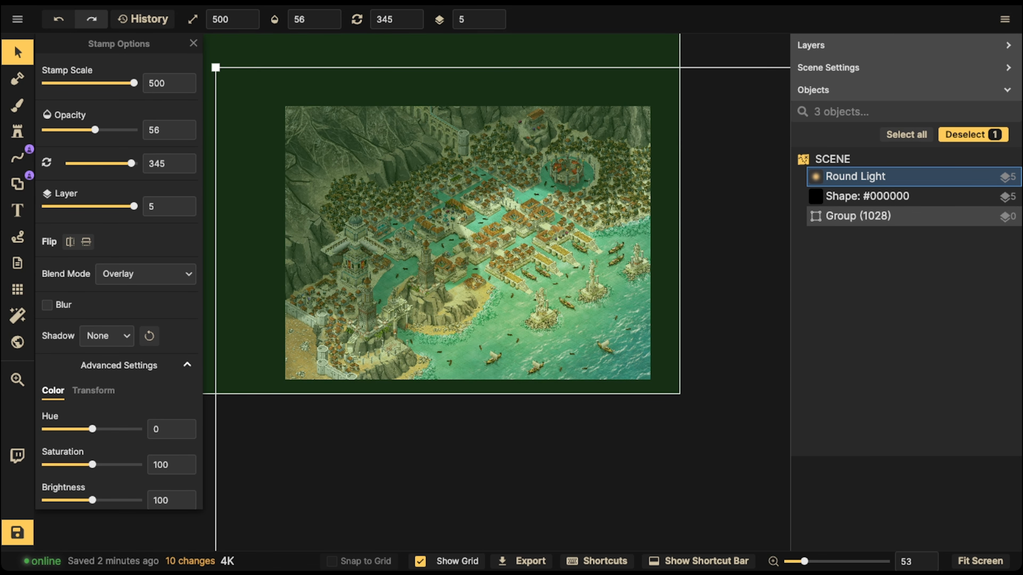
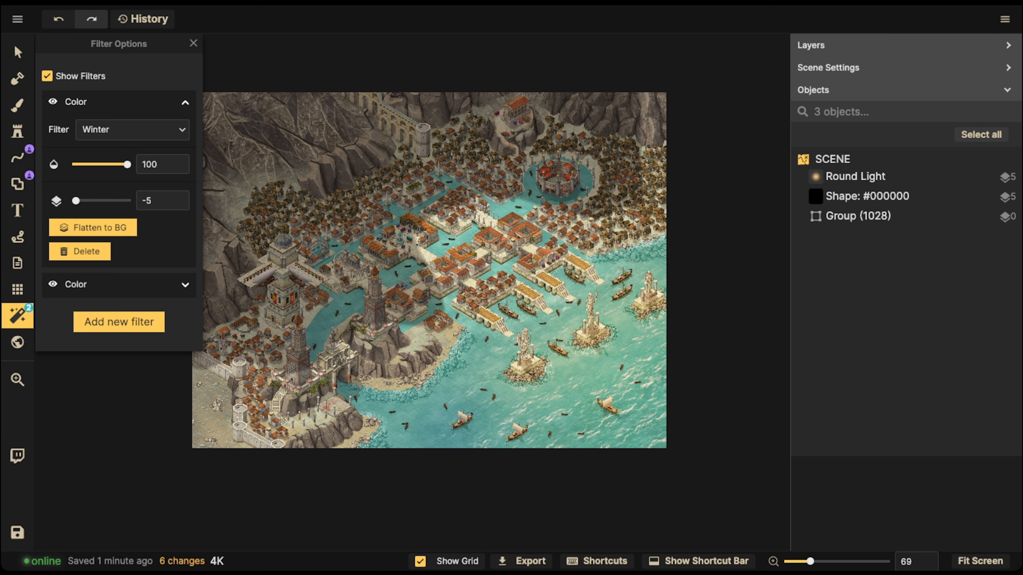
Set the Winter color filter's opacity to 49 and add a Color Adjustment filter to the scene
drag(127, 165, 101, 165)
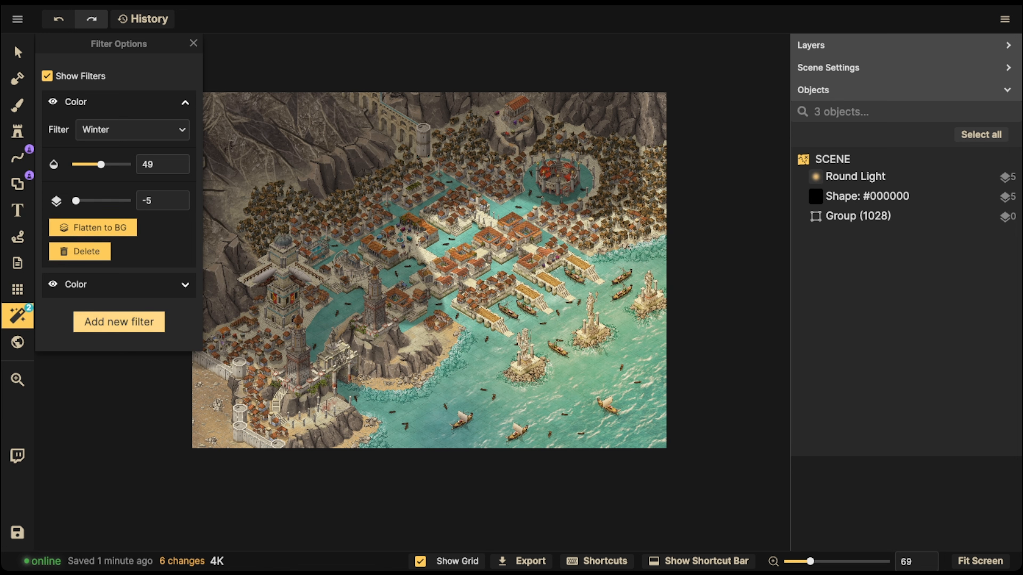
click(119, 322)
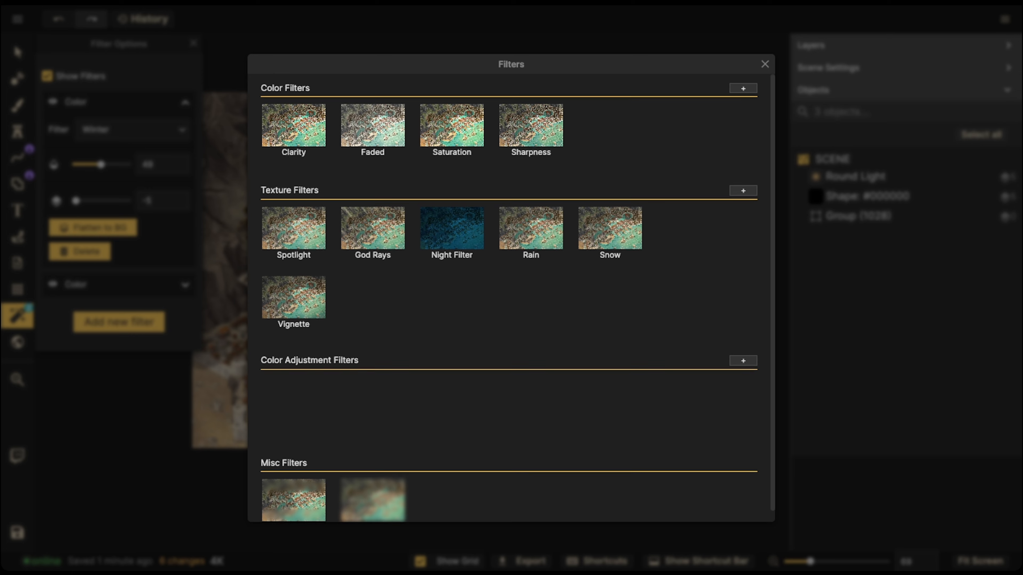
scroll(531, 129, down, 1)
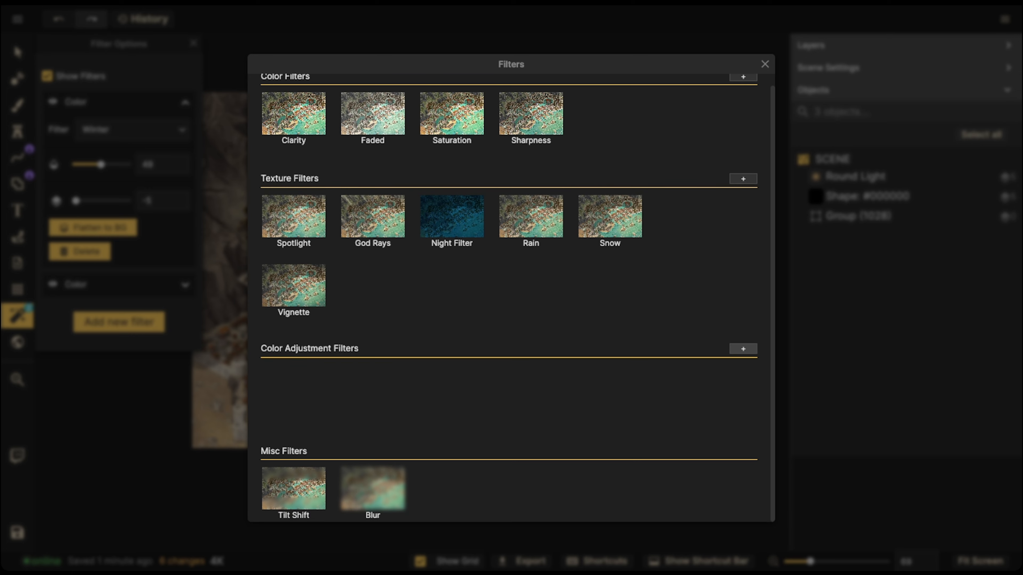
click(743, 349)
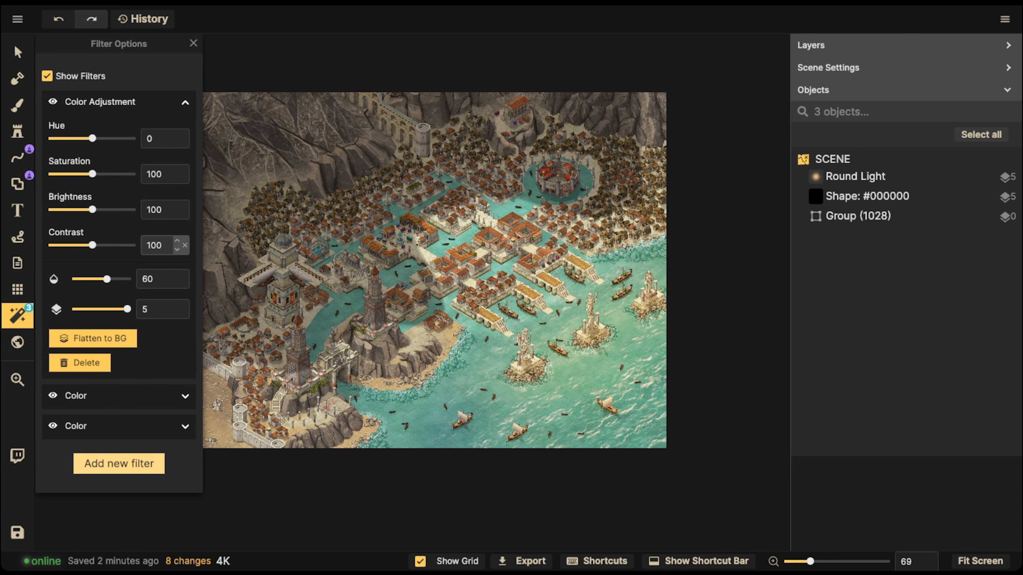
Set the Color Adjustment filter's saturation to 115
scroll(342, 234, up, 8)
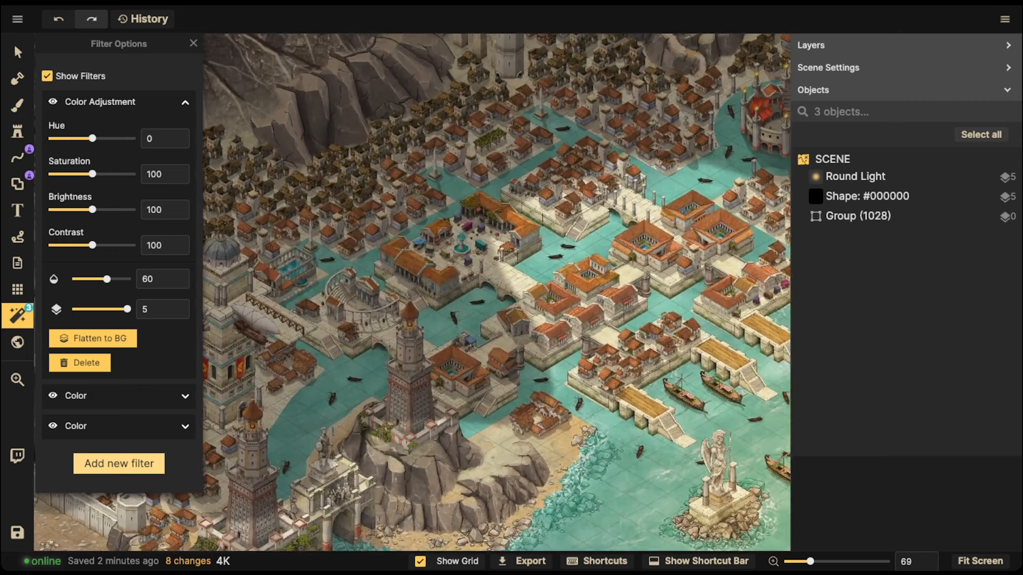
drag(343, 234, 465, 318)
scroll(503, 282, down, 3)
scroll(423, 242, down, 3)
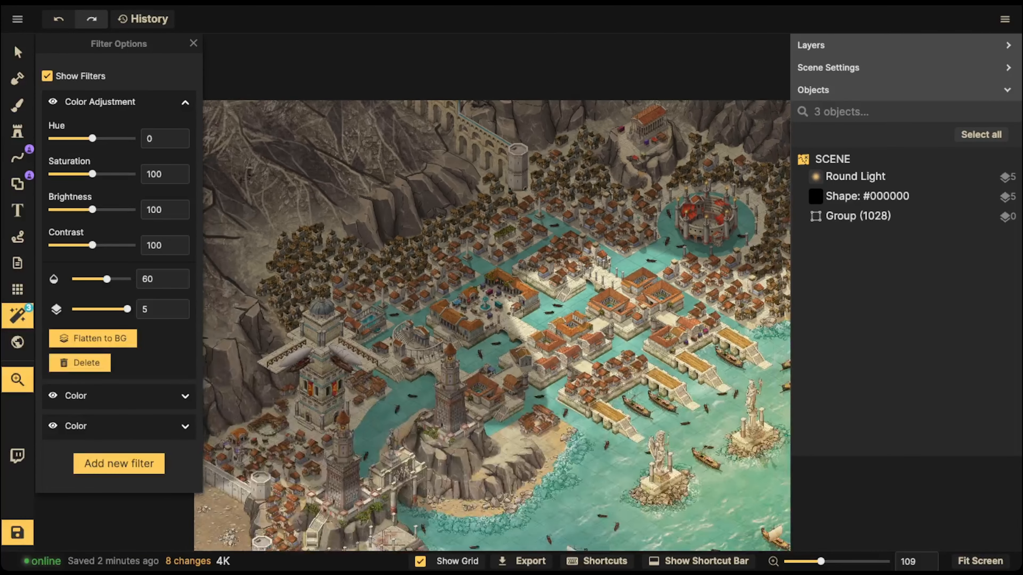
drag(423, 242, 409, 218)
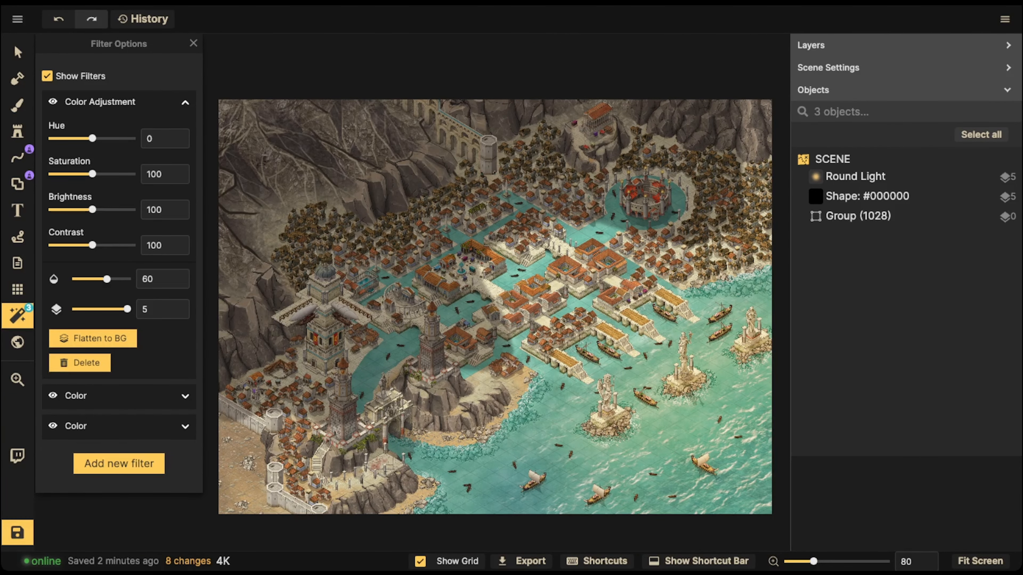
drag(92, 174, 110, 174)
scroll(511, 384, down, 1)
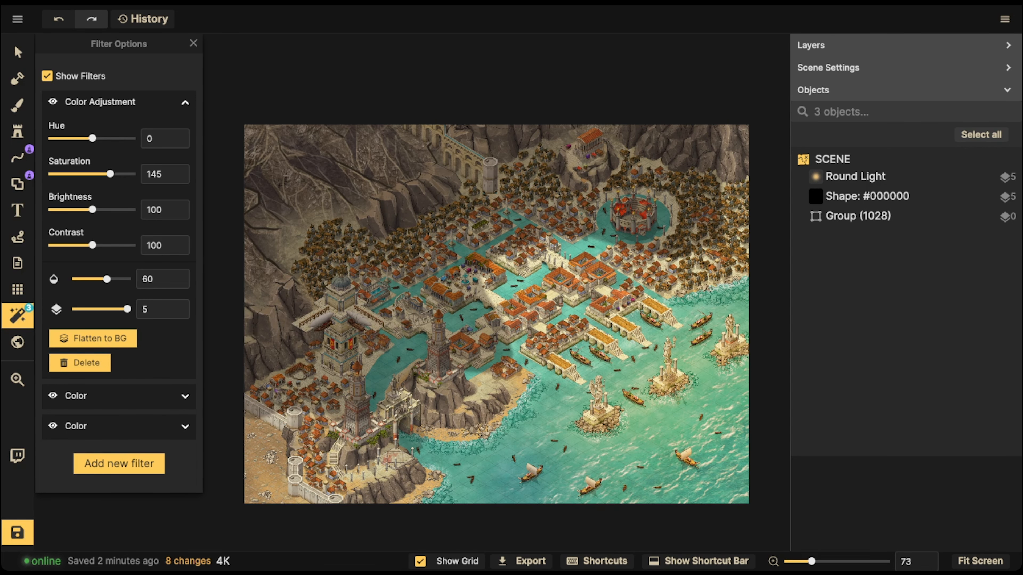
mouse_move(110, 174)
mouse_down()
mouse_move(89, 174)
mouse_move(99, 174)
mouse_up()
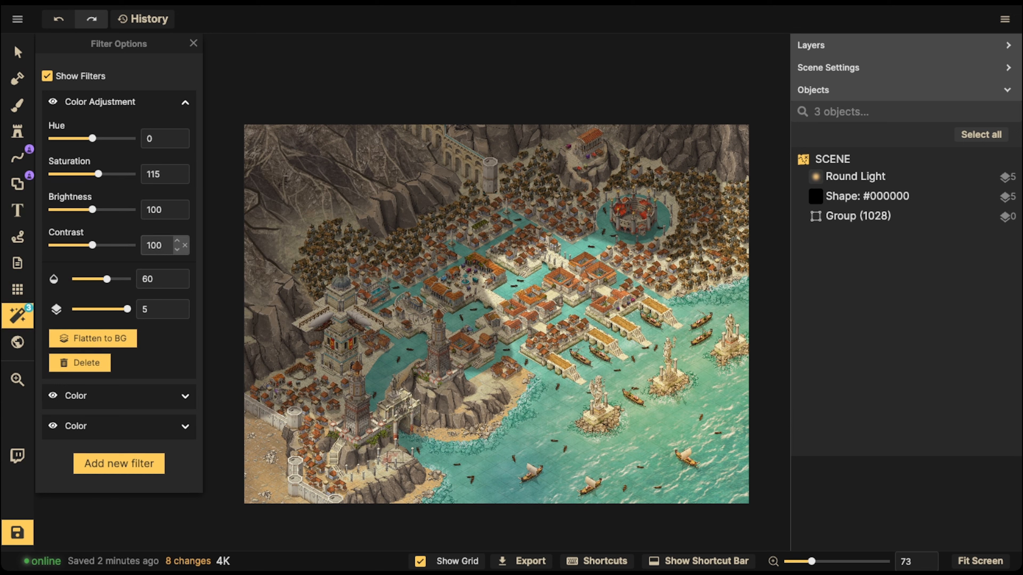
Raise the Color Adjustment filter's contrast to 110
click(178, 241)
click(177, 241)
click(177, 240)
click(177, 241)
click(177, 241)
click(177, 241)
click(177, 240)
click(177, 240)
click(177, 241)
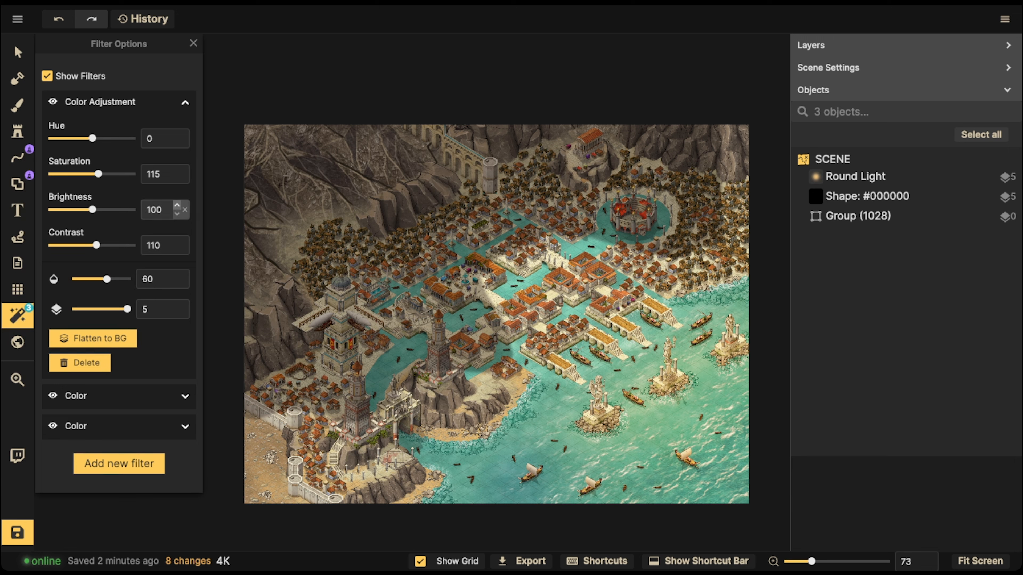
Raise the Color Adjustment filter's brightness to 109
click(177, 205)
click(178, 204)
click(177, 205)
click(177, 205)
click(177, 205)
click(178, 205)
click(177, 205)
click(177, 204)
click(178, 204)
Inspect the adjusted map and compare it with all filters hidden and shown again
scroll(476, 278, up, 4)
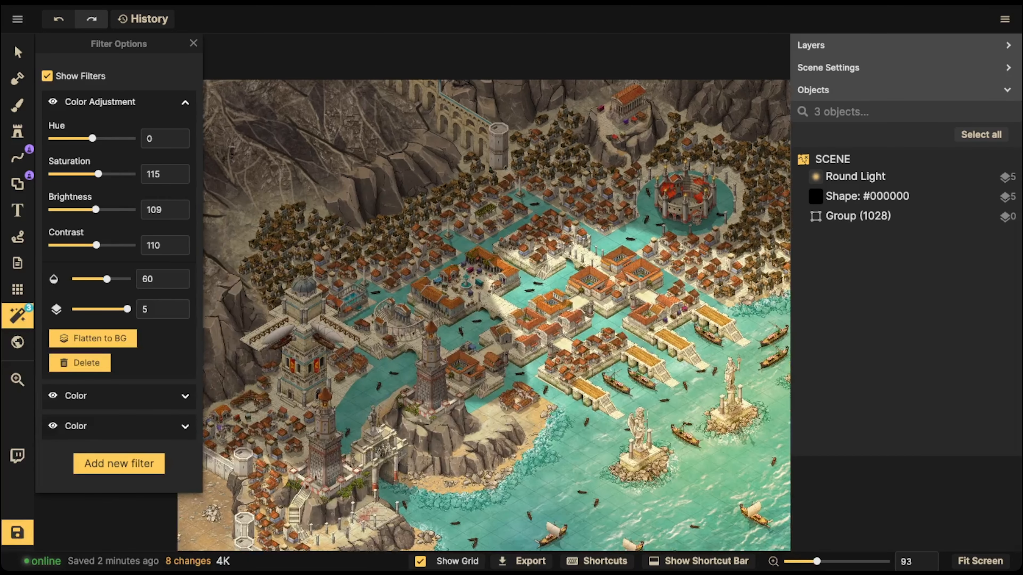
scroll(270, 186, down, 5)
key(space)
drag(483, 282, 516, 274)
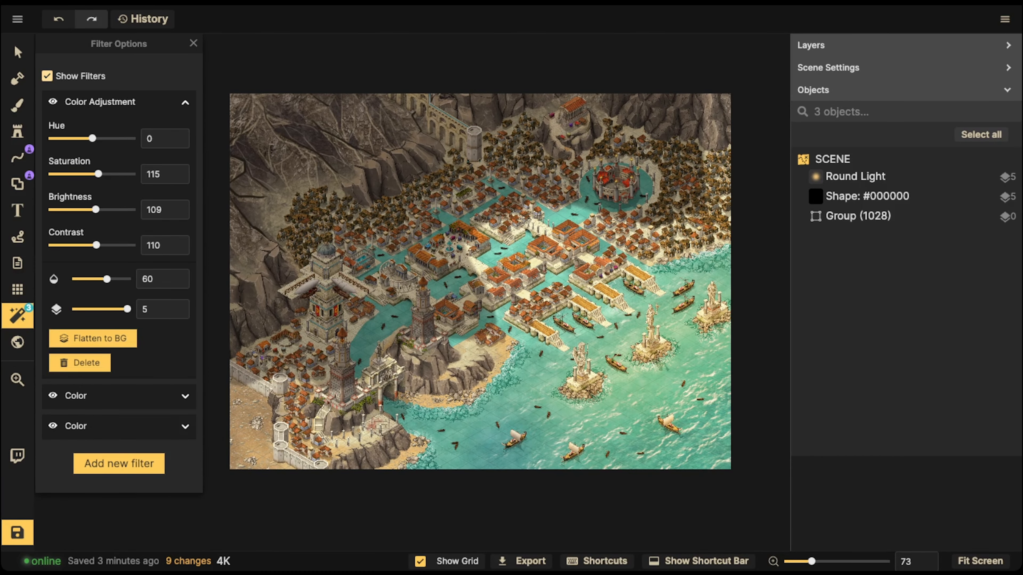
click(47, 76)
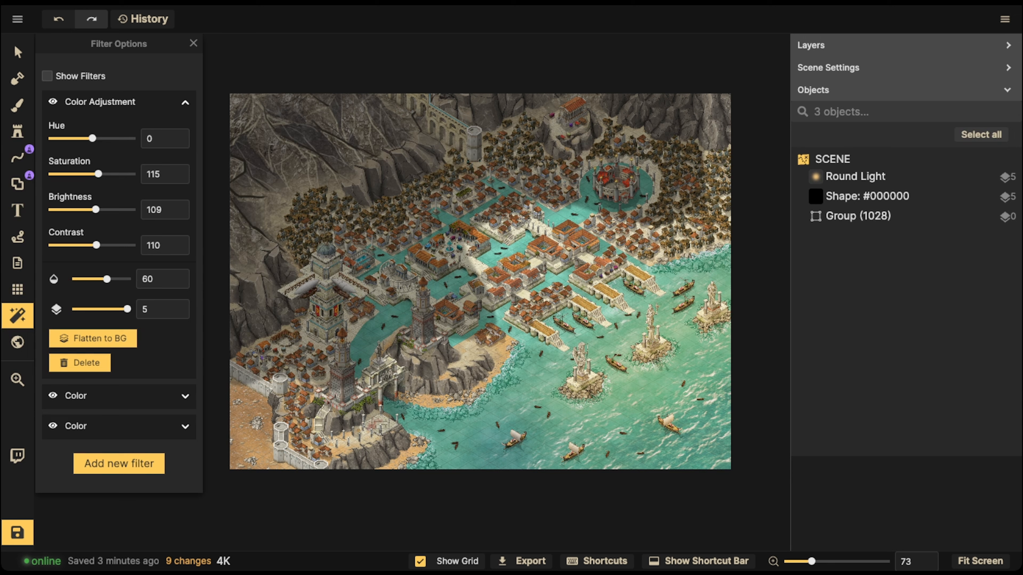
click(47, 76)
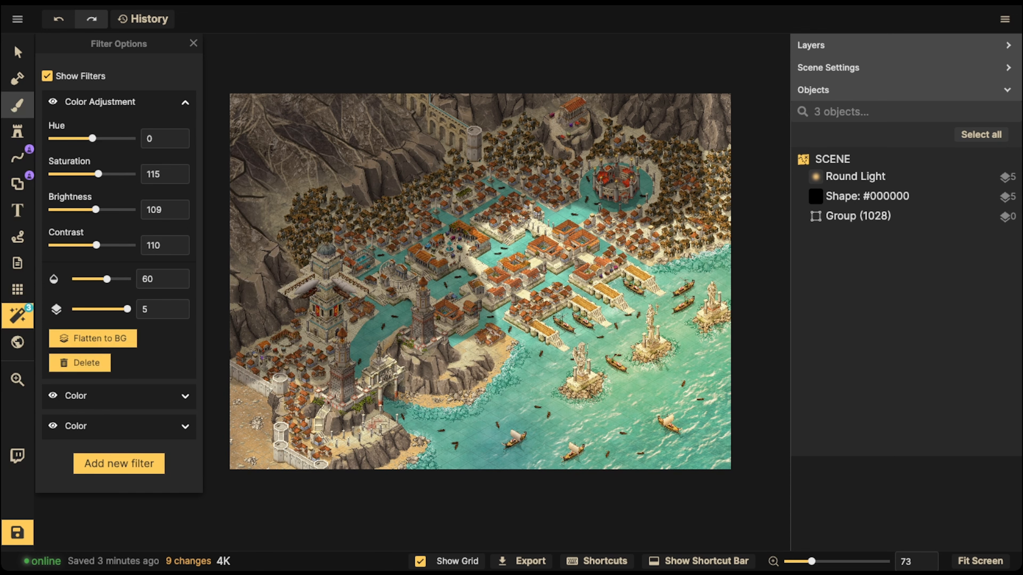
Choose the Warm Round Light stamp from the "light" results in the Fantasy Battlemaps catalog
click(17, 131)
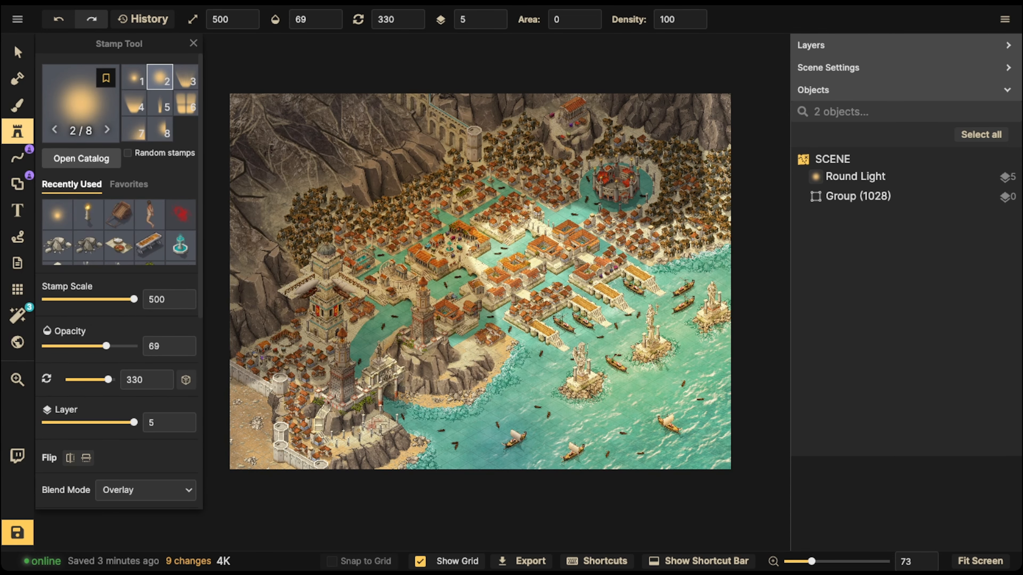
click(81, 101)
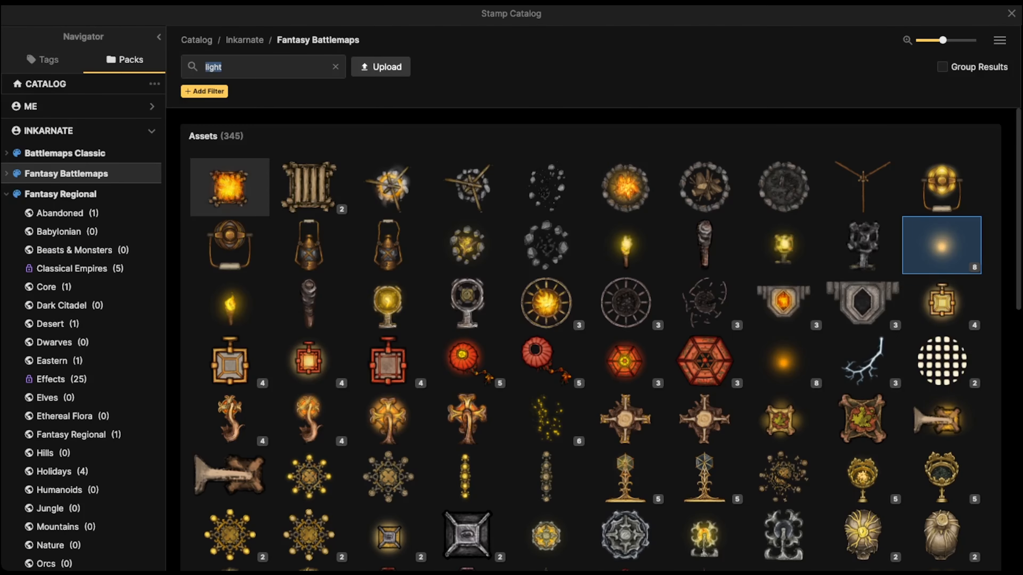
click(784, 361)
Place a warm glow and a soft round glow, both at scale 70, on the leftmost torch of the round arena
scroll(430, 231, up, 5)
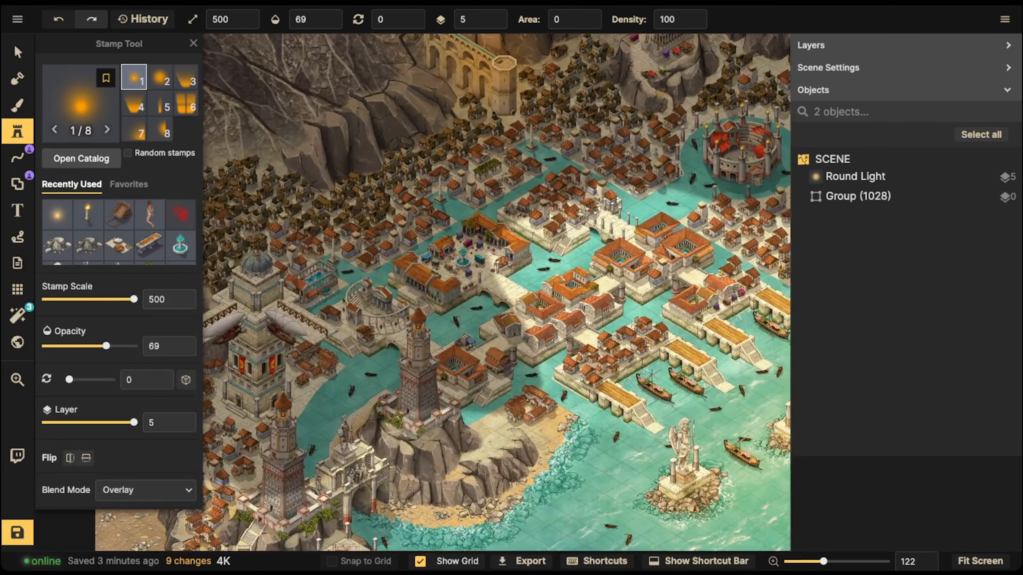
key(space)
drag(698, 120, 423, 238)
scroll(422, 238, up, 6)
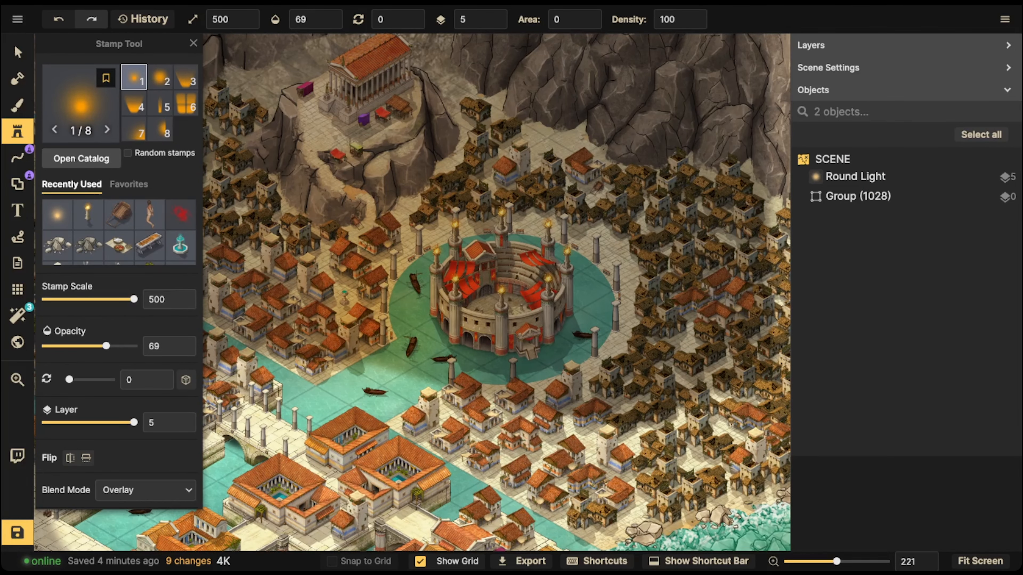
scroll(363, 216, down, 20)
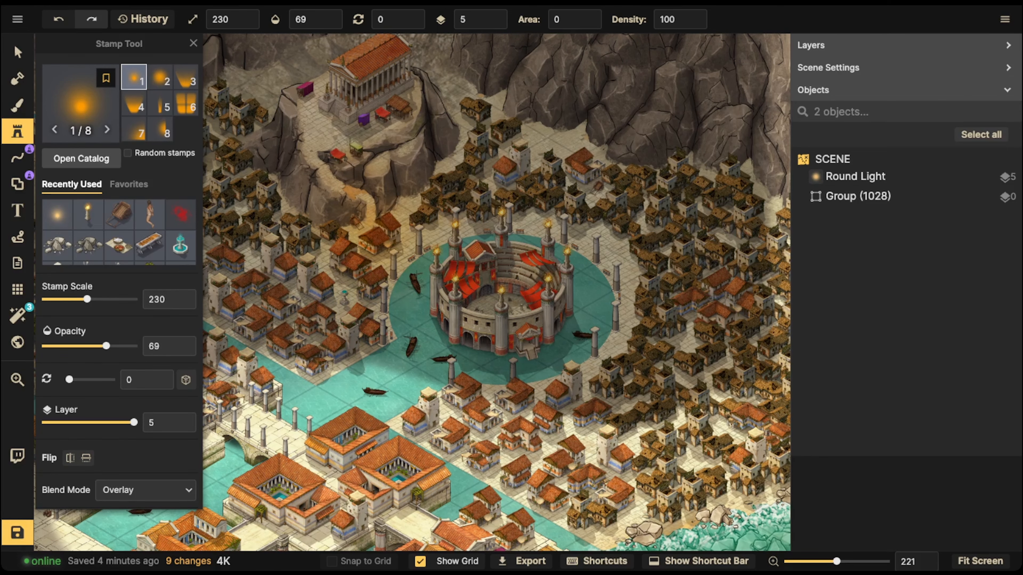
scroll(362, 216, down, 9)
scroll(429, 267, up, 4)
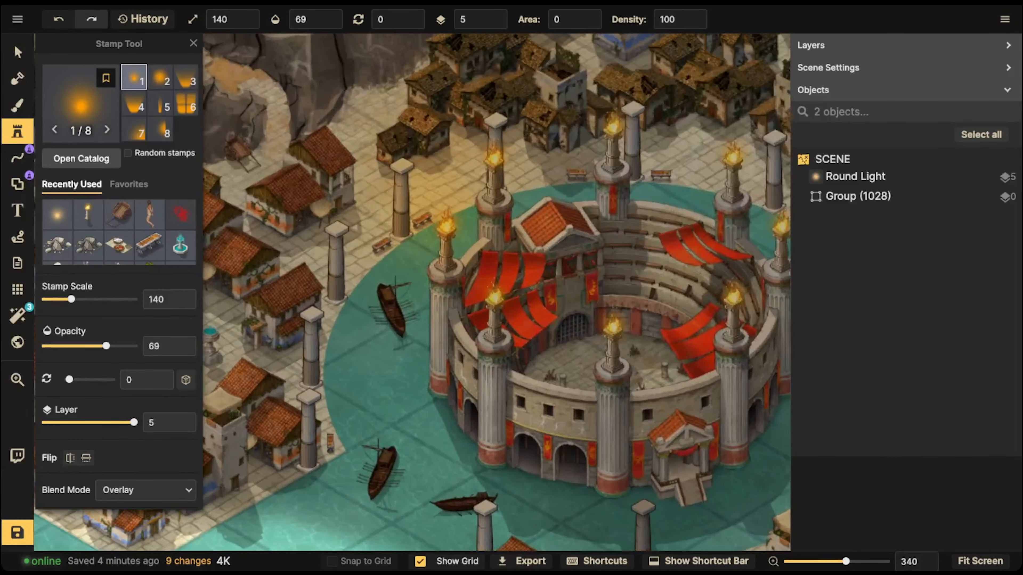
scroll(433, 205, up, 5)
scroll(433, 206, down, 5)
scroll(450, 234, down, 2)
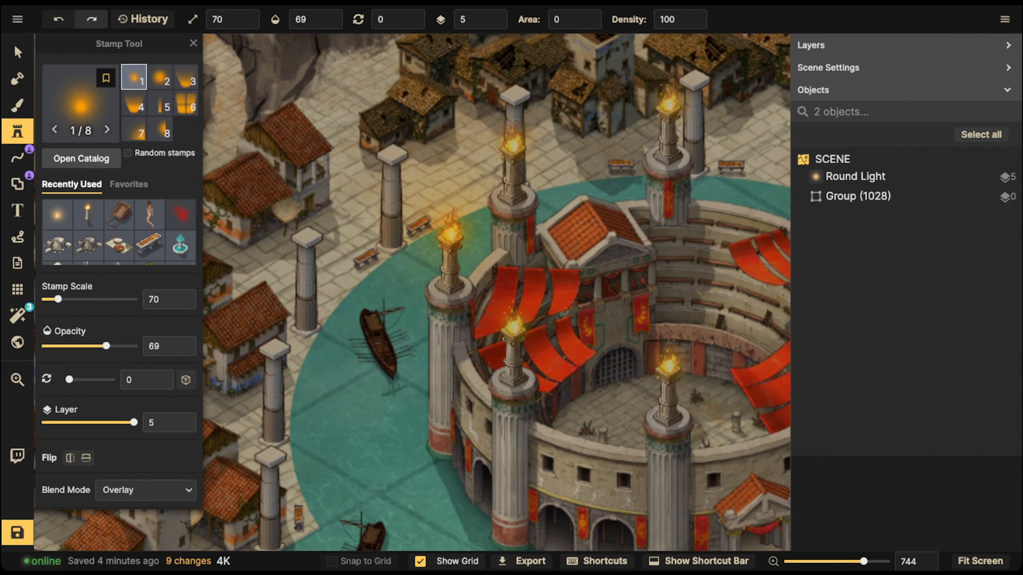
click(450, 234)
click(88, 215)
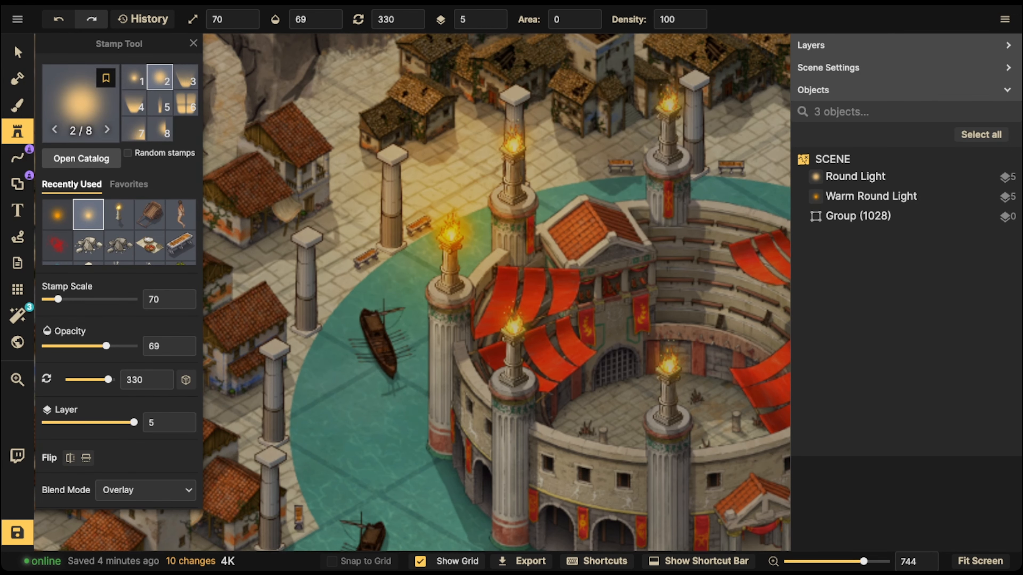
click(450, 231)
Delete the soft round glow and the warm glow from the arena's leftmost torch
click(18, 52)
scroll(225, 214, down, 3)
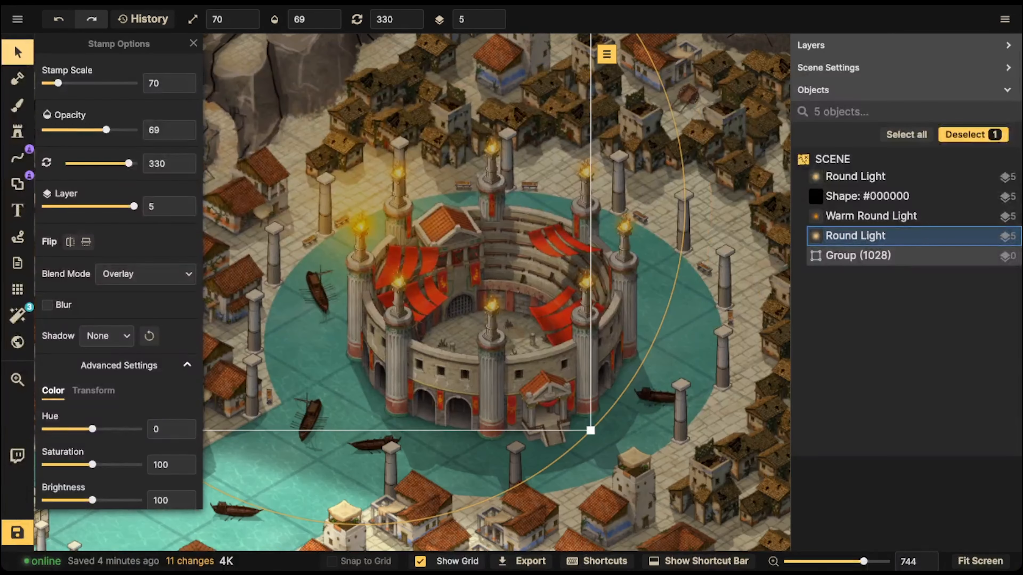
key(Delete)
click(361, 222)
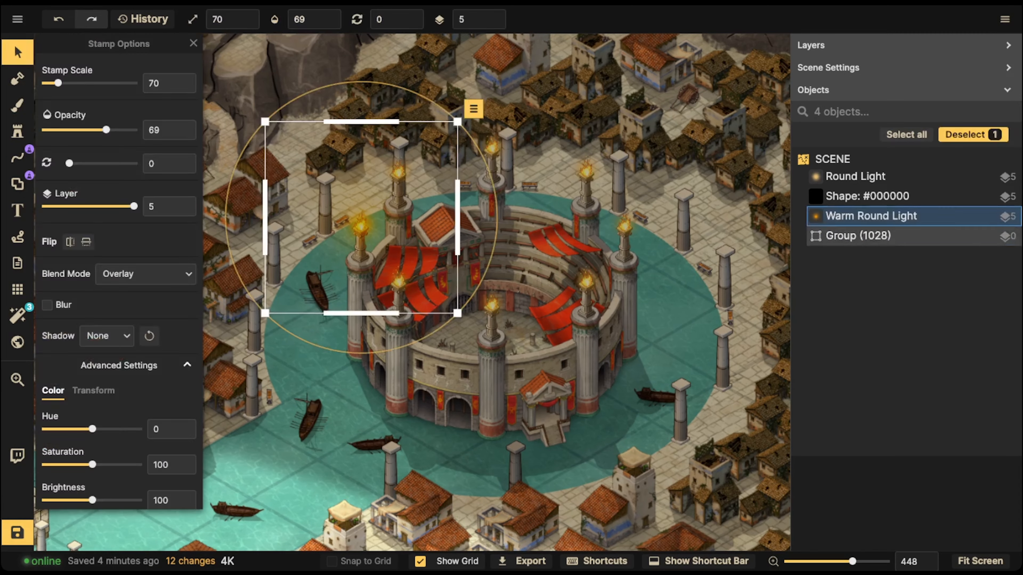
key(Delete)
Move the black shadow shape to layer 4
scroll(361, 219, down, 5)
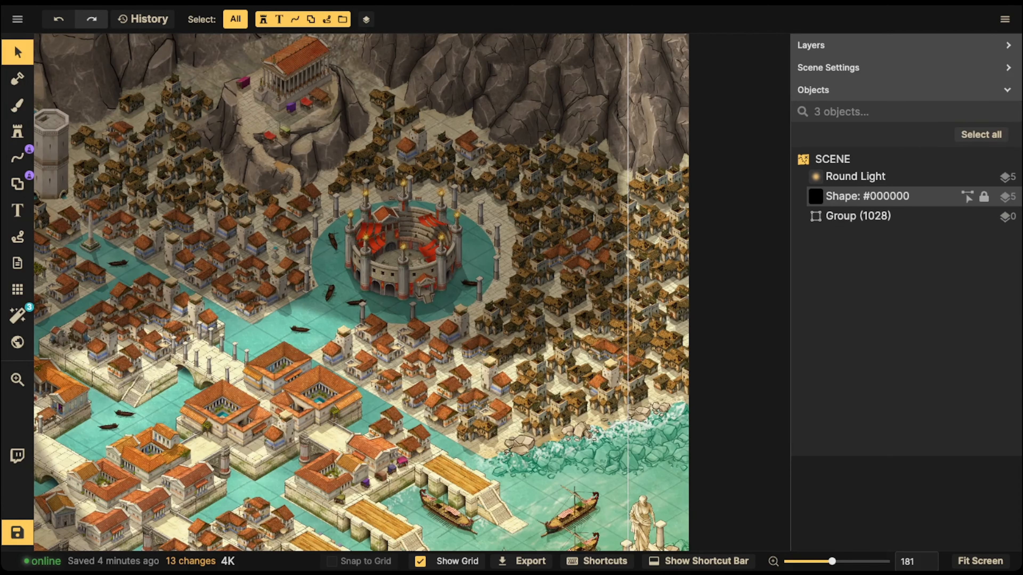
click(866, 196)
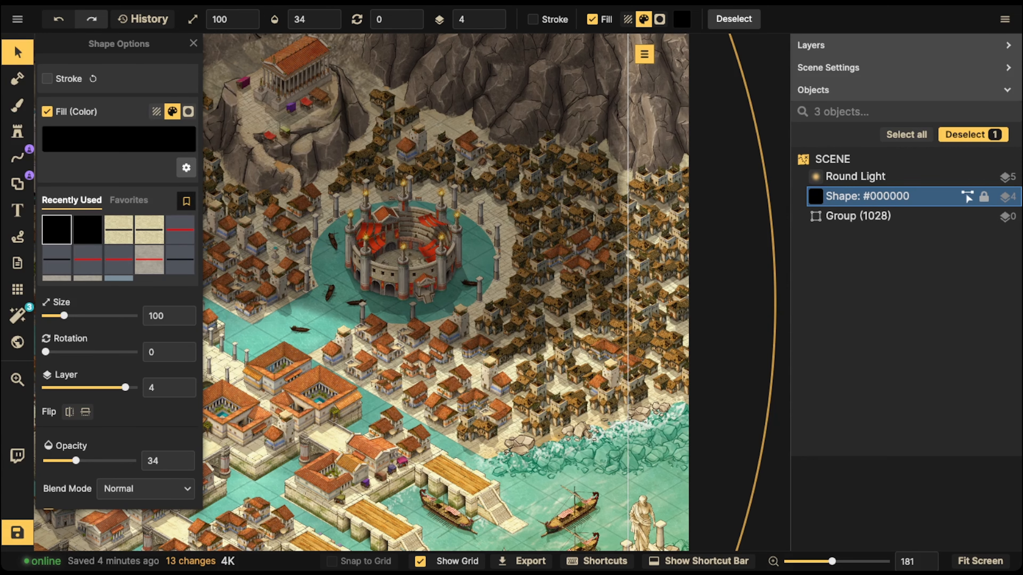
scroll(454, 281, down, 3)
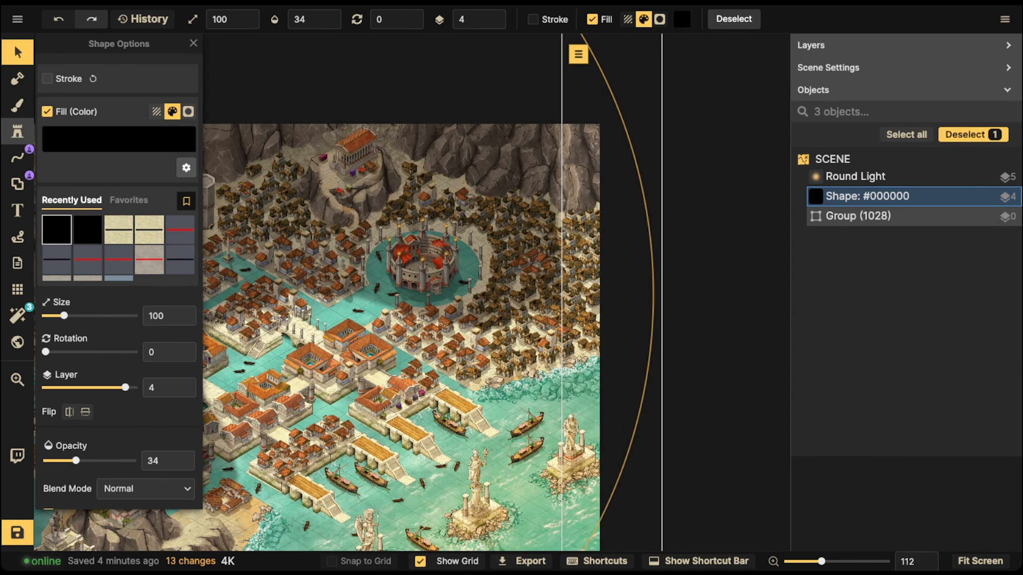
Try a soft Round Light glow at scale 70 and opacity 69 on the arena's rearmost torch
click(18, 132)
click(58, 215)
scroll(408, 216, up, 3)
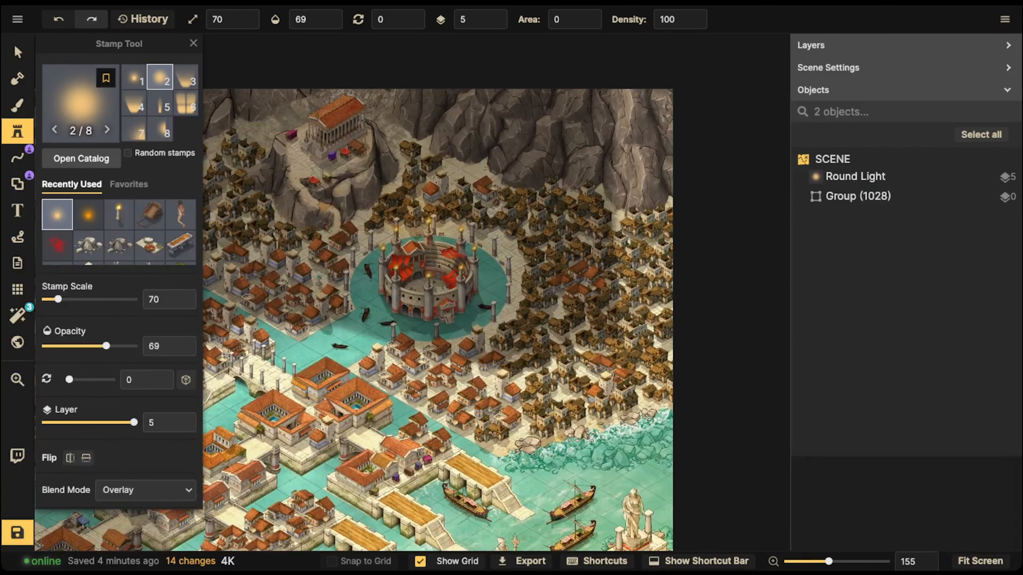
click(430, 226)
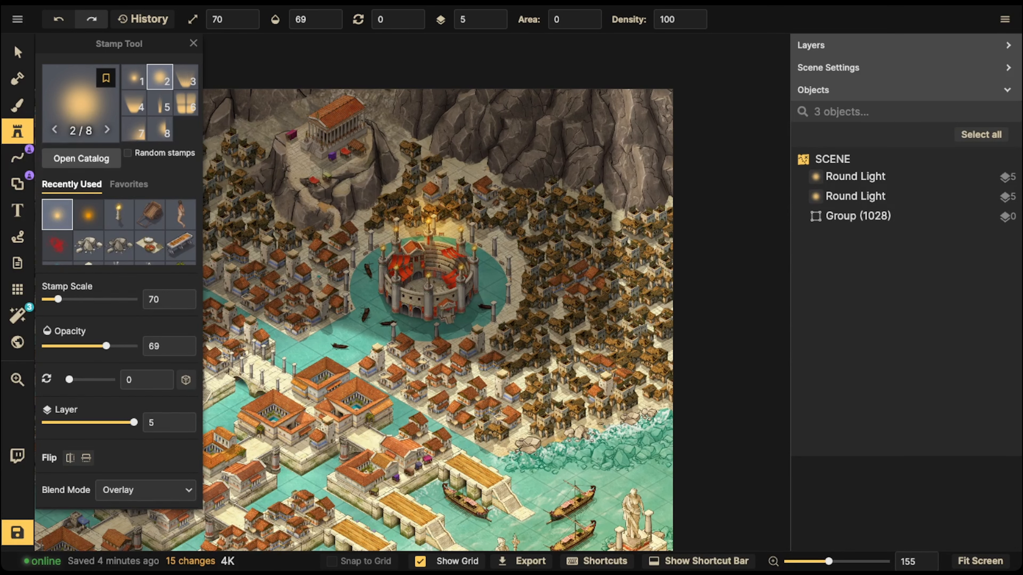
key(ctrl+z)
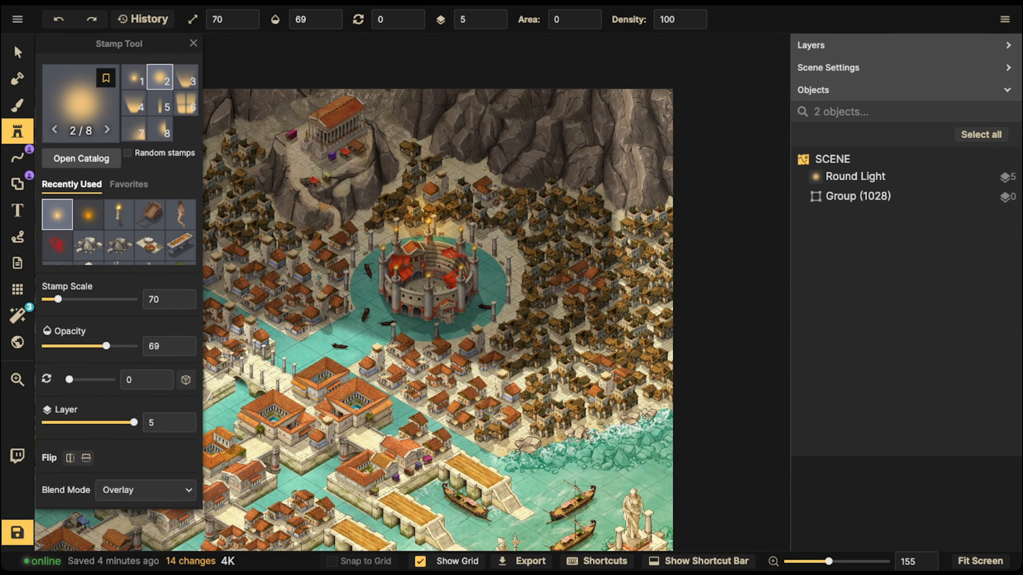
click(488, 203)
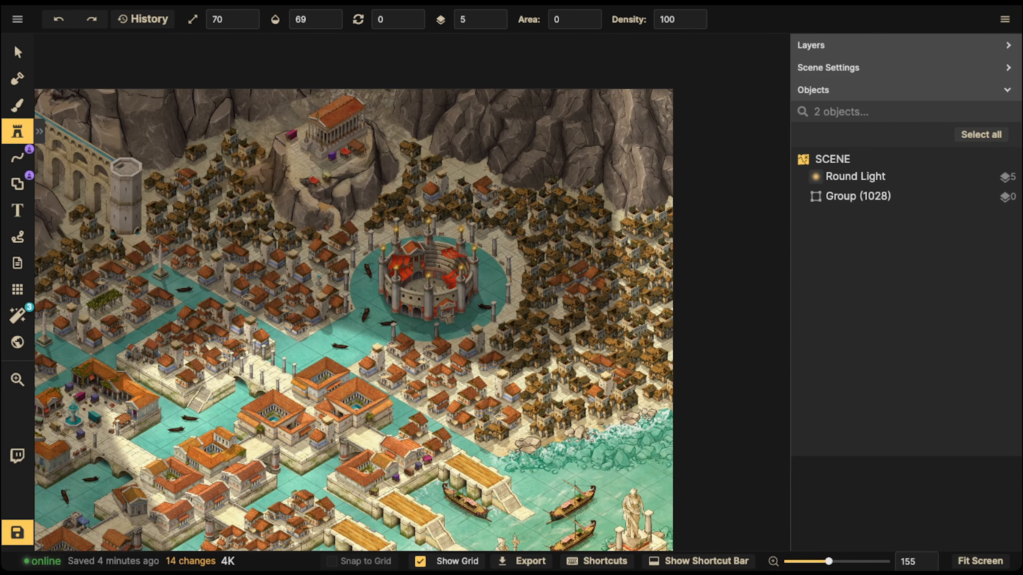
scroll(383, 238, up, 5)
key(ctrl+z)
scroll(415, 247, up, 5)
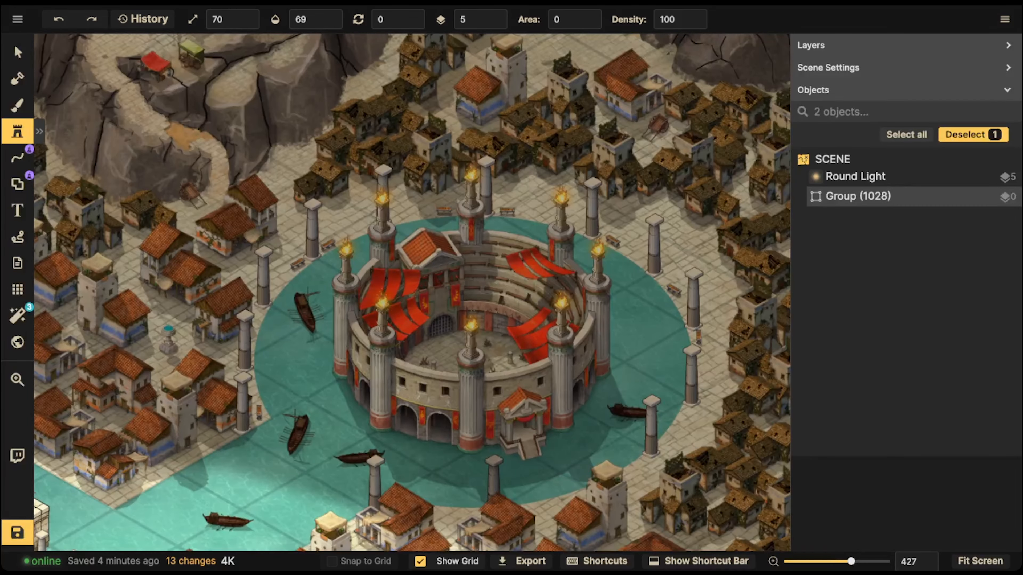
Deselect the large Round Light and reduce the light stamp's scale to 230
click(865, 176)
scroll(556, 187, down, 3)
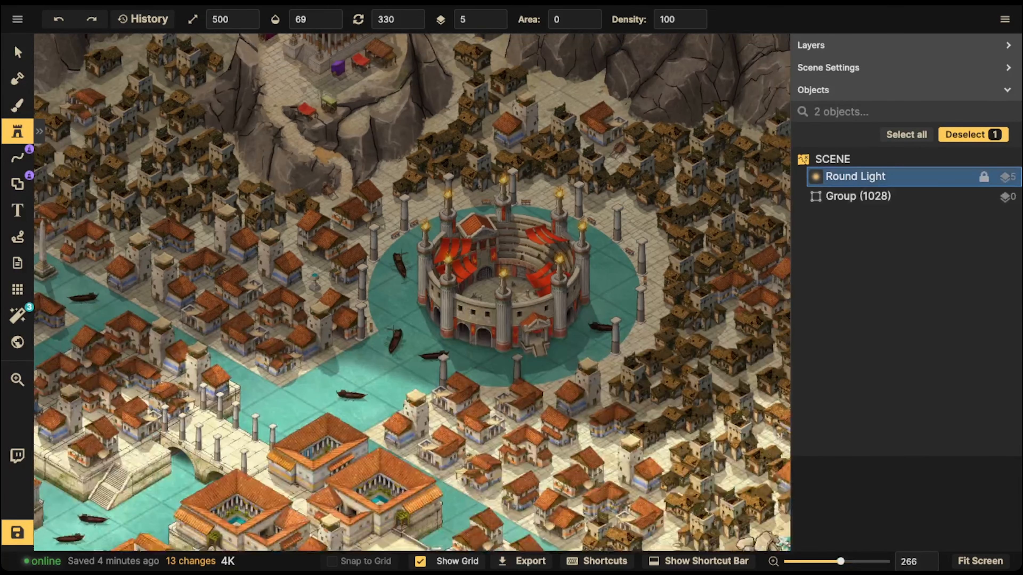
click(866, 177)
click(39, 132)
scroll(459, 224, up, 3)
key(bracketleft)
key(bracketleft)
key(bracketleft)
key(bracketleft)
key(bracketleft)
key(bracketleft)
key(bracketleft)
key(bracketleft)
key(bracketleft)
key(bracketleft)
key(bracketleft)
key(bracketleft)
key(bracketleft)
key(bracketleft)
key(bracketleft)
key(bracketleft)
key(bracketleft)
key(bracketleft)
key(bracketleft)
key(bracketleft)
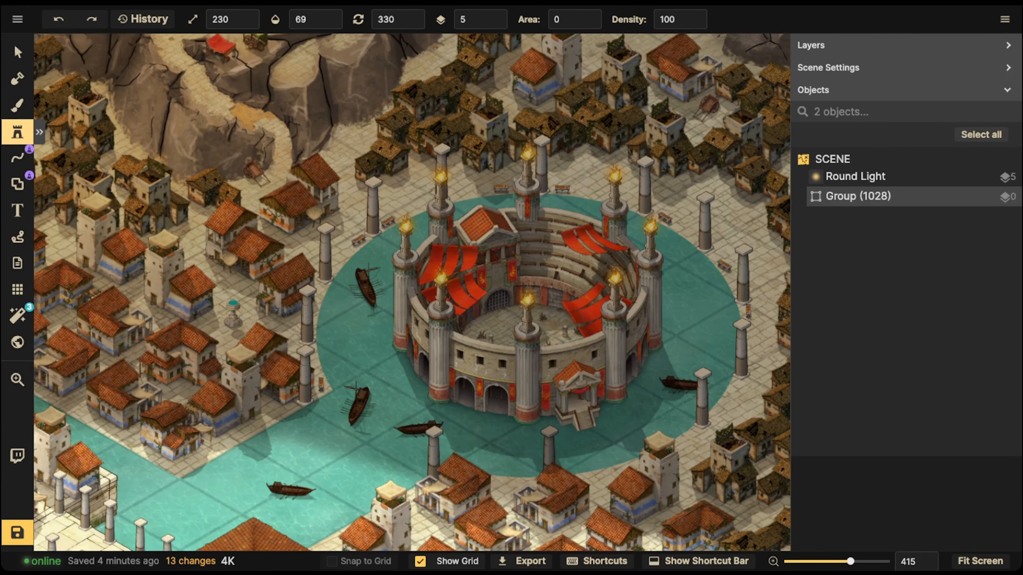
Switch to the first variant of the light stamp and reduce its scale to 90
click(19, 132)
click(134, 77)
key(bracketleft)
key(bracketleft)
key(bracketleft)
key(bracketleft)
key(bracketleft)
key(bracketleft)
key(bracketleft)
key(bracketleft)
key(bracketleft)
key(bracketleft)
key(bracketleft)
key(bracketleft)
key(bracketleft)
key(bracketleft)
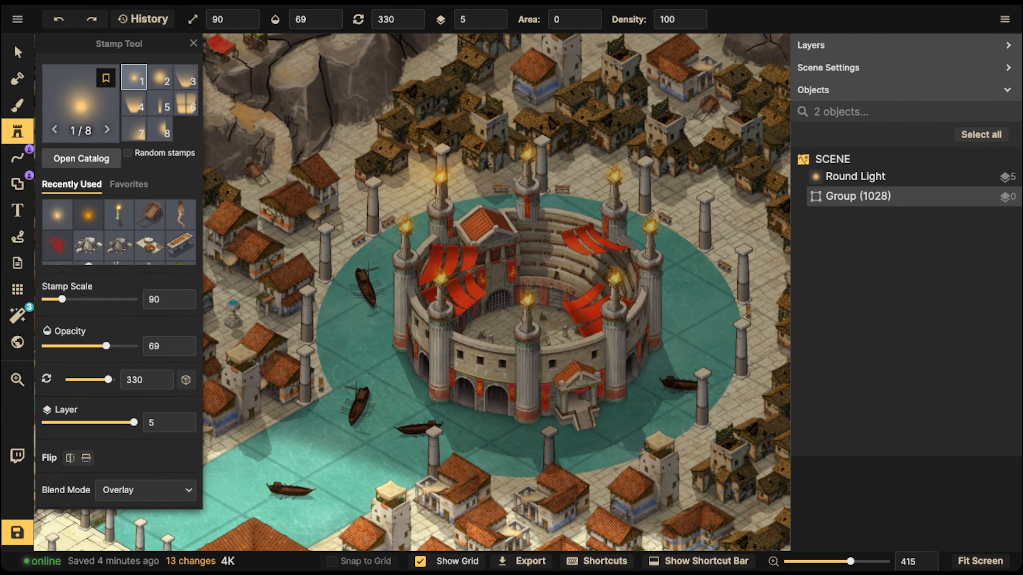
Set the black shadow shape to layer 4 and deselect it
click(18, 52)
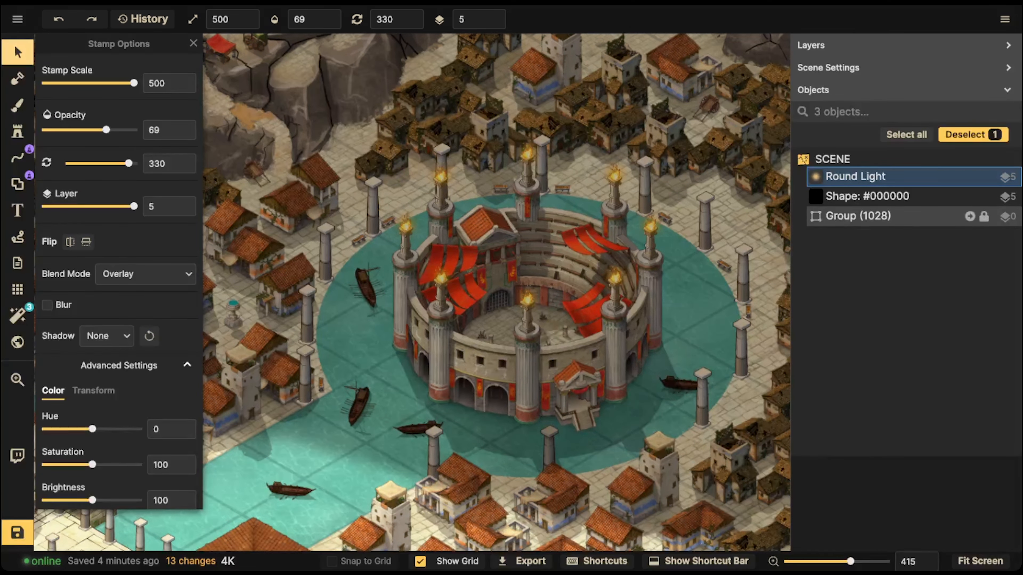
click(878, 197)
click(494, 24)
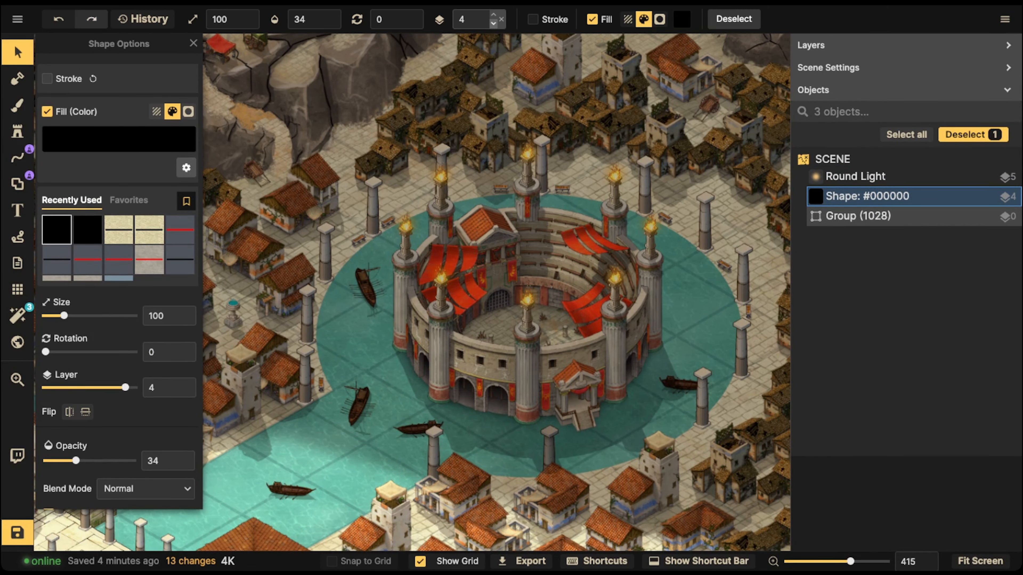
click(734, 19)
Place the first Round Light variant at scale 50 and opacity 69 on each of the round arena's eight torches
click(17, 132)
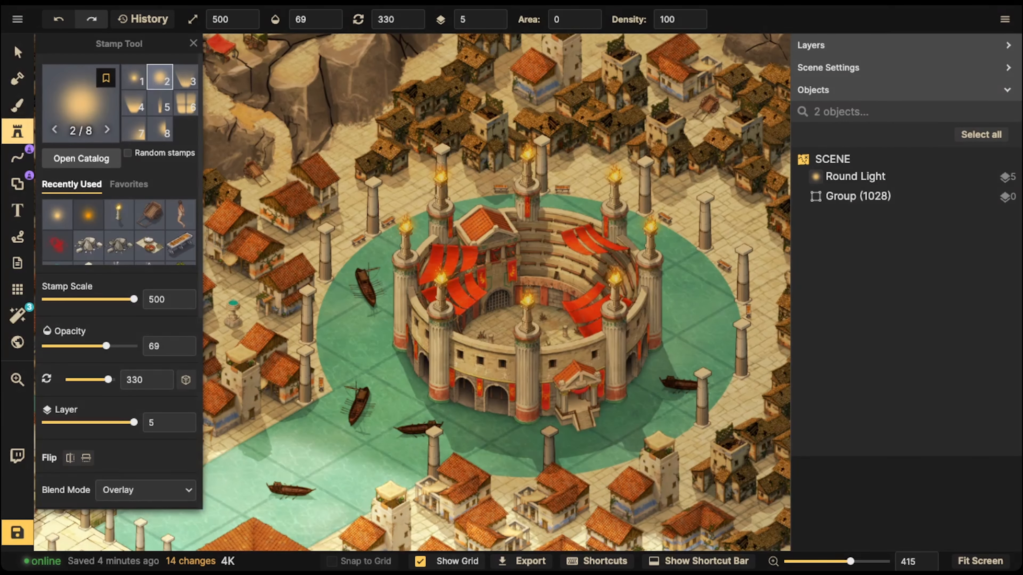
click(134, 77)
drag(134, 299, 55, 299)
click(399, 222)
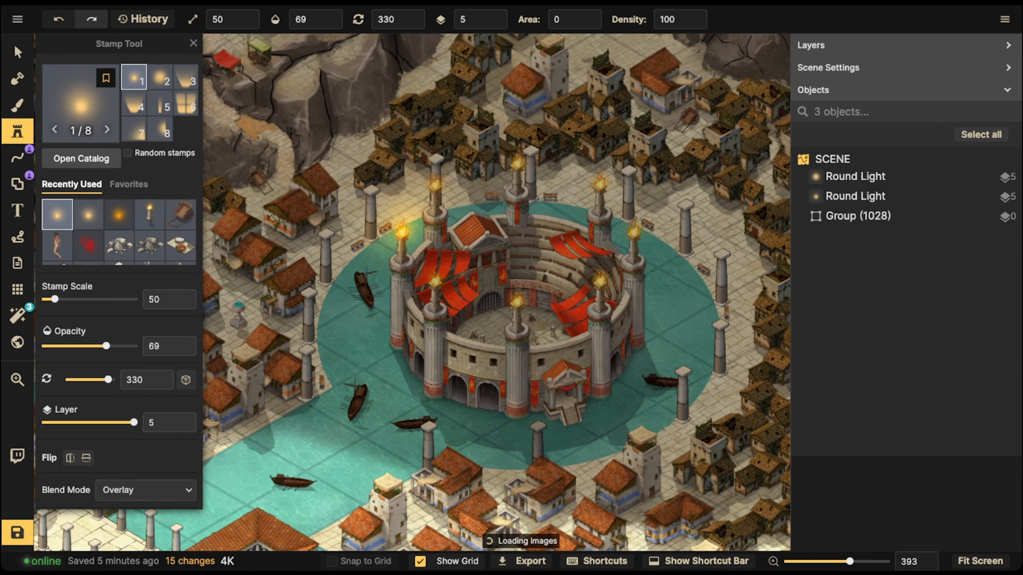
click(435, 185)
click(518, 162)
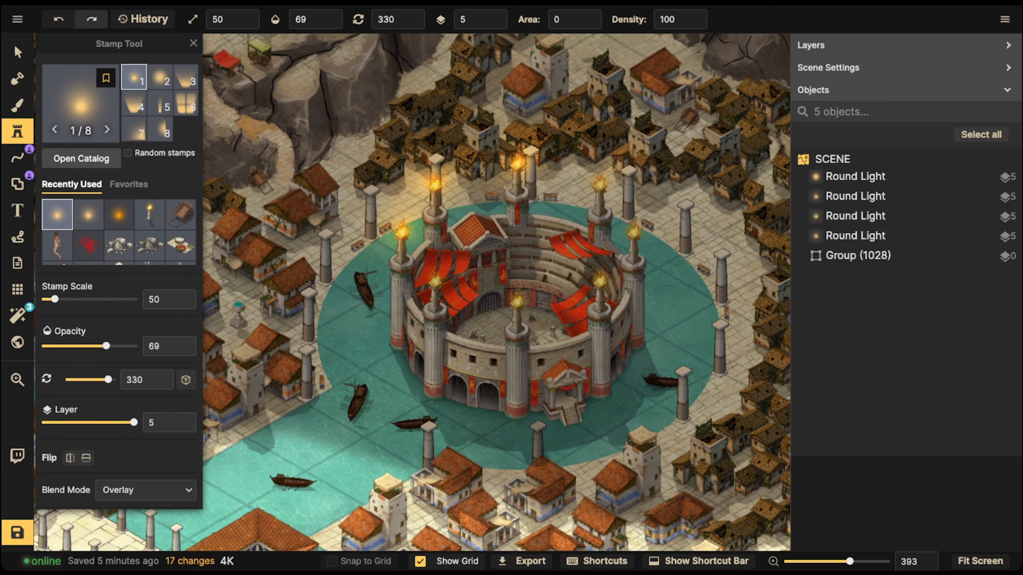
click(600, 183)
click(633, 232)
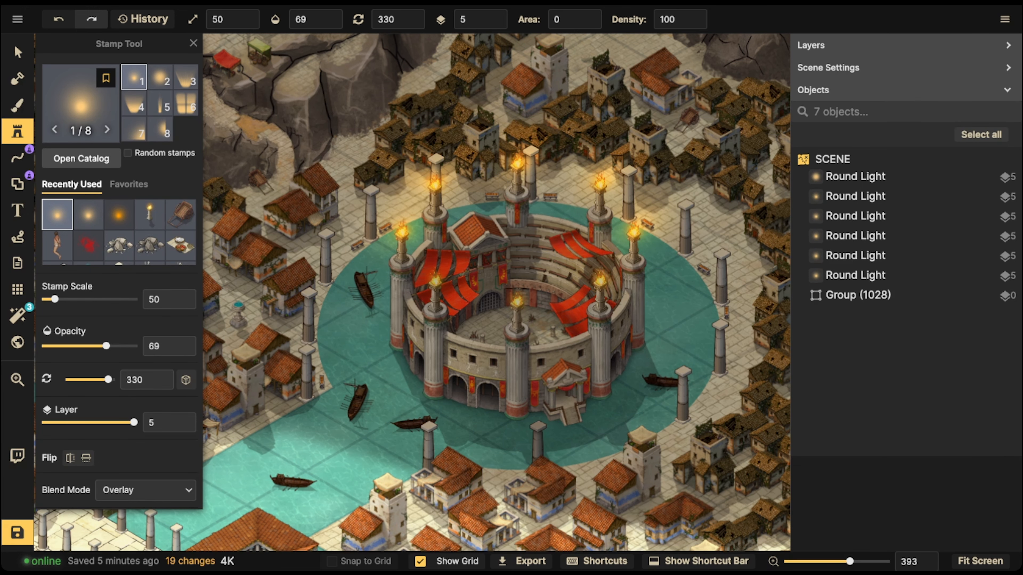
click(600, 279)
click(517, 299)
click(436, 279)
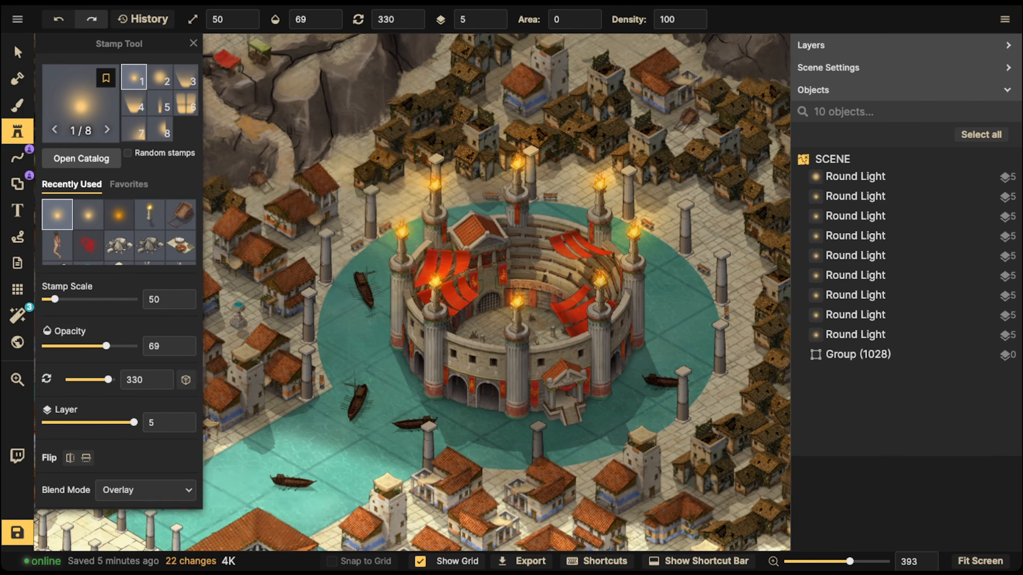
Place two overlapping Round Light glows at scale 50 on the lantern of the lighthouse nearest the central city
scroll(367, 277, down, 3)
drag(564, 464, 403, 121)
drag(362, 423, 697, 467)
scroll(399, 220, up, 3)
click(408, 220)
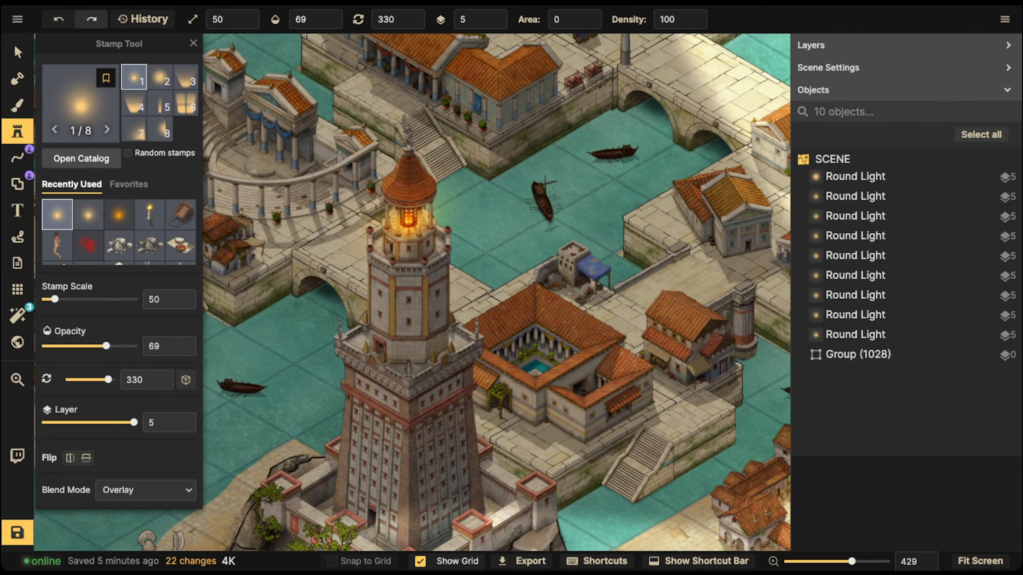
click(407, 220)
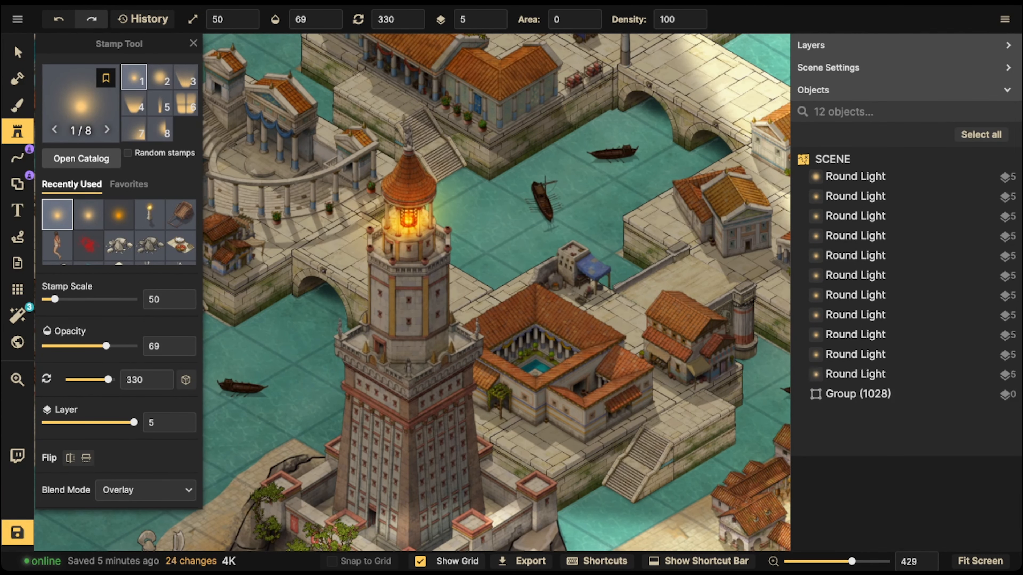
Place two overlapping Round Light glows at scale 50 on the lantern of the lighthouse beside the triumphal arch
scroll(403, 226, down, 3)
drag(342, 355, 723, 81)
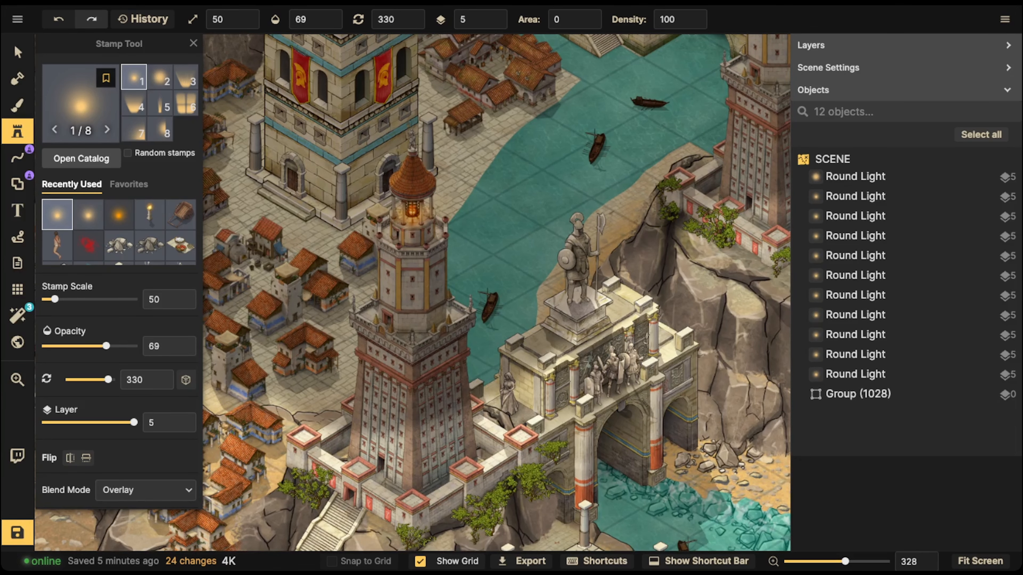
click(411, 209)
click(412, 210)
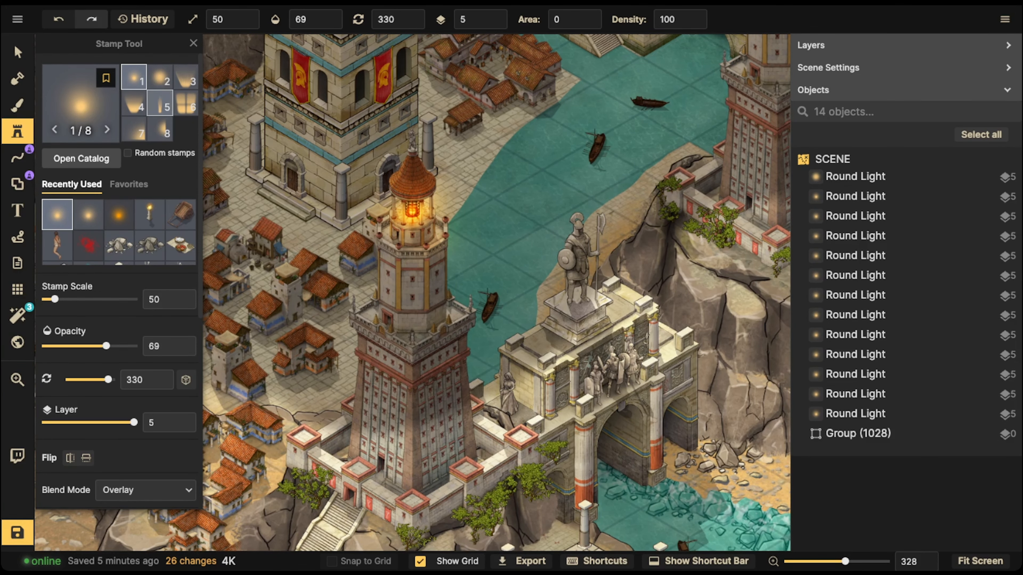
Place a Light Beam stamp at scale 20 and opacity 100 on the arch-side lighthouse's lantern, angled down toward the water
click(160, 103)
click(337, 19)
scroll(519, 373, down, 4)
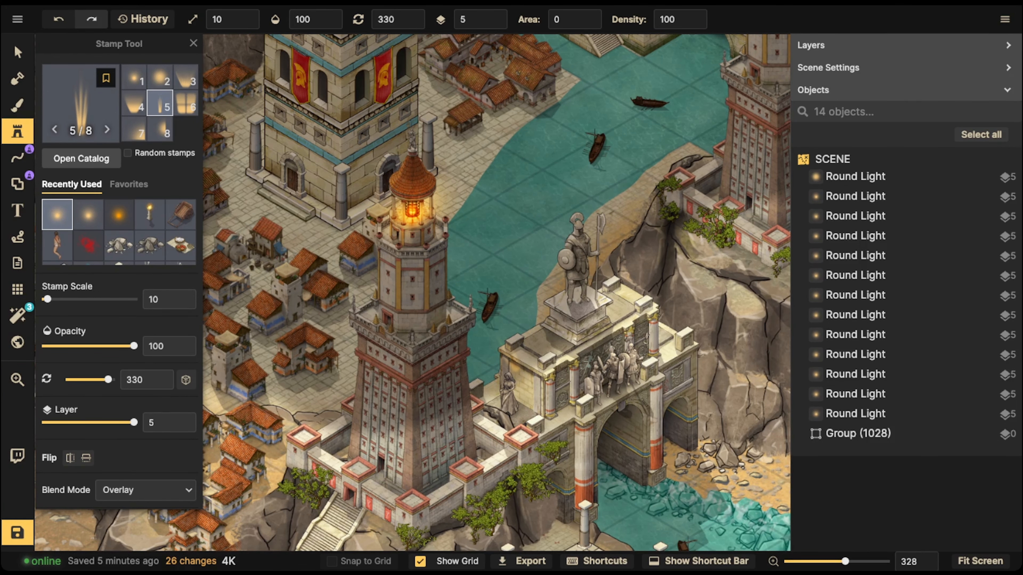
scroll(512, 368, up, 1)
scroll(495, 262, up, 5)
scroll(495, 262, up, 10)
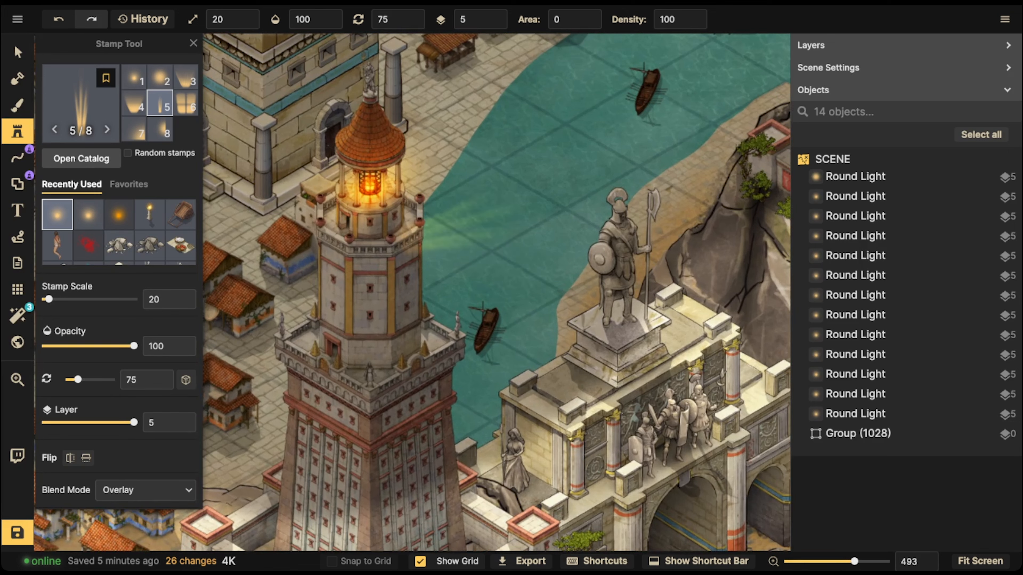
click(386, 189)
Add two more light beams to the same lantern, one rotated to 240 and one rotated to 60
scroll(386, 190, up, 7)
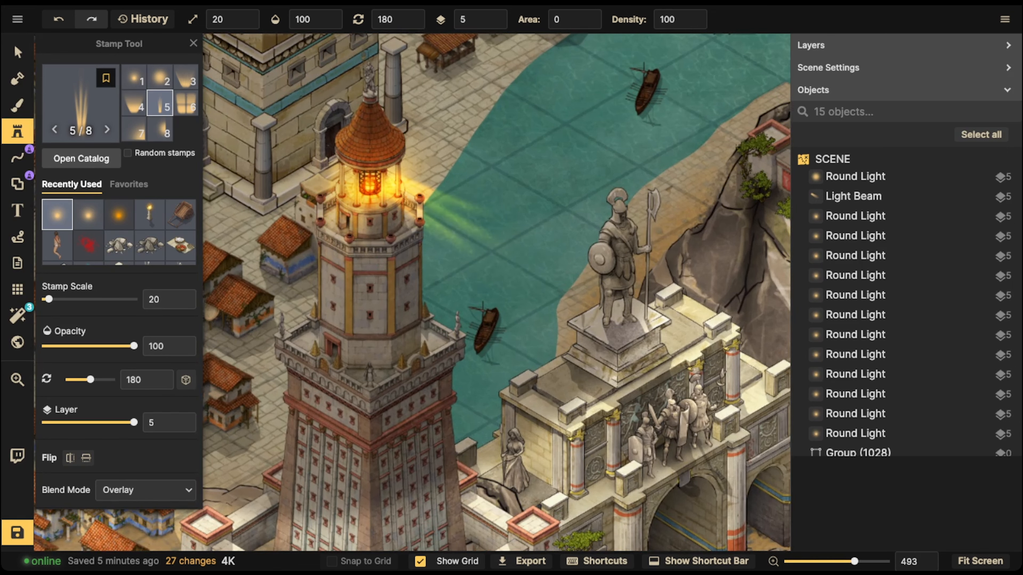
scroll(386, 189, up, 1)
click(386, 189)
scroll(387, 190, down, 6)
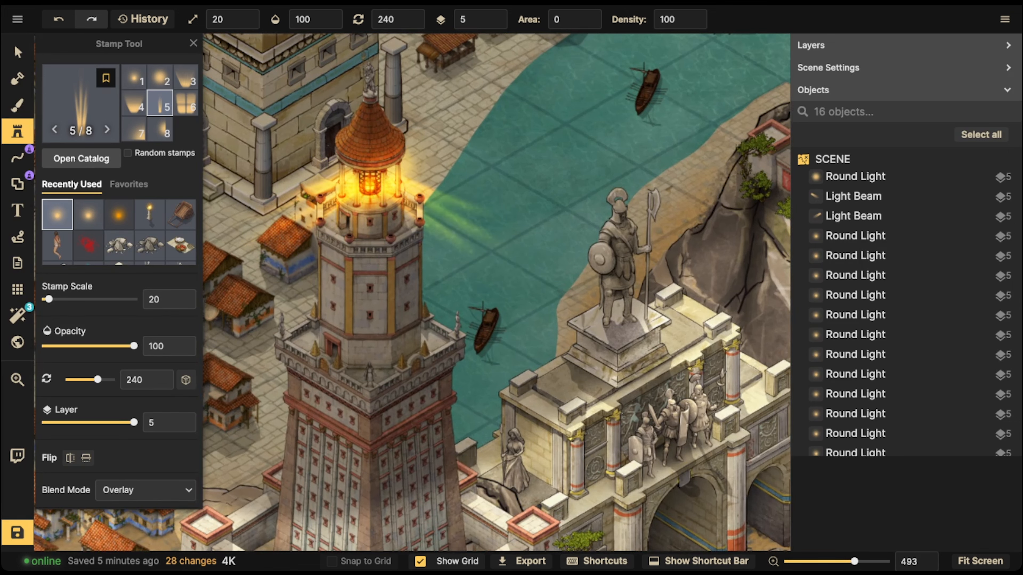
scroll(386, 190, down, 6)
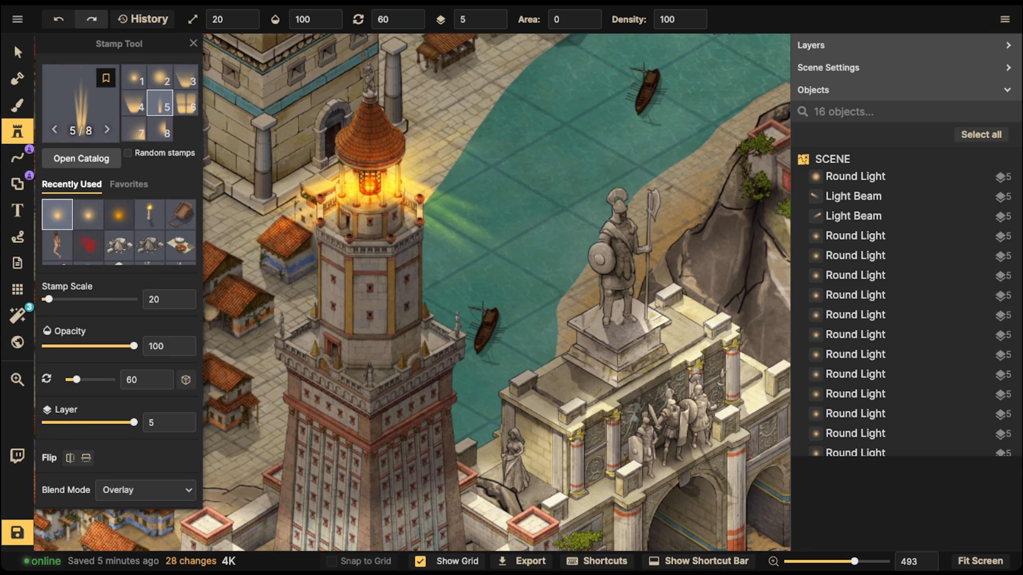
click(386, 189)
Move the light beam rotated to 60 to layer 4 so it sits beneath the shadow-level lights
click(18, 52)
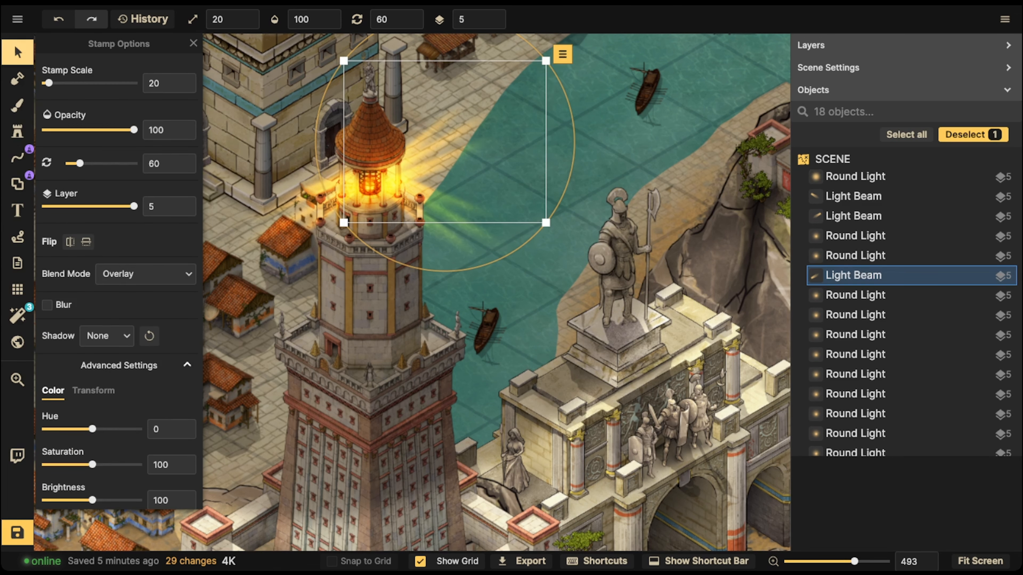
click(494, 24)
click(494, 24)
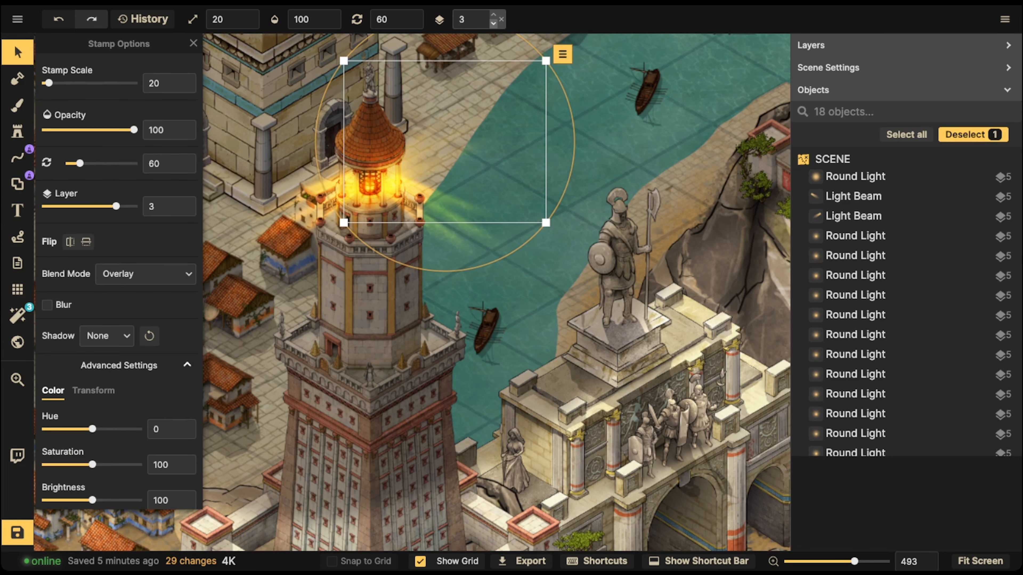
click(493, 15)
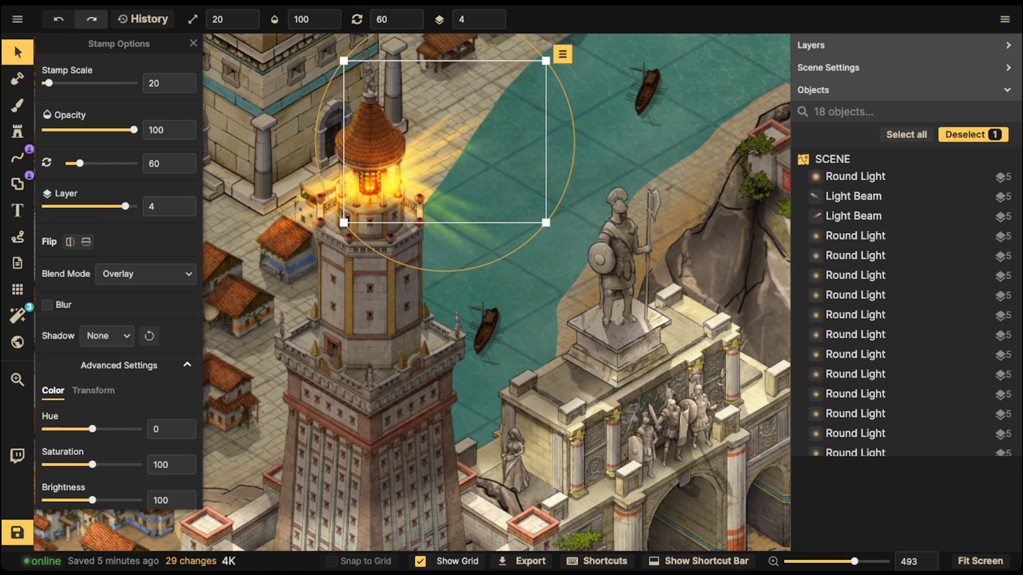
Duplicate the layer 4 light beam on the lantern and rotate the copy to 300
key(ctrl+c)
key(ctrl+v)
scroll(341, 123, down, 6)
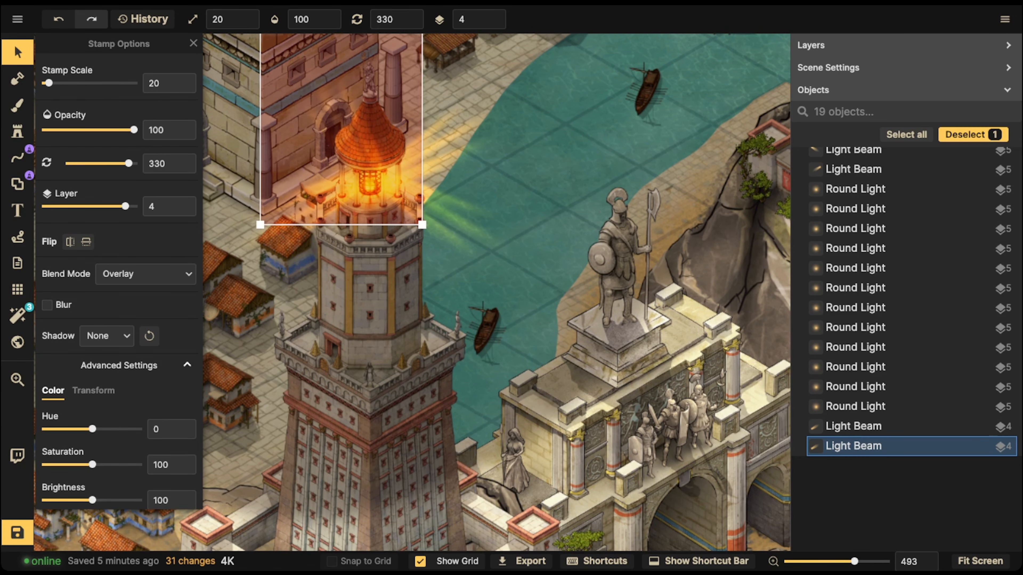
scroll(341, 123, down, 2)
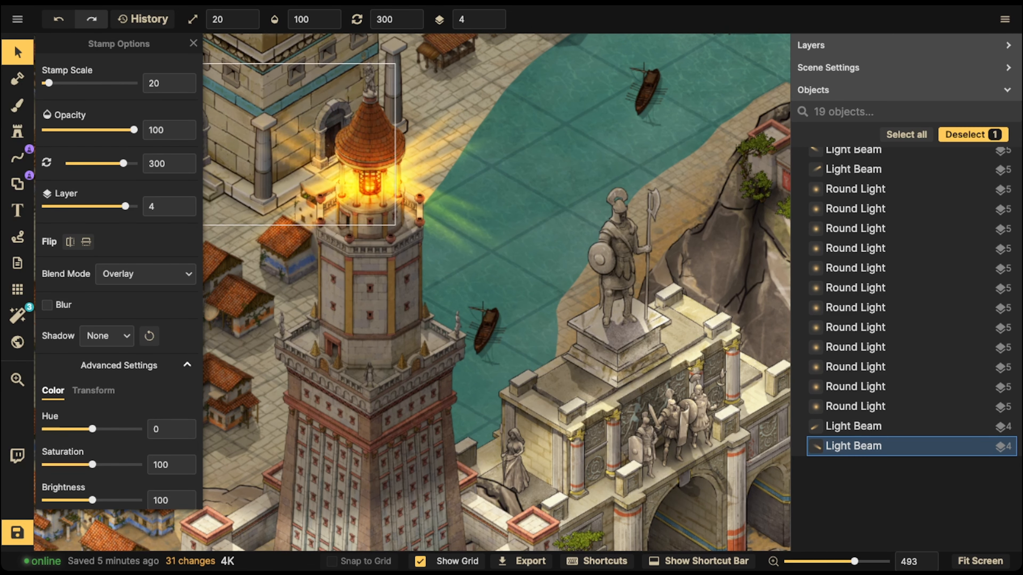
Copy the lantern's four light beams together and position the copies on the other lighthouse's lantern
ctrl+click(854, 169)
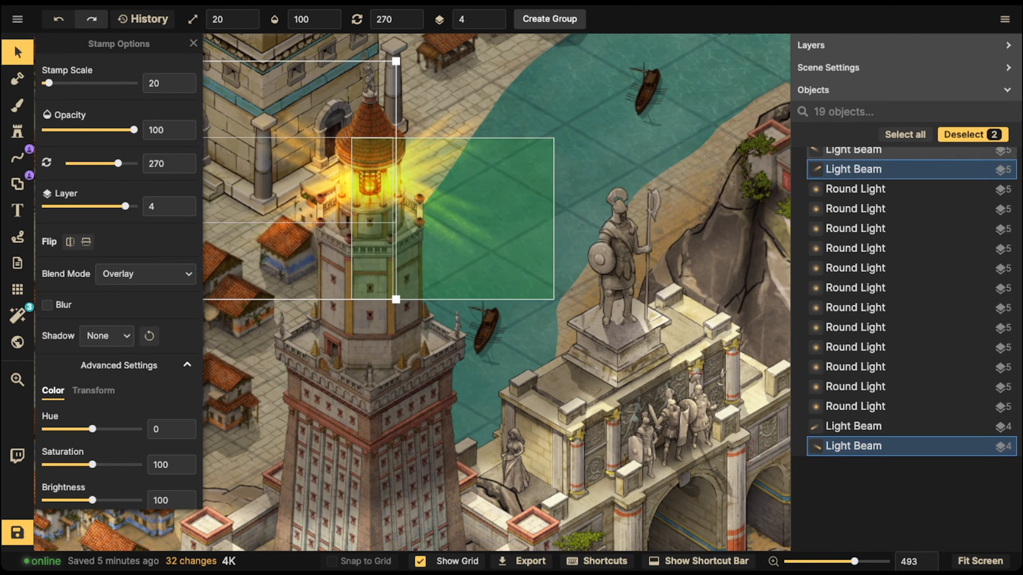
shift+click(448, 221)
shift+click(428, 151)
scroll(428, 151, down, 5)
drag(429, 151, 222, 274)
key(ctrl+v)
drag(545, 132, 502, 100)
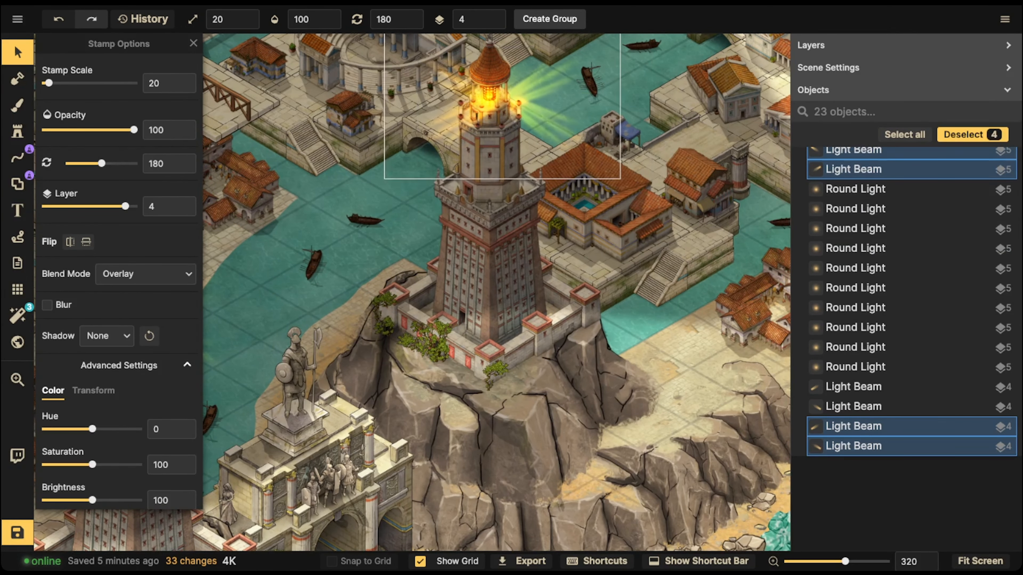
drag(433, 104, 423, 97)
scroll(424, 97, down, 5)
key(Escape)
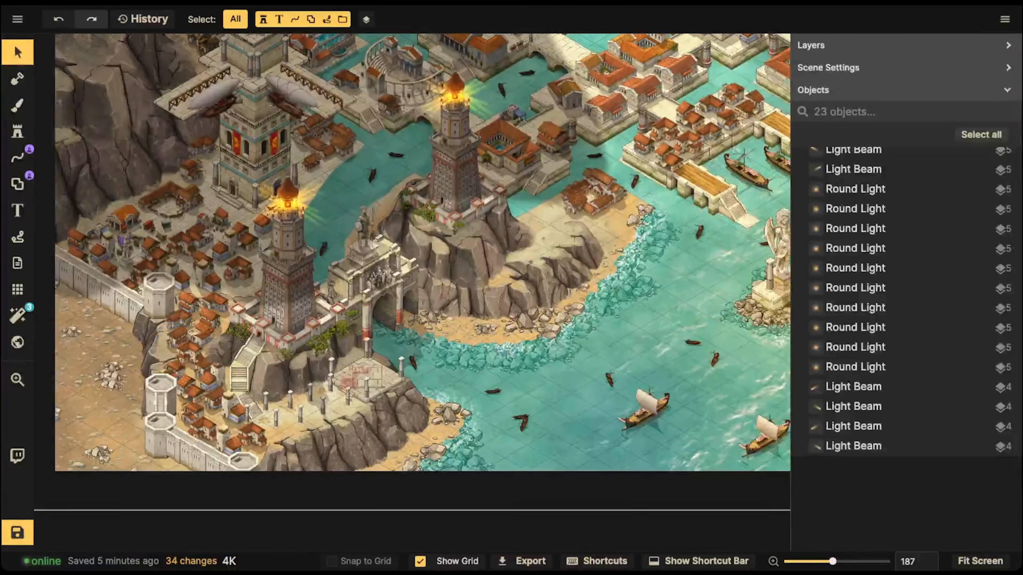
Bring the whole city map into view and save it
scroll(519, 117, down, 2)
drag(520, 117, 526, 218)
scroll(501, 223, down, 3)
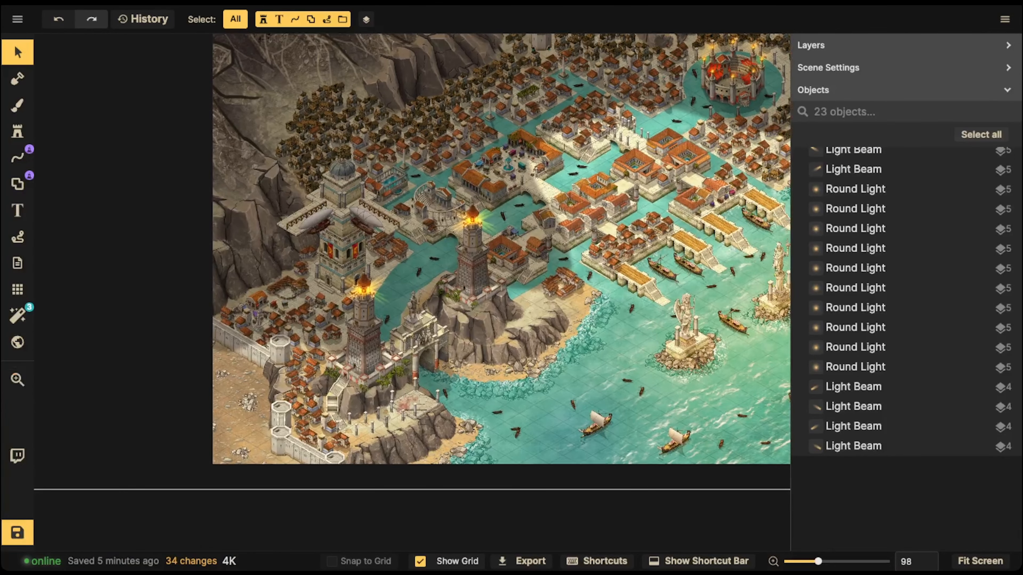
scroll(313, 138, down, 1)
drag(314, 138, 267, 199)
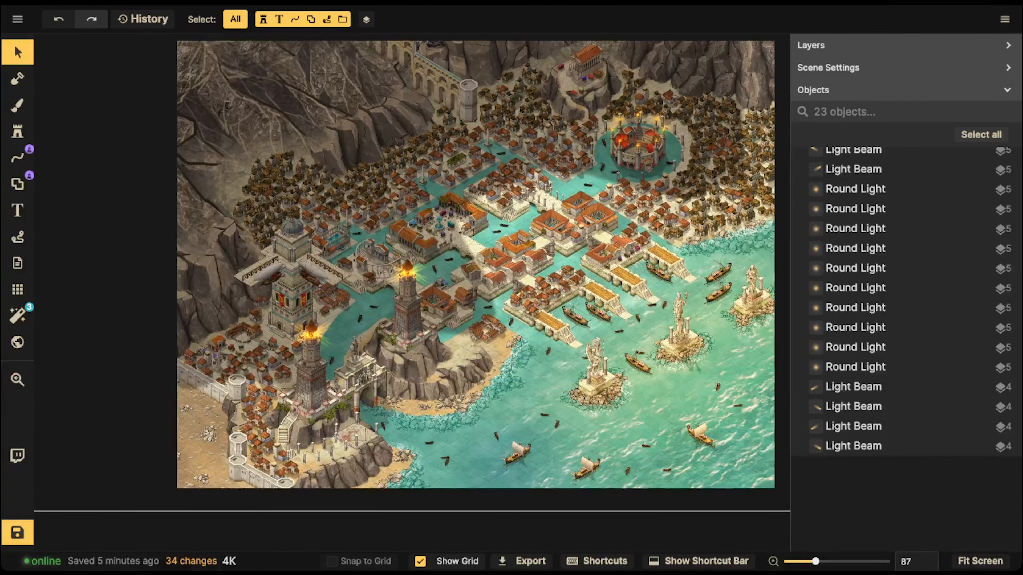
click(17, 533)
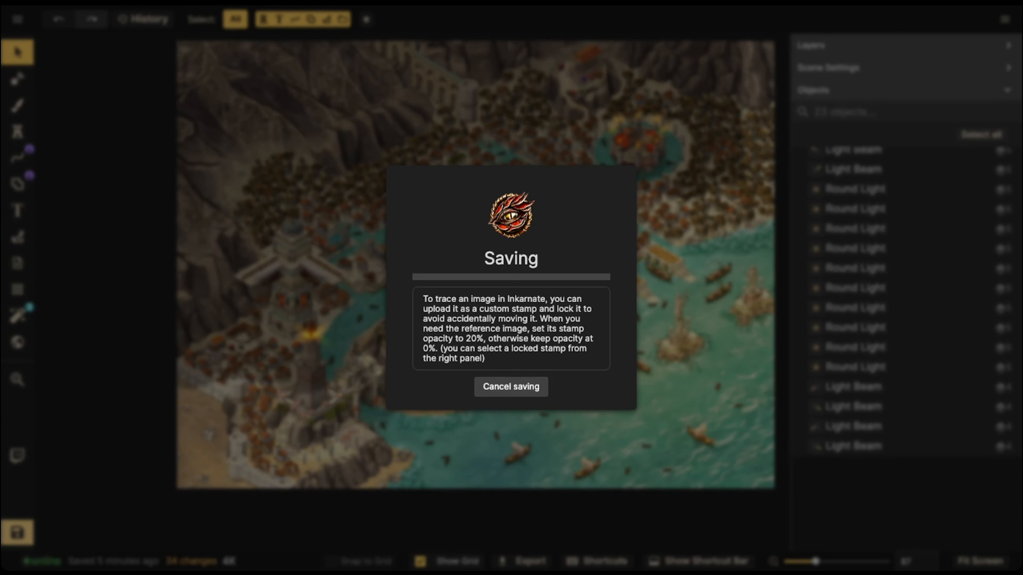